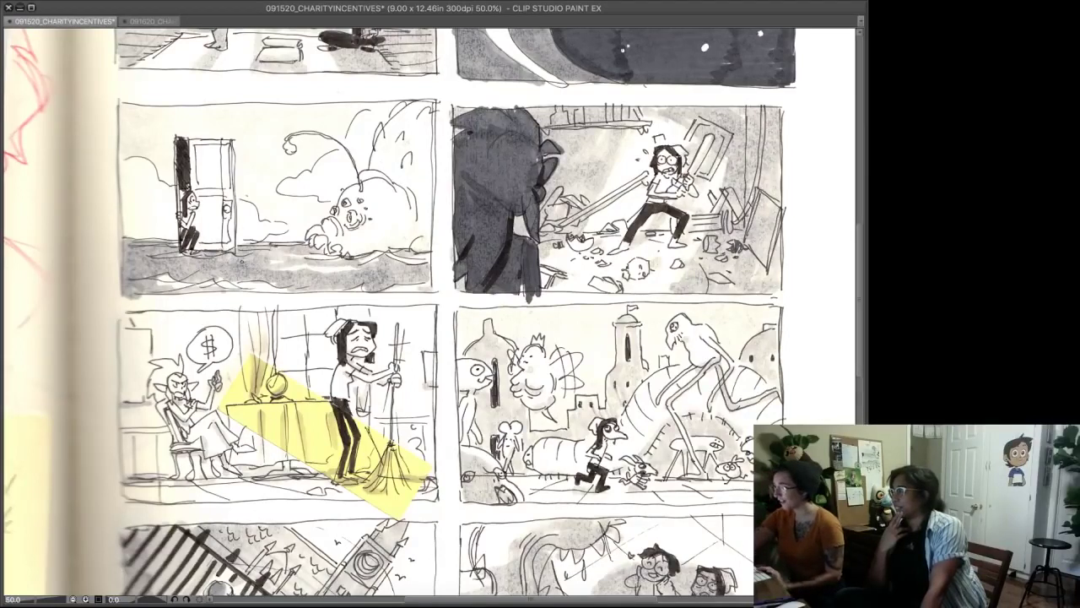
- Mark the door in the sea-monster panel with a temporary arrow and remove the mark
left_click_drag(240, 271, 252, 264)
left_click_drag(239, 261, 274, 304)
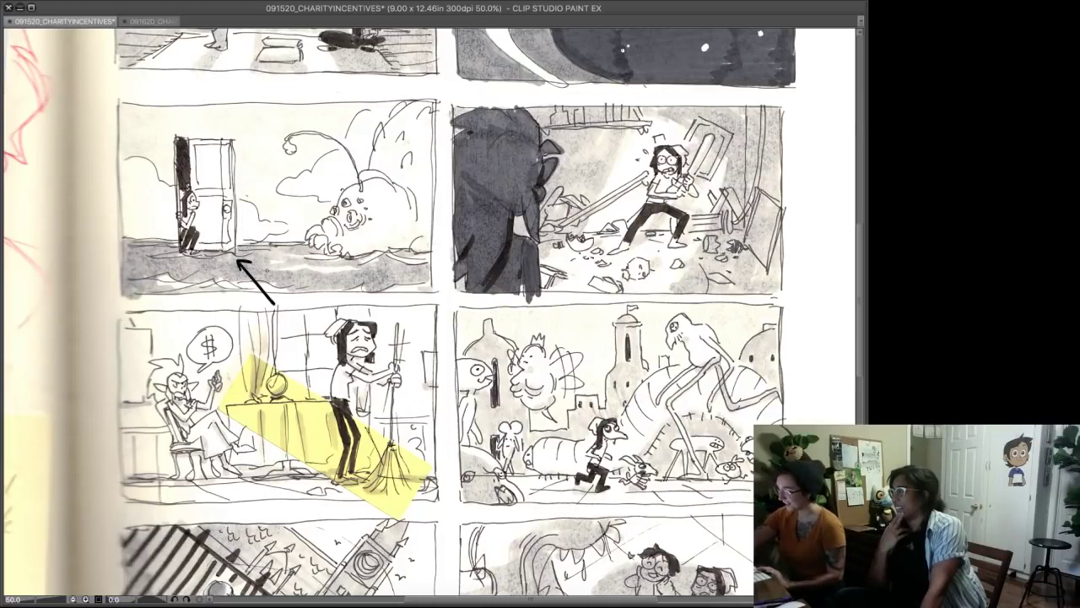
key("super+z")
key("super+z")
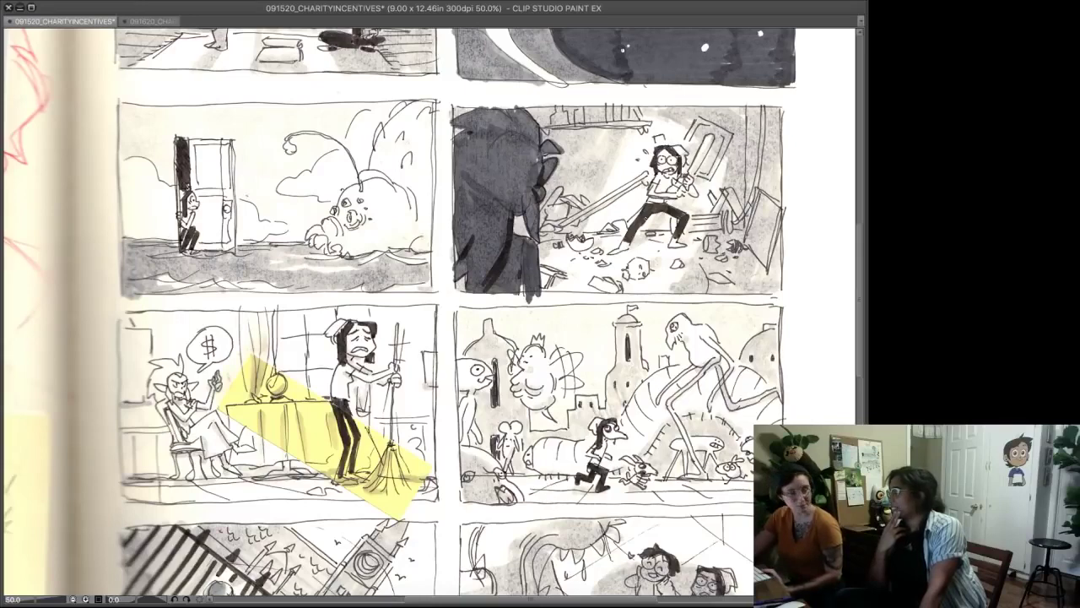
- Mark the city street panel with a temporary pen stroke and undo it
scroll(439, 312, "down", 5)
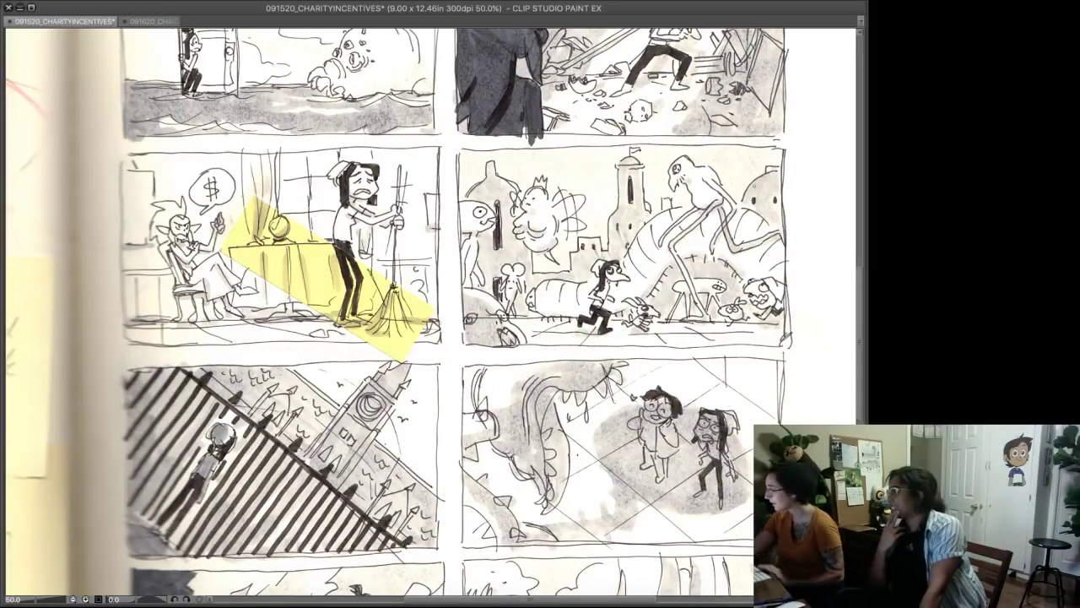
mouse_move(727, 175)
left_mouse_down()
mouse_move(812, 170)
mouse_move(875, 152)
mouse_move(876, 109)
mouse_move(863, 89)
left_mouse_up()
key("ctrl+z")
key("ctrl+z")
- Draw a temporary curved arrow pointing at the short-haired girl with glasses in the tiled-floor panel and undo it
left_click_drag(506, 354, 434, 173)
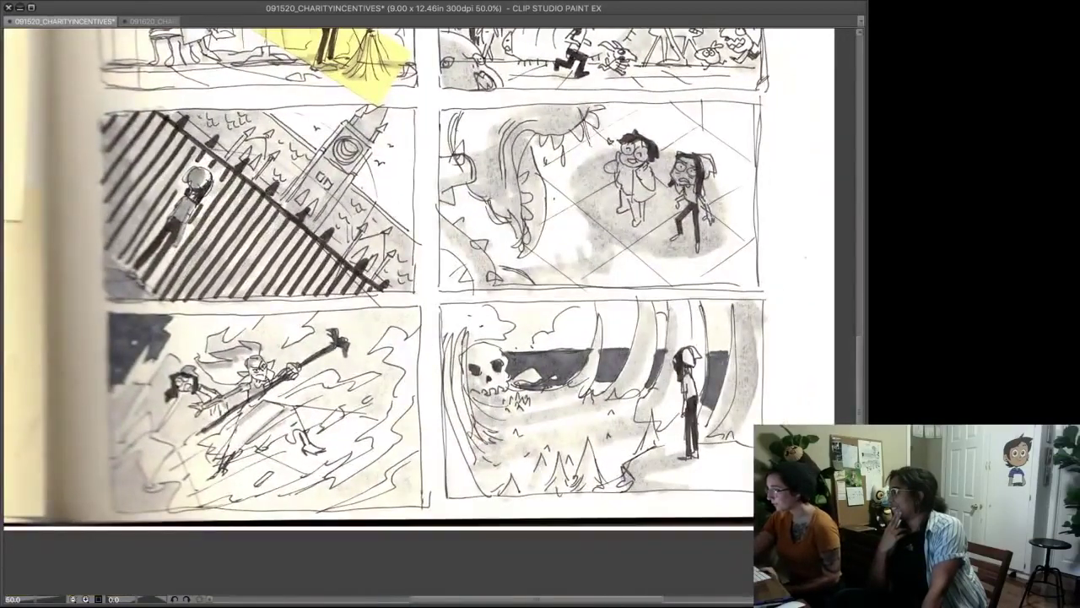
left_click_drag(392, 209, 391, 229)
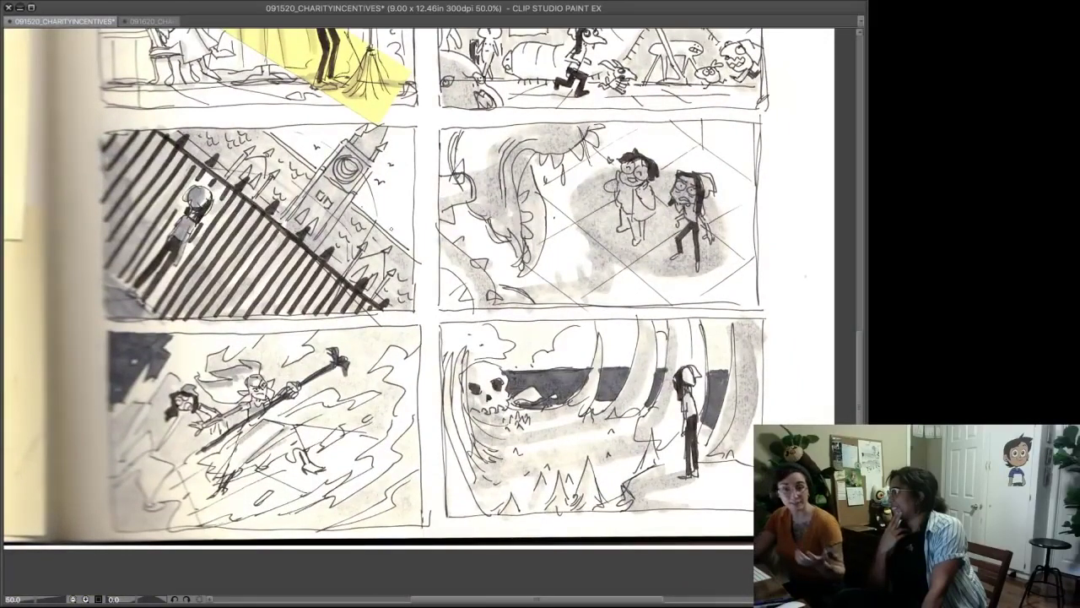
mouse_move(663, 142)
left_mouse_down()
mouse_move(657, 150)
mouse_move(672, 153)
mouse_move(733, 132)
left_mouse_up()
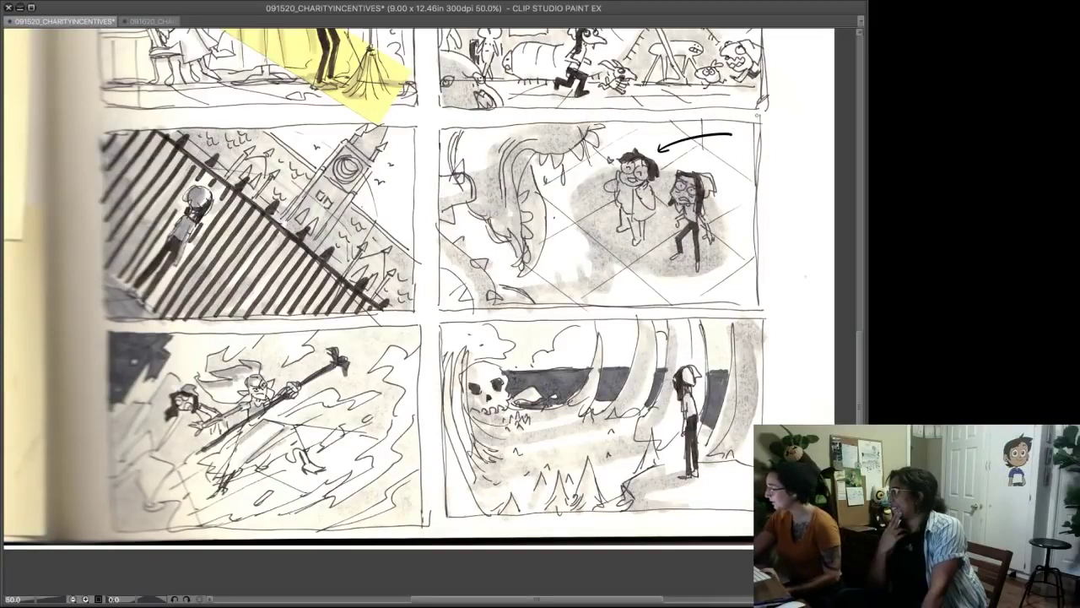
key("ctrl+z")
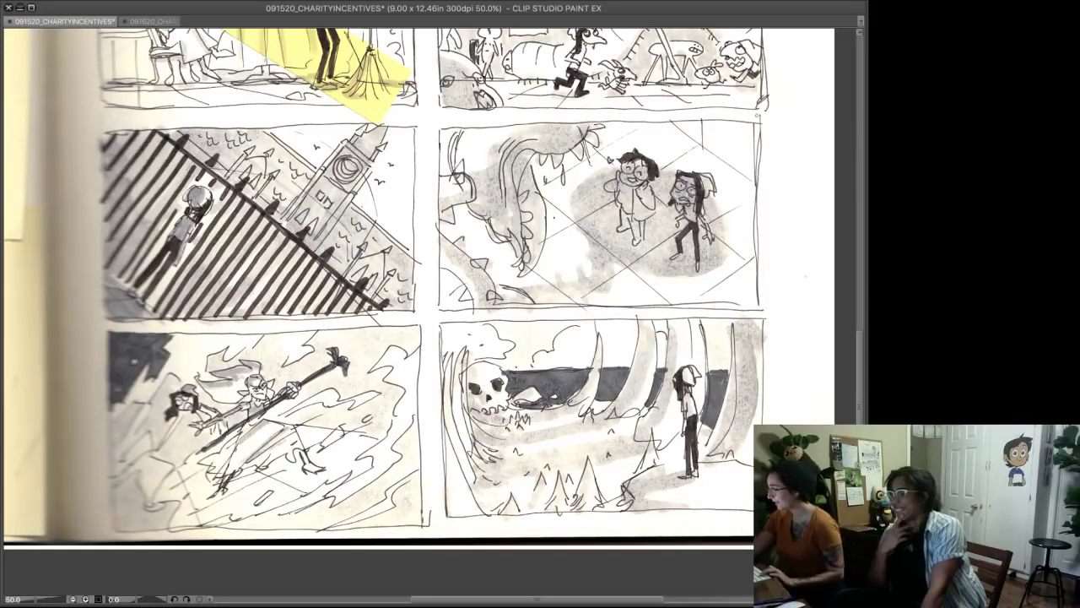
- Circle the skull in the giant-bones landscape panel and remove the temporary marks
mouse_move(525, 336)
left_mouse_down()
mouse_move(495, 335)
mouse_move(541, 328)
left_mouse_up()
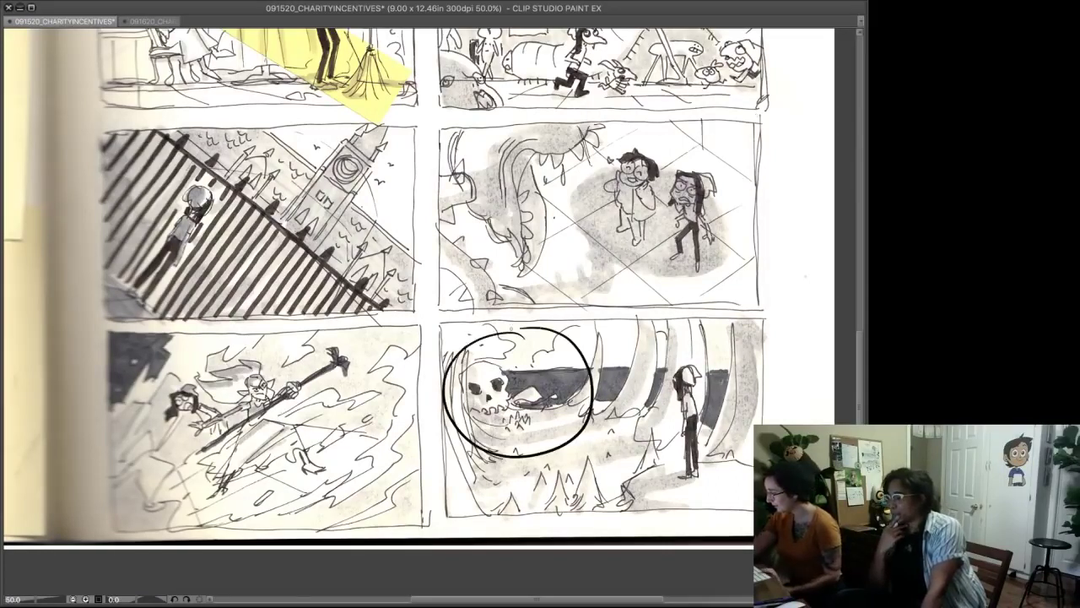
key("ctrl+z")
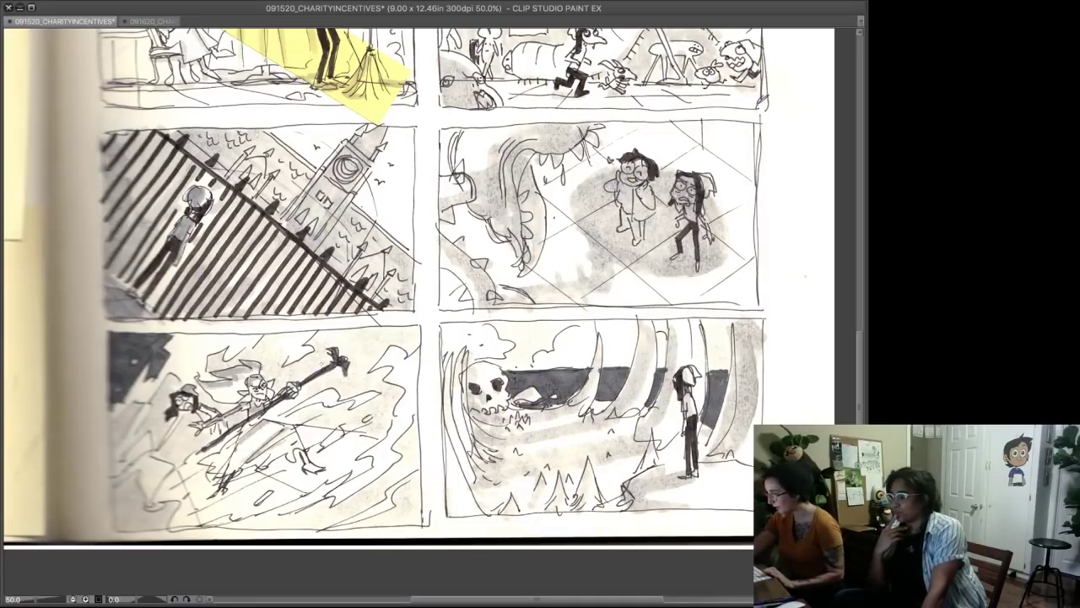
mouse_move(365, 403)
left_mouse_down()
mouse_move(233, 358)
mouse_move(368, 398)
left_mouse_up()
key("ctrl+z")
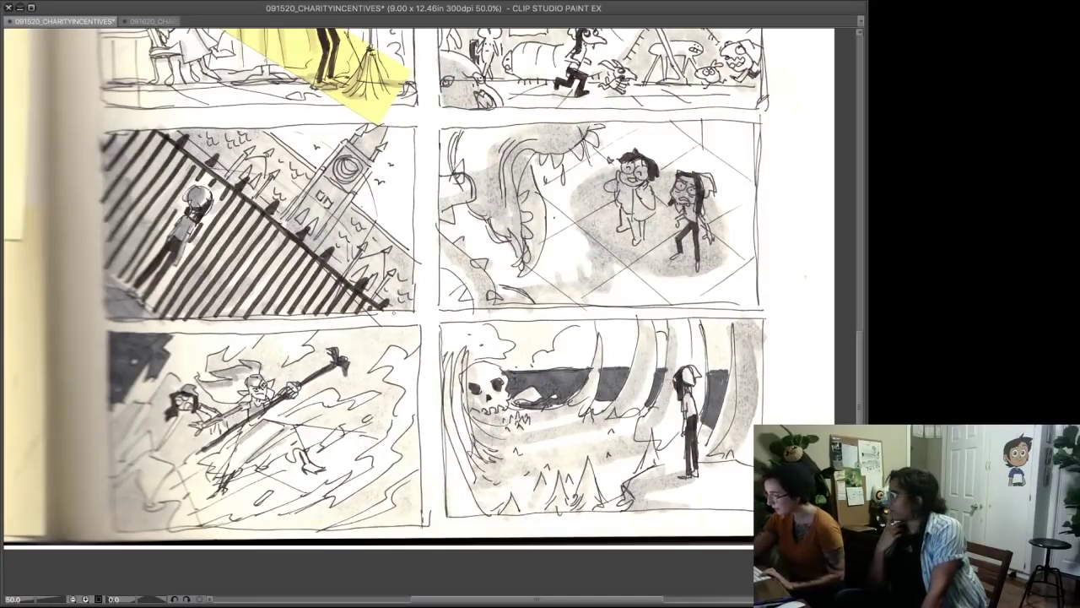
- Clear the scanned storyboard thumbnail page from the canvas
left_click_drag(405, 101, 450, 525)
scroll(432, 313, "up", 3)
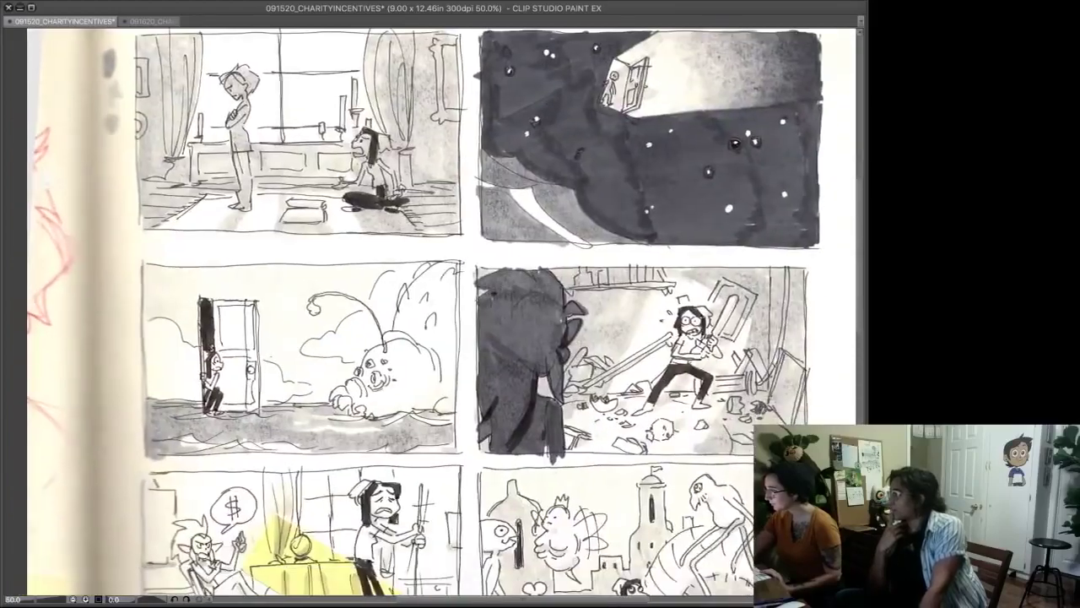
scroll(432, 312, "down", 10)
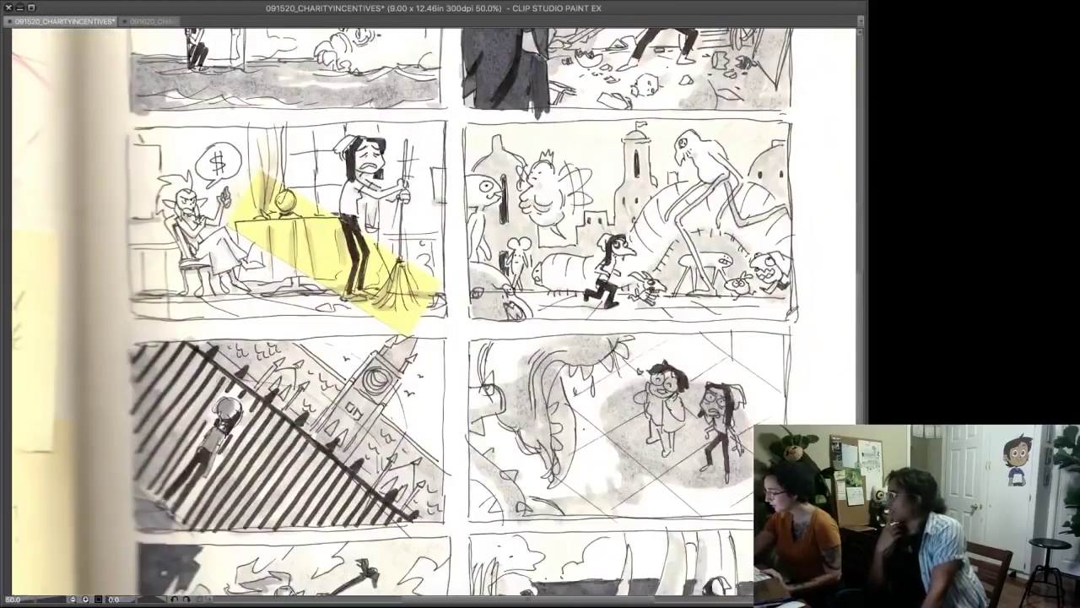
scroll(432, 312, "down", 2)
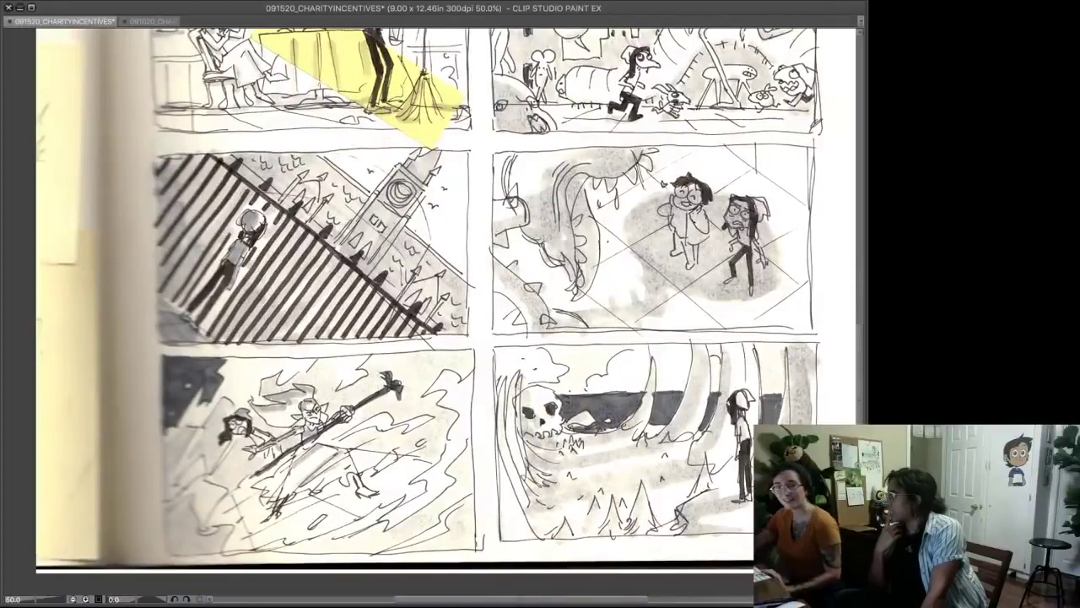
key("Delete")
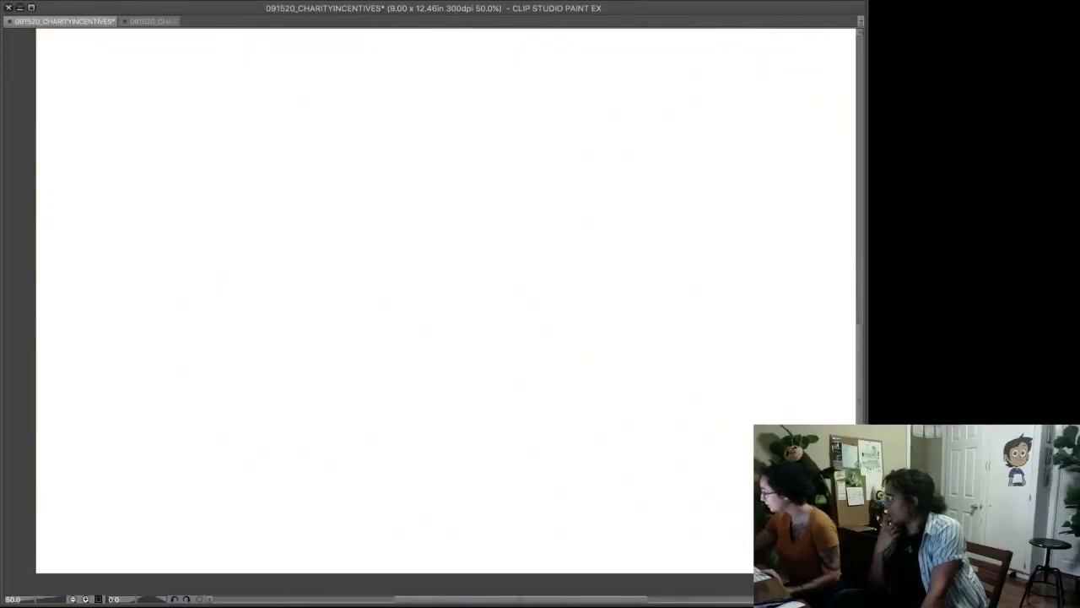
- Draw an arrow with two question marks beside the face of the teal-haired girl in the pink dress
left_click_drag(432, 312, 461, 315)
mouse_move(372, 155)
left_mouse_down()
mouse_move(359, 162)
mouse_move(375, 168)
left_mouse_up()
mouse_move(362, 161)
left_mouse_down()
mouse_move(425, 138)
mouse_move(420, 150)
left_mouse_up()
left_click(402, 160)
left_click(418, 160)
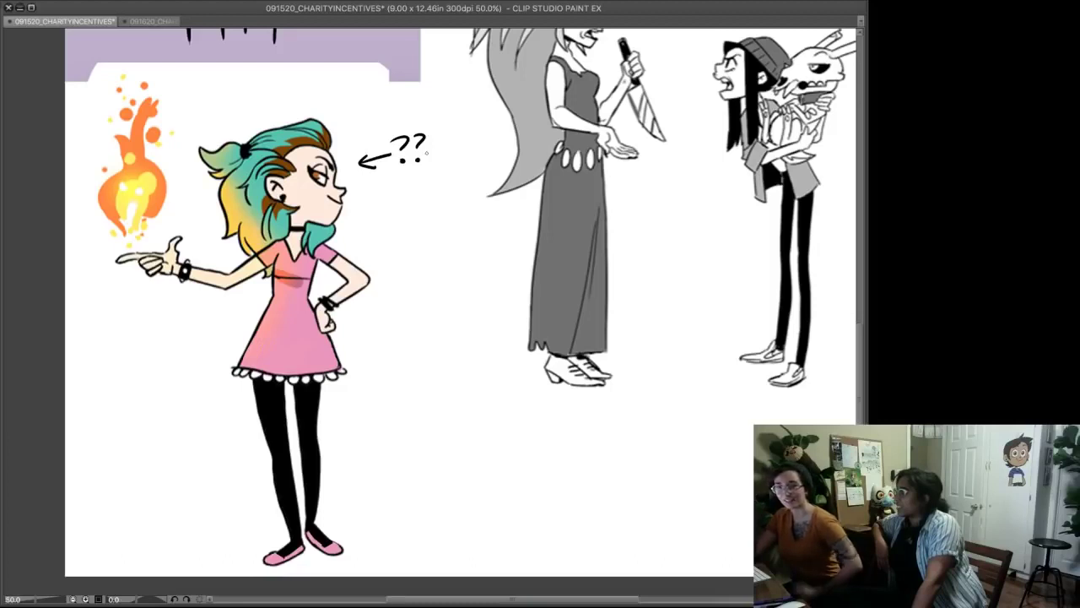
- Review the page's character sketches: the knife-holding woman, the ice skaters and the figure on the purple panel
left_click_drag(427, 152, 249, 325)
left_click_drag(698, 260, 686, 244)
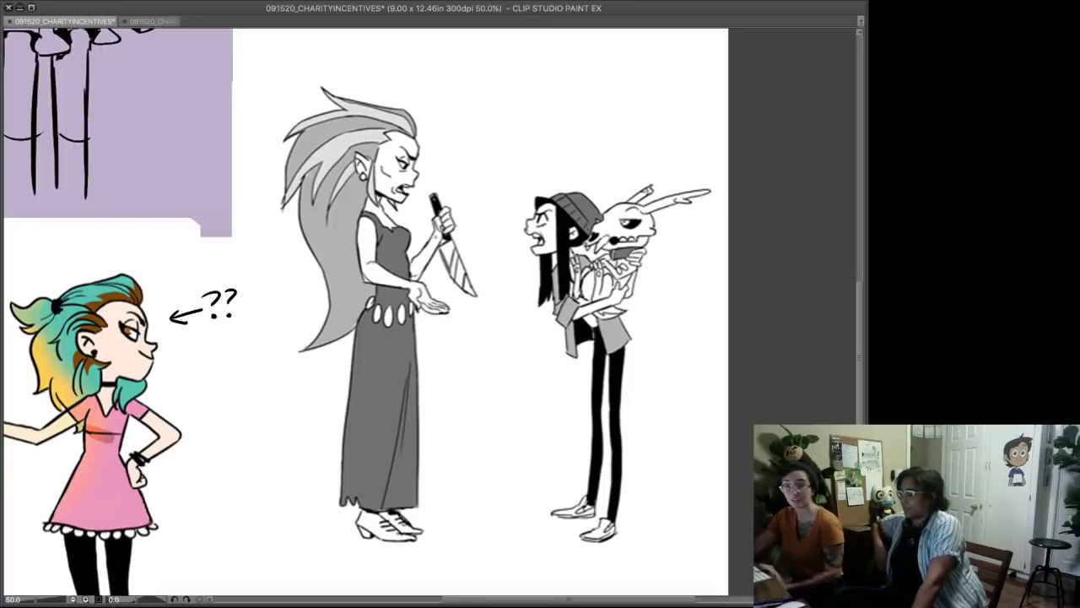
left_click_drag(296, 95, 565, 530)
mouse_move(526, 388)
left_mouse_down()
mouse_move(385, 404)
mouse_move(369, 422)
left_mouse_up()
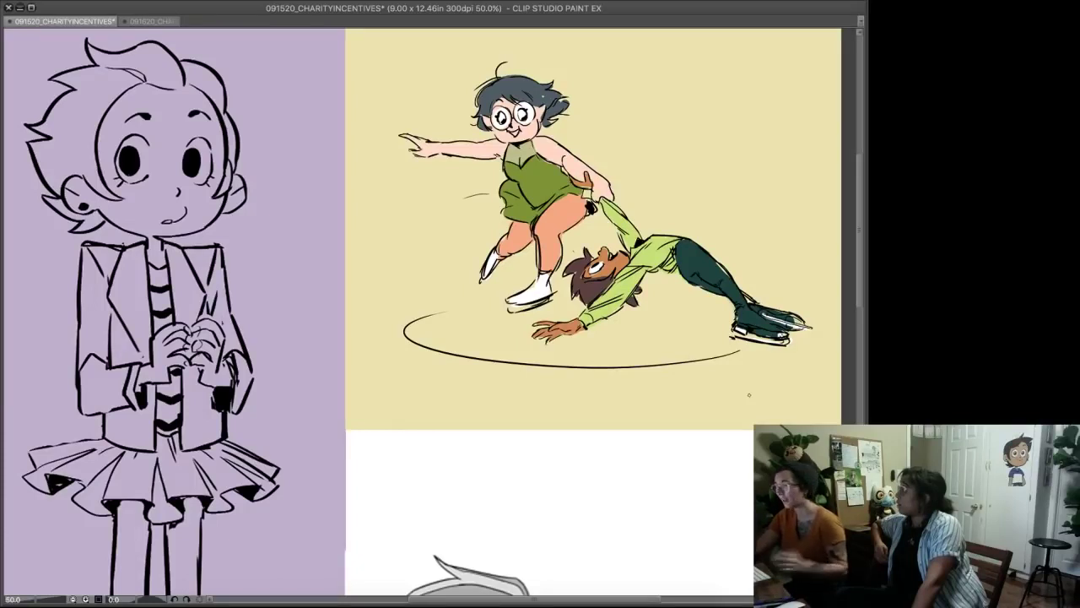
left_click_drag(425, 336, 578, 337)
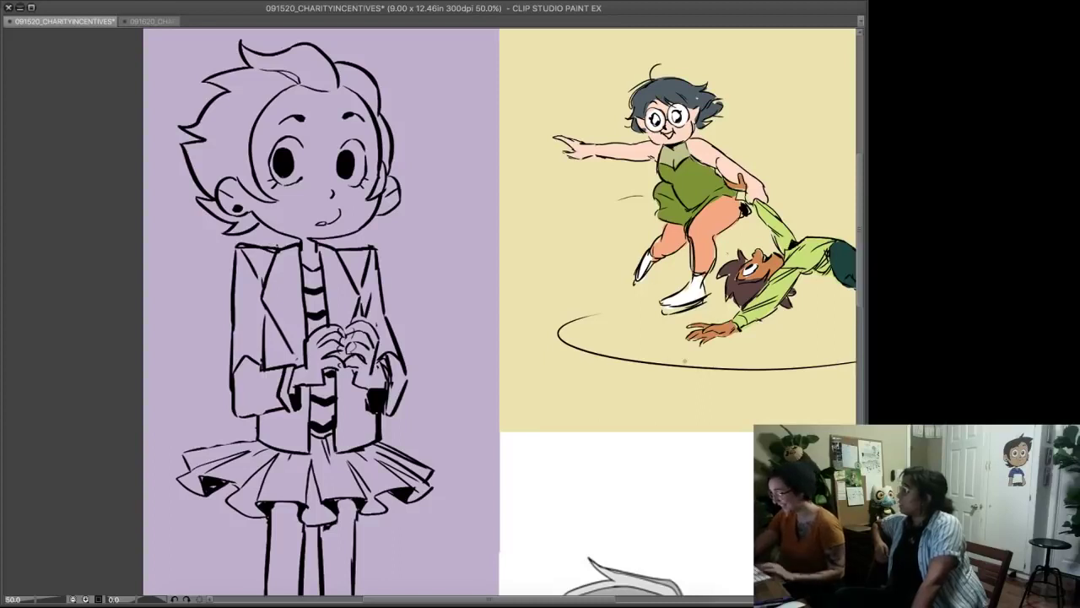
left_click_drag(644, 292, 593, 205)
scroll(623, 359, "up", 3)
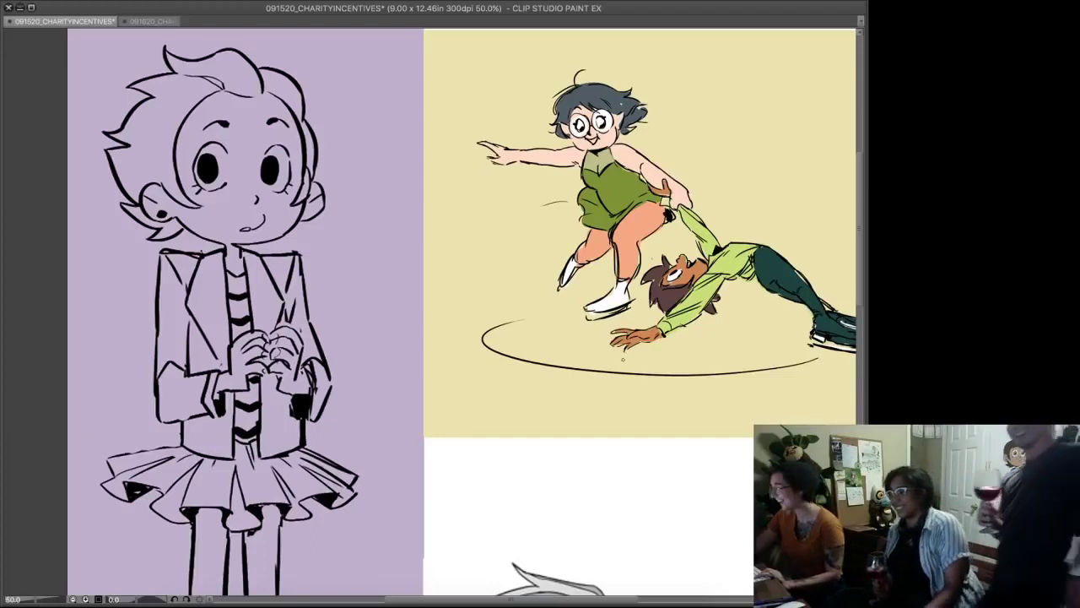
key("super+minus")
key("super+minus")
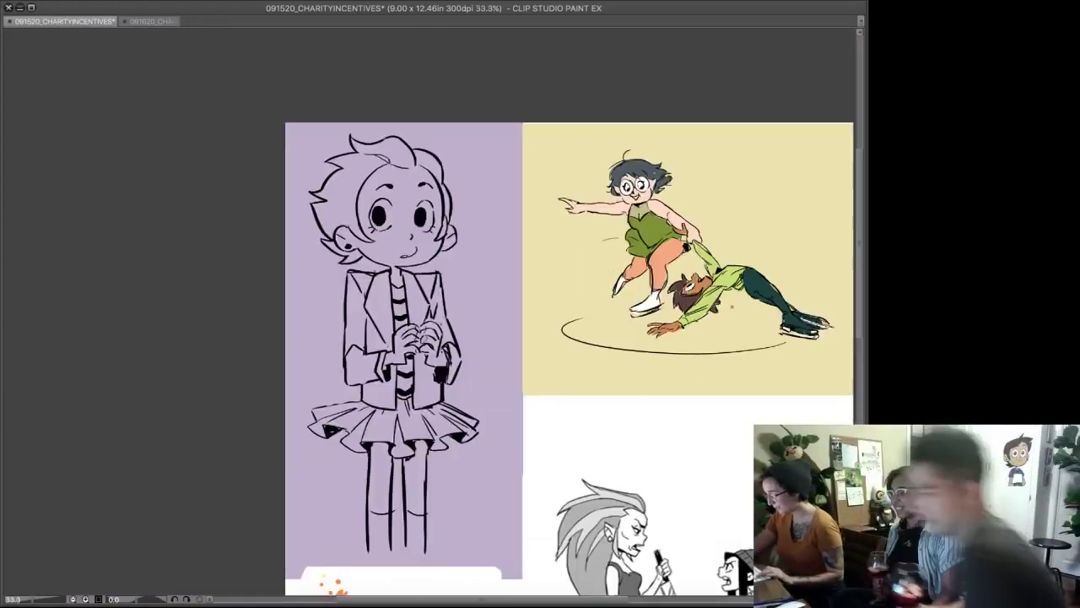
left_click_drag(540, 337, 421, 195)
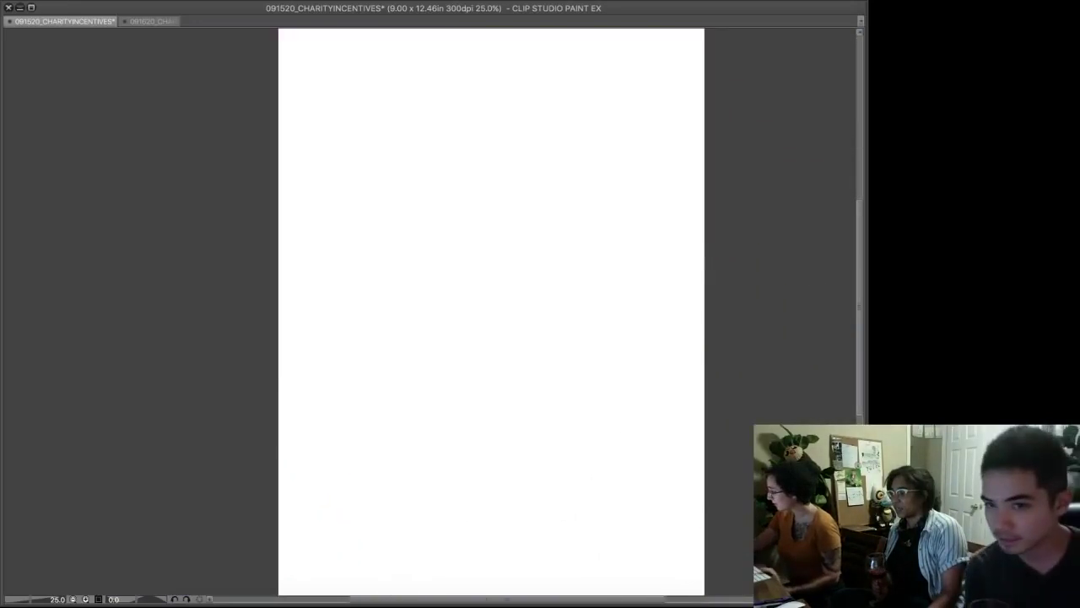
left_click_drag(489, 321, 474, 293)
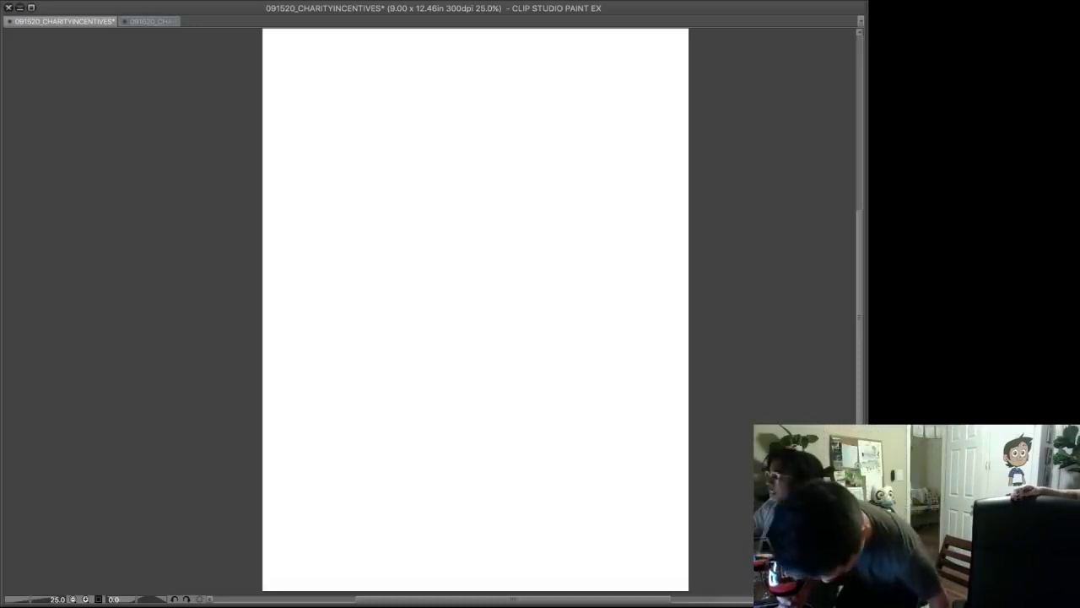
- On the 091620_CHARITYSTREAM canvas, doodle a small face near the upper edge and clear it
left_click(152, 21)
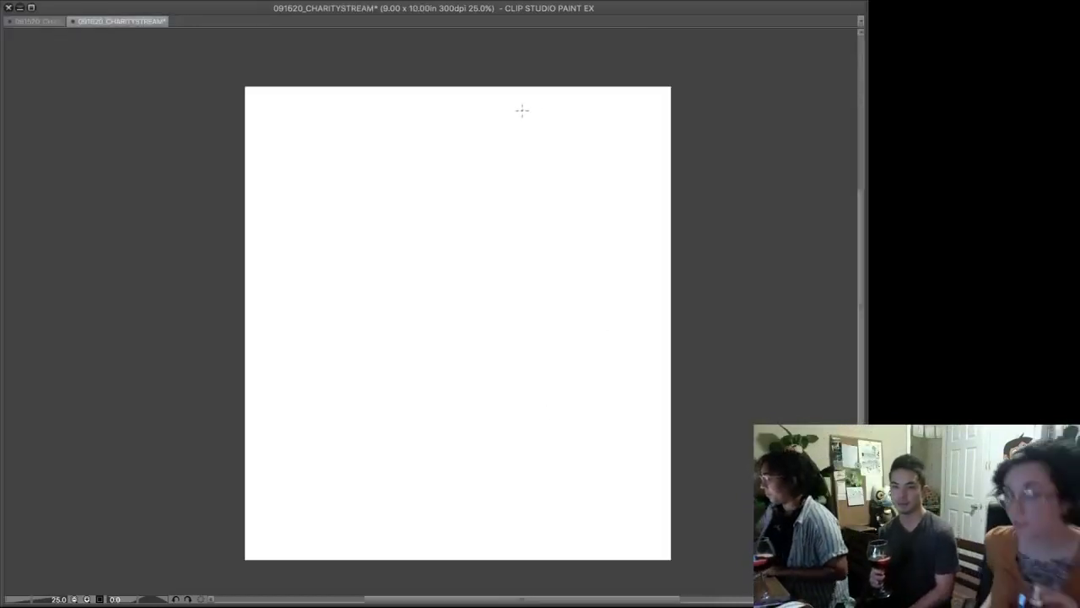
mouse_move(563, 108)
left_mouse_down()
mouse_move(599, 107)
mouse_move(573, 122)
mouse_move(589, 122)
mouse_move(543, 111)
mouse_move(584, 130)
mouse_move(564, 126)
mouse_move(587, 137)
mouse_move(572, 143)
left_mouse_up()
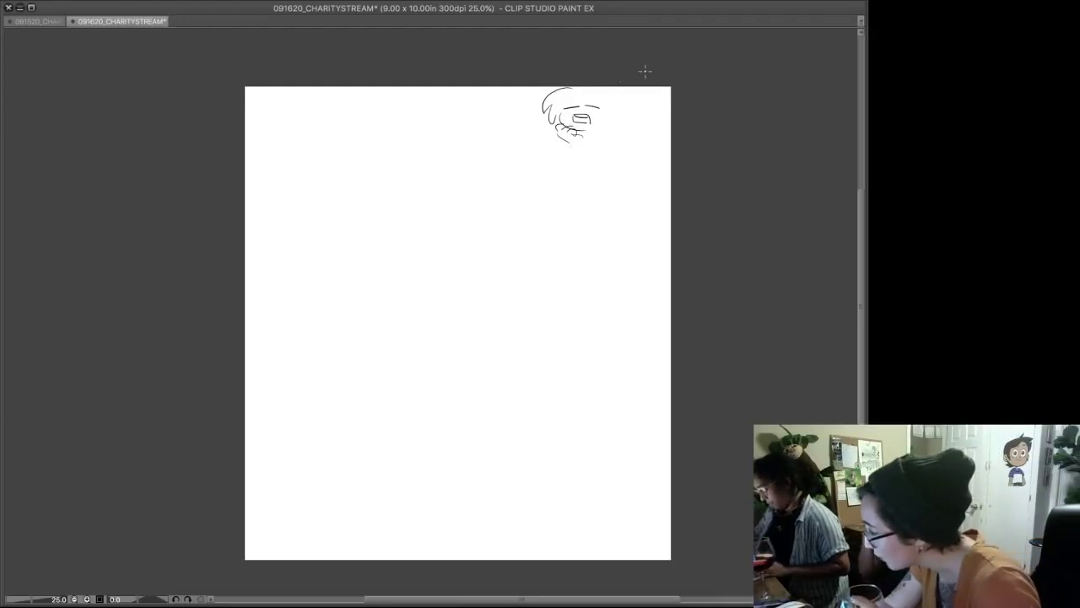
key("ctrl+a")
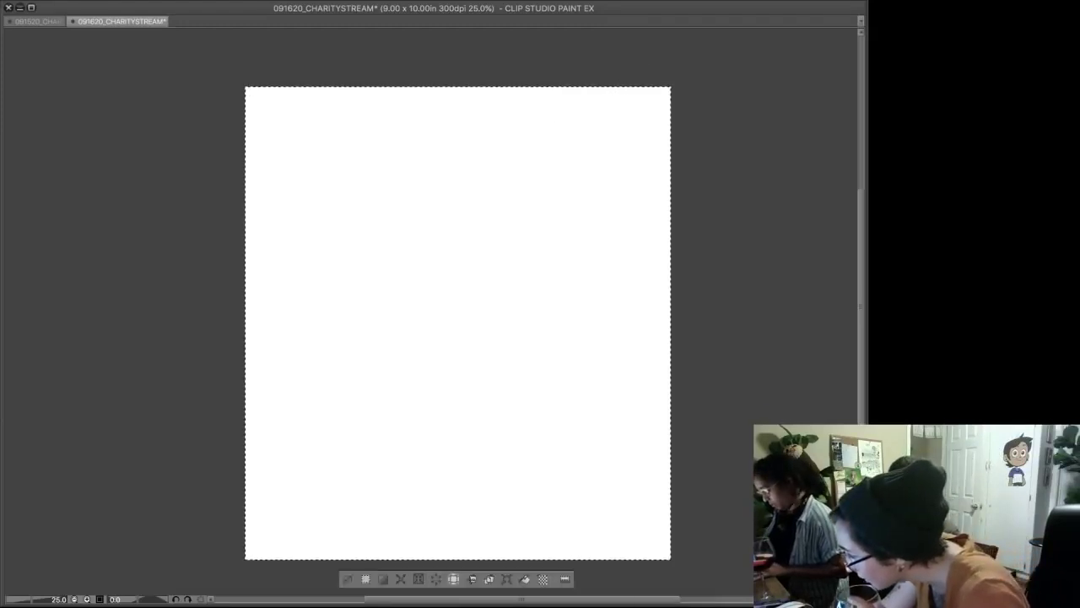
key("ctrl+d")
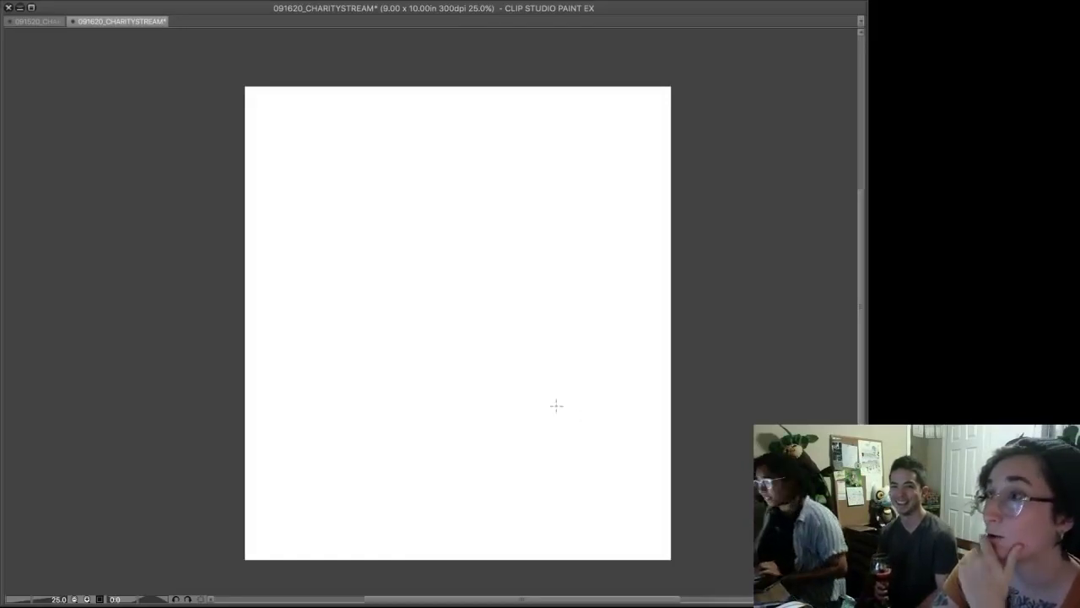
- Sketch a blocky figure's box-shaped head and near arm in the upper right area of the canvas
mouse_move(575, 111)
left_mouse_down()
mouse_move(626, 111)
mouse_move(610, 156)
left_mouse_up()
left_click_drag(576, 114, 576, 151)
left_click_drag(633, 111, 649, 224)
left_click_drag(620, 163, 623, 238)
left_click_drag(624, 238, 638, 236)
mouse_move(622, 162)
left_mouse_down()
mouse_move(646, 155)
mouse_move(607, 233)
mouse_move(621, 239)
left_mouse_up()
- Draw the blocky figure's torso side and boxy legs, and add its far arm
mouse_move(575, 155)
left_mouse_down()
mouse_move(577, 298)
mouse_move(622, 303)
mouse_move(619, 241)
mouse_move(619, 303)
left_mouse_up()
mouse_move(639, 238)
left_mouse_down()
mouse_move(639, 295)
mouse_move(640, 239)
left_mouse_up()
left_click_drag(639, 294, 621, 301)
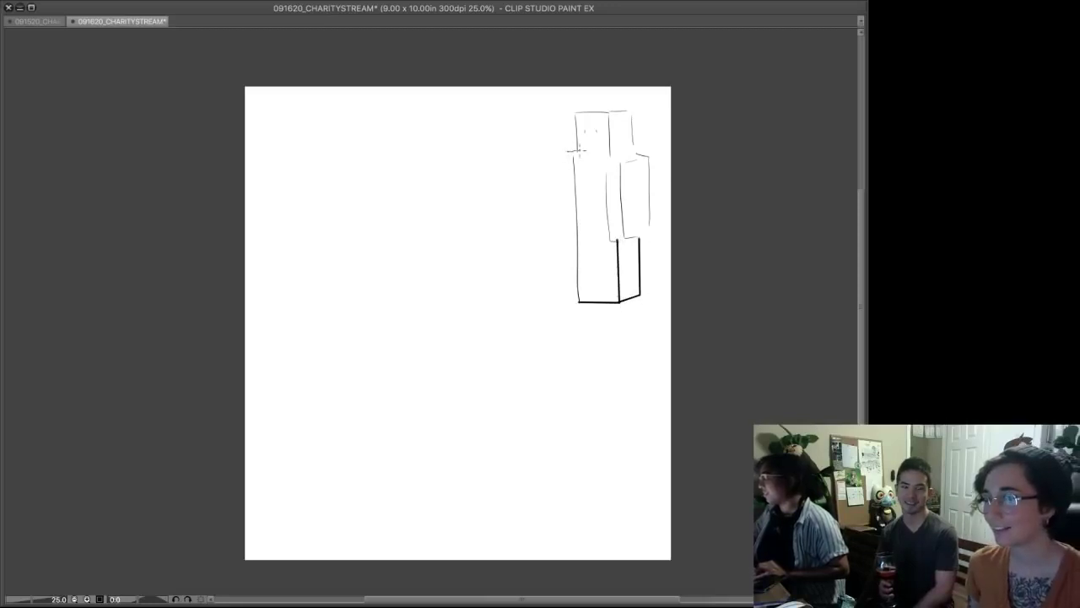
left_click_drag(566, 153, 567, 239)
left_click_drag(567, 238, 576, 239)
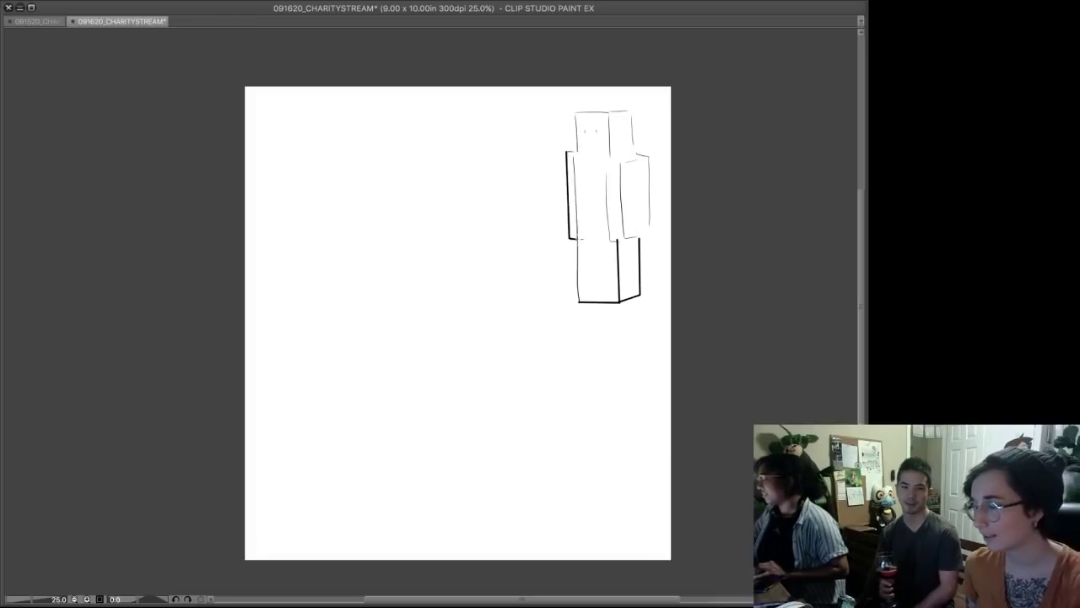
- Add a pointed hairline and straight mouth to the blocky figure's face, and a round emblem with a diagonal line on the chest
left_click_drag(584, 115, 590, 124)
mouse_move(590, 124)
left_mouse_down()
mouse_move(584, 147)
mouse_move(602, 147)
mouse_move(609, 164)
mouse_move(631, 238)
left_mouse_up()
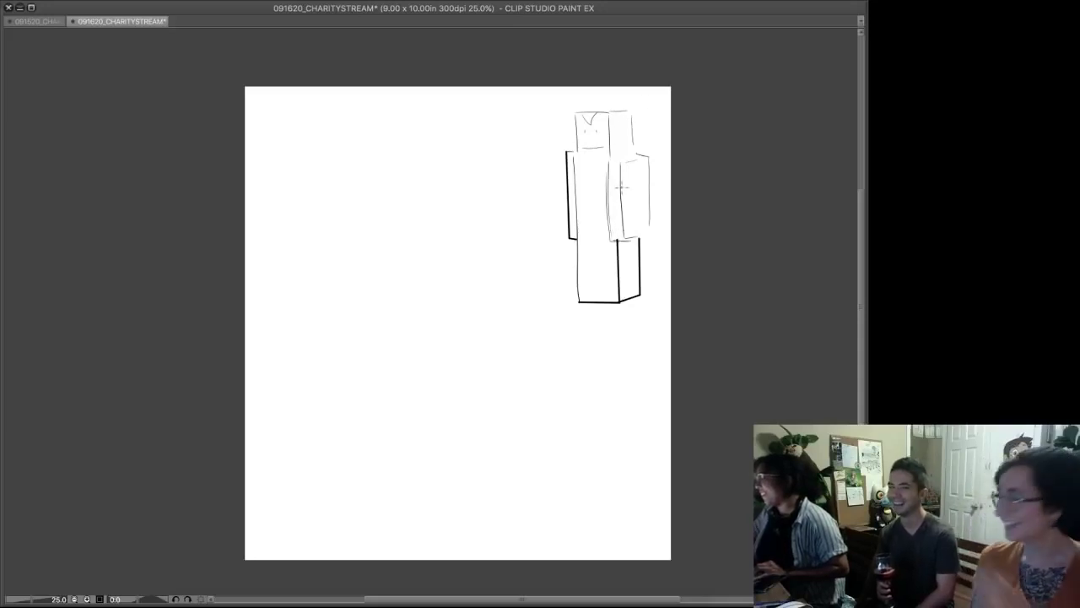
left_click_drag(591, 166, 579, 187)
- Draw a jagged hem across the blocky figure's legs and frame its face with side locks and a firmer head outline
mouse_move(588, 250)
left_mouse_down()
mouse_move(594, 266)
mouse_move(619, 274)
left_mouse_up()
mouse_move(597, 260)
left_mouse_down()
mouse_move(600, 301)
mouse_move(625, 282)
mouse_move(639, 244)
left_mouse_up()
left_click_drag(622, 281, 633, 263)
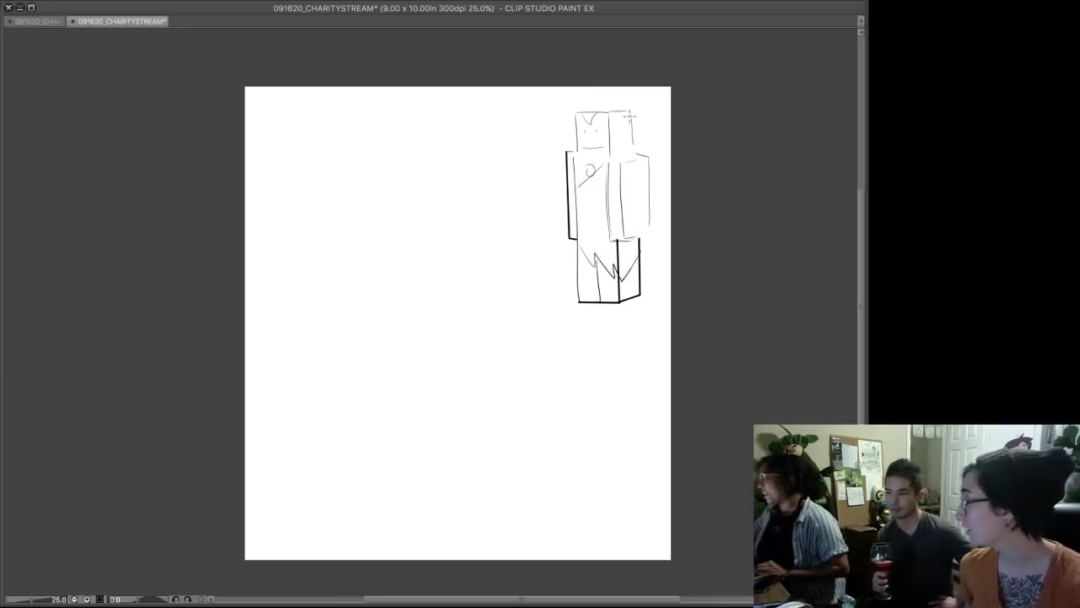
mouse_move(606, 125)
left_mouse_down()
mouse_move(602, 159)
mouse_move(582, 153)
mouse_move(603, 143)
mouse_move(610, 154)
left_mouse_up()
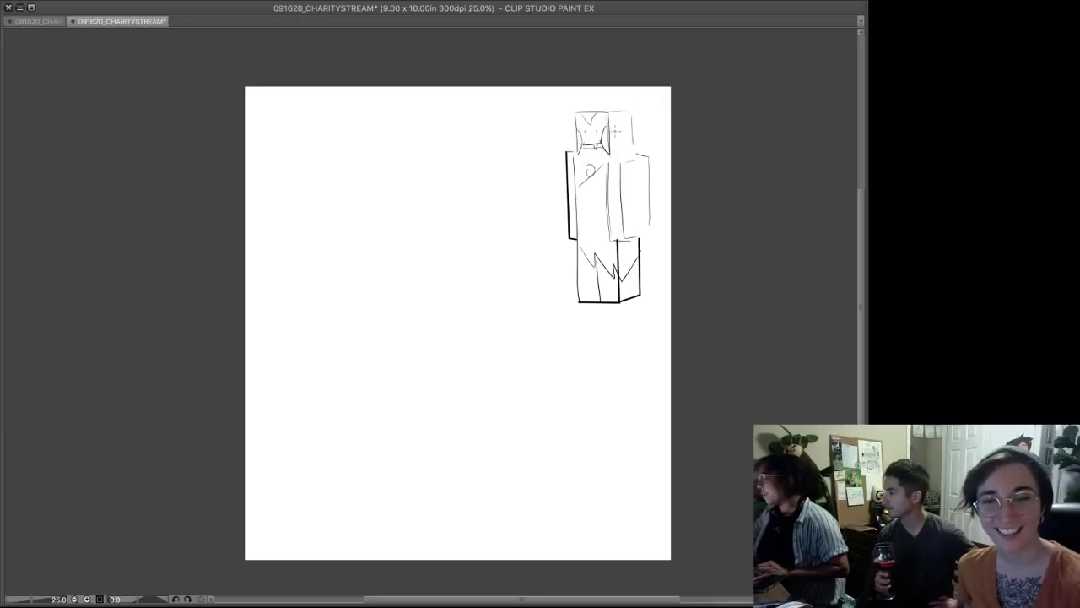
mouse_move(630, 110)
left_mouse_down()
mouse_move(632, 143)
mouse_move(620, 111)
mouse_move(579, 111)
mouse_move(577, 150)
left_mouse_up()
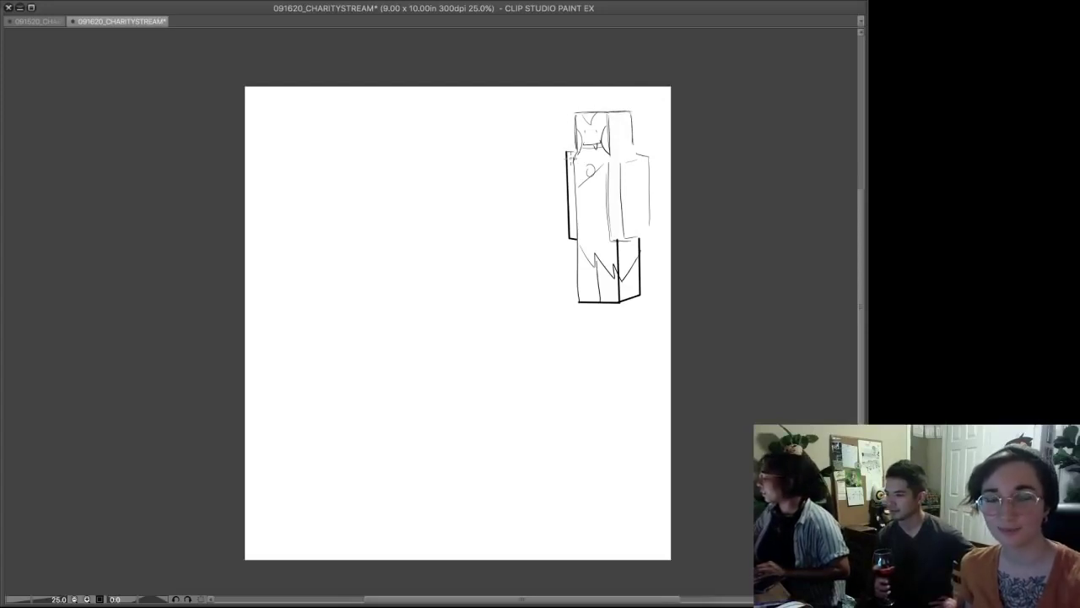
- Erase the thin lines between the blocky figure's torso and near arm, and redraw them with bolder straight lines
key("e")
left_click_drag(610, 163, 611, 229)
key("ctrl+z")
key("ctrl+z")
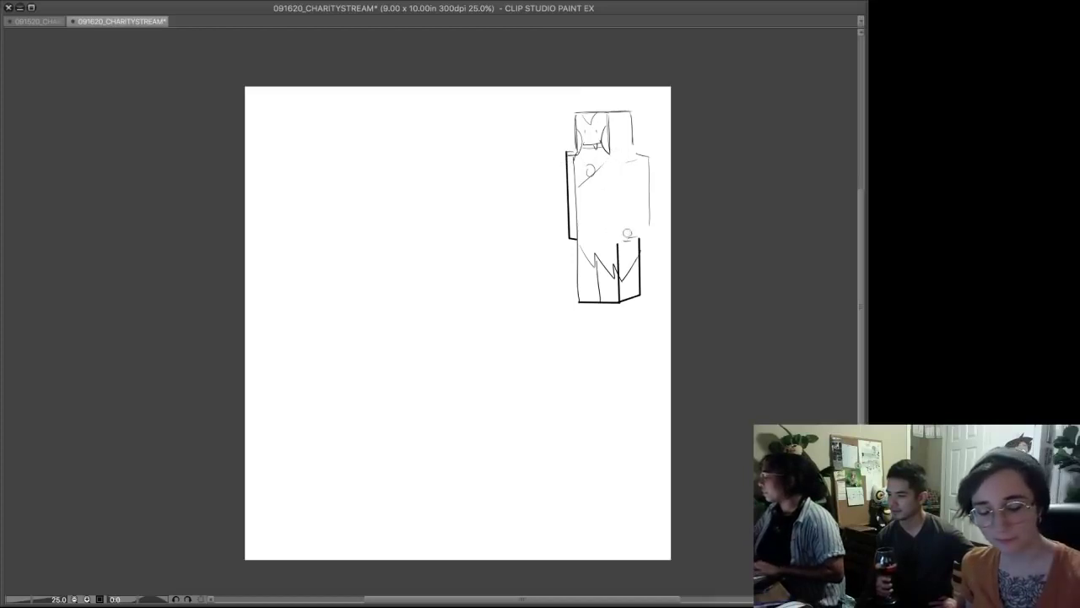
mouse_move(629, 153)
left_mouse_down()
mouse_move(629, 228)
mouse_move(629, 187)
mouse_move(614, 243)
mouse_move(638, 240)
left_mouse_up()
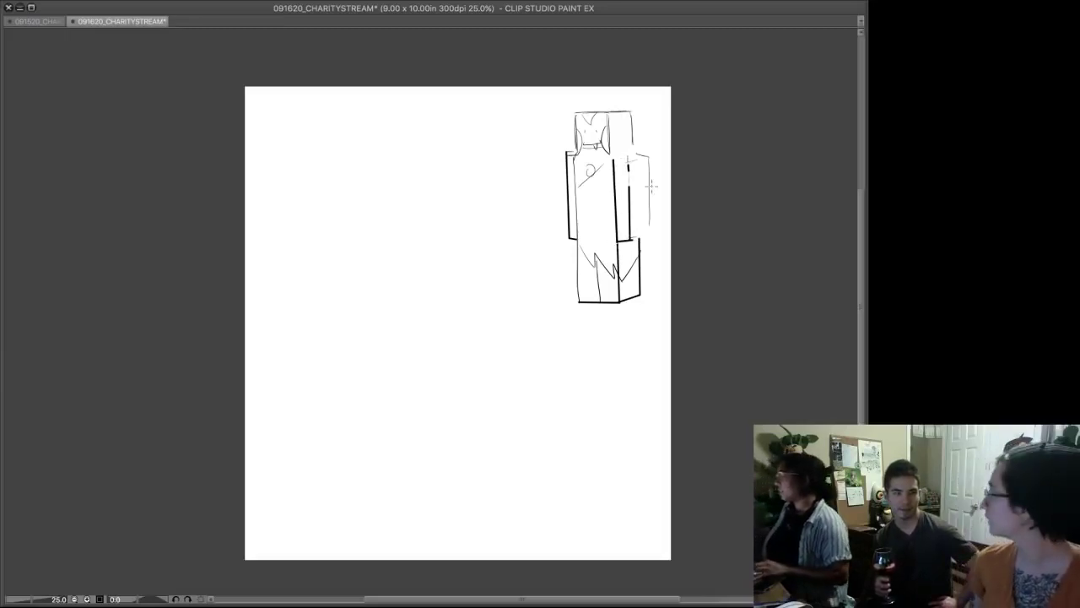
left_click_drag(638, 310, 639, 322)
left_click(639, 328)
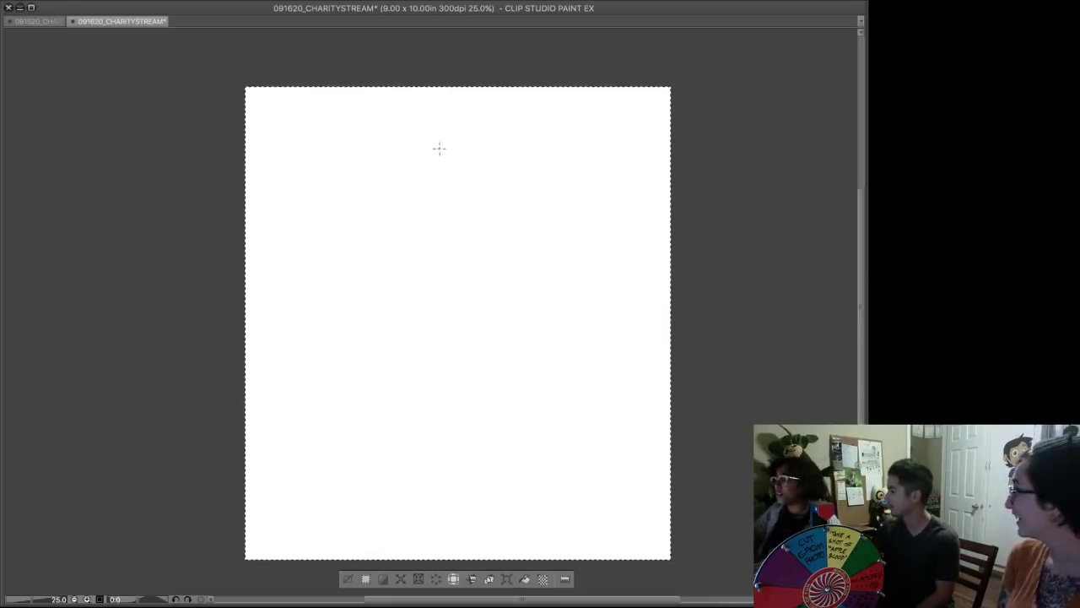
mouse_move(434, 145)
left_mouse_down()
mouse_move(413, 176)
mouse_move(424, 224)
left_mouse_up()
left_click_drag(429, 145, 470, 102)
key("ctrl+z")
mouse_move(429, 145)
left_mouse_down()
mouse_move(463, 106)
mouse_move(475, 126)
left_mouse_up()
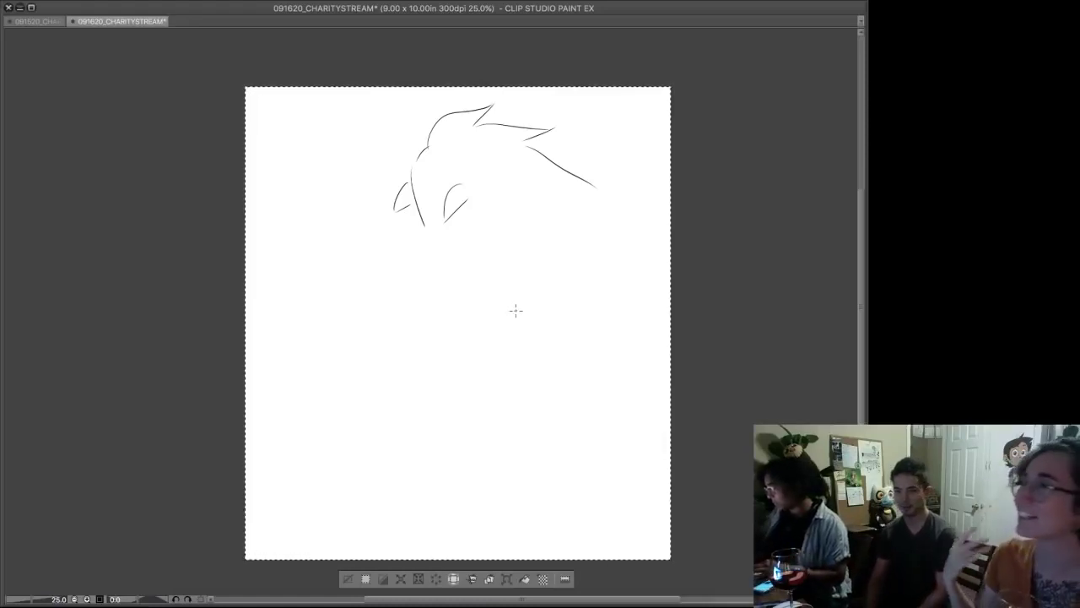
key("Delete")
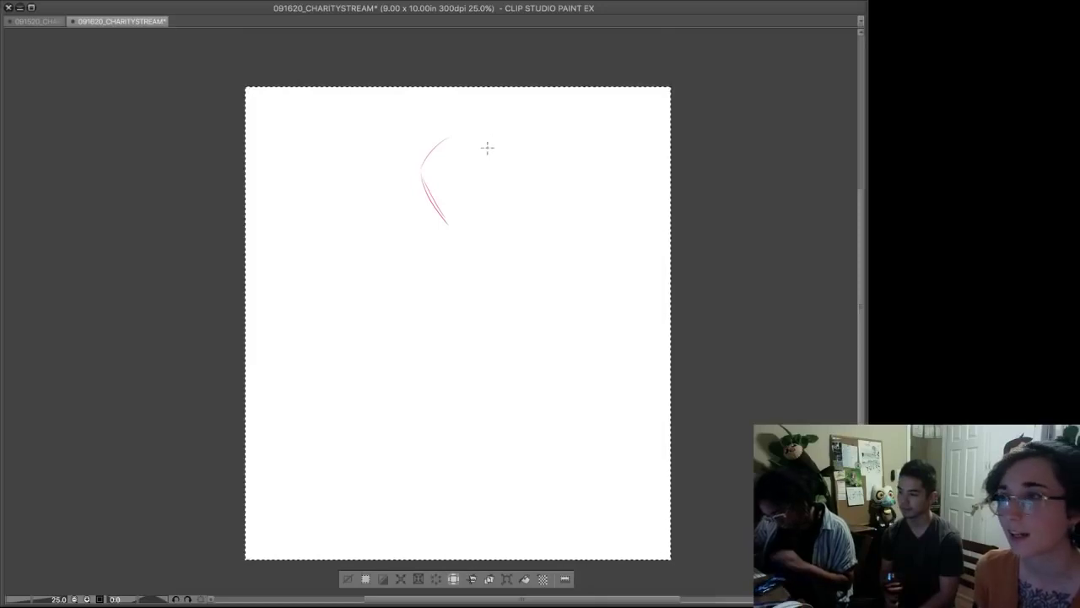
- Sketch the character's head in red with swept-back spiky hair, pointed ears and a narrow, tapering face
mouse_move(478, 159)
left_mouse_down()
mouse_move(471, 106)
mouse_move(426, 94)
left_mouse_up()
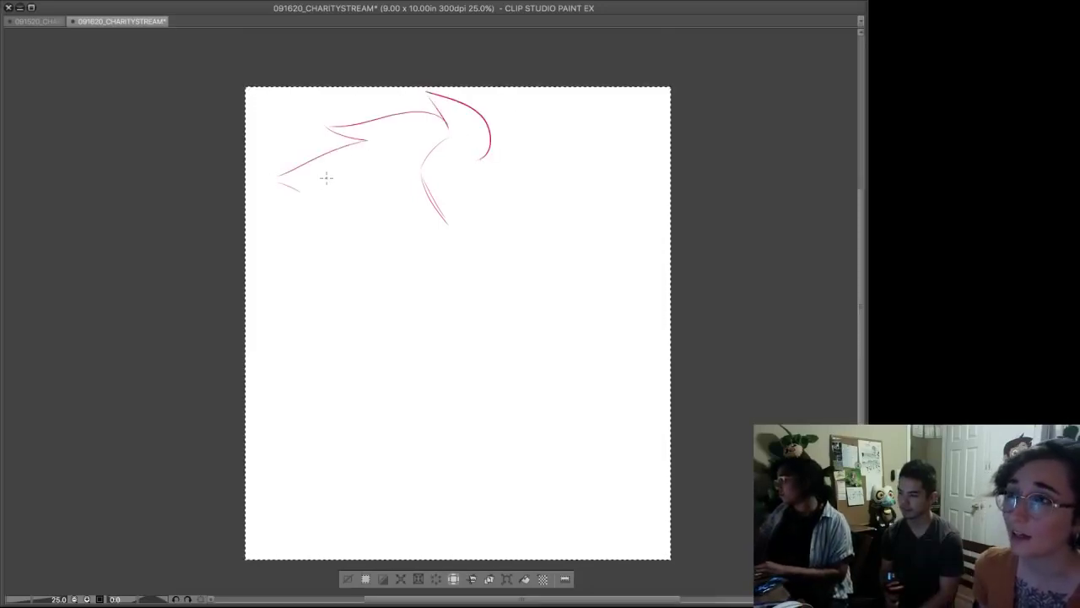
left_click_drag(422, 175, 391, 174)
left_click_drag(487, 155, 461, 228)
left_click_drag(467, 227, 490, 178)
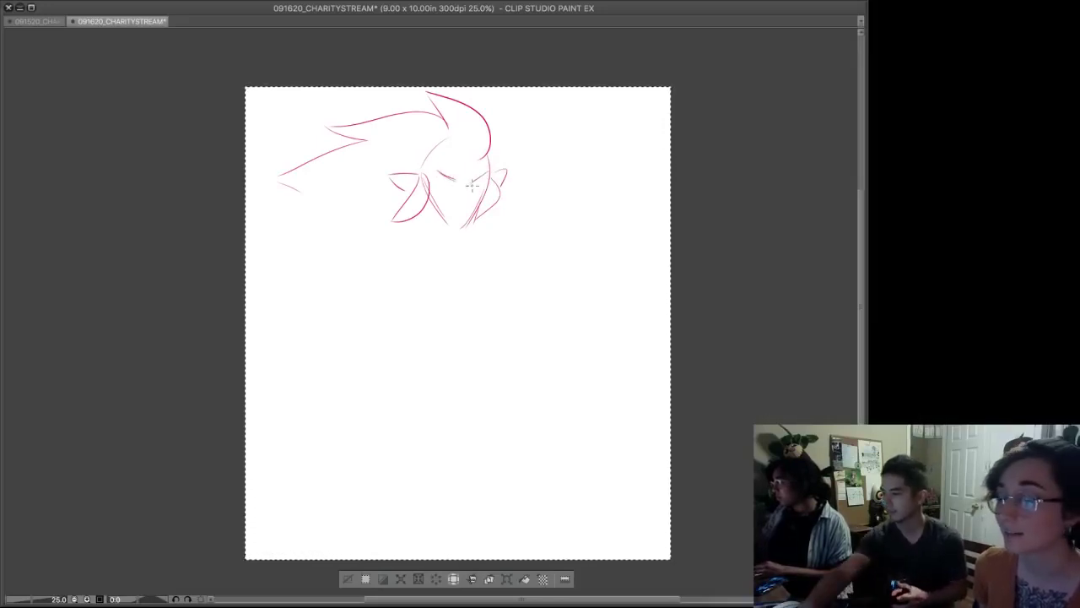
- Add narrow eyes and a nose line to the face, and draw a pointed hairline across the forehead
left_click_drag(451, 187, 451, 192)
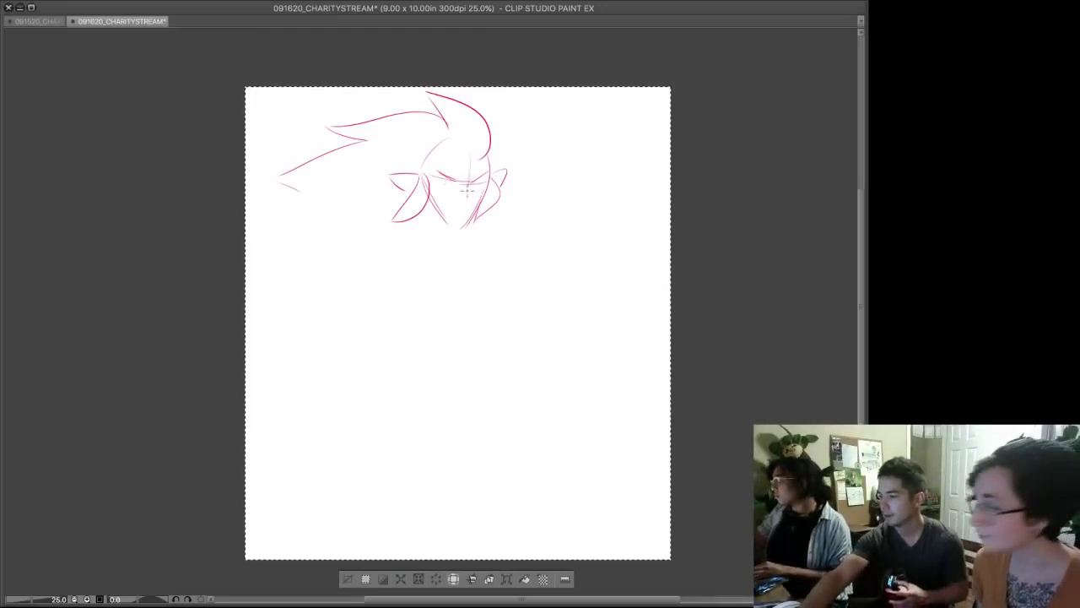
left_click_drag(468, 175, 459, 227)
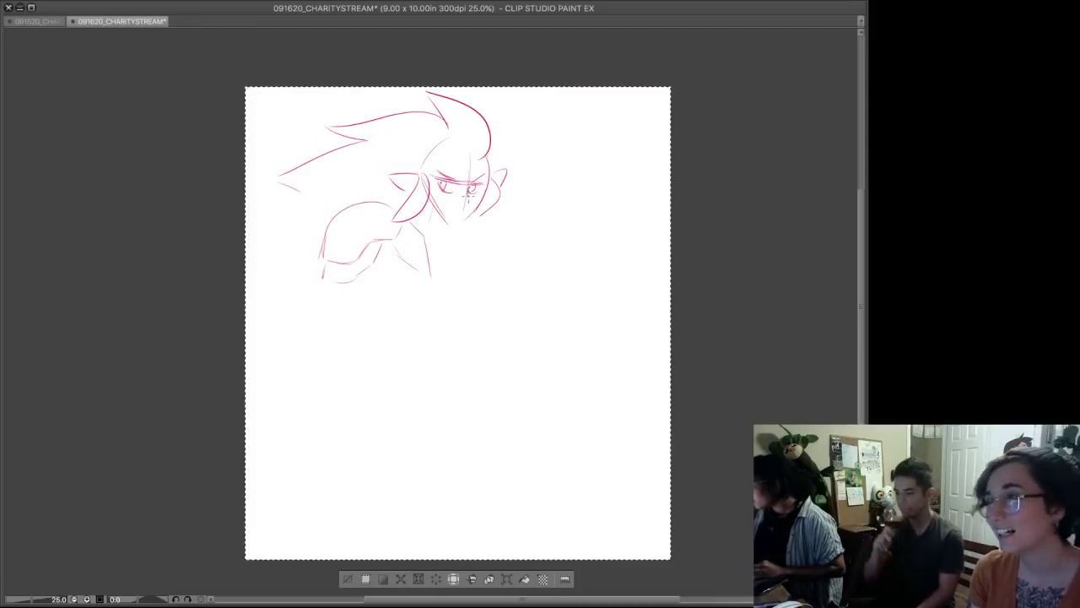
left_click_drag(464, 150, 472, 158)
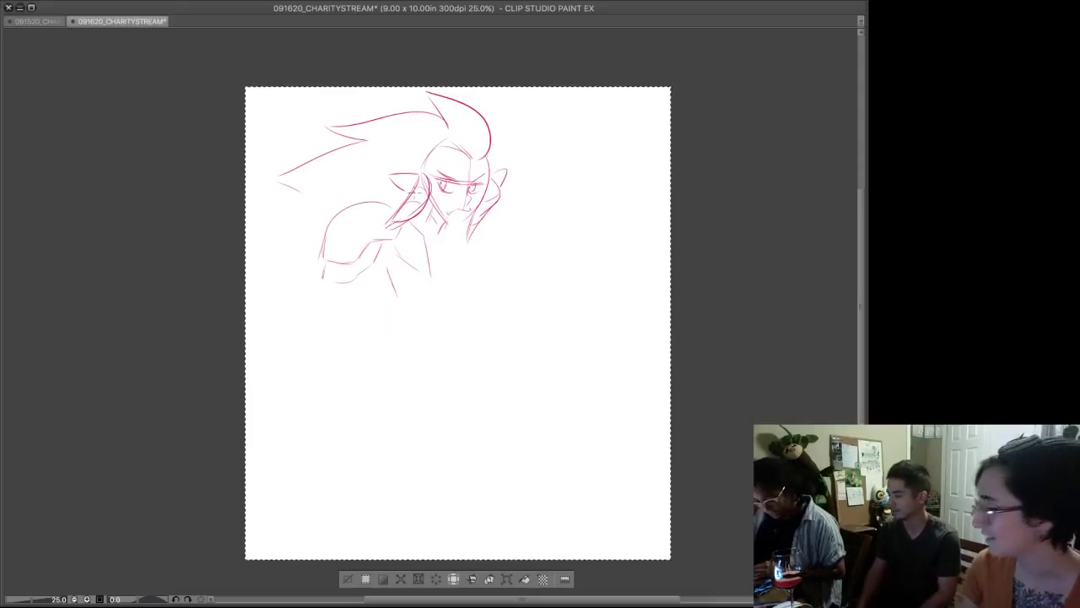
- Try collar details beside the neck, erase them, and draw the near arm with an elbow band and a straight forearm
mouse_move(410, 223)
left_mouse_down()
mouse_move(424, 271)
mouse_move(419, 251)
mouse_move(416, 261)
left_mouse_up()
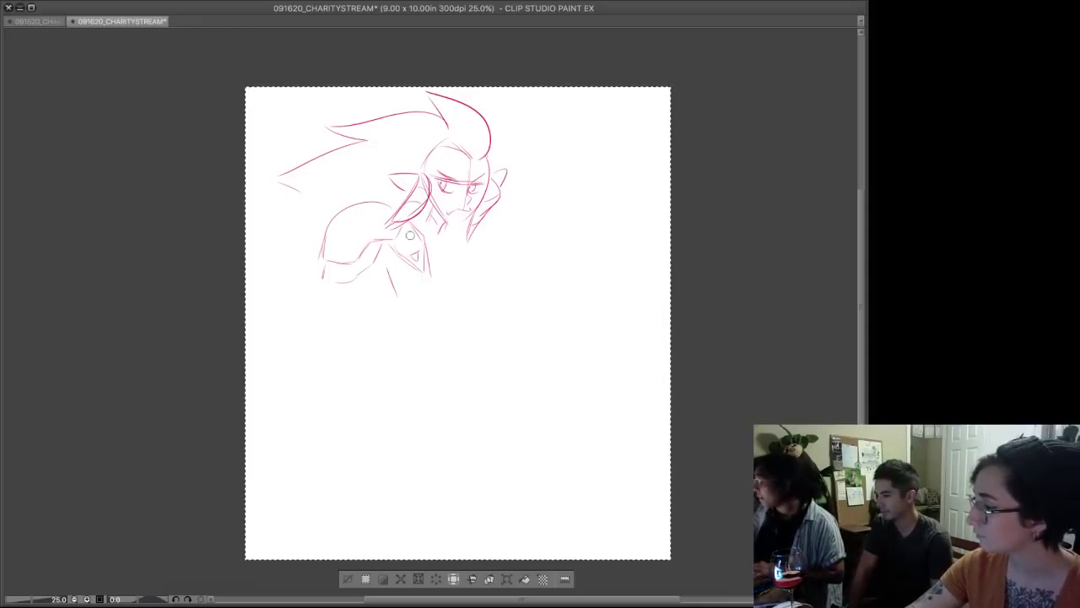
left_click_drag(414, 230, 427, 283)
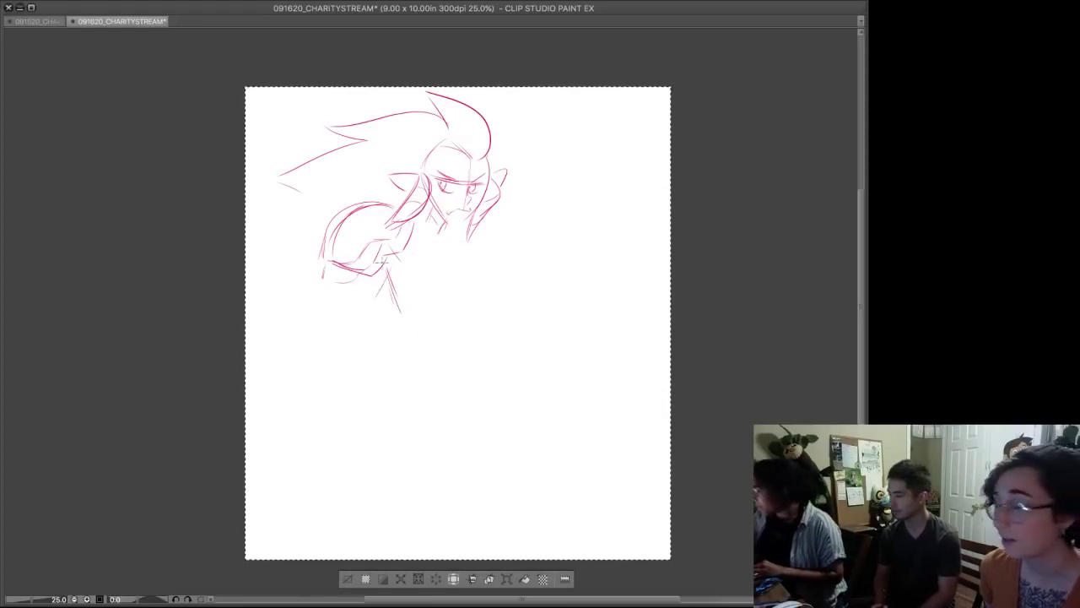
left_click_drag(350, 300, 364, 295)
left_click_drag(349, 308, 364, 302)
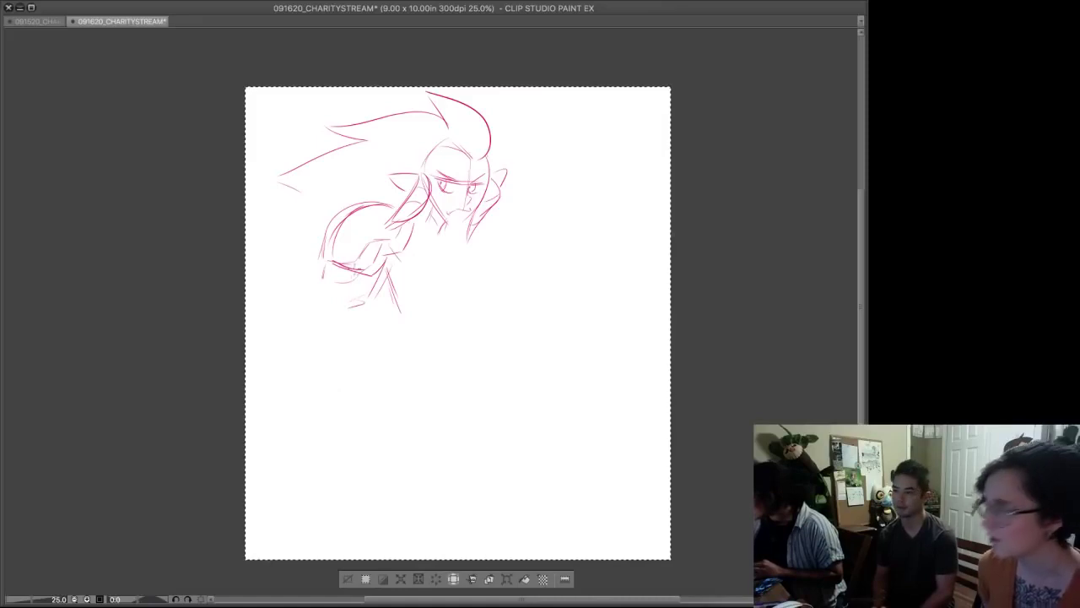
mouse_move(342, 311)
left_mouse_down()
mouse_move(329, 367)
mouse_move(344, 361)
left_mouse_up()
key("super+z")
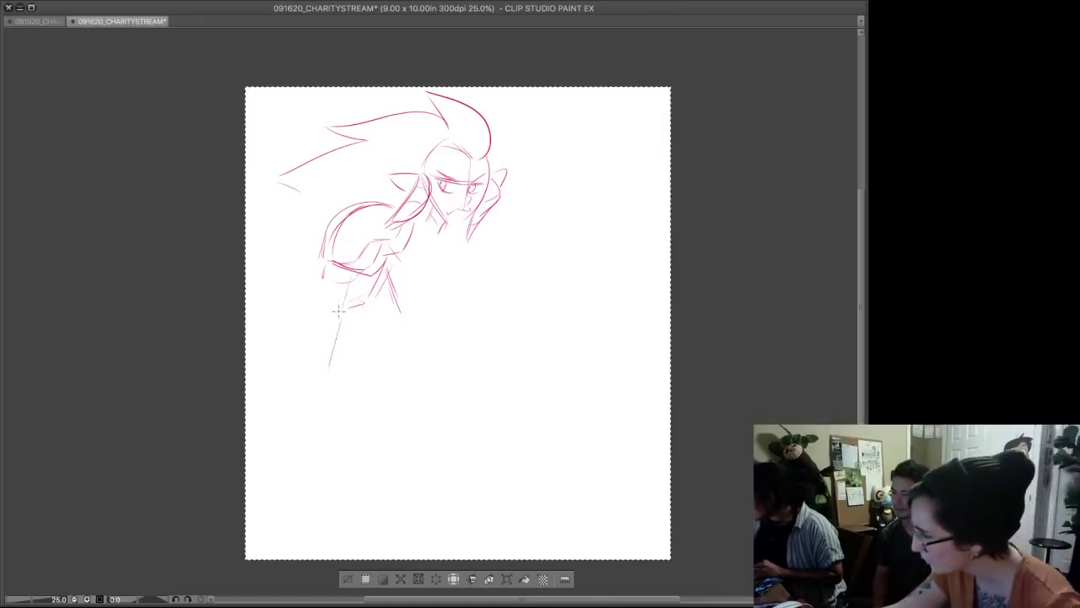
mouse_move(339, 317)
left_mouse_down()
mouse_move(364, 311)
mouse_move(348, 358)
left_mouse_up()
left_click_drag(341, 318, 328, 363)
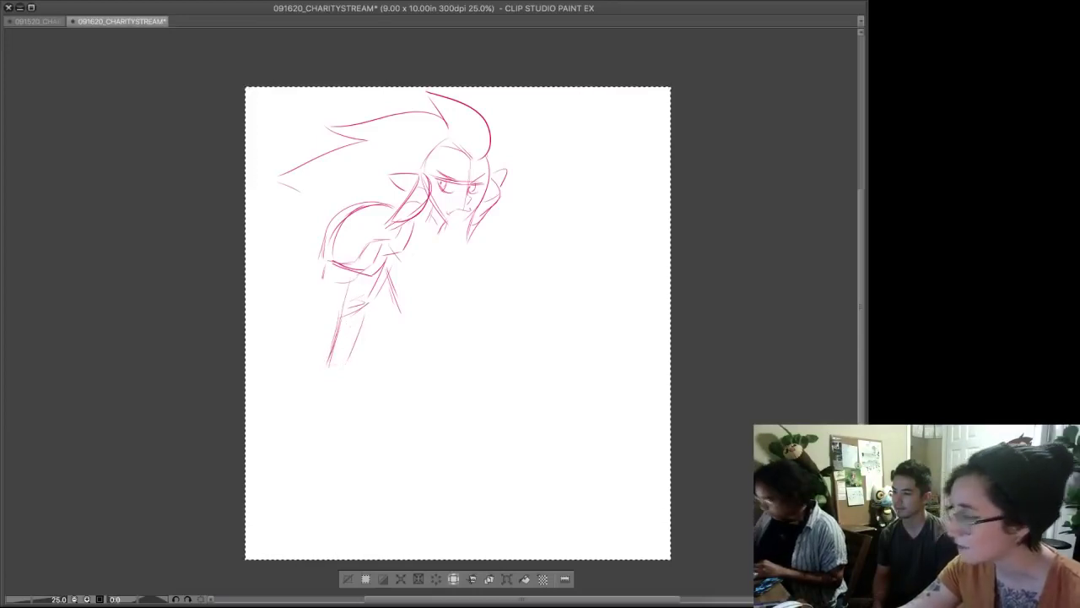
- Close the near forearm with a small wrist cuff and undo the stray strokes below it
mouse_move(342, 368)
left_mouse_down()
mouse_move(314, 377)
mouse_move(320, 395)
mouse_move(342, 379)
mouse_move(324, 415)
left_mouse_up()
key("super+z")
key("super+z")
left_click_drag(319, 374, 312, 411)
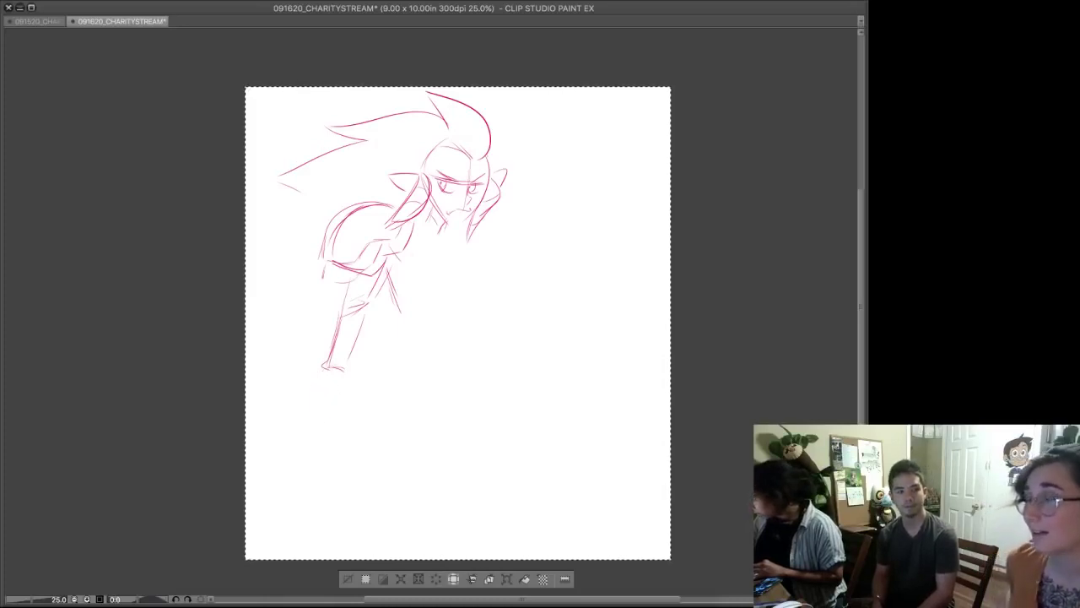
key("super+z")
- Scale down the whole sketch, position it near the canvas's upper middle, and clear the selection
left_click_drag(414, 252, 403, 298)
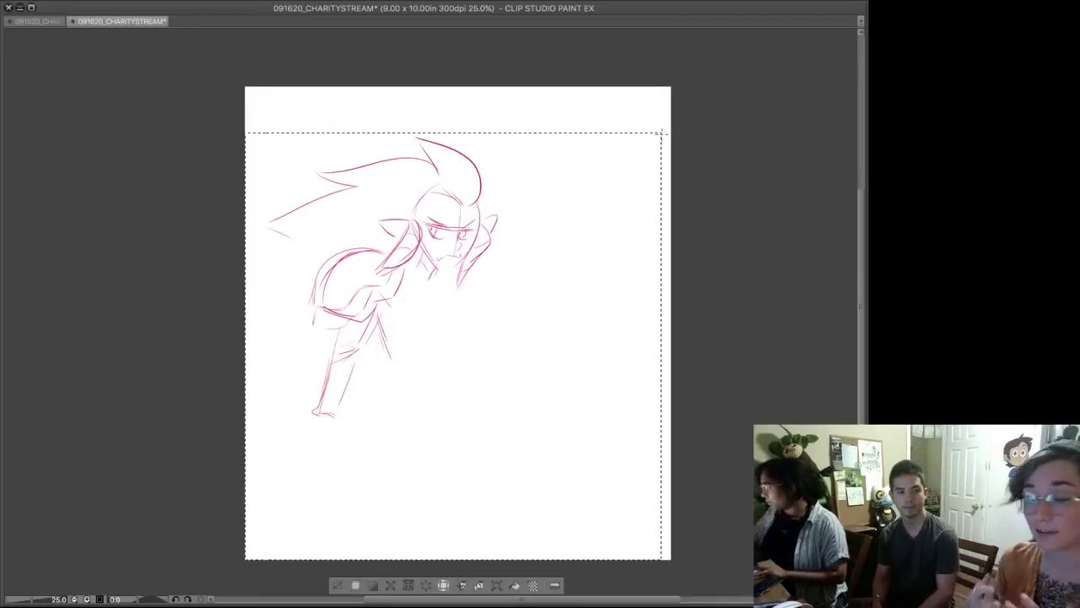
key("ctrl+t")
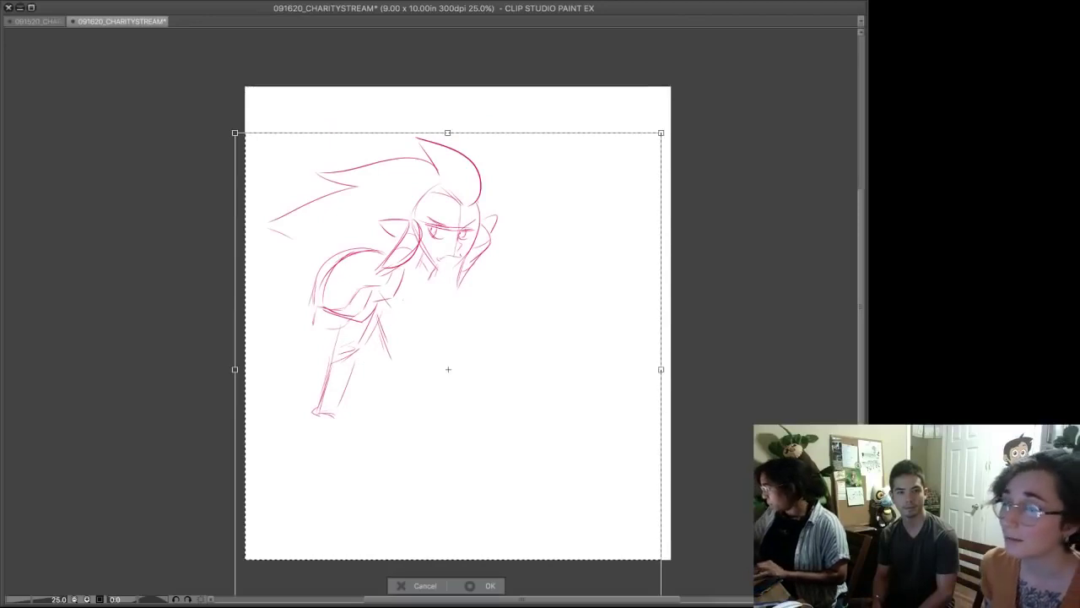
left_click_drag(662, 133, 532, 276)
mouse_move(383, 441)
left_mouse_down()
mouse_move(473, 251)
mouse_move(466, 263)
left_mouse_up()
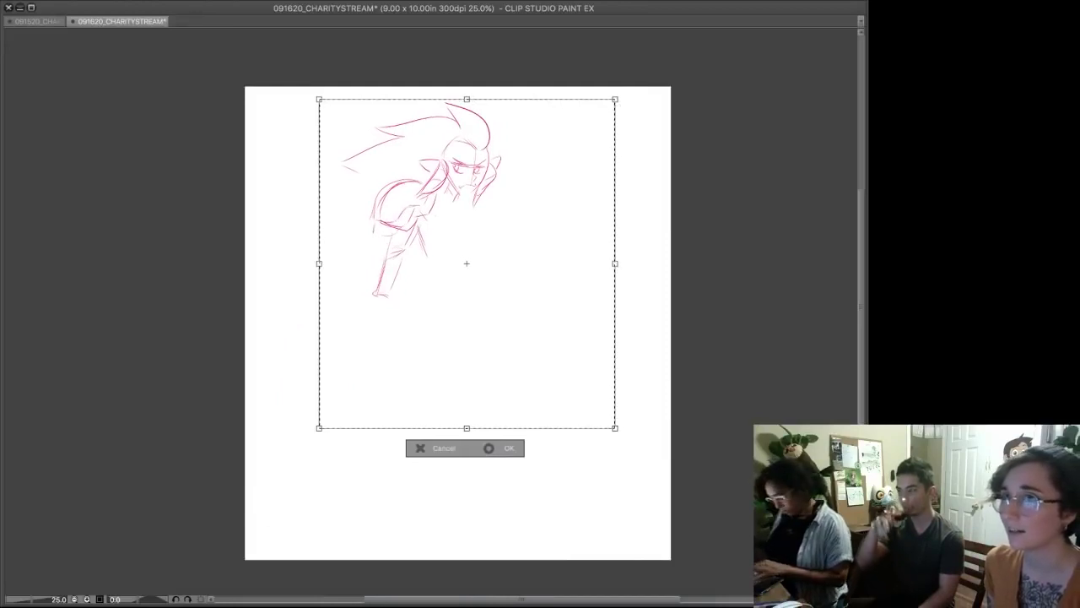
key("Return")
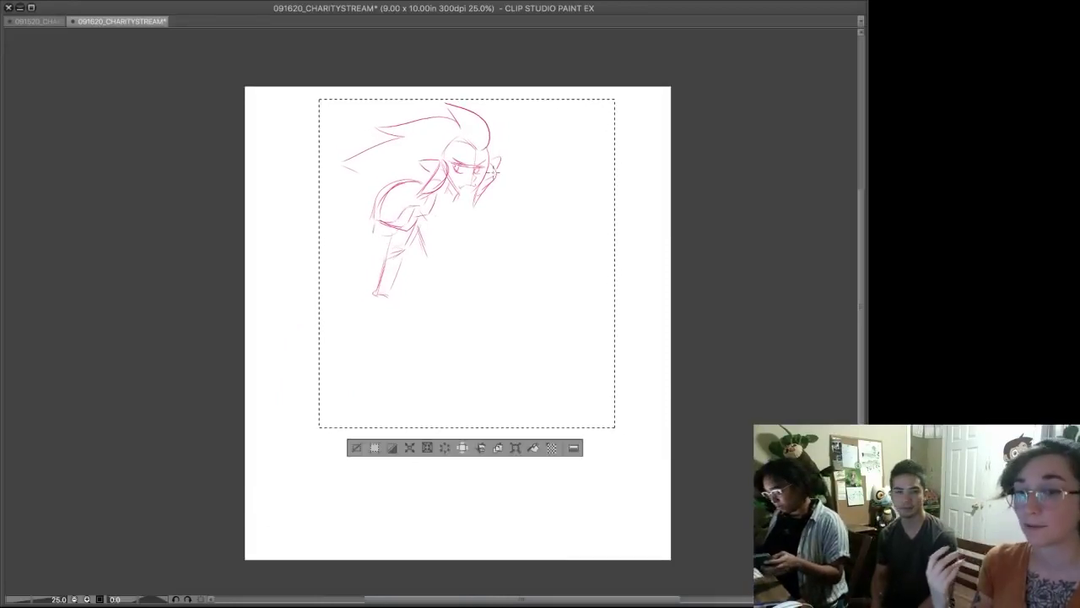
left_click(516, 448)
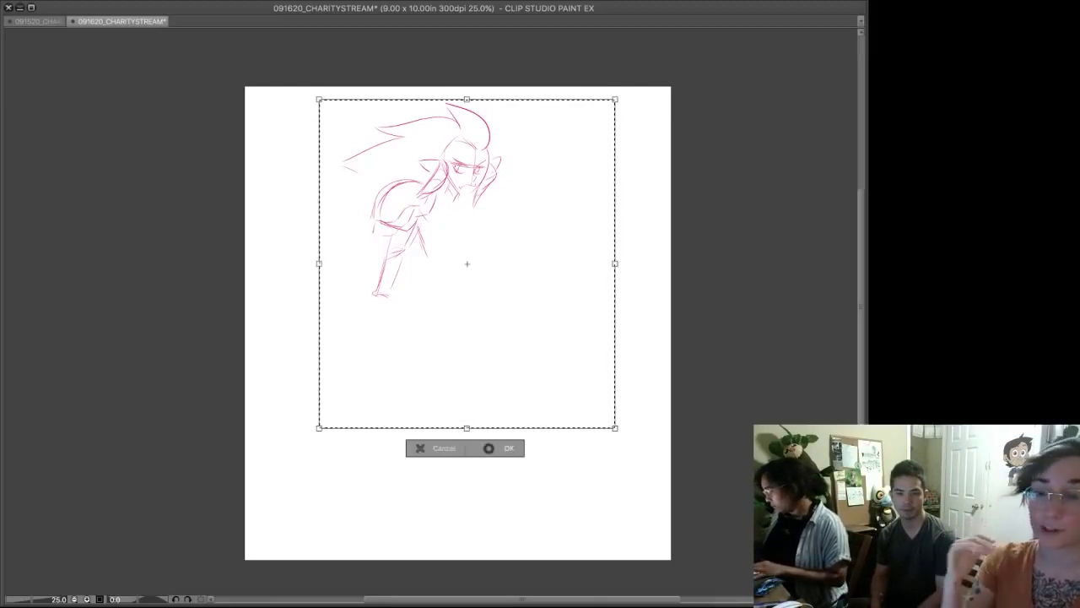
left_click(490, 448)
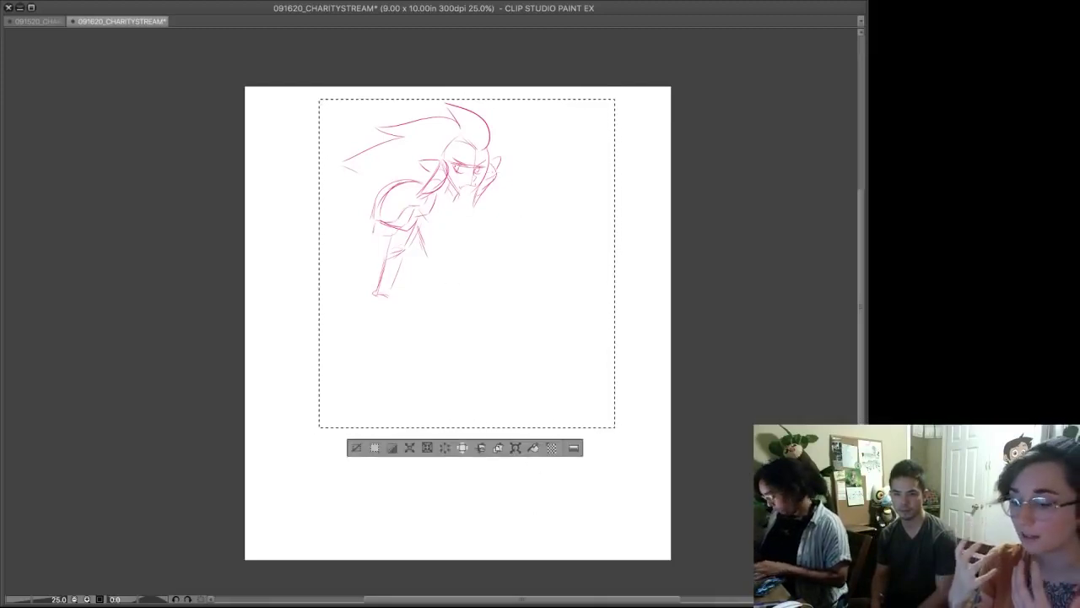
key("ctrl+d")
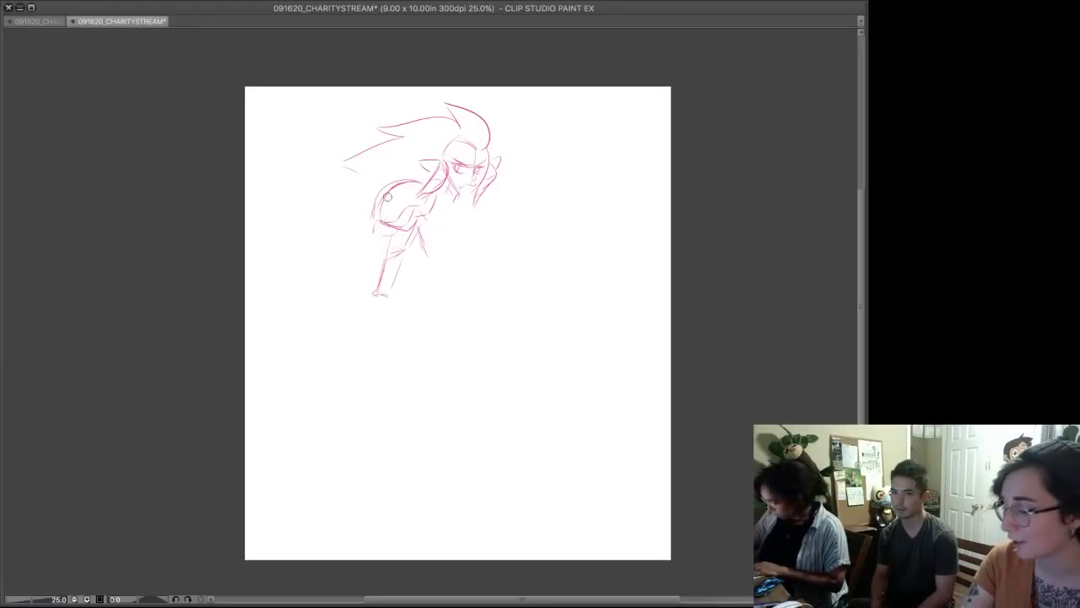
- Draw the tapered torso with a straight waistline, and add the rounded far shoulder guard and the neckline
left_click_drag(419, 217, 427, 253)
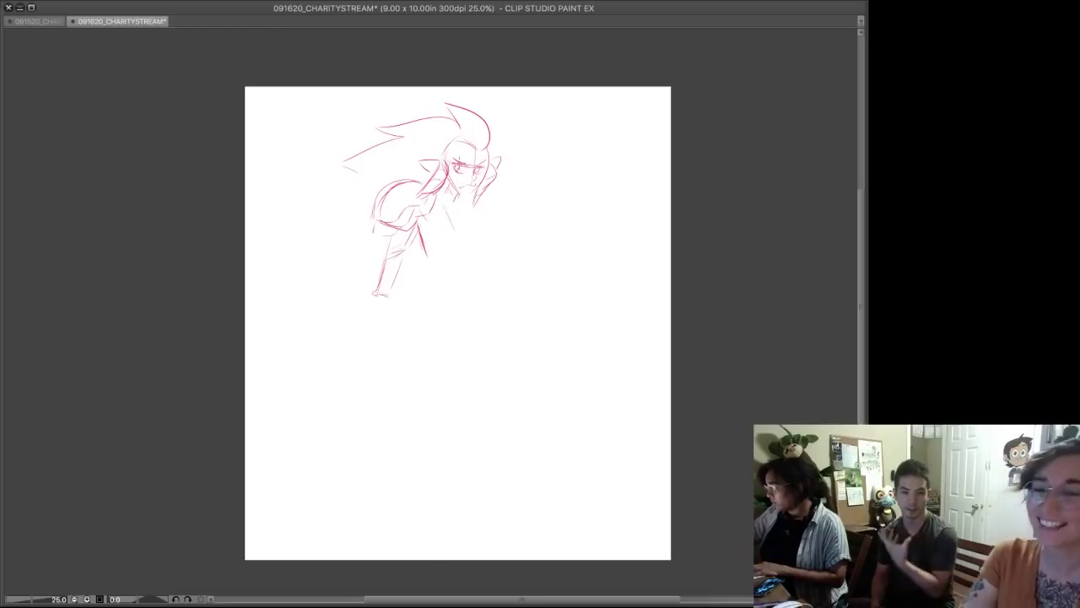
mouse_move(469, 208)
left_mouse_down()
mouse_move(468, 250)
mouse_move(471, 217)
mouse_move(438, 239)
mouse_move(421, 222)
mouse_move(433, 262)
mouse_move(478, 238)
mouse_move(474, 260)
mouse_move(474, 250)
mouse_move(427, 279)
left_mouse_up()
left_click_drag(421, 221, 432, 257)
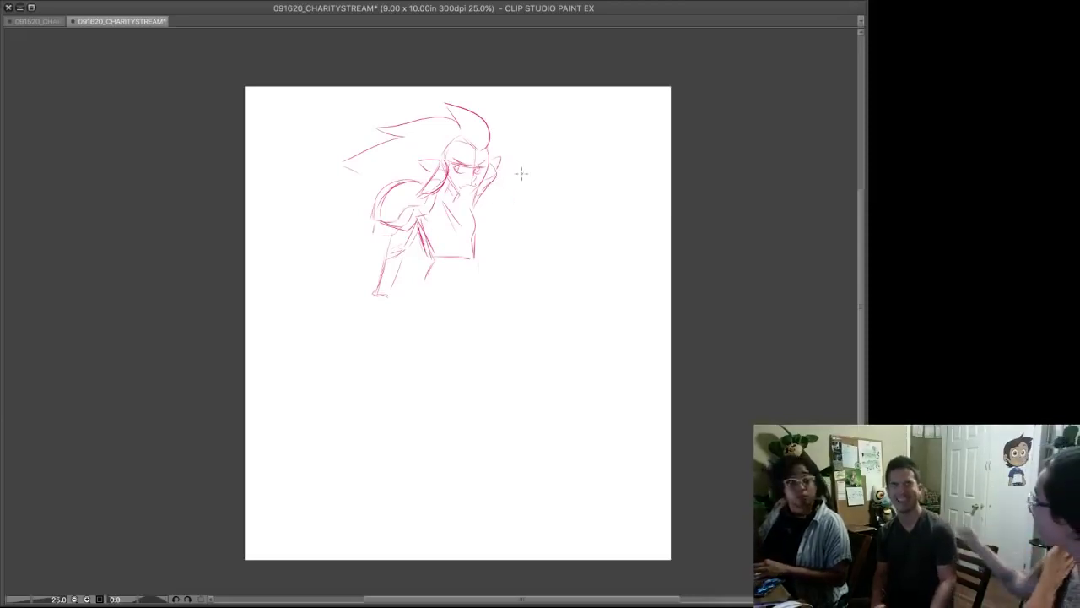
mouse_move(489, 189)
left_mouse_down()
mouse_move(509, 215)
mouse_move(489, 217)
left_mouse_up()
left_click_drag(494, 217, 506, 218)
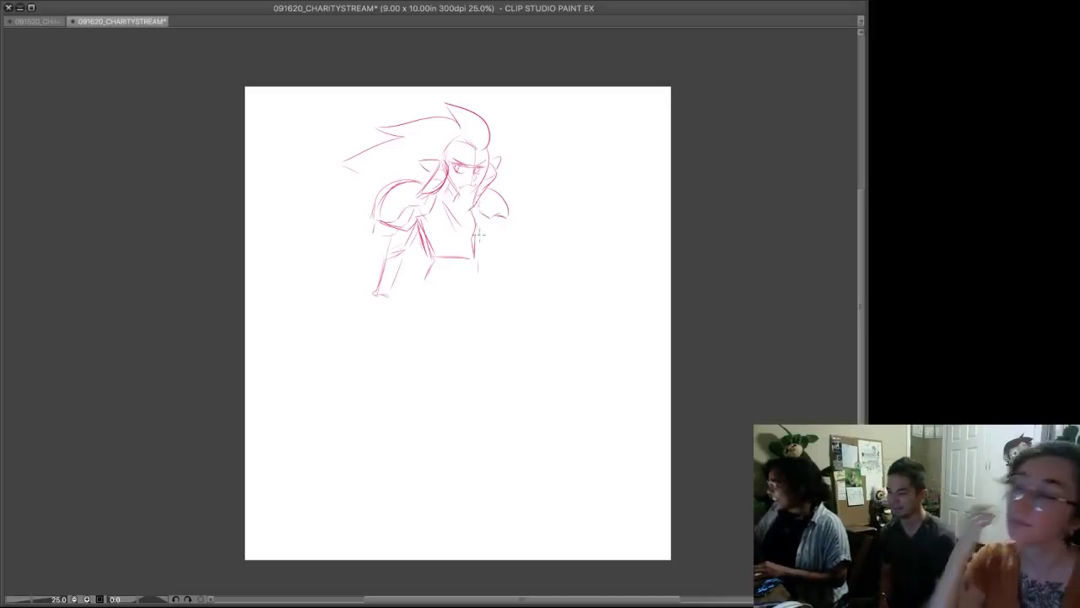
left_click_drag(479, 199, 473, 209)
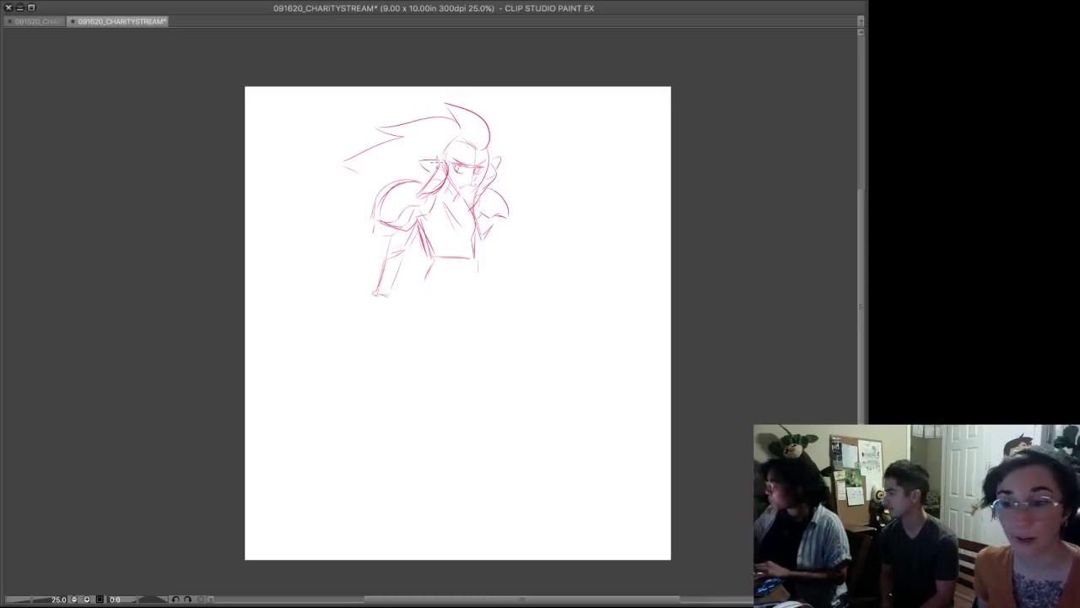
- Erase the heavy torso sides, redraw them with cleaner lines, and add a curved line across the chest
scroll(443, 152, "up", 1)
scroll(462, 164, "up", 1)
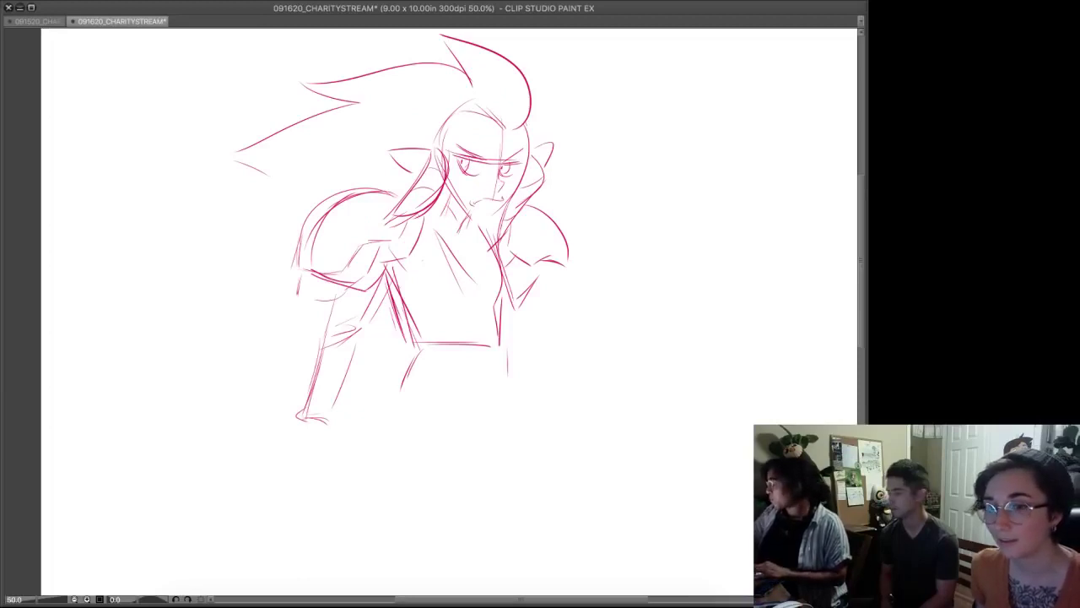
scroll(394, 262, "down", 2)
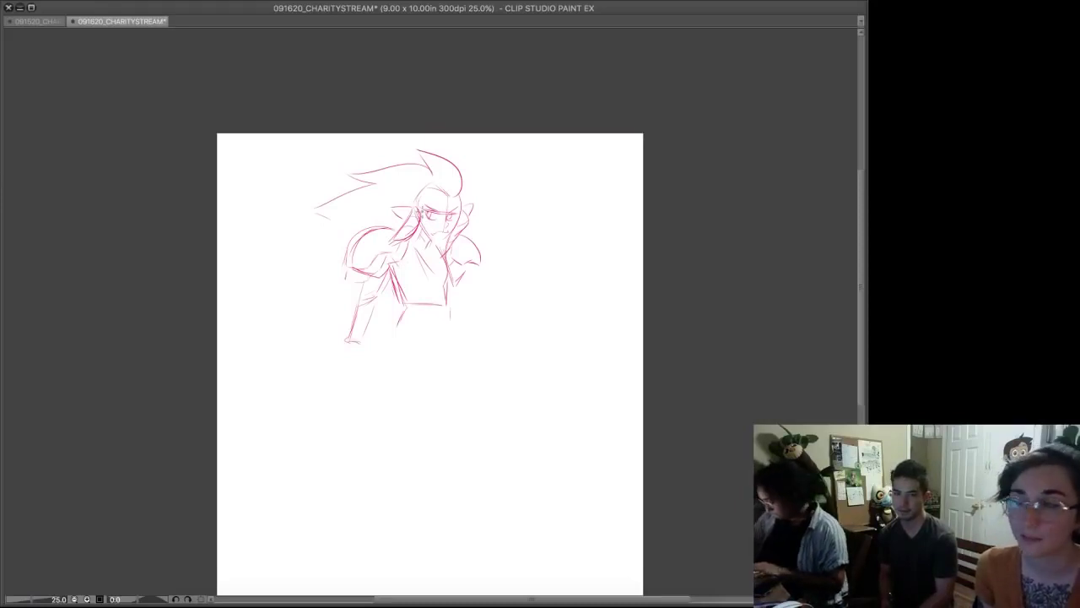
left_click_drag(392, 271, 405, 308)
left_click_drag(447, 263, 450, 298)
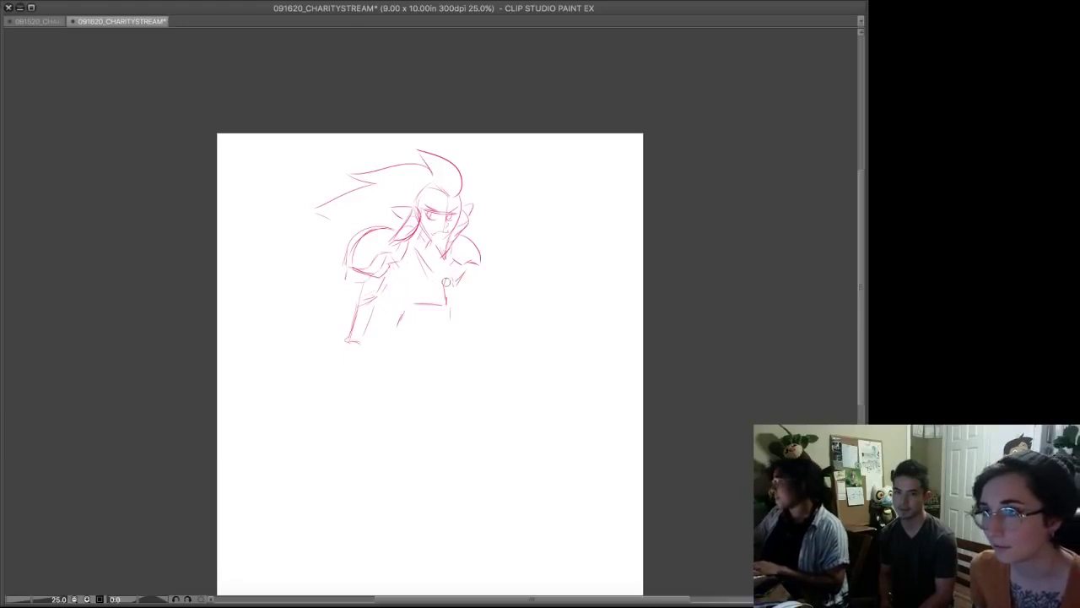
left_click_drag(445, 254, 448, 287)
left_click_drag(394, 265, 405, 295)
left_click_drag(446, 255, 447, 291)
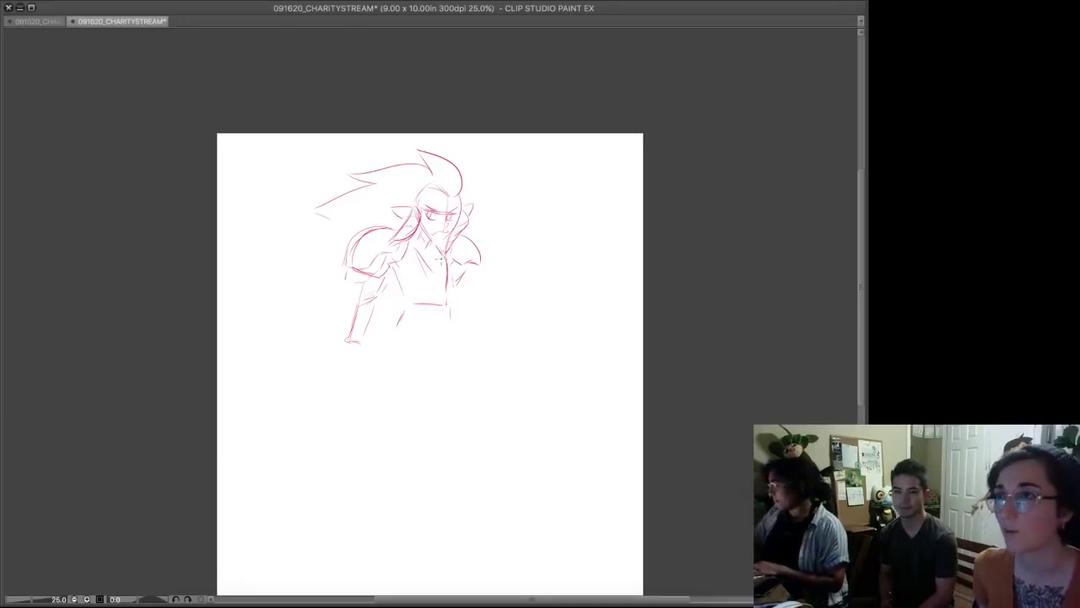
left_click_drag(401, 260, 442, 260)
- Draw the hips and a belt with a round buckle, and add the far leg's long outer line
mouse_move(410, 303)
left_mouse_down()
mouse_move(444, 308)
mouse_move(402, 297)
mouse_move(397, 341)
left_mouse_up()
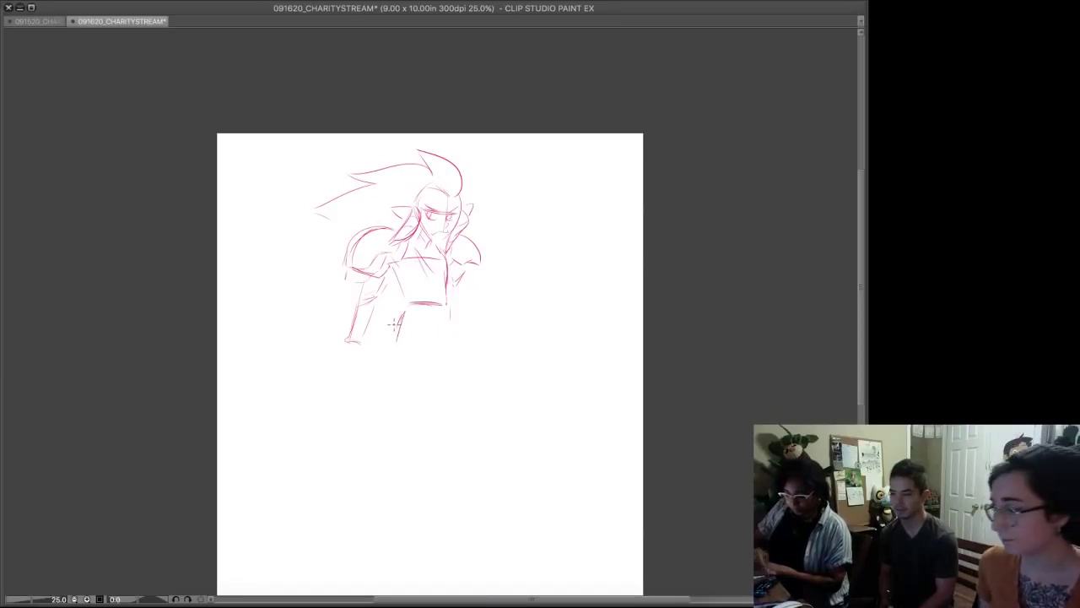
left_click_drag(406, 319, 450, 315)
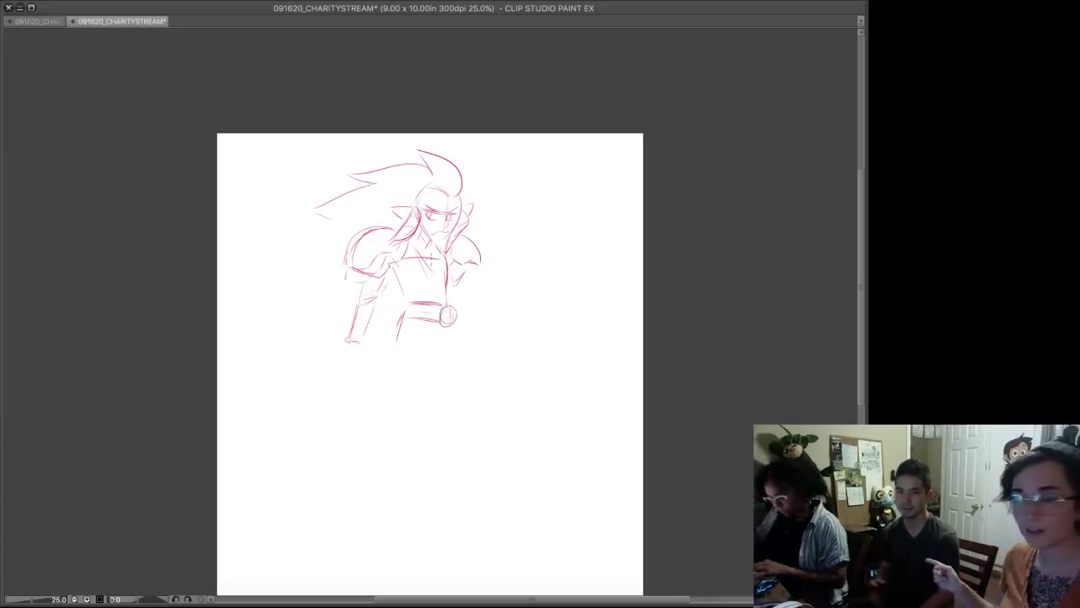
key("ctrl+z")
mouse_move(442, 307)
left_mouse_down()
mouse_move(448, 325)
mouse_move(435, 333)
mouse_move(454, 314)
mouse_move(459, 330)
mouse_move(456, 309)
mouse_move(477, 453)
left_mouse_up()
key("ctrl+z")
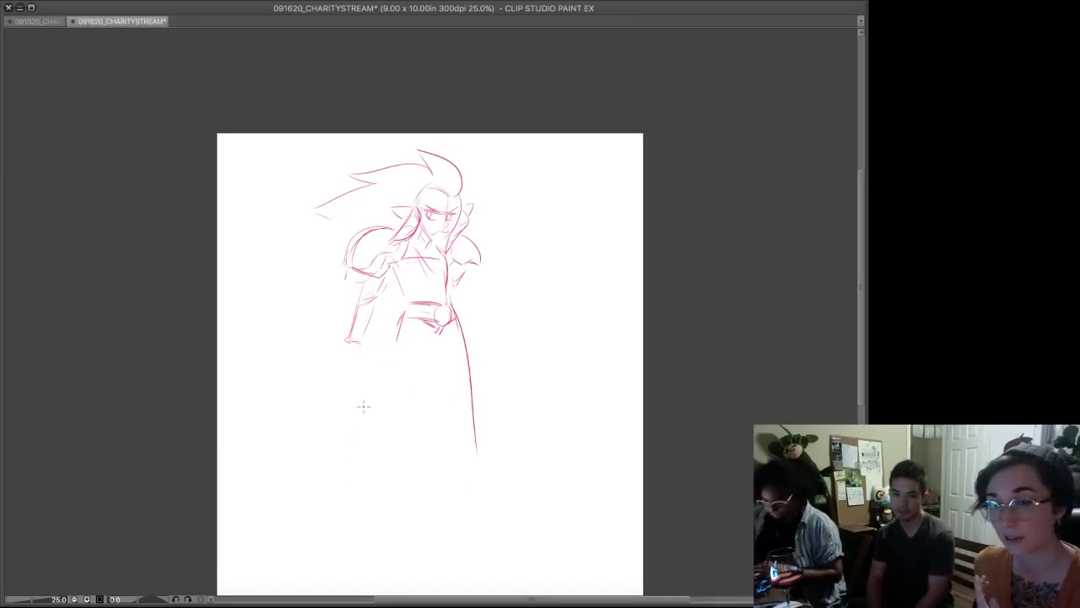
- Draw both long legs in a wide stance from the belt down to the ankles, with a narrow near foot
left_click_drag(398, 326, 358, 474)
mouse_move(422, 331)
left_mouse_down()
mouse_move(397, 391)
mouse_move(349, 523)
left_mouse_up()
mouse_move(369, 432)
left_mouse_down()
mouse_move(339, 536)
mouse_move(352, 547)
mouse_move(364, 518)
left_mouse_up()
mouse_move(434, 336)
left_mouse_down()
mouse_move(461, 523)
mouse_move(476, 522)
left_mouse_up()
left_click_drag(479, 521, 487, 510)
left_click_drag(474, 430, 485, 506)
- Shape the far foot into a pointed, outward-facing shoe and refine the near shoe
mouse_move(471, 449)
left_mouse_down()
mouse_move(488, 510)
mouse_move(522, 530)
mouse_move(479, 539)
mouse_move(522, 535)
left_mouse_up()
key("ctrl+z")
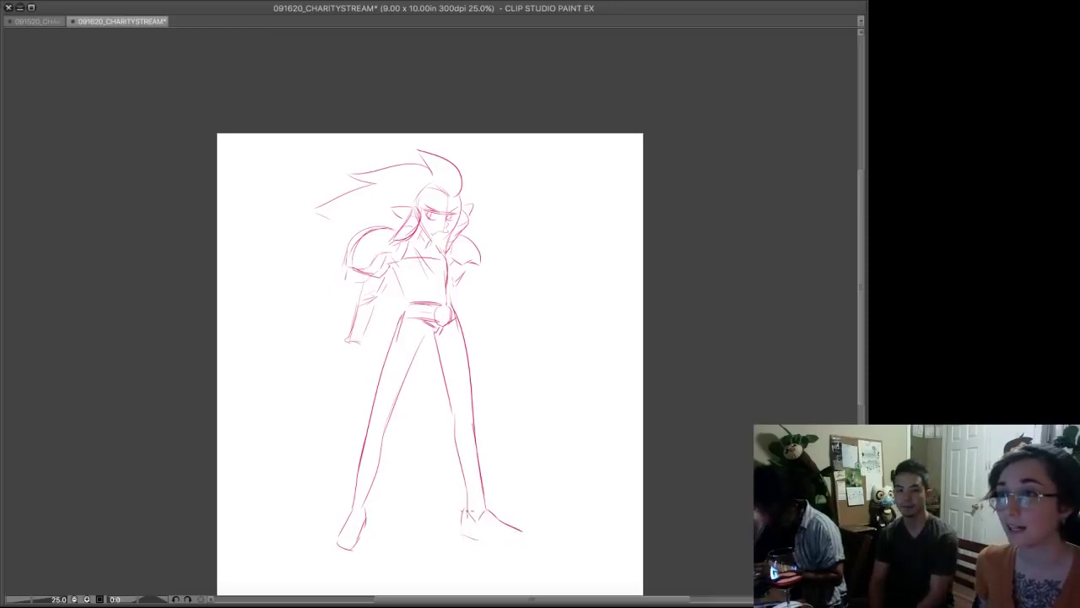
mouse_move(477, 519)
left_mouse_down()
mouse_move(483, 508)
mouse_move(492, 528)
mouse_move(521, 538)
left_mouse_up()
mouse_move(353, 507)
left_mouse_down()
mouse_move(365, 513)
mouse_move(361, 527)
mouse_move(336, 540)
mouse_move(354, 551)
mouse_move(366, 530)
left_mouse_up()
key("super+z")
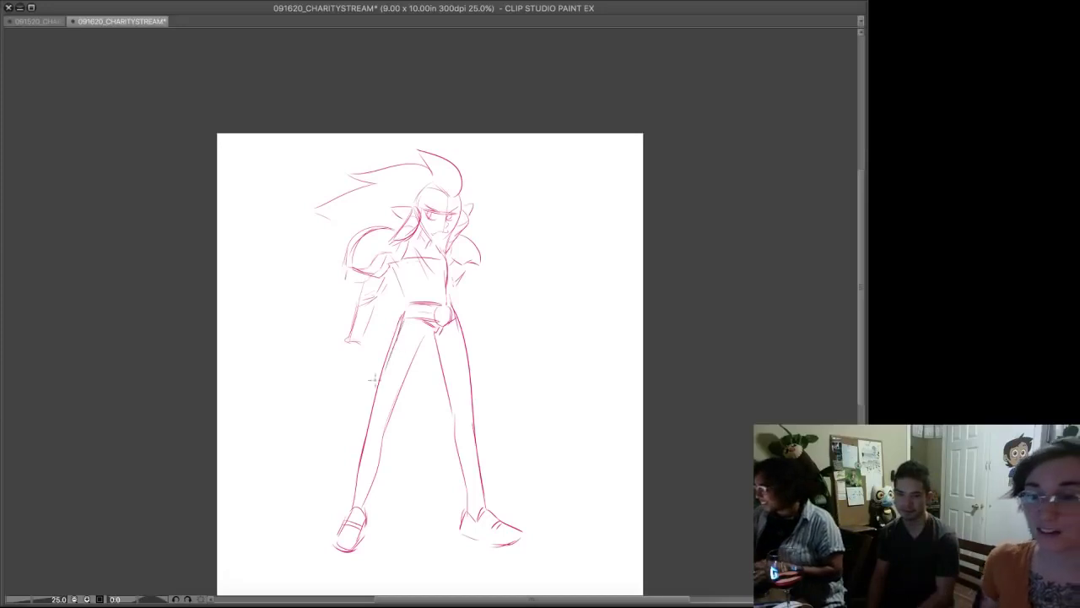
- Erase most of the near leg and replace it with a long flared panel with a curved hem and a new foot below
mouse_move(403, 311)
left_mouse_down()
mouse_move(365, 411)
mouse_move(349, 506)
mouse_move(366, 501)
mouse_move(347, 510)
mouse_move(334, 546)
mouse_move(355, 536)
mouse_move(370, 507)
mouse_move(345, 543)
mouse_move(352, 502)
left_mouse_up()
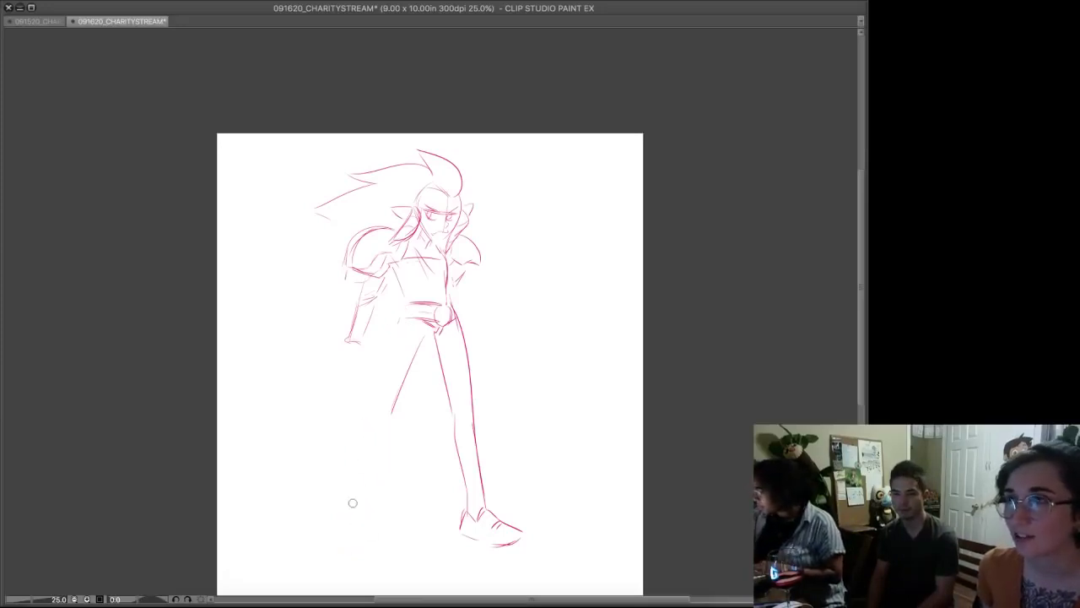
key("p")
left_click_drag(432, 331, 415, 522)
left_click_drag(352, 471, 397, 514)
mouse_move(399, 330)
left_mouse_down()
mouse_move(308, 548)
mouse_move(314, 541)
mouse_move(325, 561)
mouse_move(337, 554)
mouse_move(326, 540)
mouse_move(336, 557)
mouse_move(349, 520)
mouse_move(329, 517)
mouse_move(316, 537)
left_mouse_up()
key("super+z")
mouse_move(357, 484)
left_mouse_down()
mouse_move(342, 557)
mouse_move(332, 533)
mouse_move(318, 553)
left_mouse_up()
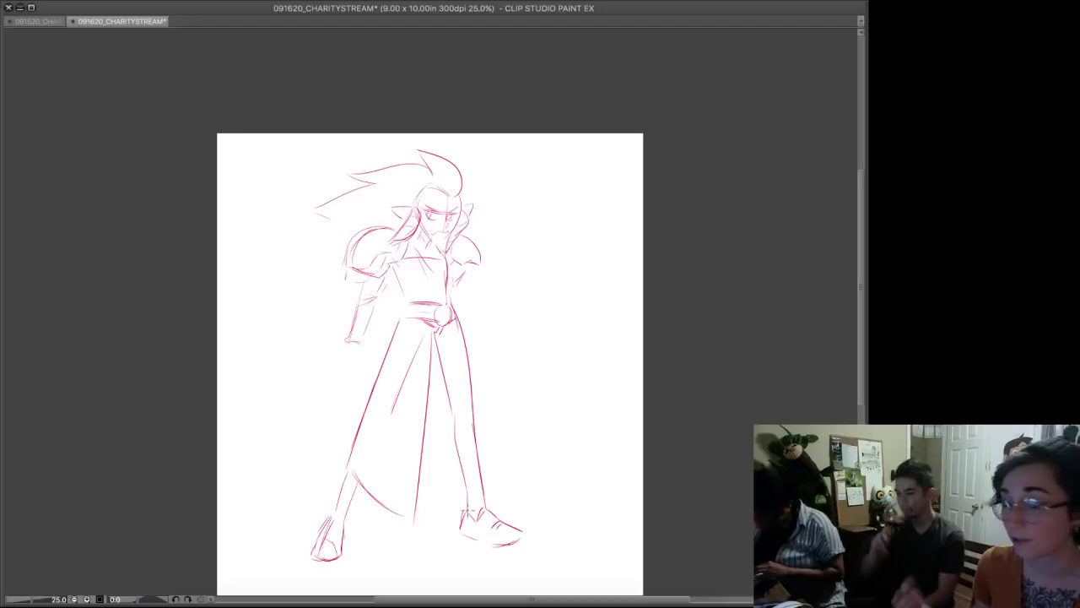
- Finish the far shoe's sole and the belt lines, and draw the far arm down to a small hand beside the thigh
mouse_move(462, 533)
left_mouse_down()
mouse_move(493, 544)
mouse_move(505, 536)
mouse_move(487, 535)
mouse_move(521, 539)
left_mouse_up()
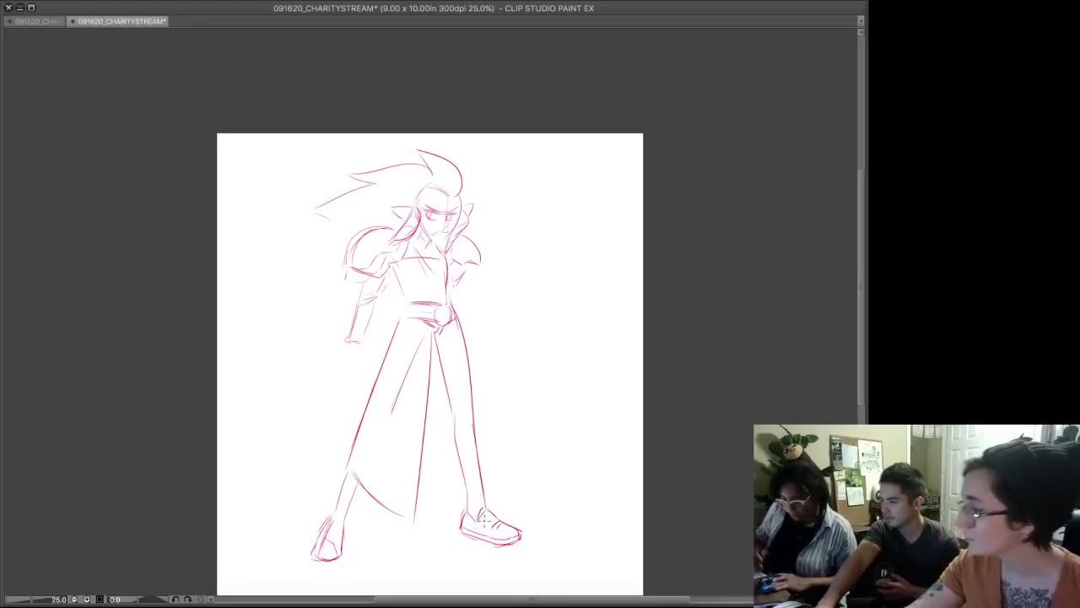
left_click_drag(404, 315, 436, 320)
key("ctrl+z")
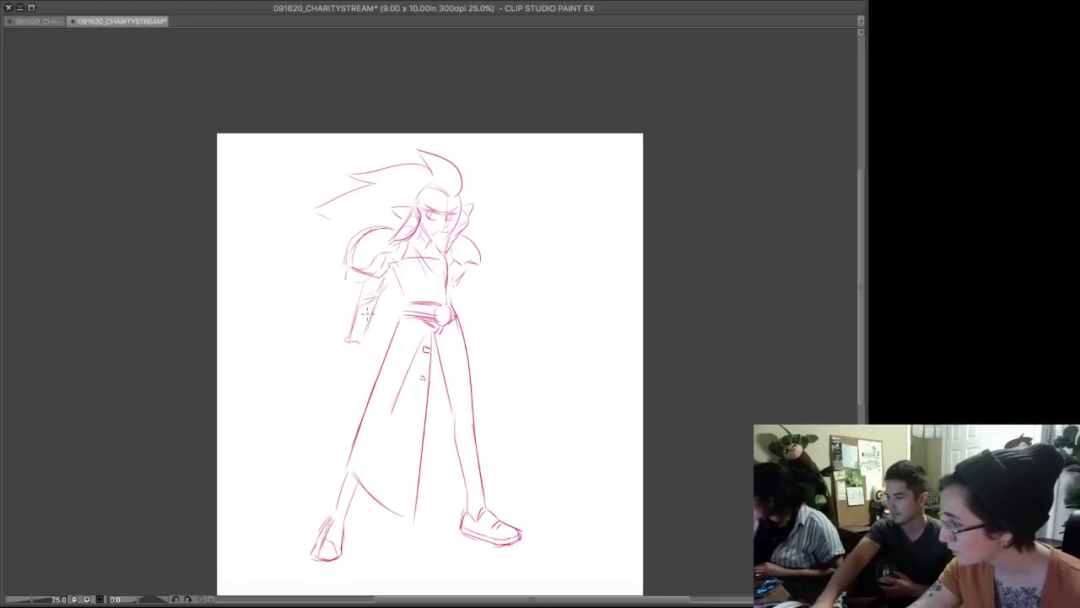
left_click_drag(456, 272, 479, 384)
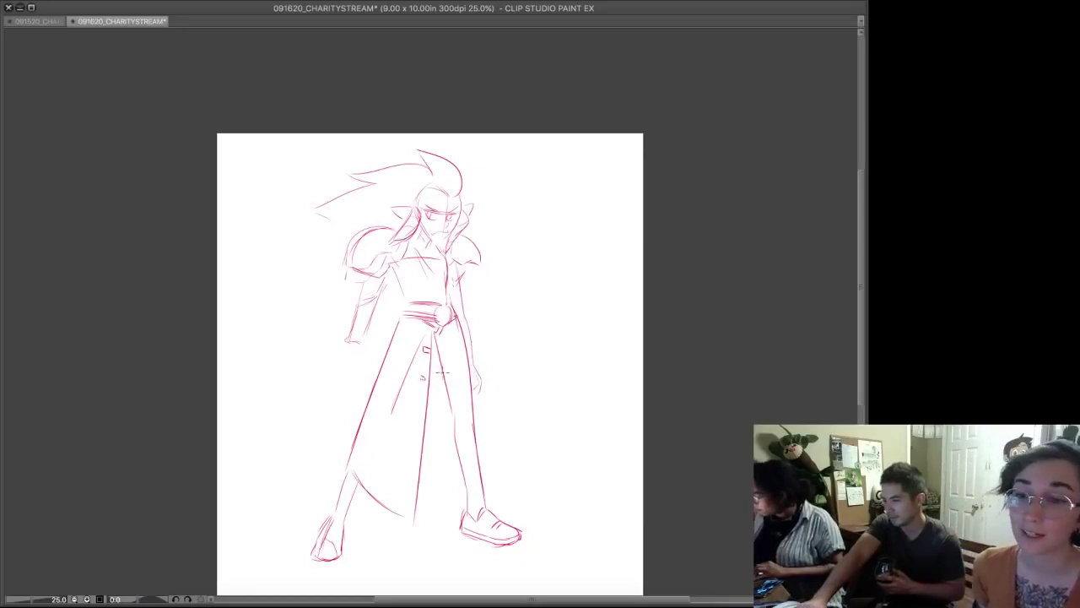
left_click_drag(437, 365, 446, 501)
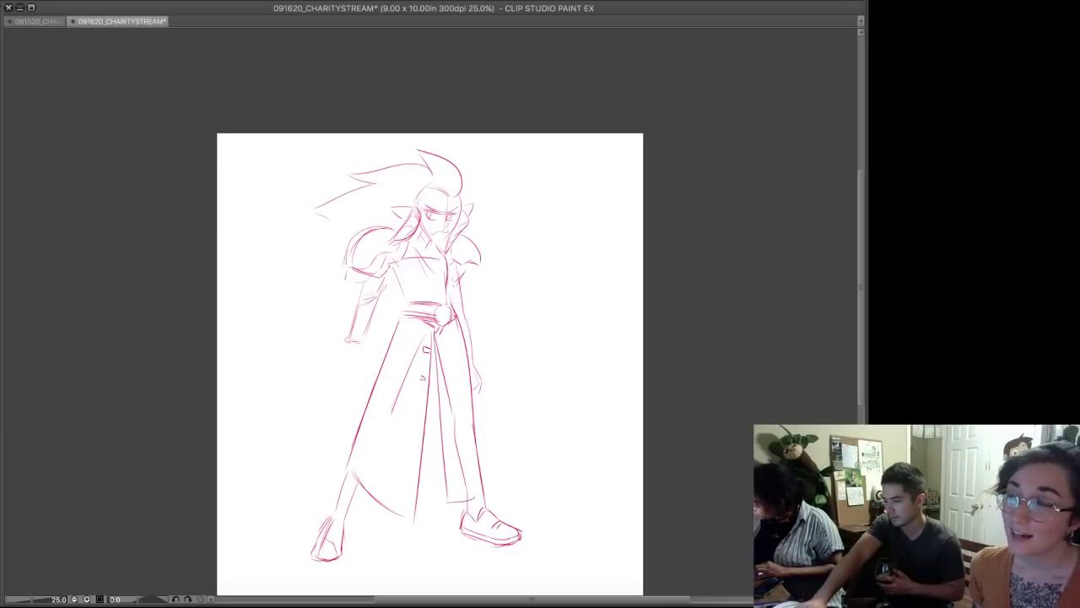
left_click_drag(353, 524, 452, 519)
key("ctrl+z")
left_click_drag(363, 533, 456, 529)
mouse_move(326, 565)
left_mouse_down()
mouse_move(480, 555)
mouse_move(284, 581)
left_mouse_up()
key("ctrl+z")
key("ctrl+z")
key("ctrl+z")
key("ctrl+z")
- Draw a heavy inner coat edge from the belt to the ankles and reinforce the near panel's curved hem
left_click_drag(530, 559, 550, 506)
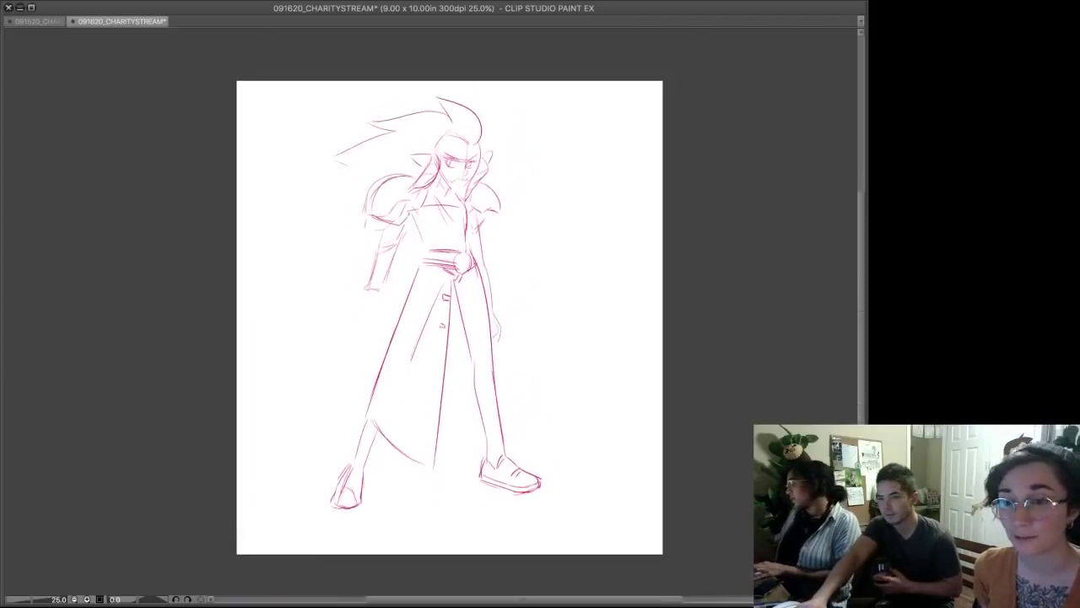
left_click_drag(385, 477, 462, 476)
mouse_move(453, 274)
left_mouse_down()
mouse_move(466, 463)
mouse_move(507, 449)
left_mouse_up()
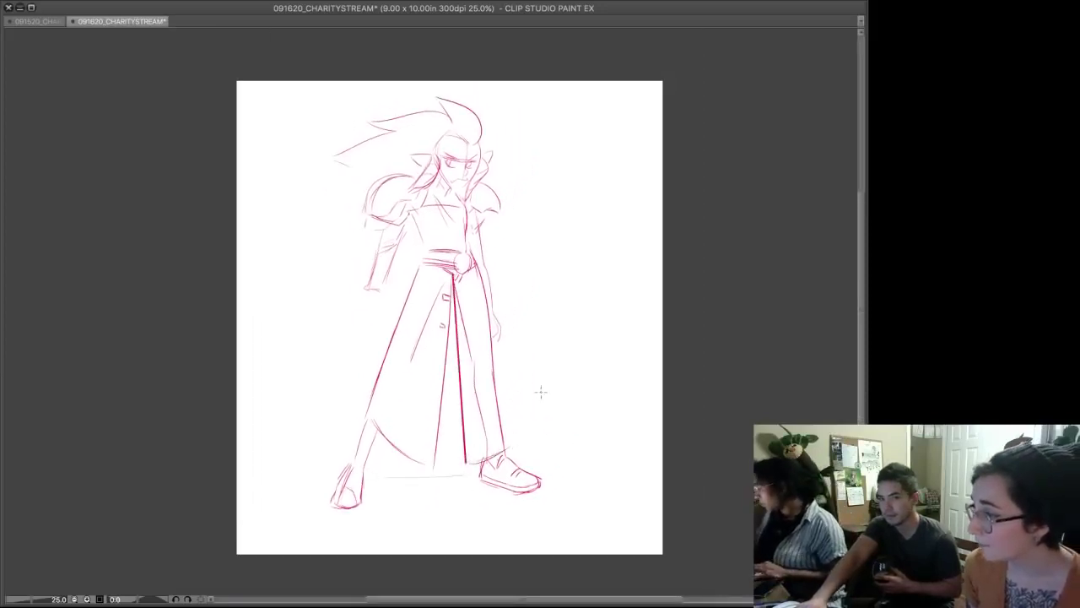
left_click_drag(368, 437, 425, 463)
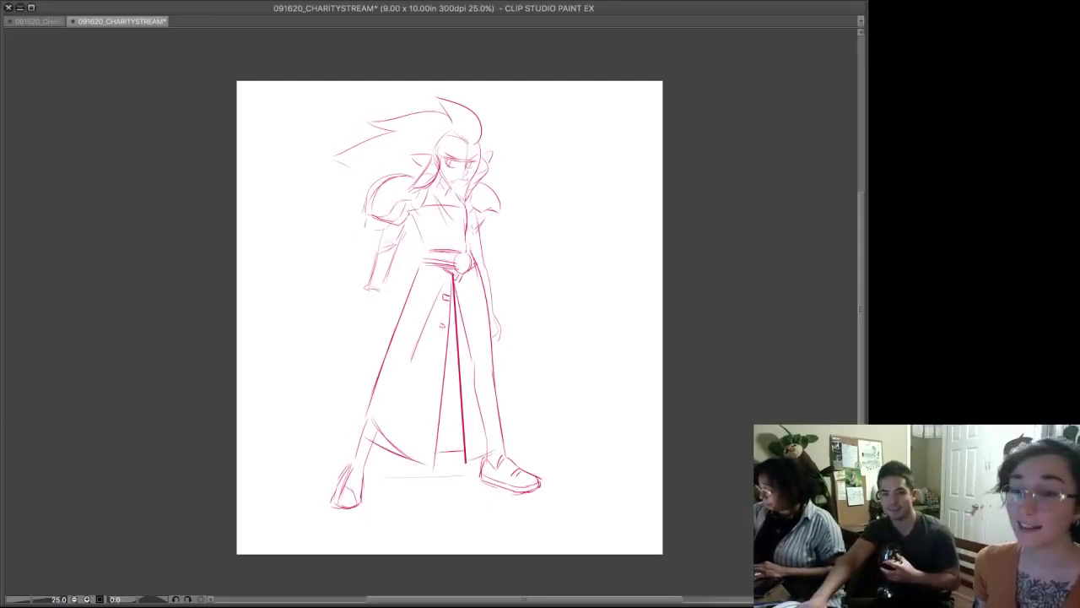
- Add a column of small square fasteners along the near coat panel's front edge
mouse_move(429, 421)
left_mouse_down()
mouse_move(437, 385)
mouse_move(442, 393)
left_mouse_up()
left_click_drag(440, 328, 448, 321)
mouse_move(438, 363)
left_mouse_down()
mouse_move(446, 357)
mouse_move(478, 395)
left_mouse_up()
- Shape the far coat panel over the far leg with a hem, and sharpen the near panel's outer hem corner
left_click_drag(493, 343, 509, 447)
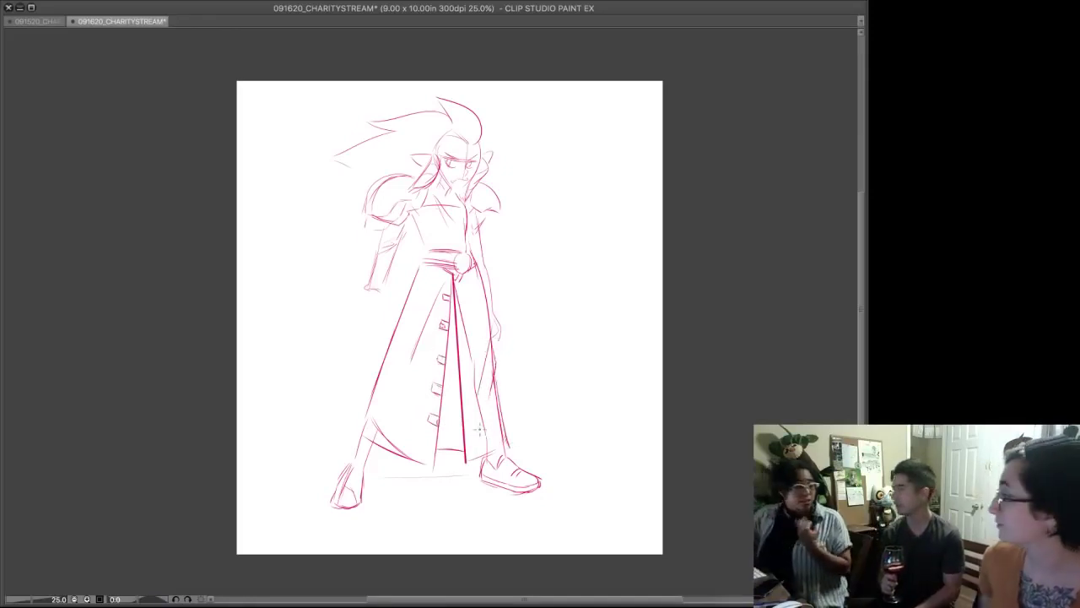
left_click_drag(466, 463, 510, 448)
key("super+z")
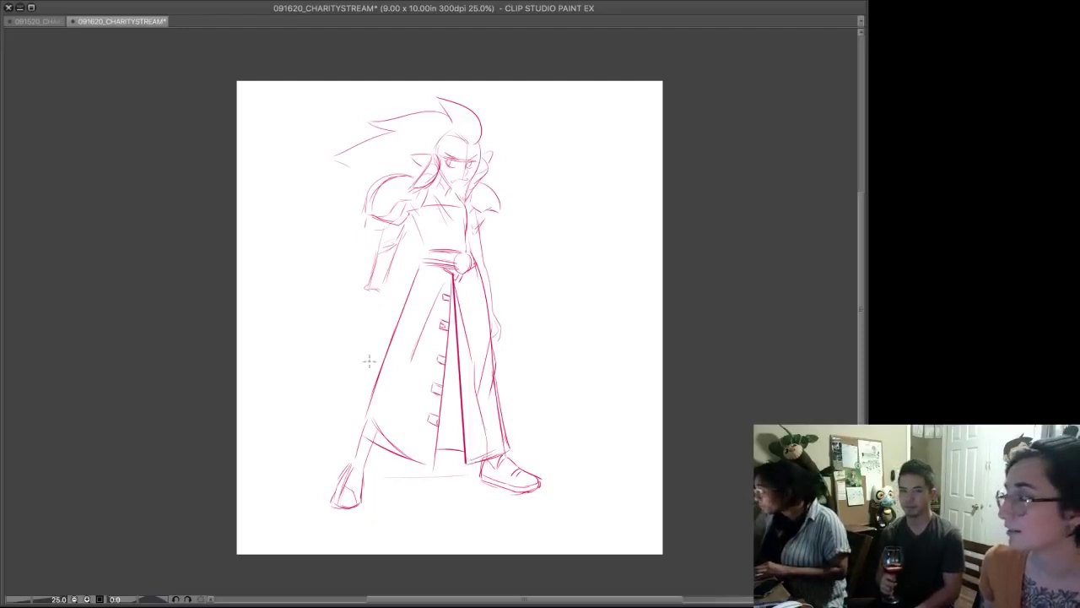
left_click_drag(361, 434, 416, 460)
key("super+z")
mouse_move(359, 433)
left_mouse_down()
mouse_move(425, 463)
mouse_move(367, 414)
left_mouse_up()
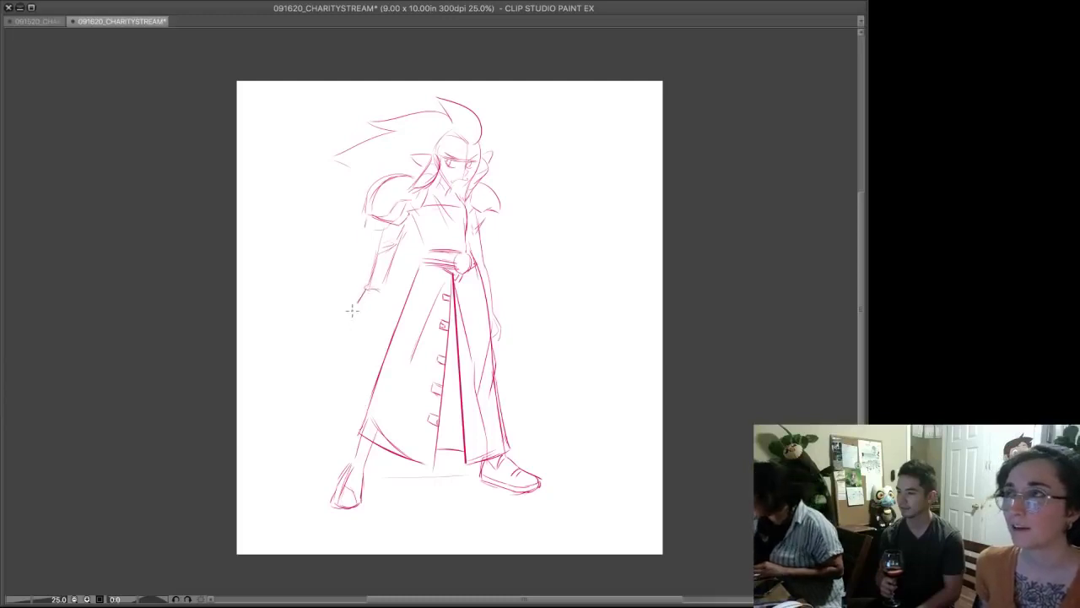
mouse_move(377, 292)
left_mouse_down()
mouse_move(385, 314)
mouse_move(353, 313)
mouse_move(355, 328)
mouse_move(376, 323)
left_mouse_up()
key("ctrl+z")
key("ctrl+z")
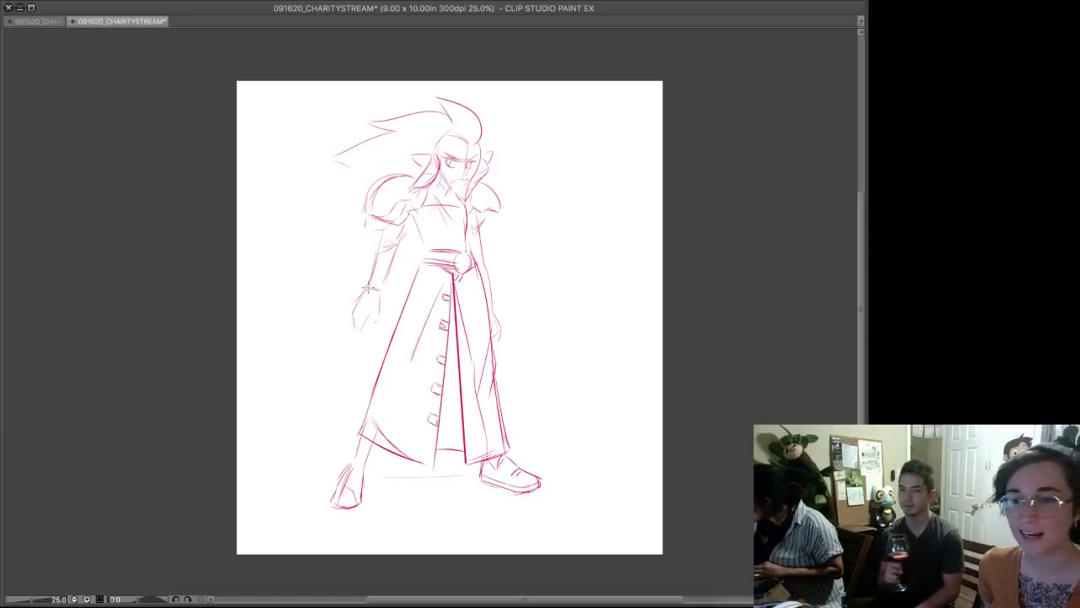
key("ctrl+z")
key("ctrl+z")
key("ctrl+z")
key("ctrl+z")
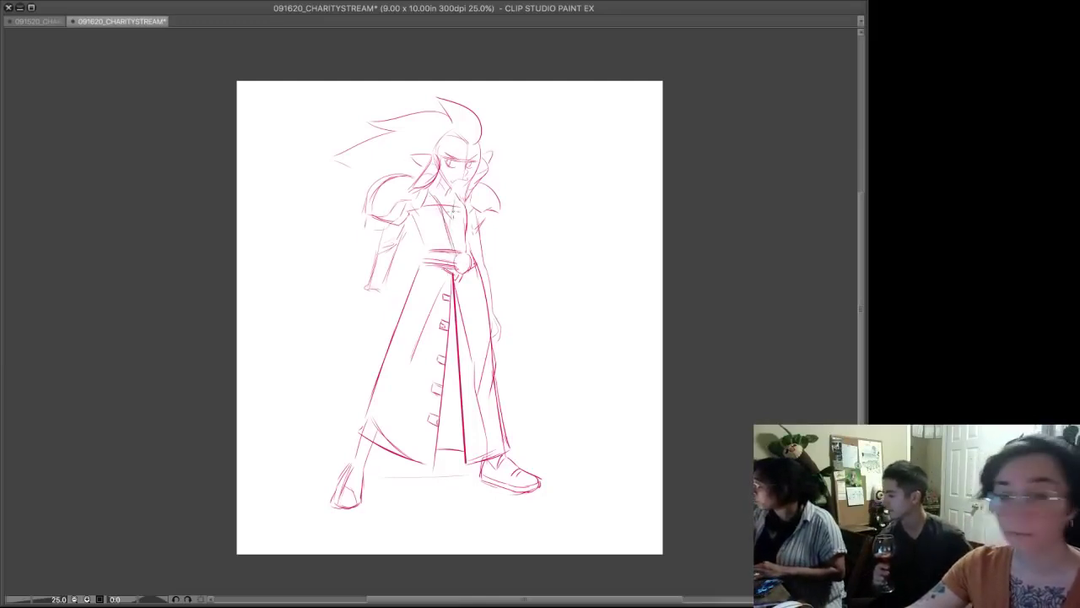
- Sketch crossing lapels on the upper chest and strengthen the torso's side and front edges
left_click_drag(435, 195, 452, 212)
mouse_move(440, 201)
left_mouse_down()
mouse_move(454, 214)
mouse_move(443, 212)
mouse_move(426, 255)
left_mouse_up()
left_click_drag(465, 208, 466, 251)
- Redraw the near side of the jaw with a firmer line and add short strokes on the neck
left_click_drag(441, 155, 428, 272)
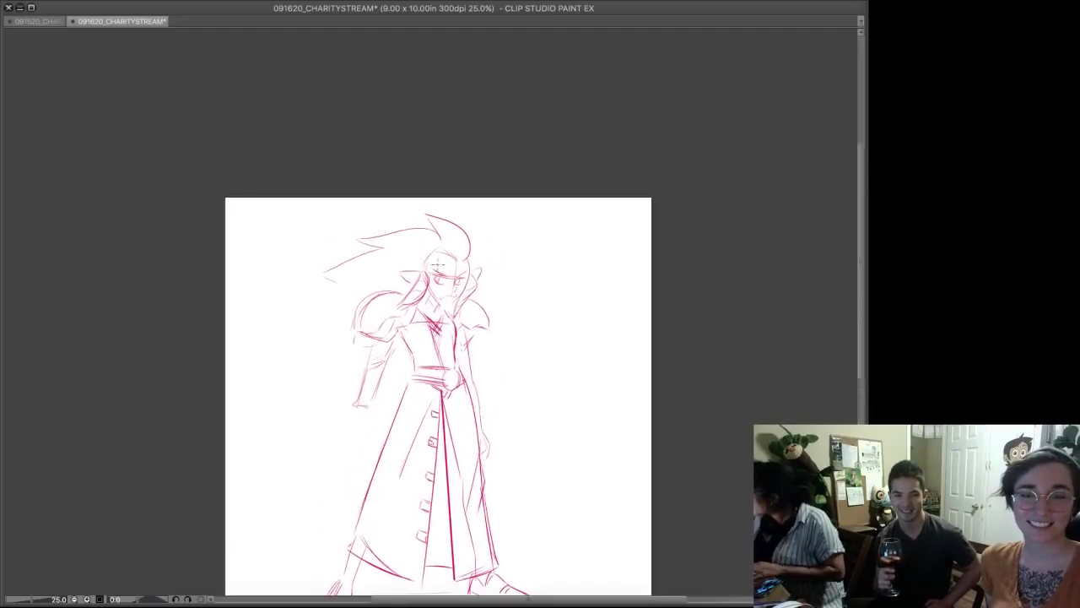
scroll(428, 271, "up", 1)
scroll(445, 280, "up", 1)
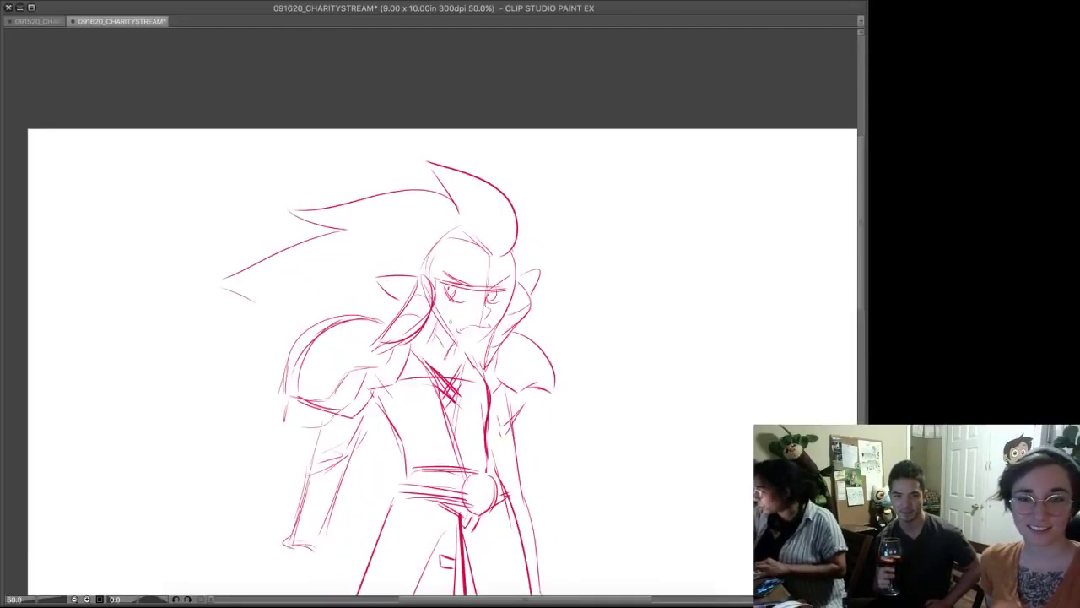
mouse_move(435, 303)
left_mouse_down()
mouse_move(464, 346)
mouse_move(483, 346)
mouse_move(427, 350)
mouse_move(450, 353)
left_mouse_up()
key("ctrl+z")
left_click_drag(451, 343, 446, 357)
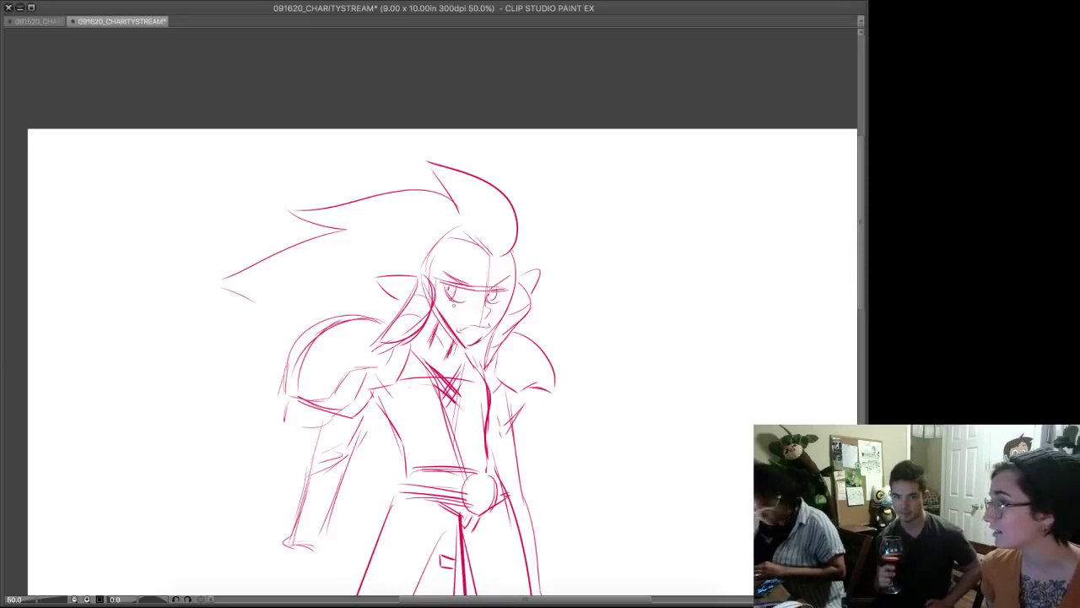
- Sketch a standing collar around the neck above the crossing lapels
mouse_move(437, 321)
left_mouse_down()
mouse_move(429, 351)
mouse_move(439, 356)
mouse_move(428, 357)
mouse_move(444, 336)
mouse_move(433, 327)
left_mouse_up()
key("ctrl+z")
key("ctrl+z")
left_click_drag(428, 321, 444, 330)
mouse_move(414, 347)
left_mouse_down()
mouse_move(431, 364)
mouse_move(482, 346)
mouse_move(481, 369)
left_mouse_up()
key("ctrl+z")
key("ctrl+z")
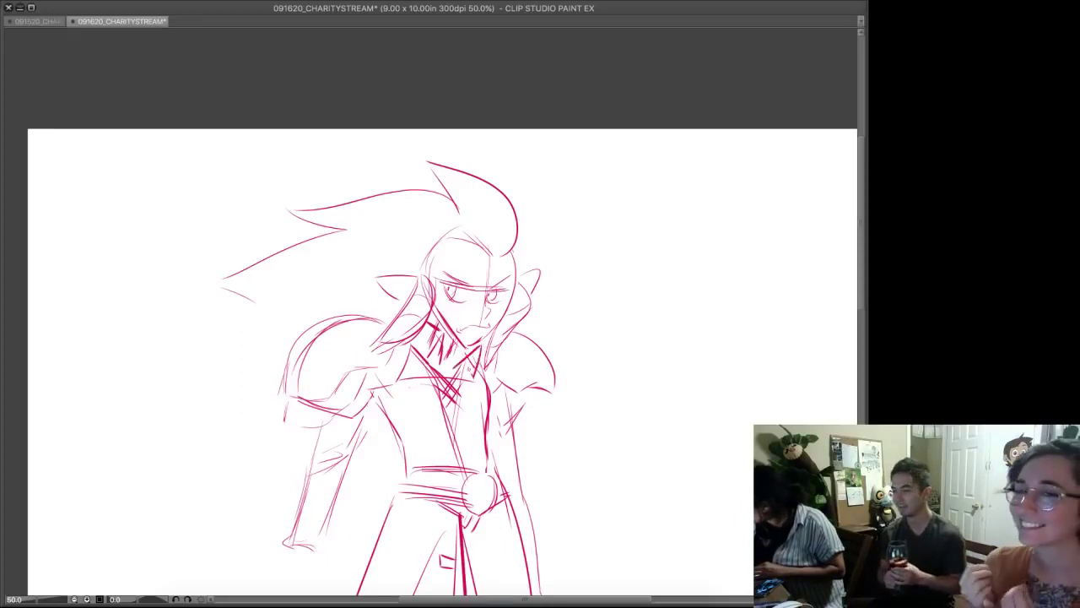
- Erase the loose strokes on the neck and clean up the jawline
key("e")
mouse_move(453, 341)
left_mouse_down()
mouse_move(434, 352)
mouse_move(450, 344)
left_mouse_up()
mouse_move(433, 311)
left_mouse_down()
mouse_move(456, 348)
mouse_move(472, 347)
left_mouse_up()
key("ctrl+z")
key("ctrl+z")
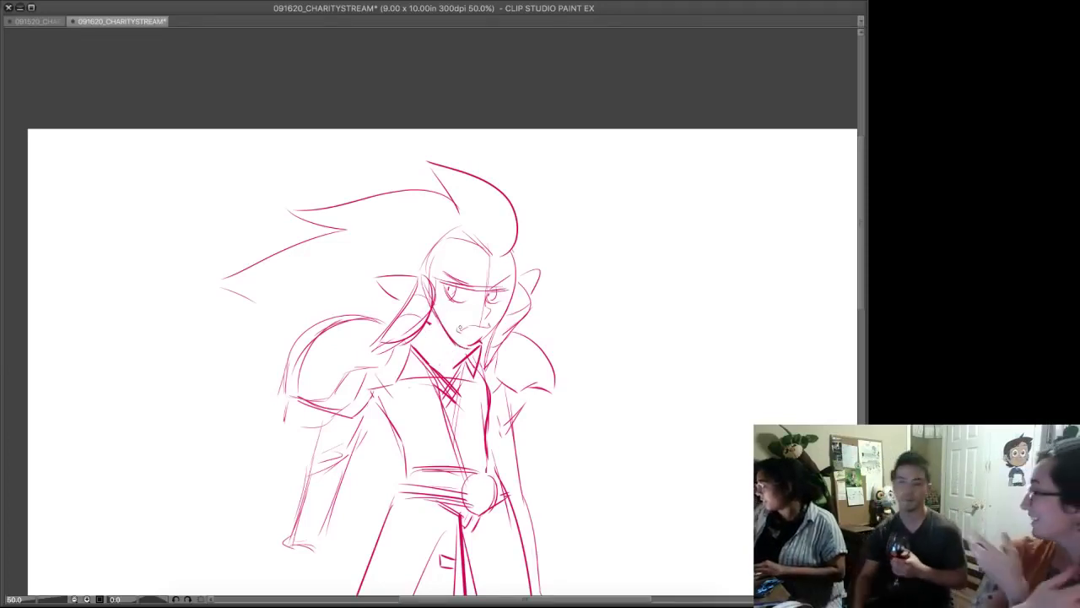
- Erase the large near shoulder guard and the top of the arm beneath it
mouse_move(403, 347)
left_mouse_down()
mouse_move(388, 371)
mouse_move(356, 374)
mouse_move(337, 398)
left_mouse_up()
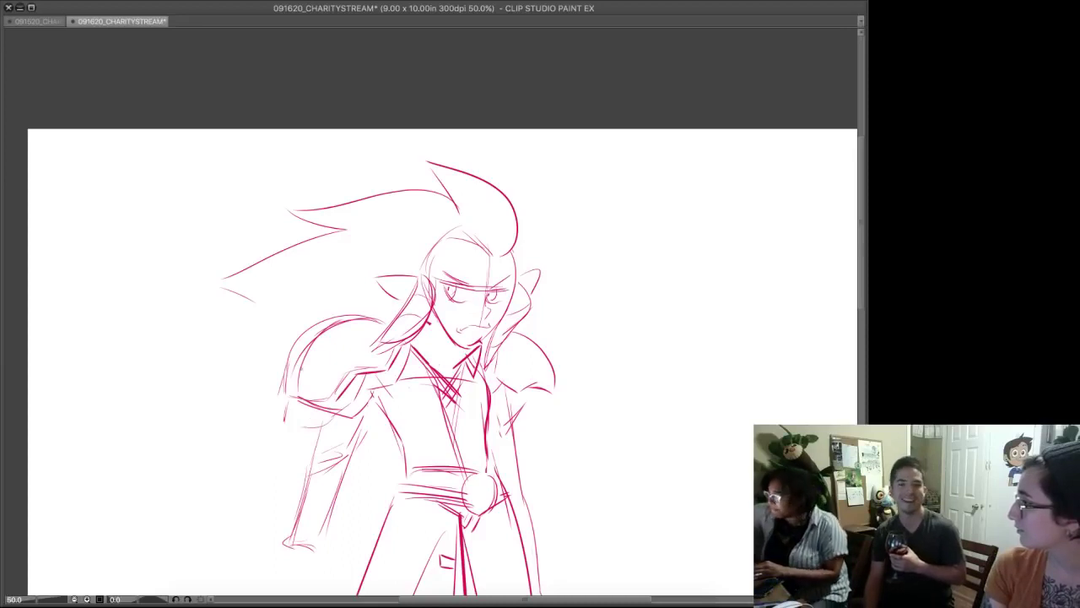
mouse_move(300, 394)
left_mouse_down()
mouse_move(350, 410)
mouse_move(287, 394)
mouse_move(293, 426)
left_mouse_up()
key("e")
mouse_move(380, 320)
left_mouse_down()
mouse_move(330, 320)
mouse_move(284, 390)
mouse_move(324, 332)
left_mouse_up()
mouse_move(380, 378)
left_mouse_down()
mouse_move(321, 397)
mouse_move(392, 362)
mouse_move(386, 379)
mouse_move(383, 363)
left_mouse_up()
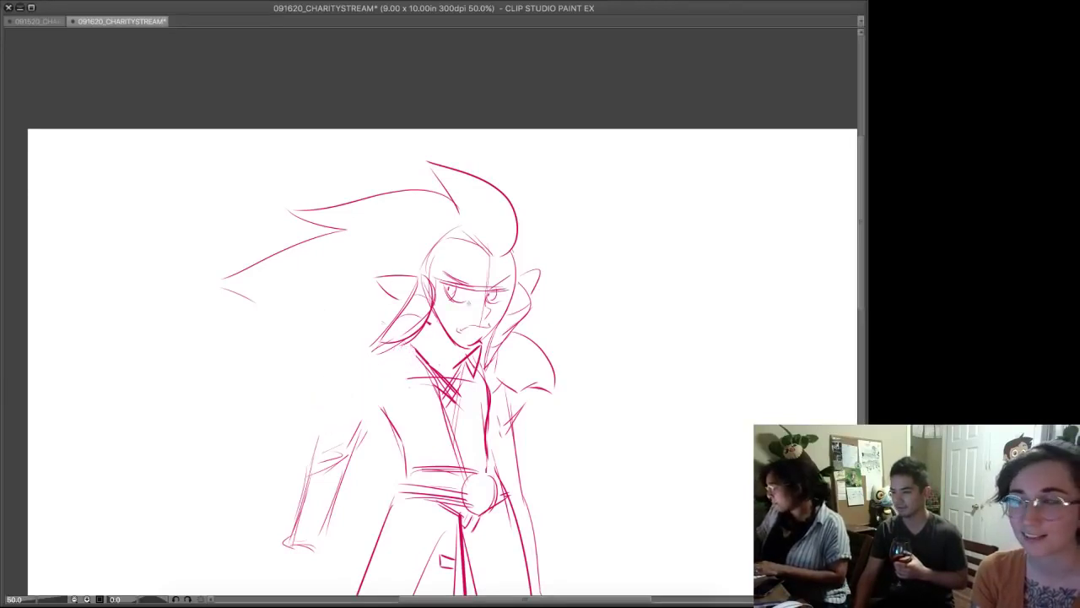
- Redraw the near collar point and a smaller near shoulder guard with a double-lined rim and a sleeve cuff
mouse_move(430, 323)
left_mouse_down()
mouse_move(450, 353)
mouse_move(448, 343)
left_mouse_up()
left_click_drag(438, 339, 444, 368)
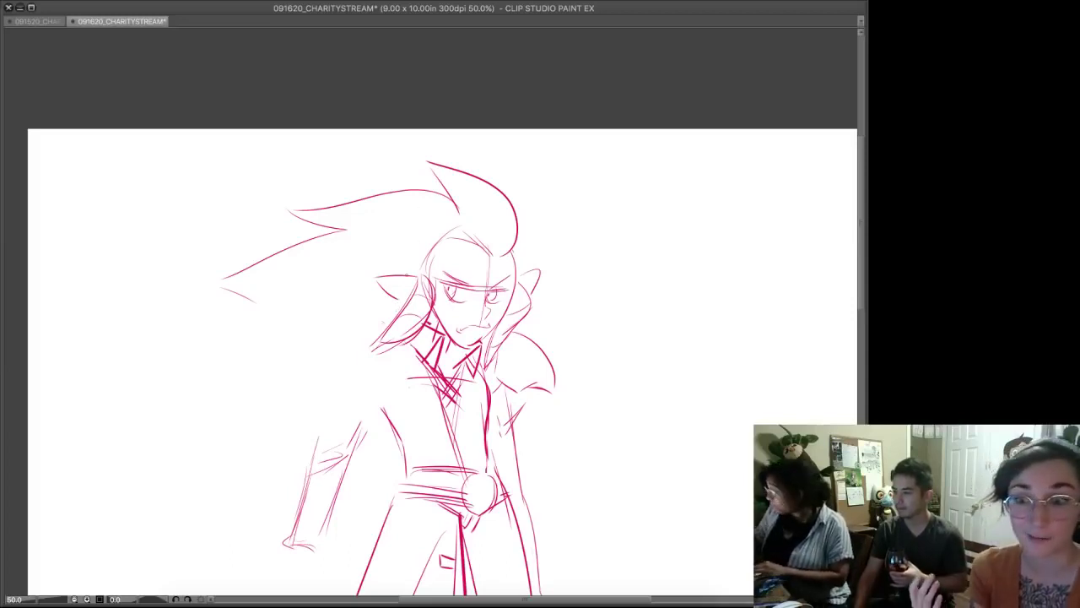
mouse_move(373, 310)
left_mouse_down()
mouse_move(341, 320)
mouse_move(325, 355)
left_mouse_up()
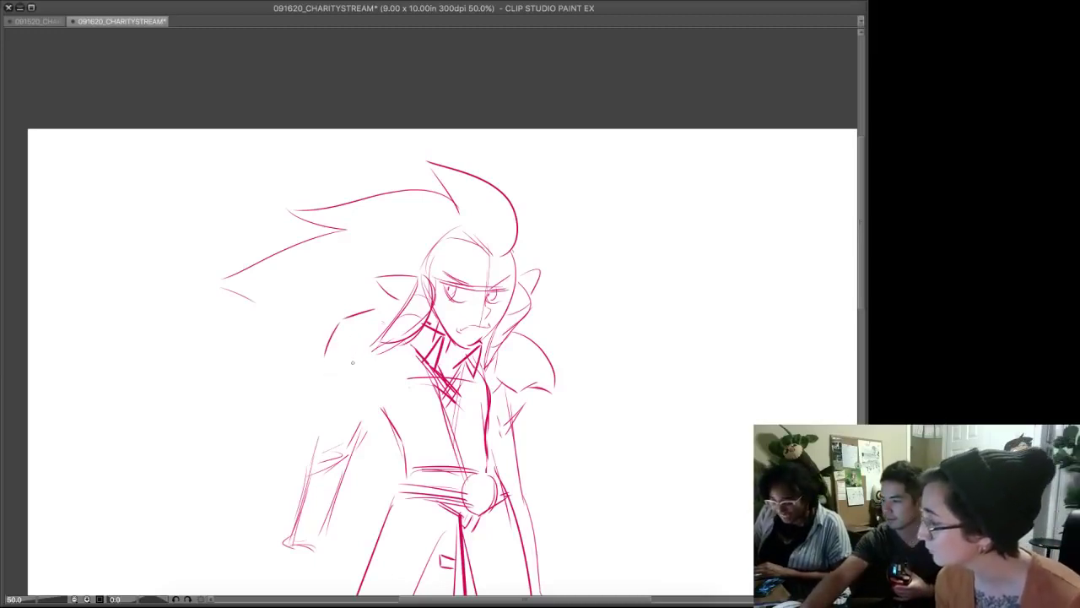
mouse_move(321, 370)
left_mouse_down()
mouse_move(371, 378)
mouse_move(335, 372)
mouse_move(370, 377)
mouse_move(402, 343)
left_mouse_up()
key("ctrl+z")
key("ctrl+z")
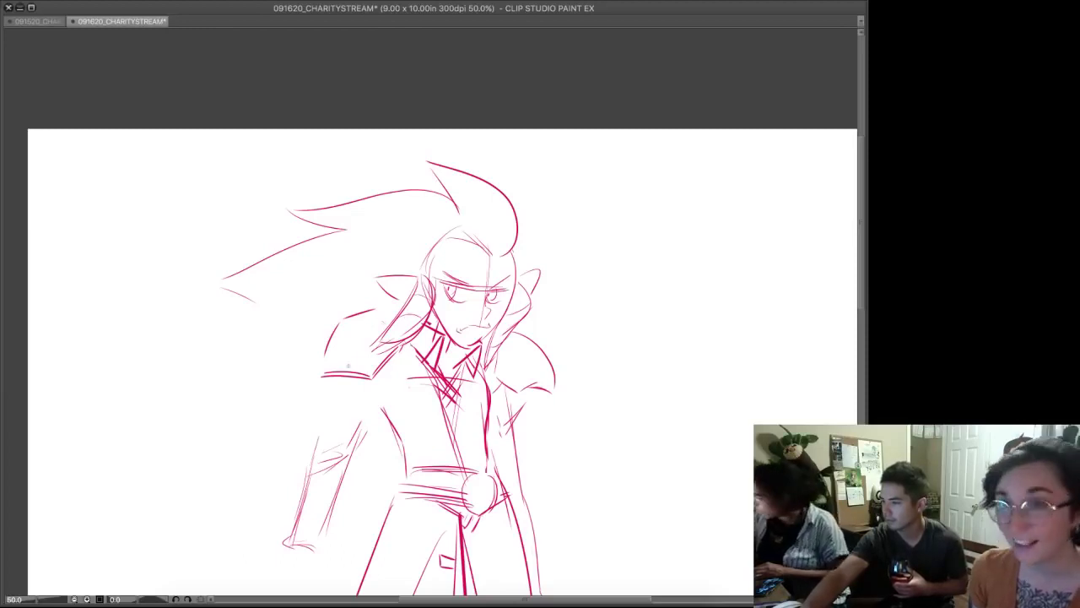
mouse_move(321, 380)
left_mouse_down()
mouse_move(319, 394)
mouse_move(337, 395)
mouse_move(363, 395)
mouse_move(366, 384)
left_mouse_up()
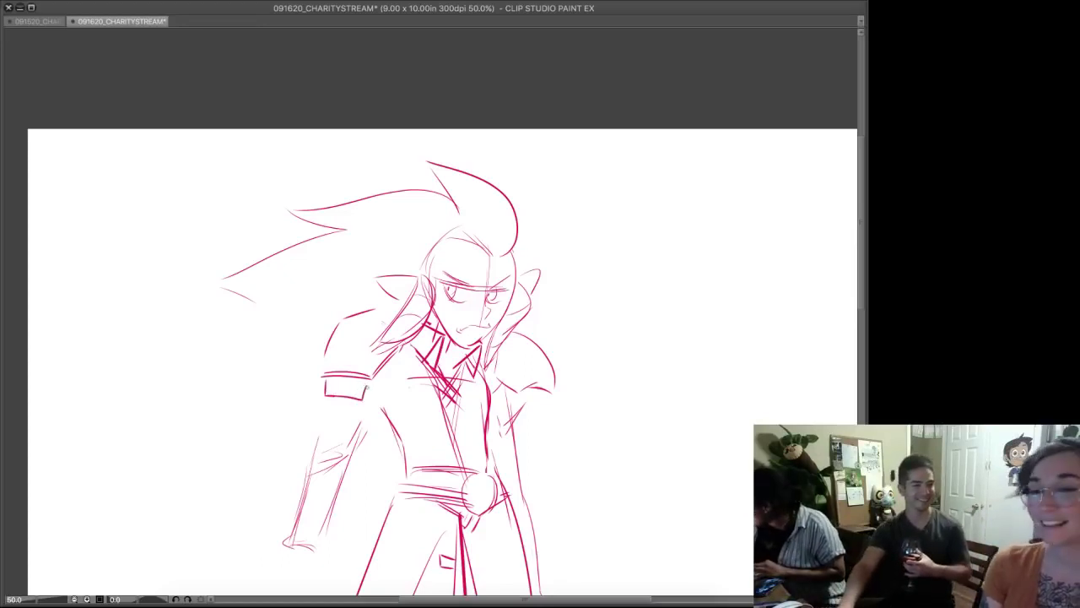
mouse_move(365, 395)
left_mouse_down()
mouse_move(391, 376)
mouse_move(362, 401)
left_mouse_up()
- Draw the near arm straight down from the sleeve cuff to the wrist, ending in a rounded, curled fist
left_click_drag(328, 444, 319, 413)
mouse_move(383, 388)
left_mouse_down()
mouse_move(348, 435)
mouse_move(324, 532)
left_mouse_up()
left_click_drag(323, 450, 304, 532)
key("super+z")
mouse_move(325, 428)
left_mouse_down()
mouse_move(292, 568)
mouse_move(313, 585)
left_mouse_up()
key("super+z")
mouse_move(322, 549)
left_mouse_down()
mouse_move(334, 565)
mouse_move(316, 583)
left_mouse_up()
key("super+z")
key("super+z")
key("super+z")
key("super+z")
key("super+z")
key("super+z")
mouse_move(314, 551)
left_mouse_down()
mouse_move(351, 409)
mouse_move(367, 435)
left_mouse_up()
left_click_drag(363, 432, 348, 446)
mouse_move(327, 408)
left_mouse_down()
mouse_move(352, 460)
mouse_move(333, 460)
left_mouse_up()
- Close and darken the near shoulder guard's top outline and its inner edge at the armpit
left_click_drag(420, 179, 397, 190)
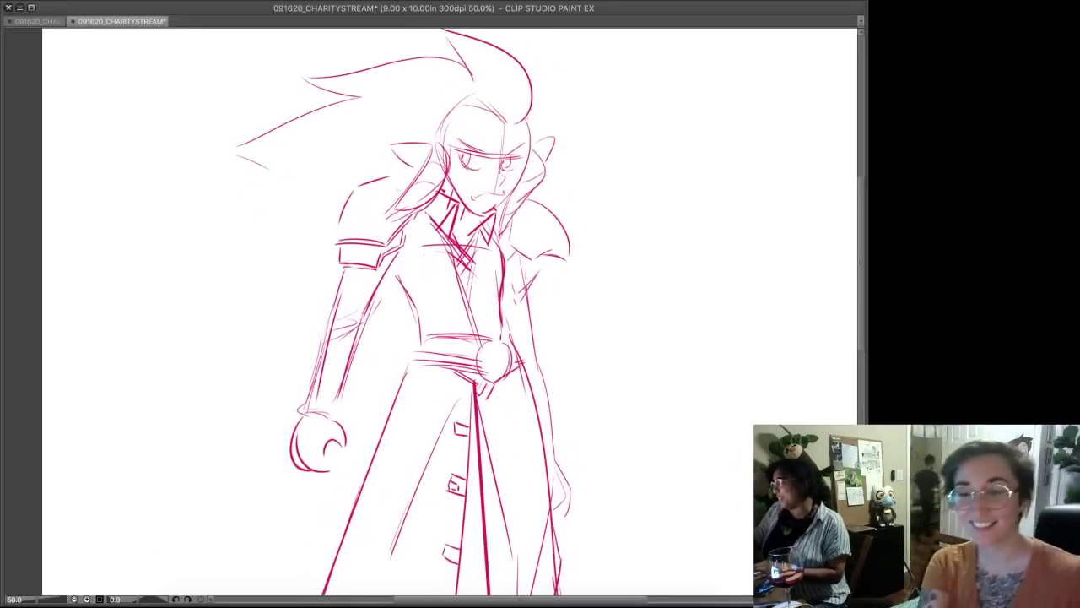
left_click_drag(446, 222, 477, 361)
mouse_move(404, 323)
left_mouse_down()
mouse_move(444, 318)
mouse_move(369, 349)
mouse_move(368, 379)
left_mouse_up()
left_click_drag(447, 353, 427, 376)
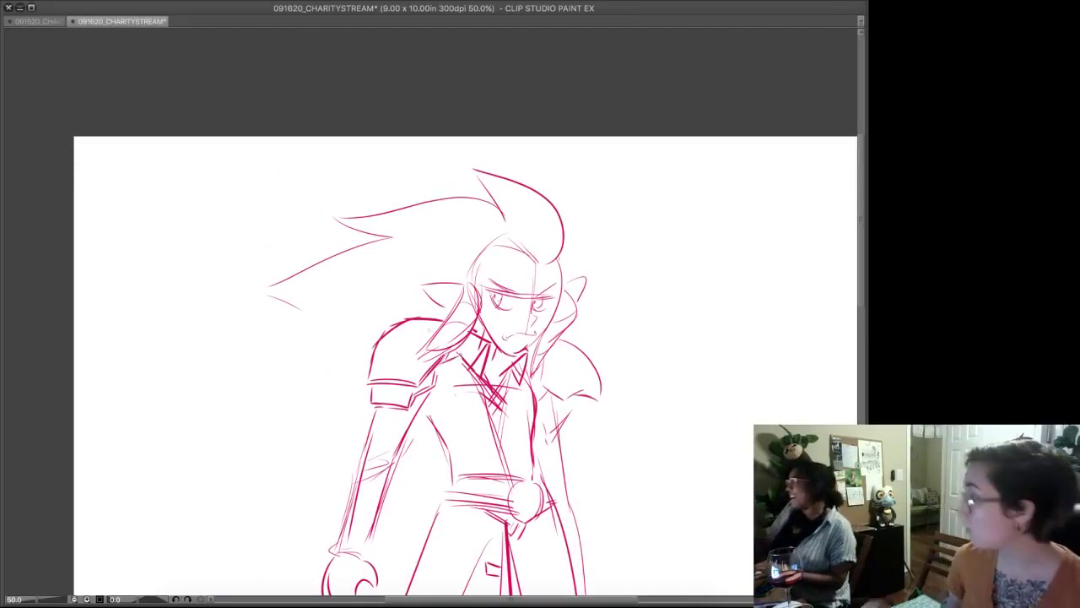
- Draw a short sleeve under the far shoulder guard and clean up its inner edge
scroll(607, 270, "down", 2)
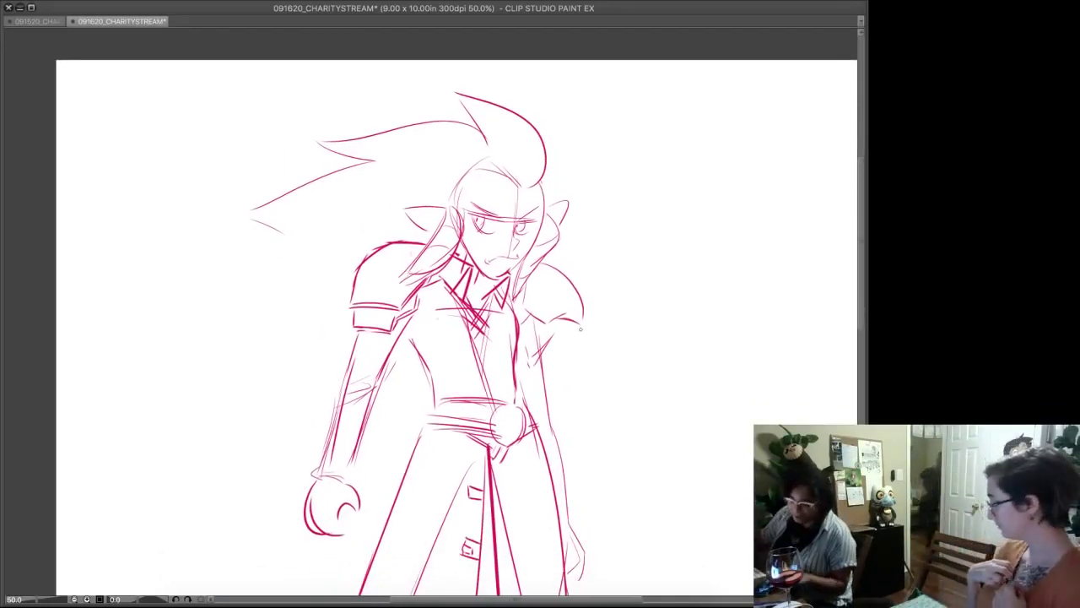
mouse_move(512, 297)
left_mouse_down()
mouse_move(527, 349)
mouse_move(564, 343)
mouse_move(549, 378)
mouse_move(545, 333)
mouse_move(548, 368)
left_mouse_up()
scroll(456, 338, "down", 1)
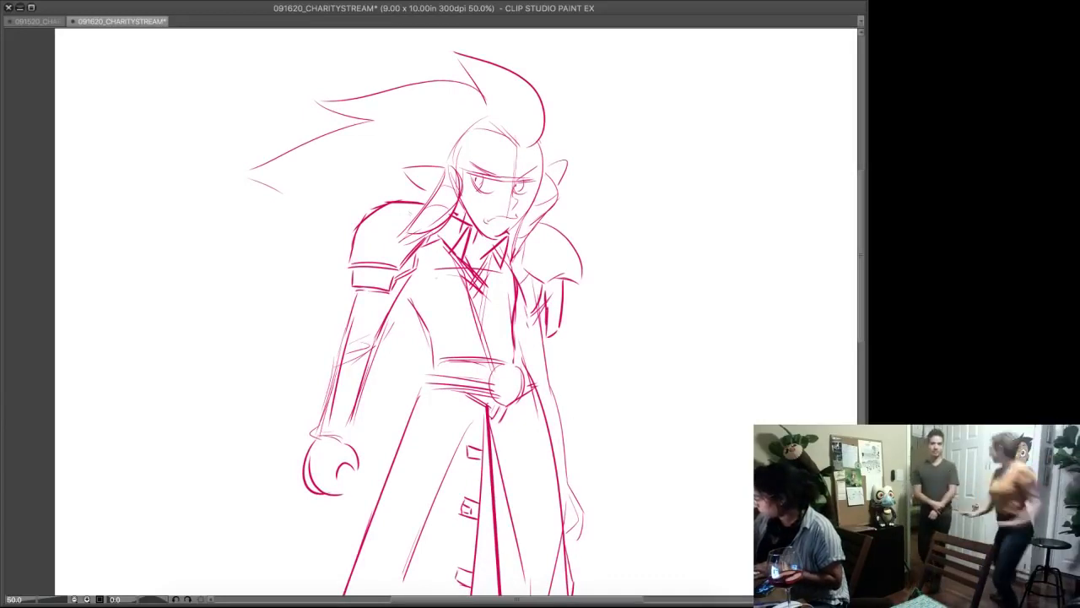
mouse_move(545, 284)
left_mouse_down()
mouse_move(545, 329)
mouse_move(546, 282)
left_mouse_up()
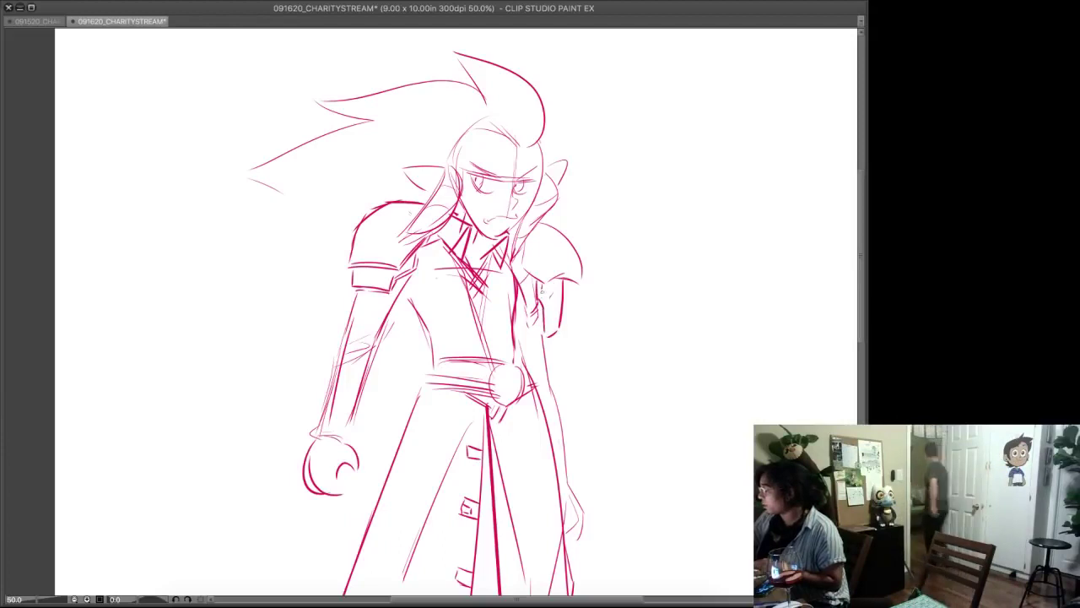
left_click_drag(541, 282, 552, 330)
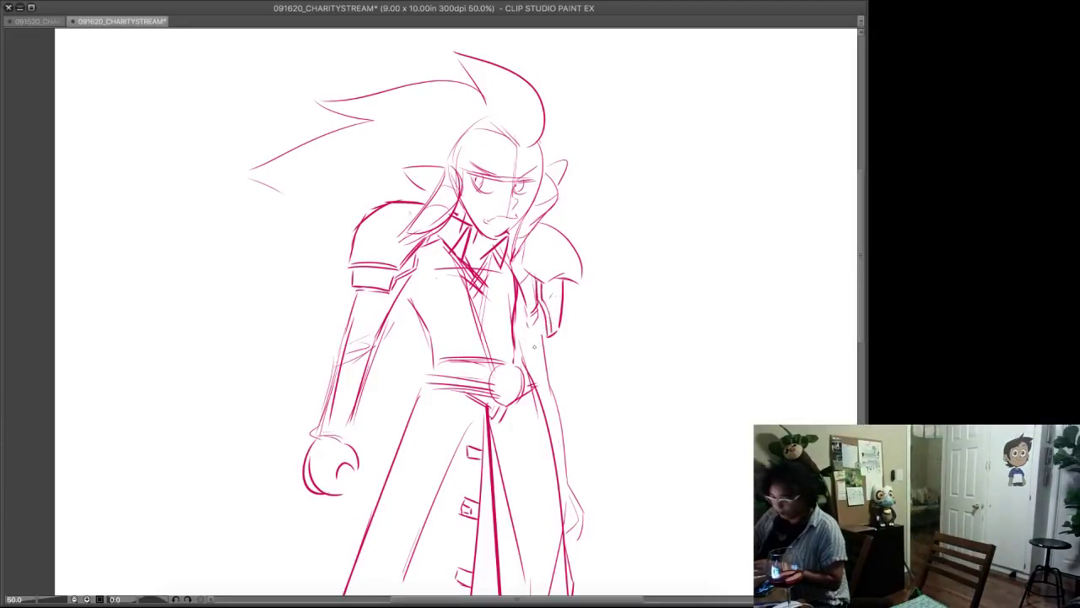
- Erase the far forearm and hand, the torso's front edge and the rough collar strokes
left_click_drag(514, 268, 524, 339)
mouse_move(466, 230)
left_mouse_down()
mouse_move(456, 251)
mouse_move(461, 220)
mouse_move(449, 231)
left_mouse_up()
mouse_move(396, 201)
left_mouse_down()
mouse_move(356, 220)
mouse_move(398, 201)
left_mouse_up()
key("p")
- Replace the crossed lapels with a clean shirt collar of two folded points beneath the chin
left_click_drag(467, 240, 466, 225)
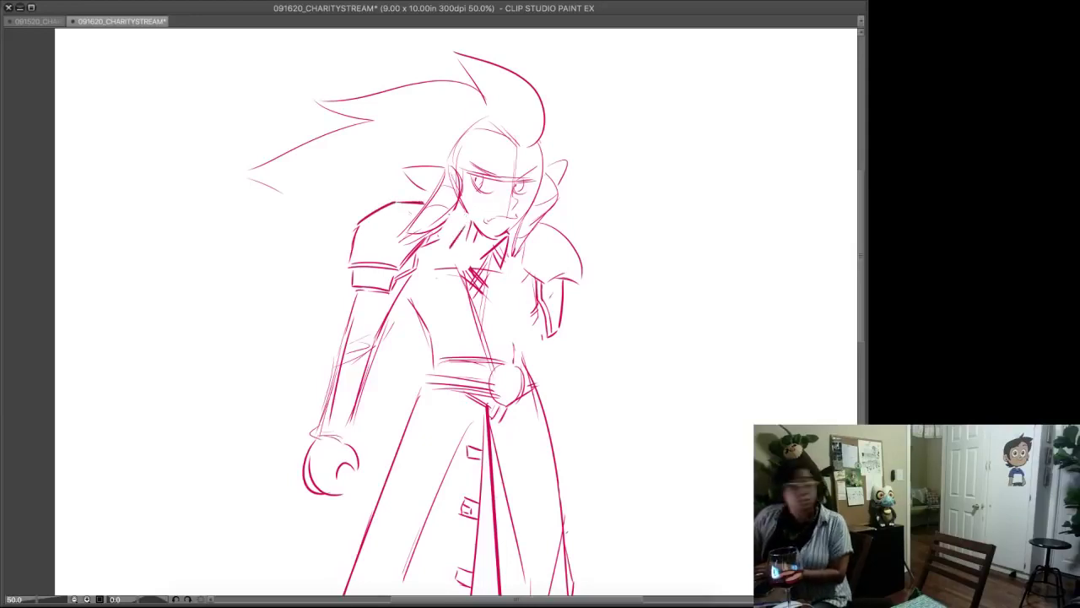
key("super+z")
key("super+z")
left_click_drag(470, 252, 469, 231)
mouse_move(452, 250)
left_mouse_down()
mouse_move(468, 231)
mouse_move(445, 244)
mouse_move(468, 272)
mouse_move(476, 319)
left_mouse_up()
key("ctrl+z")
key("ctrl+z")
key("ctrl+z")
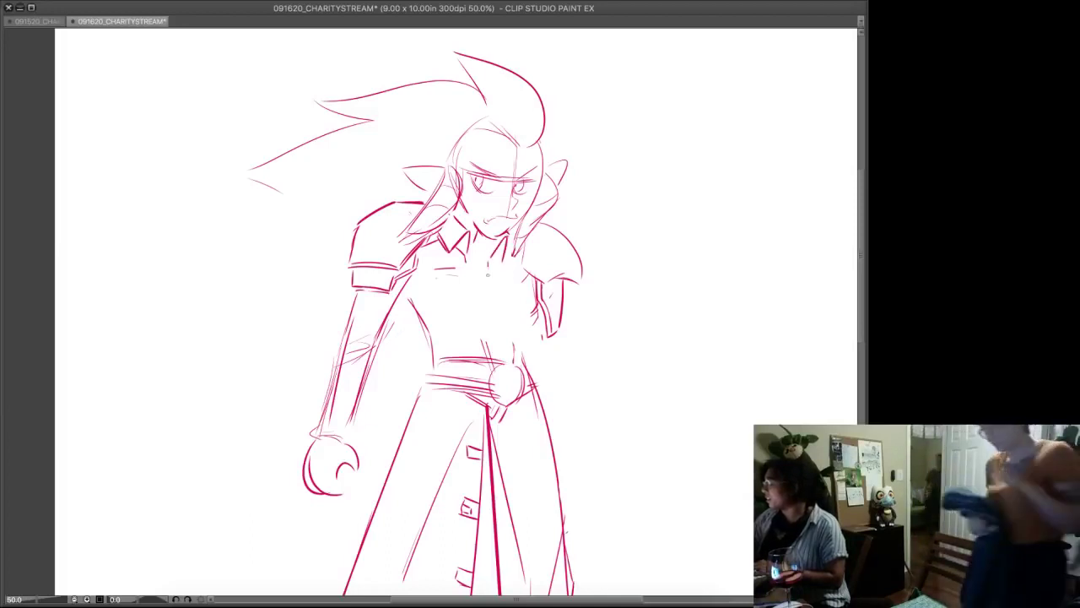
- Draw the coat's front opening as long lines running from the collar down to the waist
left_click_drag(487, 266, 487, 351)
mouse_move(507, 261)
left_mouse_down()
mouse_move(517, 286)
mouse_move(511, 338)
mouse_move(532, 398)
left_mouse_up()
left_click_drag(527, 397, 519, 332)
- Erase the belt bands at the waist and define the round buckle with a heavier outline
scroll(507, 321, "down", 1)
key("e")
mouse_move(503, 263)
left_mouse_down()
mouse_move(528, 337)
mouse_move(500, 260)
mouse_move(514, 296)
mouse_move(498, 289)
mouse_move(499, 332)
mouse_move(467, 272)
mouse_move(451, 305)
mouse_move(434, 295)
mouse_move(460, 325)
mouse_move(494, 323)
mouse_move(487, 288)
mouse_move(506, 324)
left_mouse_up()
key("ctrl+z")
mouse_move(494, 286)
left_mouse_down()
mouse_move(512, 306)
mouse_move(503, 320)
mouse_move(476, 318)
left_mouse_up()
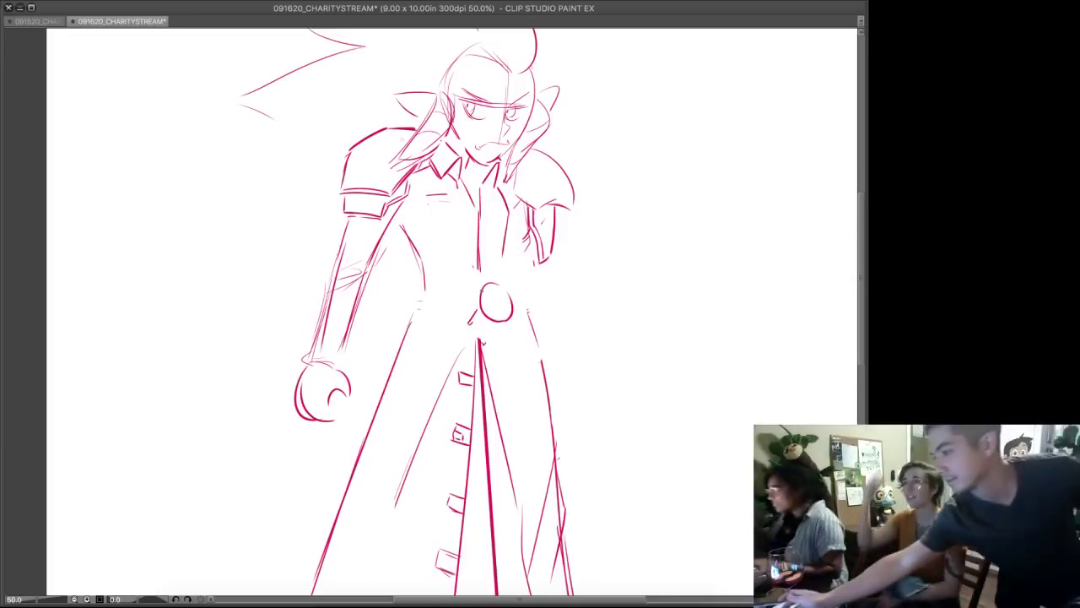
- Go over the two swept-back hair spikes behind the head with heavier lines
left_click_drag(456, 253, 451, 472)
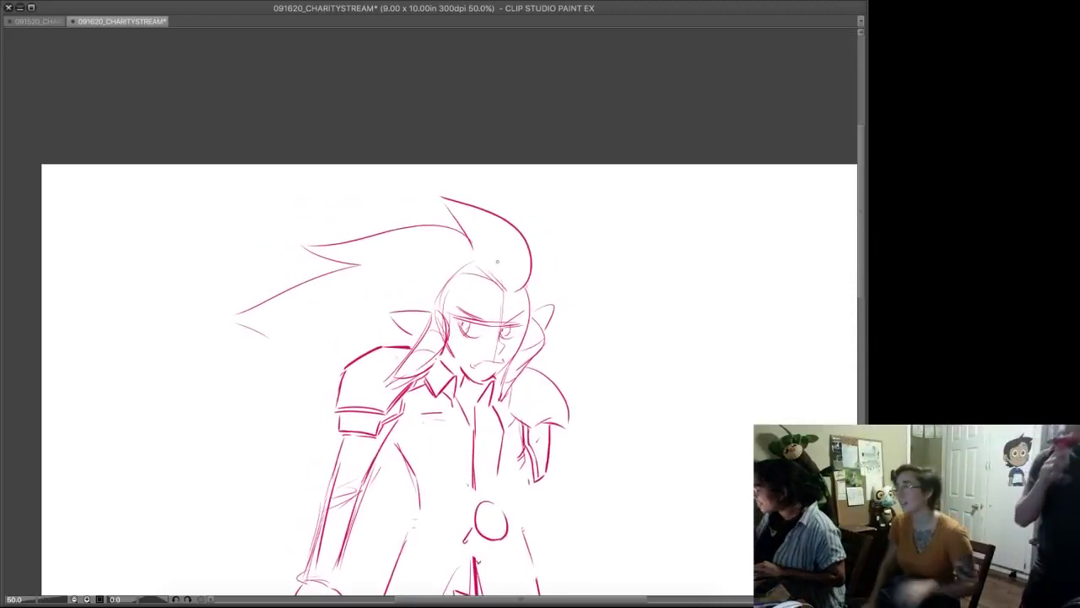
left_click_drag(466, 235, 289, 245)
key("ctrl+z")
mouse_move(466, 237)
left_mouse_down()
mouse_move(305, 246)
mouse_move(358, 265)
mouse_move(236, 320)
left_mouse_up()
key("ctrl+z")
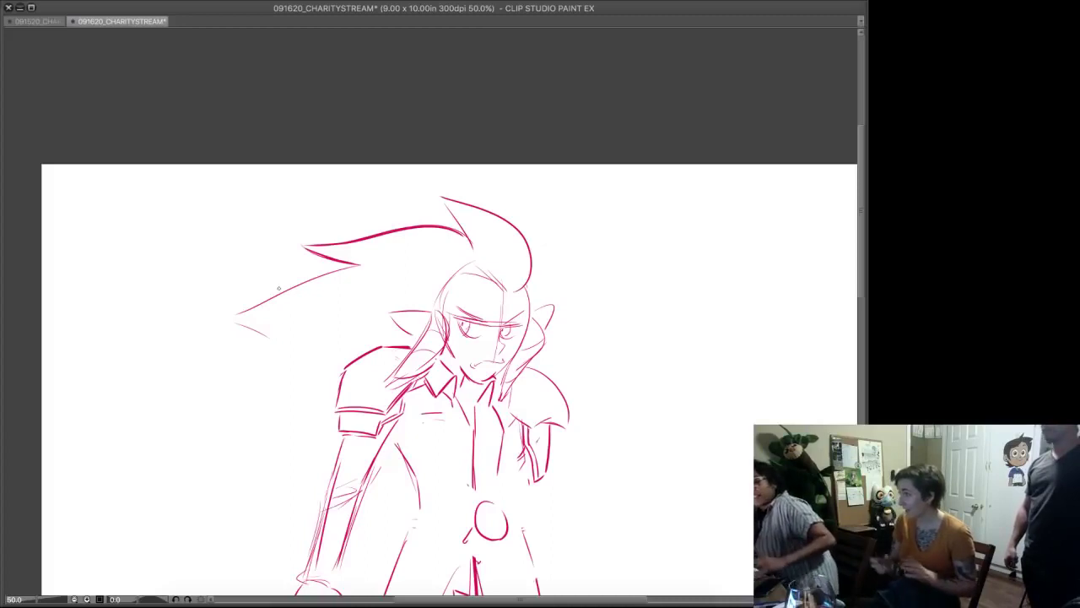
left_click_drag(353, 266, 237, 314)
- Draw the long outer edge of the hair sweeping down behind the figure, with curved strands closing its lower tip
mouse_move(236, 322)
left_mouse_down()
mouse_move(270, 335)
mouse_move(294, 256)
mouse_move(259, 347)
mouse_move(177, 492)
left_mouse_up()
key("ctrl+z")
mouse_move(312, 262)
left_mouse_down()
mouse_move(150, 521)
mouse_move(223, 513)
left_mouse_up()
left_click_drag(111, 529, 243, 568)
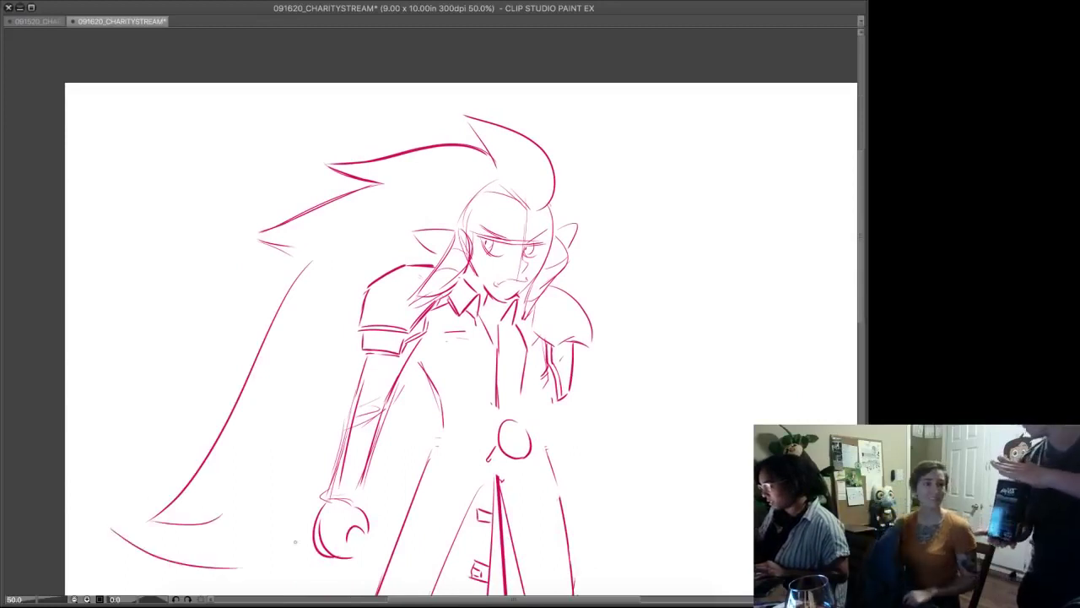
- Add lines along the sleeve and from the waist down toward the hand beside the coat
left_click_drag(337, 473, 381, 370)
left_click_drag(479, 325, 422, 402)
left_click_drag(474, 347, 414, 421)
left_click_drag(464, 174, 400, 328)
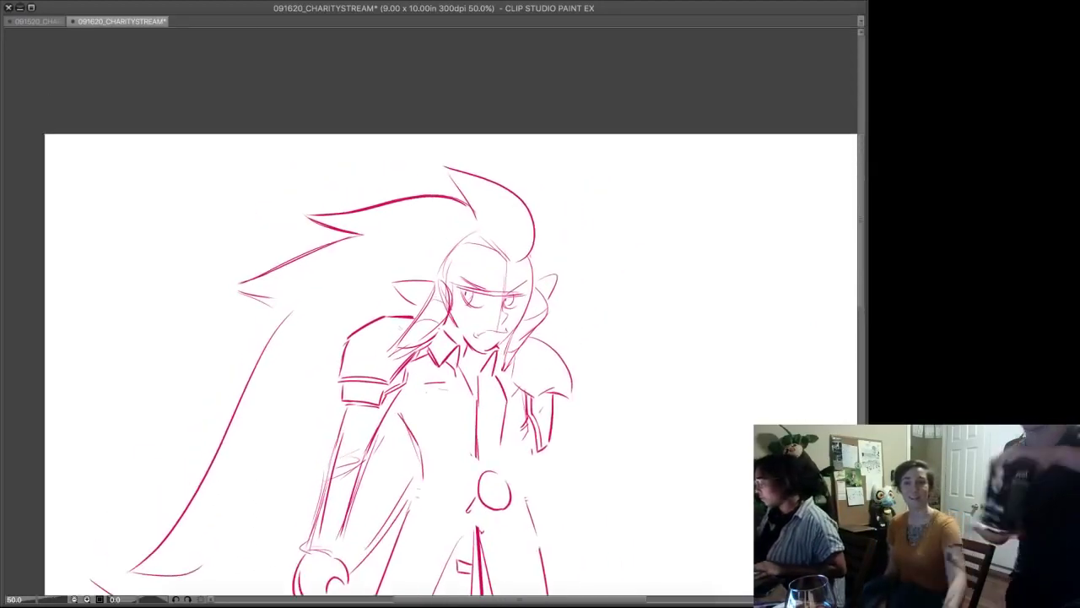
key("e")
mouse_move(412, 286)
left_mouse_down()
mouse_move(414, 271)
mouse_move(426, 285)
mouse_move(421, 263)
mouse_move(447, 210)
mouse_move(411, 85)
left_mouse_up()
key("super+z")
- Redraw the belt bands beside the round buckle and the coat's side lines below the waist
key("p")
mouse_move(426, 305)
left_mouse_down()
mouse_move(464, 298)
mouse_move(423, 297)
mouse_move(479, 313)
left_mouse_up()
mouse_move(503, 232)
left_mouse_down()
mouse_move(489, 282)
mouse_move(534, 387)
left_mouse_up()
mouse_move(527, 379)
left_mouse_down()
mouse_move(510, 224)
mouse_move(512, 118)
mouse_move(501, 228)
left_mouse_up()
left_click_drag(257, 504, 394, 572)
left_click_drag(411, 520, 408, 563)
mouse_move(397, 207)
left_mouse_down()
mouse_move(400, 365)
mouse_move(378, 501)
left_mouse_up()
- Erase the arm below the shoulder guard and the head with its face and front hair
key("e")
left_click_drag(318, 240, 275, 426)
mouse_move(344, 268)
left_mouse_down()
mouse_move(318, 327)
mouse_move(303, 412)
left_mouse_up()
left_click_drag(327, 236, 365, 243)
mouse_move(388, 89)
left_mouse_down()
mouse_move(367, 393)
mouse_move(342, 369)
mouse_move(405, 350)
mouse_move(431, 312)
mouse_move(457, 416)
mouse_move(451, 262)
mouse_move(366, 315)
mouse_move(428, 261)
left_mouse_up()
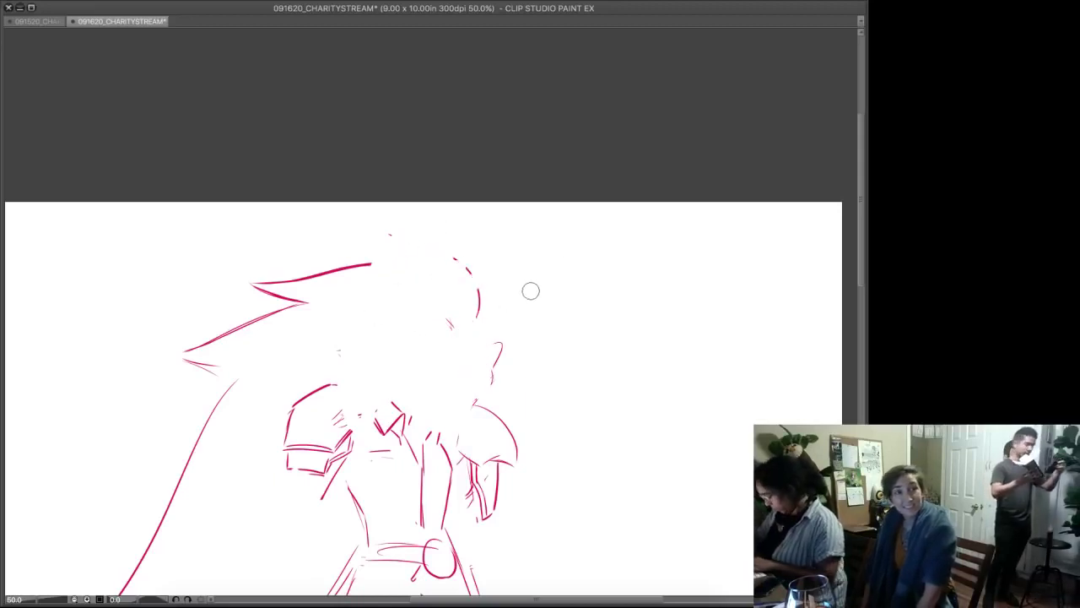
- Select and delete the remaining swept-back hair above and behind the shoulders
key("super+t")
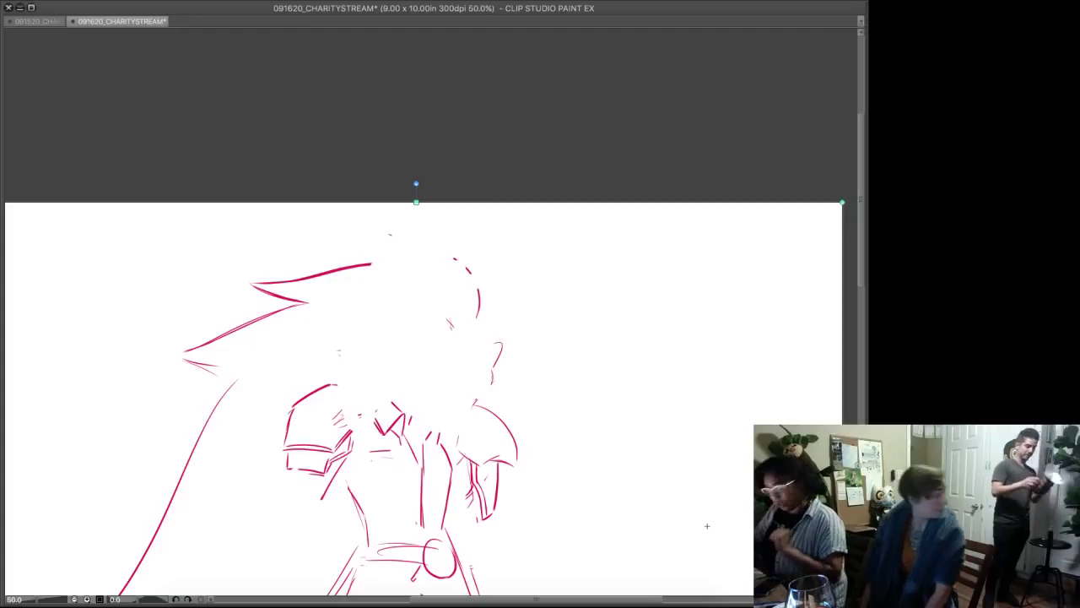
key("Return")
mouse_move(557, 299)
left_mouse_down()
mouse_move(527, 384)
mouse_move(397, 393)
mouse_move(201, 533)
mouse_move(309, 171)
mouse_move(553, 255)
left_mouse_up()
key("Delete")
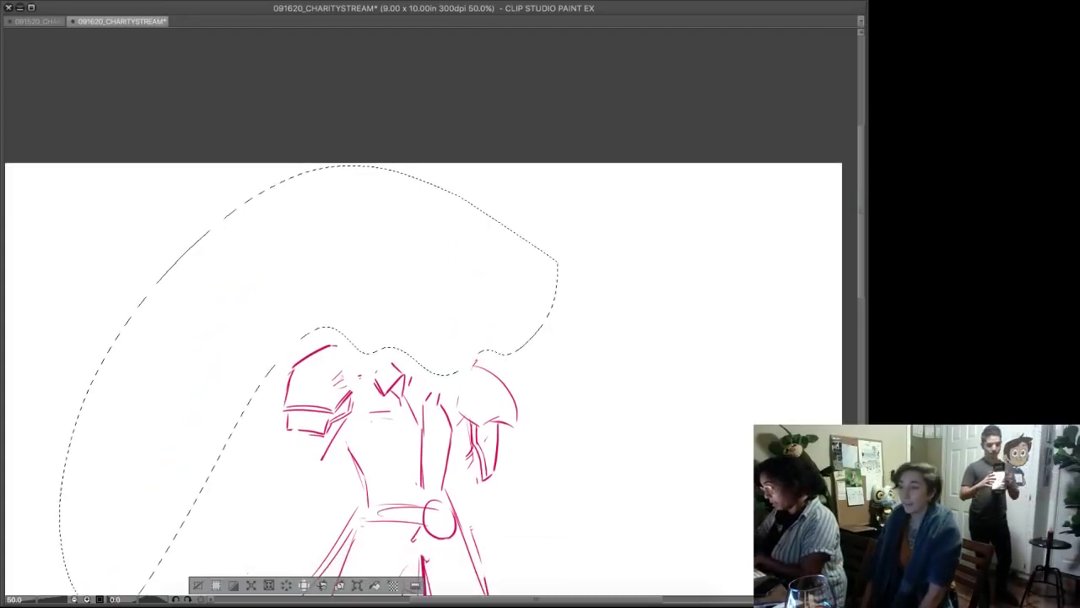
key("super+d")
- Select and delete the leftover lower hair and arm lines beside the body, and clear the selection
left_click_drag(405, 405, 427, 306)
mouse_move(278, 438)
left_mouse_down()
mouse_move(239, 570)
mouse_move(183, 414)
left_mouse_up()
key("Delete")
mouse_move(315, 482)
left_mouse_down()
mouse_move(305, 537)
mouse_move(314, 485)
left_mouse_up()
mouse_move(357, 383)
left_mouse_down()
mouse_move(338, 505)
mouse_move(280, 512)
left_mouse_up()
key("Delete")
key("super+d")
left_click_drag(405, 338, 420, 445)
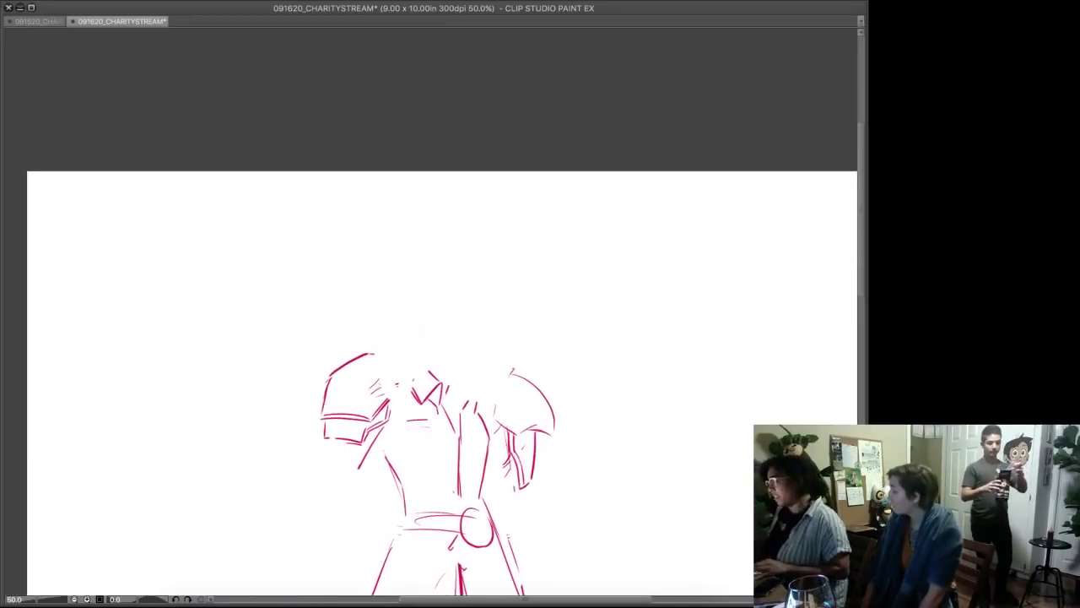
mouse_move(449, 215)
left_mouse_down()
mouse_move(422, 302)
mouse_move(496, 258)
mouse_move(482, 304)
left_mouse_up()
key("super+z")
key("super+z")
mouse_move(474, 244)
left_mouse_down()
mouse_move(367, 281)
mouse_move(379, 248)
mouse_move(389, 294)
mouse_move(429, 357)
left_mouse_up()
key("super+z")
left_click_drag(385, 298, 417, 341)
key("super+z")
key("super+z")
key("super+z")
- Draw a new head above the shoulders with a rounded skull, tapering jaw and straight heavy-lidded eye line
mouse_move(467, 231)
left_mouse_down()
mouse_move(385, 253)
mouse_move(425, 350)
left_mouse_up()
left_click_drag(385, 284, 427, 347)
mouse_move(478, 233)
left_mouse_down()
mouse_move(474, 328)
mouse_move(456, 343)
left_mouse_up()
left_click_drag(406, 268, 474, 267)
left_click_drag(415, 263, 472, 269)
- Draw the locks framing the face and a pointed ear with a round earring, and redraw the collar fold at the neck
mouse_move(379, 268)
left_mouse_down()
mouse_move(398, 358)
mouse_move(388, 361)
left_mouse_up()
left_click_drag(493, 287, 485, 355)
left_click_drag(480, 314, 478, 365)
mouse_move(410, 240)
left_mouse_down()
mouse_move(478, 244)
mouse_move(405, 258)
mouse_move(423, 277)
mouse_move(485, 272)
mouse_move(463, 281)
left_mouse_up()
key("super+z")
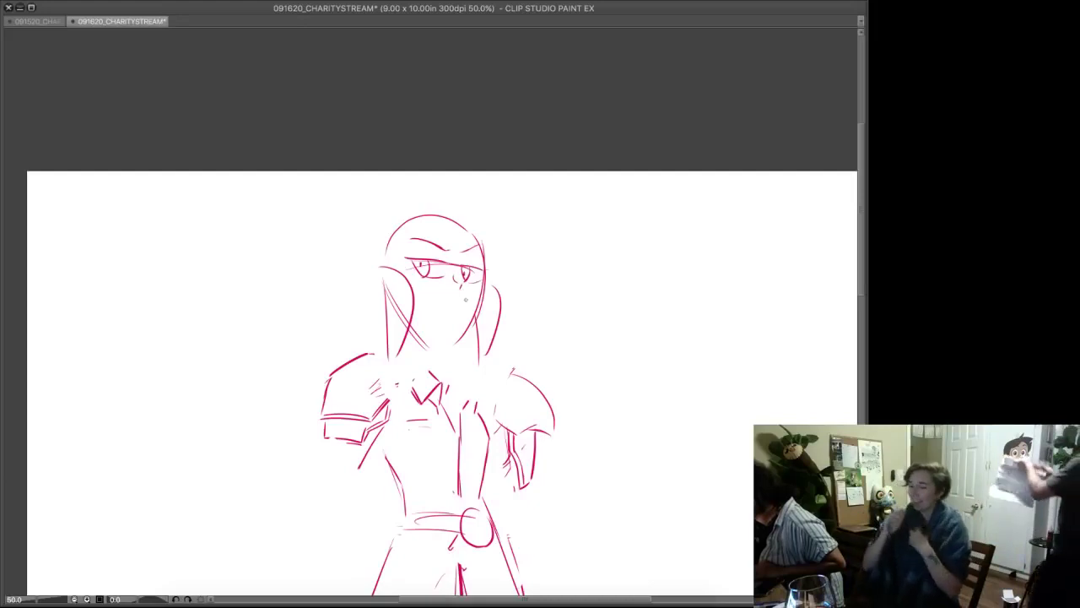
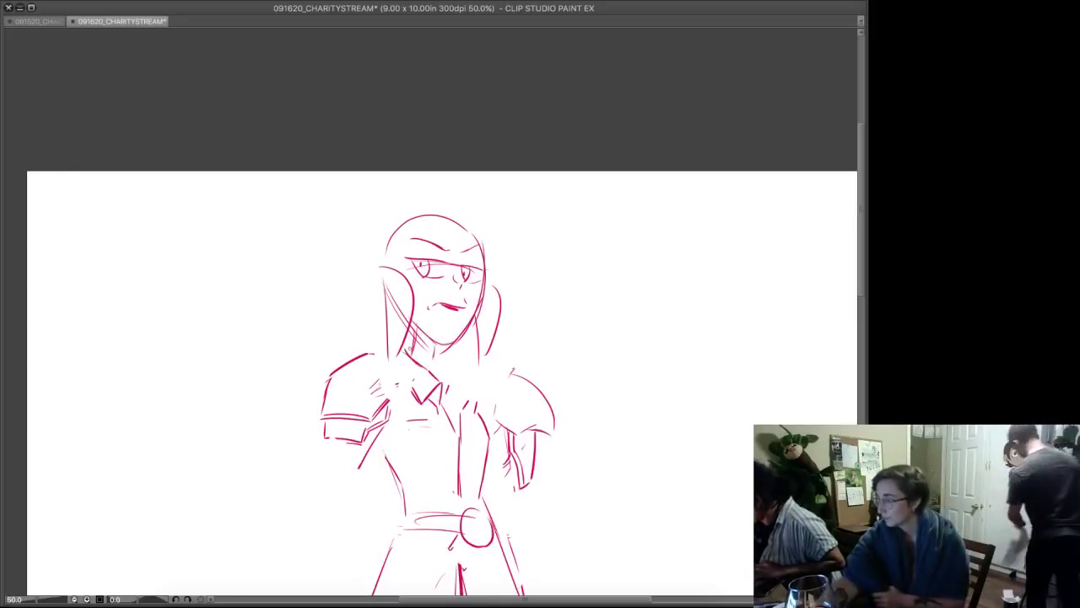
left_click_drag(411, 343, 400, 389)
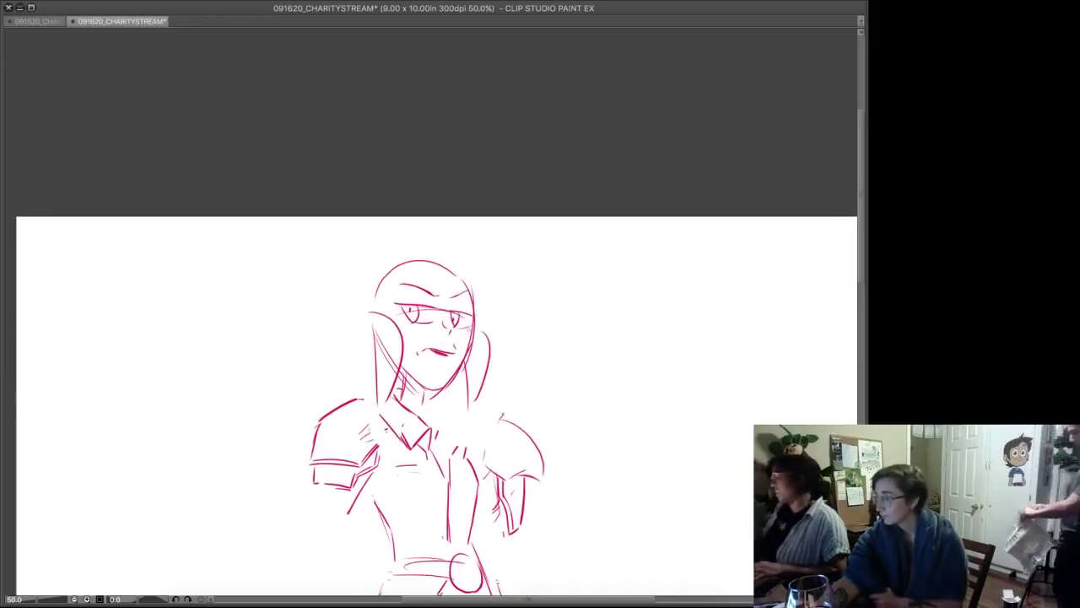
left_click_drag(369, 313, 344, 329)
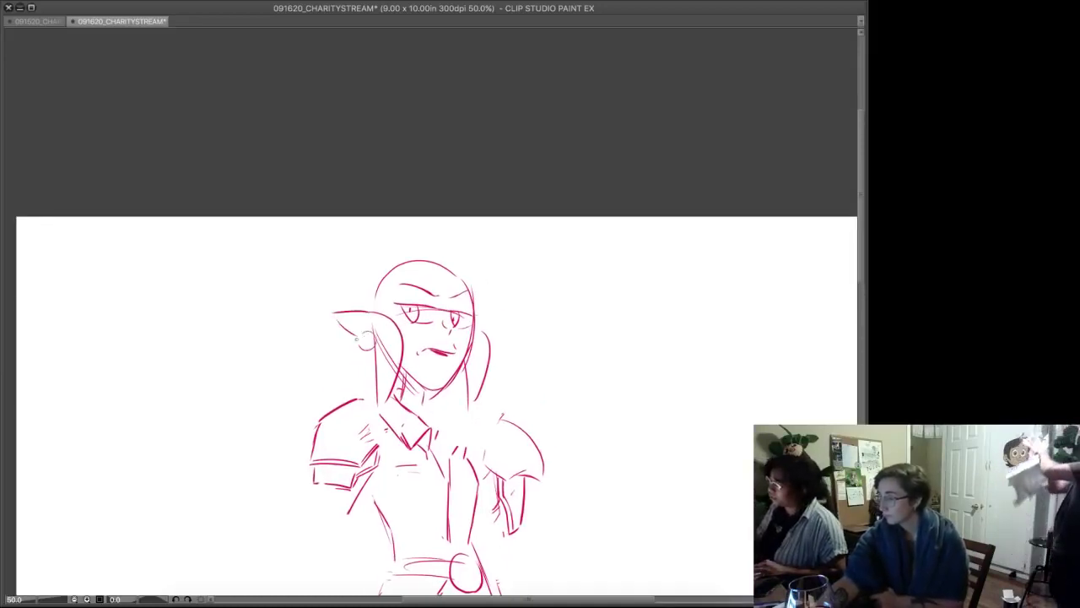
- Move the whole figure lower on the canvas with a transform
mouse_move(422, 455)
left_mouse_down()
mouse_move(412, 233)
mouse_move(405, 240)
left_mouse_up()
key("super+t")
left_click_drag(405, 321, 403, 387)
scroll(430, 338, "up", 2)
key("Return")
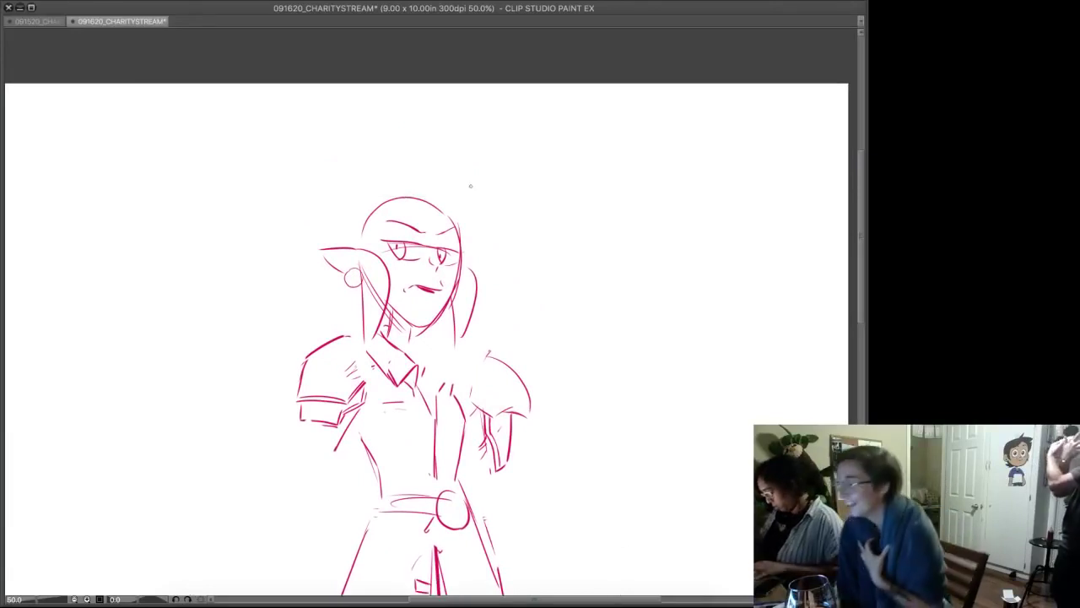
- Draw new swept-back hair with a raised front tuft, a pointed spike, a long trailing outer edge and inner strands
mouse_move(438, 213)
left_mouse_down()
mouse_move(446, 183)
mouse_move(380, 144)
mouse_move(424, 145)
mouse_move(366, 117)
mouse_move(385, 161)
mouse_move(221, 173)
mouse_move(279, 189)
left_mouse_up()
key("super+z")
left_click_drag(508, 158, 524, 114)
mouse_move(296, 146)
left_mouse_down()
mouse_move(208, 224)
mouse_move(135, 434)
left_mouse_up()
left_click_drag(441, 165, 339, 146)
left_click_drag(412, 151, 274, 172)
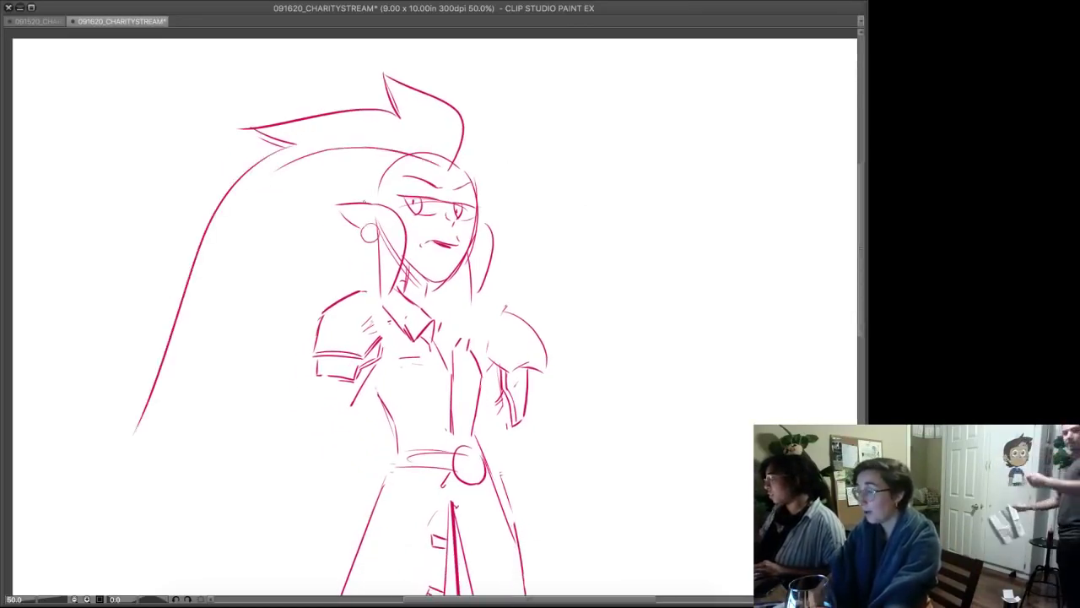
left_click_drag(277, 223, 222, 283)
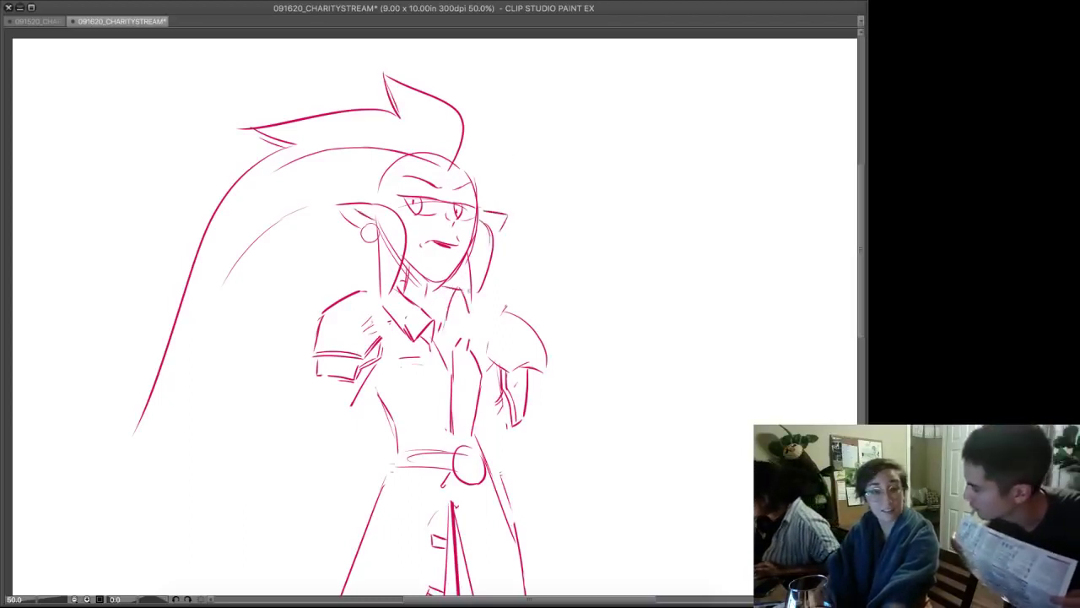
- Erase the shoulder guard beneath the earring and redraw it larger and farther out with a banded lower edge
key("e")
mouse_move(362, 294)
left_mouse_down()
mouse_move(378, 368)
mouse_move(350, 284)
mouse_move(360, 406)
mouse_move(340, 346)
mouse_move(316, 369)
left_mouse_up()
key("p")
mouse_move(366, 267)
left_mouse_down()
mouse_move(301, 272)
mouse_move(276, 325)
left_mouse_up()
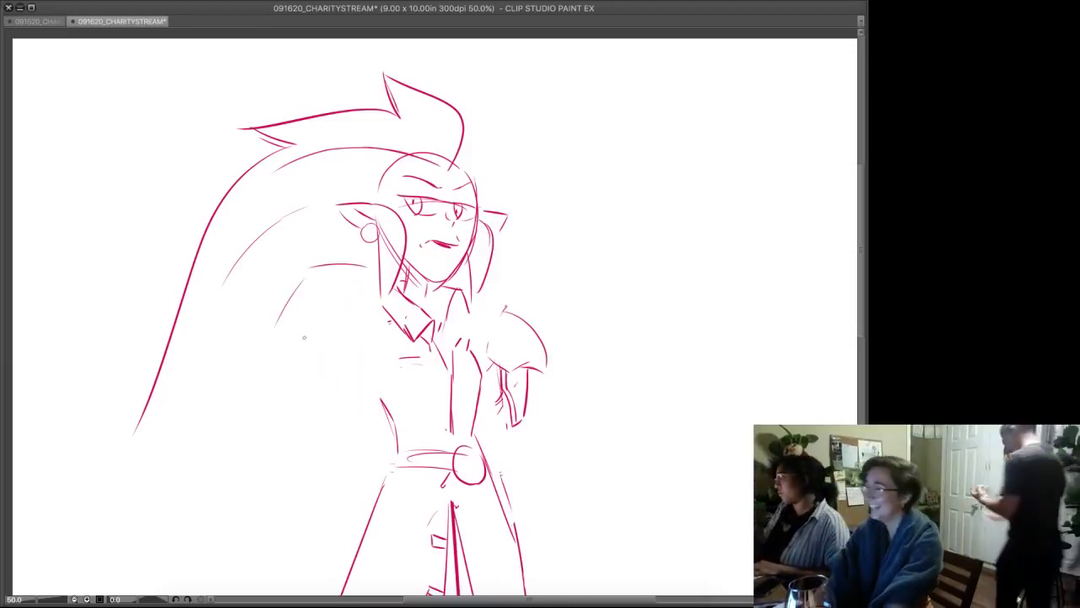
left_click_drag(341, 338, 373, 309)
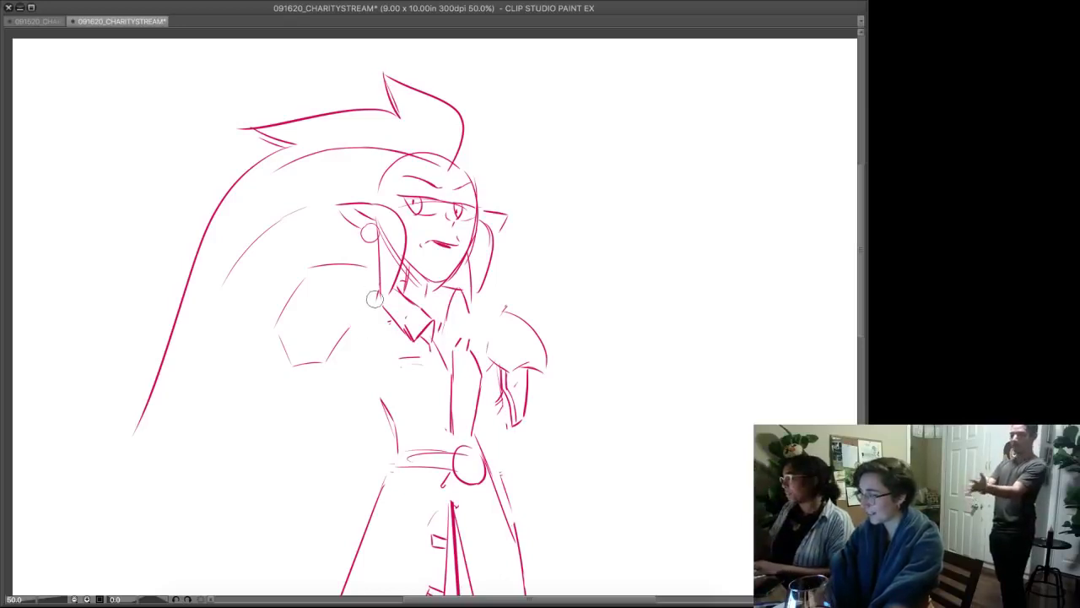
mouse_move(343, 329)
left_mouse_down()
mouse_move(329, 352)
mouse_move(298, 361)
mouse_move(319, 358)
mouse_move(283, 359)
mouse_move(312, 376)
left_mouse_up()
left_click_drag(327, 364, 355, 339)
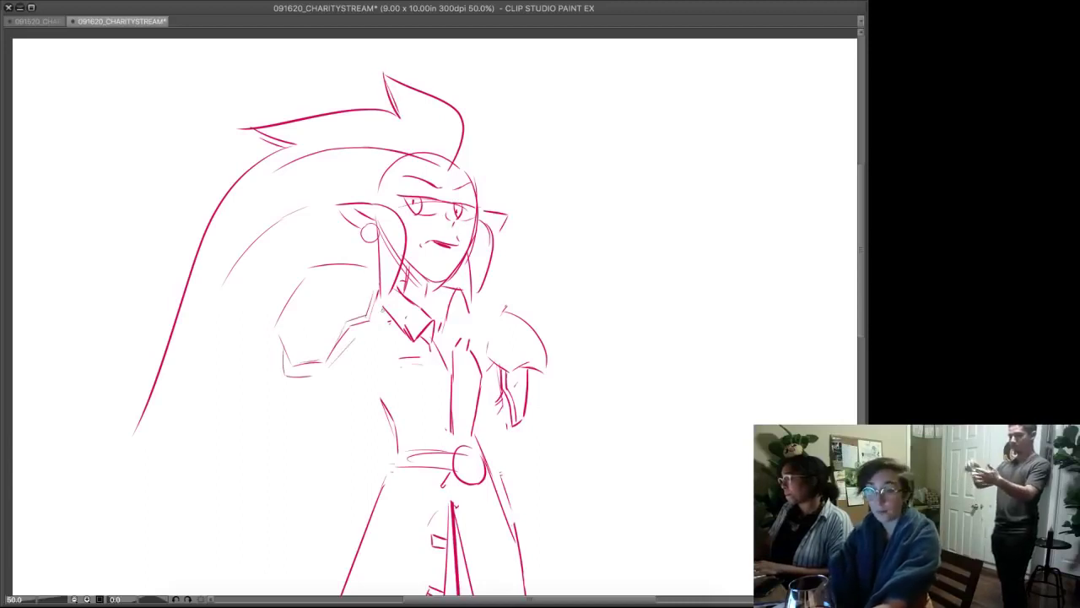
- Erase the far shoulder guard, the collar, the torso lines and most of the belt
mouse_move(484, 287)
left_mouse_down()
mouse_move(540, 335)
mouse_move(478, 311)
mouse_move(539, 359)
mouse_move(513, 417)
left_mouse_up()
key("e")
mouse_move(413, 325)
left_mouse_down()
mouse_move(397, 290)
mouse_move(405, 325)
mouse_move(452, 310)
mouse_move(457, 321)
mouse_move(426, 296)
mouse_move(466, 303)
mouse_move(431, 287)
left_mouse_up()
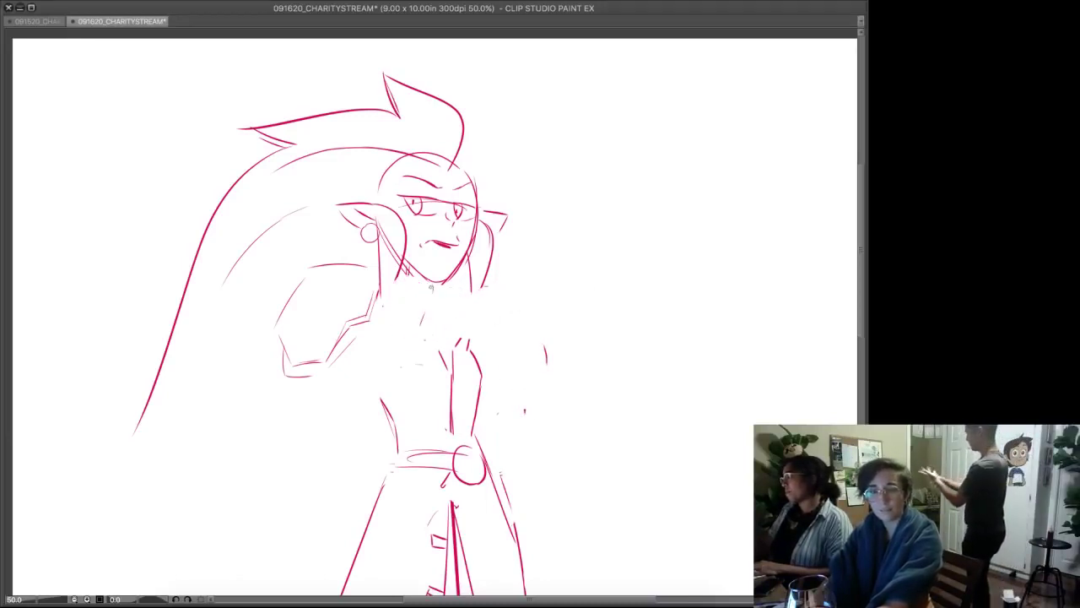
mouse_move(466, 340)
left_mouse_down()
mouse_move(485, 438)
mouse_move(453, 378)
mouse_move(408, 467)
mouse_move(408, 366)
mouse_move(443, 340)
mouse_move(461, 464)
left_mouse_up()
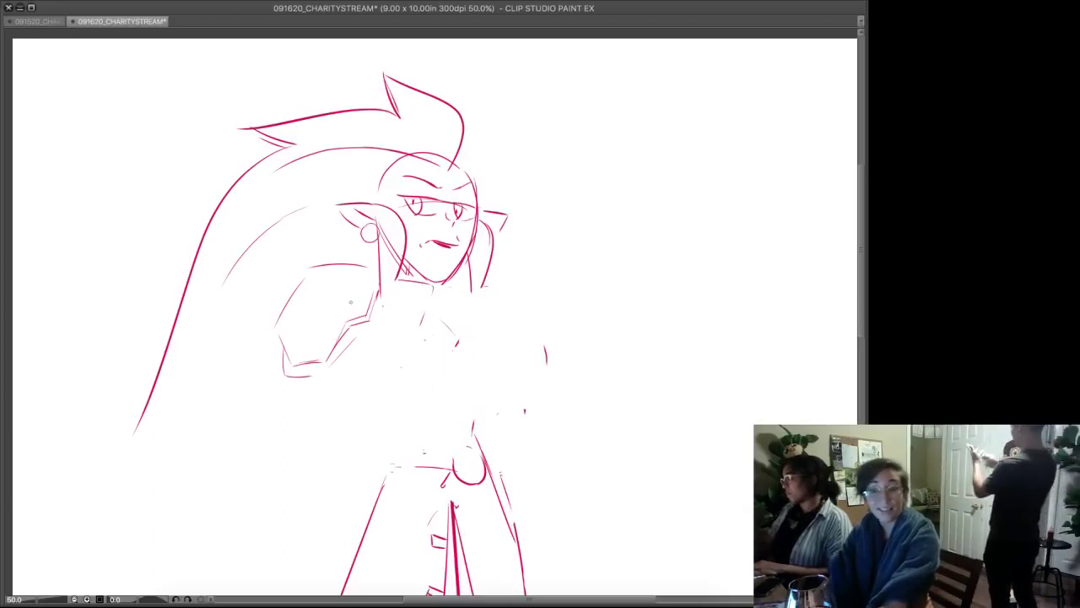
- Draw a long arm hanging from the new shoulder guard and ending in a clenched hand
key("p")
left_click_drag(336, 358, 308, 423)
mouse_move(297, 366)
left_mouse_down()
mouse_move(277, 420)
mouse_move(290, 416)
mouse_move(303, 431)
mouse_move(272, 502)
left_mouse_up()
mouse_move(283, 410)
left_mouse_down()
mouse_move(249, 505)
mouse_move(264, 506)
mouse_move(240, 540)
mouse_move(270, 520)
mouse_move(250, 528)
left_mouse_up()
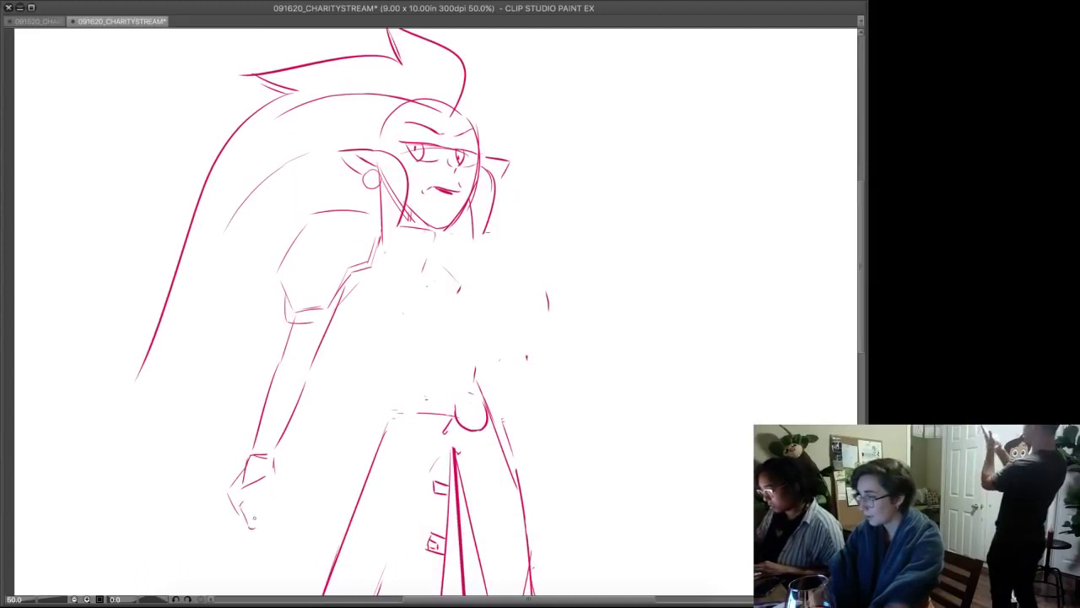
left_click_drag(283, 487, 258, 531)
left_click_drag(285, 496, 262, 534)
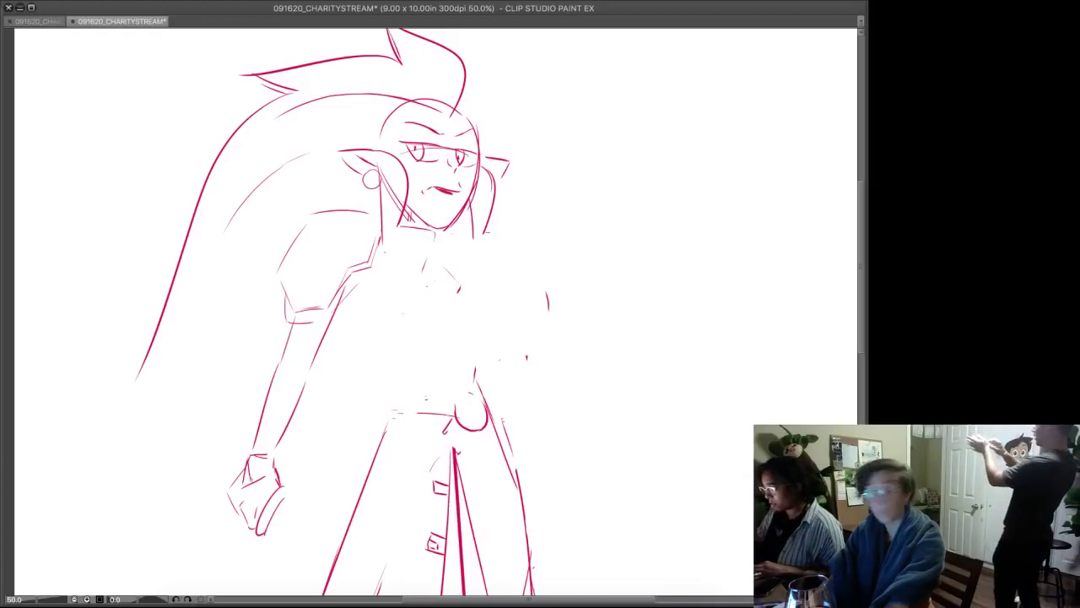
left_click_drag(274, 463, 247, 486)
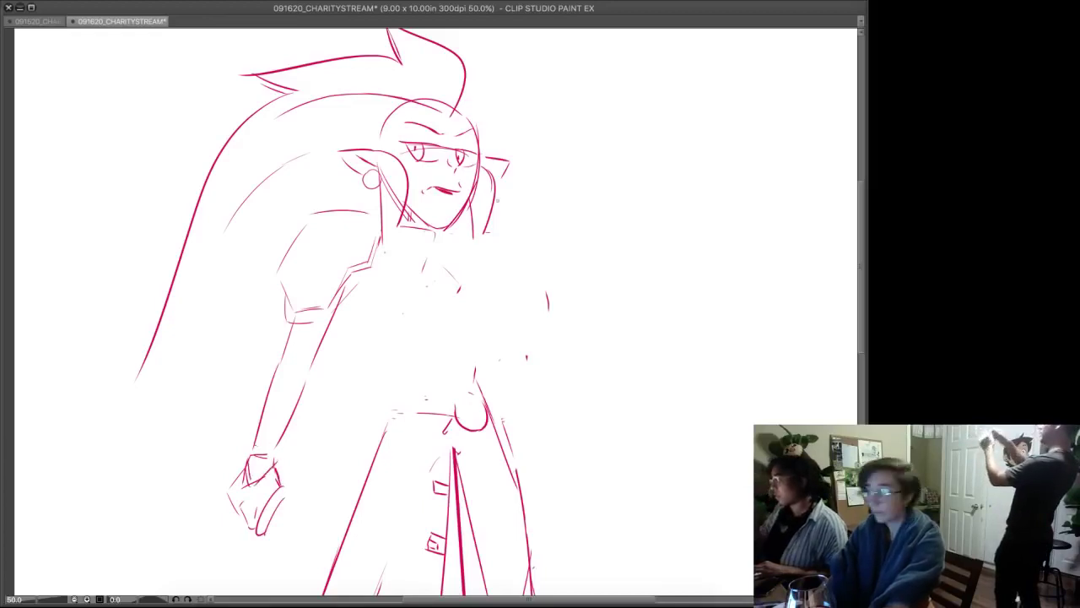
- Sketch the new shirt collar under the chin and a narrower far shoulder beside it
mouse_move(329, 212)
left_mouse_down()
mouse_move(434, 223)
mouse_move(402, 270)
mouse_move(401, 258)
left_mouse_up()
mouse_move(464, 235)
left_mouse_down()
mouse_move(450, 259)
mouse_move(471, 266)
left_mouse_up()
mouse_move(459, 231)
left_mouse_down()
mouse_move(474, 245)
mouse_move(508, 239)
left_mouse_up()
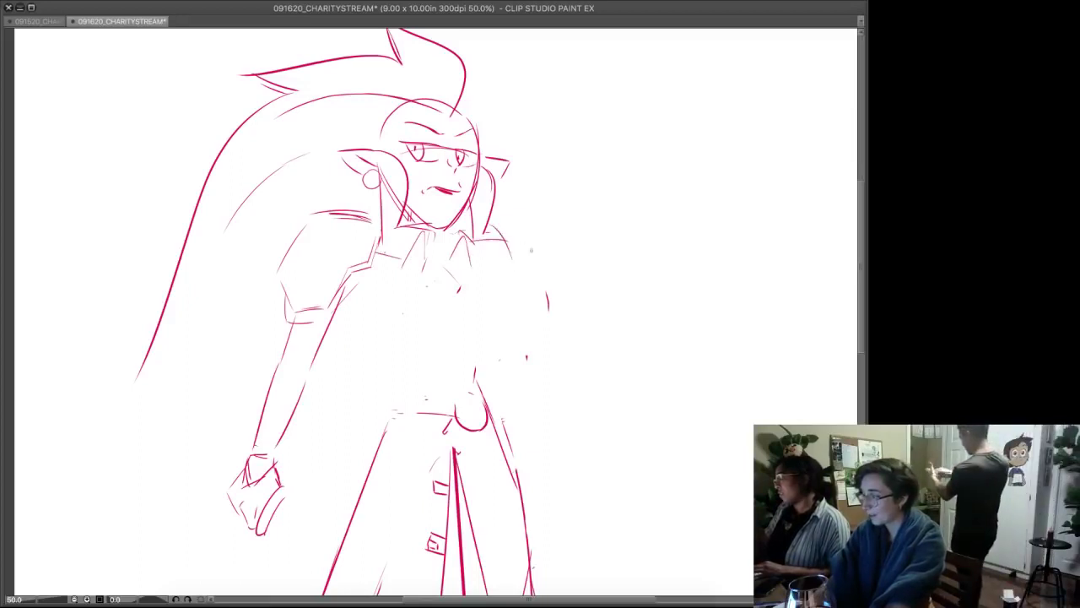
key("ctrl+z")
left_click_drag(495, 283, 512, 304)
mouse_move(512, 257)
left_mouse_down()
mouse_move(481, 283)
mouse_move(504, 313)
left_mouse_up()
- Draw the torso's side tapering into the waist and the coat's flaring side edge below it
mouse_move(366, 294)
left_mouse_down()
mouse_move(391, 352)
mouse_move(374, 328)
mouse_move(411, 366)
mouse_move(401, 353)
mouse_move(383, 384)
mouse_move(395, 359)
mouse_move(326, 516)
left_mouse_up()
key("ctrl+z")
left_click_drag(390, 373, 335, 557)
- Draw a new belt across the waist with a round buckle and a small hanging tab beneath it
left_click_drag(406, 379, 456, 389)
mouse_move(395, 362)
left_mouse_down()
mouse_move(458, 368)
mouse_move(483, 402)
left_mouse_up()
key("ctrl+z")
left_click_drag(470, 365, 487, 405)
mouse_move(408, 385)
left_mouse_down()
mouse_move(456, 394)
mouse_move(454, 410)
left_mouse_up()
left_click_drag(462, 400, 460, 415)
key("e")
mouse_move(459, 413)
left_mouse_down()
mouse_move(470, 425)
mouse_move(492, 387)
mouse_move(477, 372)
mouse_move(465, 386)
mouse_move(491, 393)
mouse_move(474, 404)
left_mouse_up()
key("p")
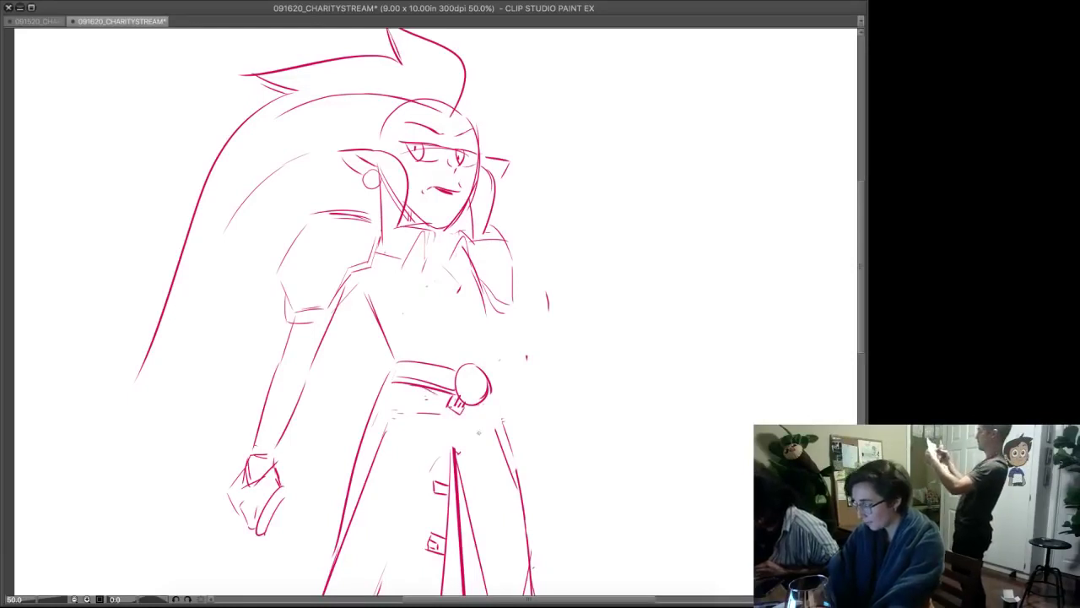
- Erase the leftover belt line and the old outline along the far side of the coat's skirt
mouse_move(466, 257)
left_mouse_down()
mouse_move(477, 348)
mouse_move(556, 148)
left_mouse_up()
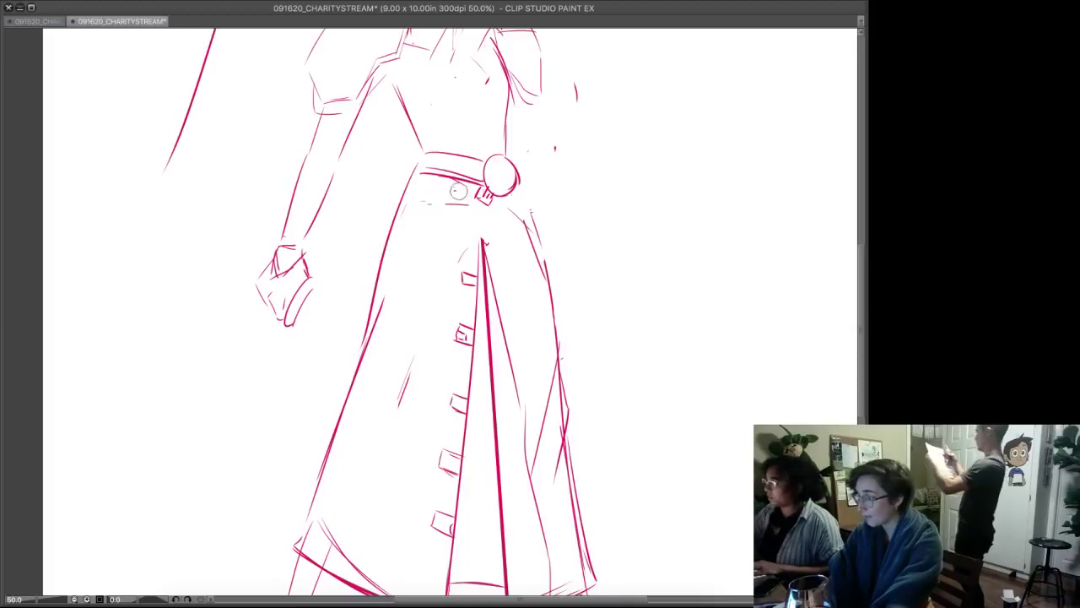
left_click_drag(531, 216, 537, 271)
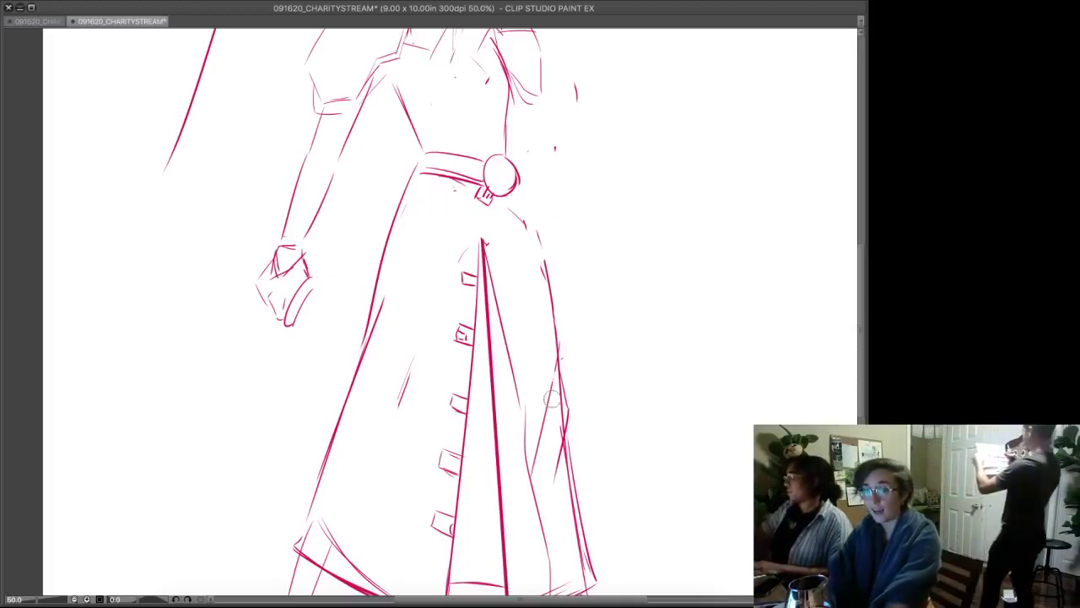
left_click_drag(519, 393, 535, 522)
key("ctrl+z")
key("ctrl+z")
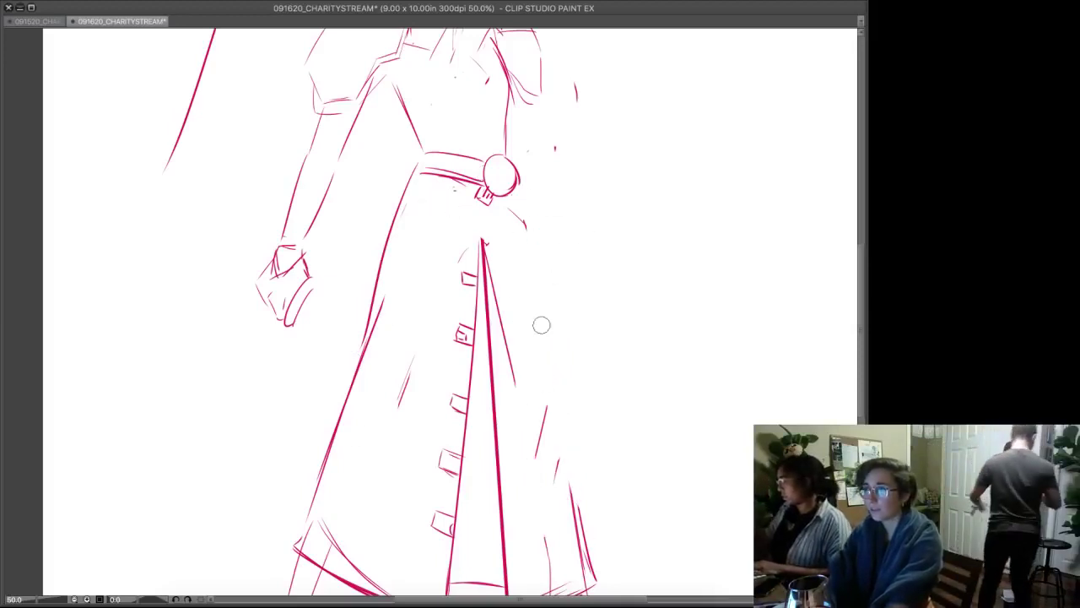
- Redraw the far side of the coat's skirt as one long line from the belt down to the hem
left_click_drag(523, 217, 565, 541)
mouse_move(565, 514)
left_mouse_down()
mouse_move(552, 325)
mouse_move(577, 386)
left_mouse_up()
key("e")
key("p")
mouse_move(554, 277)
left_mouse_down()
mouse_move(581, 393)
mouse_move(496, 420)
left_mouse_up()
key("e")
left_click_drag(584, 395, 490, 437)
key("p")
- Replace the shoe on the back leg with a narrow front-facing one and strengthen the lower leg line
key("e")
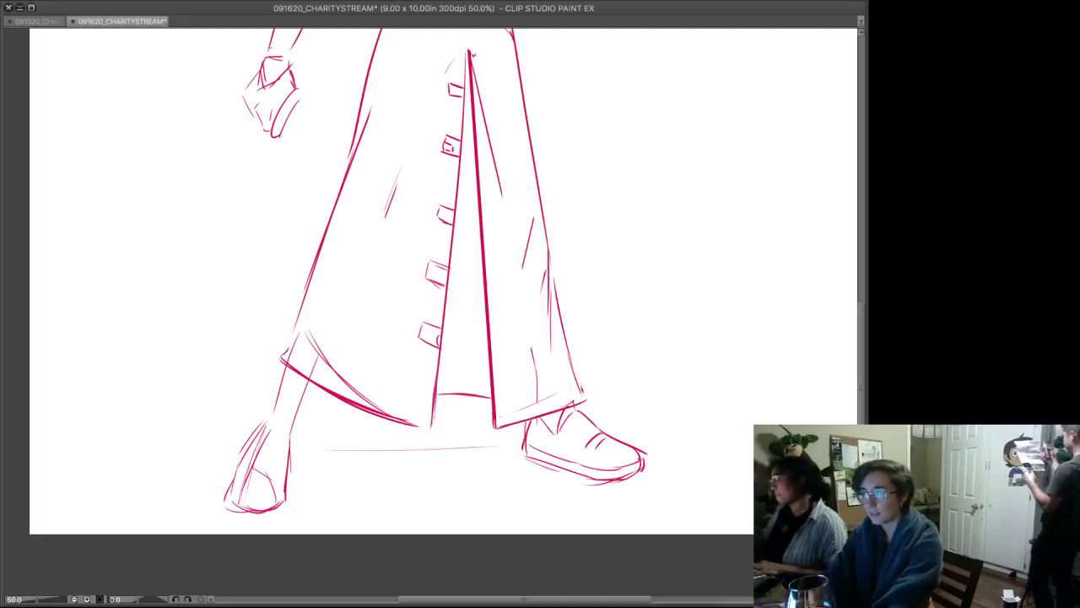
mouse_move(254, 418)
left_mouse_down()
mouse_move(232, 498)
mouse_move(247, 490)
left_mouse_up()
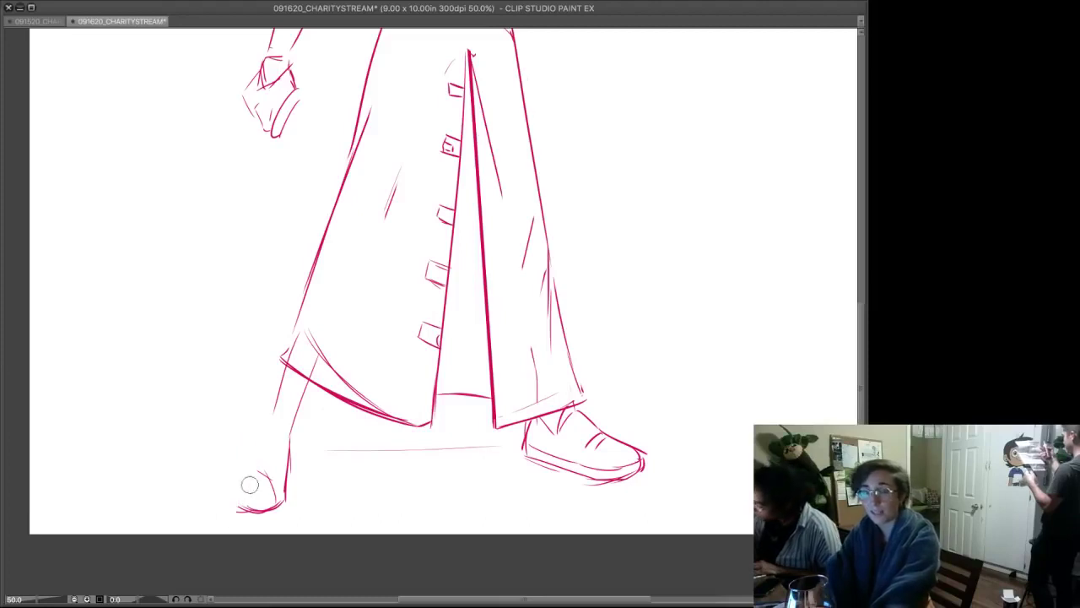
mouse_move(279, 431)
left_mouse_down()
mouse_move(287, 444)
mouse_move(241, 477)
mouse_move(245, 508)
mouse_move(282, 493)
left_mouse_up()
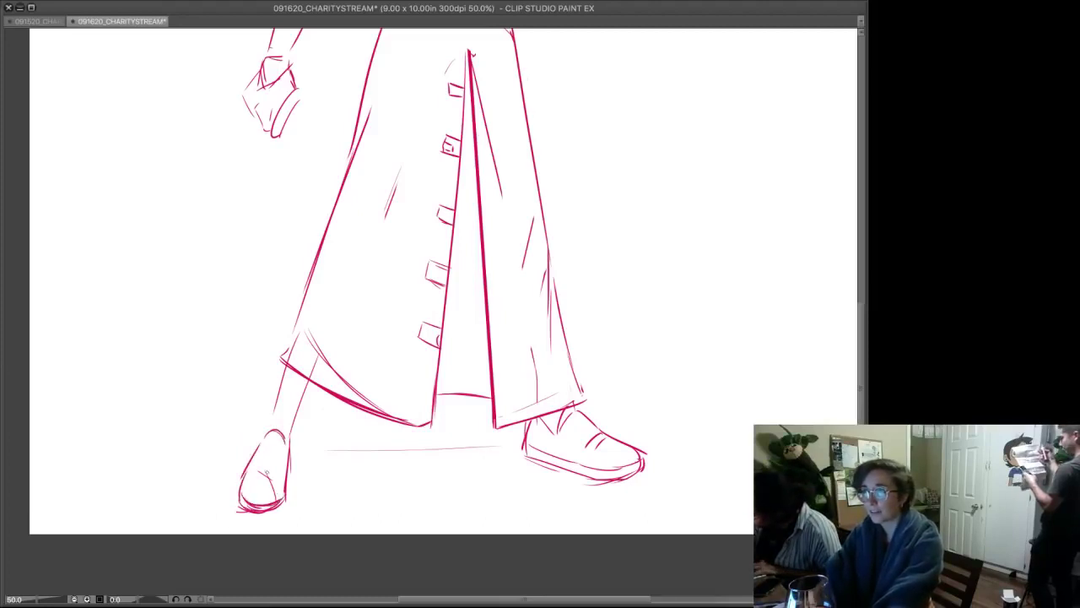
left_click_drag(276, 415, 265, 436)
key("super+z")
left_click_drag(287, 364, 244, 486)
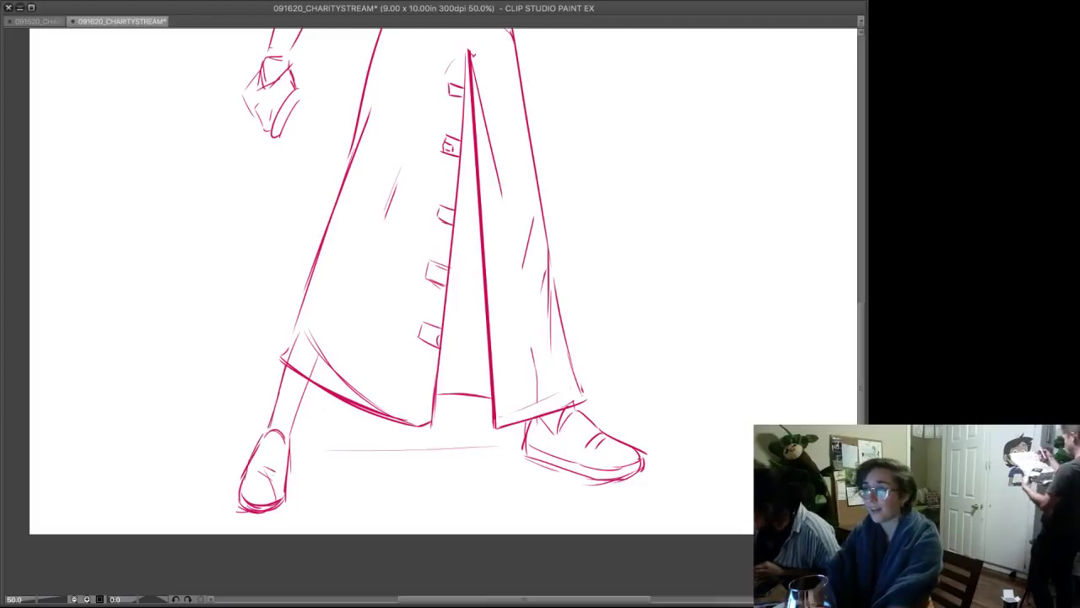
- Rework the back leg's shoe up close, clearing its inner lines and redrawing the ankle opening and a wider toe
mouse_move(648, 327)
left_mouse_down()
mouse_move(621, 520)
mouse_move(663, 282)
mouse_move(626, 300)
left_mouse_up()
left_click(662, 283, "super")
left_click(628, 302, "super")
key("super+z")
mouse_move(355, 405)
left_mouse_down()
mouse_move(571, 313)
mouse_move(803, 236)
left_mouse_up()
key("e")
mouse_move(362, 346)
left_mouse_down()
mouse_move(366, 316)
mouse_move(410, 354)
mouse_move(415, 347)
left_mouse_up()
key("p")
left_click_drag(373, 290, 412, 311)
key("super+z")
key("super+z")
mouse_move(357, 290)
left_mouse_down()
mouse_move(345, 325)
mouse_move(351, 310)
left_mouse_up()
mouse_move(366, 298)
left_mouse_down()
mouse_move(385, 285)
mouse_move(415, 319)
mouse_move(417, 346)
mouse_move(328, 344)
mouse_move(315, 368)
mouse_move(363, 426)
mouse_move(407, 401)
mouse_move(311, 403)
left_mouse_up()
key("ctrl+z")
mouse_move(341, 334)
left_mouse_down()
mouse_move(313, 346)
mouse_move(299, 403)
left_mouse_up()
left_click_drag(420, 336, 410, 390)
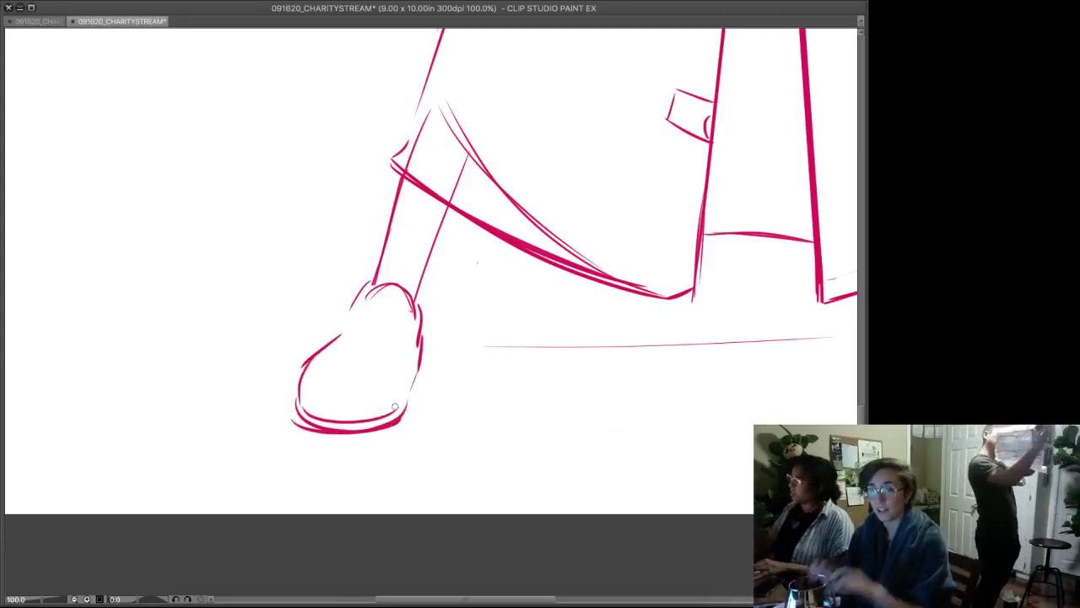
- Erase the back leg's shoe below the ankle and redraw it longer, pointing outward away from the coat
scroll(580, 349, "up", 1)
scroll(595, 412, "down", 4)
mouse_move(590, 287)
left_mouse_down()
mouse_move(440, 546)
mouse_move(443, 441)
left_mouse_up()
mouse_move(371, 530)
left_mouse_down()
mouse_move(353, 575)
mouse_move(399, 538)
mouse_move(361, 555)
left_mouse_up()
left_click_drag(601, 340, 601, 298)
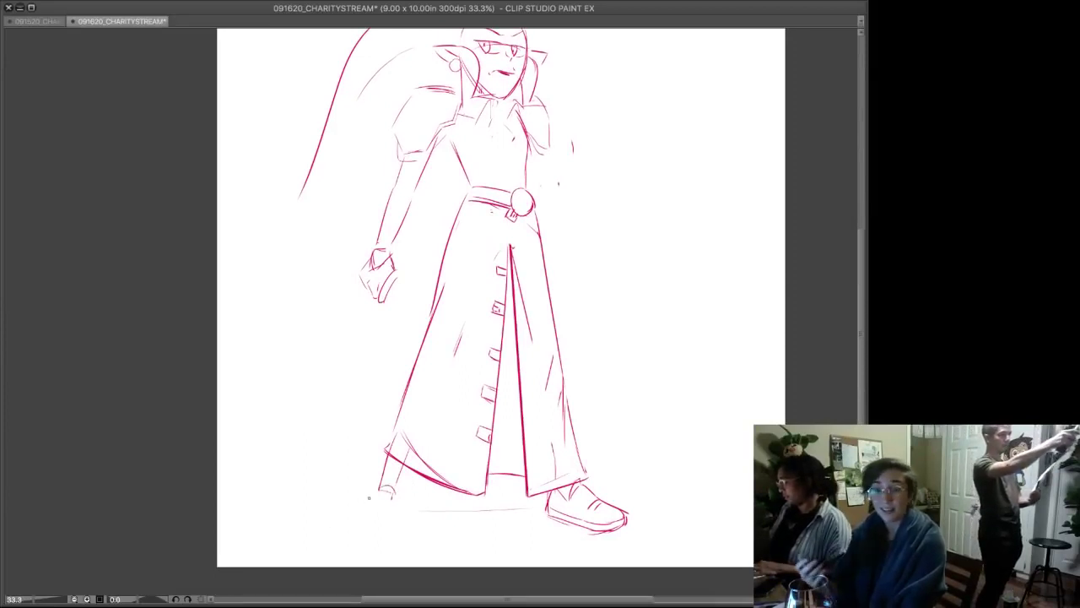
key("super+z")
left_click_drag(358, 507, 328, 536)
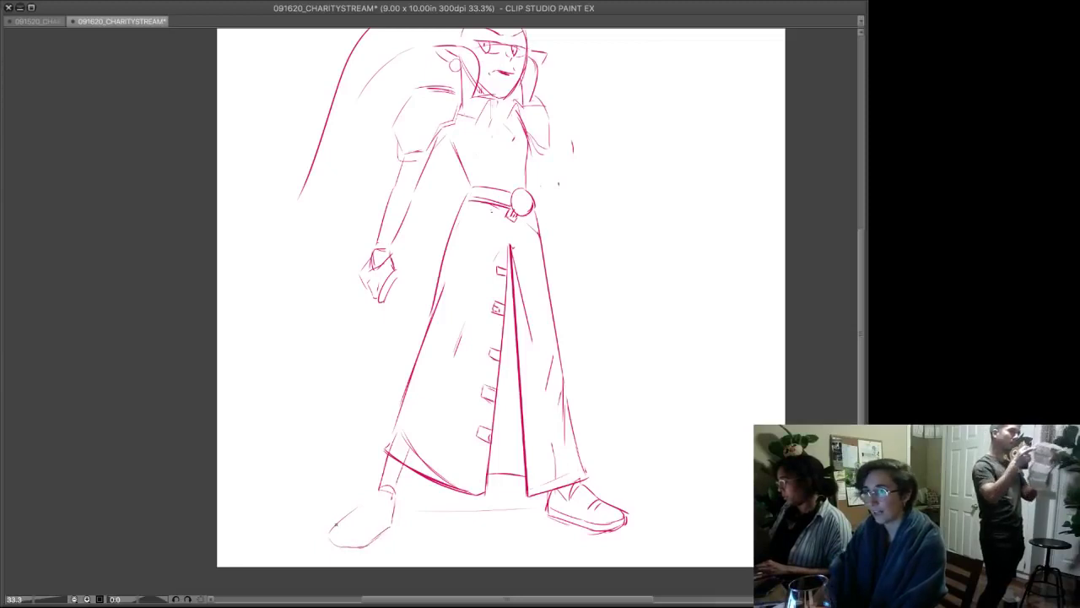
left_click_drag(340, 540, 388, 525)
left_click_drag(437, 445, 384, 549)
mouse_move(347, 381)
left_mouse_down()
mouse_move(330, 410)
mouse_move(595, 588)
left_mouse_up()
mouse_move(356, 400)
left_mouse_down()
mouse_move(303, 299)
mouse_move(596, 482)
left_mouse_up()
key("ctrl+z")
key("ctrl+z")
left_click_drag(290, 281, 612, 491)
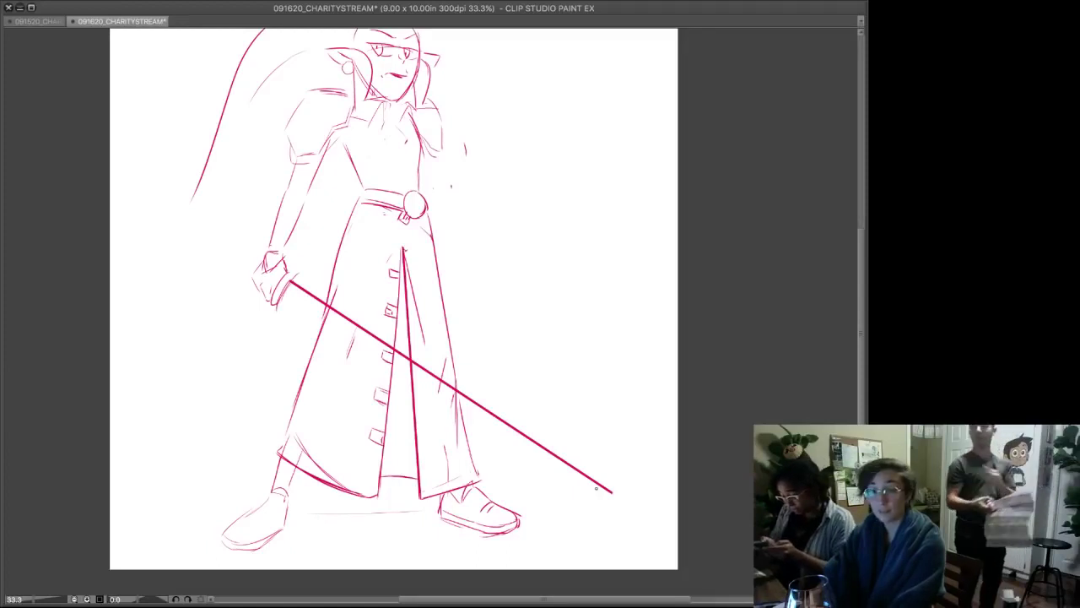
key("ctrl+z")
- Draw a long straight sword blade from the clenched hand diagonally down across the coat, with parallel edges and a centre line
left_click_drag(287, 285, 601, 500)
mouse_move(282, 290)
left_mouse_down()
mouse_move(582, 498)
mouse_move(611, 507)
left_mouse_up()
left_click_drag(288, 291, 597, 503)
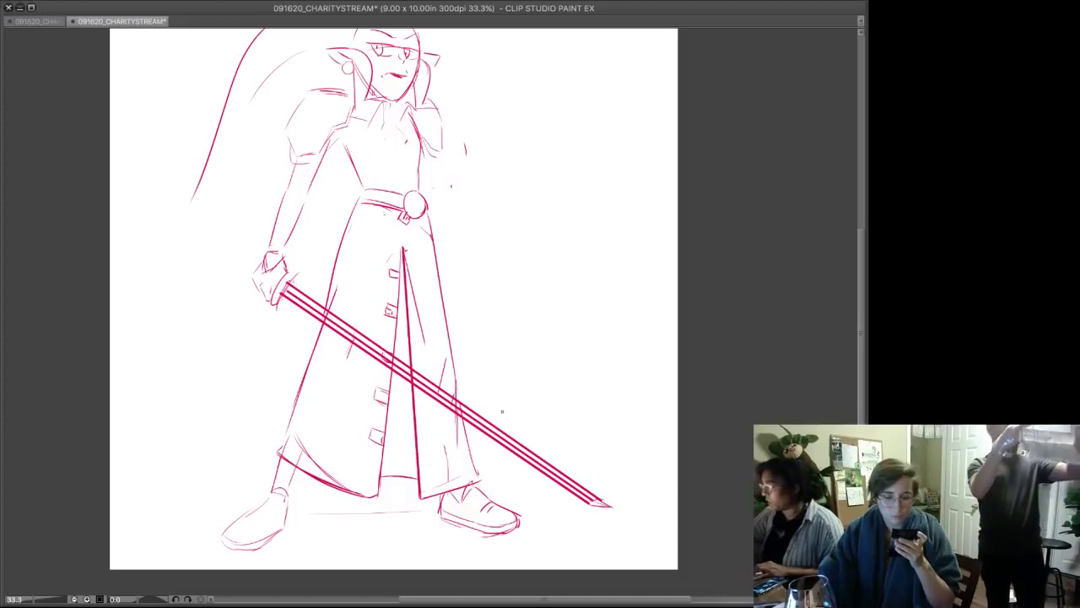
- Draw the sword's handle extending behind the clenched hand and redo the blade's centre line from guard to tip
key("ctrl+z")
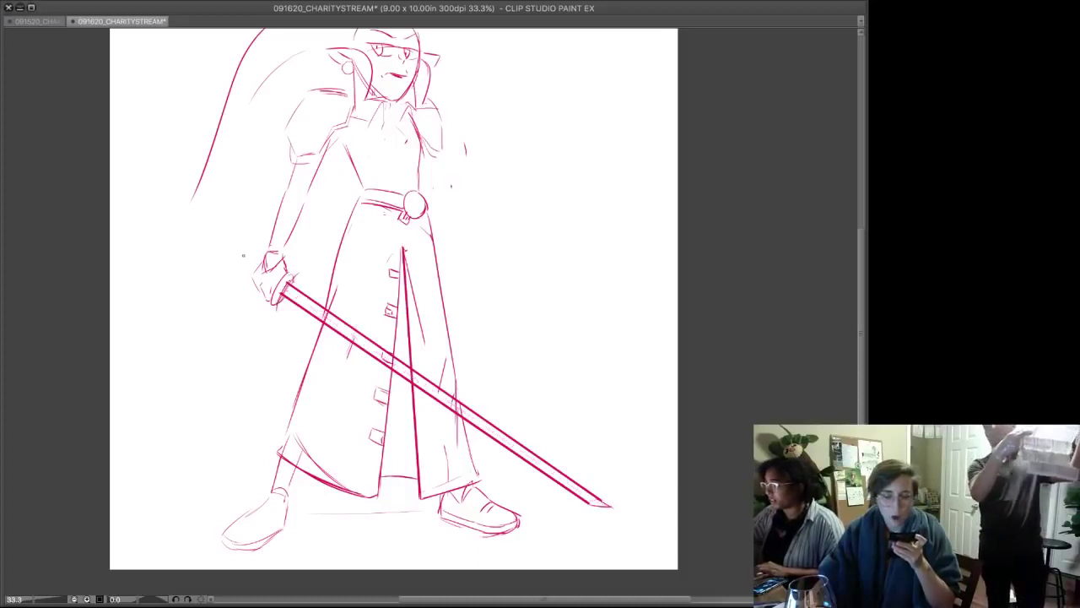
left_click_drag(262, 259, 228, 240)
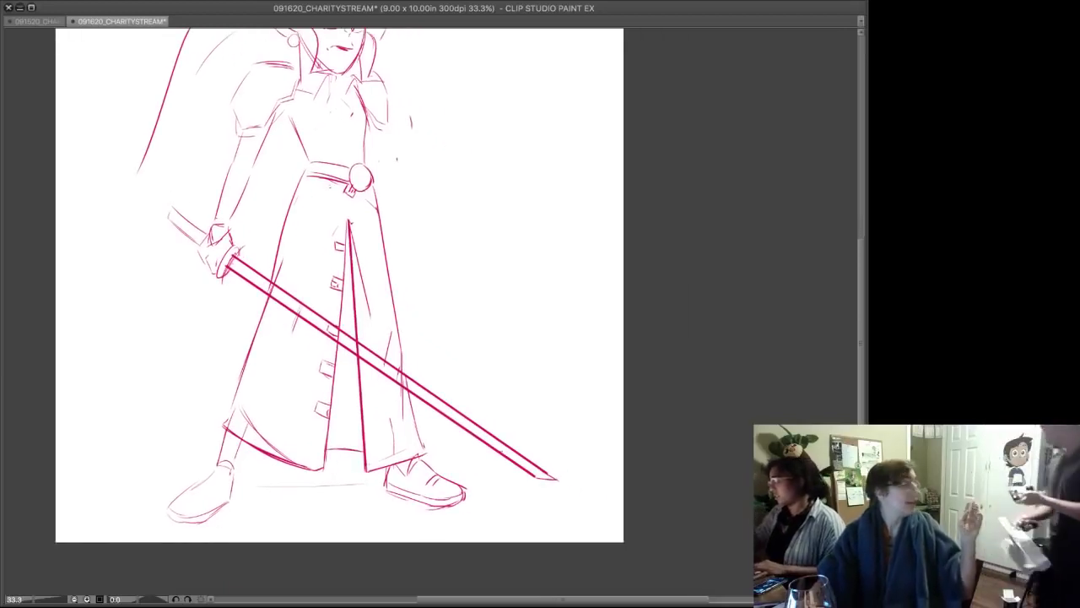
left_click_drag(232, 261, 537, 473)
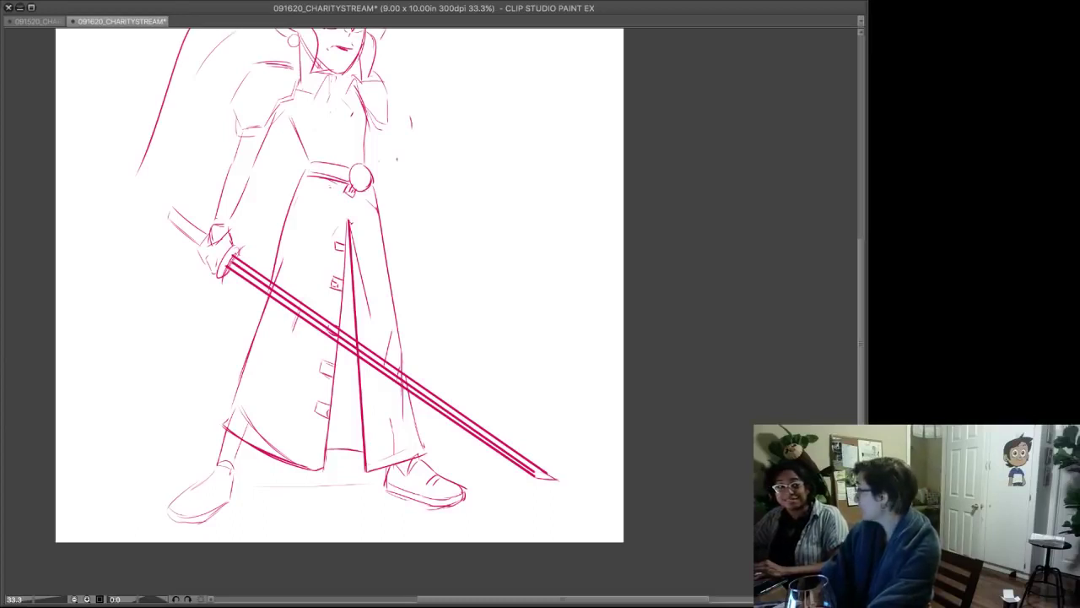
- Add a cuff band to the near puffed sleeve and rework the lines around the shoulder and collar
left_click_drag(355, 237, 406, 359)
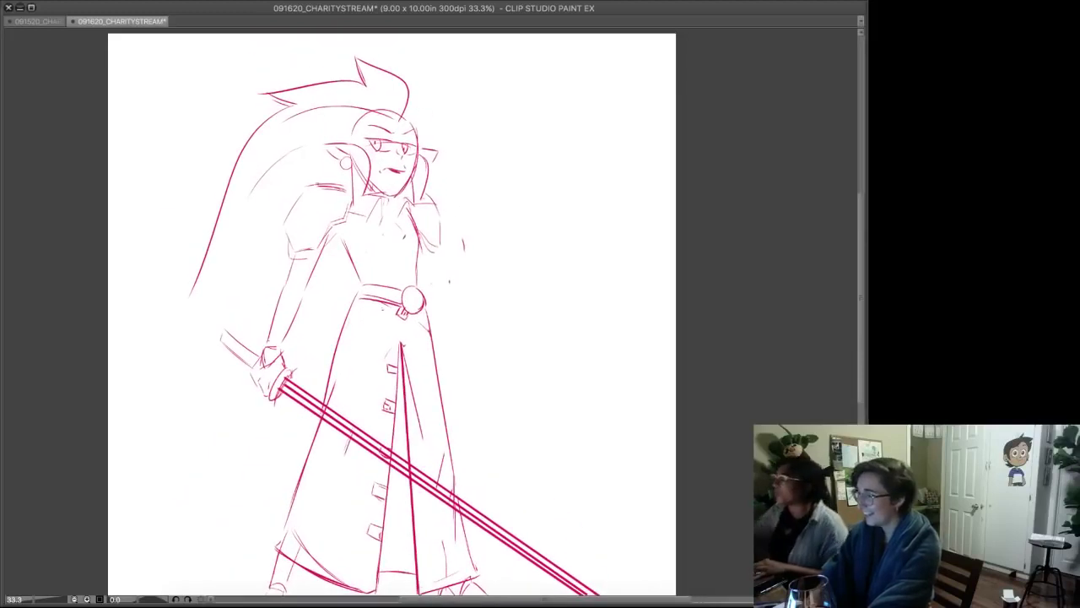
mouse_move(288, 256)
left_mouse_down()
mouse_move(317, 260)
mouse_move(343, 236)
left_mouse_up()
left_click_drag(290, 266, 330, 263)
mouse_move(378, 197)
left_mouse_down()
mouse_move(365, 217)
mouse_move(359, 192)
left_mouse_up()
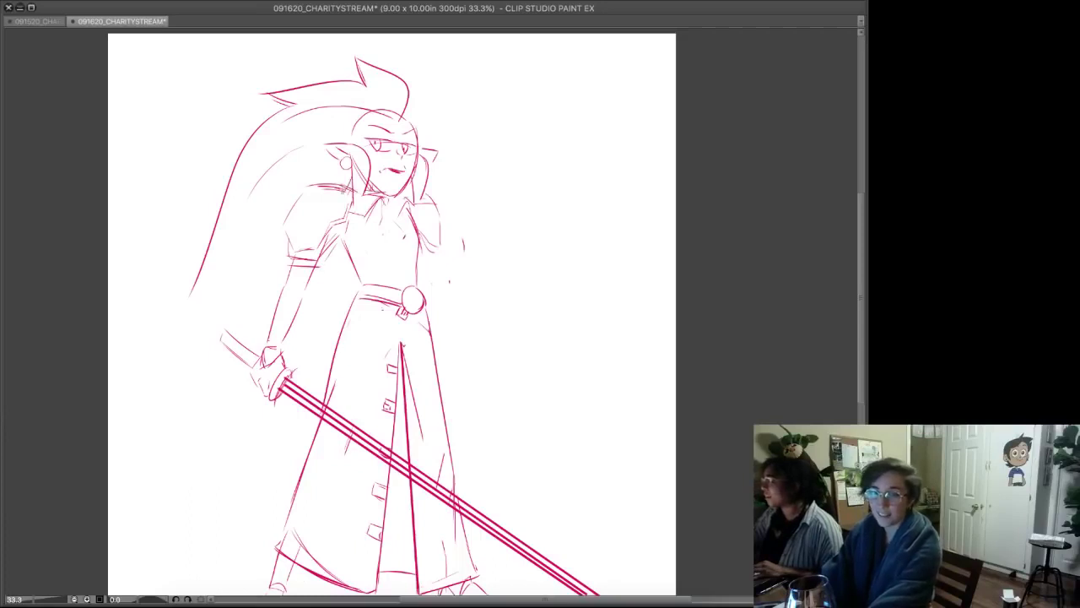
- Extend the long hair down behind the sword arm with a pointed tuft and a wide curved end
mouse_move(224, 260)
left_mouse_down()
mouse_move(170, 312)
mouse_move(137, 425)
mouse_move(279, 430)
left_mouse_up()
left_click_drag(161, 445, 270, 437)
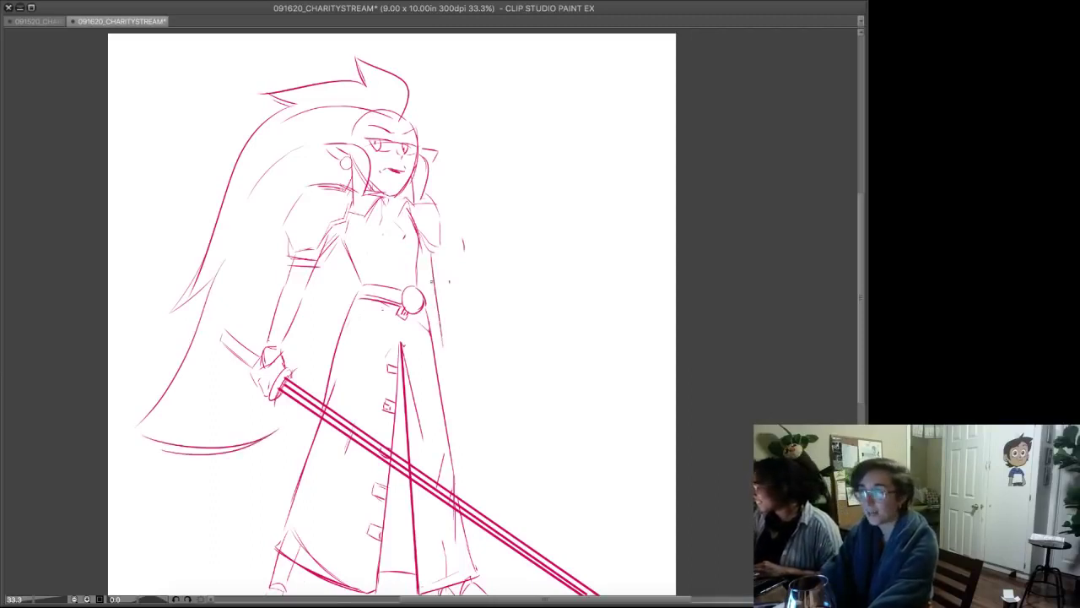
- Sketch the far arm hanging beside the coat and rework its hand into a larger clenched fist
left_click_drag(446, 373, 460, 400)
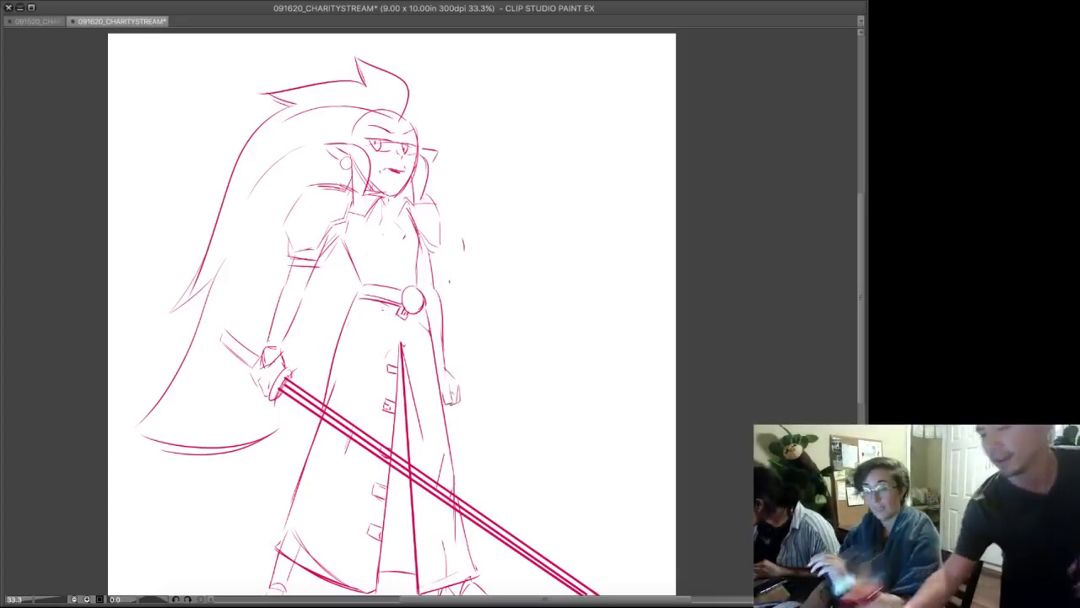
left_click_drag(443, 406, 453, 411)
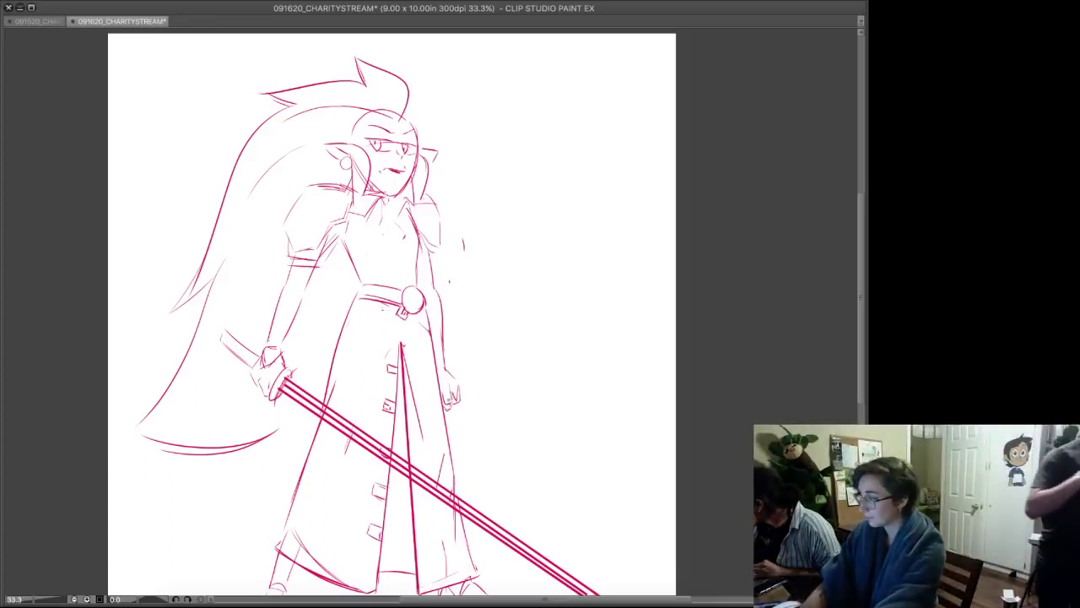
key("e")
mouse_move(448, 373)
left_mouse_down()
mouse_move(452, 397)
mouse_move(460, 389)
mouse_move(454, 375)
mouse_move(451, 398)
mouse_move(517, 304)
mouse_move(497, 258)
mouse_move(523, 301)
mouse_move(504, 312)
mouse_move(525, 295)
mouse_move(523, 309)
left_mouse_up()
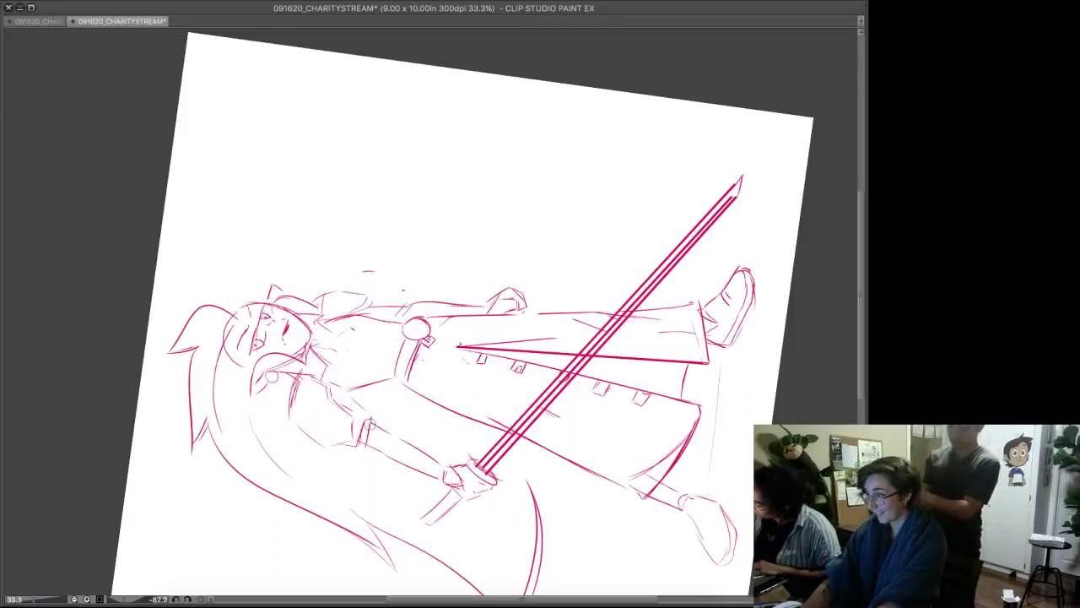
- Draw the near coat lapel with a diamond ornament and clean up the sleeve cuff and forearm lines
key("p")
mouse_move(311, 374)
left_mouse_down()
mouse_move(337, 381)
mouse_move(358, 410)
mouse_move(351, 445)
mouse_move(361, 418)
mouse_move(451, 469)
left_mouse_up()
left_click_drag(355, 436, 441, 477)
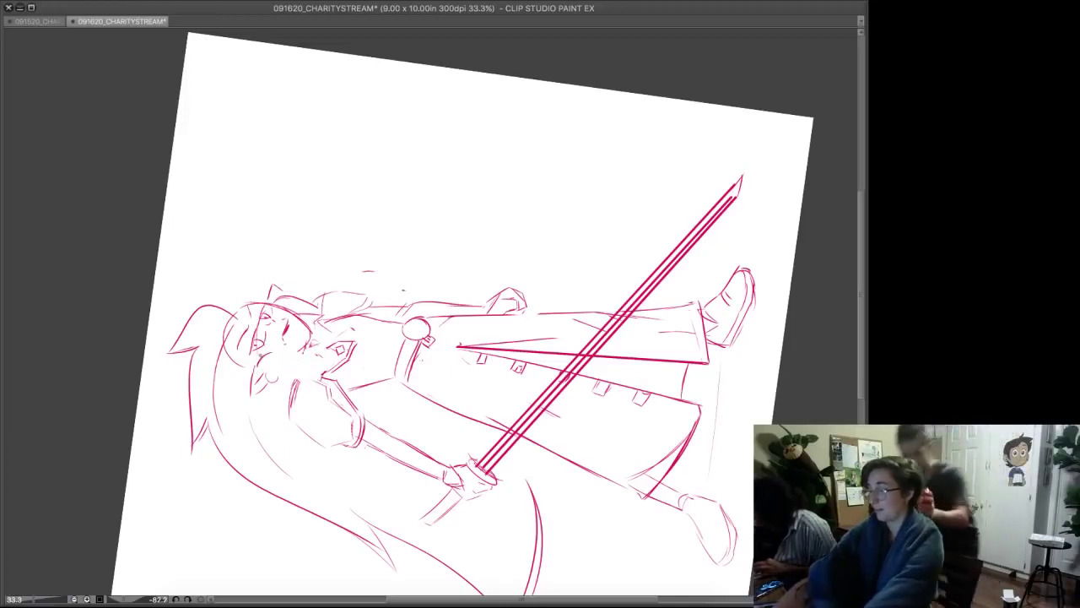
- Redraw the hair lock in front of the near ear as a curved, pointed strand and reinforce the jaw line
left_click_drag(265, 349, 303, 386)
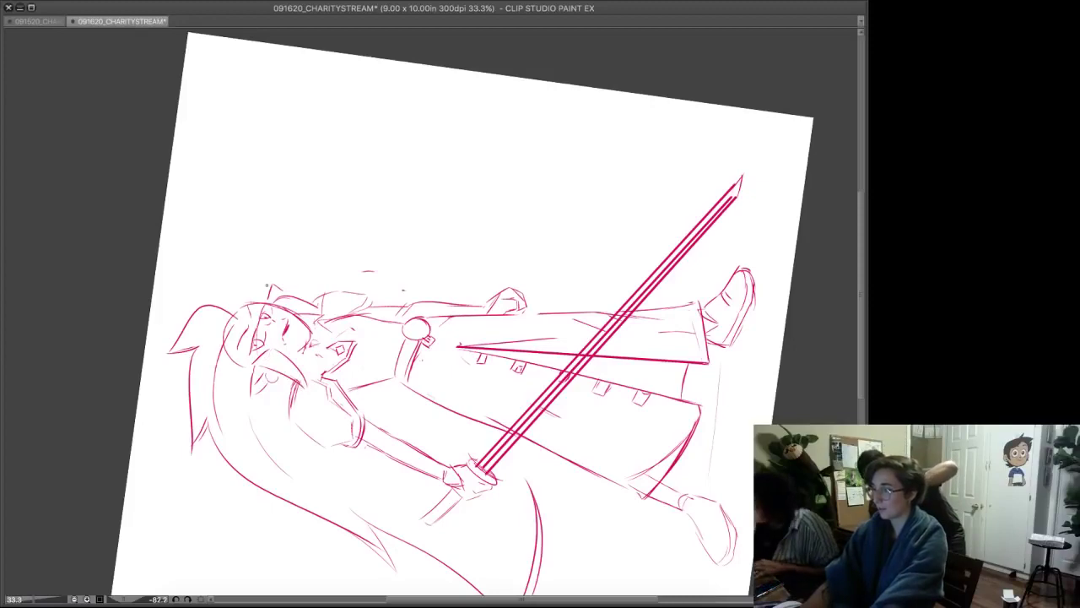
left_click_drag(278, 363, 362, 166)
key("super+plus")
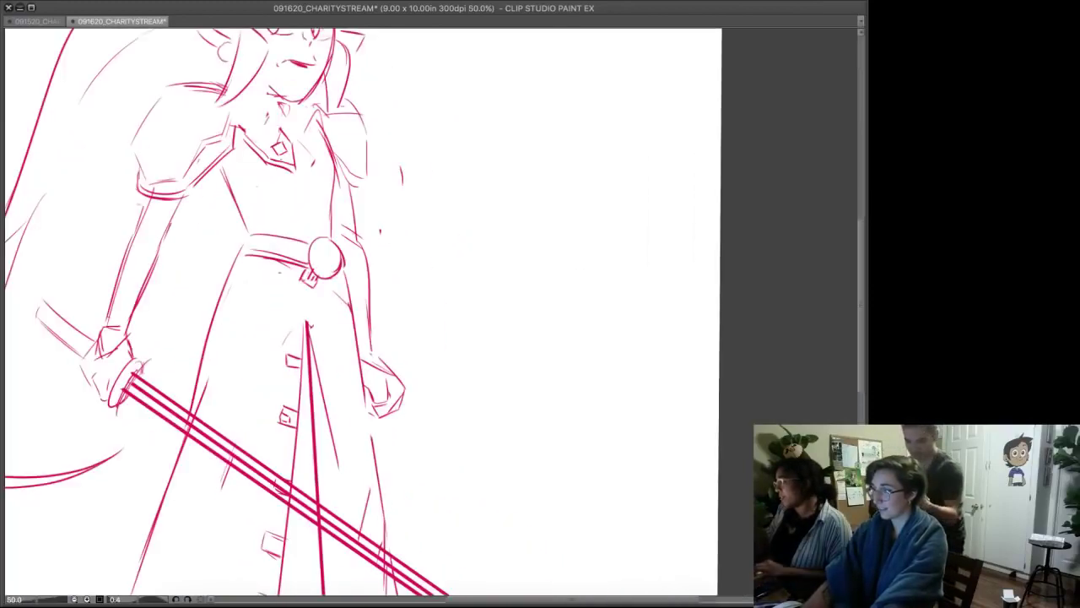
left_click_drag(296, 109, 471, 390)
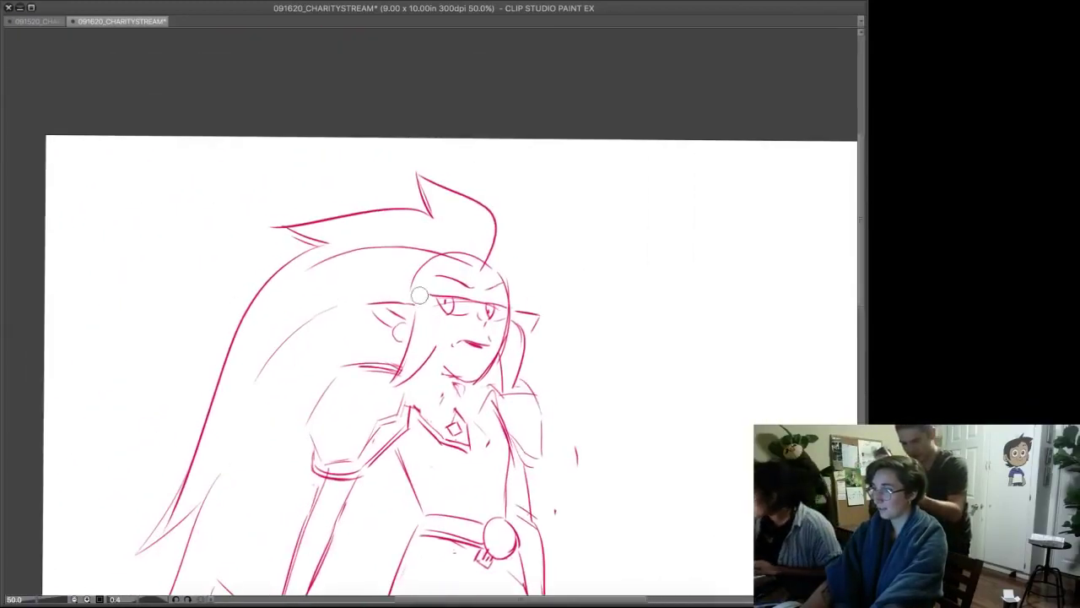
mouse_move(416, 298)
left_mouse_down()
mouse_move(437, 340)
mouse_move(422, 365)
mouse_move(464, 378)
left_mouse_up()
left_click_drag(430, 349, 461, 375)
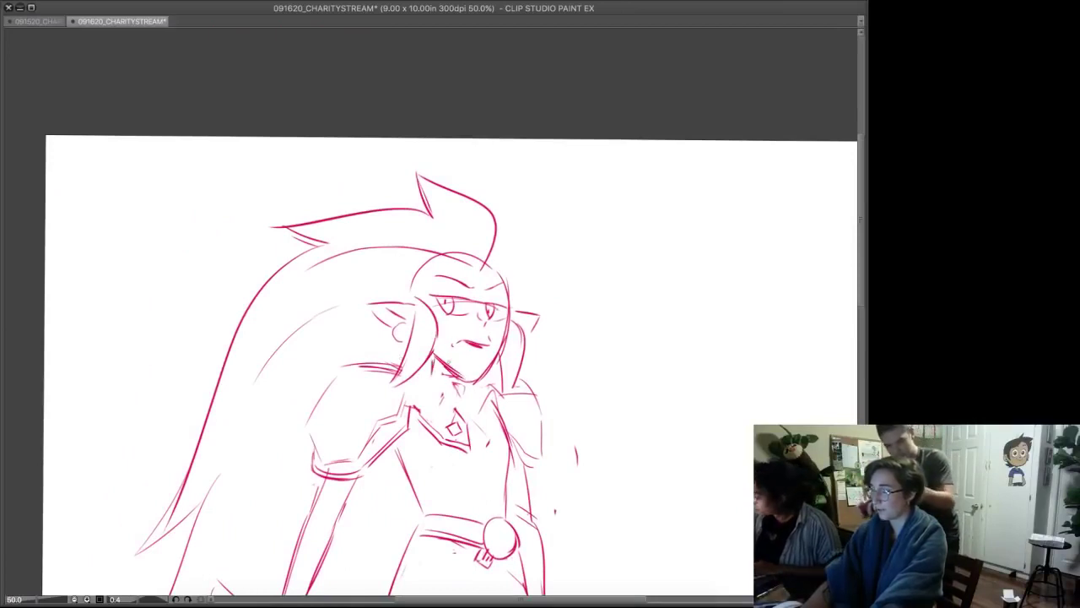
- Rough in the pointed shirt collar on both sides of the neck beneath the chin
left_click_drag(412, 378, 455, 381)
key("ctrl+z")
mouse_move(451, 380)
left_mouse_down()
mouse_move(446, 416)
mouse_move(427, 410)
left_mouse_up()
left_click_drag(417, 400, 426, 415)
mouse_move(471, 385)
left_mouse_down()
mouse_move(488, 414)
mouse_move(495, 407)
left_mouse_up()
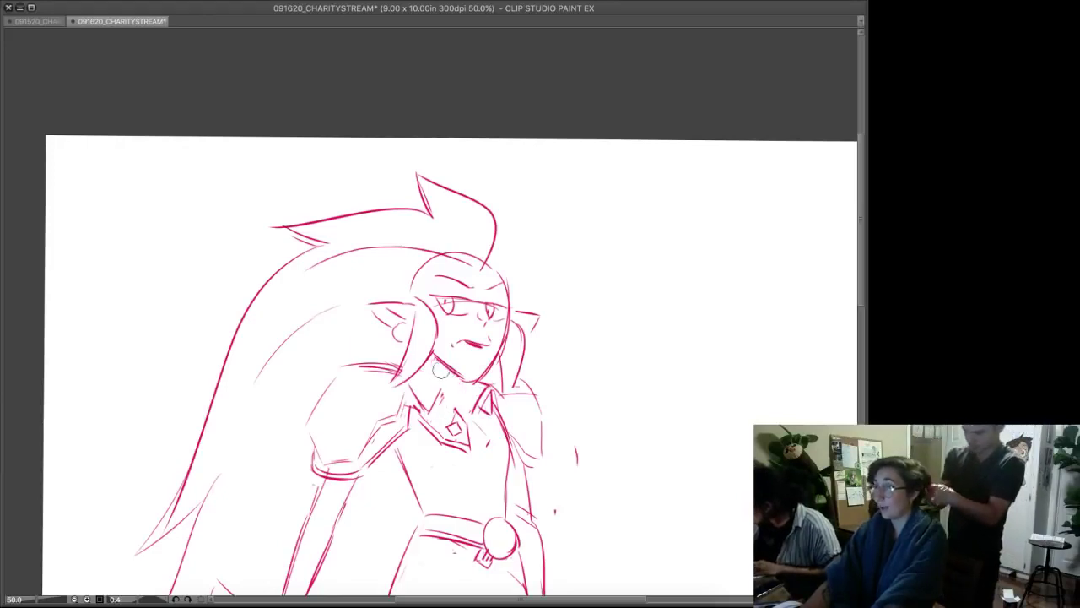
- Clean up the jaw, complete the near collar flap and darken the shadow under the chin
left_click_drag(434, 352, 468, 380)
mouse_move(435, 355)
left_mouse_down()
mouse_move(462, 376)
mouse_move(443, 411)
mouse_move(429, 411)
left_mouse_up()
left_click_drag(447, 385, 443, 410)
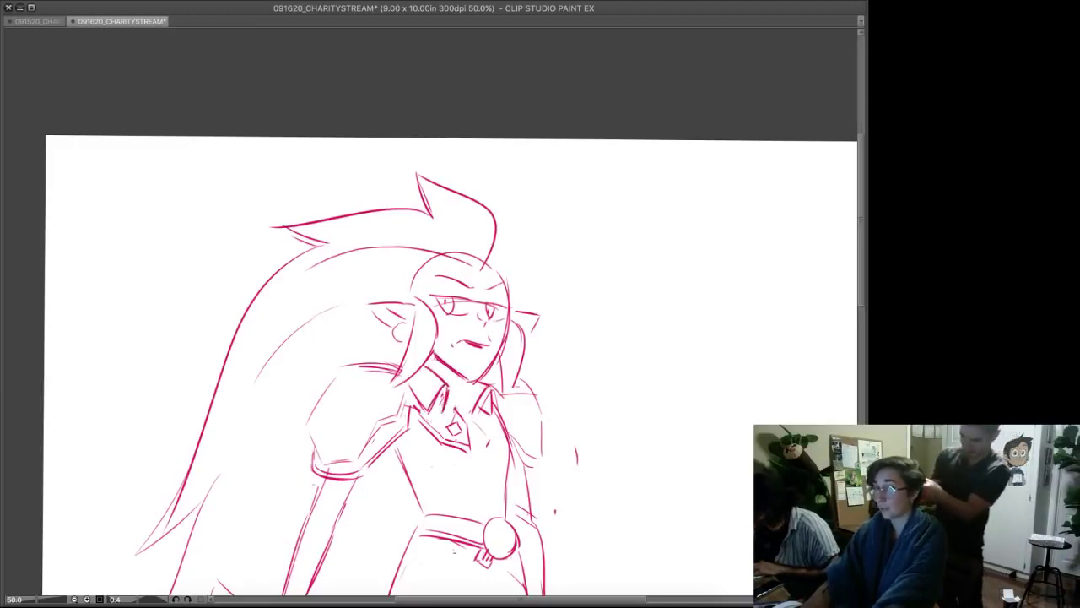
key("super+z")
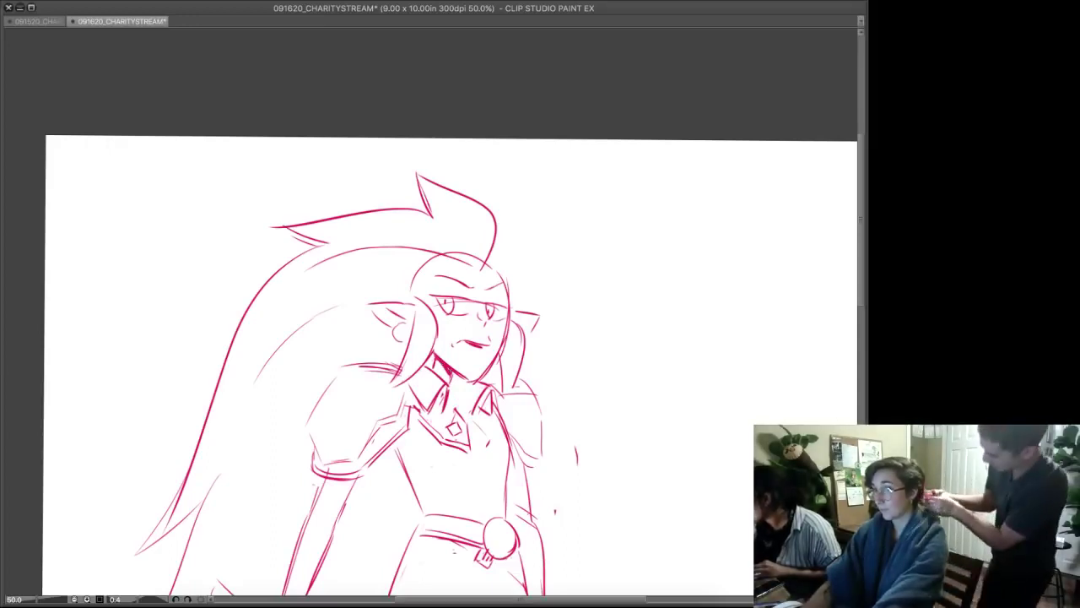
- Add the far lapel with a diamond, the coat's front opening line and a sharper near end of the belt
mouse_move(486, 415)
left_mouse_down()
mouse_move(499, 308)
mouse_move(489, 340)
left_mouse_up()
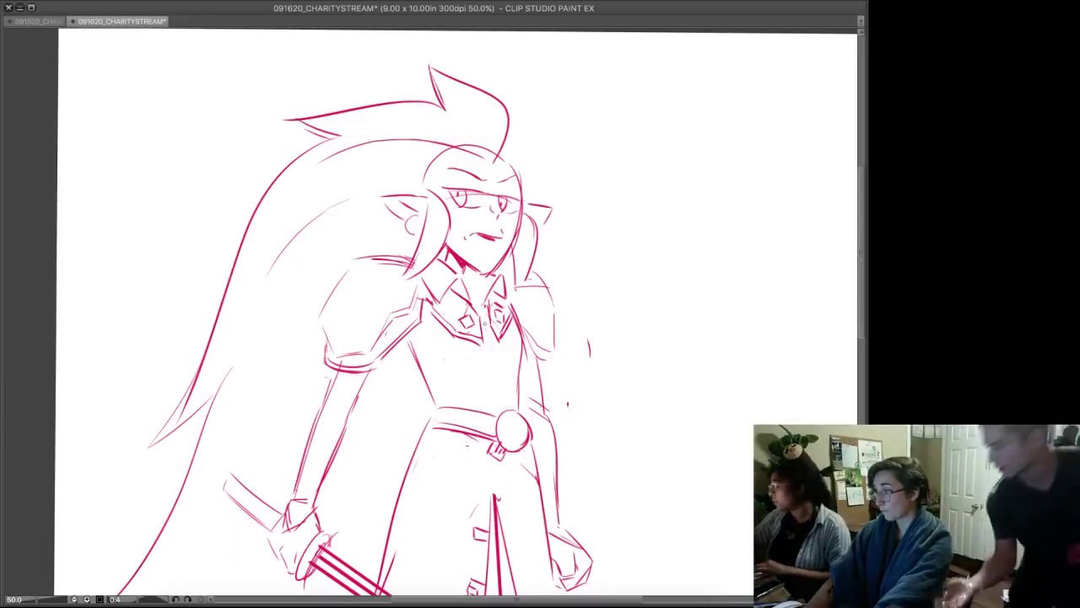
key("e")
left_click_drag(426, 425, 409, 463)
key("p")
left_click_drag(437, 409, 430, 428)
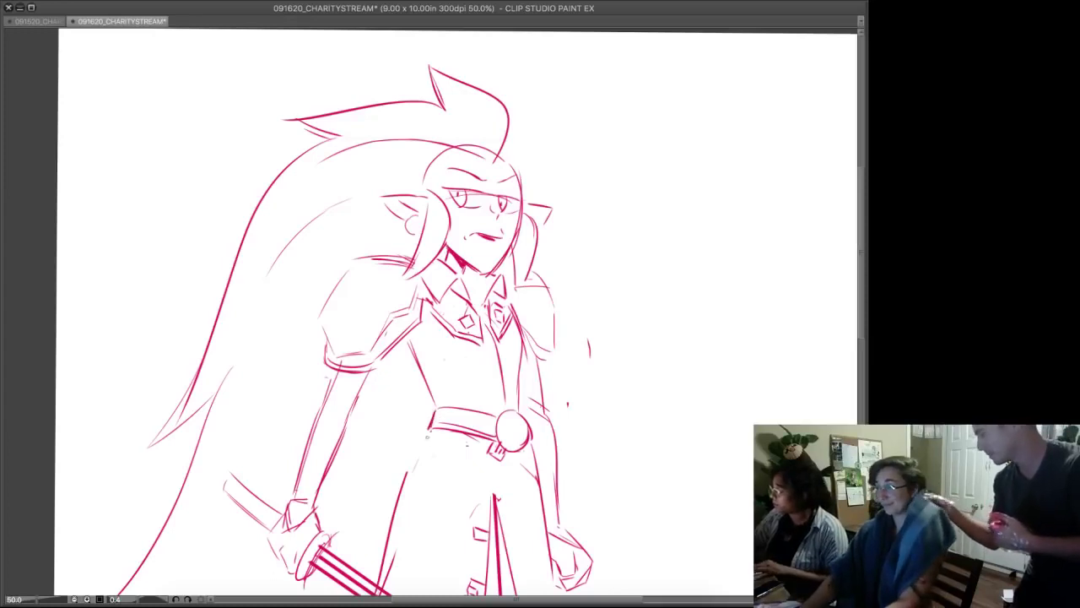
- Reconnect the coat's hip curve to the belt and strengthen the far edge of the torso
scroll(438, 386, "down", 3)
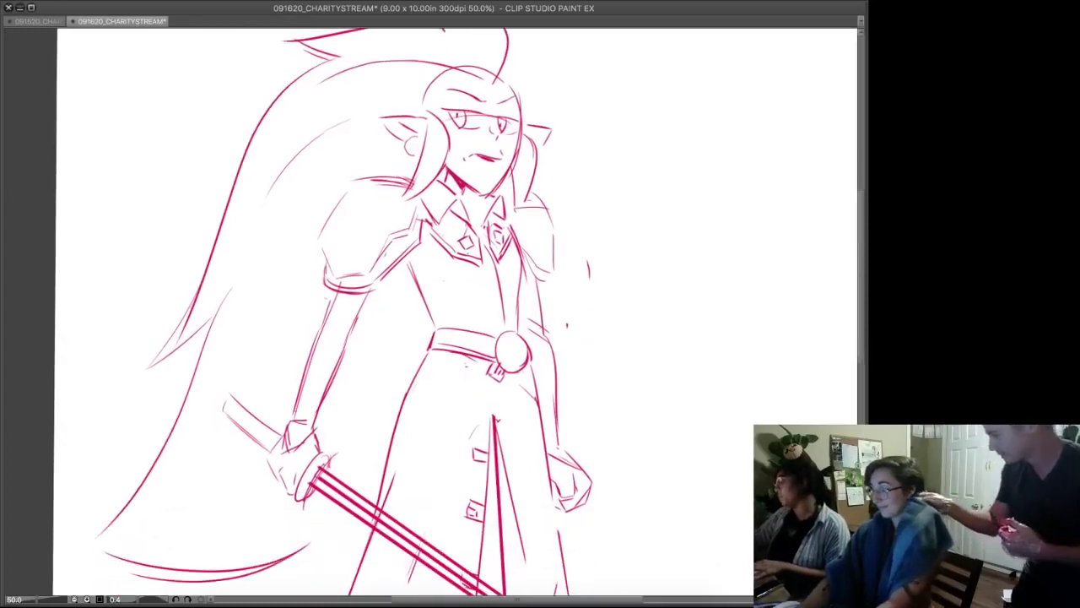
scroll(527, 336, "down", 1)
scroll(529, 355, "up", 4)
mouse_move(526, 426)
left_mouse_down()
mouse_move(525, 407)
mouse_move(525, 439)
left_mouse_up()
key("p")
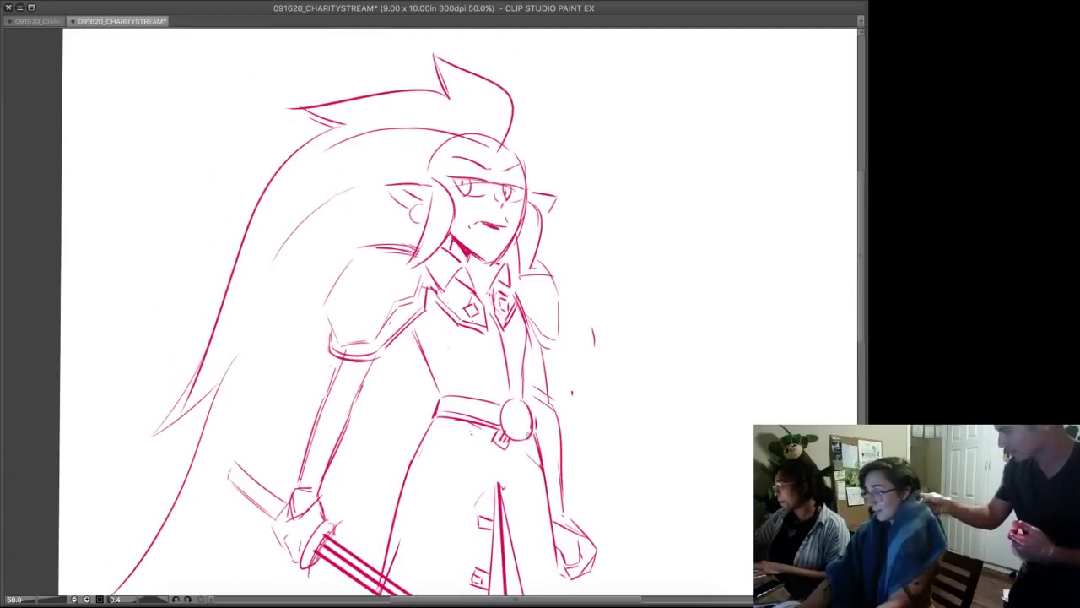
left_click_drag(522, 295, 523, 405)
scroll(523, 405, "up", 3)
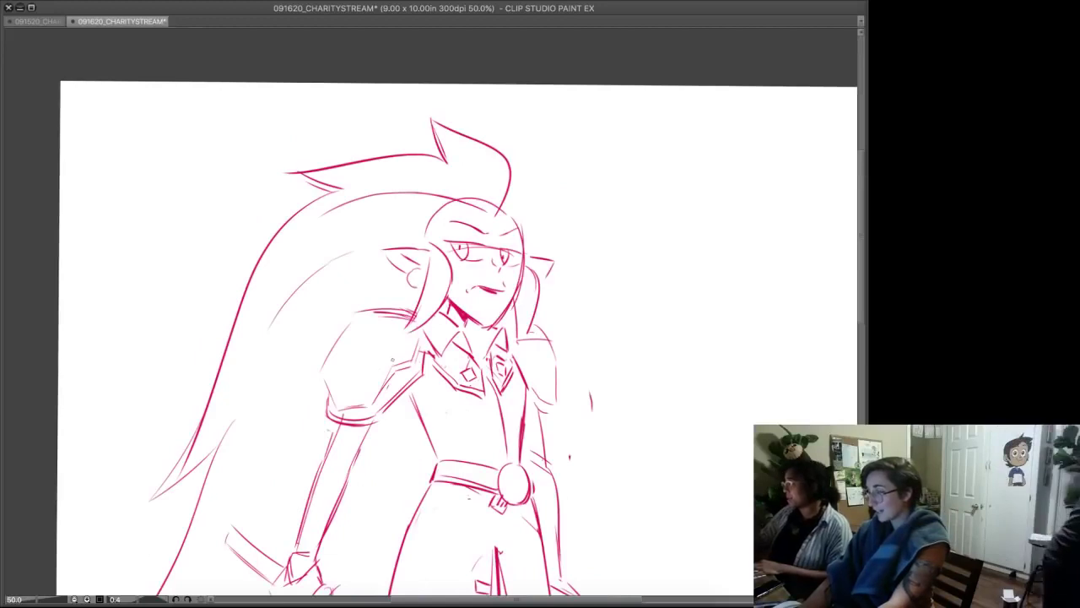
- Reshape the near puffed sleeve with a bold rounded outline, a darker cuff band and a single curved top edge
mouse_move(391, 373)
left_mouse_down()
mouse_move(369, 409)
mouse_move(328, 400)
mouse_move(370, 402)
mouse_move(418, 344)
mouse_move(395, 313)
mouse_move(355, 315)
mouse_move(324, 369)
left_mouse_up()
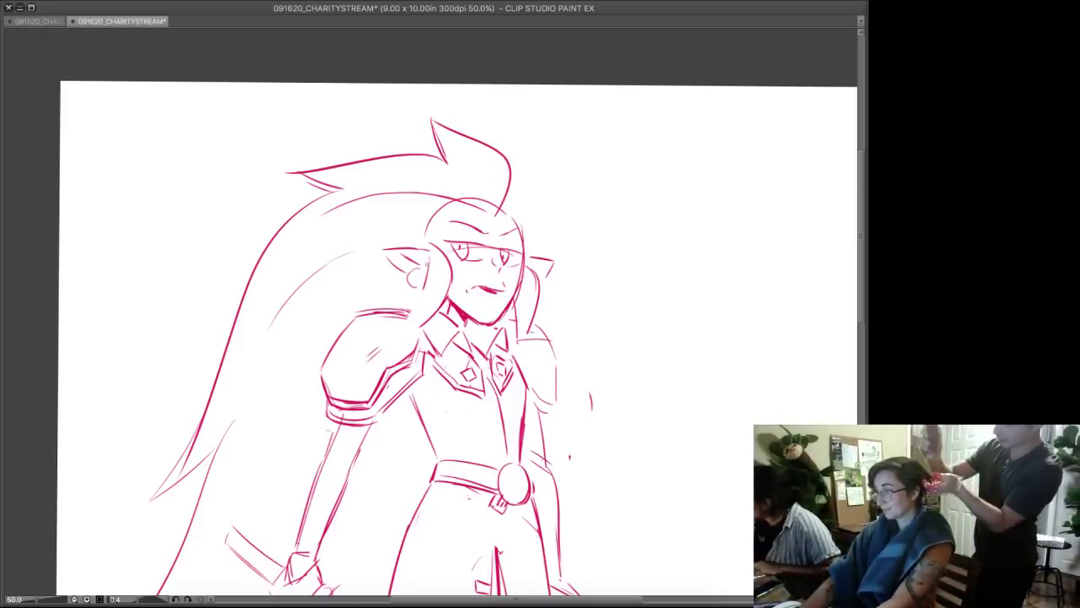
left_click_drag(361, 314, 414, 311)
key("ctrl+z")
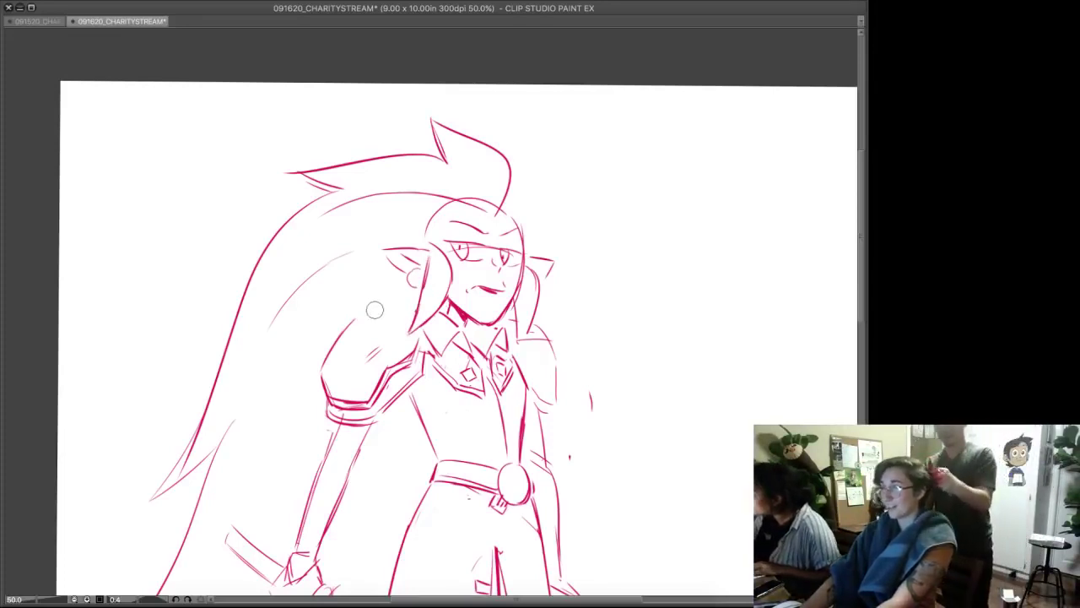
left_click_drag(356, 317, 406, 313)
key("ctrl+z")
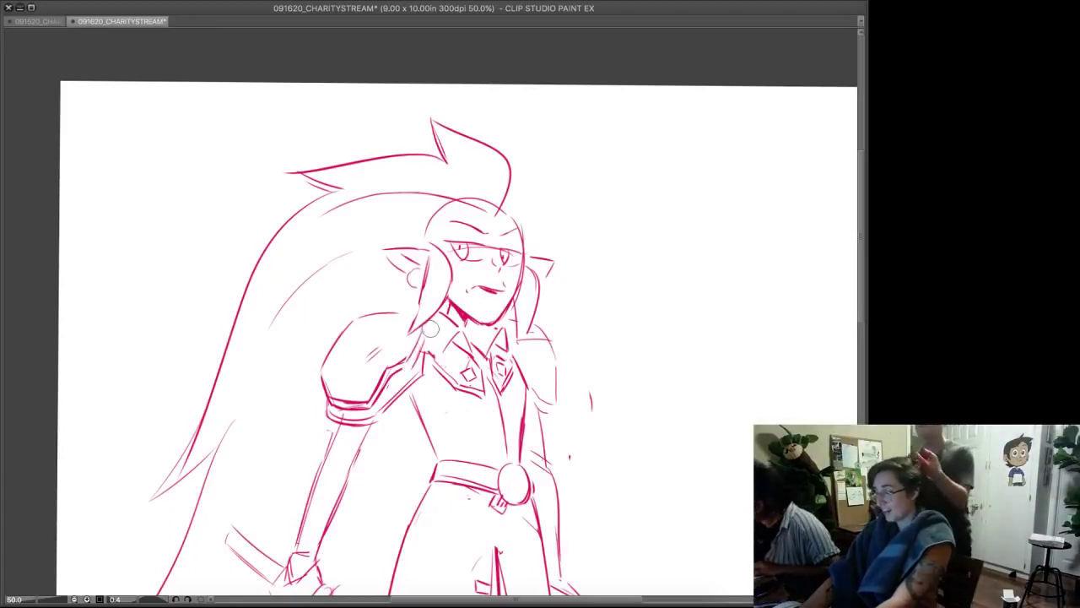
key("ctrl+t")
left_click_drag(497, 553, 511, 576)
key("ctrl+z")
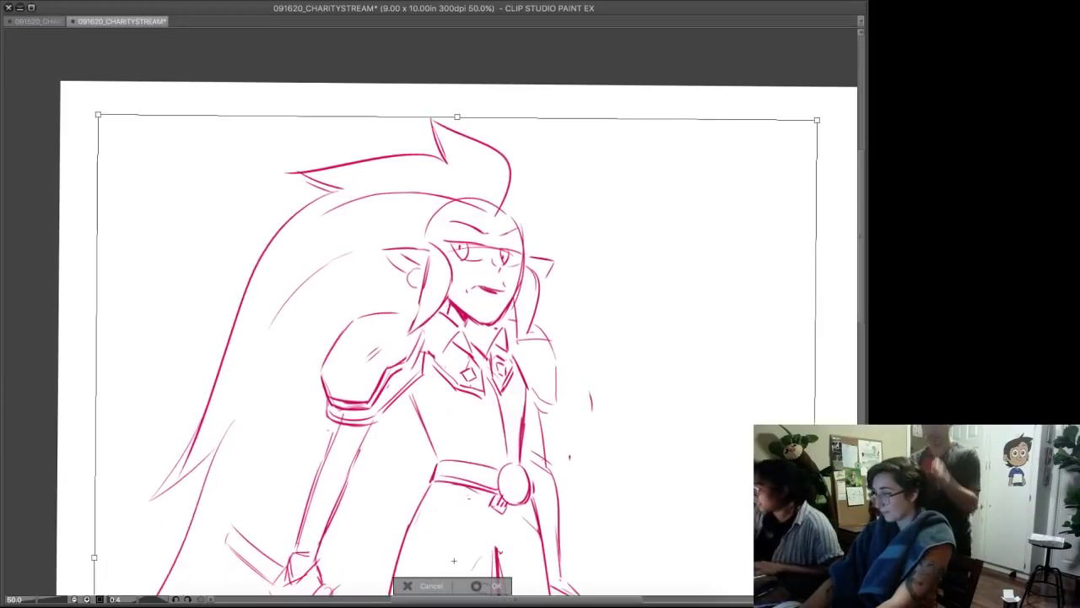
key("Return")
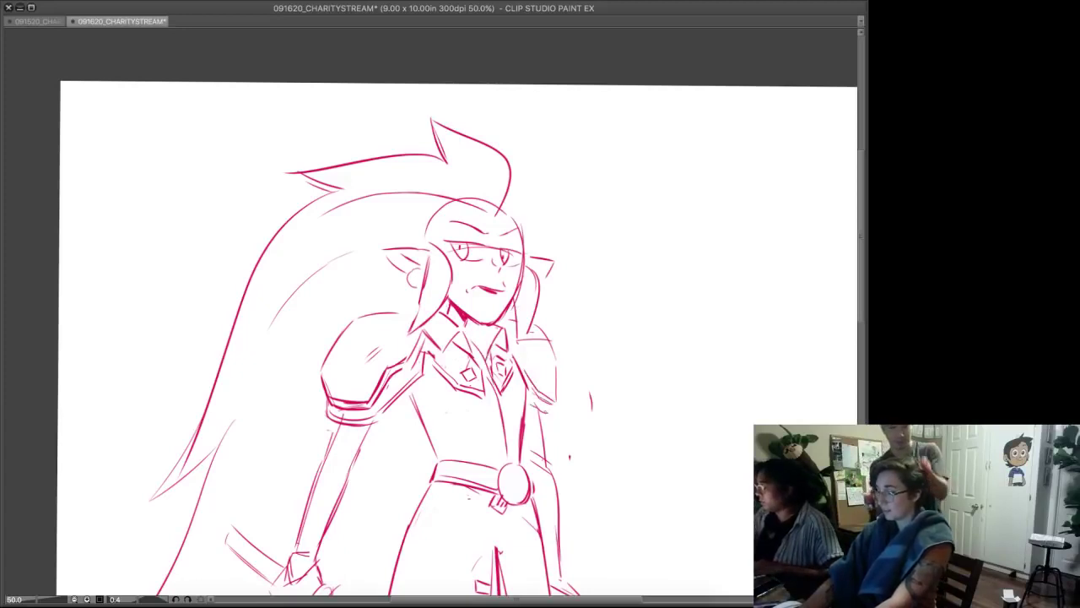
- Extend the coat skirt's front slit up to the belt buckle and add another small clasp just above the blade
scroll(455, 337, "down", 2)
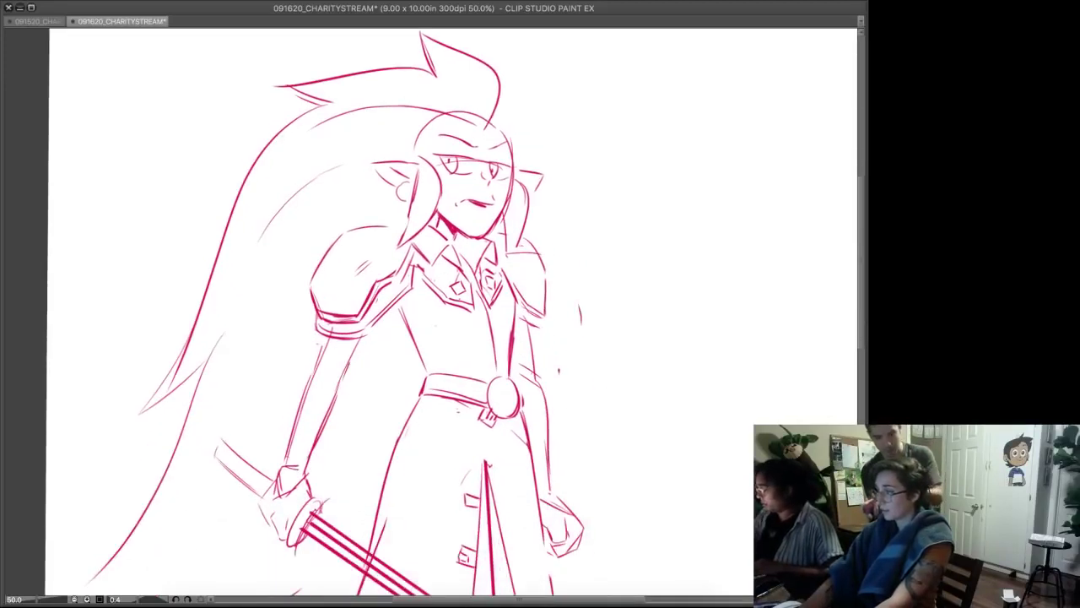
scroll(455, 313, "down", 1)
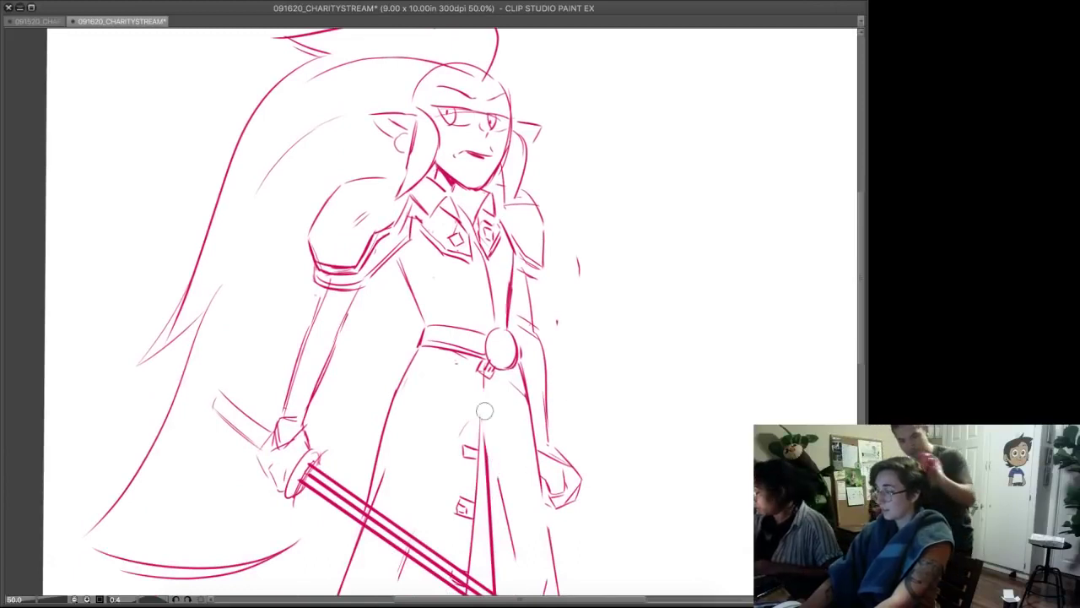
scroll(479, 427, "down", 2)
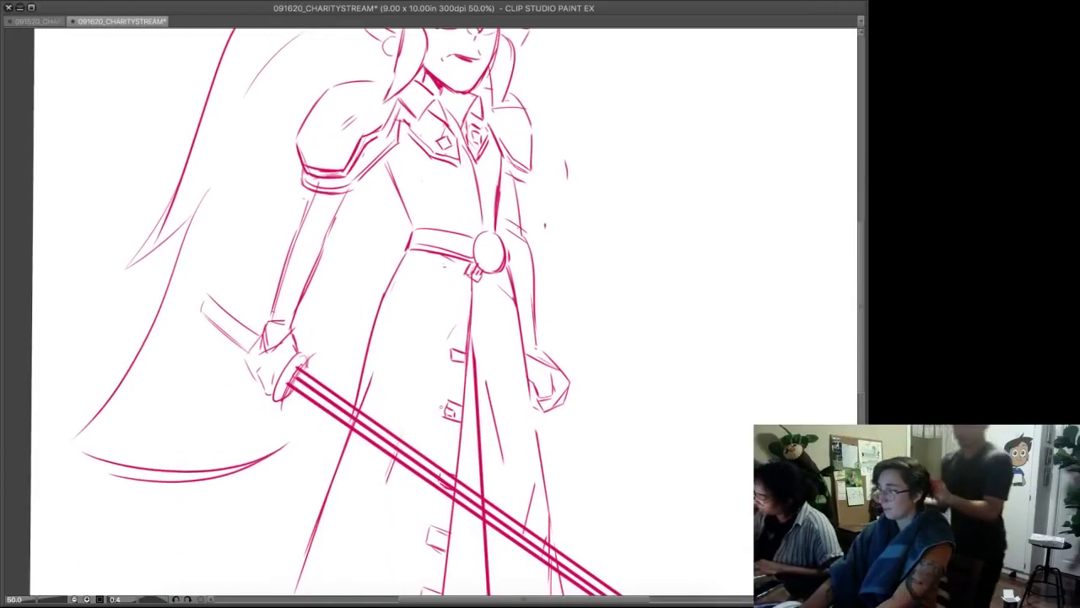
left_click_drag(454, 451, 456, 449)
left_click_drag(446, 460, 455, 463)
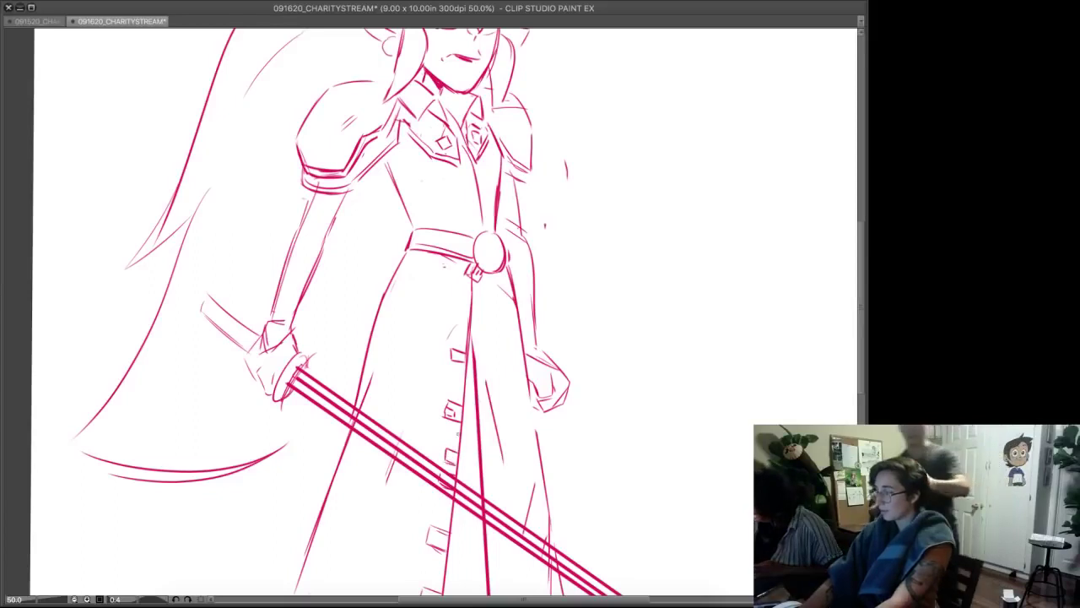
- Erase the second clasp on the coat's front edge and redraw it as a plain open box
key("e")
left_click_drag(450, 396, 444, 424)
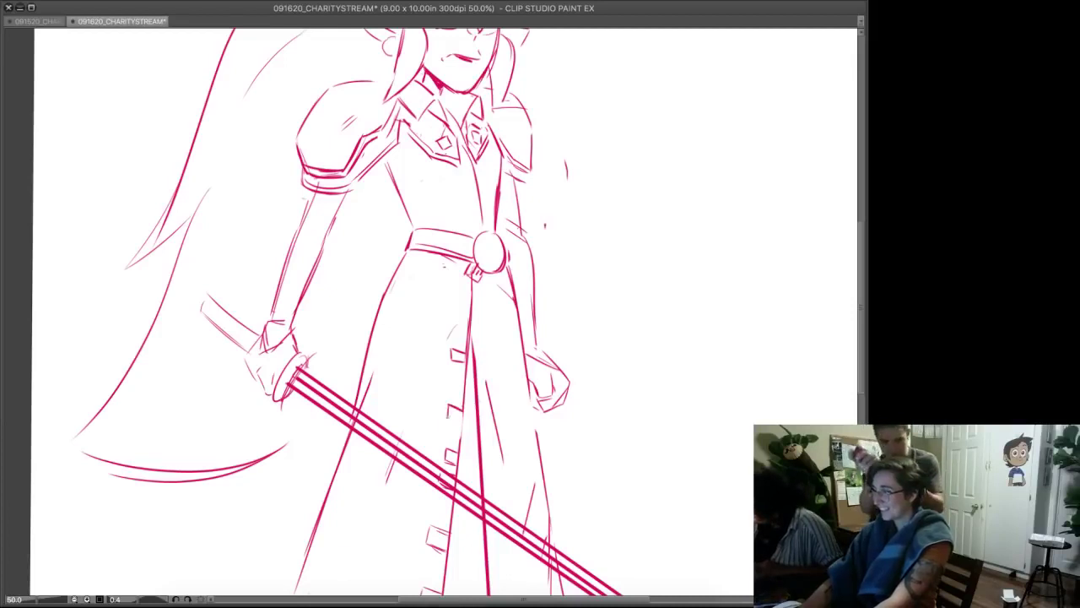
left_click_drag(463, 416, 459, 470)
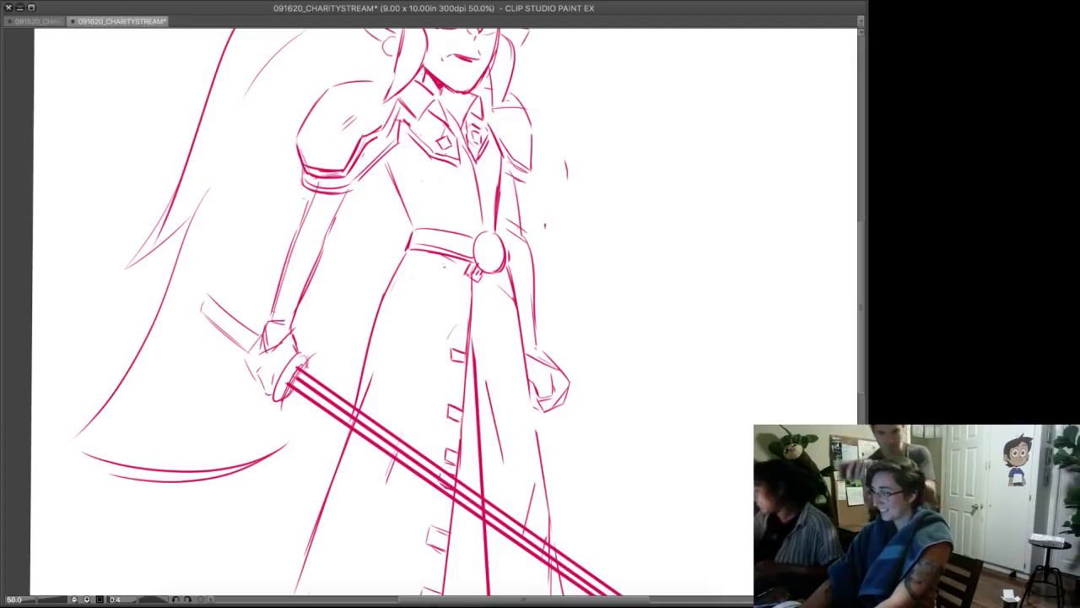
- Erase the clasps below the sword, redraw the coat's front edge down to the hem and add one clasp back
left_click_drag(473, 422, 465, 246)
left_click_drag(418, 374, 426, 466)
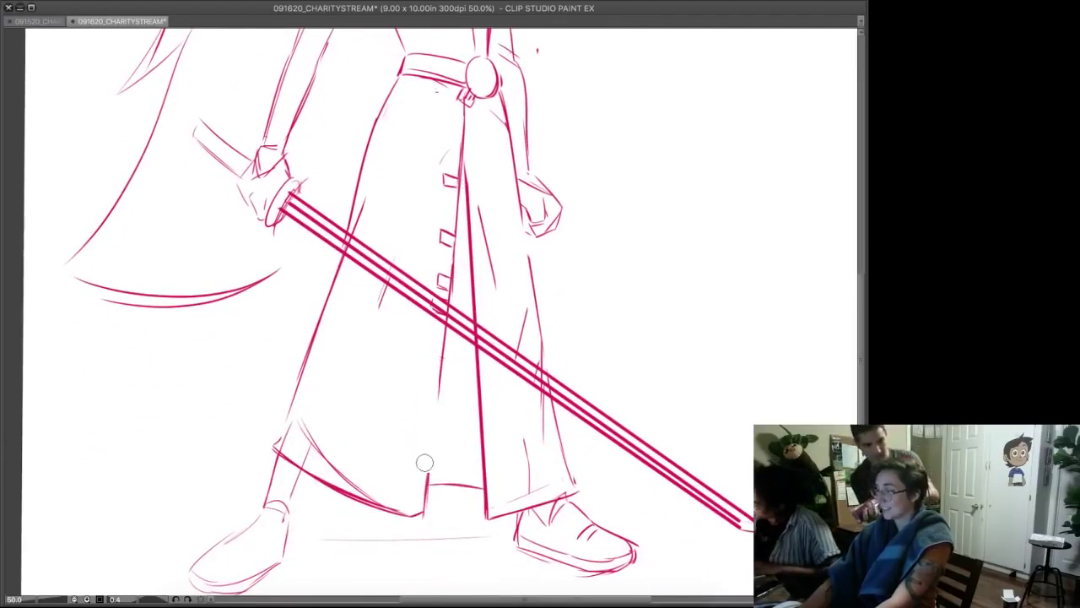
left_click_drag(443, 358, 427, 477)
left_click_drag(432, 439, 424, 515)
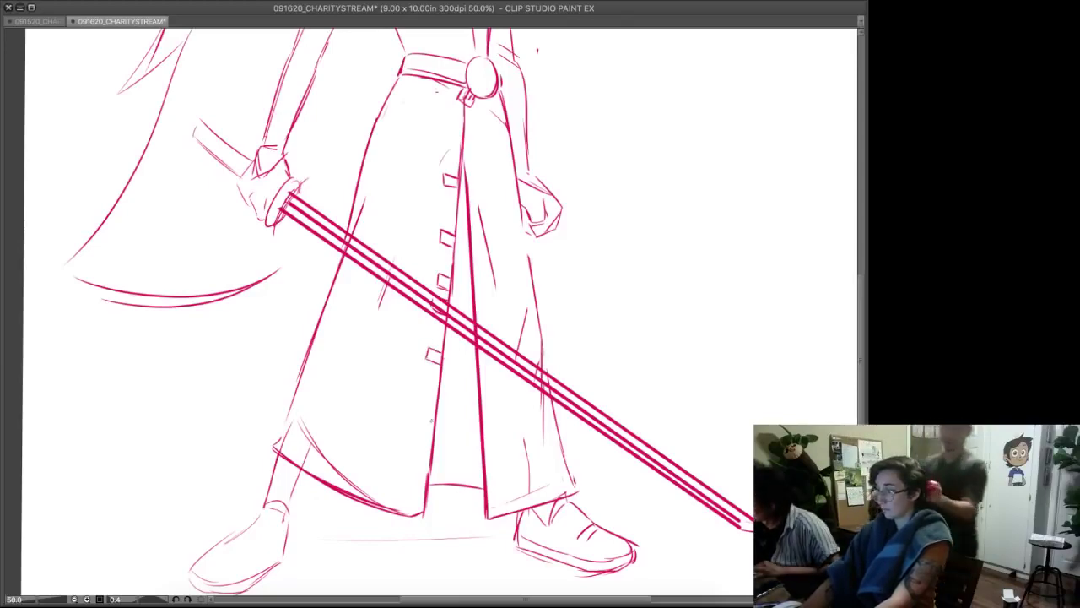
- Draw a hair curve behind the far side of the face and refine the far eye, brow, nose and mouth
mouse_move(422, 407)
left_mouse_down()
mouse_move(434, 424)
mouse_move(435, 411)
left_mouse_up()
mouse_move(421, 31)
left_mouse_down()
mouse_move(395, 170)
mouse_move(382, 360)
left_mouse_up()
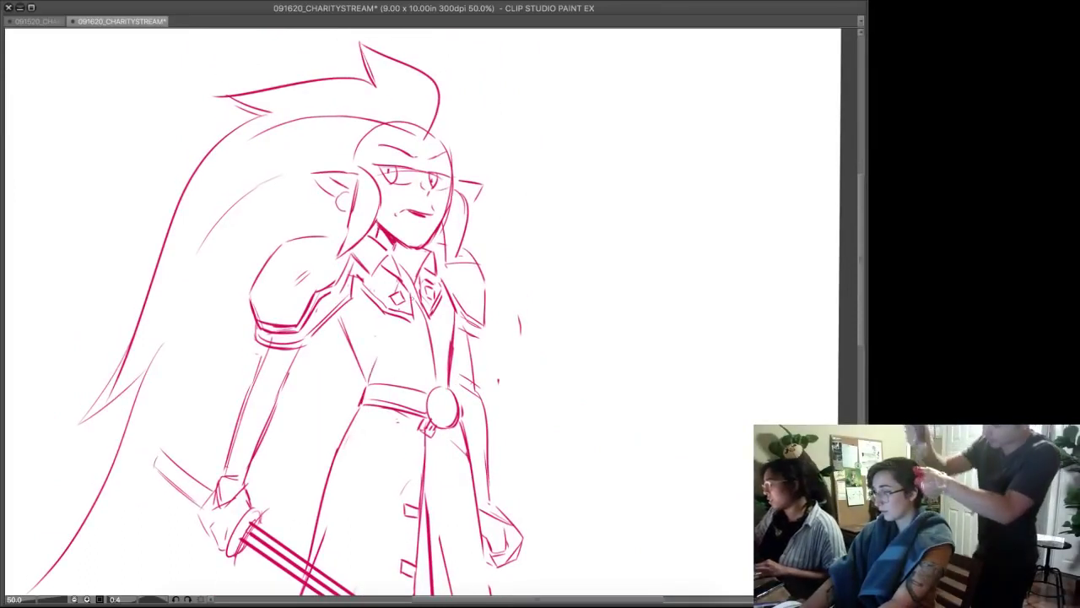
scroll(287, 312, "down", 5)
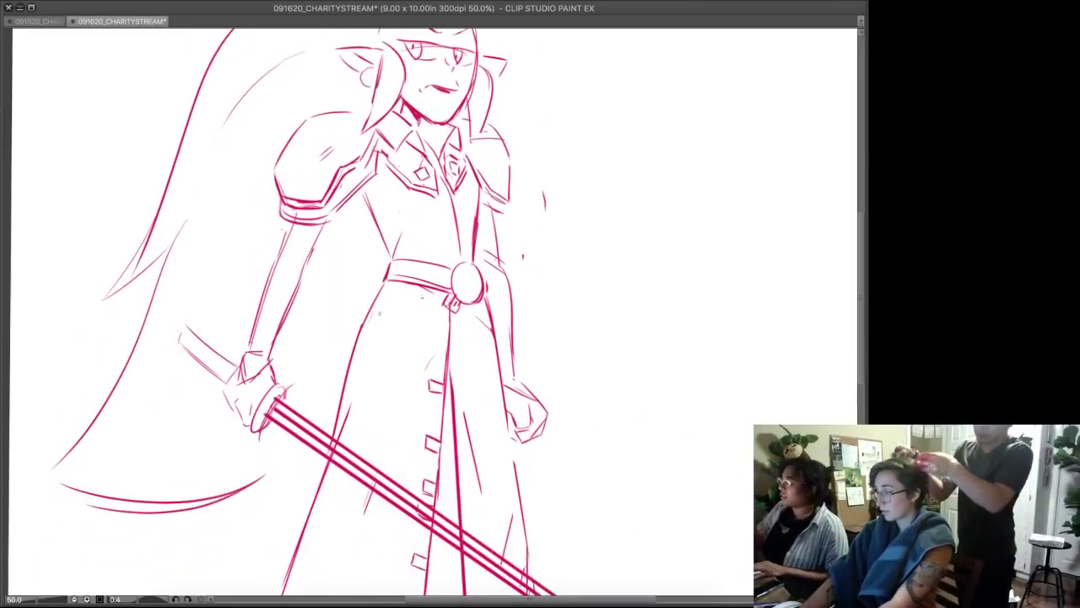
left_click_drag(345, 399, 326, 421)
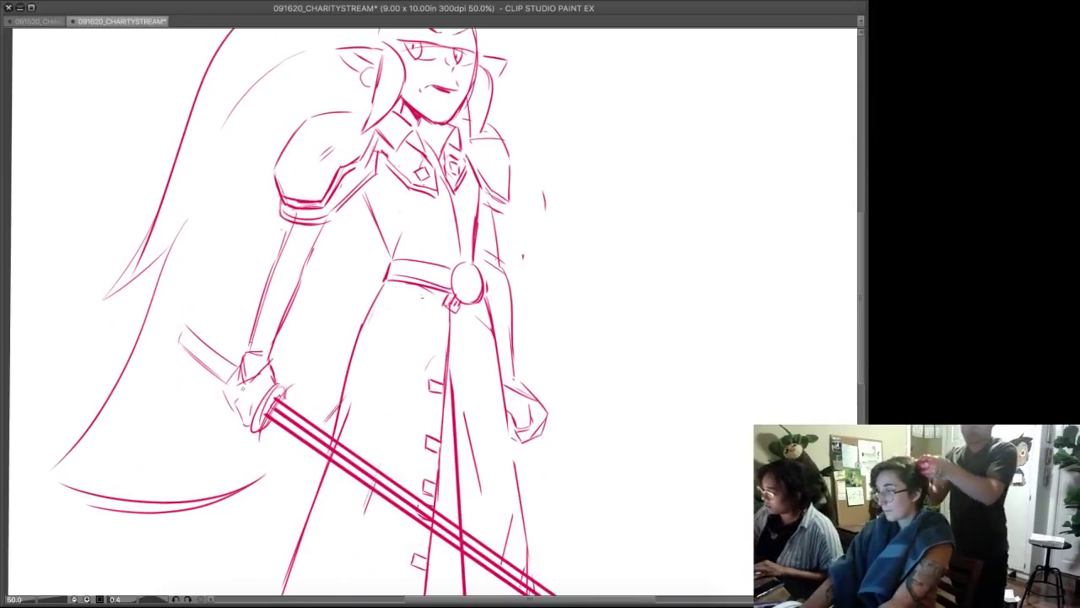
scroll(422, 338, "up", 5)
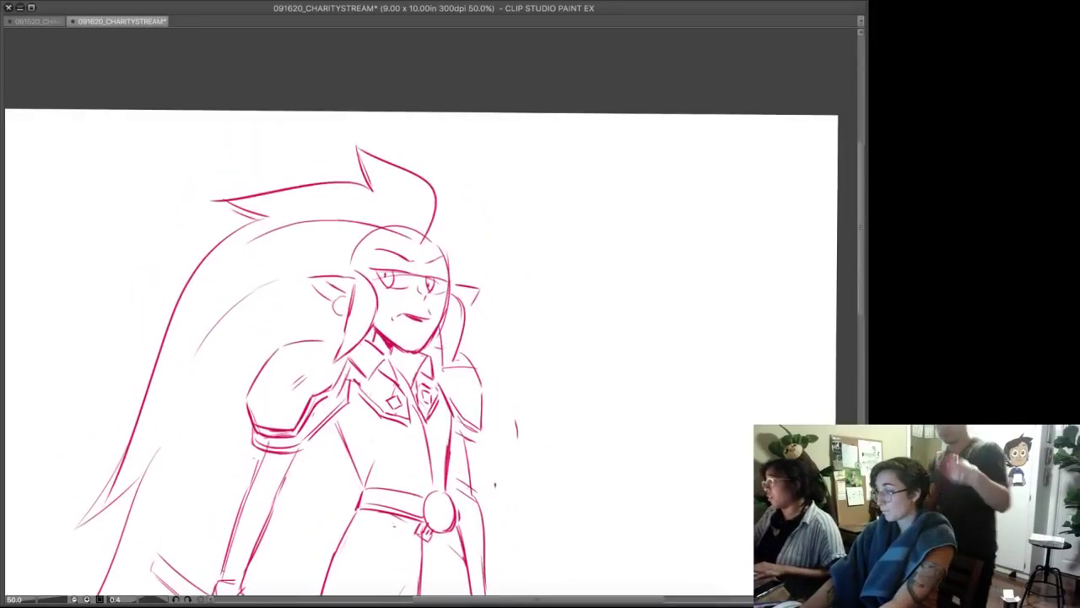
left_click_drag(461, 257, 461, 285)
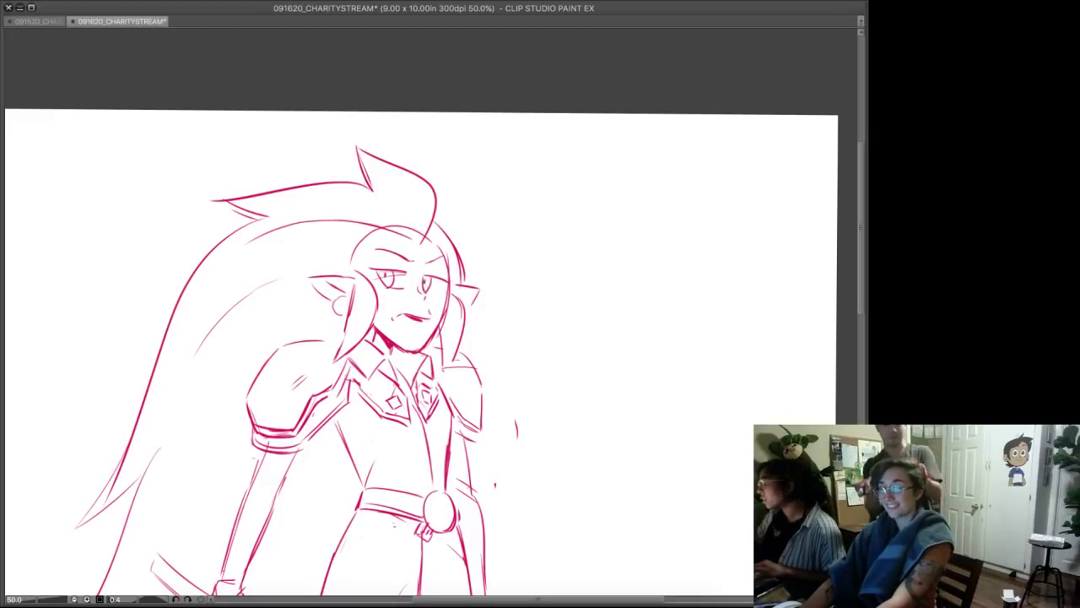
scroll(454, 266, "up", 1)
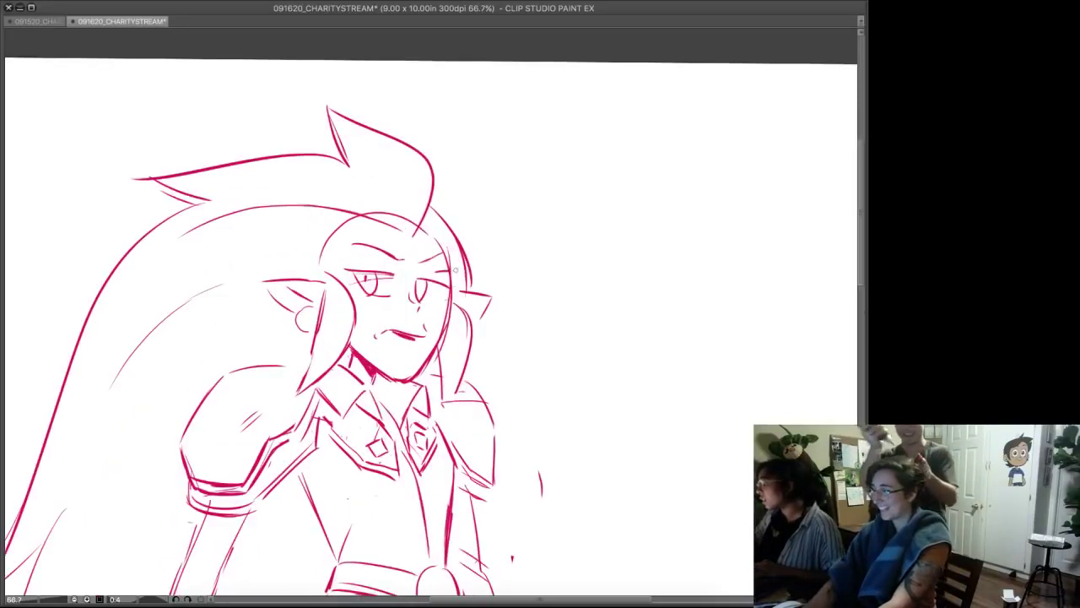
key("ctrl+z")
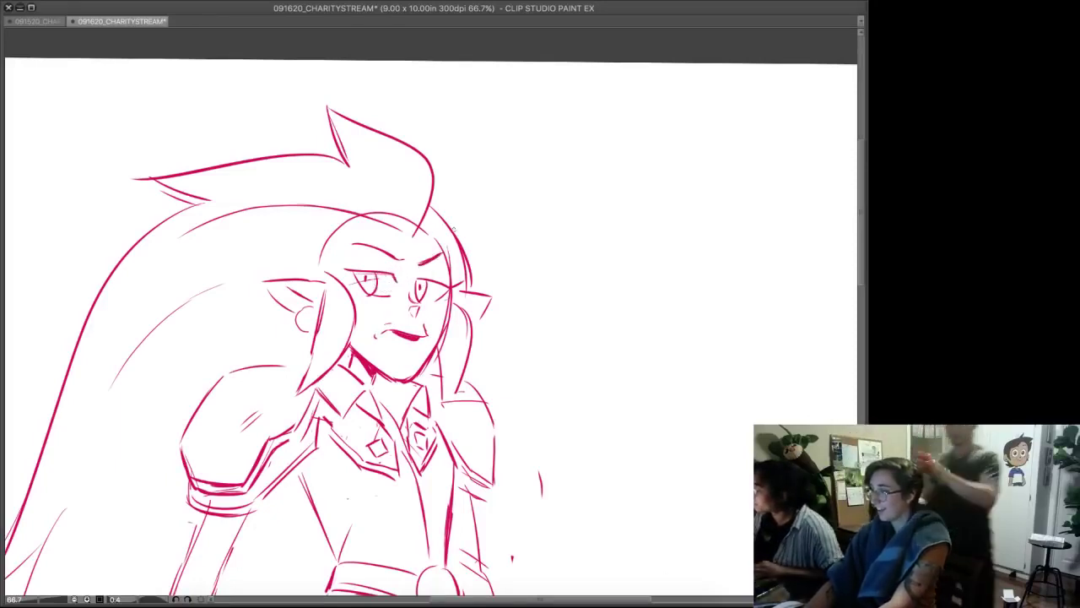
- Erase the sword arm's wrist and redraw it with a pointed cuff, adding finger lines to the gripping hand
left_click_drag(473, 380, 510, 79)
left_click_drag(346, 186, 344, 254)
left_click_drag(194, 447, 190, 441)
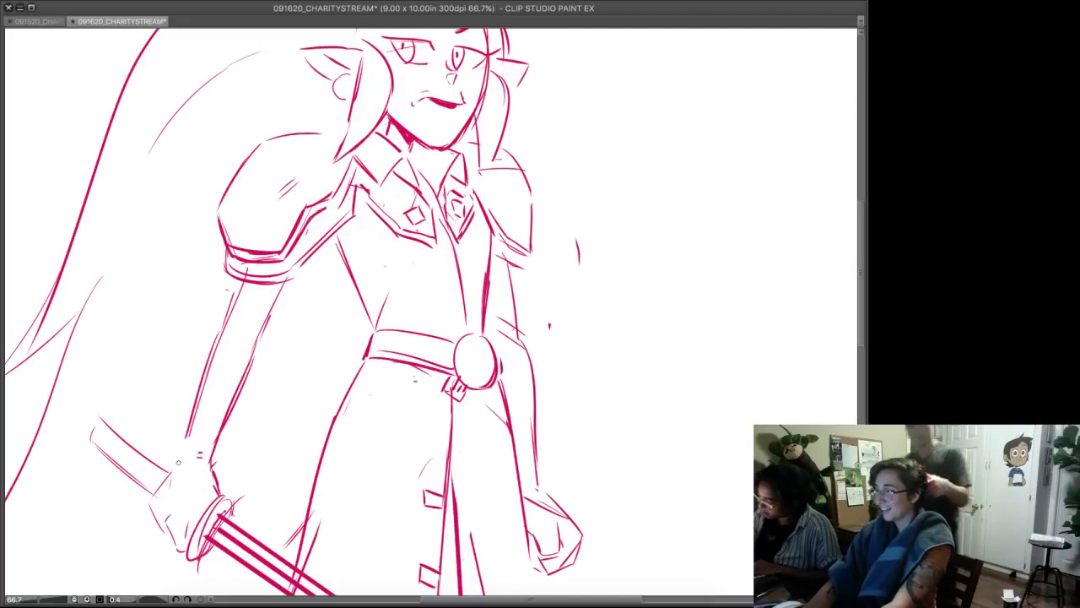
left_click_drag(182, 491, 214, 476)
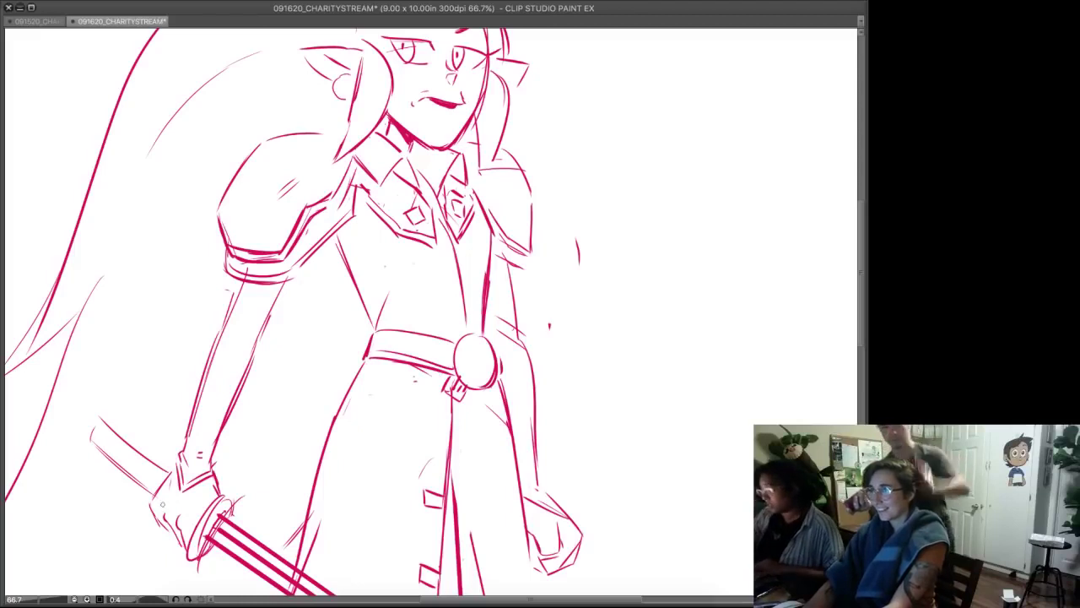
left_click_drag(158, 513, 173, 534)
- Close off the end of the sword's grip and add a row of small diamonds along it
left_click_drag(92, 449, 102, 417)
key("super+z")
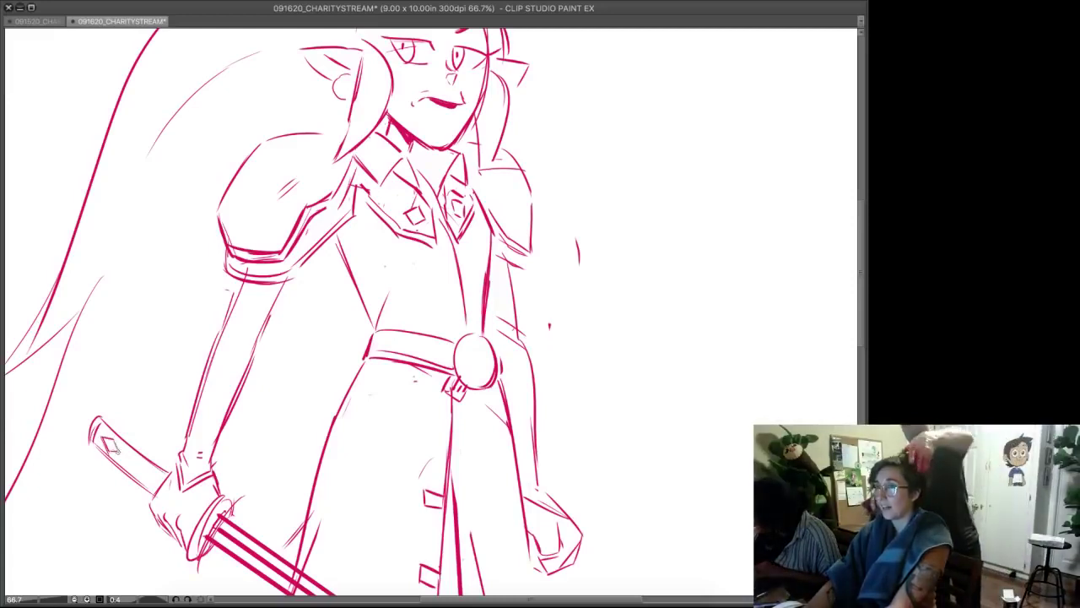
left_click_drag(122, 457, 162, 491)
- Erase the overlapping curves at the crown and redraw the hairline as a single arc across the forehead
mouse_move(405, 211)
left_mouse_down()
mouse_move(386, 400)
mouse_move(431, 534)
left_mouse_up()
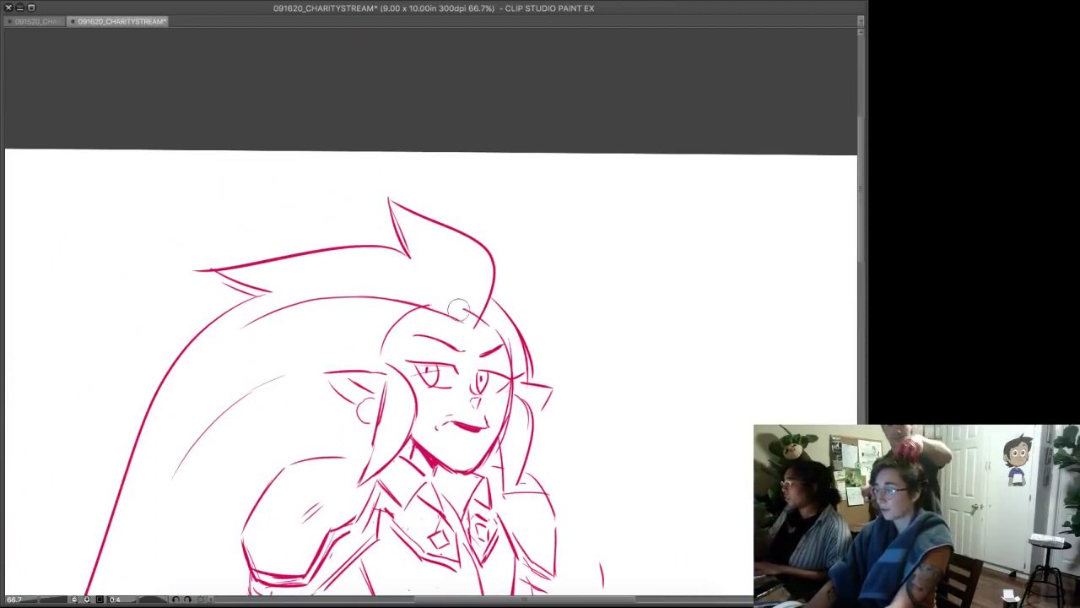
key("ctrl+z")
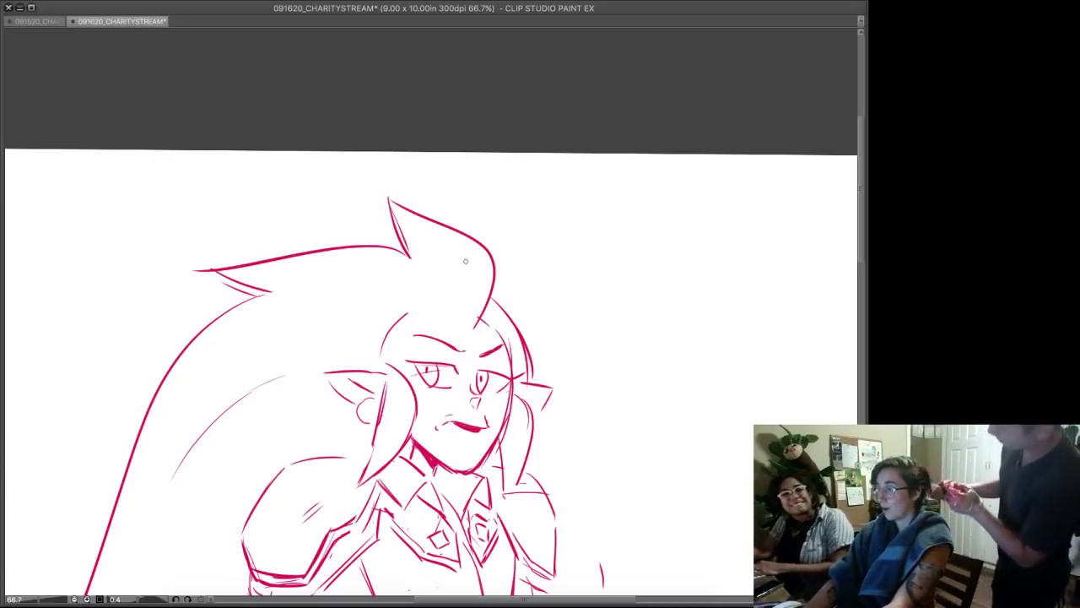
mouse_move(473, 329)
left_mouse_down()
mouse_move(335, 312)
mouse_move(437, 255)
mouse_move(424, 299)
mouse_move(460, 323)
left_mouse_up()
key("ctrl+z")
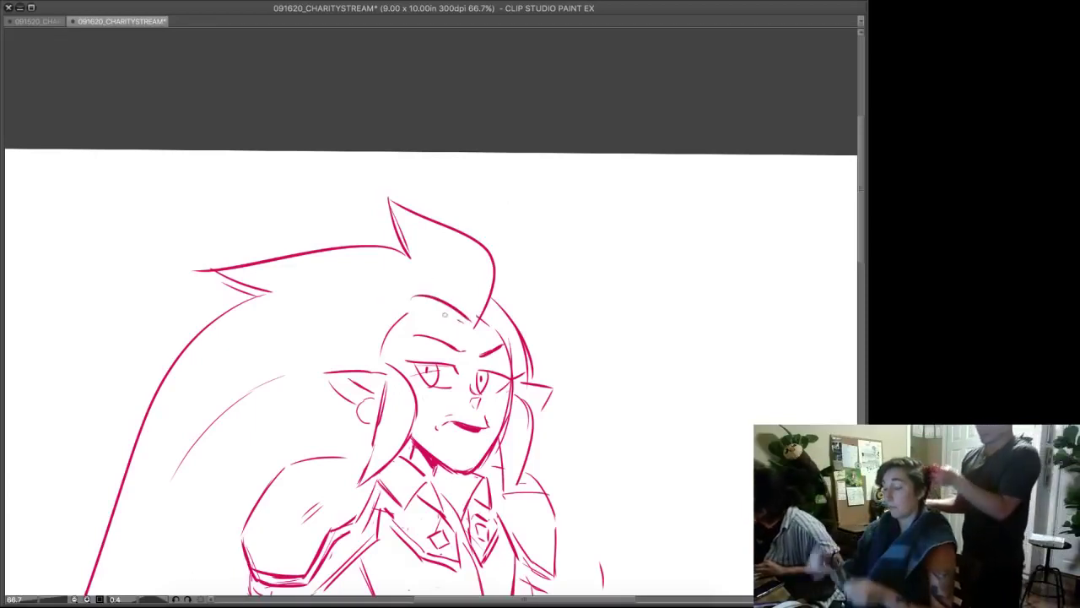
key("e")
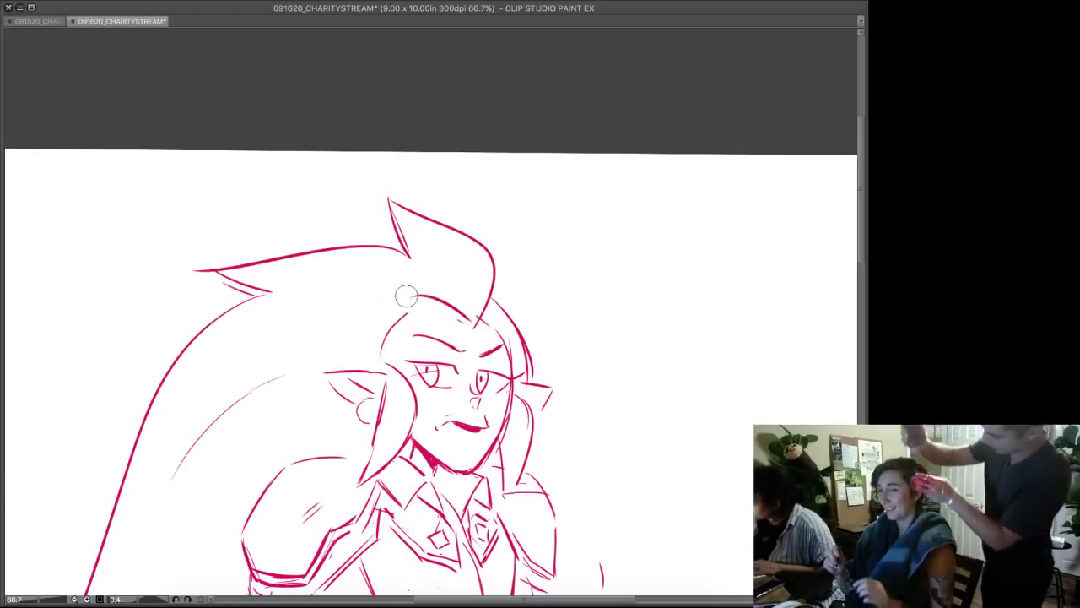
left_click_drag(409, 296, 458, 319)
key("p")
mouse_move(403, 297)
left_mouse_down()
mouse_move(462, 313)
mouse_move(472, 329)
left_mouse_up()
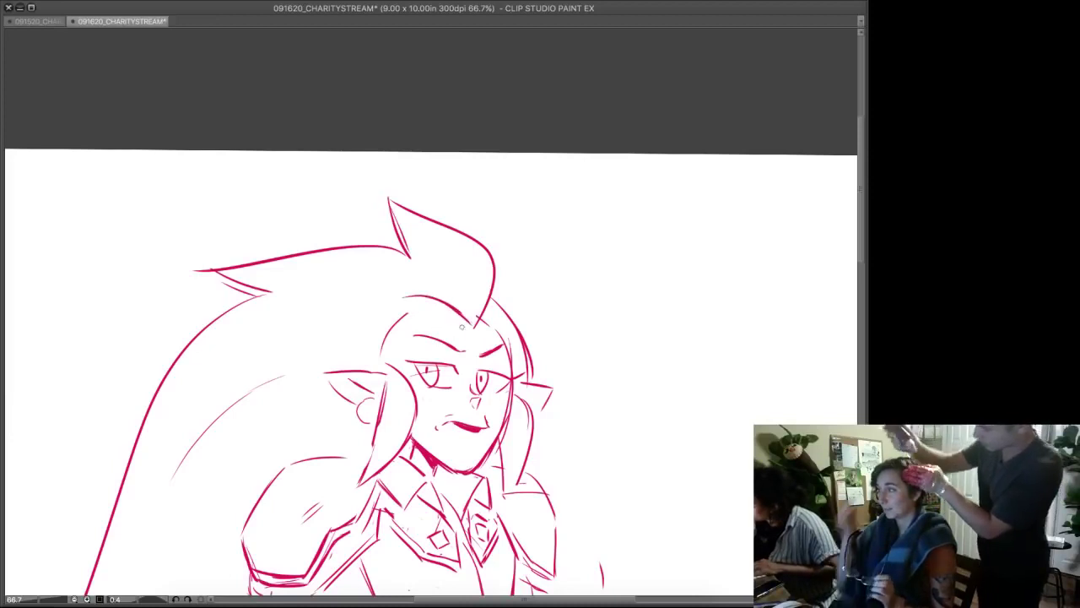
left_click_drag(401, 311, 451, 319)
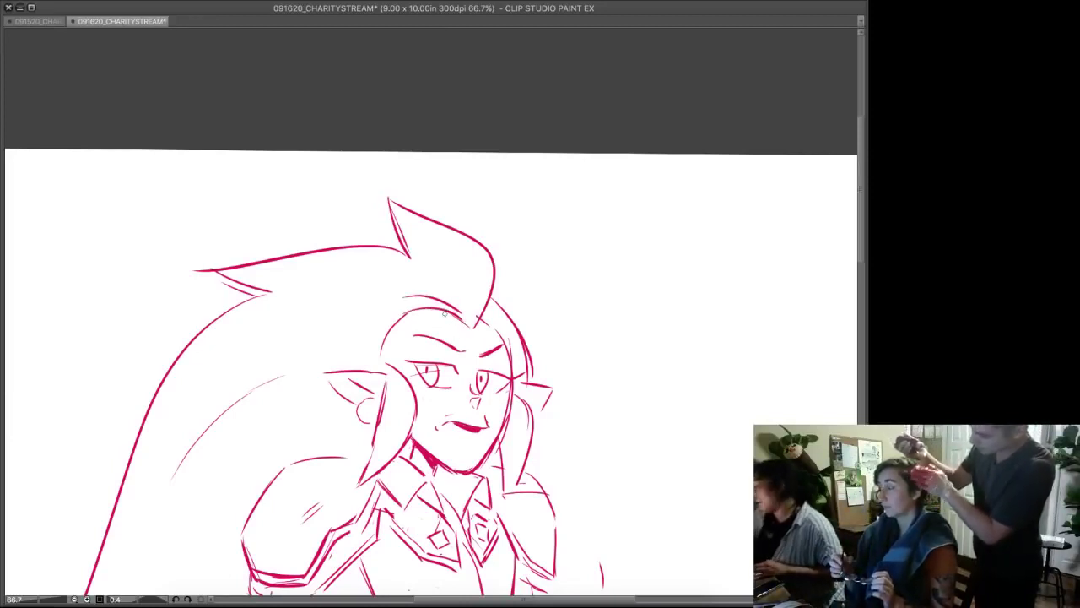
key("ctrl+z")
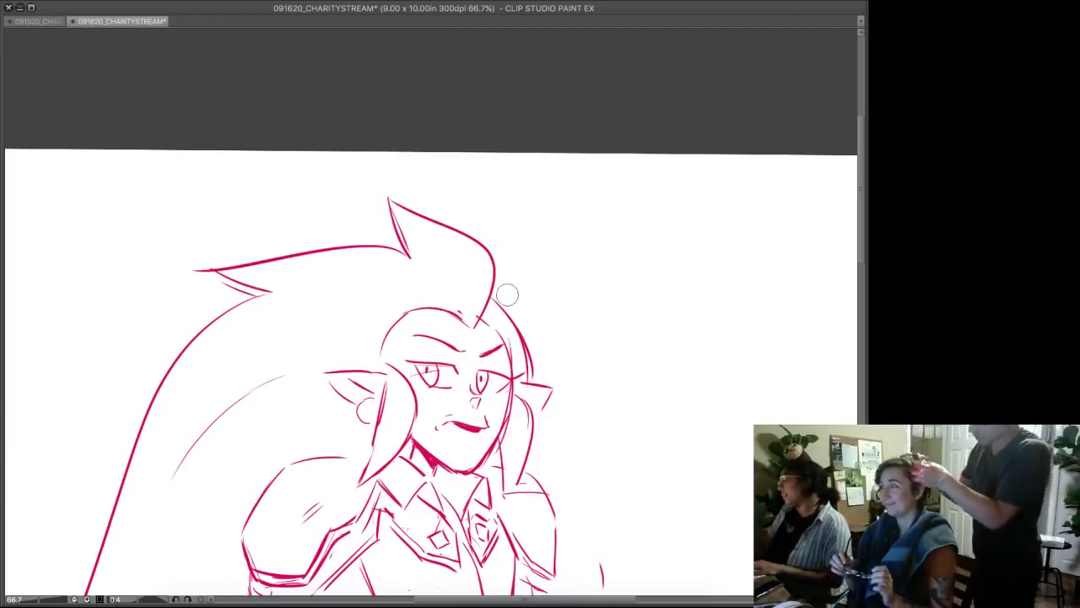
- Redraw the inner hair strands sweeping back from the forehead's peak
left_click_drag(472, 328, 342, 318)
left_click_drag(413, 310, 301, 339)
mouse_move(397, 389)
left_mouse_down()
mouse_move(412, 319)
mouse_move(383, 397)
left_mouse_up()
left_click_drag(517, 381, 519, 433)
left_click_drag(550, 540, 573, 422)
- Scale the whole figure sketch down slightly, recentre it on the page and clear the selection
key("ctrl+plus")
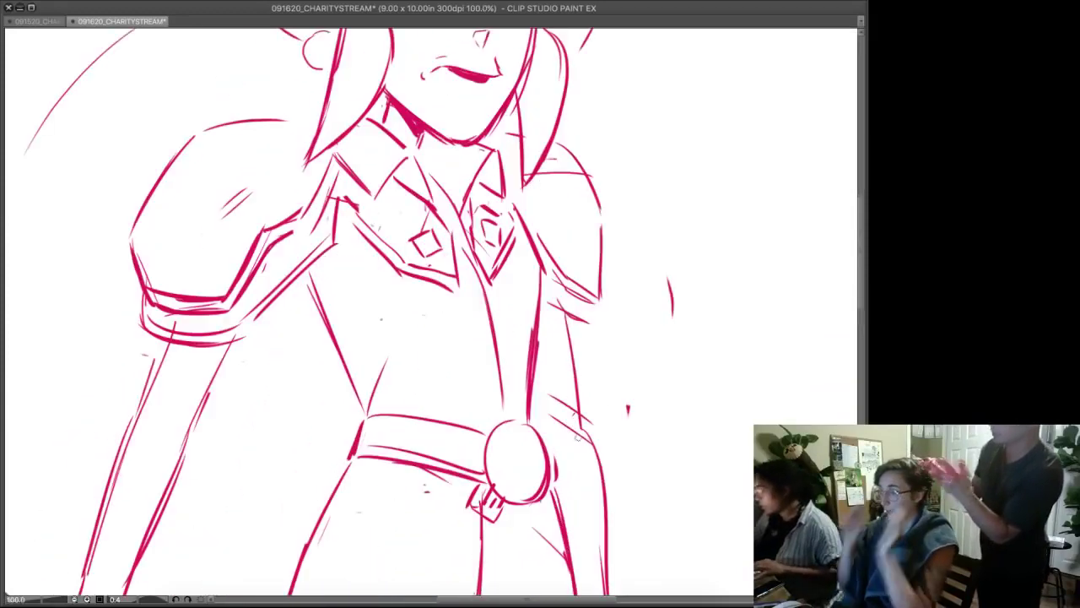
scroll(585, 488, "down", 6)
left_click_drag(614, 460, 573, 381)
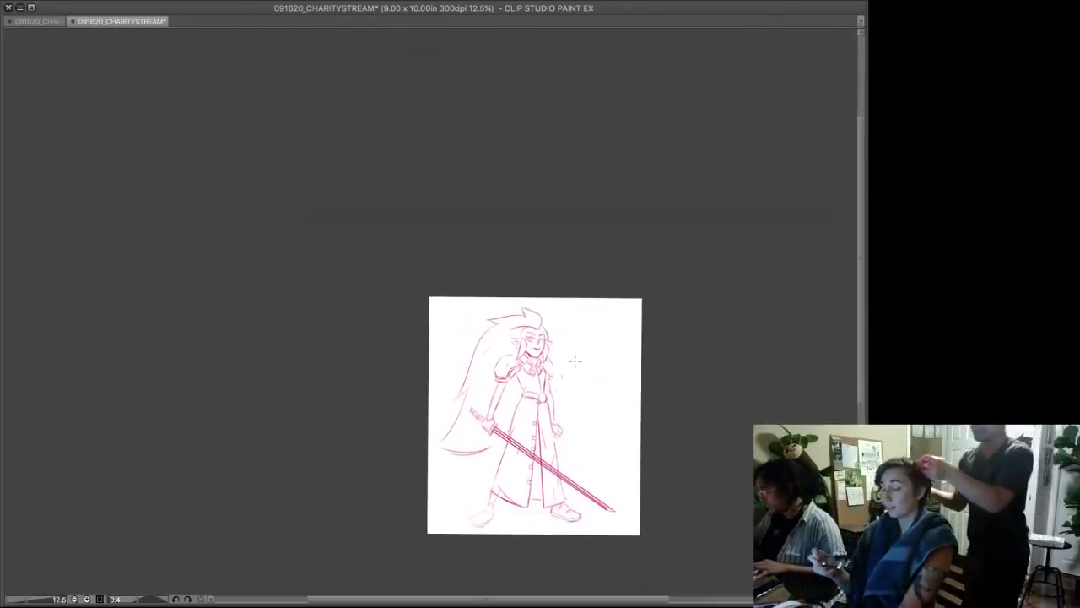
key("ctrl+a")
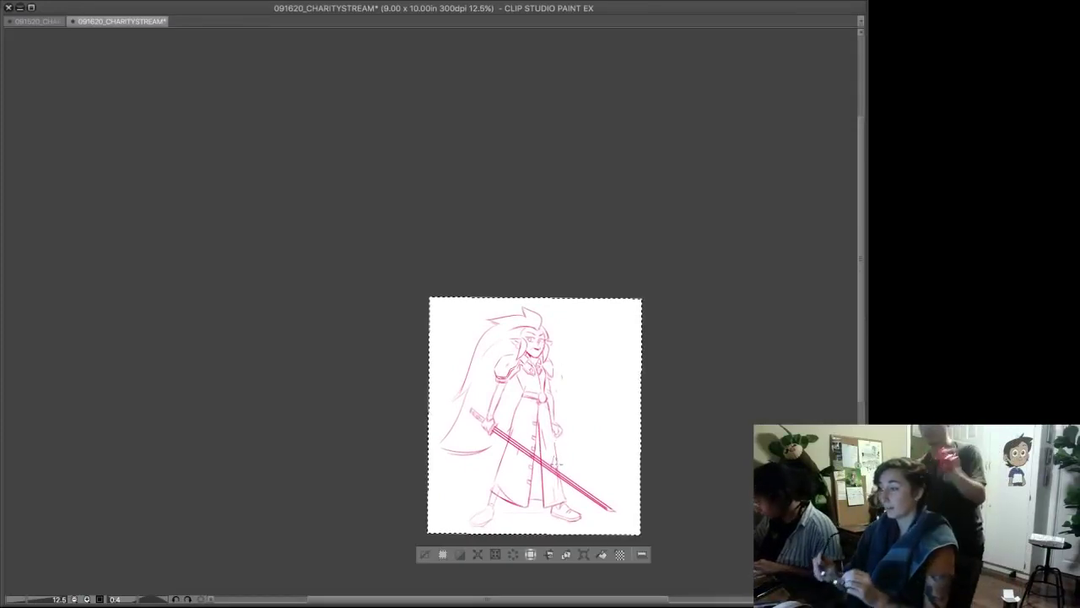
key("ctrl+t")
left_click_drag(534, 415, 545, 412)
left_click_drag(652, 295, 634, 314)
left_click_drag(535, 421, 539, 412)
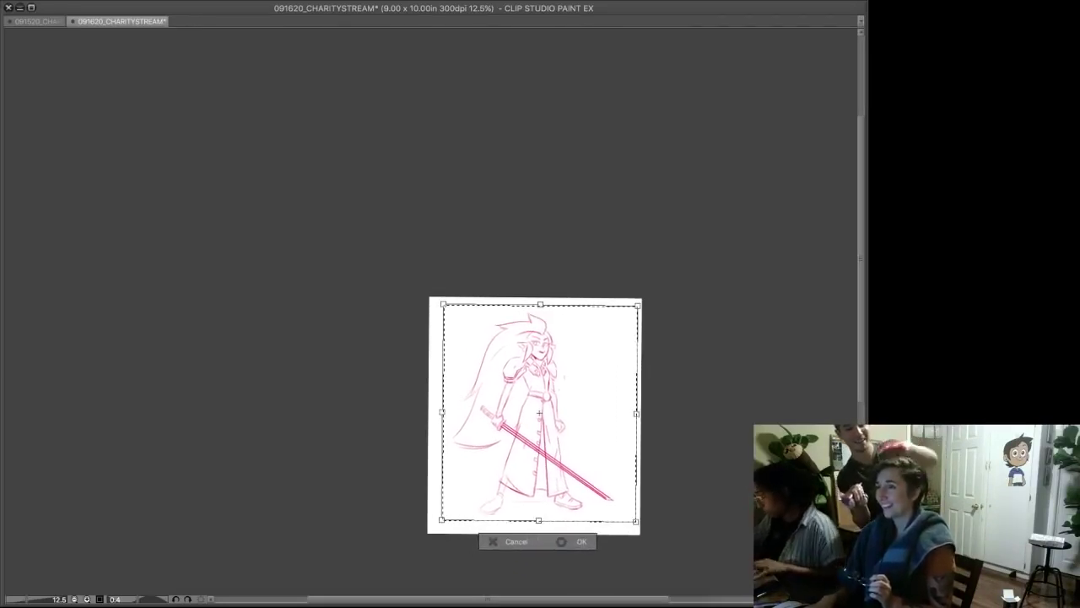
scroll(549, 412, "up", 2)
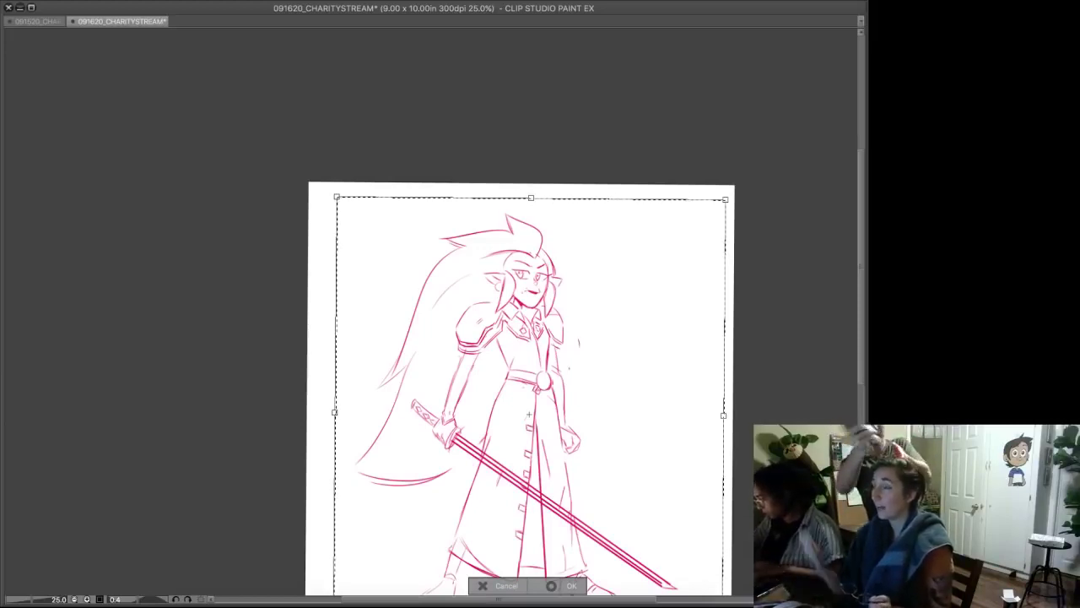
key("Return")
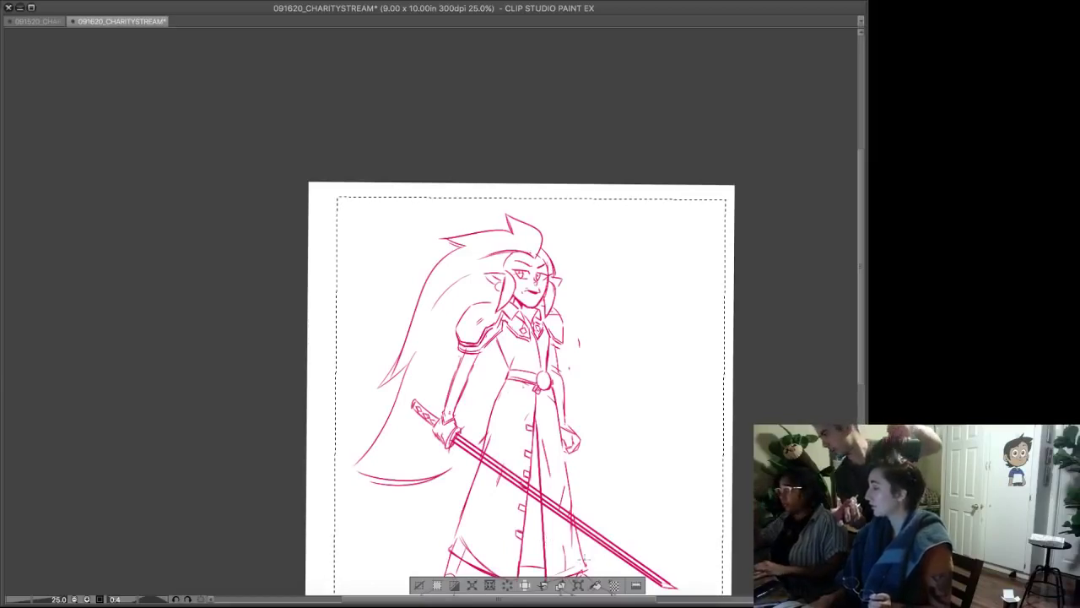
left_click(430, 582)
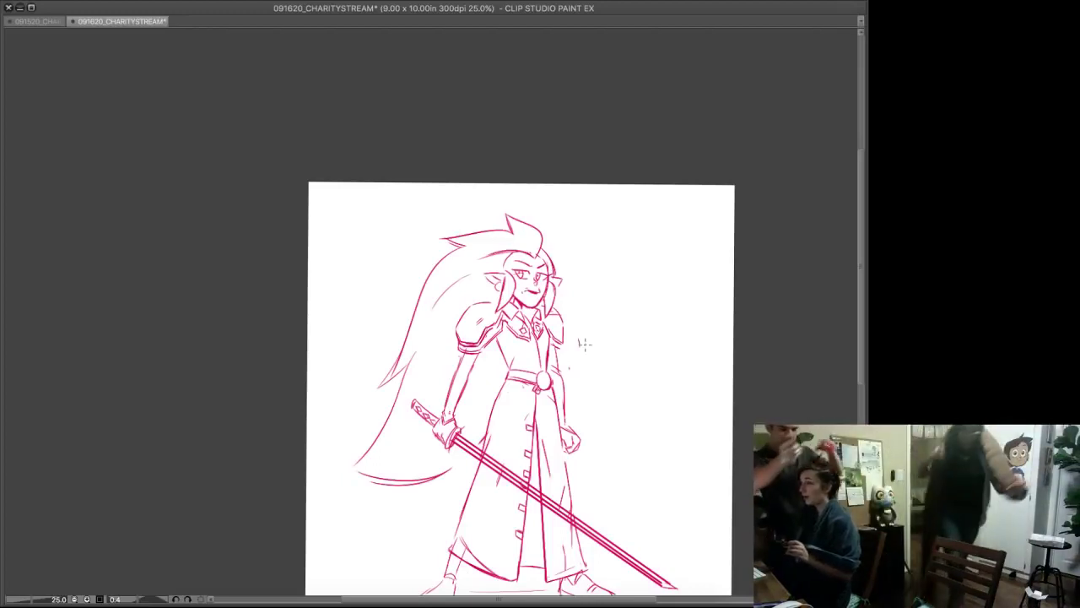
- Switch to the 091520_CHARITYINCENTIVES document and view its framed illustration of the two characters
left_click_drag(622, 349, 588, 254)
left_click(35, 21)
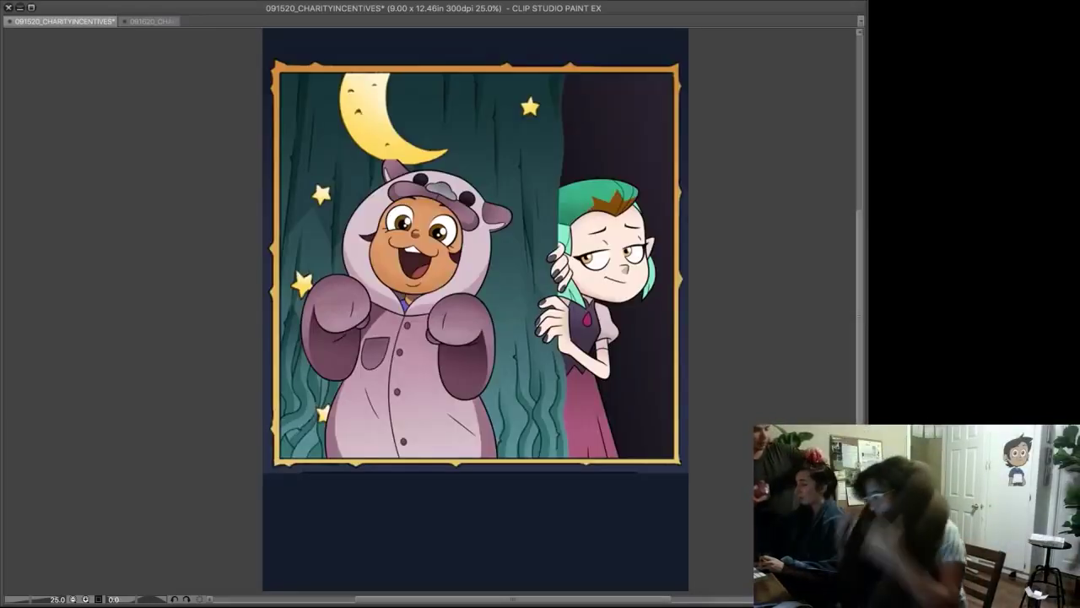
left_click_drag(475, 296, 454, 322)
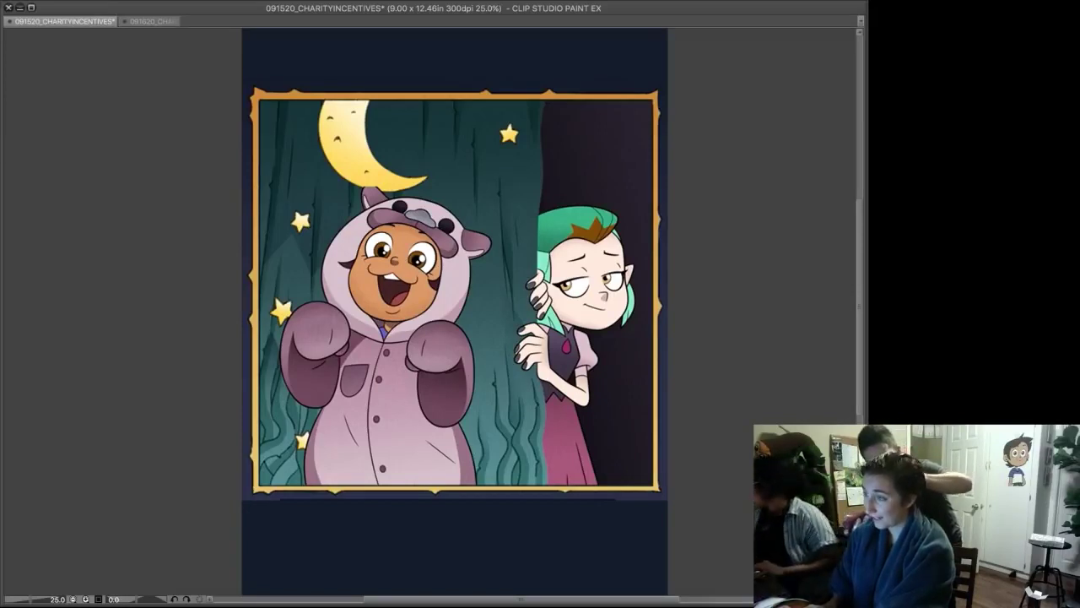
- Return to the 091620_CHARITYSTREAM document and clear the sword-bearing figure from the canvas
left_click(153, 21)
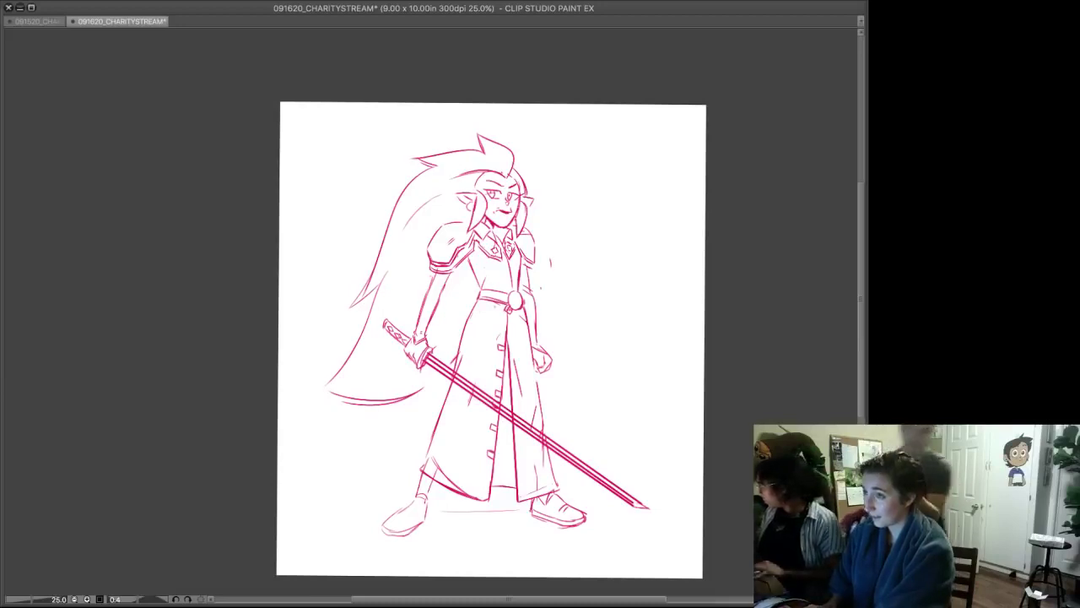
key("Delete")
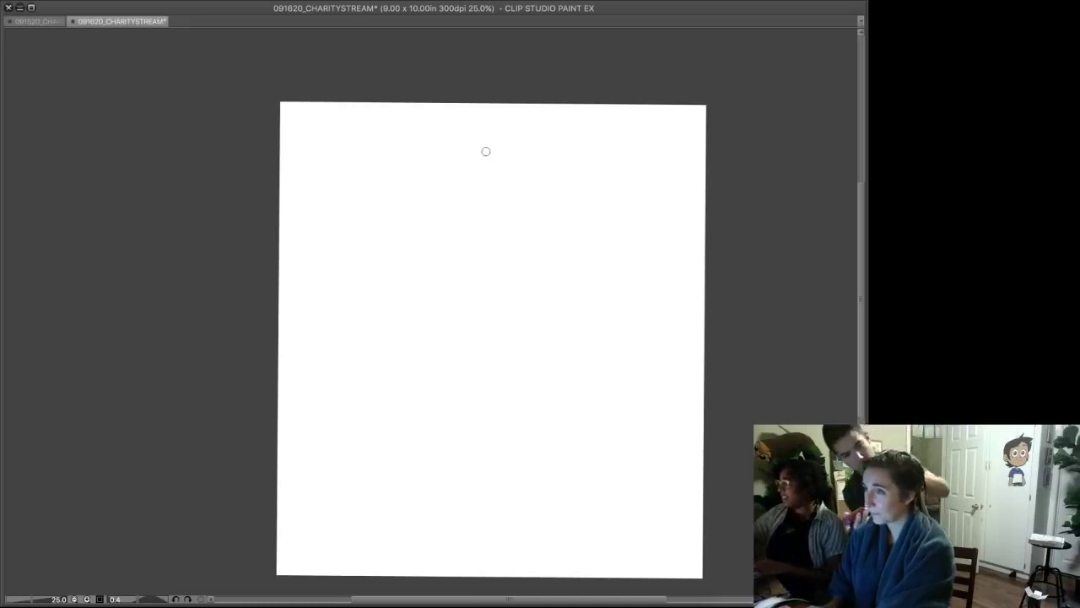
left_click_drag(475, 218, 478, 172)
key("ctrl+z")
left_click_drag(474, 216, 477, 163)
key("ctrl+z")
key("ctrl+z")
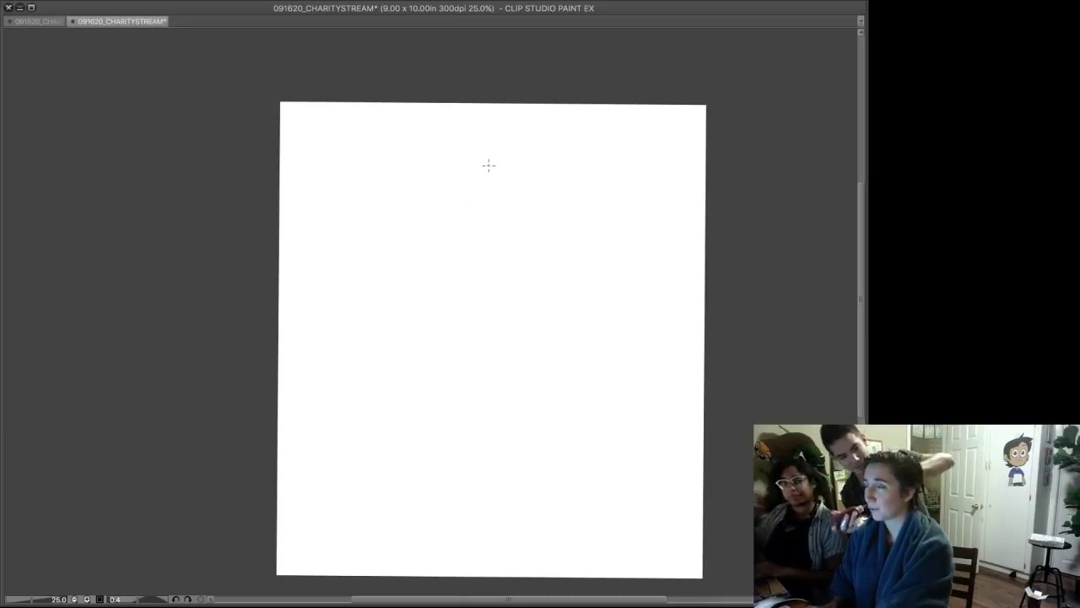
mouse_move(499, 163)
left_mouse_down()
mouse_move(494, 142)
mouse_move(494, 162)
left_mouse_up()
key("ctrl+z")
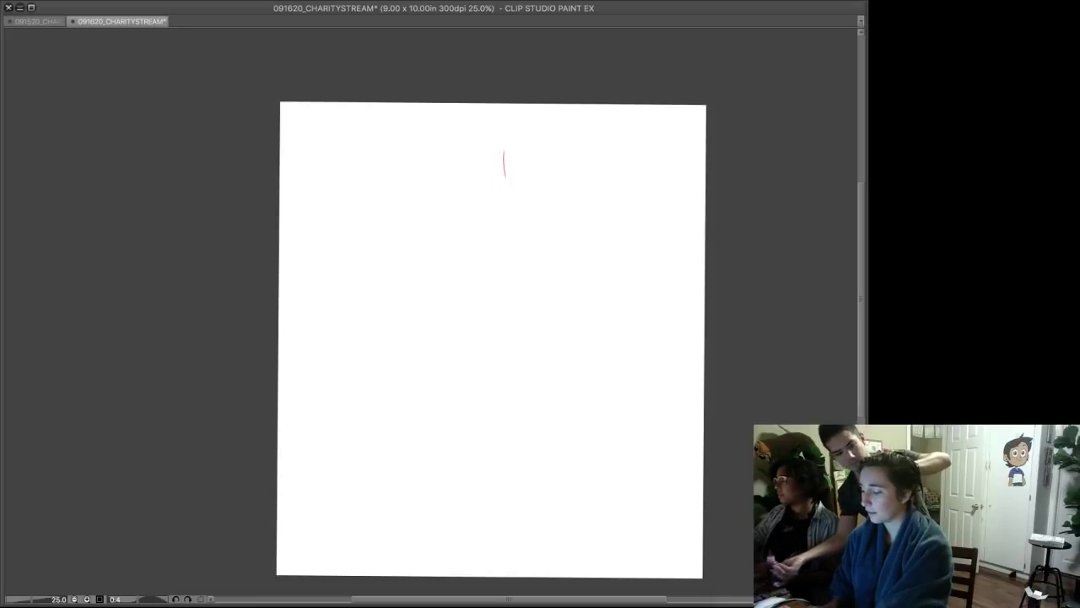
key("ctrl+z")
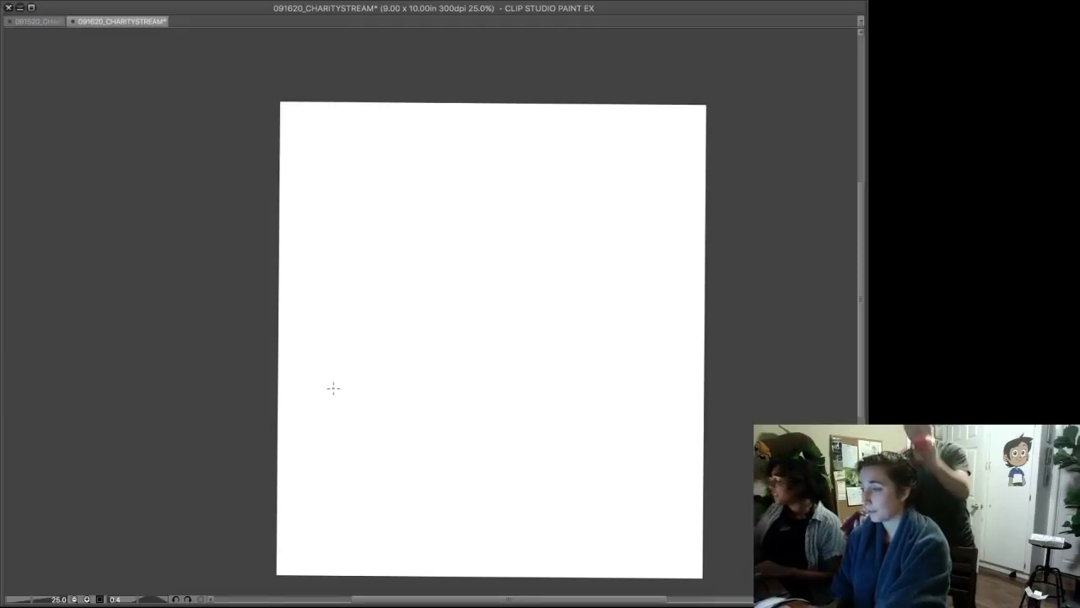
mouse_move(488, 166)
left_mouse_down()
mouse_move(495, 186)
mouse_move(480, 182)
left_mouse_up()
key("ctrl+z")
key("ctrl+z")
- Sketch a small tilted head with spiky swept hair and a closed-eye face near the upper middle of the page
mouse_move(480, 181)
left_mouse_down()
mouse_move(449, 189)
mouse_move(469, 233)
mouse_move(475, 206)
left_mouse_up()
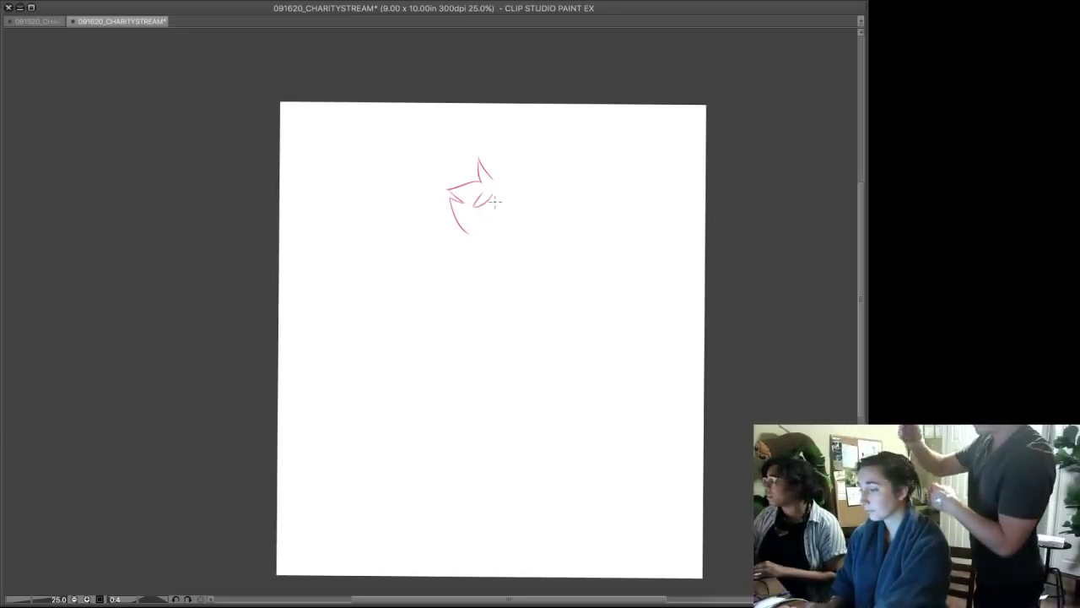
mouse_move(499, 193)
left_mouse_down()
mouse_move(523, 202)
mouse_move(523, 228)
left_mouse_up()
mouse_move(534, 217)
left_mouse_down()
mouse_move(525, 230)
mouse_move(522, 213)
mouse_move(480, 229)
mouse_move(503, 226)
mouse_move(507, 245)
mouse_move(492, 254)
mouse_move(532, 246)
left_mouse_up()
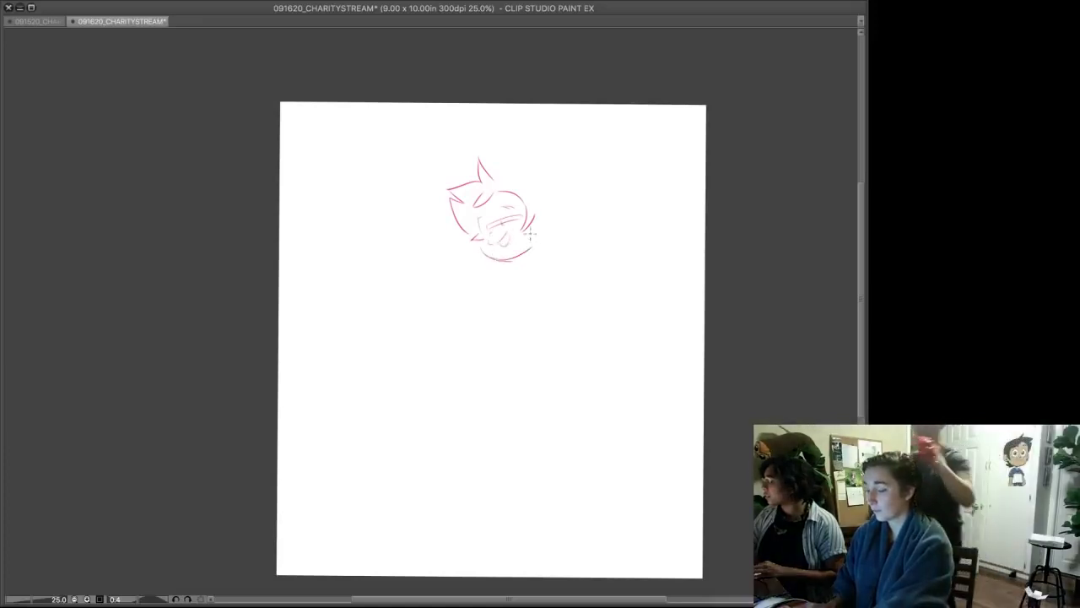
mouse_move(519, 177)
left_mouse_down()
mouse_move(540, 186)
mouse_move(545, 213)
left_mouse_up()
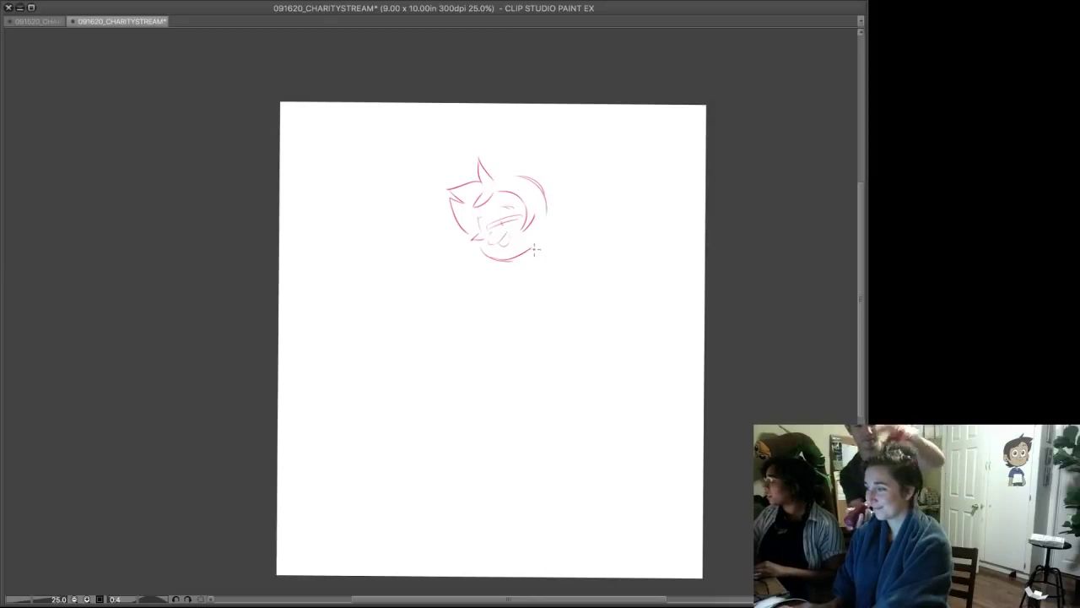
- Sketch two short flared sleeves with thin arms reaching down to meet at clasped hands below the head
mouse_move(547, 253)
left_mouse_down()
mouse_move(568, 257)
mouse_move(566, 298)
mouse_move(503, 334)
left_mouse_up()
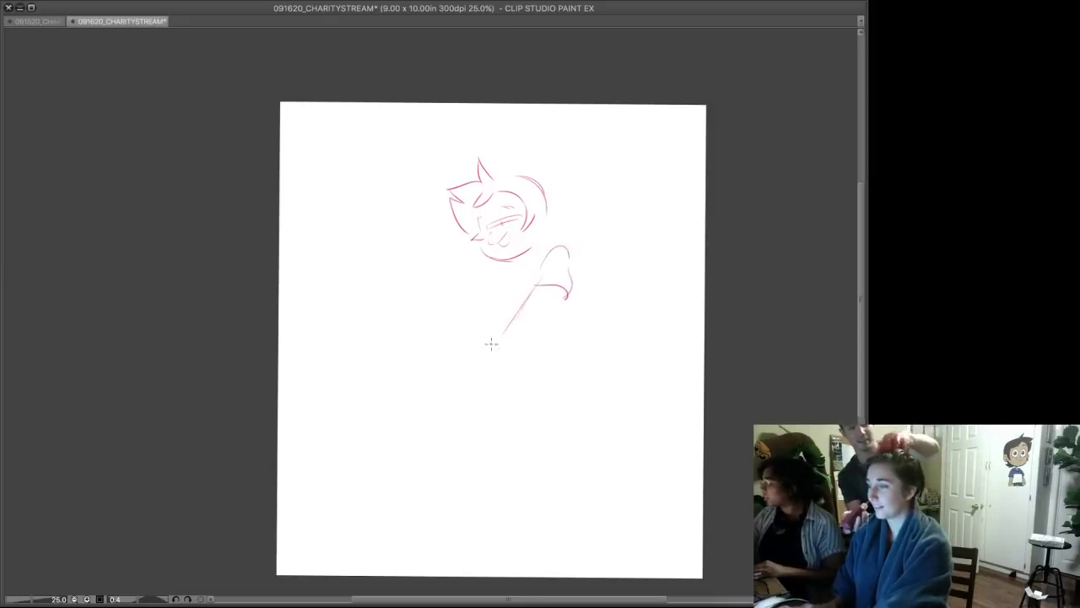
mouse_move(483, 268)
left_mouse_down()
mouse_move(500, 290)
mouse_move(508, 266)
mouse_move(491, 284)
mouse_move(507, 274)
mouse_move(500, 315)
mouse_move(496, 268)
mouse_move(480, 347)
left_mouse_up()
mouse_move(500, 291)
left_mouse_down()
mouse_move(477, 355)
mouse_move(516, 320)
mouse_move(484, 356)
mouse_move(463, 361)
mouse_move(486, 356)
mouse_move(462, 367)
mouse_move(471, 391)
mouse_move(479, 372)
mouse_move(468, 392)
mouse_move(498, 385)
left_mouse_up()
key("super+z")
left_click_drag(553, 288, 494, 363)
key("super+z")
key("super+z")
left_click_drag(548, 292, 497, 358)
left_click_drag(568, 254, 556, 257)
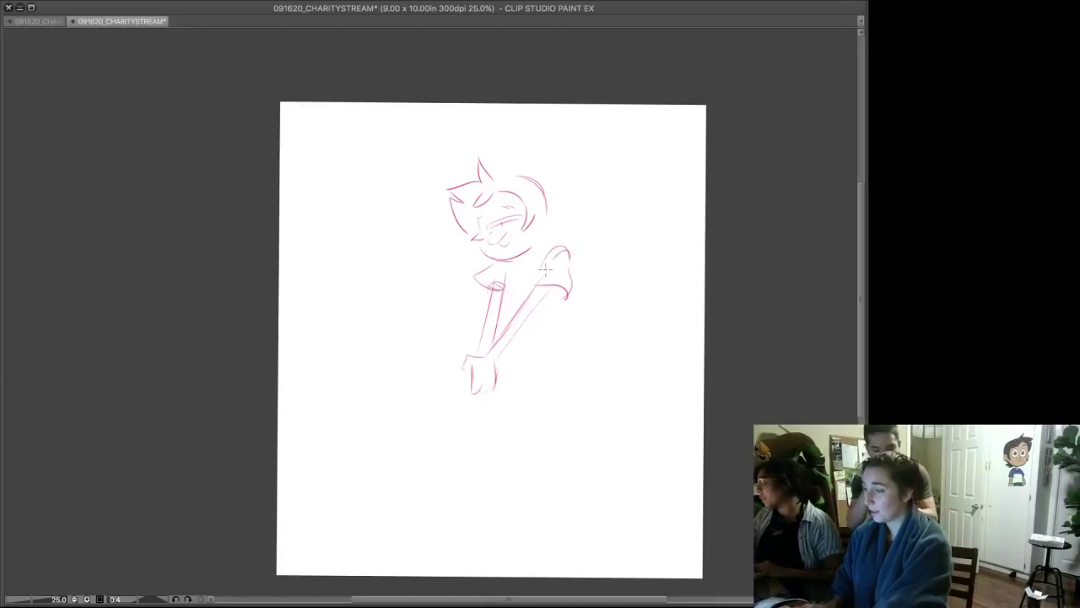
- Remove the spiky-haired head sketch while keeping the sleeves, arms and hands
mouse_move(537, 182)
left_mouse_down()
mouse_move(543, 241)
mouse_move(481, 202)
mouse_move(510, 121)
left_mouse_up()
mouse_move(564, 152)
left_mouse_down()
mouse_move(563, 230)
mouse_move(518, 267)
left_mouse_up()
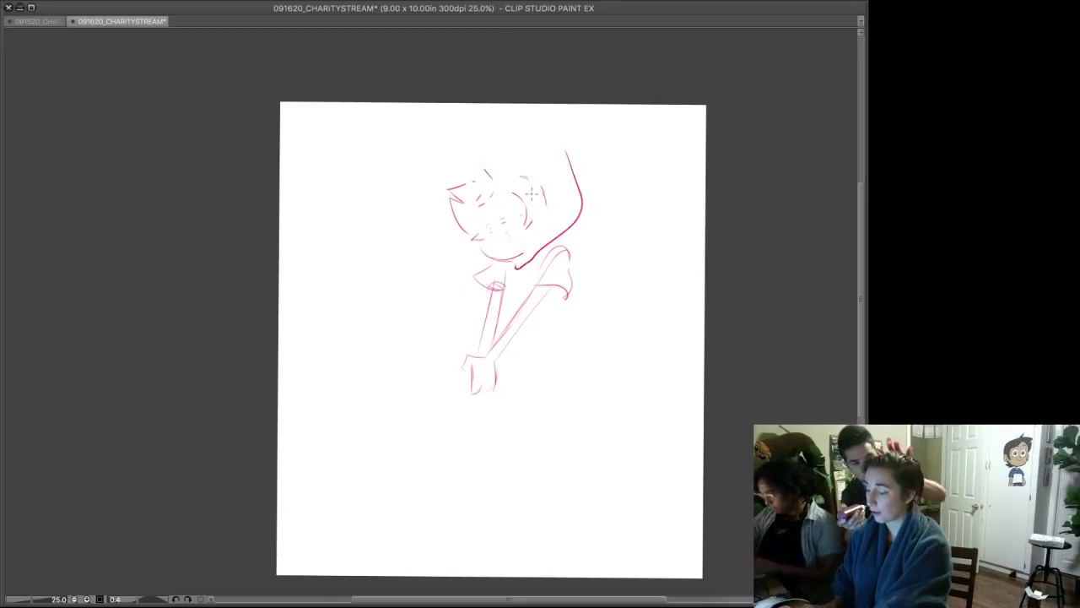
key("ctrl+z")
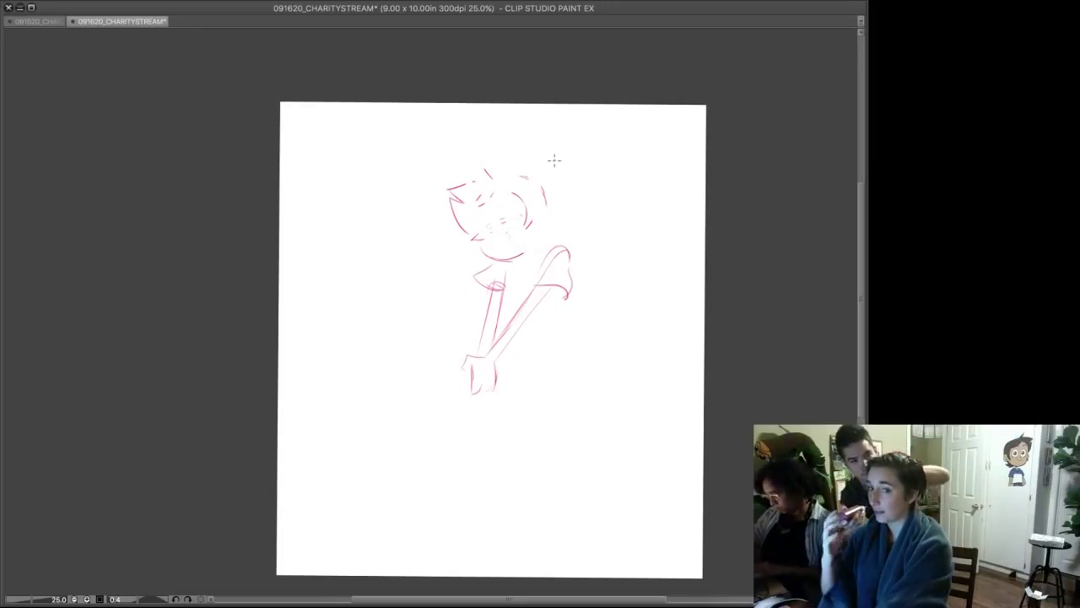
mouse_move(574, 152)
left_mouse_down()
mouse_move(512, 270)
mouse_move(429, 169)
mouse_move(578, 150)
left_mouse_up()
key("ctrl+d")
- Draw a round head above the sleeves and add eyebrows, eyes, a nose and an open smiling mouth
left_click_drag(557, 188, 511, 254)
key("ctrl+z")
mouse_move(557, 172)
left_mouse_down()
mouse_move(517, 253)
mouse_move(530, 252)
left_mouse_up()
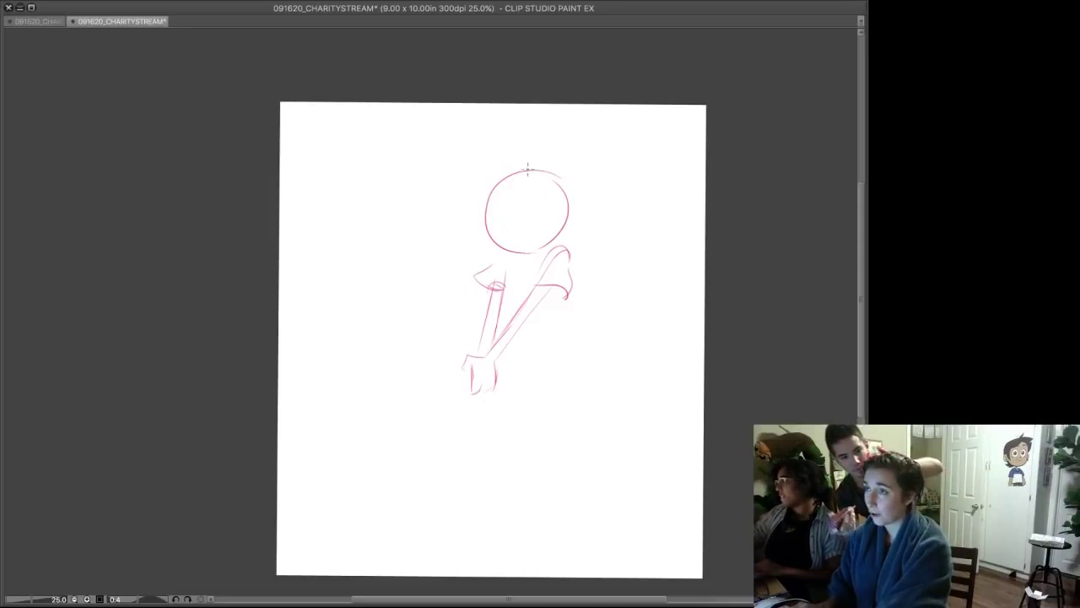
mouse_move(520, 199)
left_mouse_down()
mouse_move(540, 199)
mouse_move(522, 211)
left_mouse_up()
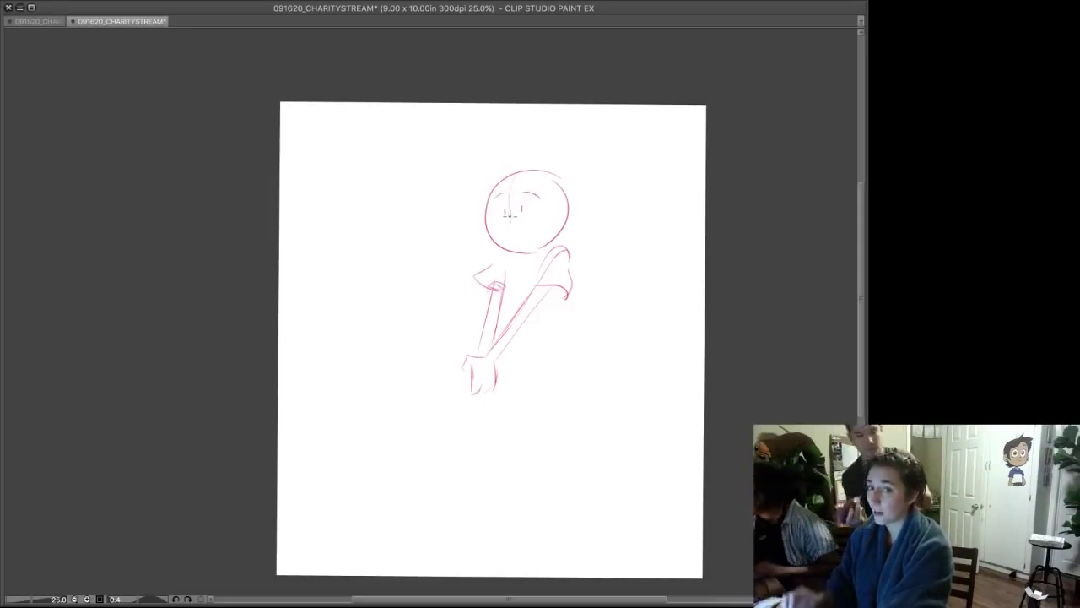
left_click_drag(496, 213, 500, 243)
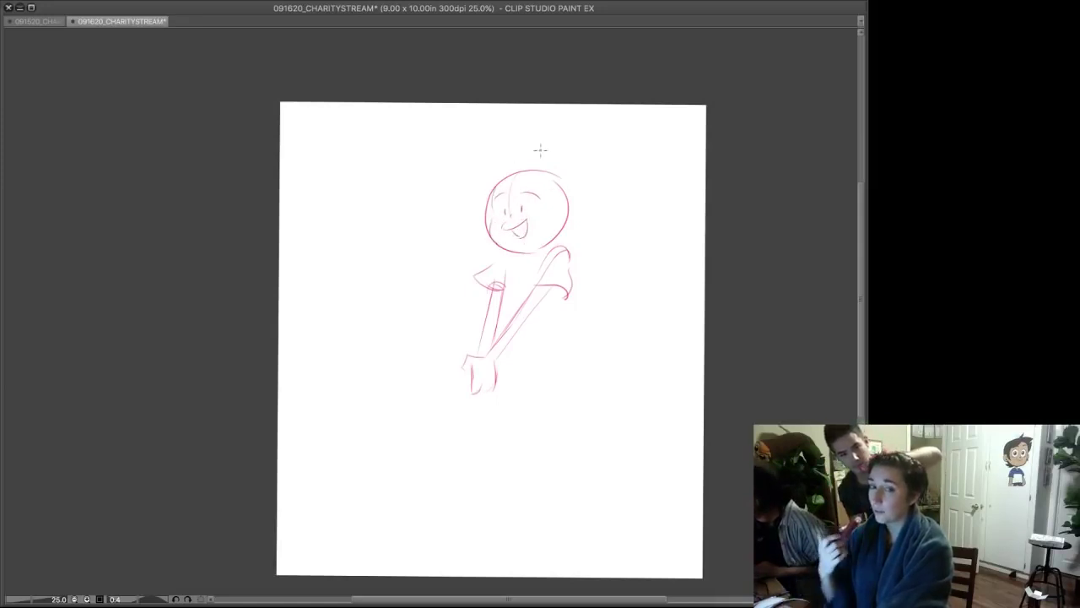
- Add an ear and swept-up hair with forehead tufts and a rounded bun on top of the head
left_click_drag(565, 199, 569, 223)
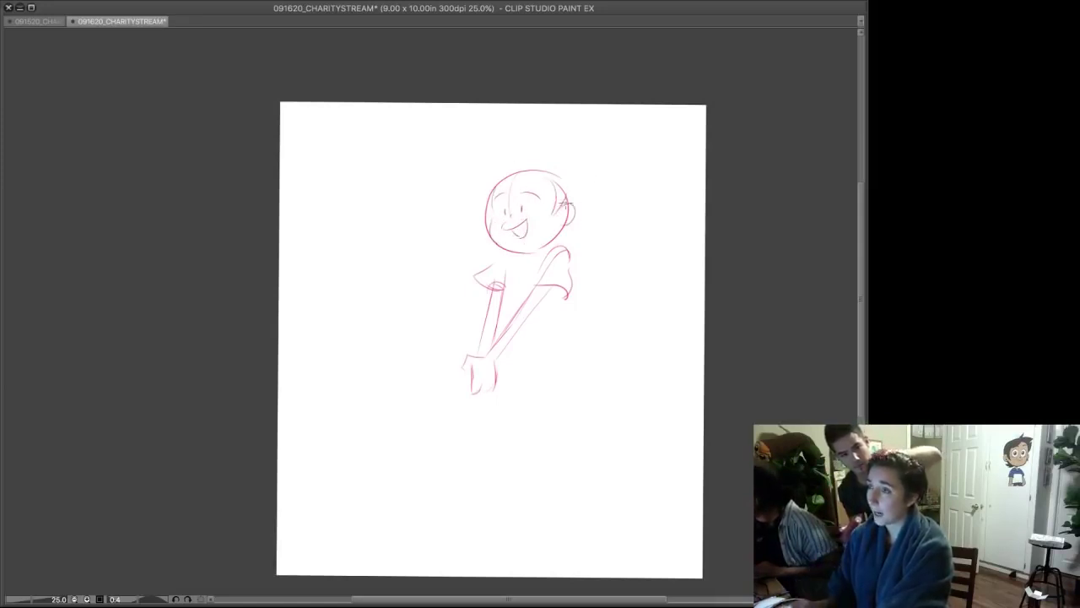
mouse_move(533, 167)
left_mouse_down()
mouse_move(513, 147)
mouse_move(465, 188)
mouse_move(532, 176)
mouse_move(502, 170)
mouse_move(567, 187)
mouse_move(572, 206)
mouse_move(584, 145)
mouse_move(570, 171)
mouse_move(554, 168)
mouse_move(582, 147)
mouse_move(587, 168)
mouse_move(565, 174)
mouse_move(540, 162)
mouse_move(569, 178)
mouse_move(563, 245)
left_mouse_up()
key("ctrl+z")
key("ctrl+z")
key("ctrl+z")
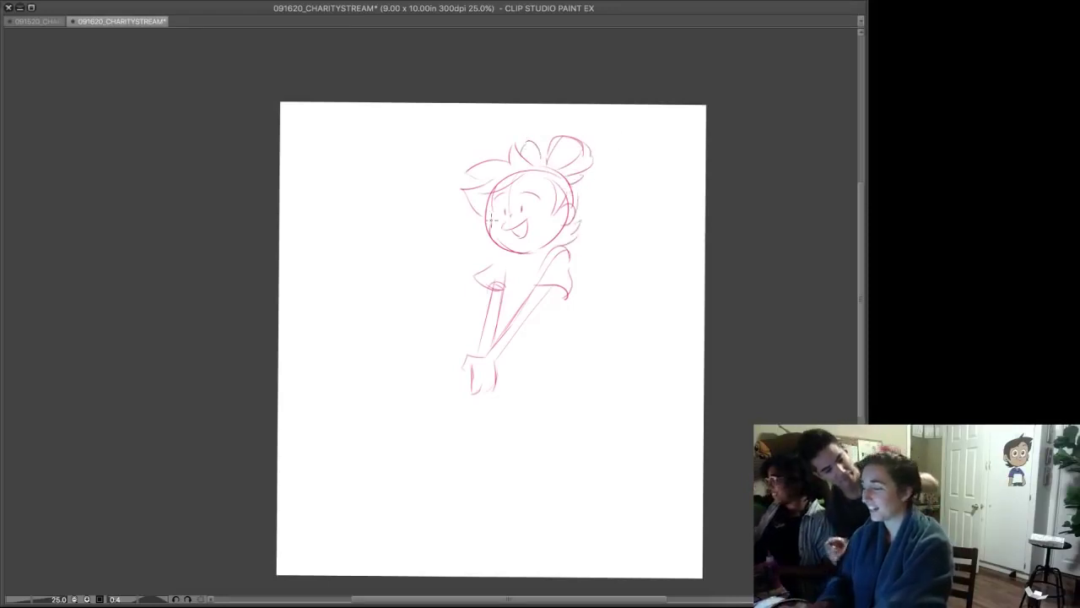
- Add a horizontal guideline across the face and rough in the collar, torso and back lines
left_click_drag(492, 217, 553, 214)
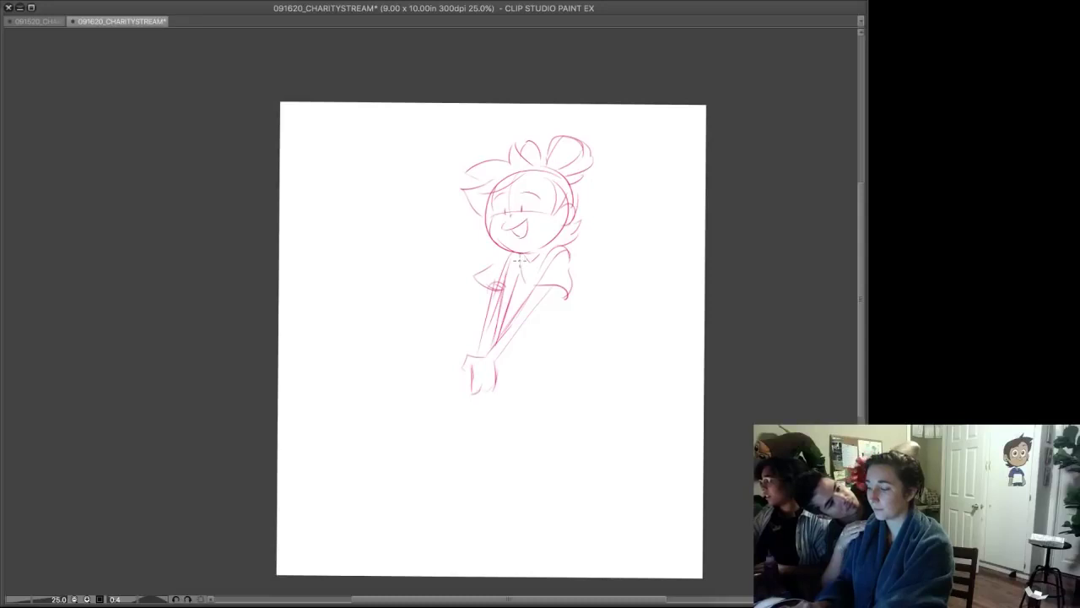
left_click_drag(568, 250, 583, 284)
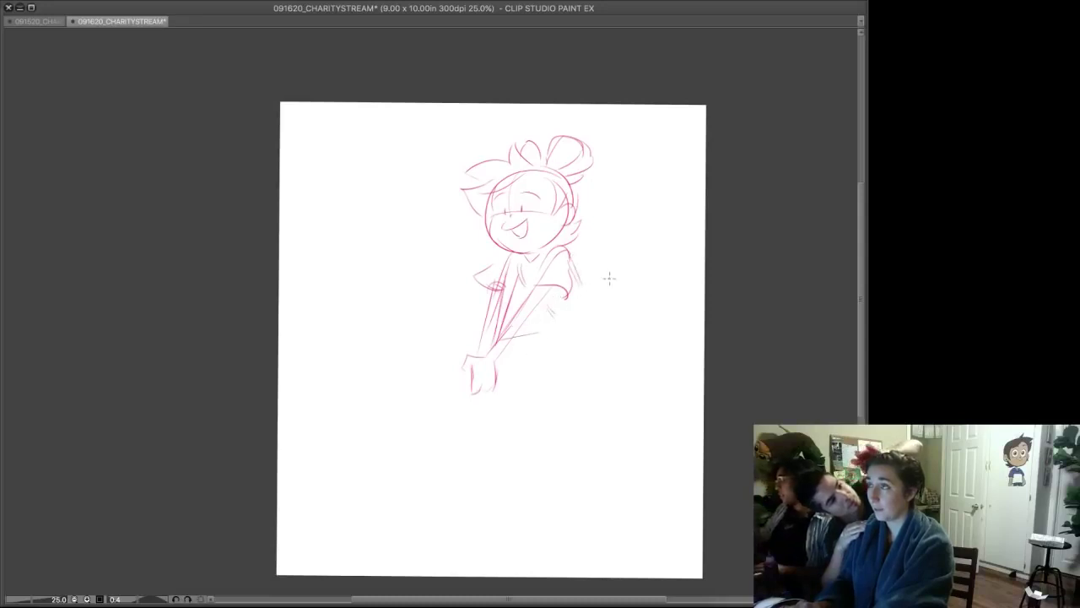
left_click_drag(541, 327, 511, 346)
mouse_move(525, 266)
left_mouse_down()
mouse_move(583, 325)
mouse_move(636, 308)
left_mouse_up()
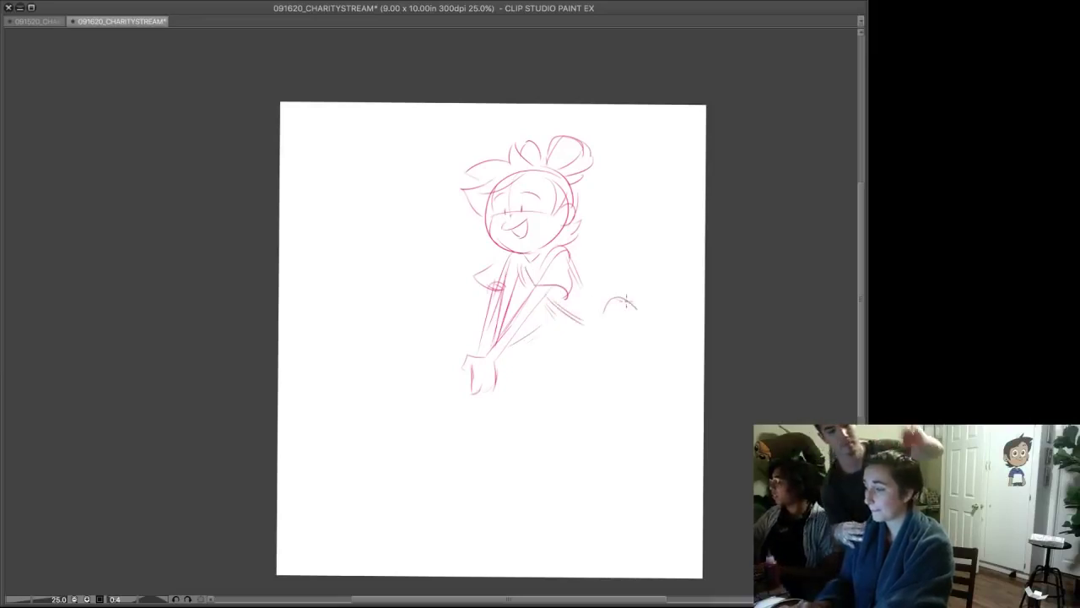
- Move the whole figure sketch slightly toward the left side of the page
key("ctrl+t")
left_click_drag(548, 266, 500, 263)
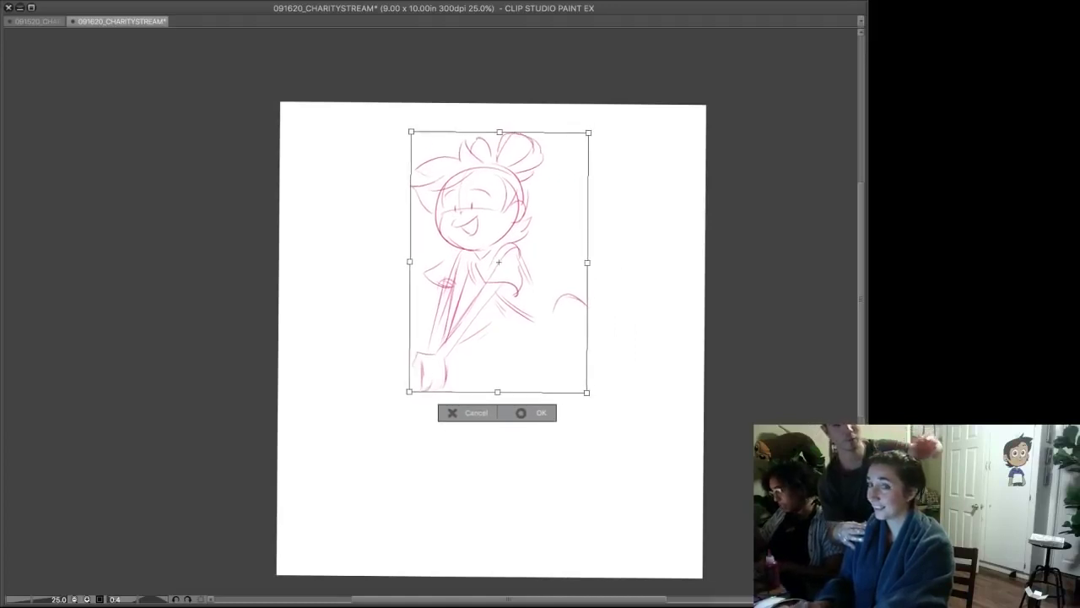
left_click(535, 413)
- Sketch two large leaf-shaped forms behind the waist and connect them to the torso with waist lines
mouse_move(545, 321)
left_mouse_down()
mouse_move(609, 304)
mouse_move(621, 285)
mouse_move(596, 272)
mouse_move(568, 284)
mouse_move(549, 327)
mouse_move(562, 345)
mouse_move(547, 335)
mouse_move(624, 338)
mouse_move(592, 315)
mouse_move(620, 334)
left_mouse_up()
left_click_drag(623, 288, 635, 319)
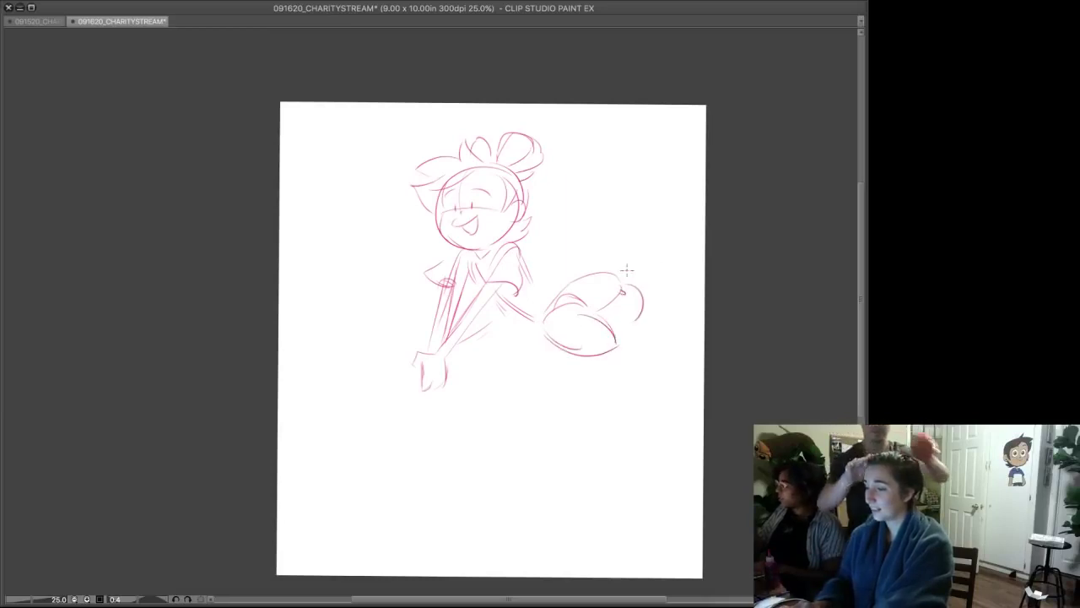
mouse_move(527, 270)
left_mouse_down()
mouse_move(562, 285)
mouse_move(537, 314)
mouse_move(543, 331)
mouse_move(557, 324)
mouse_move(584, 348)
mouse_move(606, 310)
mouse_move(546, 318)
left_mouse_up()
mouse_move(579, 285)
left_mouse_down()
mouse_move(553, 297)
mouse_move(562, 295)
mouse_move(552, 314)
mouse_move(599, 308)
mouse_move(616, 296)
mouse_move(557, 316)
mouse_move(631, 279)
left_mouse_up()
key("e")
key("p")
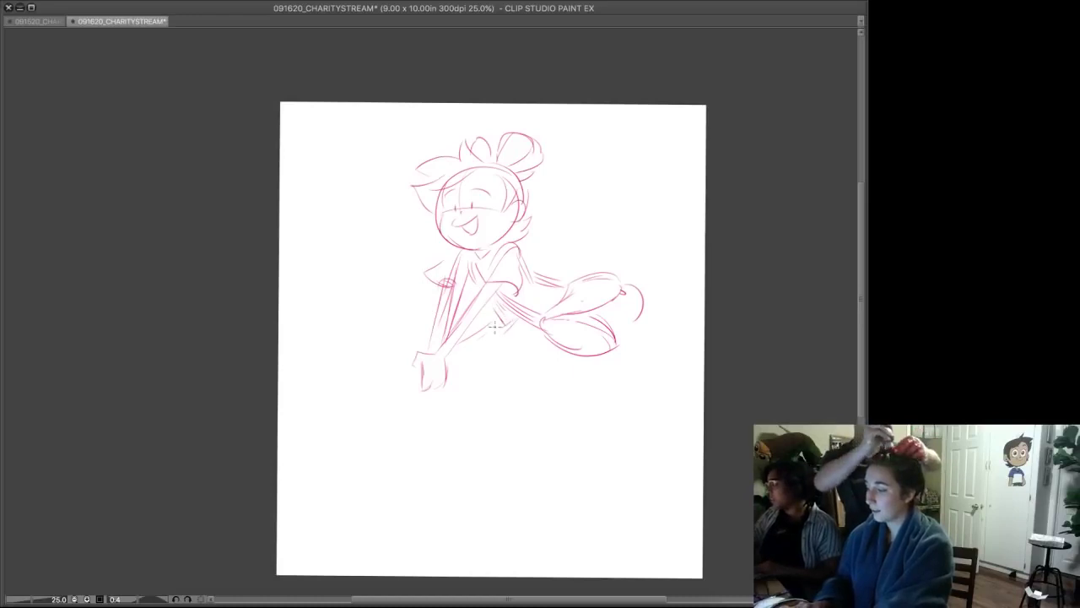
- Sketch the wide rounded form below the waist and two short leg lines extending beneath it
left_click_drag(491, 327, 460, 358)
key("super+z")
mouse_move(521, 336)
left_mouse_down()
mouse_move(481, 359)
mouse_move(460, 356)
mouse_move(527, 405)
mouse_move(601, 364)
left_mouse_up()
left_click_drag(551, 398, 580, 381)
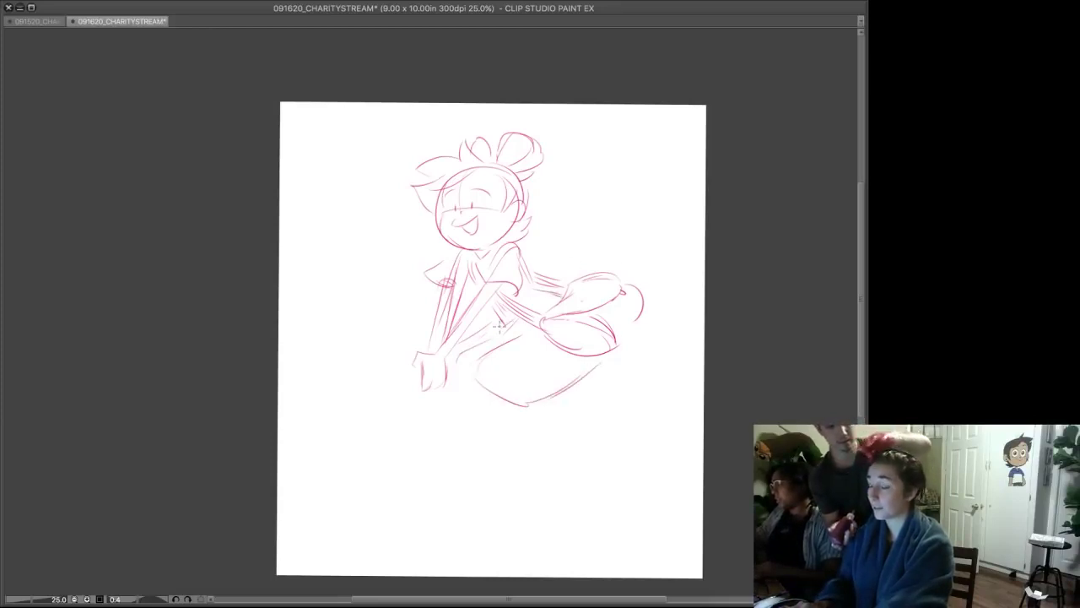
left_click_drag(494, 397, 521, 441)
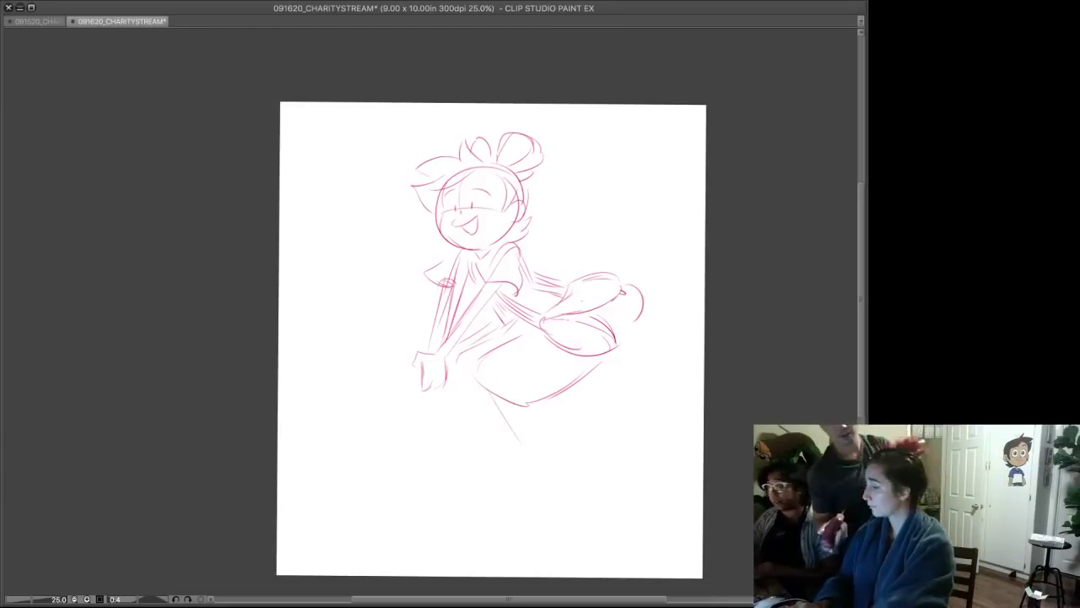
left_click_drag(522, 407, 537, 436)
key("ctrl+z")
- Draw a long staff with a rounded tip extending from the hands and start its rear end behind the figure
left_click_drag(423, 369, 312, 389)
key("ctrl+z")
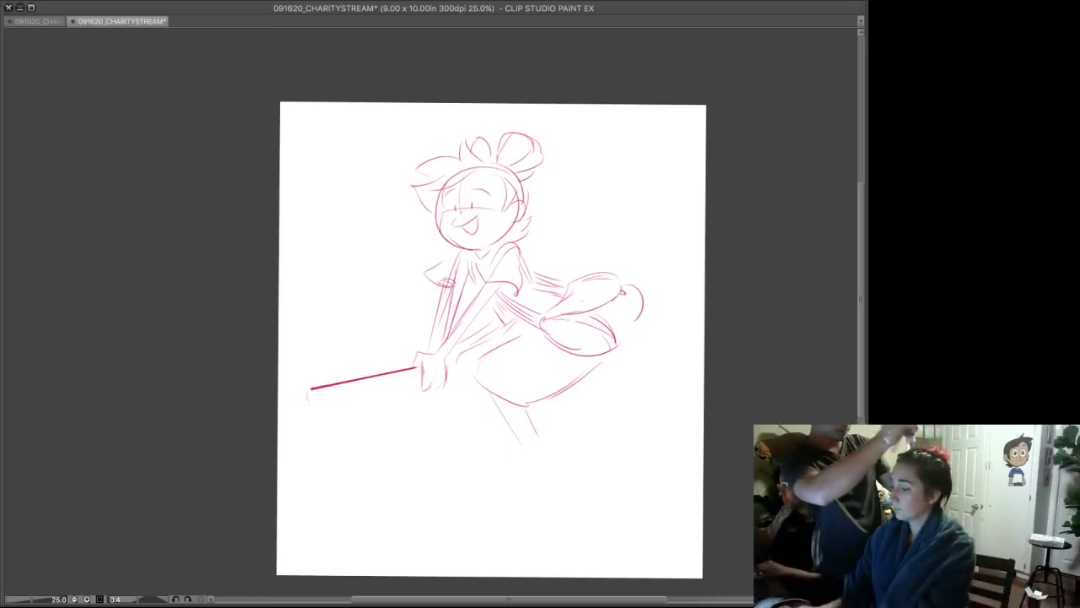
left_click_drag(320, 399, 423, 383)
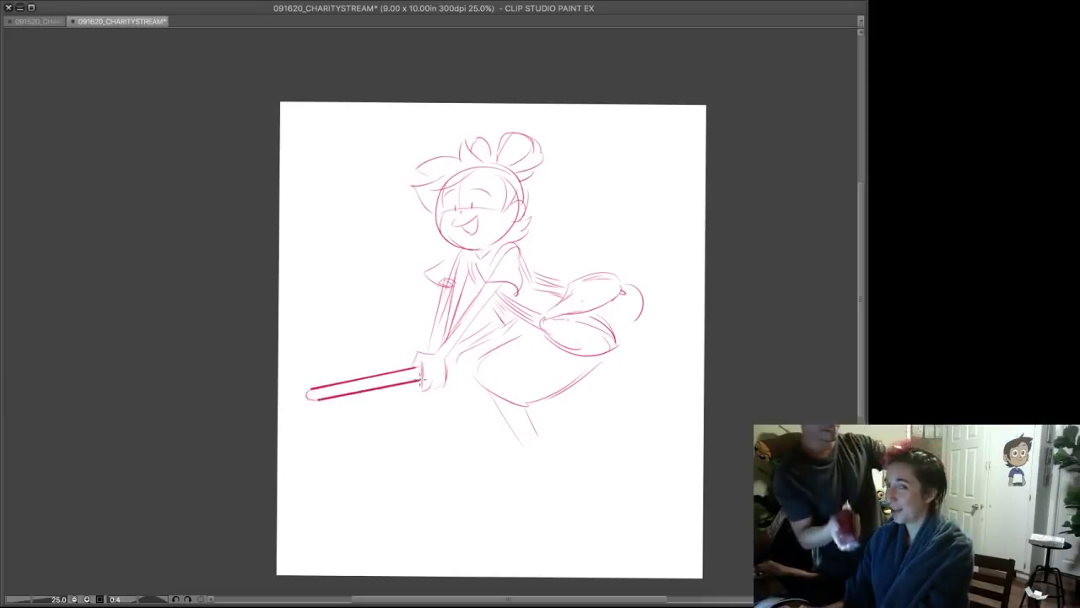
left_click_drag(636, 318, 674, 281)
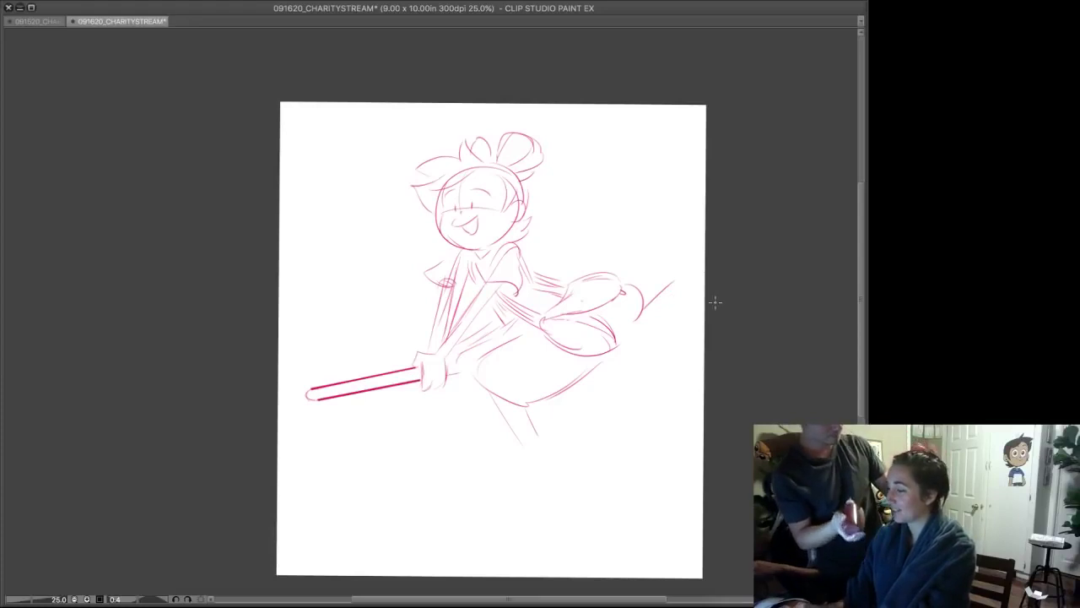
- Scale the whole figure sketch down and reposition it nearer the page centre
key("ctrl+alt+c")
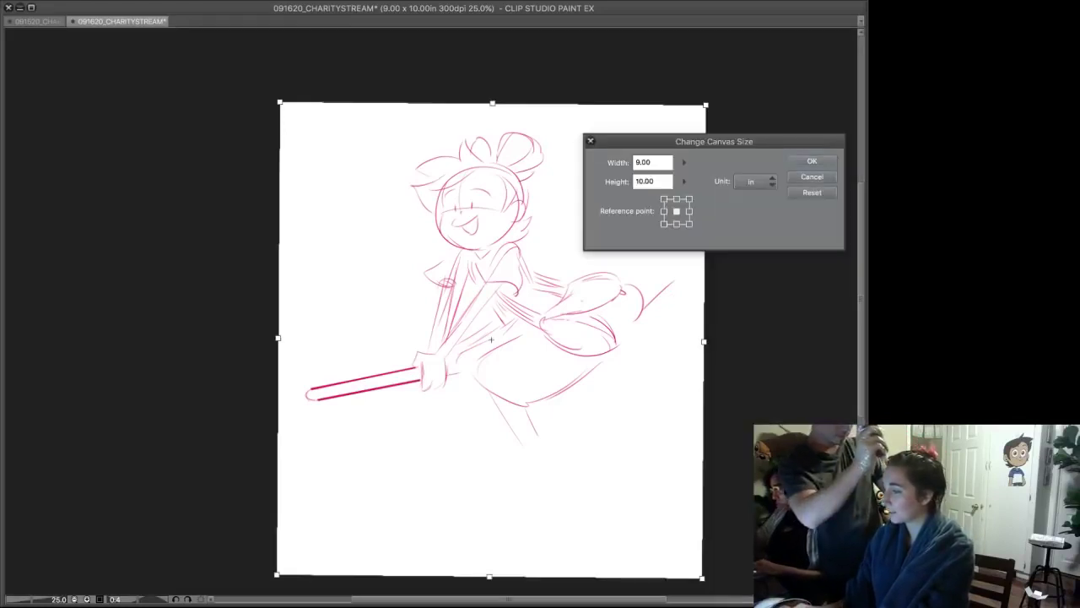
left_click(812, 161)
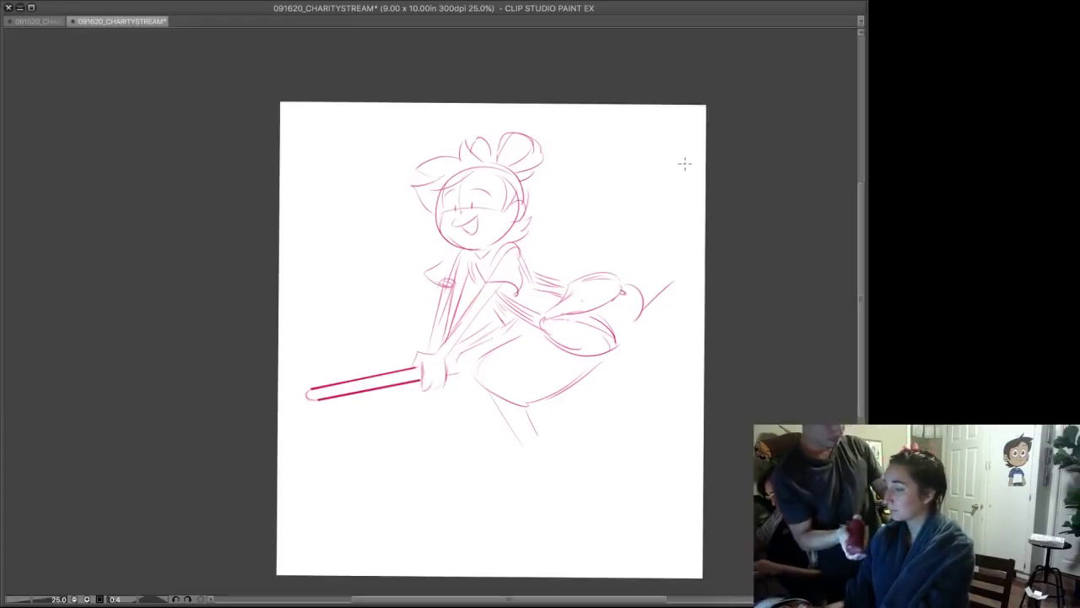
key("ctrl+t")
mouse_move(677, 132)
left_mouse_down()
mouse_move(514, 270)
mouse_move(582, 212)
left_mouse_up()
mouse_move(444, 329)
left_mouse_down()
mouse_move(493, 279)
mouse_move(485, 287)
left_mouse_up()
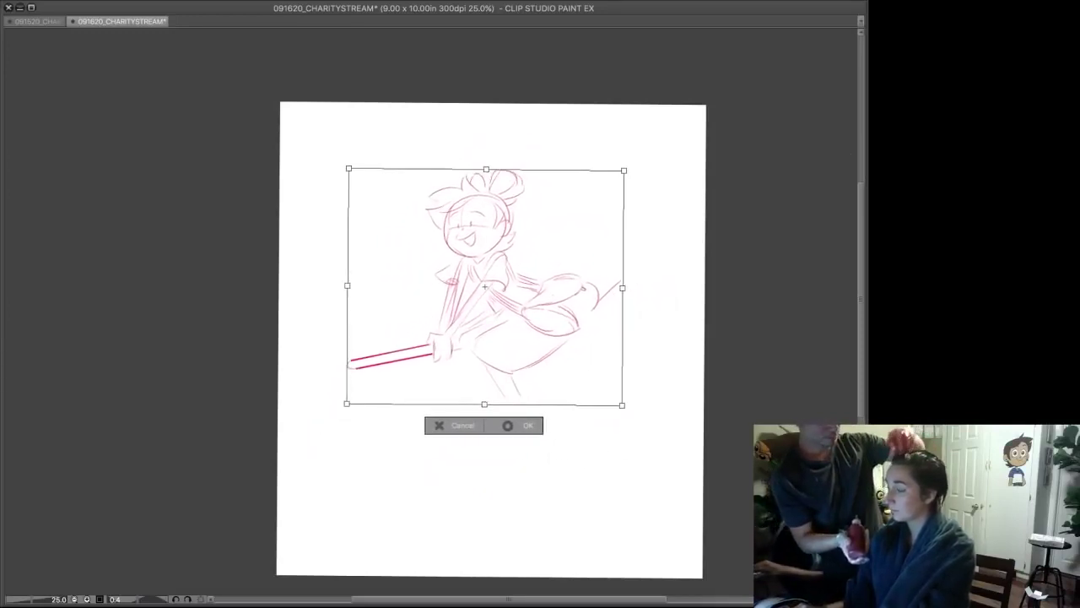
key("Return")
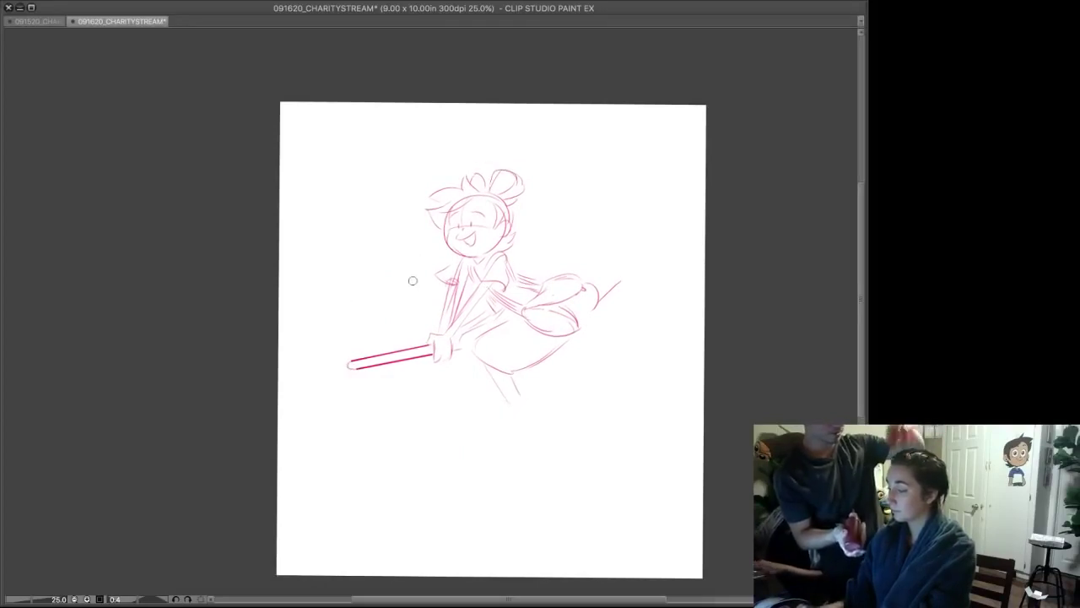
mouse_move(433, 279)
left_mouse_down()
mouse_move(402, 290)
mouse_move(415, 268)
left_mouse_up()
key("super+z")
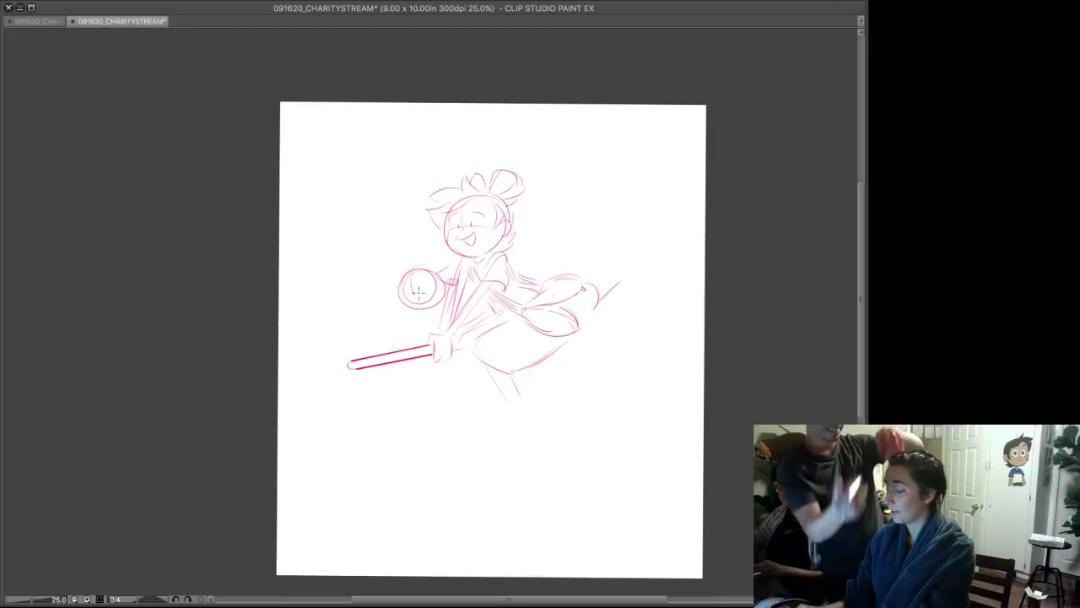
key("ctrl+z")
key("ctrl+z")
- Sketch a small bird-like creature with a round head, large eye and beak behind the figure's shoulder
left_click_drag(521, 250, 557, 260)
key("super+z")
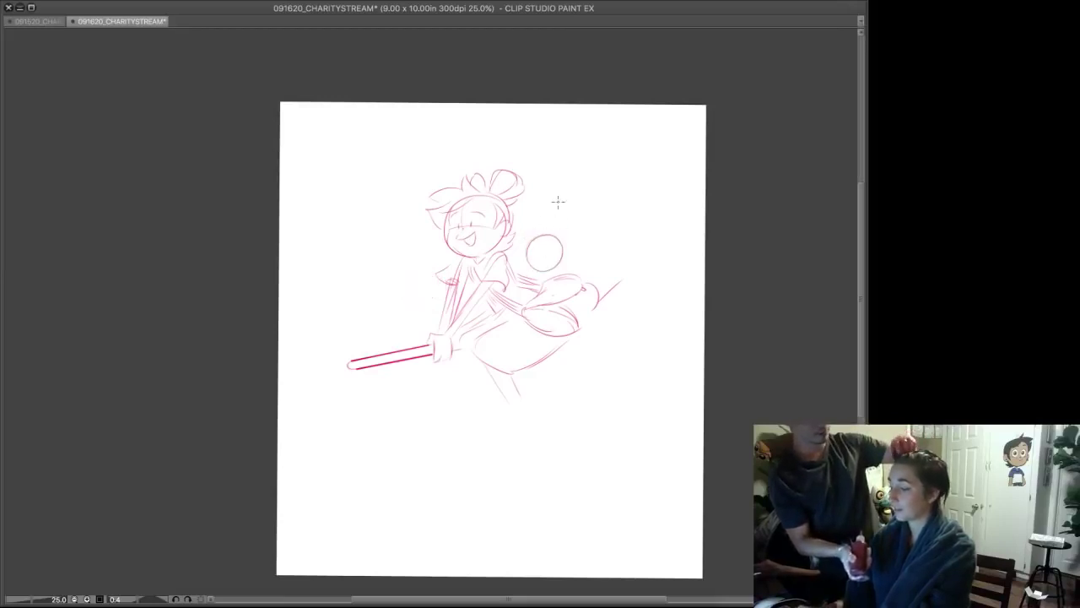
left_click_drag(517, 219, 549, 244)
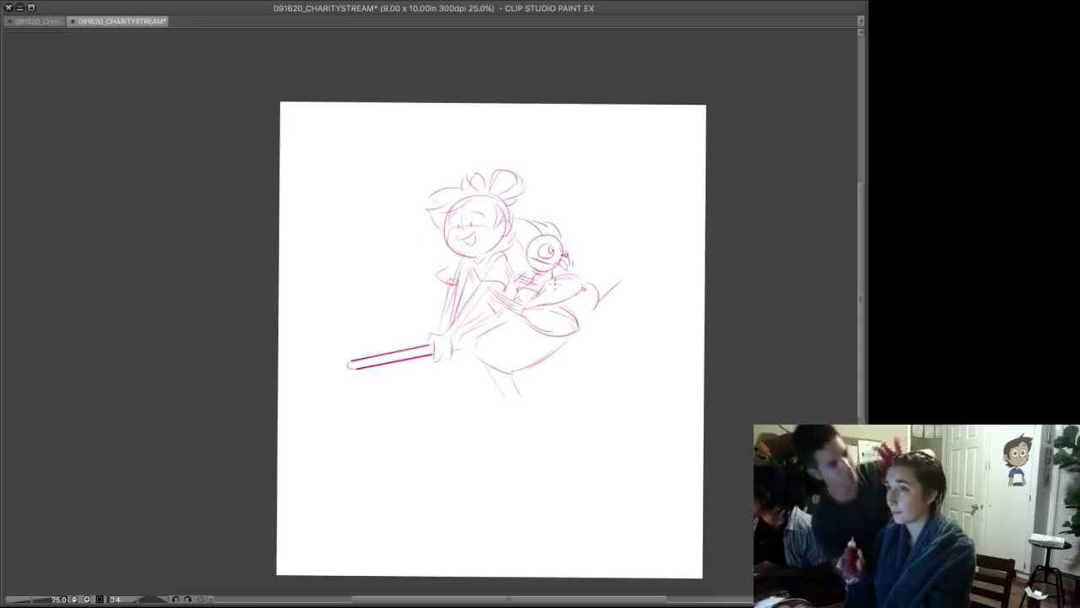
- Extend the staff's rear end behind the figure with an upper edge and a jagged outline
mouse_move(592, 278)
left_mouse_down()
mouse_move(621, 261)
mouse_move(636, 281)
mouse_move(600, 273)
mouse_move(627, 267)
mouse_move(640, 280)
mouse_move(637, 324)
left_mouse_up()
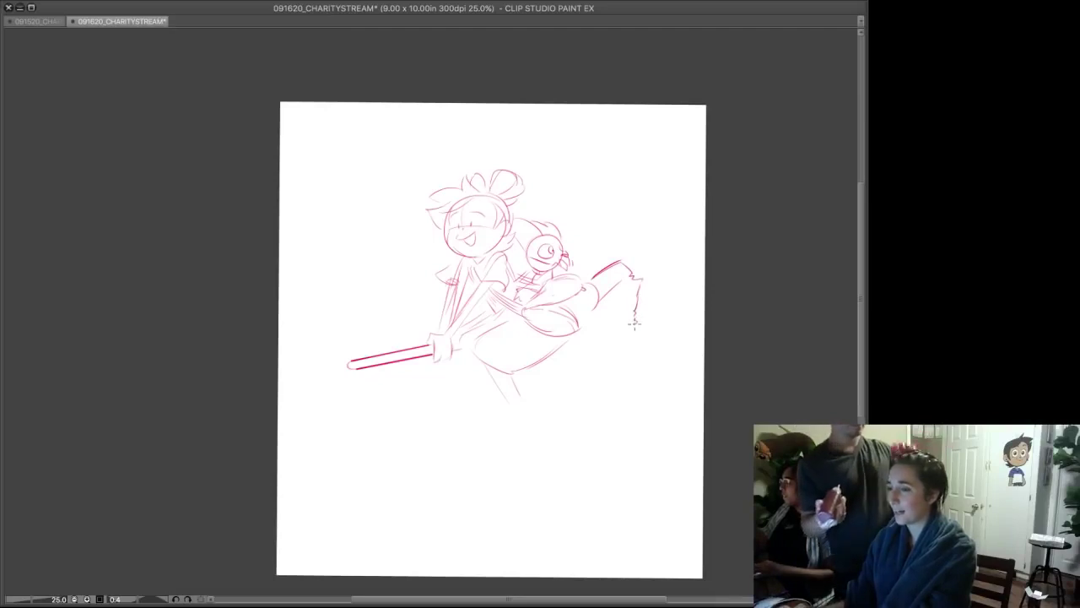
left_click_drag(576, 342, 631, 345)
key("ctrl+z")
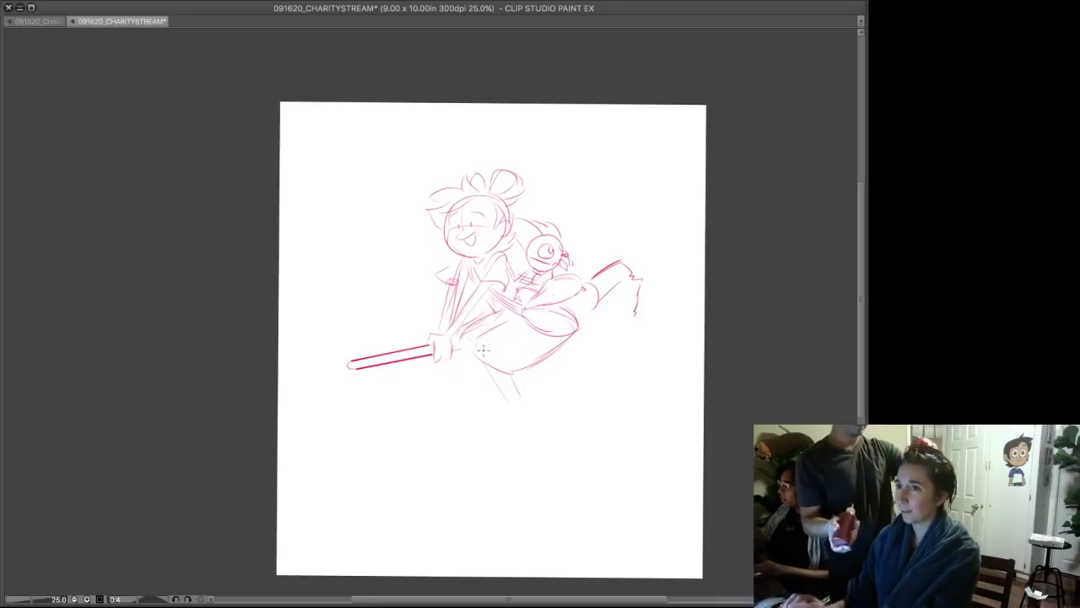
- Sketch the bent lower leg and downward-pointing foot beneath the figure, refining the thigh and lower body lines
mouse_move(491, 291)
left_mouse_down()
mouse_move(462, 333)
mouse_move(509, 286)
mouse_move(499, 362)
mouse_move(444, 306)
mouse_move(511, 409)
left_mouse_up()
mouse_move(493, 373)
left_mouse_down()
mouse_move(537, 407)
mouse_move(517, 431)
mouse_move(510, 413)
mouse_move(504, 445)
left_mouse_up()
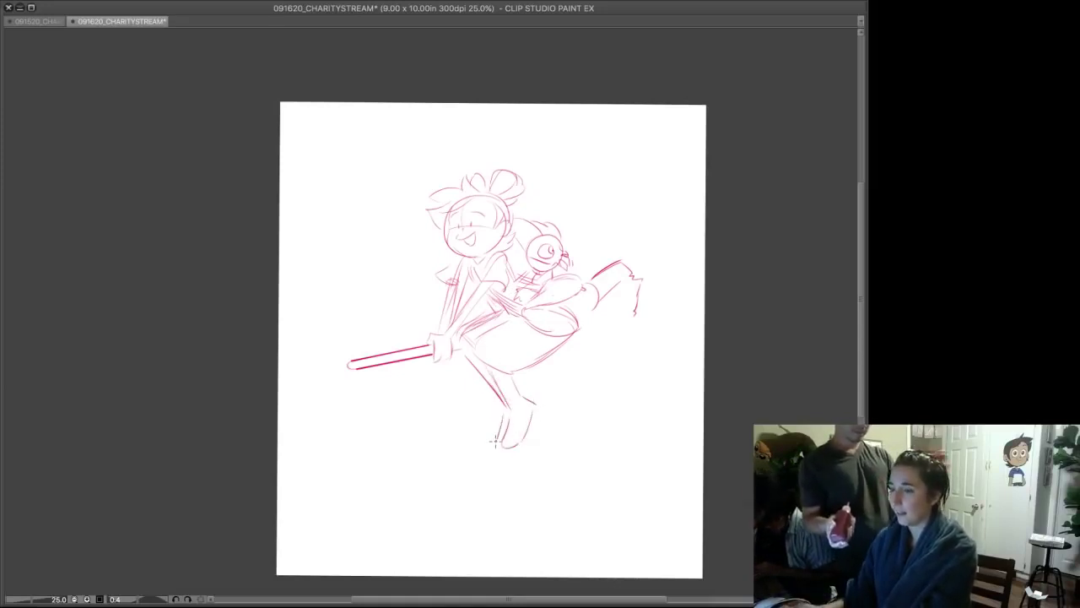
left_click_drag(523, 400, 508, 430)
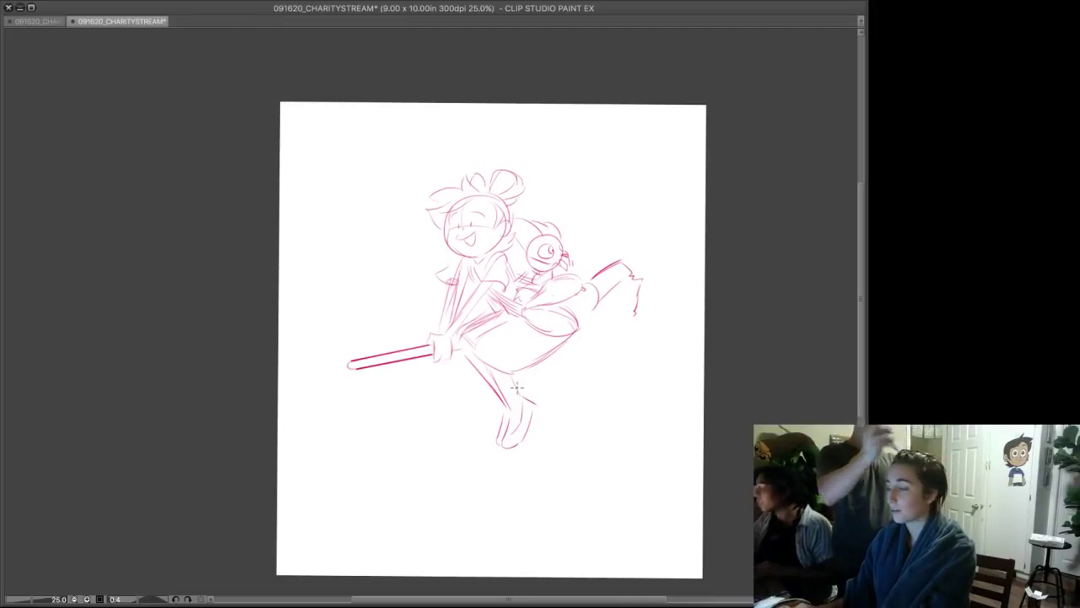
mouse_move(496, 315)
left_mouse_down()
mouse_move(456, 347)
mouse_move(457, 361)
left_mouse_up()
key("ctrl+z")
key("ctrl+z")
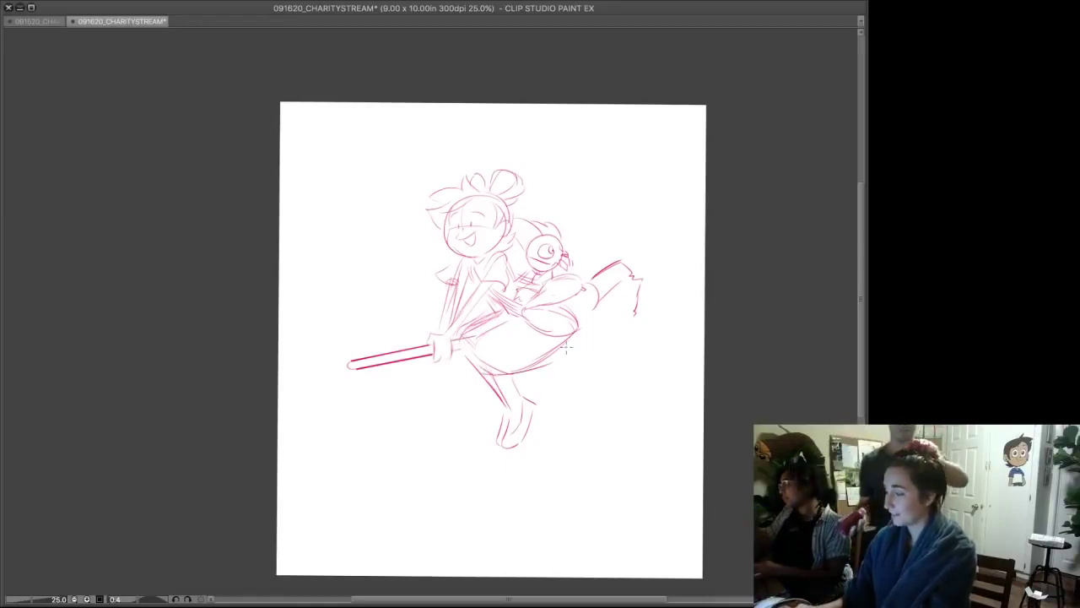
- Sketch a curved, pointed hem beneath the riding figure's thighs and complete the staff's rear end with upper shading and a curved lower edge
mouse_move(593, 345)
left_mouse_down()
mouse_move(465, 377)
mouse_move(464, 356)
left_mouse_up()
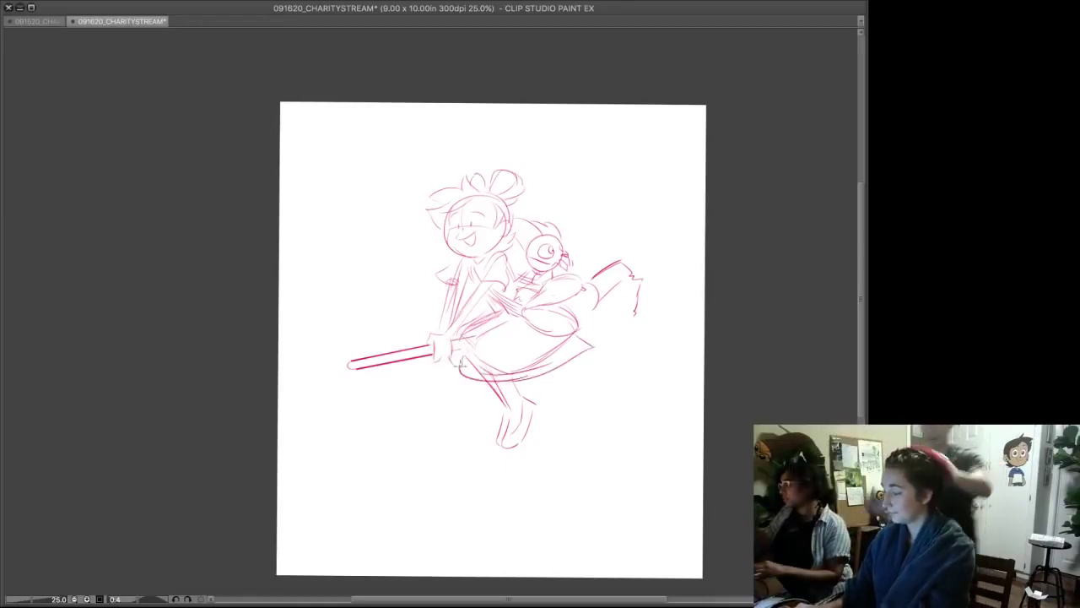
left_click_drag(647, 205, 634, 194)
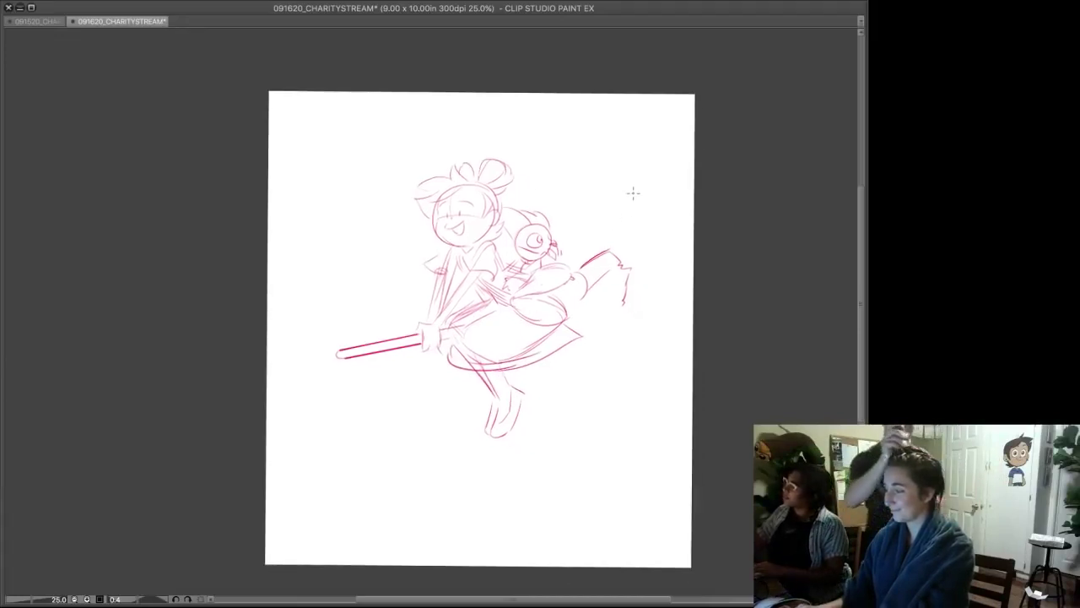
mouse_move(619, 256)
left_mouse_down()
mouse_move(585, 268)
mouse_move(619, 248)
mouse_move(604, 262)
left_mouse_up()
left_click_drag(566, 321, 629, 317)
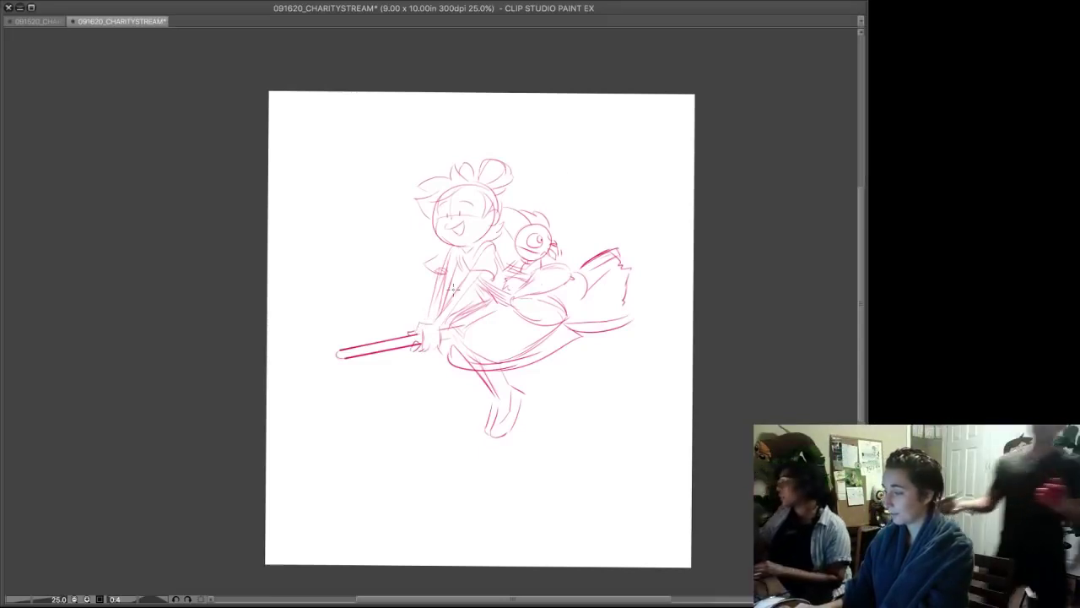
left_click_drag(511, 327, 523, 299)
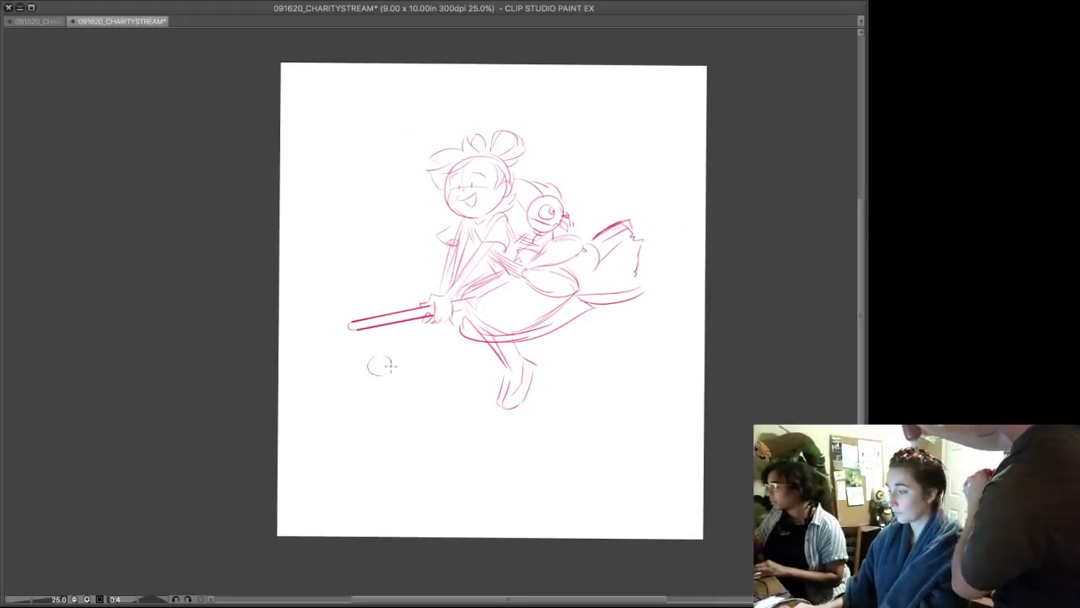
scroll(381, 363, "up", 1)
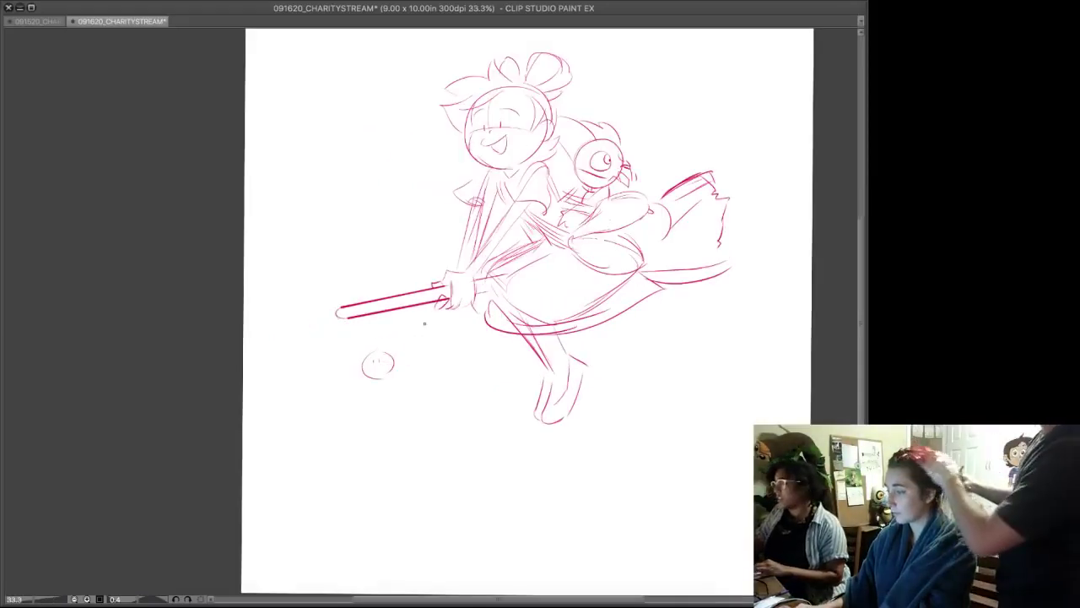
scroll(397, 354, "up", 2)
key("ctrl+z")
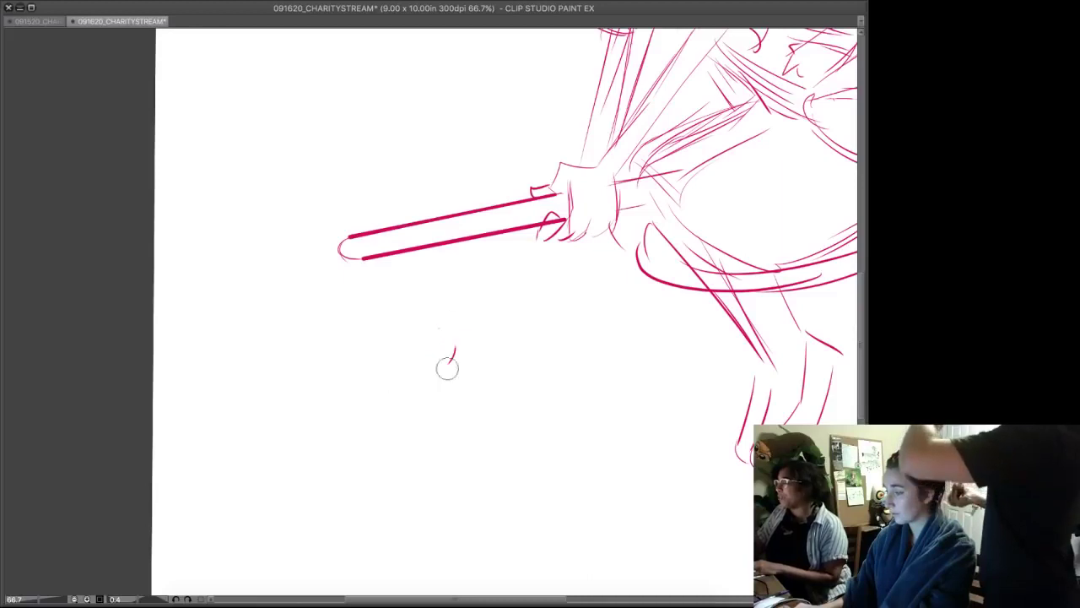
mouse_move(452, 311)
left_mouse_down()
mouse_move(388, 346)
mouse_move(398, 354)
mouse_move(384, 365)
mouse_move(387, 404)
left_mouse_up()
key("ctrl+z")
key("ctrl+z")
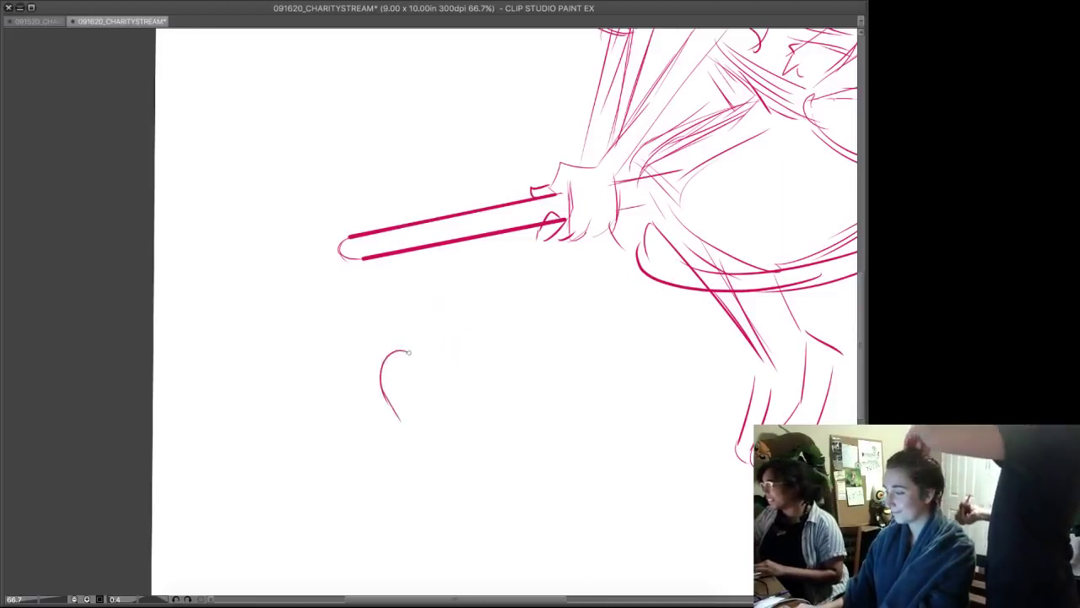
- Sketch a small rounded head below the staff with dot eyes, eyebrows, a nose and a smiling mouth
mouse_move(407, 349)
left_mouse_down()
mouse_move(421, 353)
mouse_move(433, 399)
left_mouse_up()
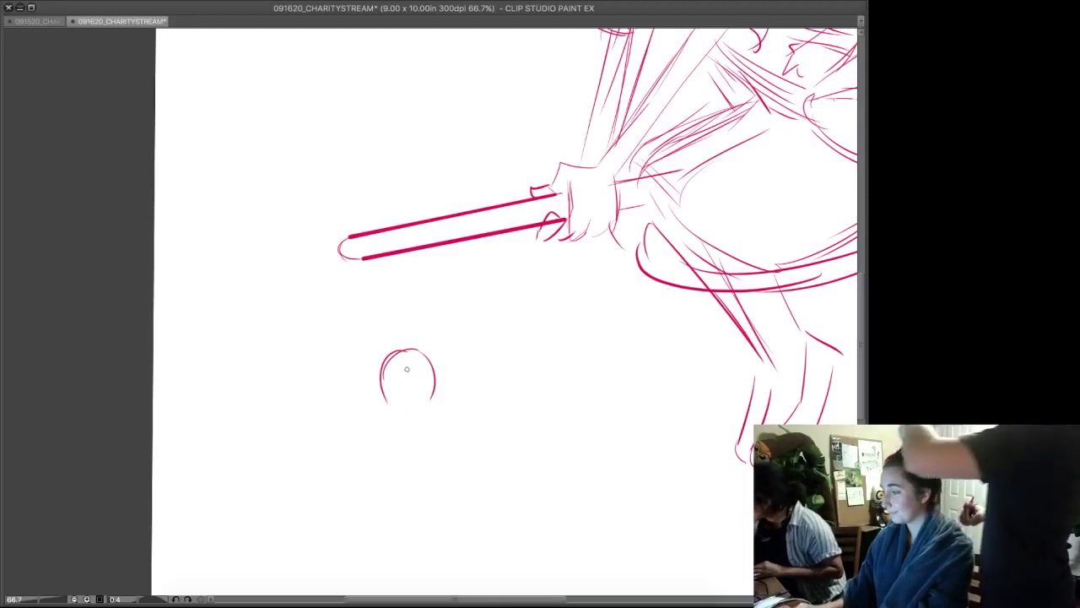
left_click(402, 370)
left_click(416, 369)
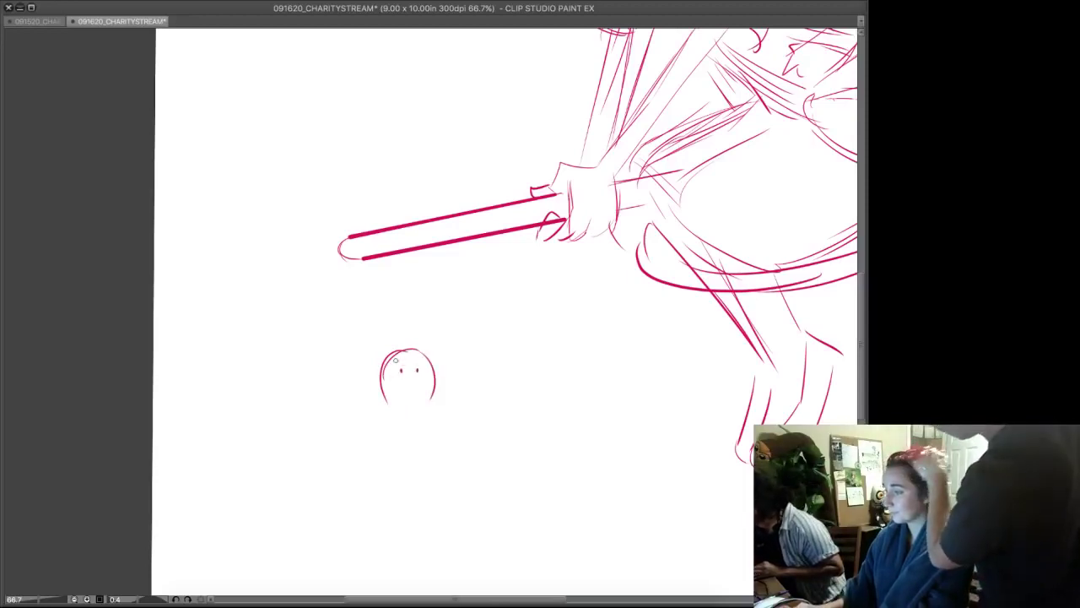
mouse_move(422, 385)
left_mouse_down()
mouse_move(398, 387)
mouse_move(410, 391)
left_mouse_up()
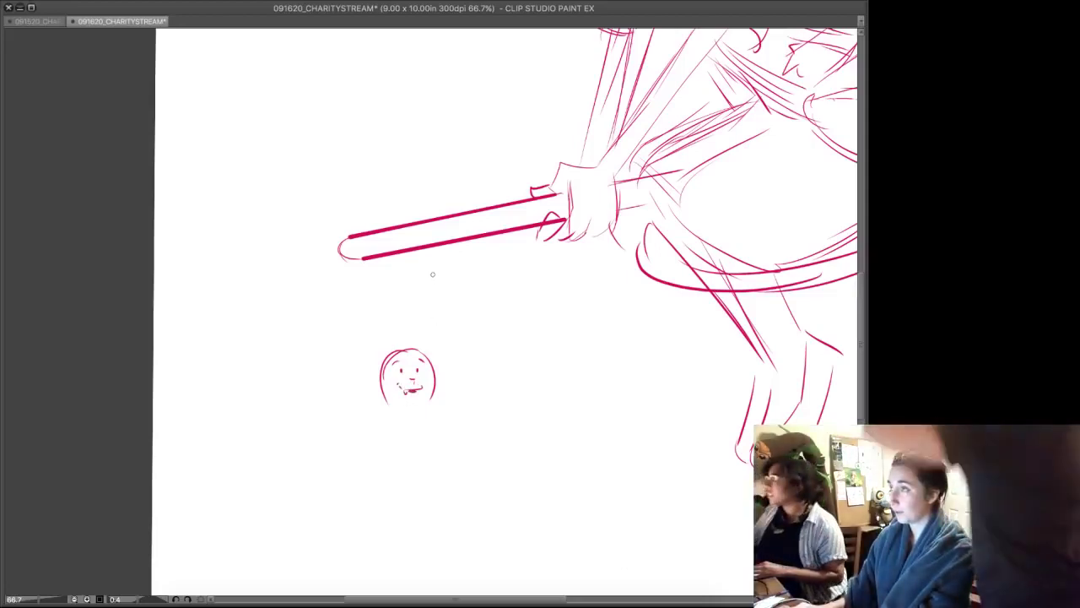
- Draw the small character's pointed chin, side locks, curled top tuft and spiky hair sweeping out behind the head
mouse_move(397, 349)
left_mouse_down()
mouse_move(388, 318)
mouse_move(392, 336)
mouse_move(329, 357)
left_mouse_up()
key("ctrl+z")
mouse_move(393, 338)
left_mouse_down()
mouse_move(340, 354)
mouse_move(384, 402)
mouse_move(383, 387)
mouse_move(446, 396)
mouse_move(410, 413)
mouse_move(428, 391)
left_mouse_up()
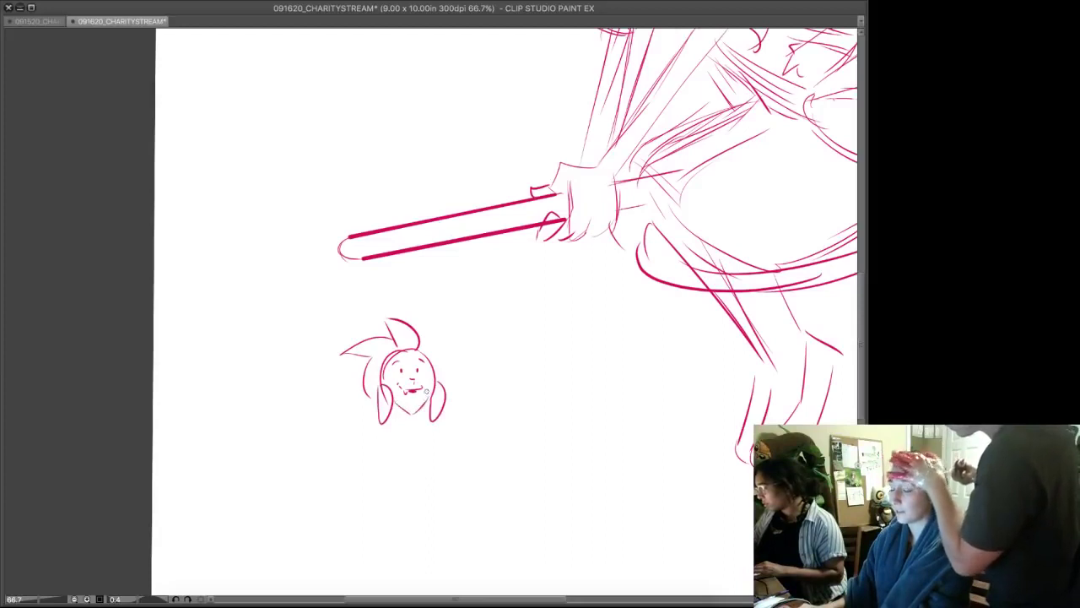
left_click_drag(365, 364, 314, 369)
mouse_move(314, 372)
left_mouse_down()
mouse_move(337, 378)
mouse_move(342, 431)
left_mouse_up()
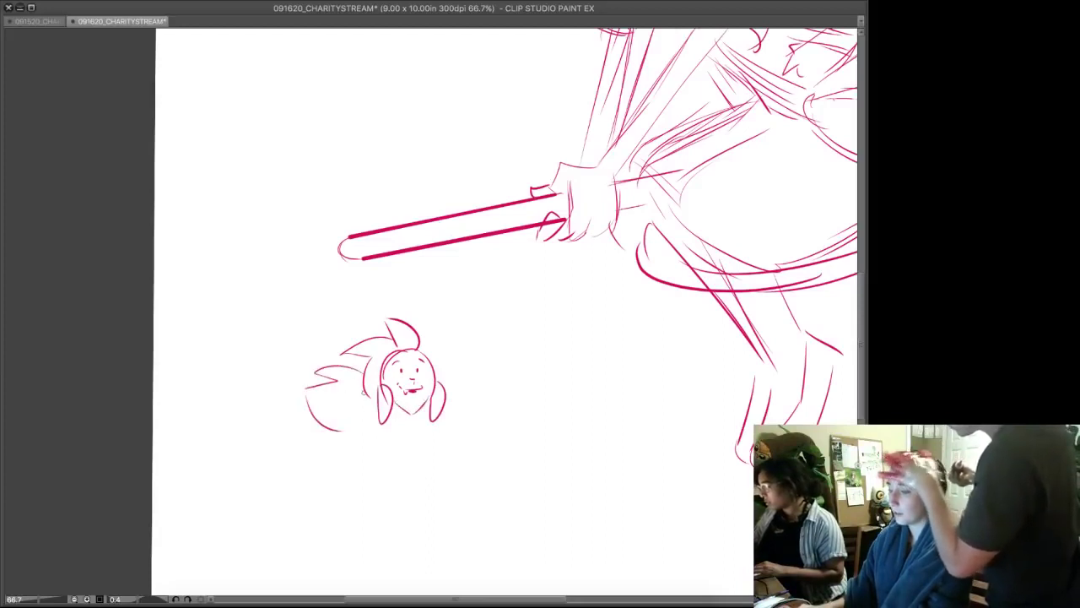
- Sketch the small character's bent forearm, neckline and two fists held at the chest
mouse_move(364, 392)
left_mouse_down()
mouse_move(391, 437)
mouse_move(395, 428)
mouse_move(391, 453)
mouse_move(381, 454)
mouse_move(381, 432)
mouse_move(357, 454)
mouse_move(367, 435)
mouse_move(334, 483)
mouse_move(340, 492)
mouse_move(391, 428)
left_mouse_up()
key("ctrl+z")
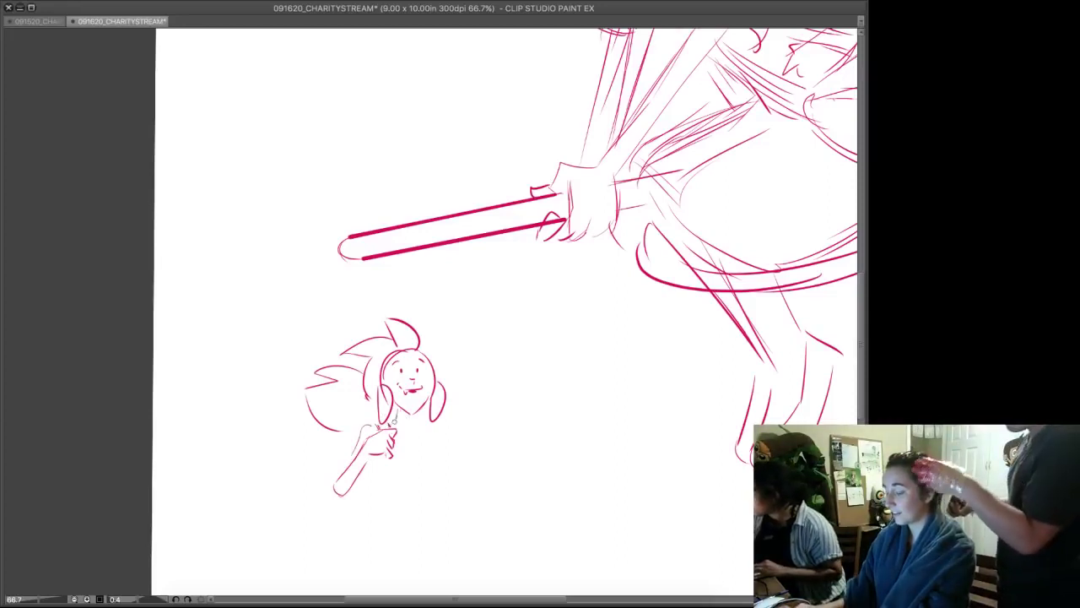
mouse_move(396, 447)
left_mouse_down()
mouse_move(411, 432)
mouse_move(417, 452)
left_mouse_up()
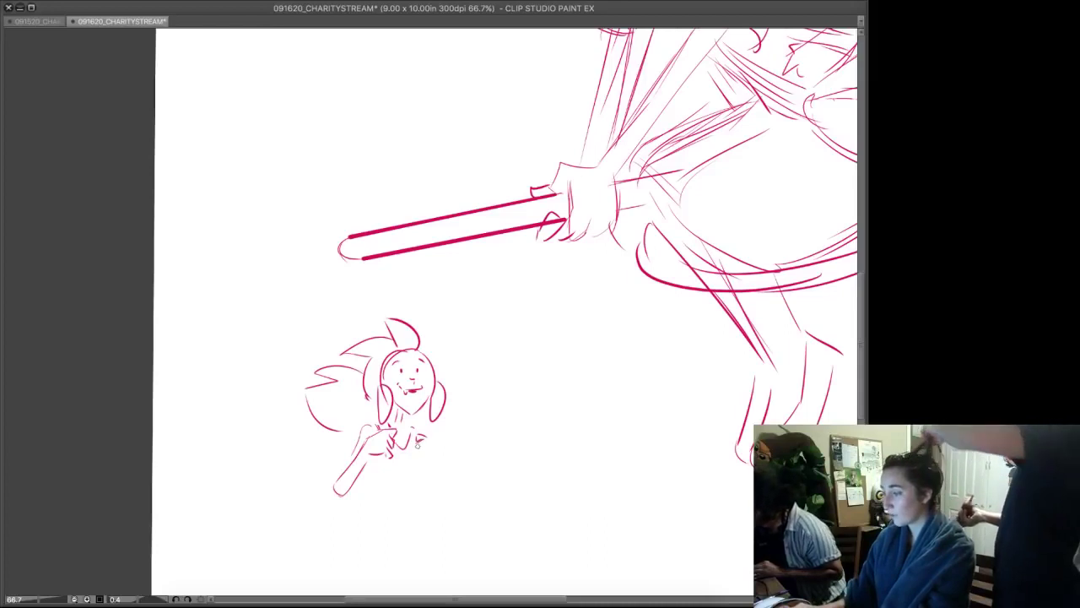
mouse_move(416, 445)
left_mouse_down()
mouse_move(424, 460)
mouse_move(441, 461)
left_mouse_up()
key("super+z")
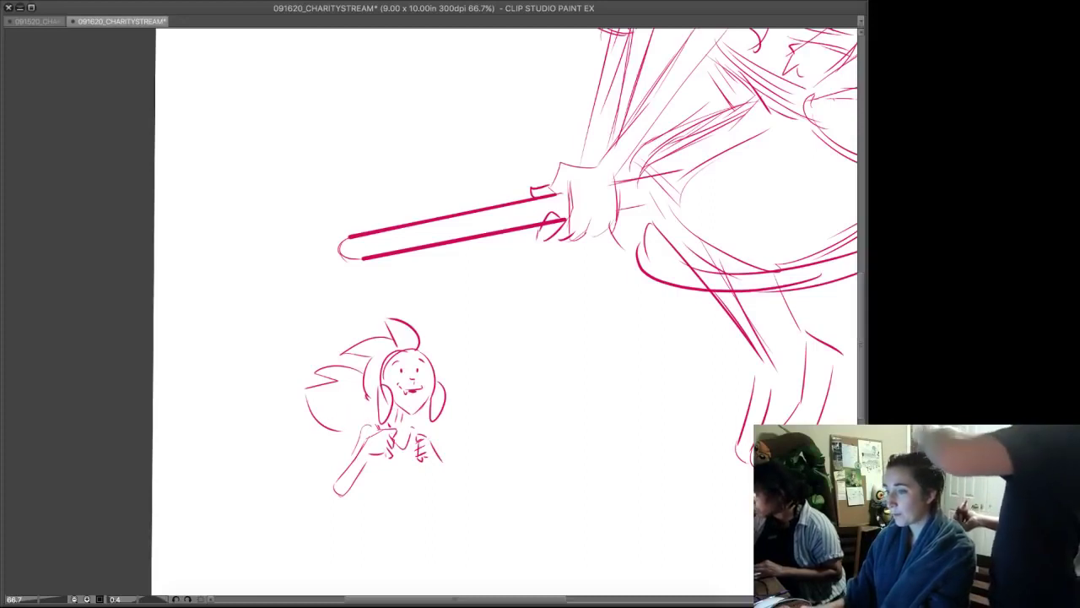
- Draw a cylindrical rolled bundle behind the small character's shoulder, crossing the hair
mouse_move(355, 420)
left_mouse_down()
mouse_move(297, 400)
mouse_move(279, 414)
mouse_move(288, 398)
mouse_move(277, 411)
mouse_move(288, 399)
mouse_move(360, 423)
left_mouse_up()
key("super+z")
mouse_move(280, 419)
left_mouse_down()
mouse_move(363, 442)
mouse_move(322, 429)
left_mouse_up()
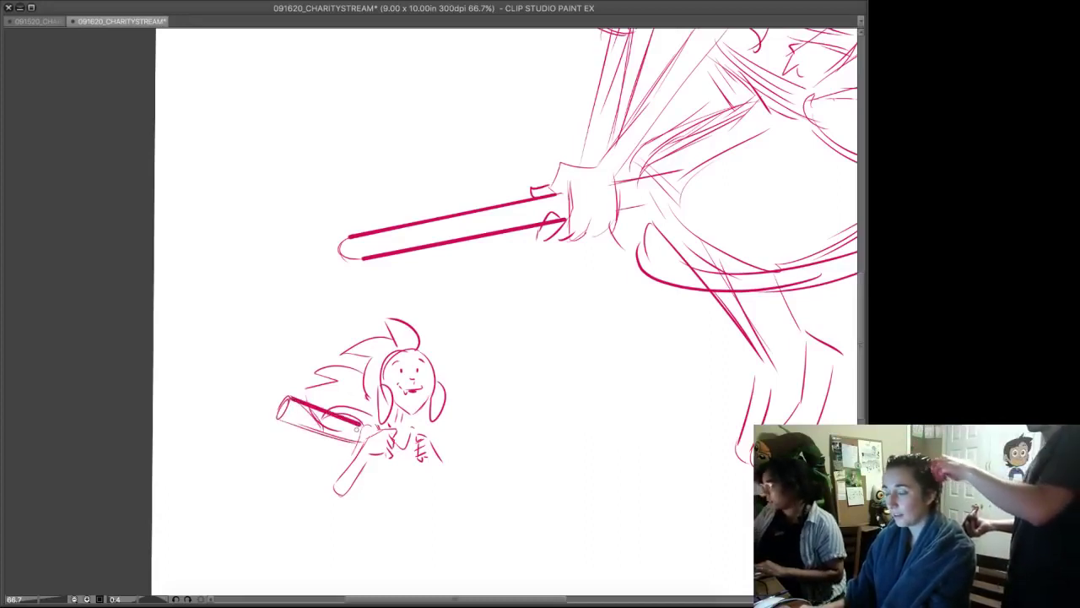
- Sketch a rounded pack hanging below the rolled bundle, with long side lines running down behind the arm
left_click_drag(449, 437, 453, 455)
mouse_move(313, 441)
left_mouse_down()
mouse_move(286, 496)
mouse_move(312, 479)
mouse_move(308, 505)
mouse_move(287, 487)
mouse_move(318, 503)
mouse_move(307, 533)
left_mouse_up()
left_click_drag(340, 448, 325, 488)
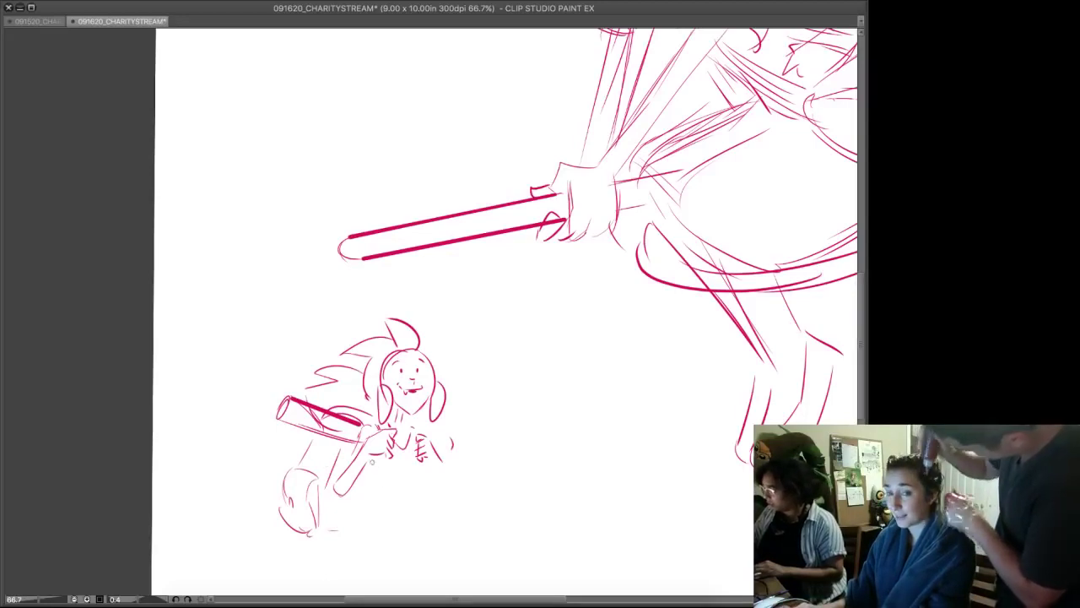
left_click_drag(377, 459, 342, 522)
left_click_drag(374, 477, 346, 525)
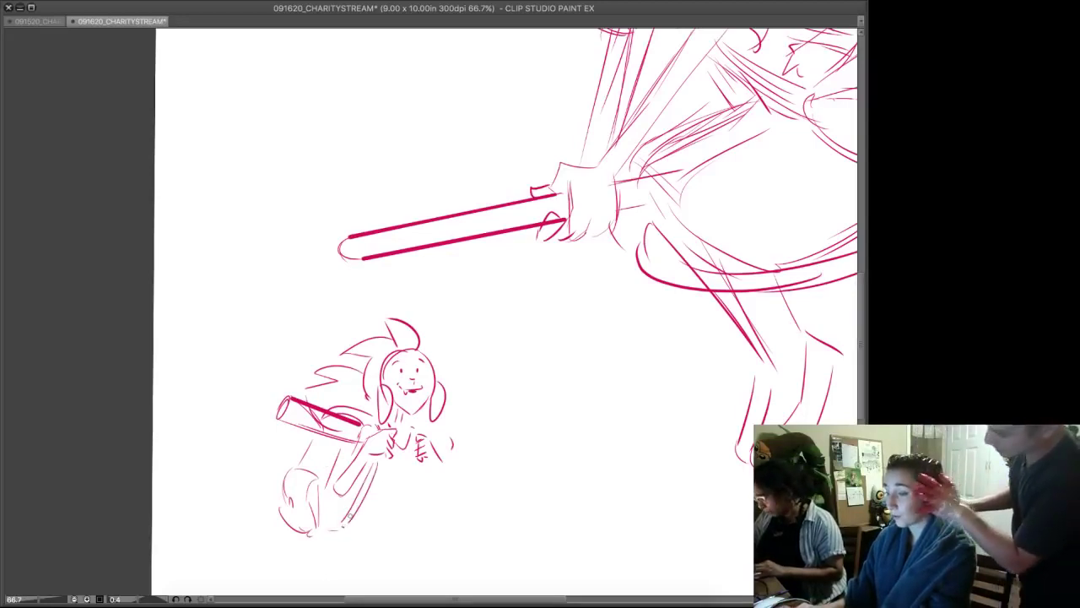
mouse_move(414, 471)
left_mouse_down()
mouse_move(407, 499)
mouse_move(377, 500)
mouse_move(371, 406)
mouse_move(388, 422)
mouse_move(406, 419)
left_mouse_up()
key("super+z")
key("super+z")
key("super+z")
key("super+z")
- Sketch the small character's torso and waistline, the second bent arm and the first hip lines
left_click_drag(411, 403, 400, 425)
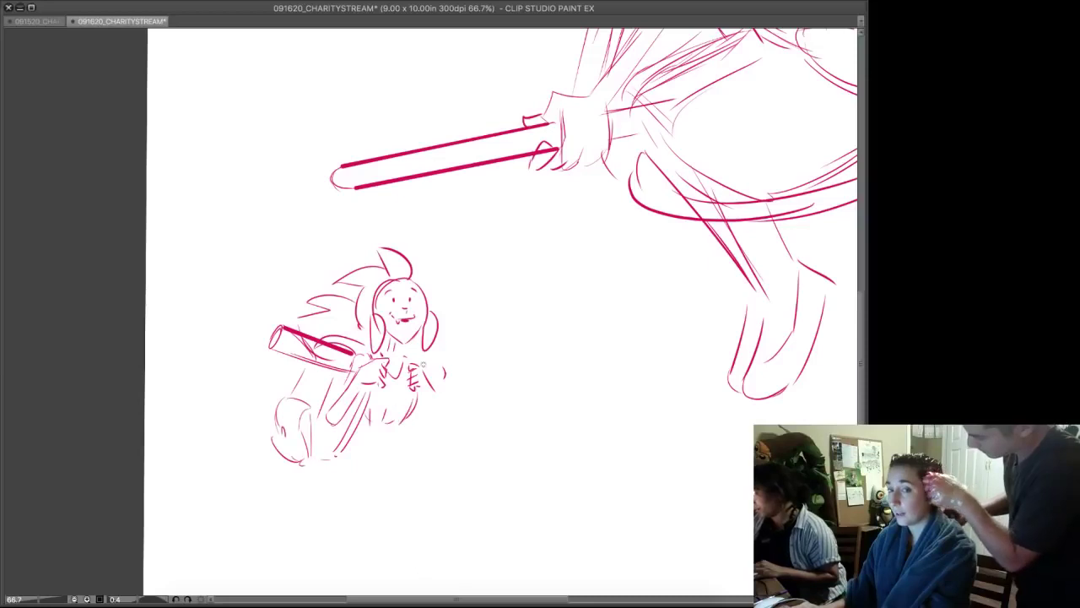
left_click_drag(417, 387, 449, 429)
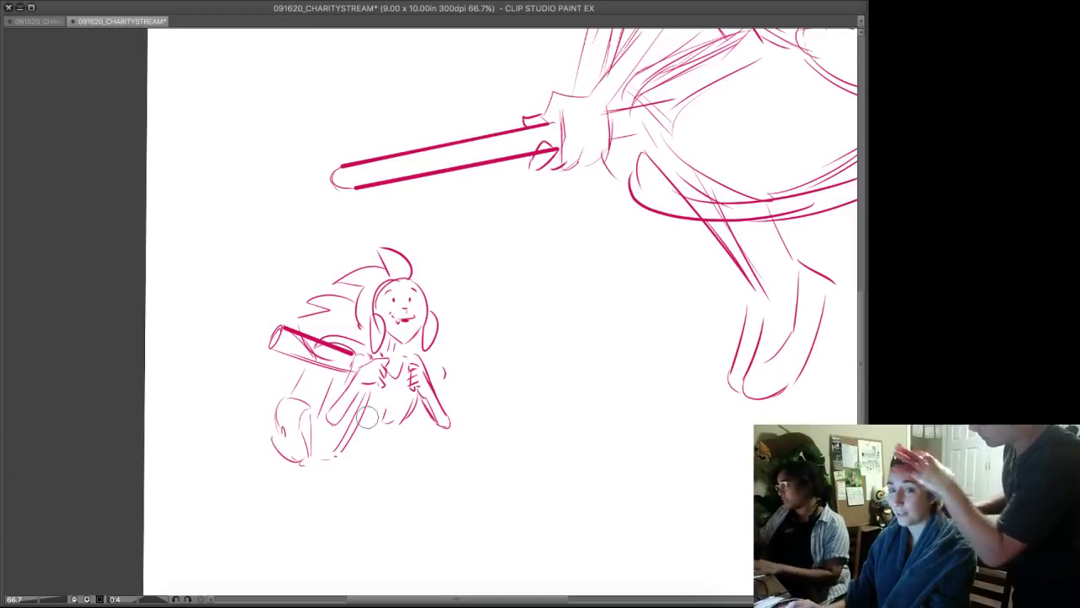
mouse_move(380, 430)
left_mouse_down()
mouse_move(346, 464)
mouse_move(338, 457)
mouse_move(408, 457)
left_mouse_up()
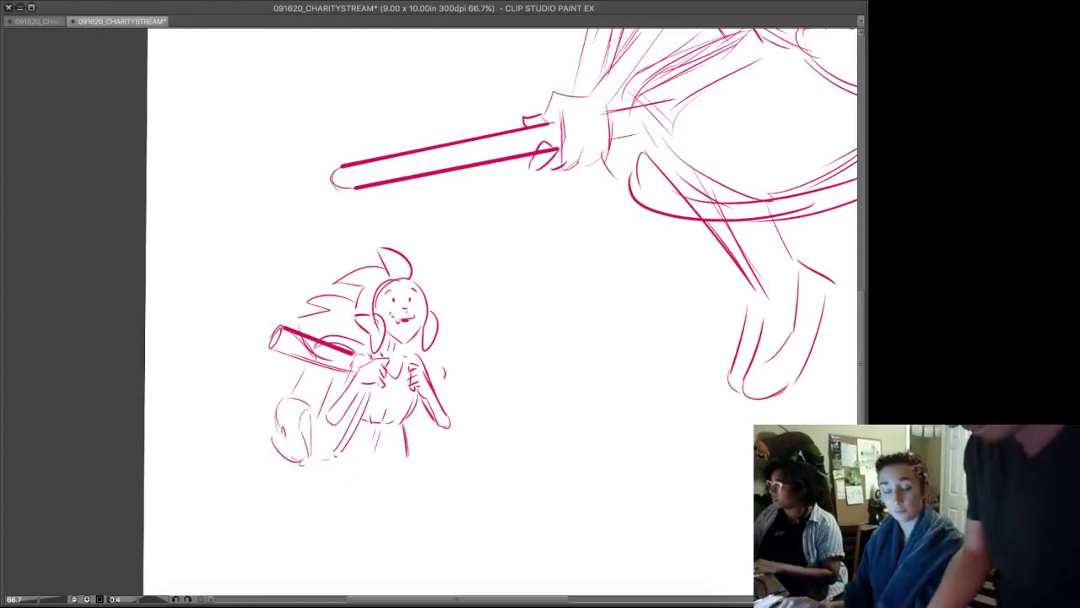
- Add pointed ears on both sides of the small character's head and an extra hair line beside the face
left_click_drag(374, 304, 380, 338)
left_click_drag(441, 304, 444, 319)
mouse_move(369, 285)
left_mouse_down()
mouse_move(358, 314)
mouse_move(367, 346)
left_mouse_up()
- Sketch the small character's shorts hems and the front leg down to a foot with raised toes
left_click_drag(437, 375, 434, 275)
mouse_move(332, 371)
left_mouse_down()
mouse_move(346, 389)
mouse_move(403, 367)
mouse_move(375, 373)
left_mouse_up()
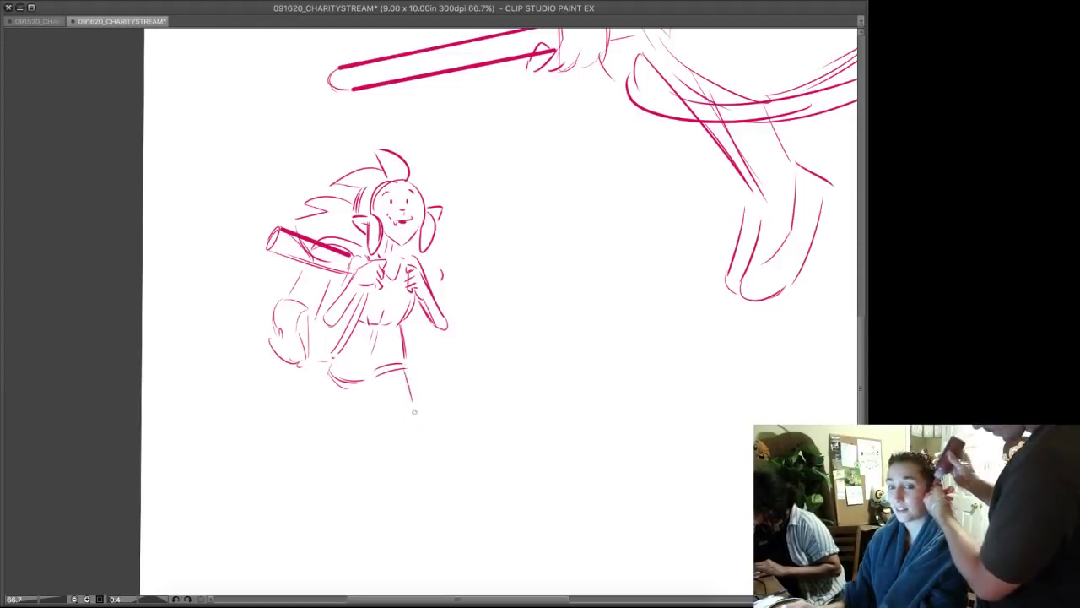
mouse_move(420, 440)
left_mouse_down()
mouse_move(423, 529)
mouse_move(407, 527)
mouse_move(410, 568)
mouse_move(439, 541)
mouse_move(460, 553)
mouse_move(429, 565)
mouse_move(459, 554)
left_mouse_up()
left_click_drag(379, 379, 391, 443)
- Sketch the small character's rear leg with thigh, calf and a blocky foot in a walking stance
left_click_drag(364, 384, 340, 442)
left_click_drag(333, 384, 320, 438)
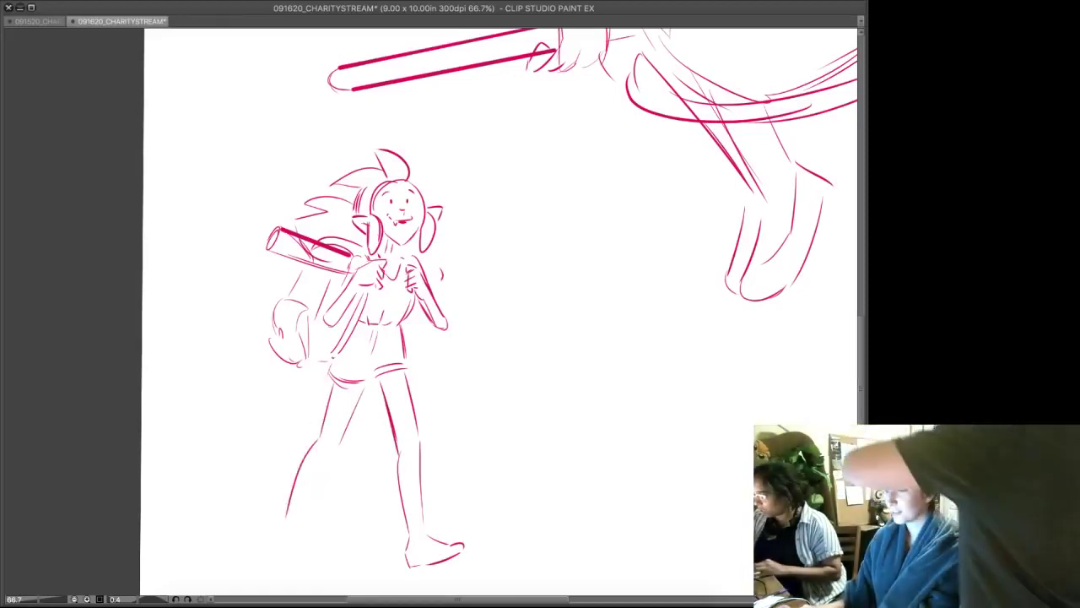
mouse_move(321, 440)
left_mouse_down()
mouse_move(305, 483)
mouse_move(312, 517)
left_mouse_up()
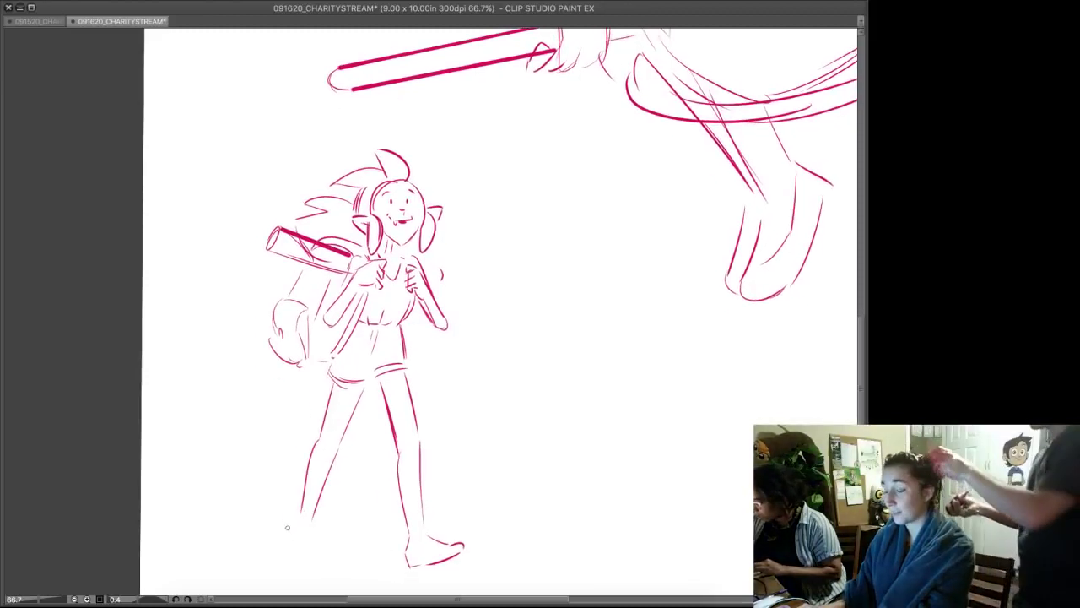
mouse_move(288, 524)
left_mouse_down()
mouse_move(291, 563)
mouse_move(323, 562)
left_mouse_up()
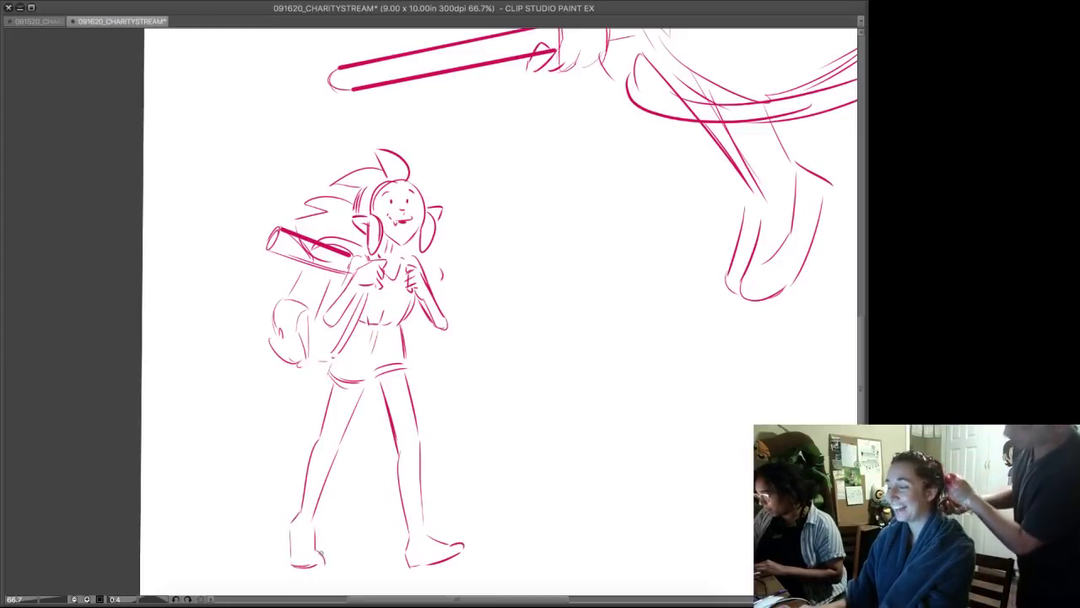
- Clean up the front leg's thigh line and redraw the shorts with wider cuffs on both legs
key("e")
mouse_move(396, 411)
left_mouse_down()
mouse_move(409, 475)
mouse_move(380, 385)
mouse_move(393, 449)
left_mouse_up()
key("p")
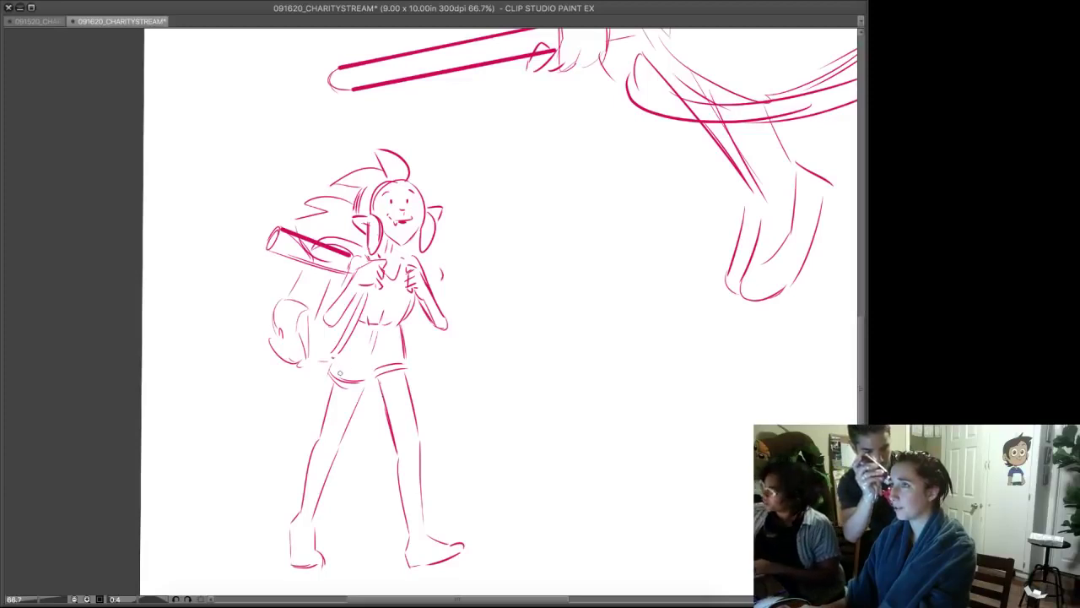
mouse_move(325, 368)
left_mouse_down()
mouse_move(365, 394)
mouse_move(363, 381)
mouse_move(329, 372)
mouse_move(367, 386)
mouse_move(381, 372)
mouse_move(395, 390)
mouse_move(410, 374)
left_mouse_up()
key("e")
key("p")
key("e")
key("p")
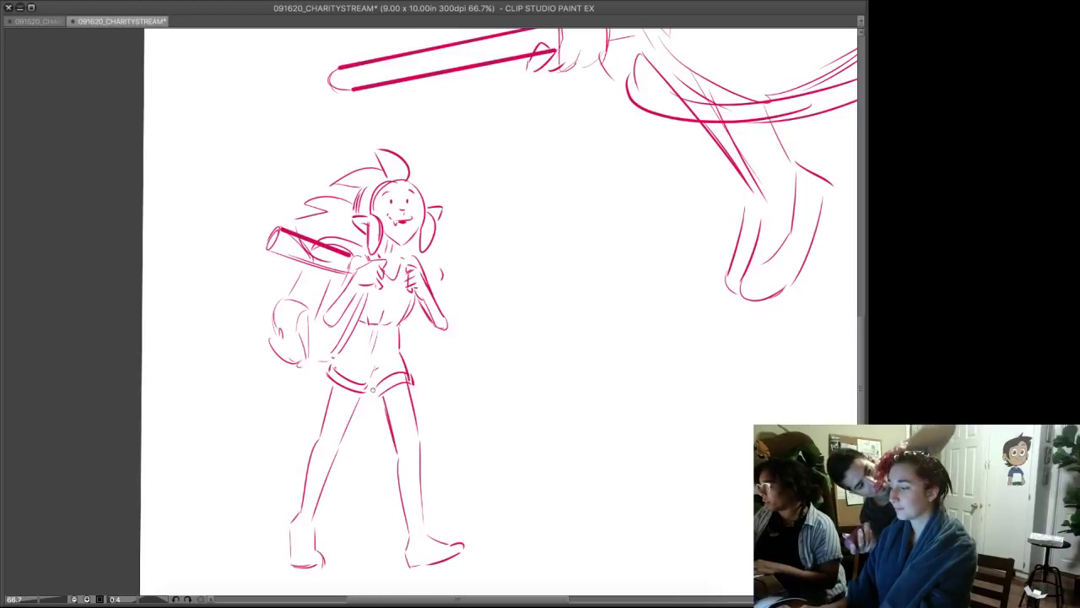
- Erase and redraw the toe and sole of the small character's rear foot
key("e")
mouse_move(322, 553)
left_mouse_down()
mouse_move(305, 566)
mouse_move(319, 571)
mouse_move(321, 550)
left_mouse_up()
key("p")
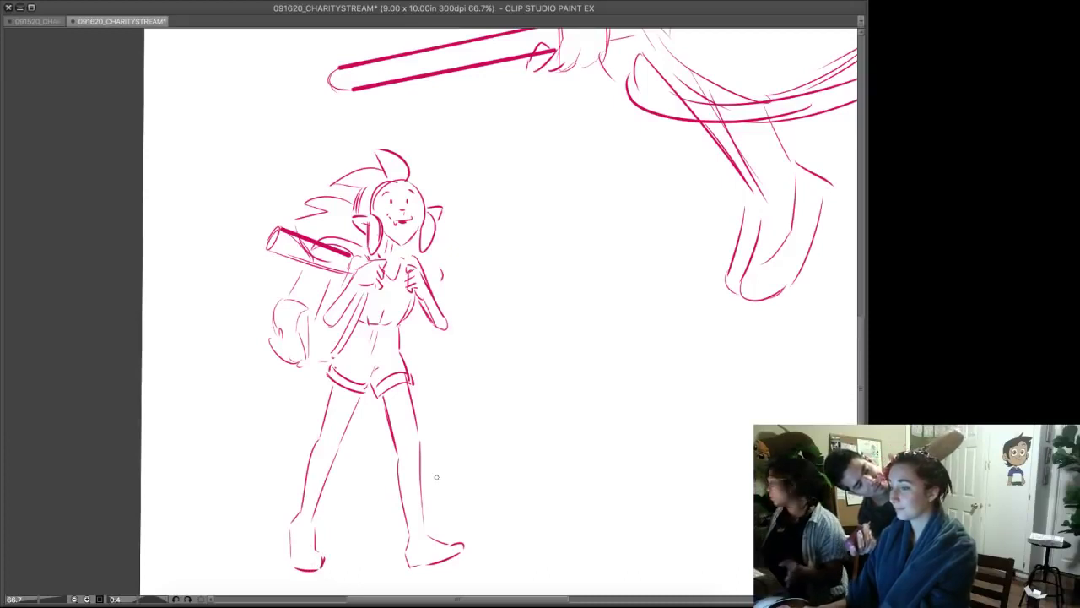
- Add a short hair stroke just above the rolled bundle on the small character's back
left_click_drag(456, 287, 350, 495)
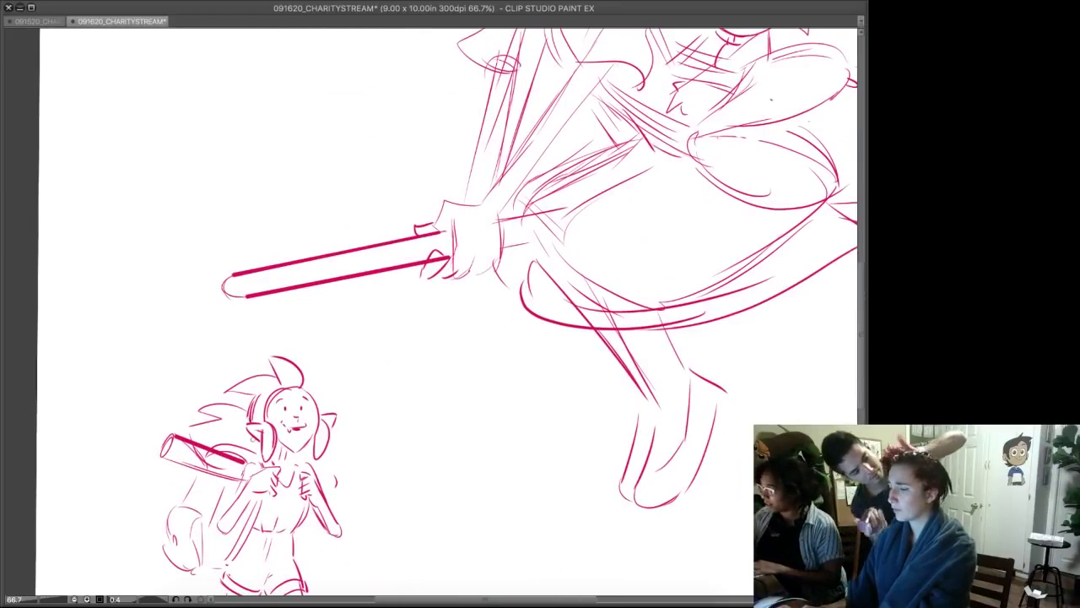
left_click_drag(190, 424, 192, 440)
left_click_drag(338, 590, 409, 330)
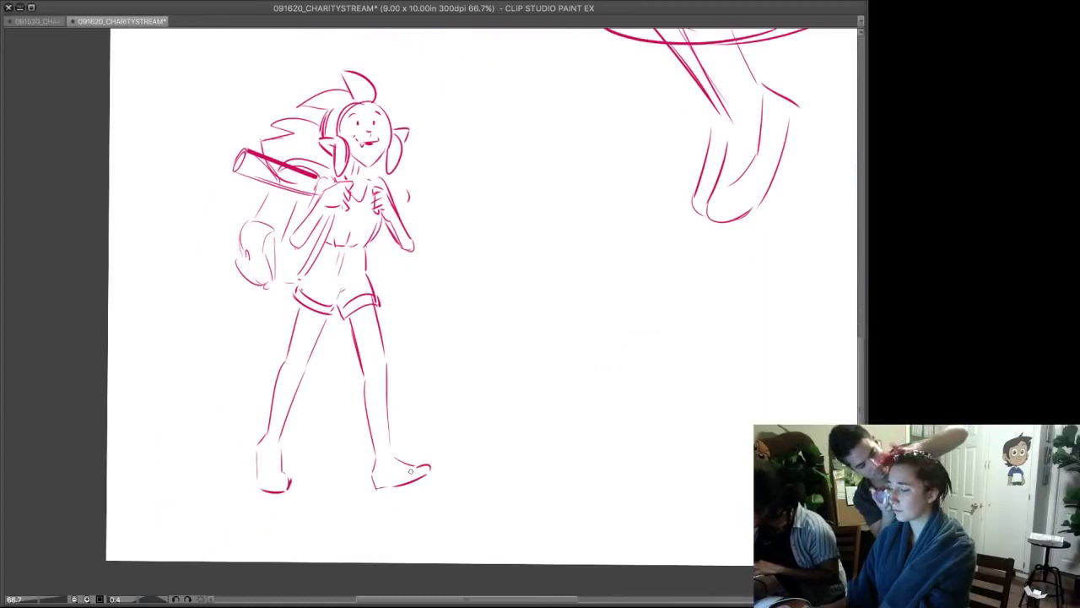
- Draw a sandal with toes on the small walking character's front foot and add matching toe and strap lines to the rear foot
mouse_move(417, 470)
left_mouse_down()
mouse_move(376, 494)
mouse_move(434, 474)
mouse_move(388, 486)
mouse_move(418, 477)
left_mouse_up()
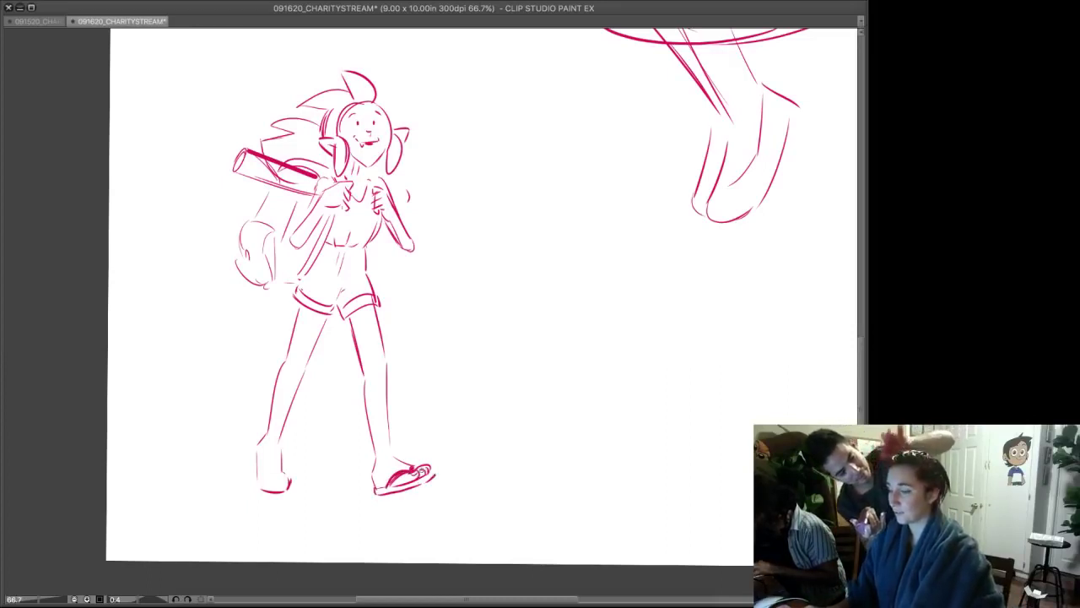
mouse_move(283, 485)
left_mouse_down()
mouse_move(260, 473)
mouse_move(281, 481)
left_mouse_up()
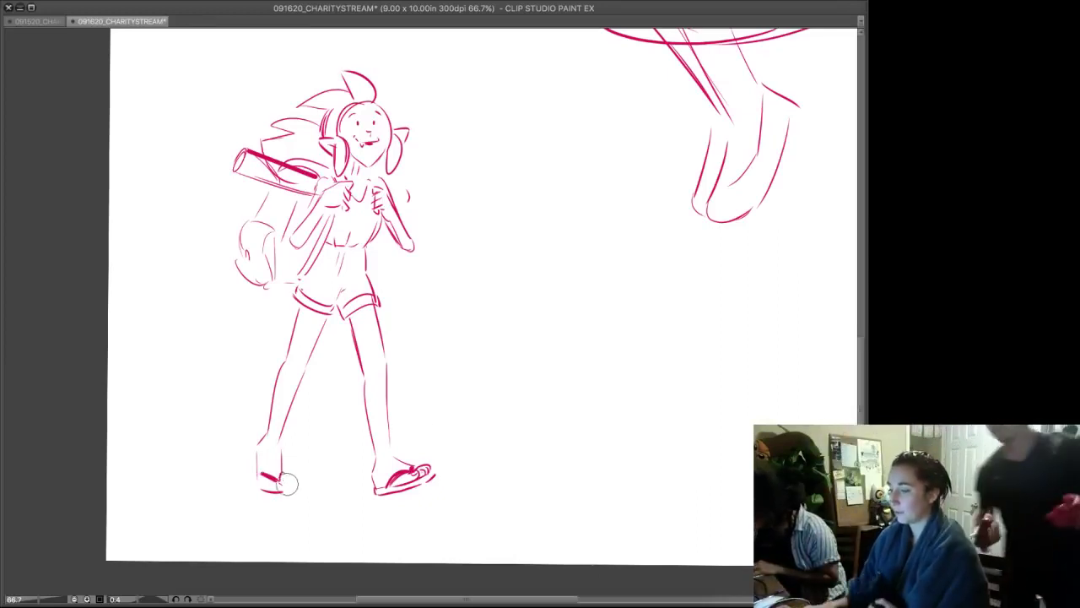
left_click_drag(288, 487, 272, 490)
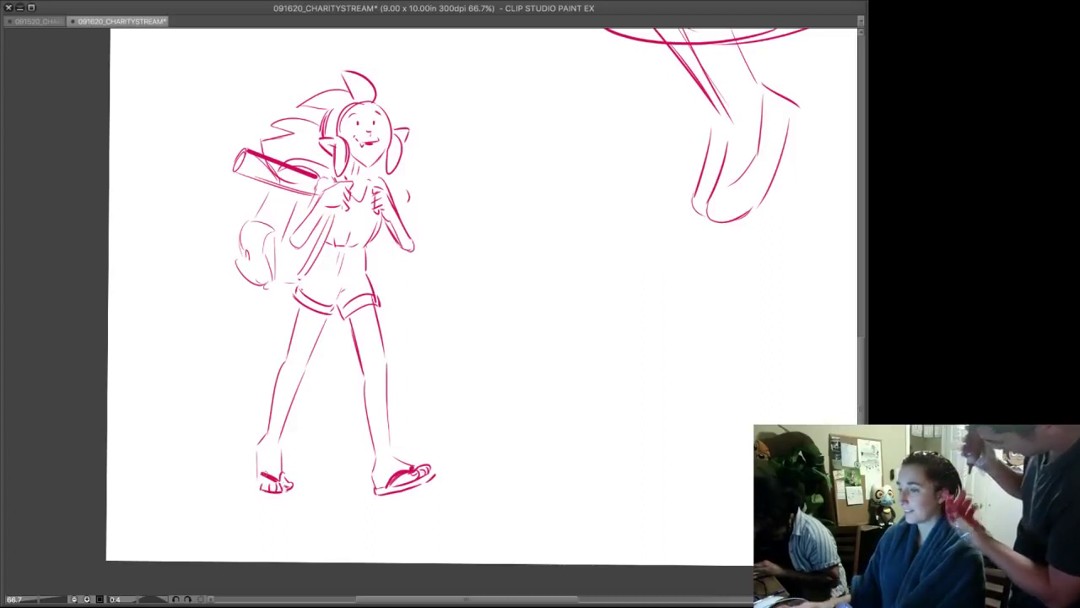
left_click_drag(256, 444, 260, 484)
mouse_move(255, 441)
left_mouse_down()
mouse_move(257, 488)
mouse_move(282, 498)
mouse_move(294, 489)
left_mouse_up()
- Redraw the small character's dot eyes as larger filled ovals with curved upper lids
left_click_drag(456, 211, 381, 471)
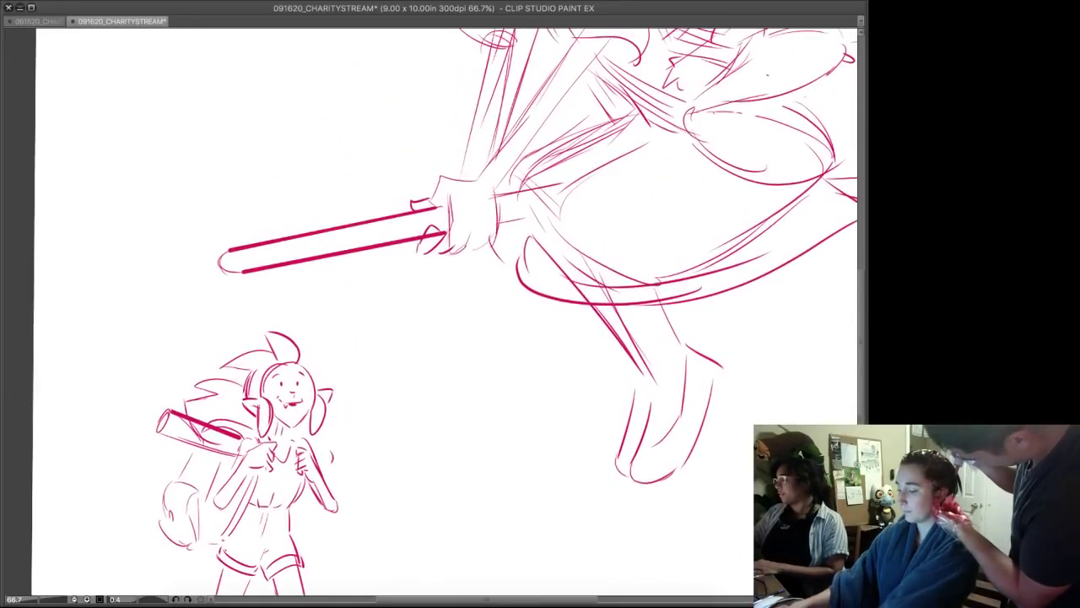
key("ctrl+z")
mouse_move(303, 361)
left_mouse_down()
mouse_move(315, 389)
mouse_move(276, 375)
mouse_move(303, 376)
left_mouse_up()
key("e")
key("ctrl+z")
key("ctrl+z")
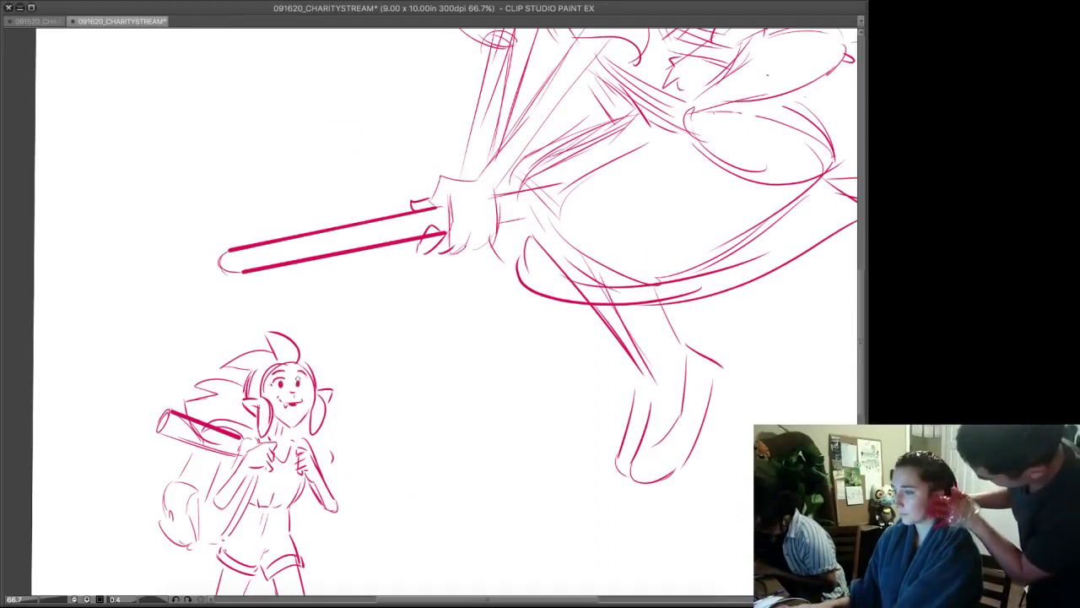
- Erase the small character's eye nearer the front of the face and redraw it with a filled pupil and curved lid
scroll(302, 384, "up", 4)
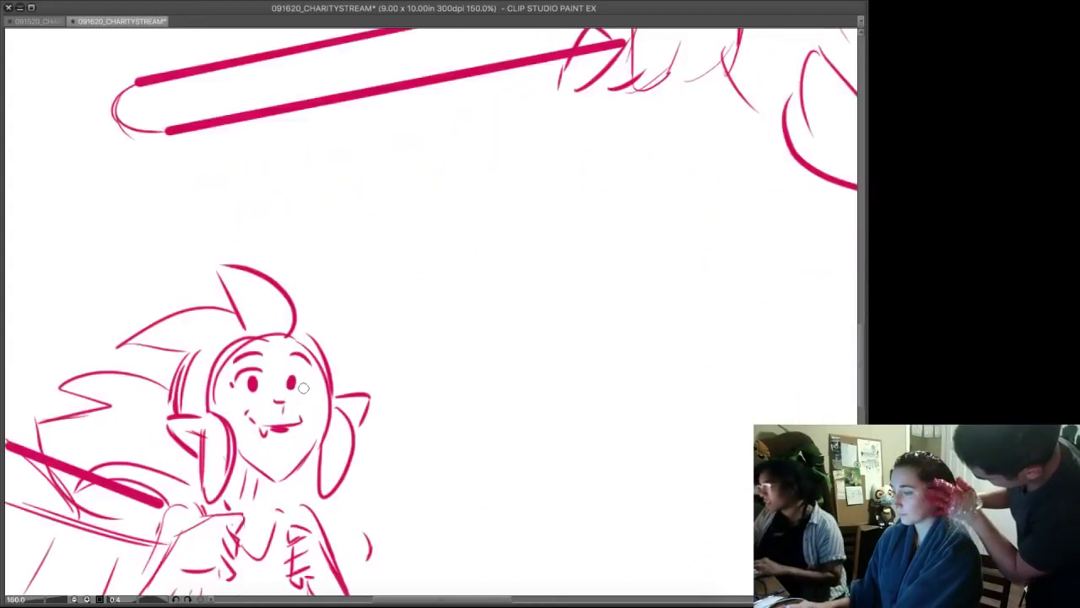
key("e")
mouse_move(294, 381)
left_mouse_down()
mouse_move(315, 339)
mouse_move(306, 375)
left_mouse_up()
key("p")
key("ctrl+z")
key("ctrl+z")
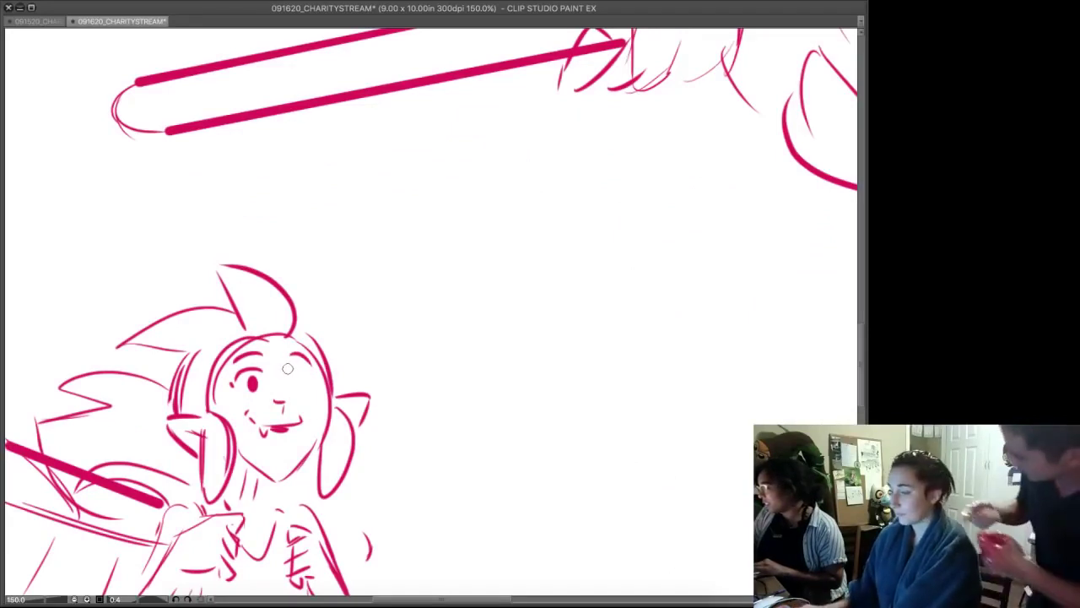
left_click_drag(293, 379, 293, 387)
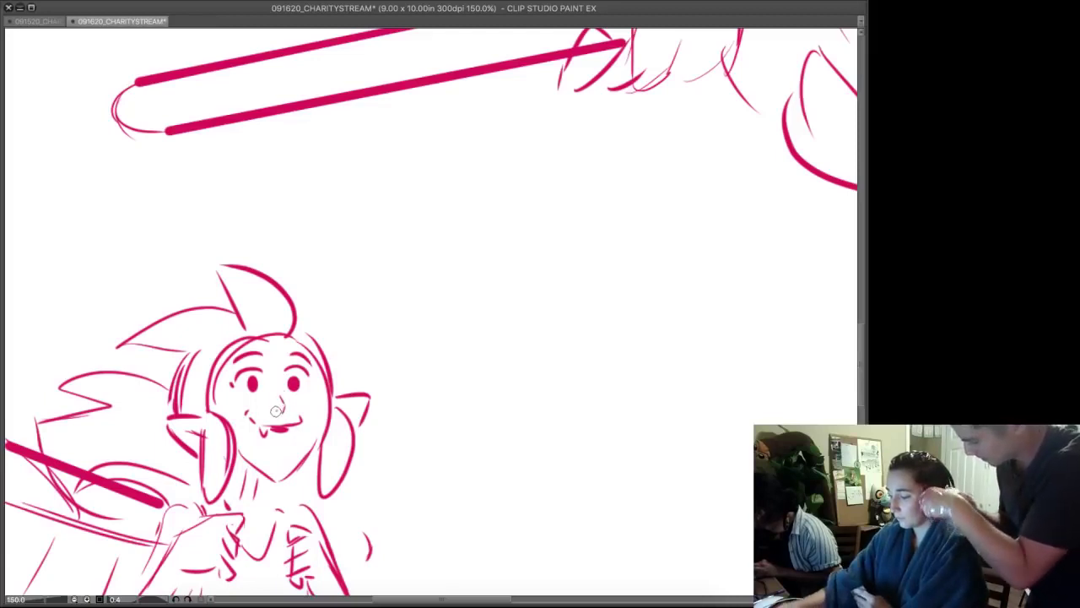
- Redraw the small character's neck lines with a shadow under the chin and rework the shirt neckline
mouse_move(243, 455)
left_mouse_down()
mouse_move(274, 483)
mouse_move(247, 460)
mouse_move(262, 483)
mouse_move(238, 500)
mouse_move(256, 503)
mouse_move(243, 483)
mouse_move(241, 499)
left_mouse_up()
key("super+z")
key("super+z")
key("super+z")
left_click_drag(248, 463, 257, 476)
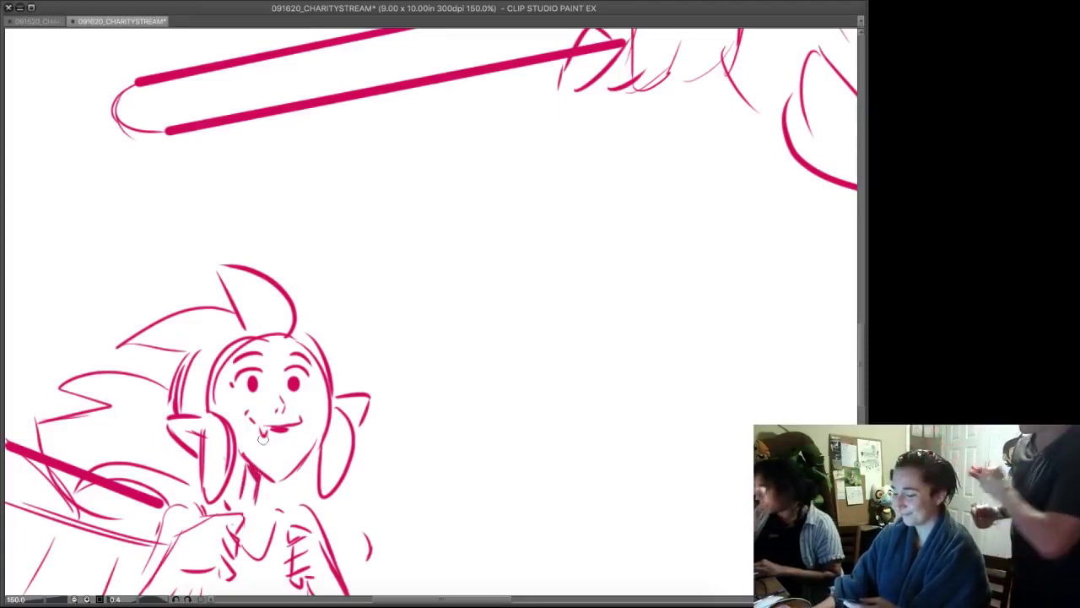
left_click_drag(275, 521, 269, 550)
mouse_move(285, 507)
left_mouse_down()
mouse_move(289, 527)
mouse_move(288, 511)
mouse_move(270, 539)
left_mouse_up()
mouse_move(218, 502)
left_mouse_down()
mouse_move(279, 423)
mouse_move(317, 349)
mouse_move(275, 401)
mouse_move(293, 363)
mouse_move(292, 391)
mouse_move(238, 453)
left_mouse_up()
- Erase the hair lines overlapping the bedroll and redraw the roll's round end and upper edge with thinner lines
key("e")
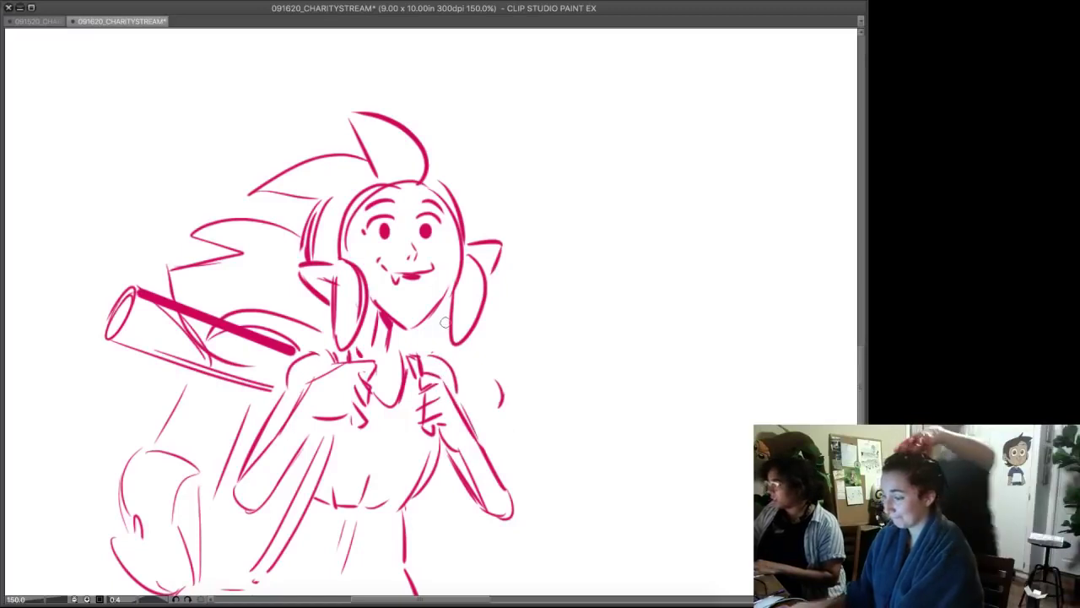
key("e")
mouse_move(203, 282)
left_mouse_down()
mouse_move(158, 334)
mouse_move(207, 343)
mouse_move(158, 321)
mouse_move(241, 352)
mouse_move(150, 310)
mouse_move(162, 302)
mouse_move(254, 351)
mouse_move(225, 345)
left_mouse_up()
key("p")
left_click_drag(134, 297, 283, 354)
key("super+z")
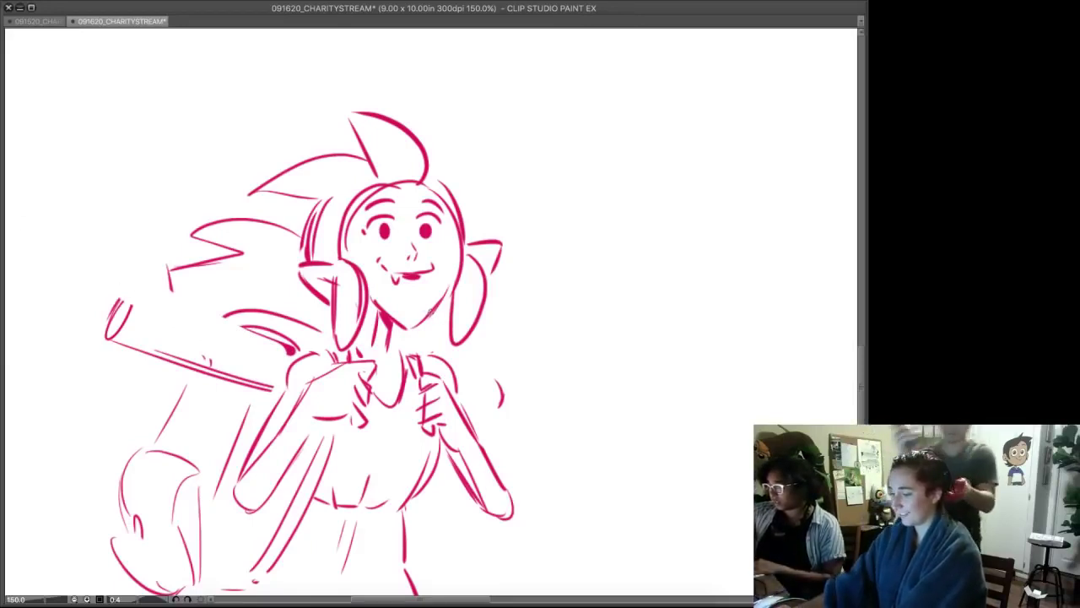
mouse_move(121, 302)
left_mouse_down()
mouse_move(125, 287)
mouse_move(118, 306)
mouse_move(135, 299)
mouse_move(115, 338)
mouse_move(133, 293)
mouse_move(119, 298)
left_mouse_up()
left_click_drag(133, 292, 299, 353)
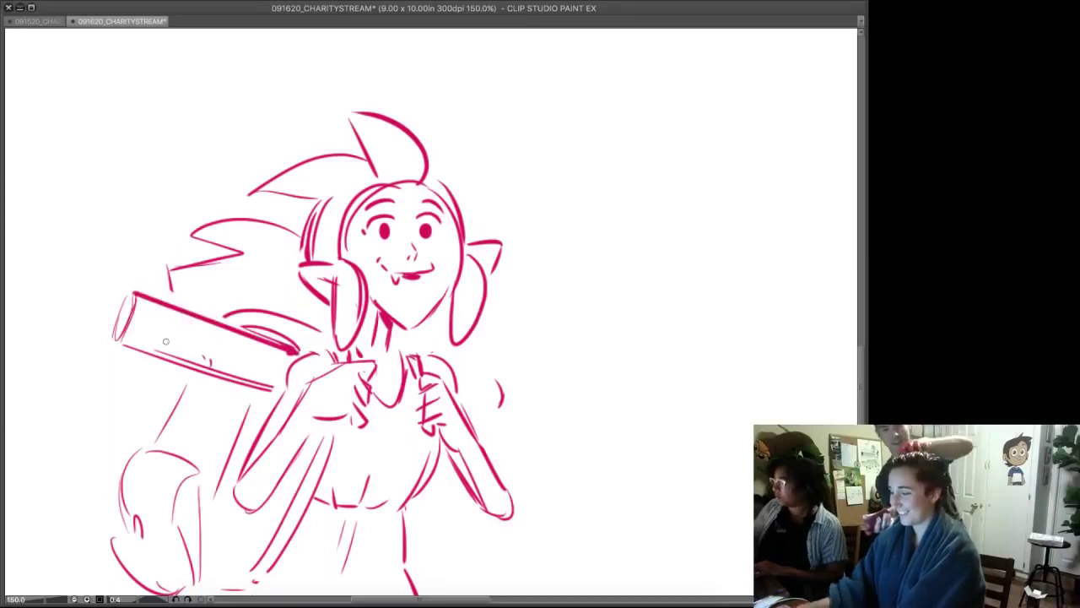
- Draw a curved band line across the bedroll near its open end
mouse_move(205, 323)
left_mouse_down()
mouse_move(151, 355)
mouse_move(206, 321)
left_mouse_up()
key("ctrl+z")
left_click_drag(160, 355, 205, 323)
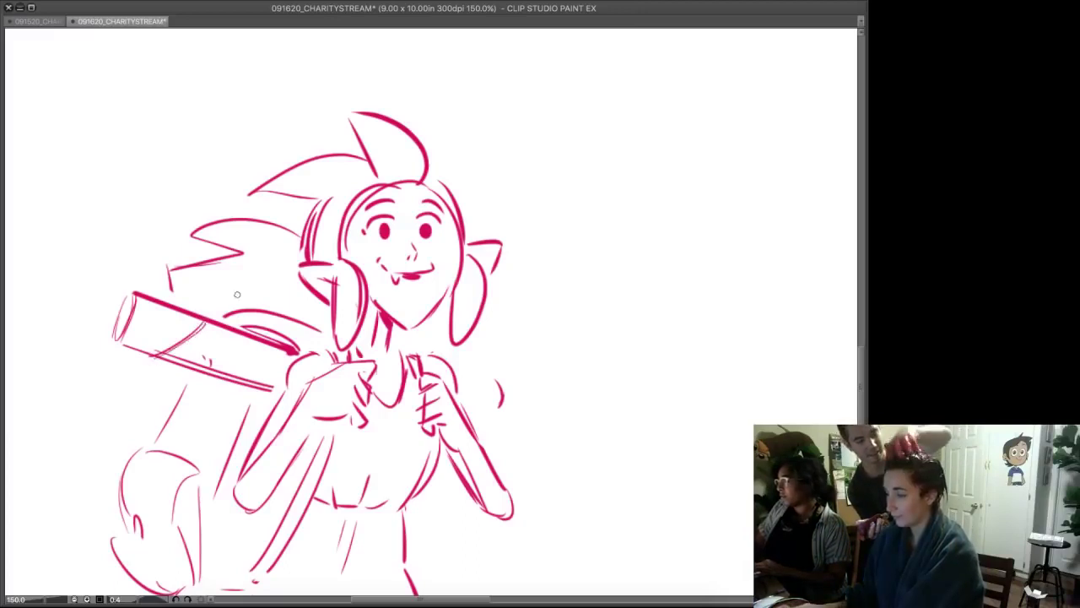
- Redraw the backpack's side edges below the bedroll and define its lower pouch, flap and base
left_click_drag(196, 372, 160, 439)
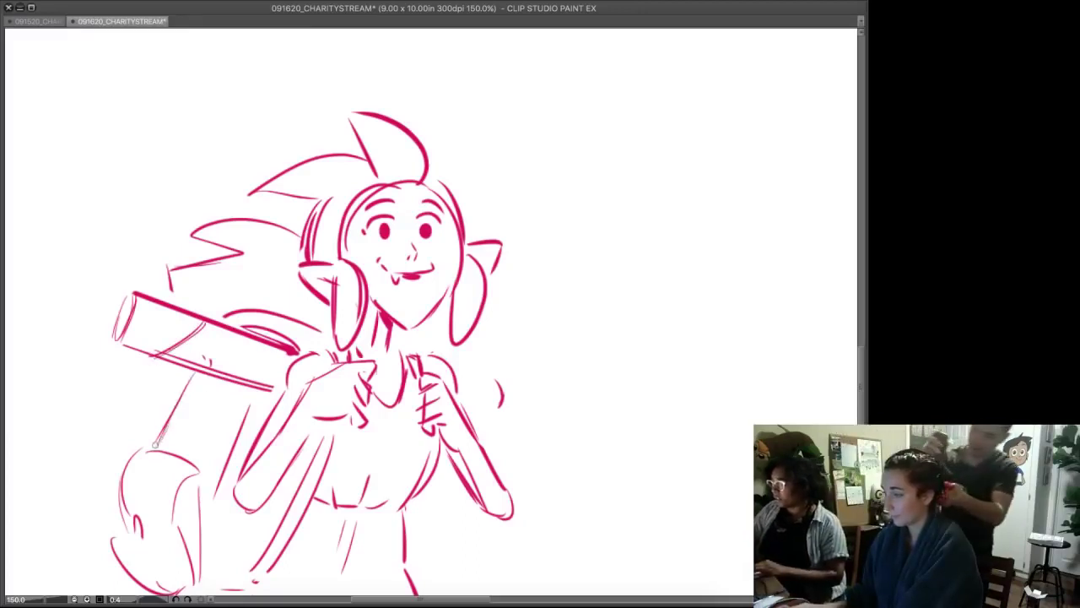
left_click_drag(249, 389, 215, 472)
key("e")
mouse_move(249, 412)
left_mouse_down()
mouse_move(219, 482)
mouse_move(209, 477)
left_mouse_up()
key("p")
left_click_drag(250, 389, 201, 474)
left_click_drag(201, 474, 199, 562)
left_click_drag(198, 478, 193, 548)
mouse_move(132, 505)
left_mouse_down()
mouse_move(140, 537)
mouse_move(120, 544)
mouse_move(125, 572)
left_mouse_up()
mouse_move(693, 70)
left_mouse_down()
mouse_move(171, 553)
mouse_move(188, 421)
mouse_move(204, 503)
mouse_move(170, 471)
mouse_move(205, 422)
mouse_move(206, 390)
mouse_move(185, 478)
mouse_move(265, 479)
mouse_move(256, 501)
mouse_move(262, 485)
left_mouse_up()
left_click(201, 599)
key("p")
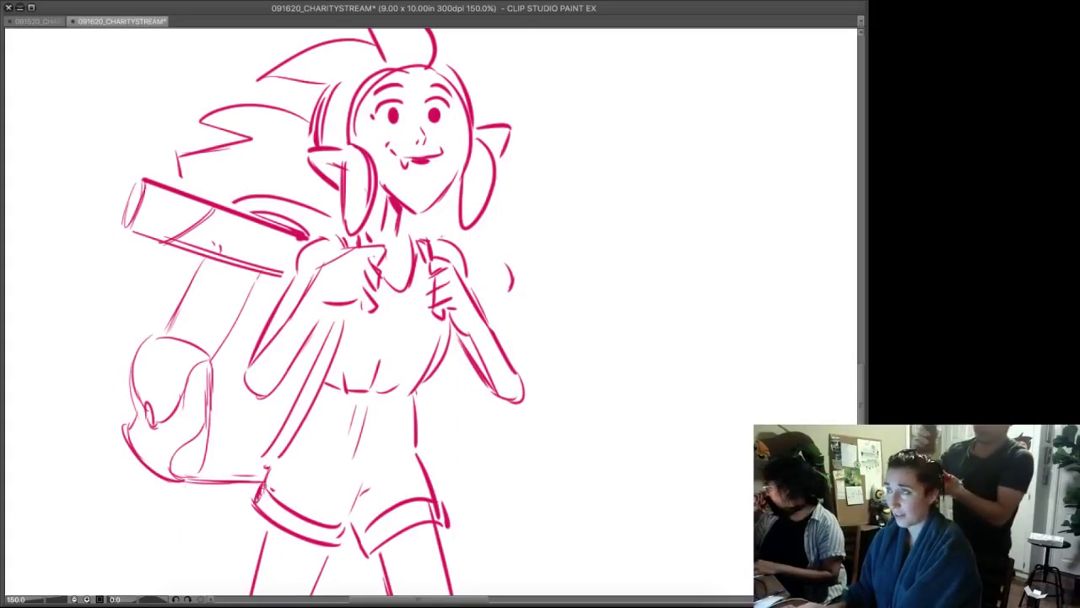
left_click_drag(260, 453, 275, 458)
- Erase the hand gripping the strap on the far side and redraw it as a smaller fist beside a pointed collar
left_click_drag(446, 201, 434, 306)
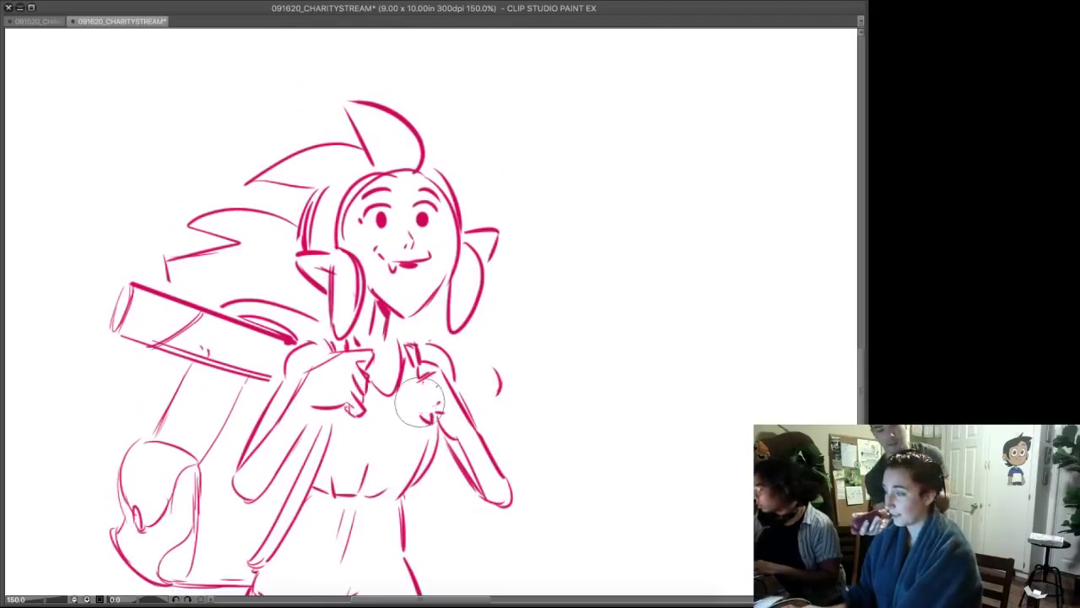
mouse_move(431, 399)
left_mouse_down()
mouse_move(436, 422)
mouse_move(407, 451)
mouse_move(423, 426)
mouse_move(427, 434)
mouse_move(418, 412)
mouse_move(447, 394)
mouse_move(417, 406)
mouse_move(431, 414)
mouse_move(422, 368)
mouse_move(427, 392)
mouse_move(394, 400)
left_mouse_up()
key("e")
key("p")
key("e")
key("p")
left_click_drag(398, 363, 394, 417)
- Clean up the chin and neck, then draw the far shoulder strap and the backpack edge behind the arm
key("e")
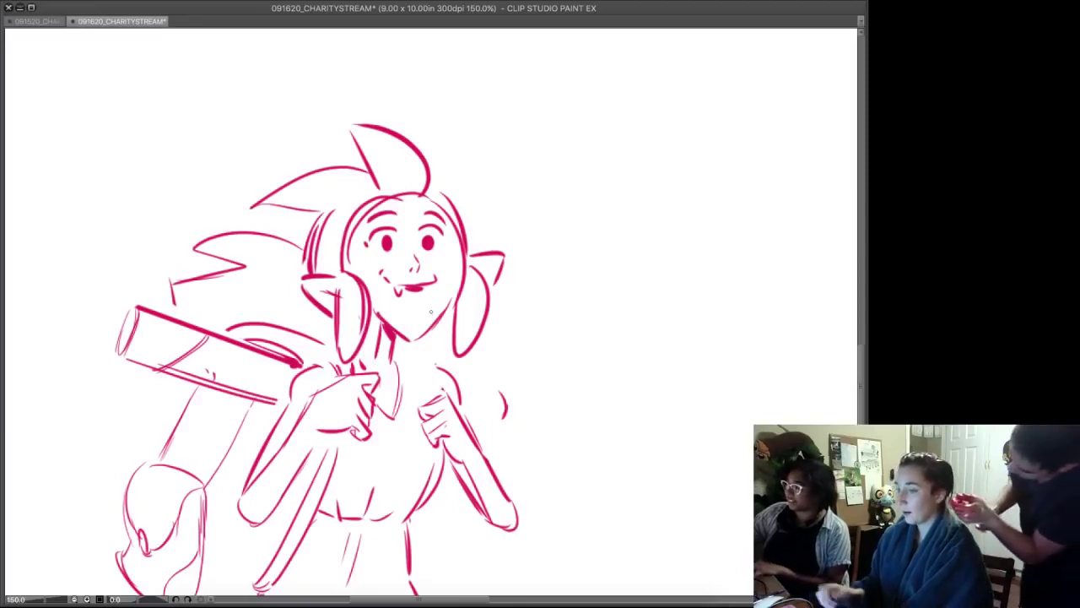
mouse_move(384, 328)
left_mouse_down()
mouse_move(398, 346)
mouse_move(382, 347)
mouse_move(389, 365)
mouse_move(410, 340)
left_mouse_up()
mouse_move(371, 305)
left_mouse_down()
mouse_move(406, 336)
mouse_move(366, 363)
mouse_move(390, 363)
mouse_move(425, 407)
left_mouse_up()
mouse_move(415, 363)
left_mouse_down()
mouse_move(437, 397)
mouse_move(415, 356)
mouse_move(425, 364)
left_mouse_up()
left_click_drag(472, 400, 486, 441)
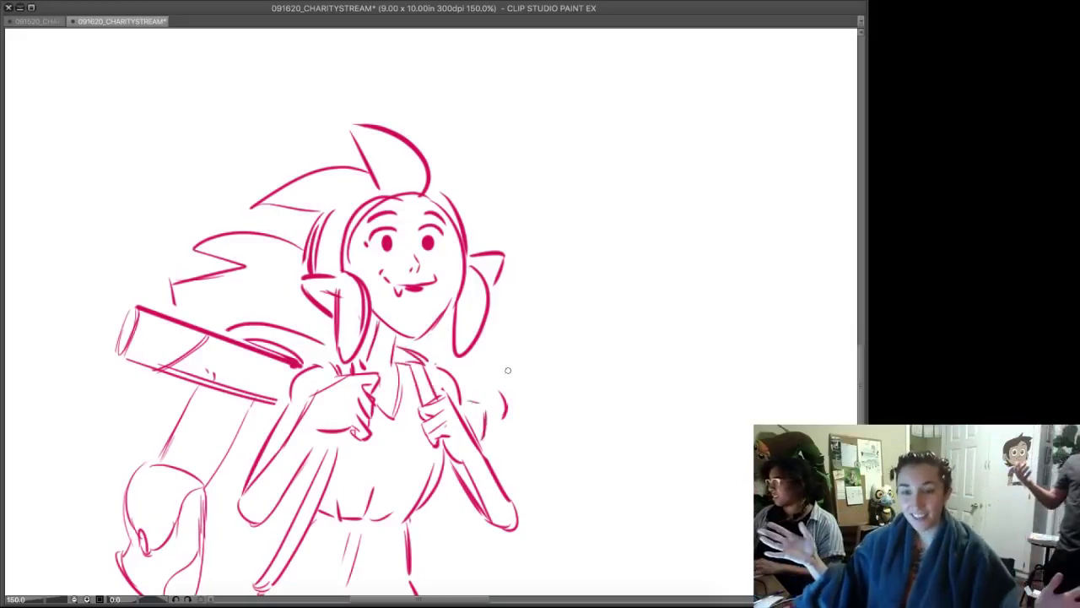
- Erase the headband lines and redraw the small character's forelock, hairline and longer swept-back upper hair tuft
scroll(494, 353, "up", 3)
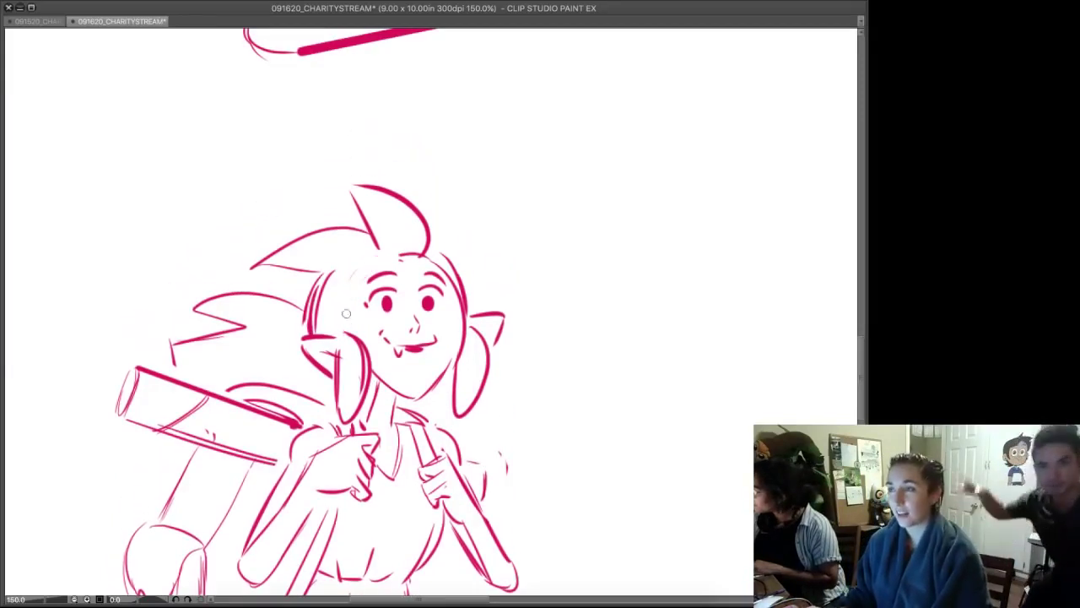
mouse_move(429, 233)
left_mouse_down()
mouse_move(413, 265)
mouse_move(374, 257)
mouse_move(357, 189)
left_mouse_up()
key("super+z")
key("ctrl+z")
mouse_move(361, 230)
left_mouse_down()
mouse_move(260, 255)
mouse_move(330, 228)
mouse_move(266, 258)
mouse_move(366, 233)
mouse_move(268, 250)
mouse_move(319, 269)
mouse_move(259, 268)
left_mouse_up()
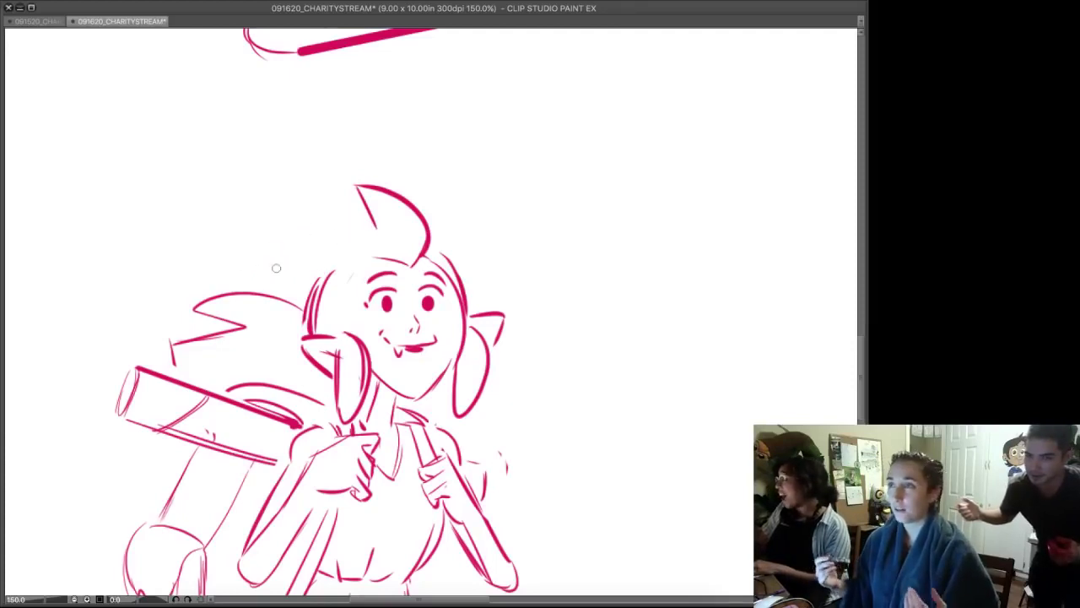
mouse_move(370, 224)
left_mouse_down()
mouse_move(285, 231)
mouse_move(233, 257)
mouse_move(323, 275)
mouse_move(305, 294)
left_mouse_up()
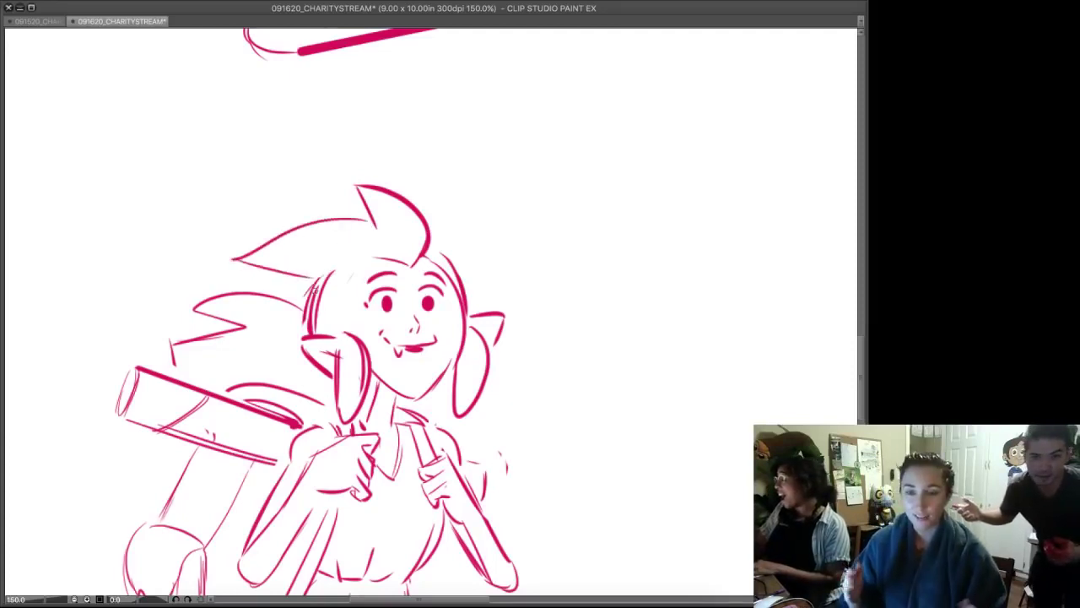
- Redraw both sides of the small character's face outline from the hairline down to the jaw
mouse_move(348, 328)
left_mouse_down()
mouse_move(369, 256)
mouse_move(461, 299)
left_mouse_up()
mouse_move(437, 246)
left_mouse_down()
mouse_move(465, 330)
mouse_move(464, 321)
left_mouse_up()
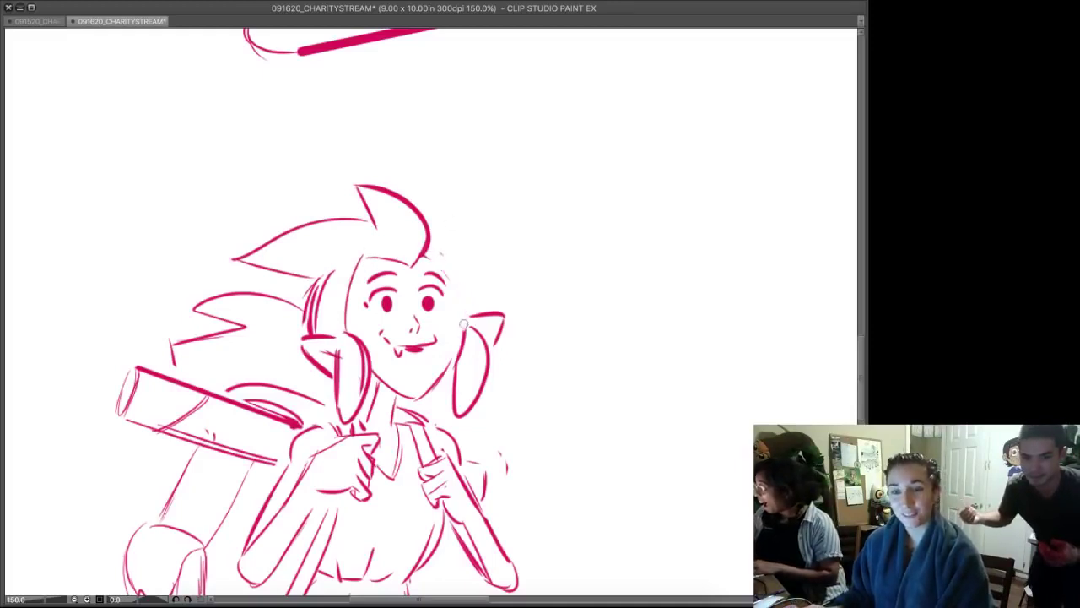
left_click_drag(425, 257, 461, 316)
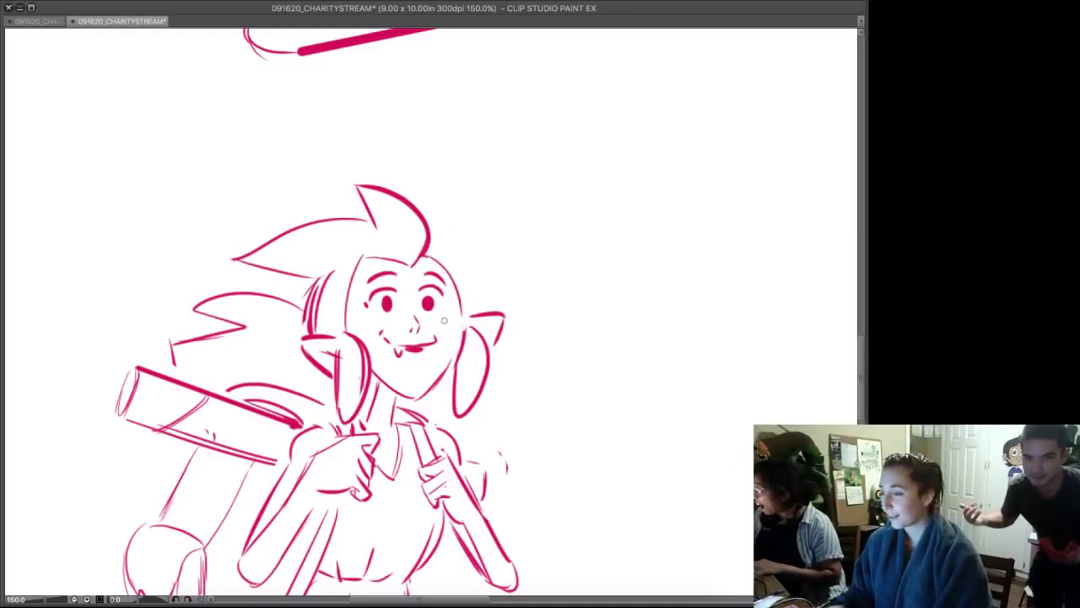
key("super+z")
mouse_move(426, 251)
left_mouse_down()
mouse_move(449, 273)
mouse_move(461, 324)
left_mouse_up()
key("ctrl+z")
left_click_drag(422, 249, 460, 333)
key("super+z")
mouse_move(423, 252)
left_mouse_down()
mouse_move(448, 364)
mouse_move(438, 377)
left_mouse_up()
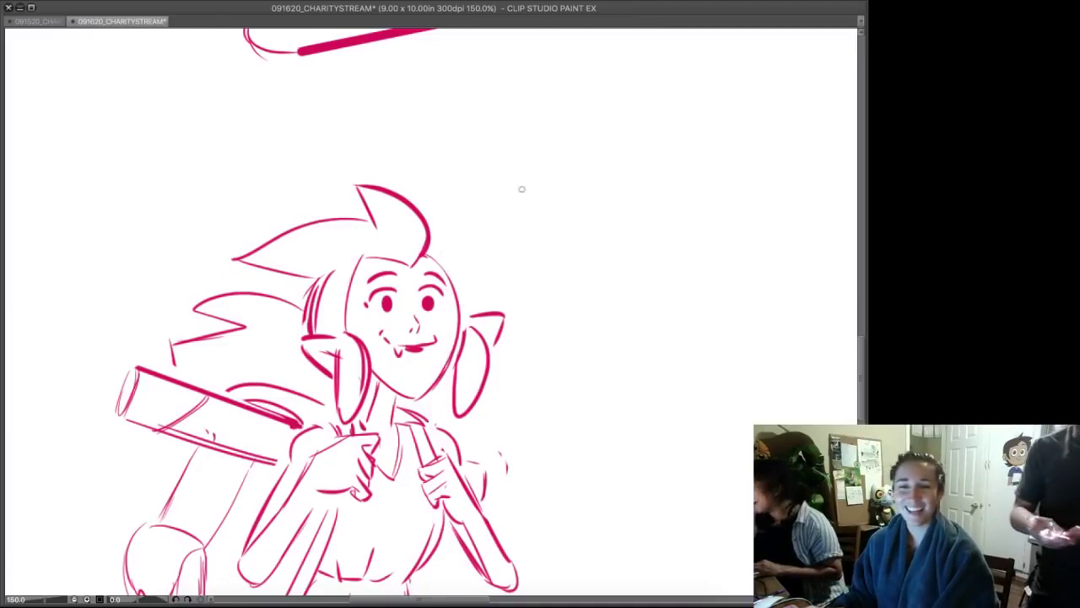
key("super+z")
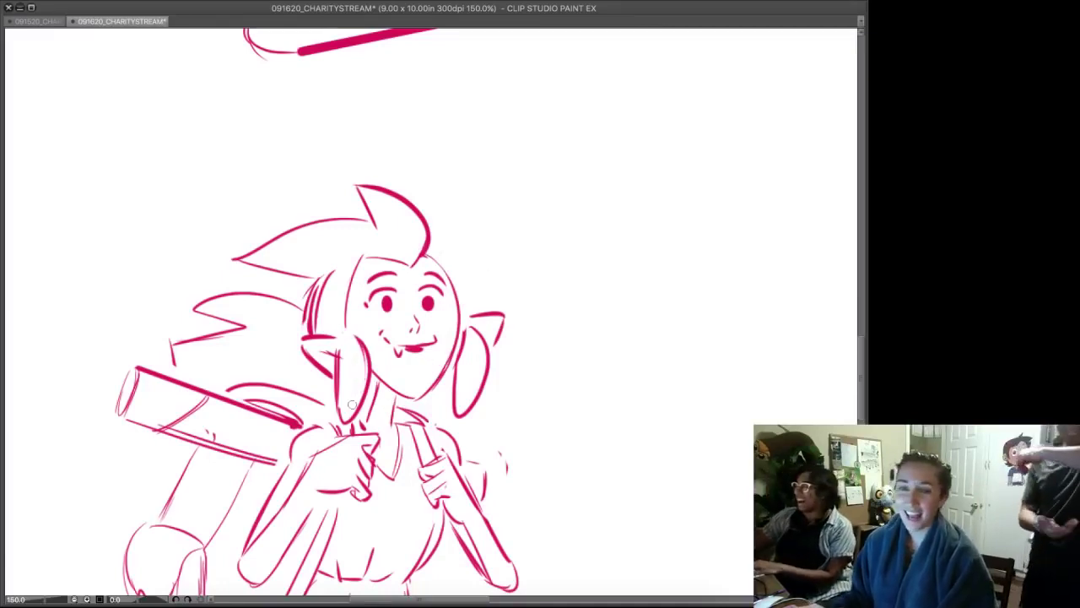
- Erase the old ears and sidelocks and redraw slim sidelocks framing the face with a pointed ear on the near side
mouse_move(463, 340)
left_mouse_down()
mouse_move(468, 312)
mouse_move(481, 345)
mouse_move(478, 406)
mouse_move(496, 310)
mouse_move(468, 341)
mouse_move(478, 356)
mouse_move(497, 328)
left_mouse_up()
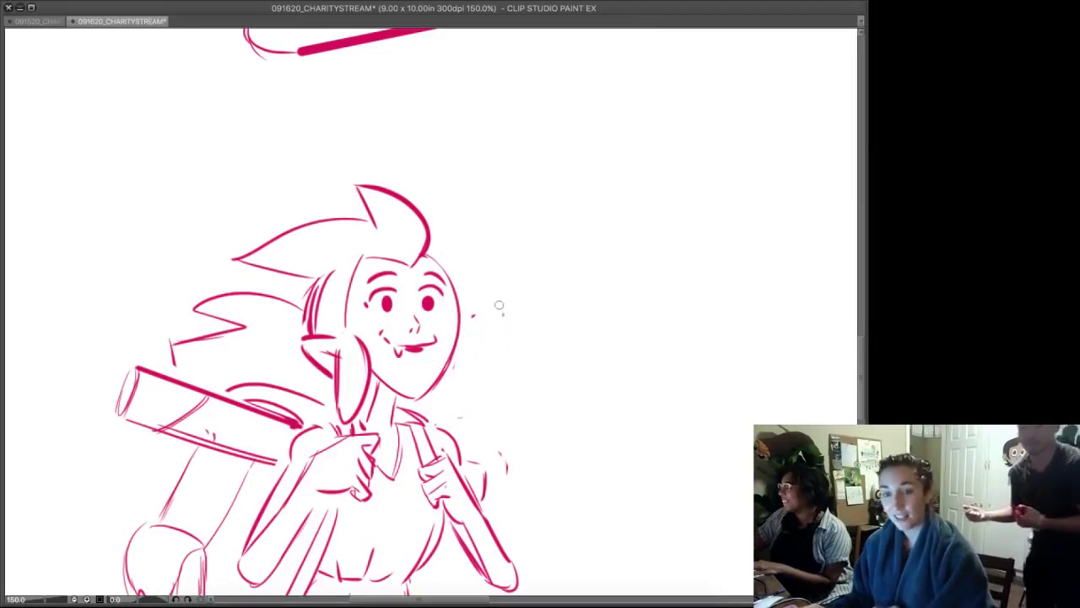
left_click_drag(506, 461, 507, 472)
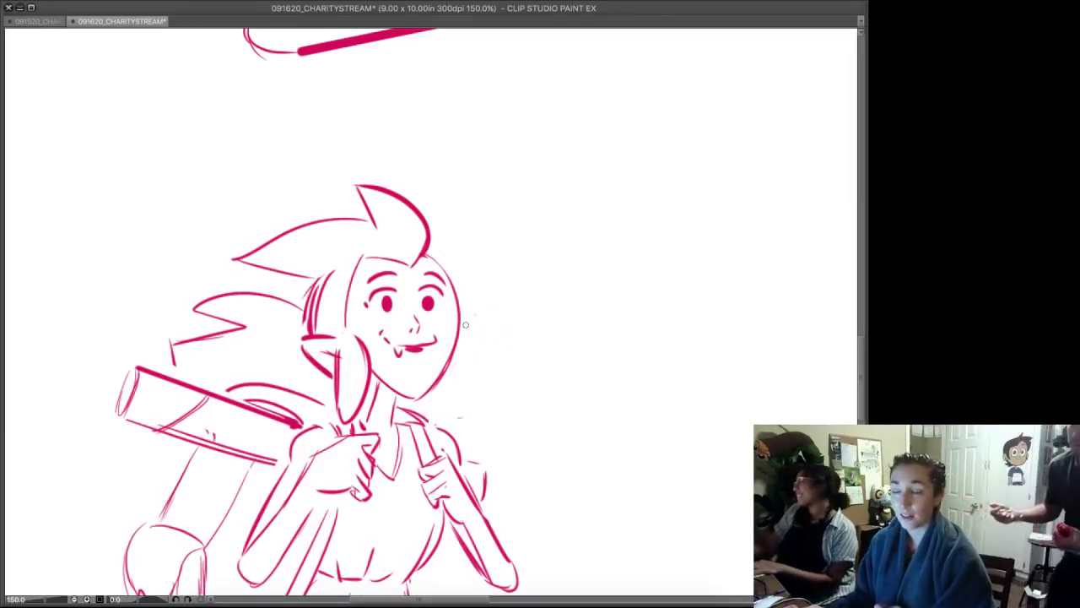
mouse_move(333, 322)
left_mouse_down()
mouse_move(307, 369)
mouse_move(325, 270)
mouse_move(298, 347)
mouse_move(315, 369)
mouse_move(355, 280)
mouse_move(341, 421)
mouse_move(340, 364)
mouse_move(365, 368)
mouse_move(372, 389)
mouse_move(347, 345)
mouse_move(348, 362)
mouse_move(344, 296)
mouse_move(346, 393)
left_mouse_up()
key("p")
key("super+z")
key("super+z")
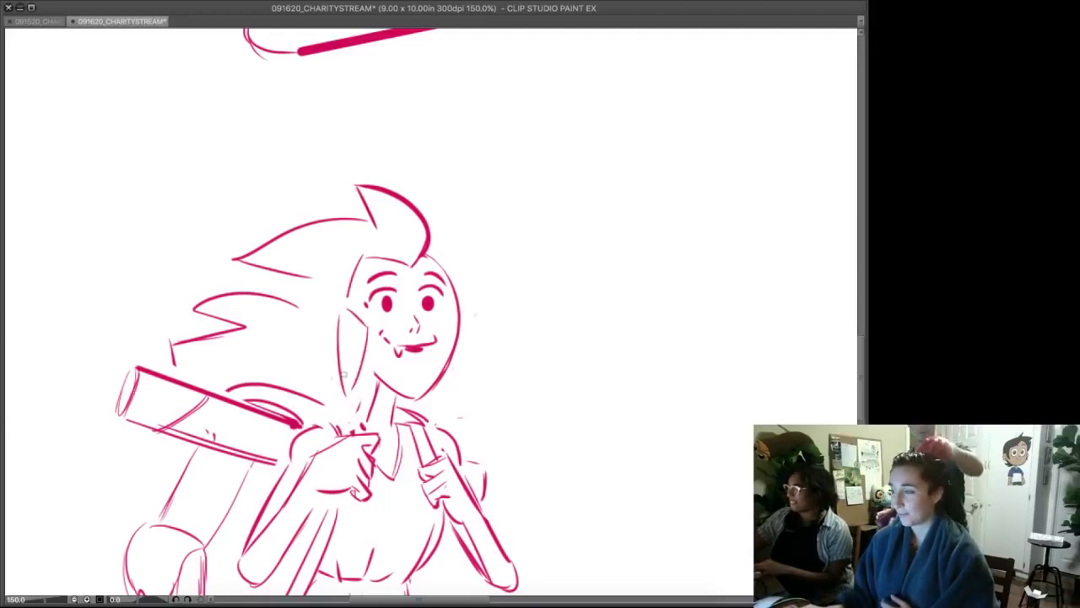
mouse_move(457, 314)
left_mouse_down()
mouse_move(474, 326)
mouse_move(466, 393)
left_mouse_up()
left_click_drag(456, 354, 459, 394)
mouse_move(339, 309)
left_mouse_down()
mouse_move(297, 314)
mouse_move(337, 342)
left_mouse_up()
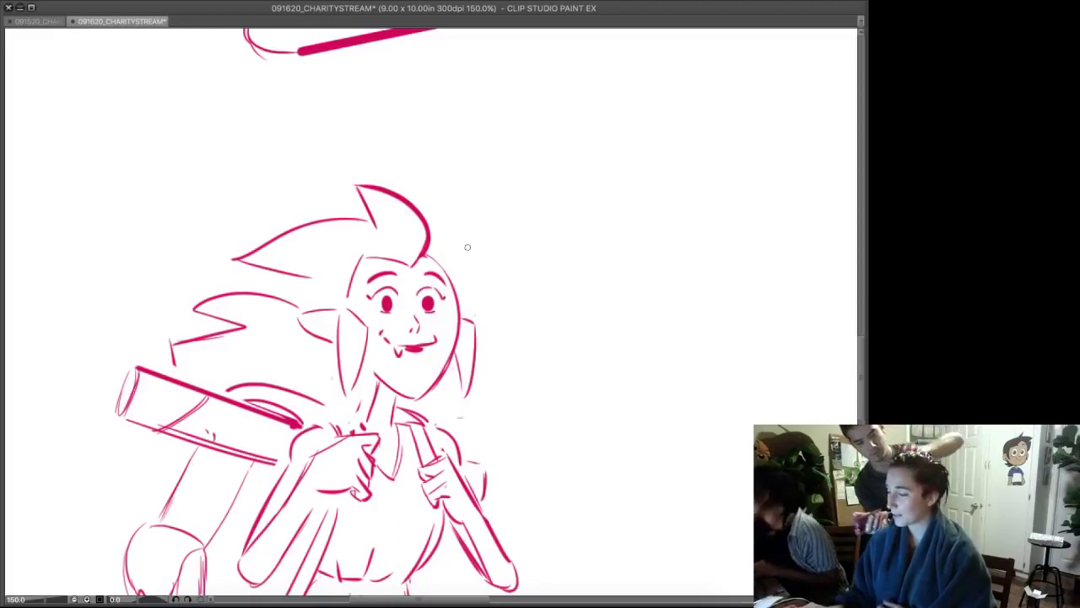
- Add curved hair outlines behind the far side of the small character's head and above the near ear
left_click_drag(488, 304, 511, 258)
left_click_drag(454, 198, 492, 271)
left_click_drag(498, 272, 506, 221)
left_click_drag(339, 179, 329, 212)
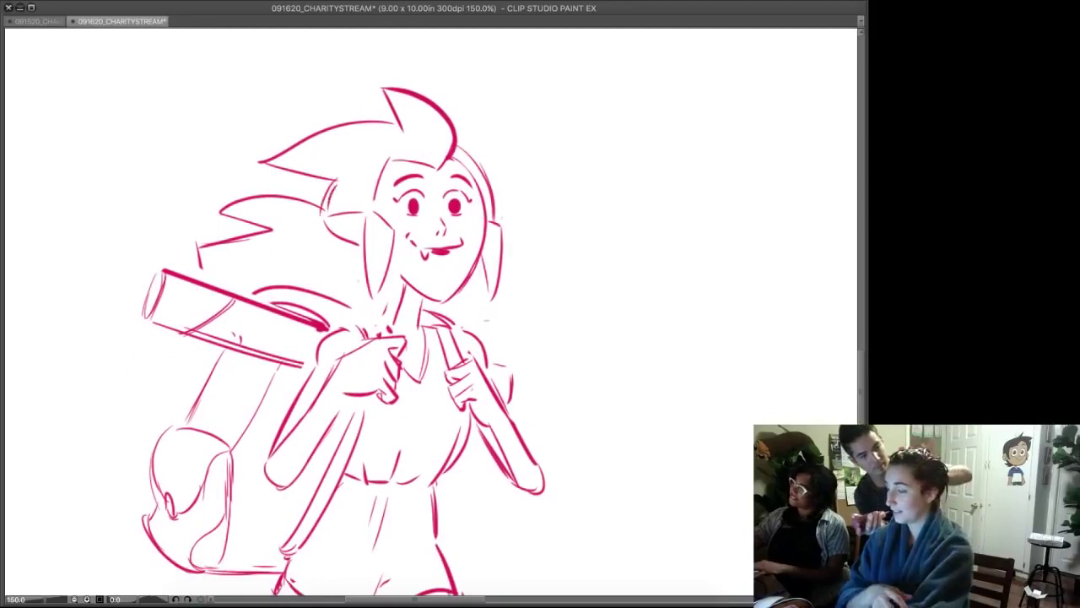
- Draw filled oval eyes with curved upper lids on the large smiling character with the hair bun
left_click_drag(439, 228, 236, 251)
left_click_drag(624, 337, 380, 392)
key("super+plus")
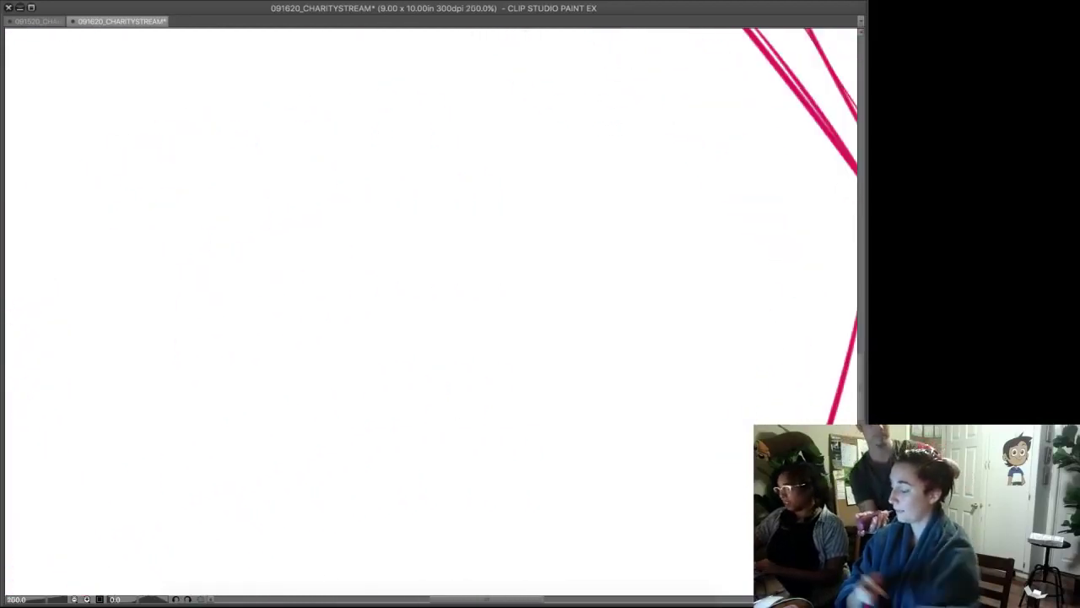
key("super+minus")
key("super+minus")
key("super+minus")
key("super+minus")
key("super+minus")
key("super+minus")
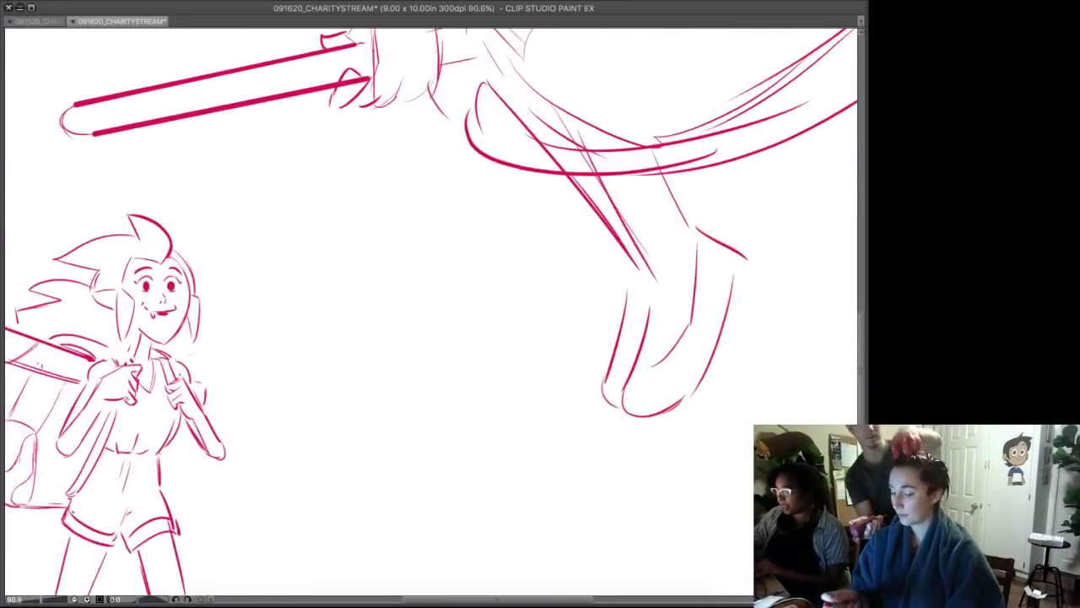
mouse_move(472, 152)
left_mouse_down()
mouse_move(380, 158)
mouse_move(389, 509)
mouse_move(437, 523)
left_mouse_up()
key("super+plus")
scroll(425, 287, "up", 2)
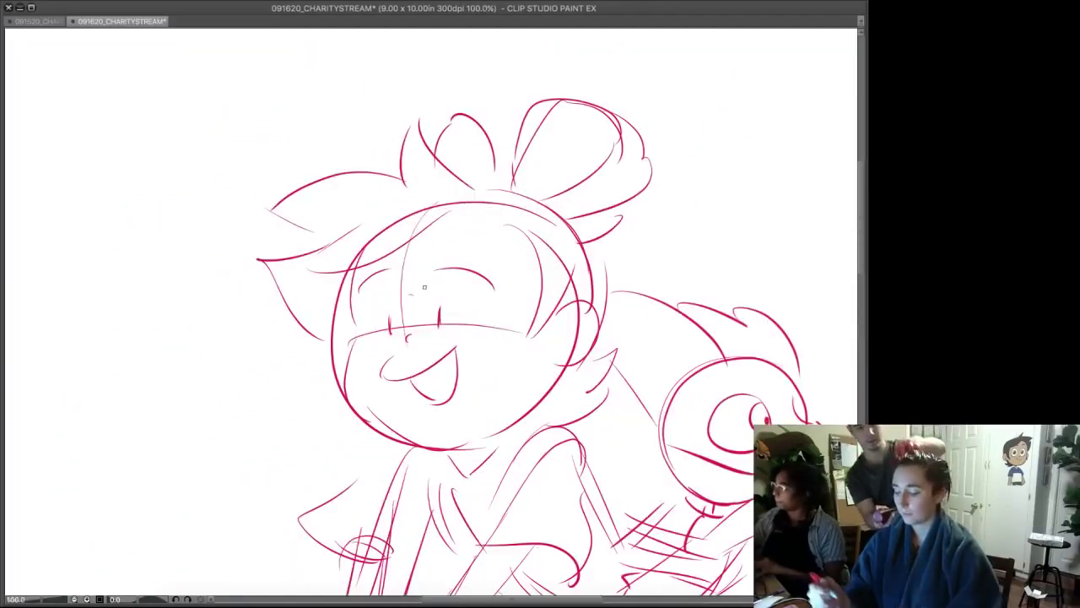
mouse_move(429, 312)
left_mouse_down()
mouse_move(468, 312)
mouse_move(440, 320)
mouse_move(437, 311)
mouse_move(440, 325)
mouse_move(441, 316)
left_mouse_up()
key("ctrl+z")
mouse_move(364, 318)
left_mouse_down()
mouse_move(391, 315)
mouse_move(389, 338)
mouse_move(381, 319)
mouse_move(380, 331)
mouse_move(384, 321)
mouse_move(447, 319)
mouse_move(434, 321)
mouse_move(442, 311)
mouse_move(431, 328)
mouse_move(447, 325)
mouse_move(434, 313)
mouse_move(439, 321)
left_mouse_up()
key("ctrl+z")
key("ctrl+z")
left_click(187, 598)
key("super+z")
key("super+z")
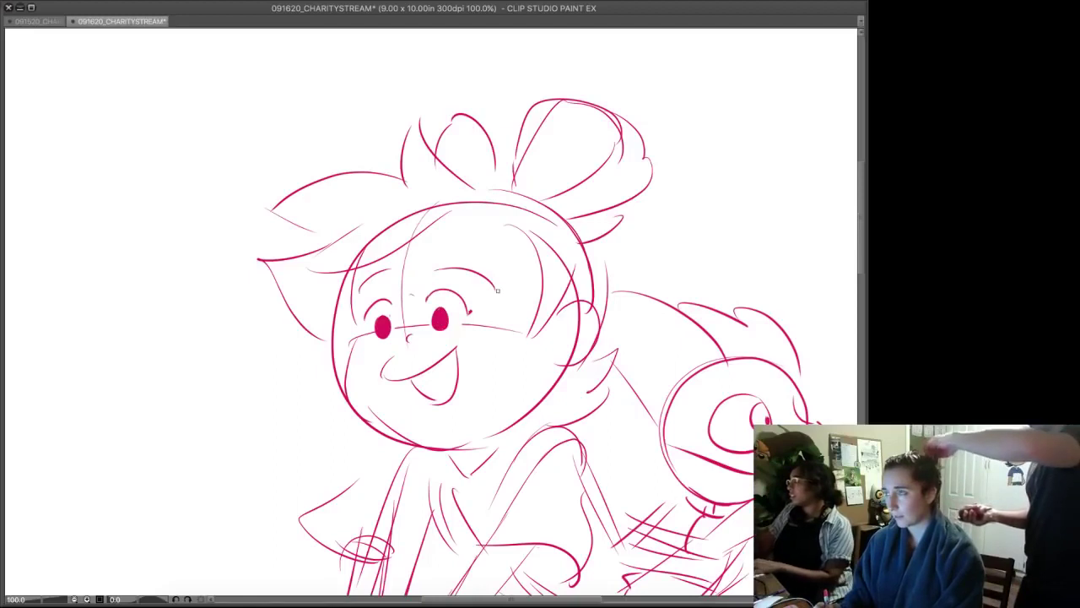
- Erase the large character's old brows and far face outline, and sketch new fringe strokes and a slimmer cheek line
mouse_move(495, 290)
left_mouse_down()
mouse_move(435, 267)
mouse_move(354, 293)
mouse_move(348, 388)
mouse_move(342, 304)
mouse_move(332, 369)
left_mouse_up()
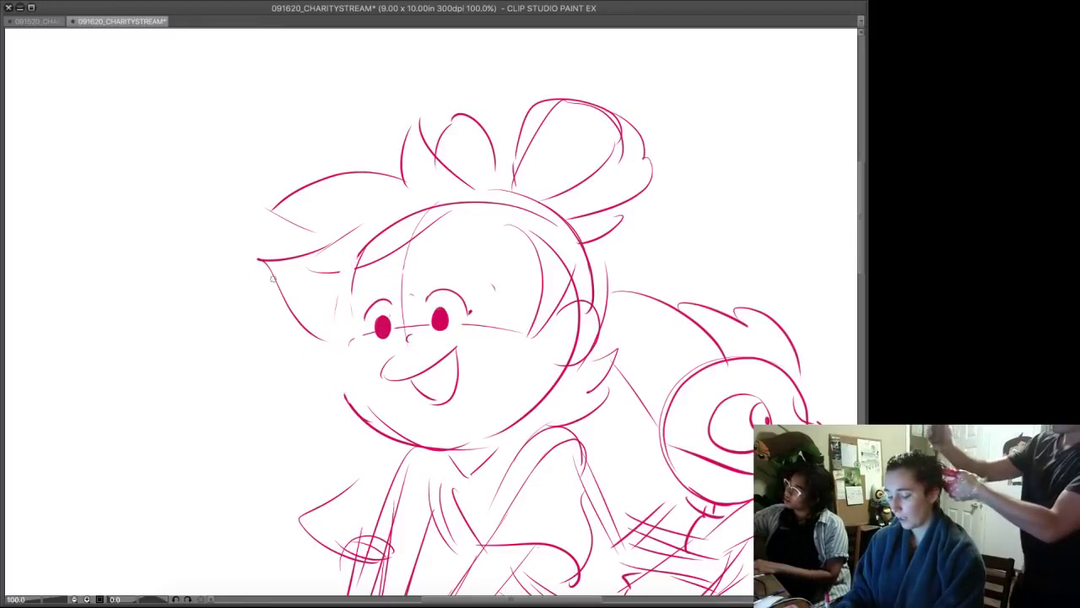
left_click_drag(363, 229, 321, 268)
left_click_drag(420, 241, 321, 271)
mouse_move(447, 202)
left_mouse_down()
mouse_move(377, 252)
mouse_move(352, 324)
left_mouse_up()
mouse_move(349, 364)
left_mouse_down()
mouse_move(382, 431)
mouse_move(419, 444)
left_mouse_up()
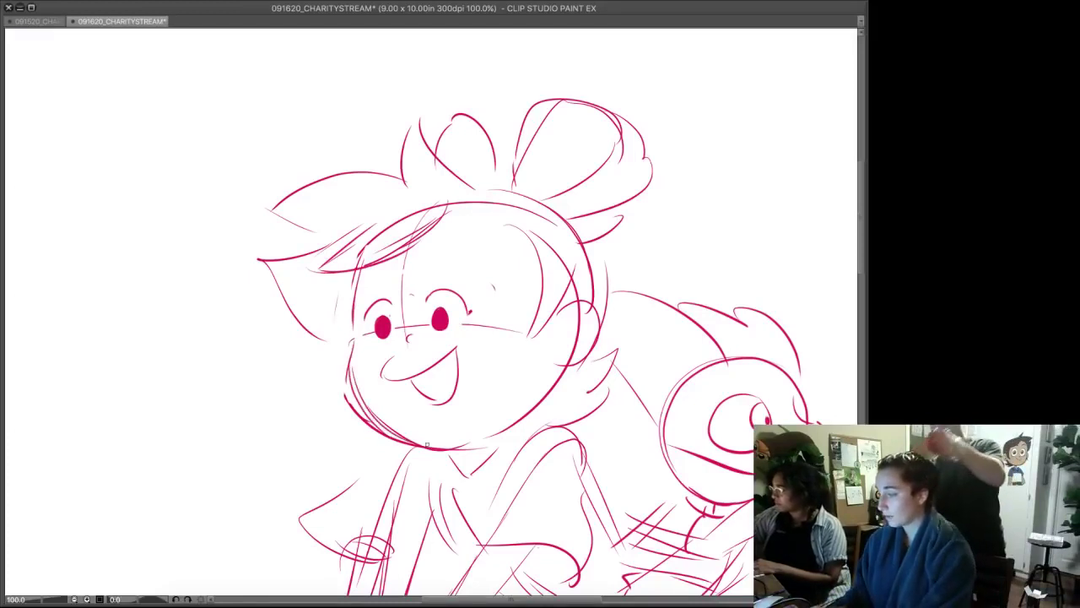
- Add inner lines and a smile crease to the large character's open mouth, and redraw the short far eyebrow
left_click_drag(417, 380, 457, 360)
mouse_move(434, 397)
left_mouse_down()
mouse_move(455, 376)
mouse_move(463, 341)
left_mouse_up()
left_click_drag(373, 275, 393, 269)
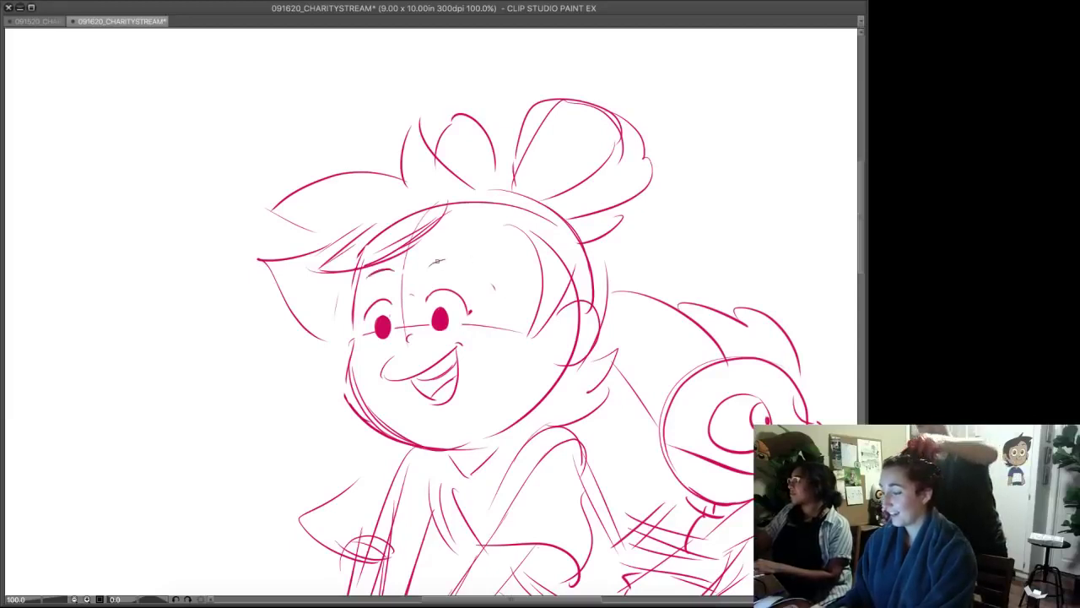
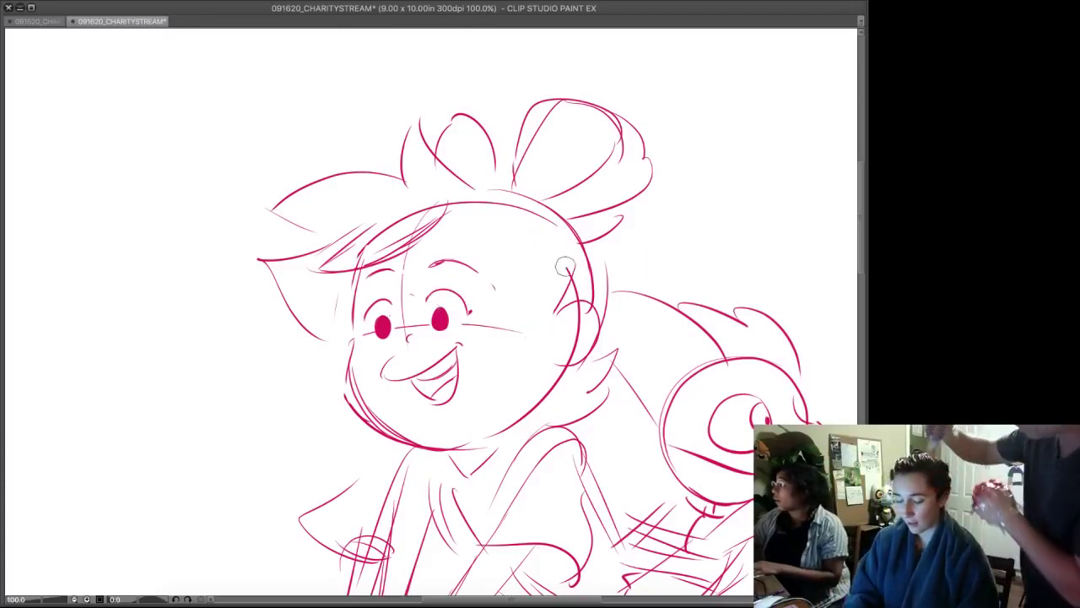
- Erase the large character's old fringe and skull lines, and redraw the pointed far-side hair edge
mouse_move(422, 213)
left_mouse_down()
mouse_move(315, 273)
mouse_move(342, 249)
mouse_move(466, 204)
mouse_move(363, 243)
mouse_move(332, 329)
mouse_move(321, 246)
mouse_move(256, 273)
mouse_move(276, 276)
mouse_move(274, 235)
mouse_move(248, 201)
mouse_move(324, 252)
left_mouse_up()
key("p")
mouse_move(273, 210)
left_mouse_down()
mouse_move(309, 229)
mouse_move(268, 211)
mouse_move(285, 234)
mouse_move(287, 283)
mouse_move(282, 264)
mouse_move(340, 320)
mouse_move(290, 289)
mouse_move(326, 304)
left_mouse_up()
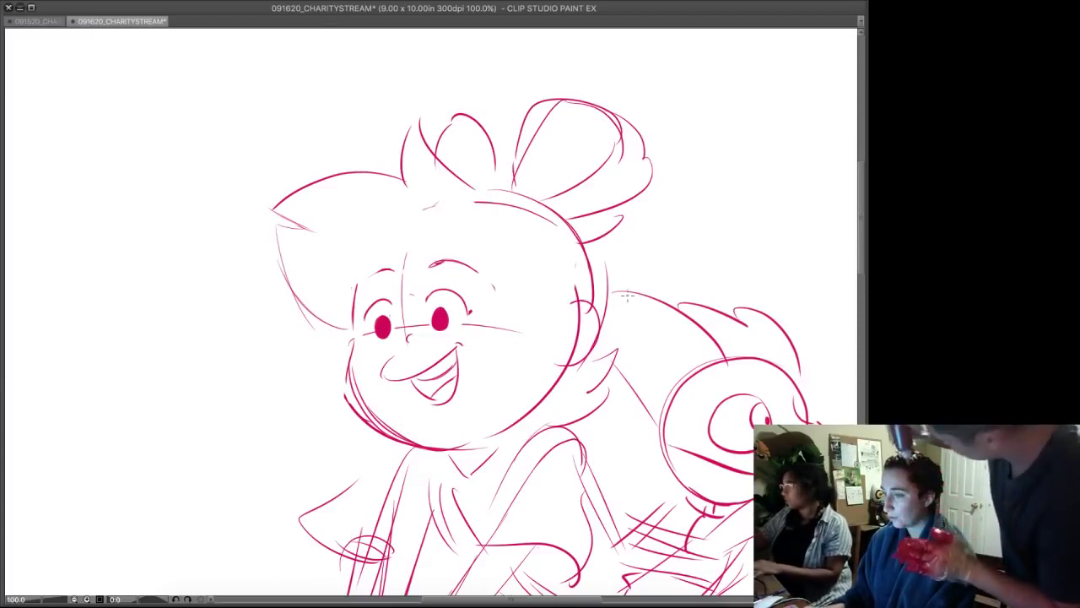
- Draw a swept fringe lock, a curved near-side hairline framing the face, and a small sidelock beside the far cheek
left_click_drag(91, 346, 257, 338)
key("ctrl+z")
mouse_move(347, 337)
left_mouse_down()
mouse_move(319, 354)
mouse_move(346, 372)
left_mouse_up()
mouse_move(452, 221)
left_mouse_down()
mouse_move(336, 268)
mouse_move(394, 223)
mouse_move(336, 272)
mouse_move(390, 223)
mouse_move(511, 269)
mouse_move(528, 288)
mouse_move(516, 352)
mouse_move(553, 329)
mouse_move(570, 302)
mouse_move(576, 346)
mouse_move(580, 302)
mouse_move(553, 374)
left_mouse_up()
key("ctrl+z")
key("ctrl+z")
key("ctrl+z")
- Redraw the large character's near ear as a rounded shape with an inner line and a dot on the lobe
key("e")
key("p")
mouse_move(573, 310)
left_mouse_down()
mouse_move(592, 351)
mouse_move(554, 368)
left_mouse_up()
key("ctrl+z")
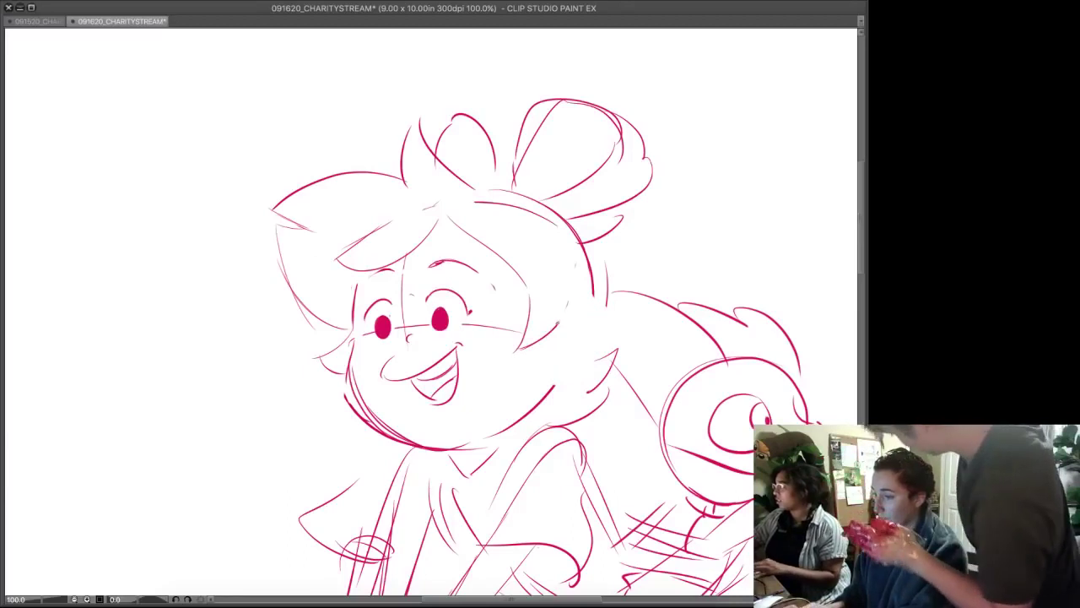
left_click_drag(558, 324, 558, 373)
left_click_drag(581, 329, 557, 358)
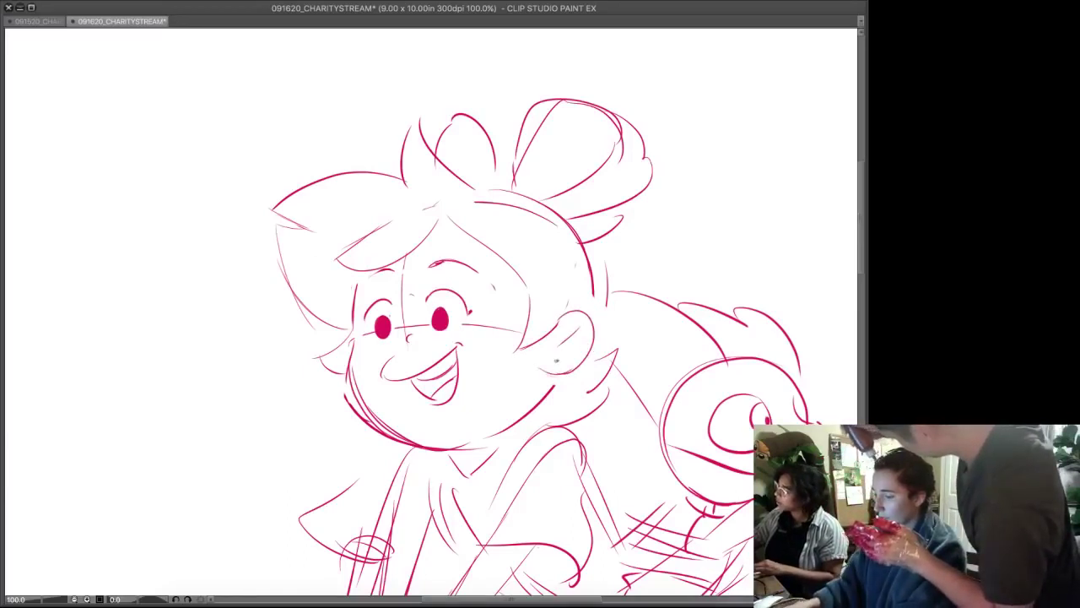
- Replace the loose hair behind the near ear with smaller pointed tufts and a curved nape line
mouse_move(580, 255)
left_mouse_down()
mouse_move(592, 314)
mouse_move(614, 329)
mouse_move(596, 349)
mouse_move(602, 389)
left_mouse_up()
key("e")
left_click_drag(625, 332, 577, 419)
mouse_move(625, 331)
left_mouse_down()
mouse_move(602, 362)
mouse_move(622, 368)
mouse_move(598, 401)
left_mouse_up()
mouse_move(615, 386)
left_mouse_down()
mouse_move(594, 414)
mouse_move(530, 421)
left_mouse_up()
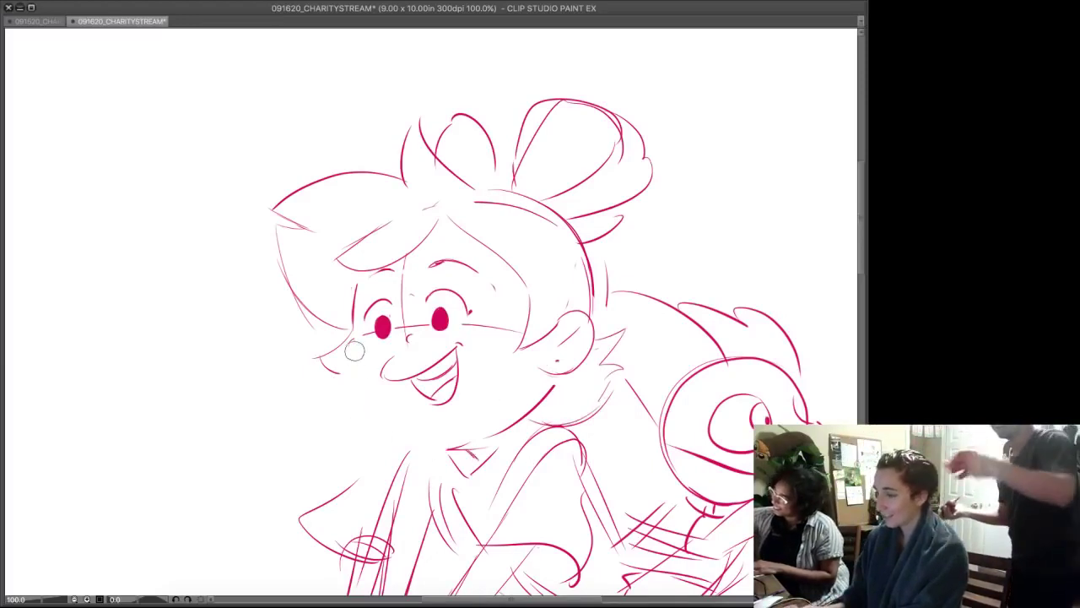
- Redraw the far cheek and jaw as one clean curve and replace the mouth with a slightly smaller open smile
mouse_move(353, 340)
left_mouse_down()
mouse_move(429, 445)
mouse_move(478, 450)
left_mouse_up()
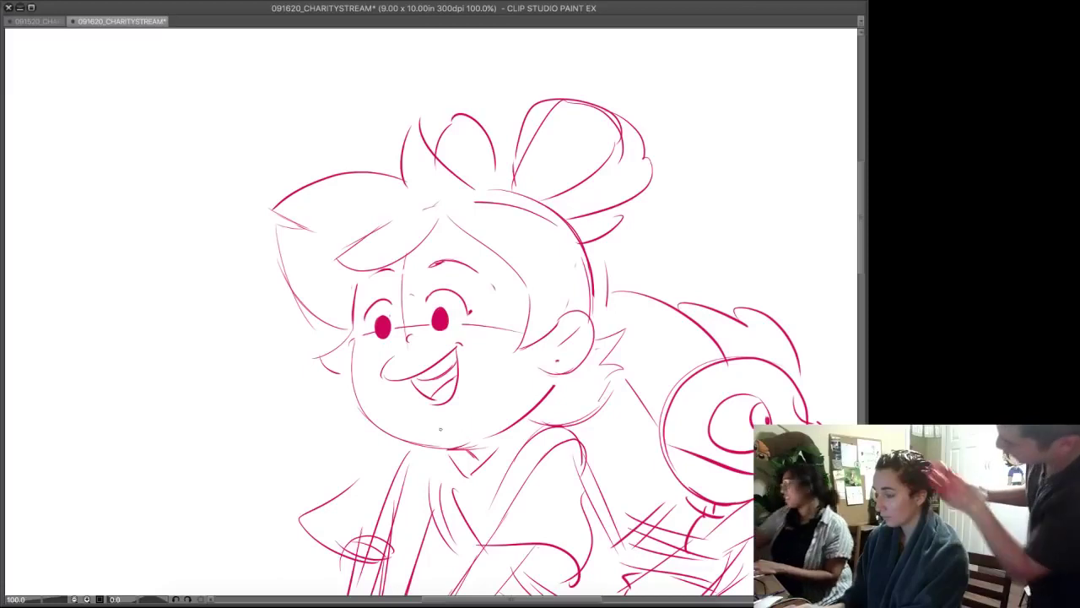
key("ctrl+z")
key("ctrl+z")
key("ctrl+z")
key("ctrl+z")
key("ctrl+z")
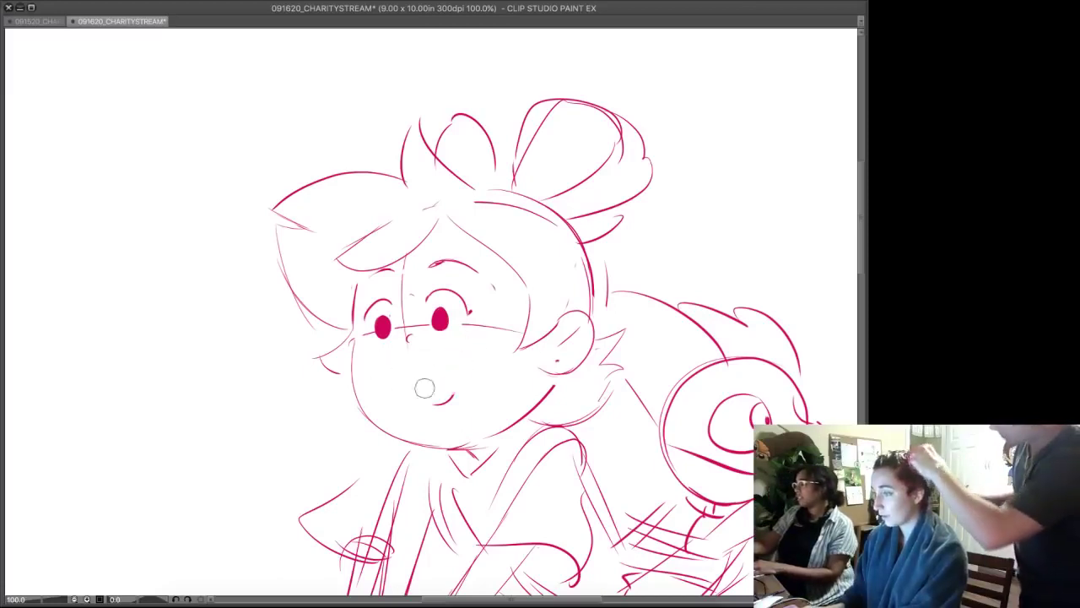
mouse_move(399, 359)
left_mouse_down()
mouse_move(387, 366)
mouse_move(445, 357)
mouse_move(448, 405)
mouse_move(447, 387)
left_mouse_up()
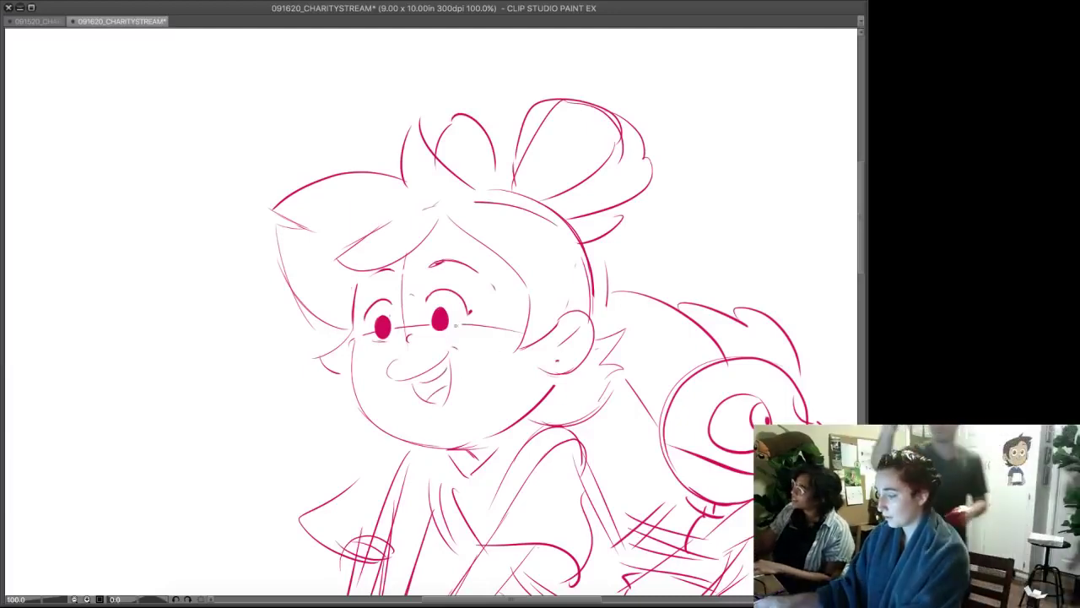
- Reinforce the large character's far-side hair outline from the crown tuft down to the sidelock beside the cheek
left_click_drag(419, 119, 403, 181)
mouse_move(275, 209)
left_mouse_down()
mouse_move(305, 227)
mouse_move(343, 331)
left_mouse_up()
mouse_move(279, 280)
left_mouse_down()
mouse_move(352, 329)
mouse_move(339, 321)
mouse_move(321, 359)
left_mouse_up()
left_click_drag(332, 372, 352, 381)
- Erase the large character's old far sleeve, far arm and rough chest lines
left_click_drag(468, 422, 605, 184)
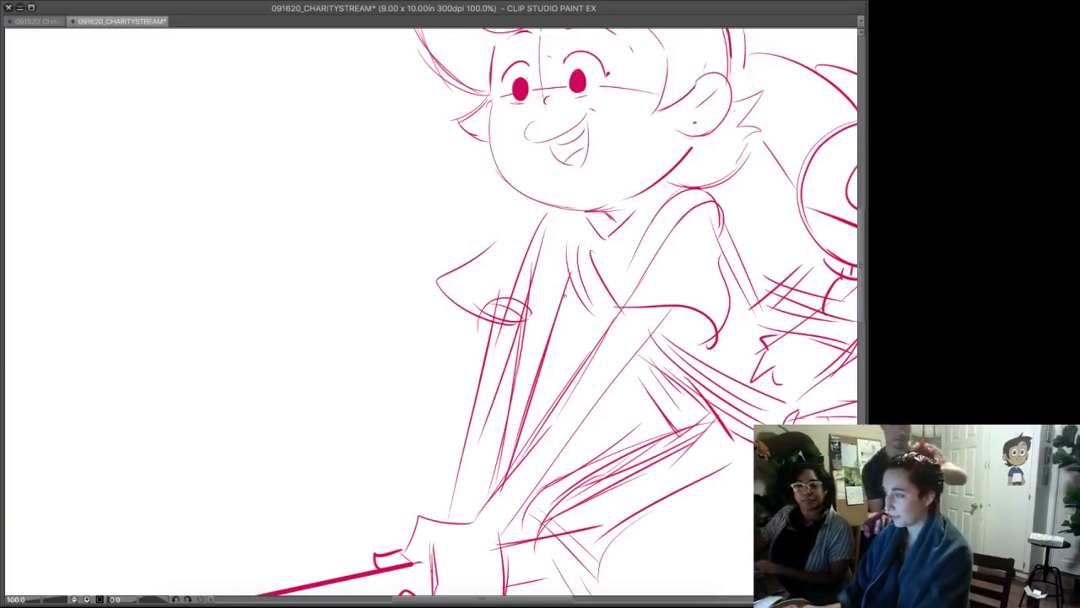
mouse_move(557, 242)
left_mouse_down()
mouse_move(502, 242)
mouse_move(552, 359)
left_mouse_up()
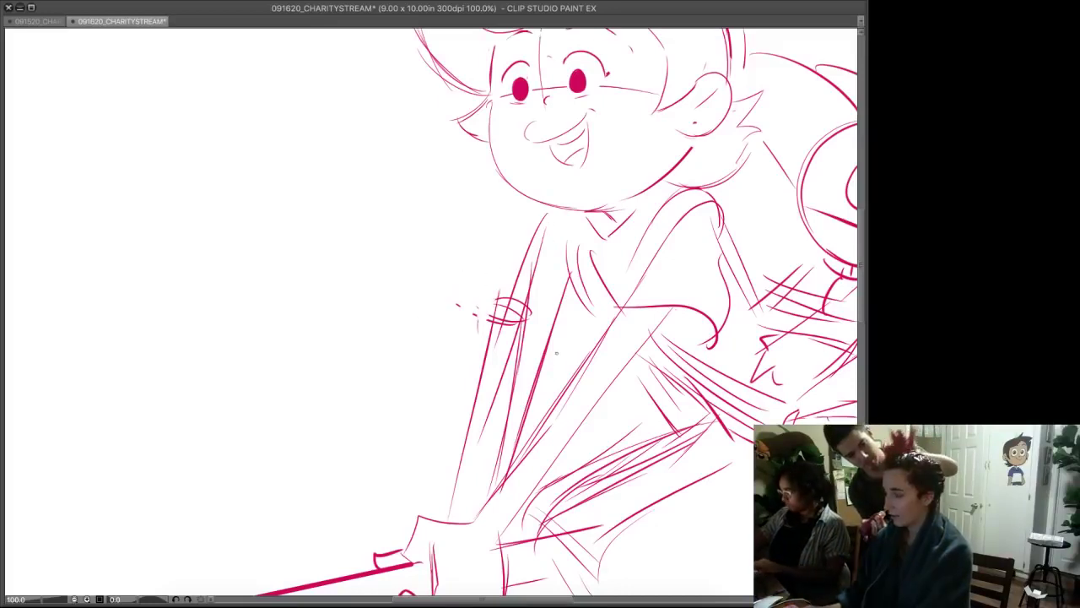
mouse_move(549, 206)
left_mouse_down()
mouse_move(543, 412)
mouse_move(360, 371)
mouse_move(549, 205)
left_mouse_up()
key("ctrl+d")
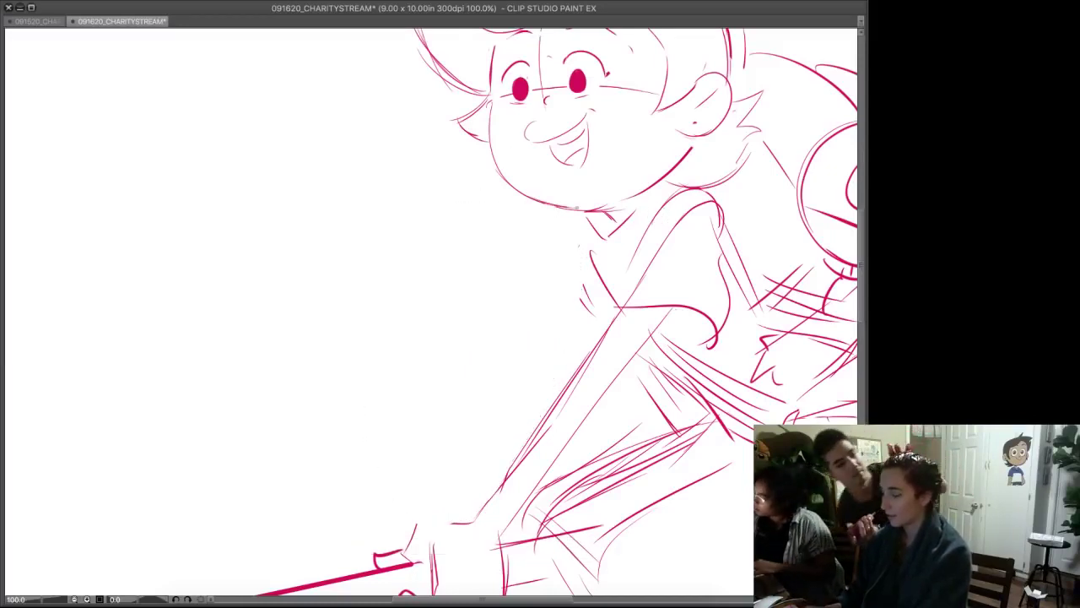
- Redraw the near-side jaw as a thin curve and fill in the neck shadow under the chin
mouse_move(689, 142)
left_mouse_down()
mouse_move(602, 195)
mouse_move(612, 211)
mouse_move(657, 173)
mouse_move(577, 207)
mouse_move(610, 202)
mouse_move(620, 224)
mouse_move(644, 201)
mouse_move(638, 189)
mouse_move(622, 201)
left_mouse_up()
key("p")
key("super+z")
left_click_drag(605, 212, 619, 203)
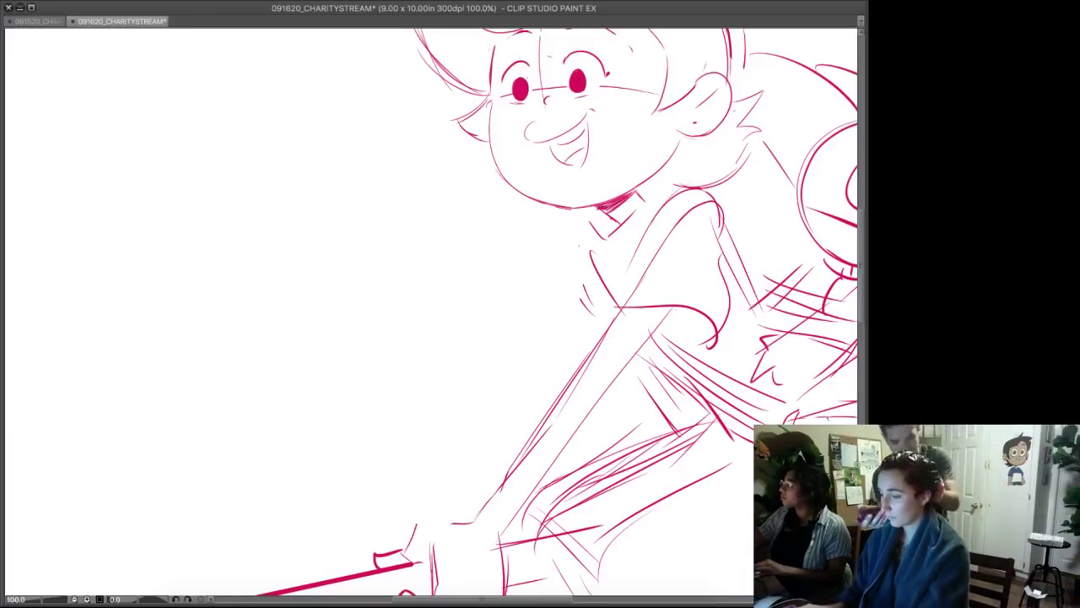
- Erase the old near shoulder and shirt lines, and redraw a rounded shoulder with a short sleeve
mouse_move(608, 212)
left_mouse_down()
mouse_move(622, 200)
mouse_move(592, 222)
mouse_move(645, 200)
mouse_move(633, 261)
mouse_move(713, 224)
mouse_move(727, 291)
mouse_move(721, 351)
left_mouse_up()
mouse_move(609, 267)
left_mouse_down()
mouse_move(584, 289)
mouse_move(583, 302)
mouse_move(621, 310)
left_mouse_up()
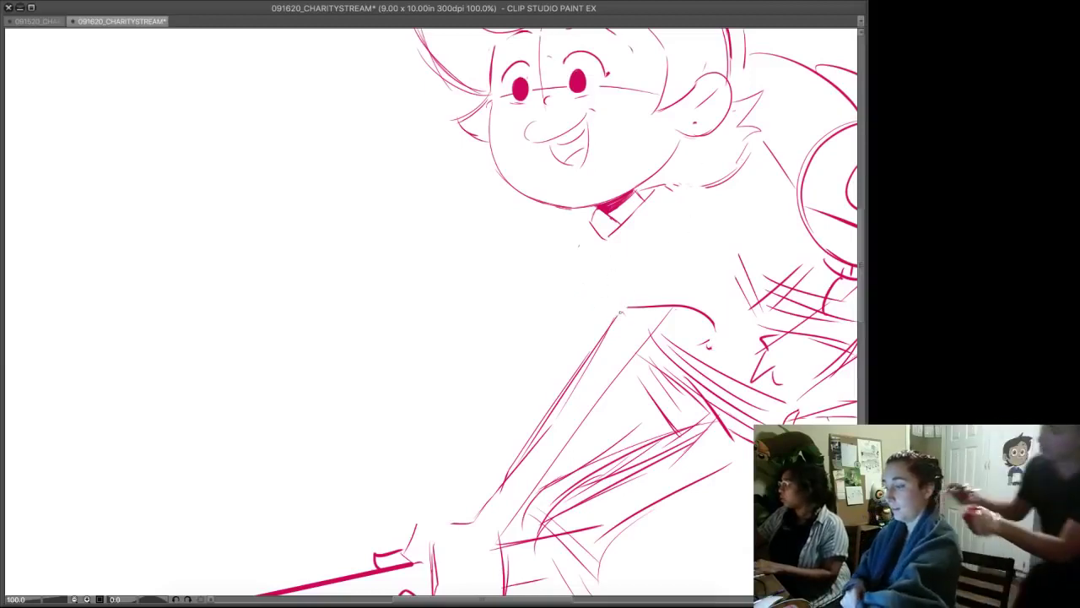
left_click_drag(688, 193, 649, 252)
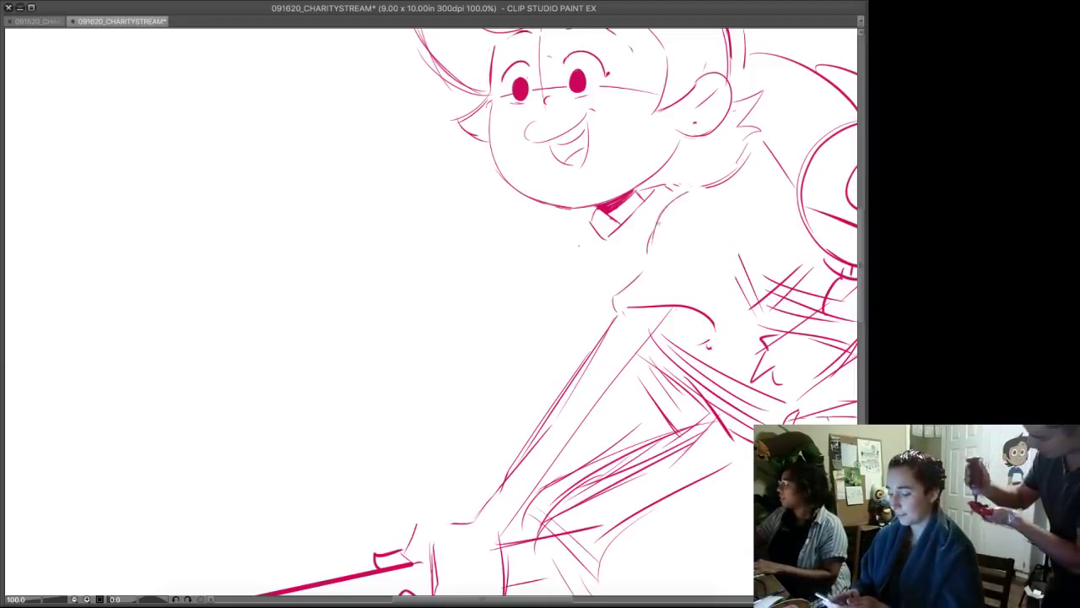
mouse_move(691, 192)
left_mouse_down()
mouse_move(726, 287)
mouse_move(711, 319)
left_mouse_up()
mouse_move(634, 280)
left_mouse_down()
mouse_move(595, 222)
mouse_move(634, 288)
left_mouse_up()
key("ctrl+z")
key("ctrl+z")
- Draw slanted parallel lines down the shirt front from the collar to the near sleeve
left_click_drag(602, 243, 631, 280)
mouse_move(592, 222)
left_mouse_down()
mouse_move(608, 232)
mouse_move(626, 290)
left_mouse_up()
key("ctrl+z")
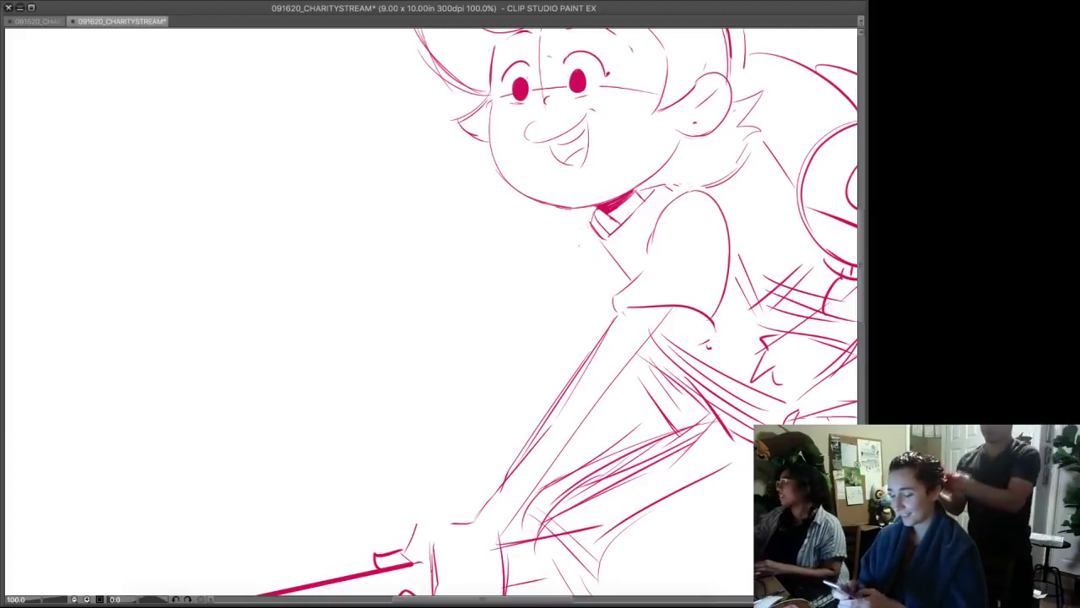
mouse_move(578, 237)
left_mouse_down()
mouse_move(578, 213)
mouse_move(621, 297)
left_mouse_up()
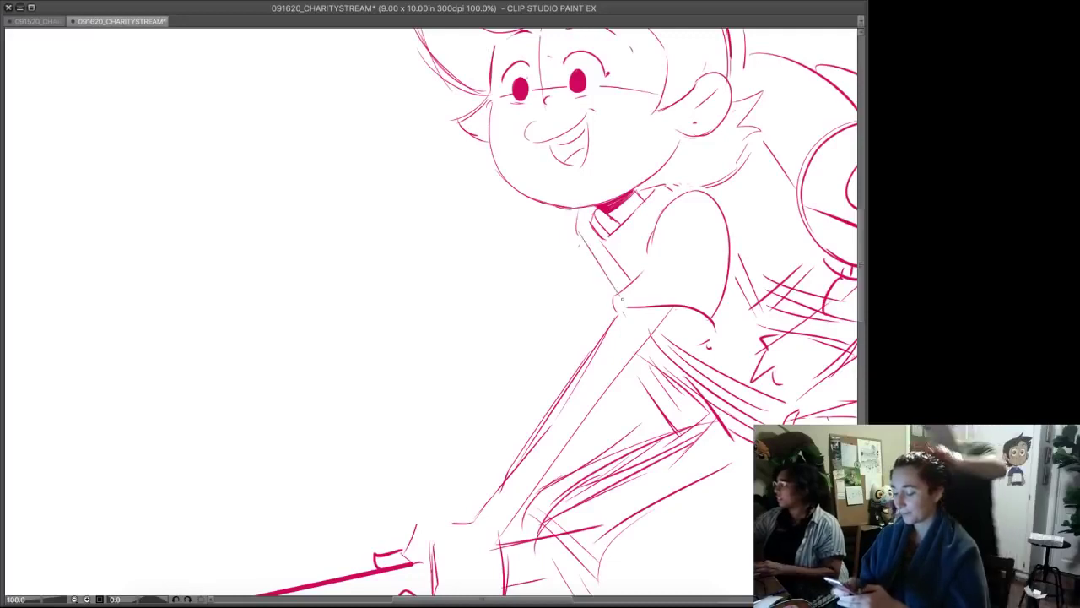
- Draw the far shoulder and short cuffed sleeve, with the arm's outer contour running down to the wrist
left_click_drag(551, 209, 522, 304)
key("ctrl+z")
key("ctrl+z")
mouse_move(550, 210)
left_mouse_down()
mouse_move(525, 299)
mouse_move(593, 301)
mouse_move(513, 372)
mouse_move(507, 391)
left_mouse_up()
key("ctrl+z")
left_click_drag(538, 291, 456, 505)
key("ctrl+z")
key("ctrl+z")
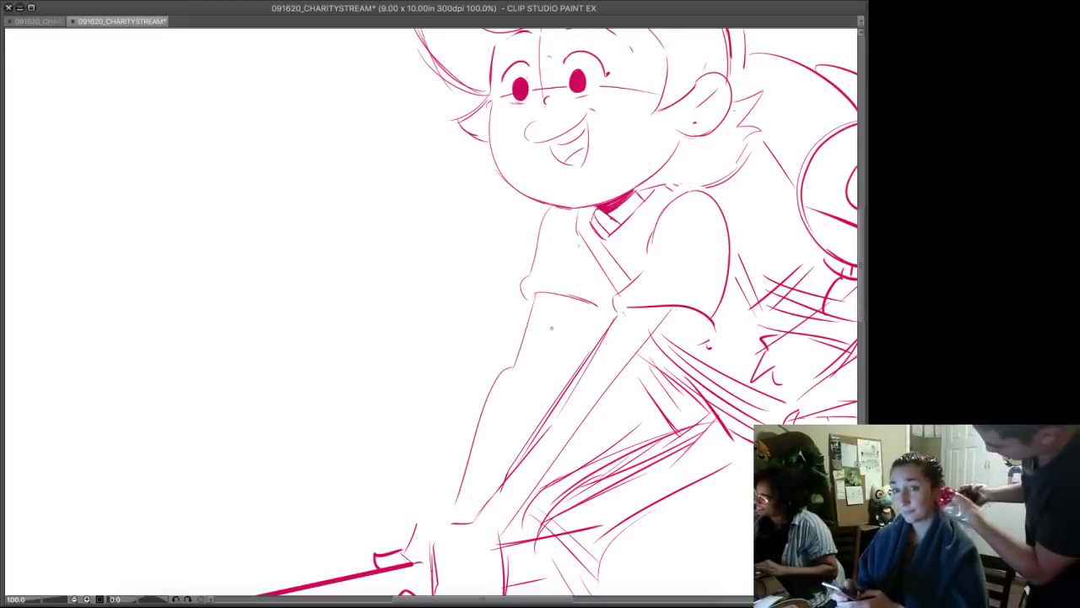
- Refine the far forearm's outer contour and add the inner arm line below the sleeve cuff
left_click_drag(581, 307, 513, 459)
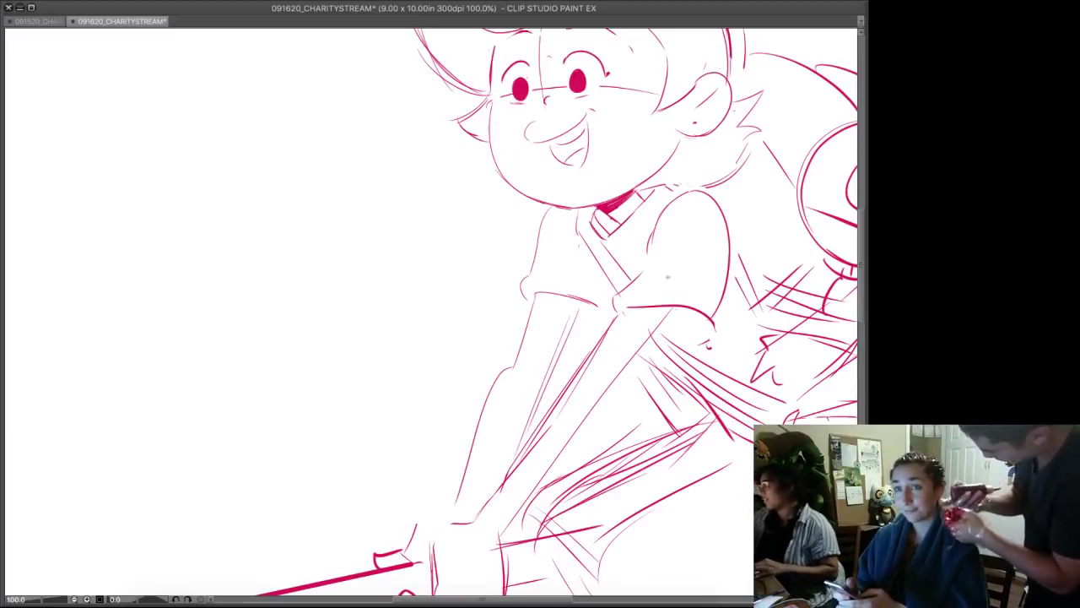
key("ctrl+z")
key("ctrl+z")
key("ctrl+z")
left_click_drag(513, 369, 462, 514)
key("ctrl+z")
left_click_drag(511, 377, 466, 505)
left_click_drag(579, 310, 535, 427)
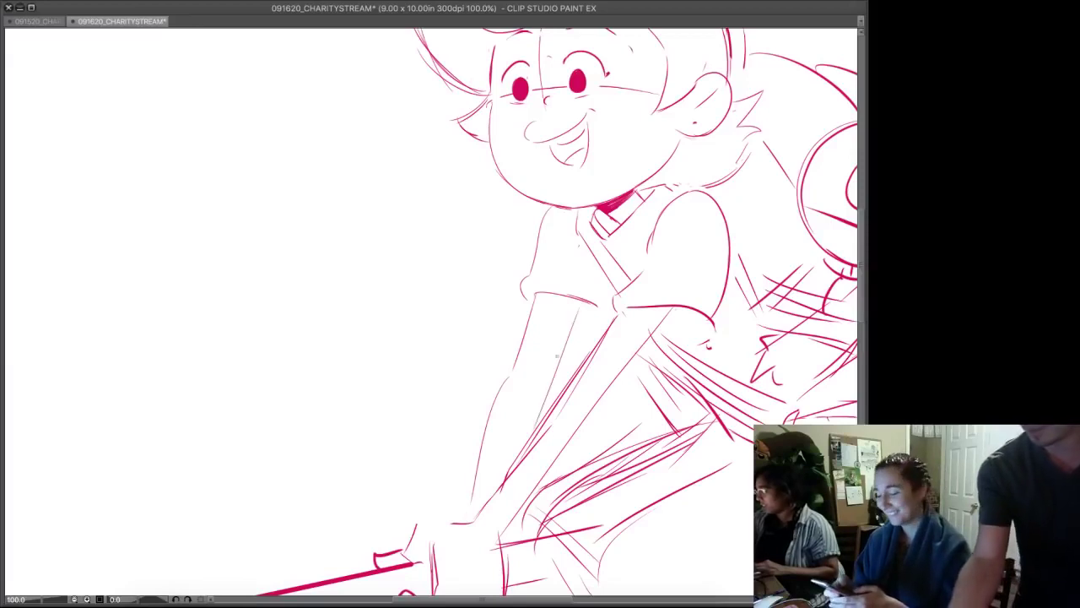
left_click_drag(557, 363, 532, 431)
- Erase the rough construction lines of the near arm and sleeve
key("e")
left_click_drag(620, 323, 511, 476)
left_click_drag(584, 356, 484, 534)
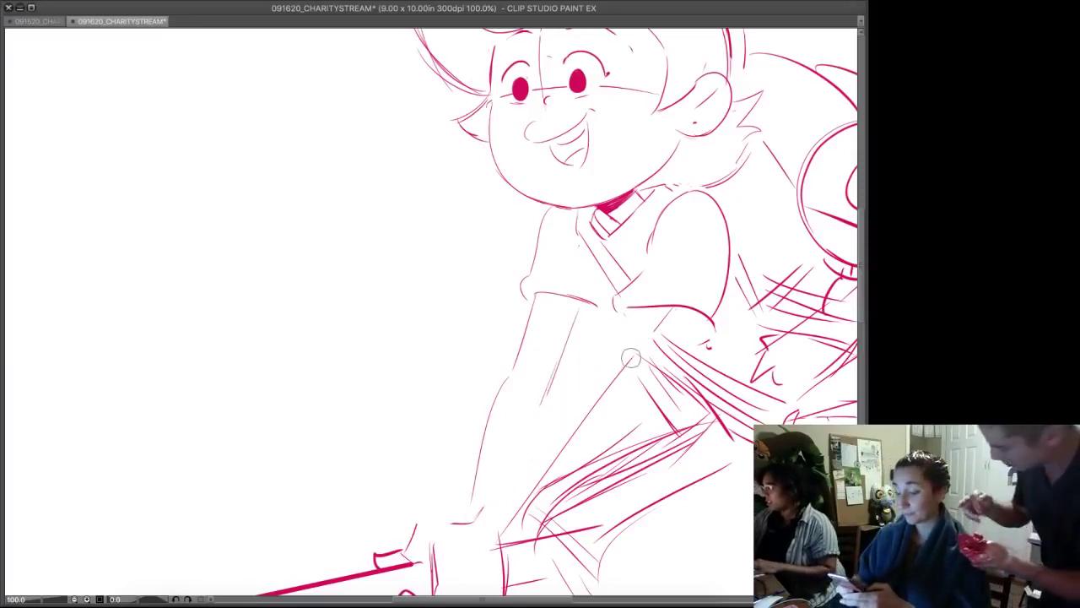
left_click_drag(648, 337, 528, 513)
mouse_move(656, 246)
left_mouse_down()
mouse_move(620, 290)
mouse_move(649, 271)
mouse_move(656, 302)
mouse_move(729, 274)
mouse_move(708, 323)
mouse_move(724, 205)
mouse_move(629, 256)
left_mouse_up()
- Redraw the near sleeve with a slanted cuff and draw the near arm tapering down to the wrist
key("p")
key("ctrl+z")
mouse_move(731, 221)
left_mouse_down()
mouse_move(635, 249)
mouse_move(623, 286)
mouse_move(694, 329)
left_mouse_up()
left_click_drag(722, 250, 691, 327)
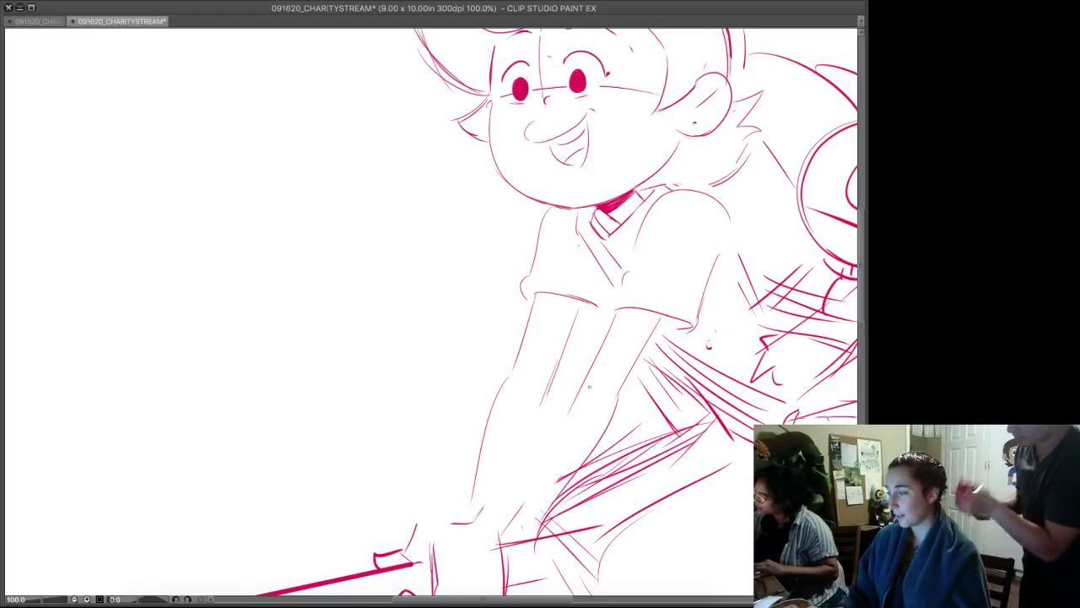
left_click_drag(588, 381, 486, 525)
left_click_drag(609, 402, 513, 542)
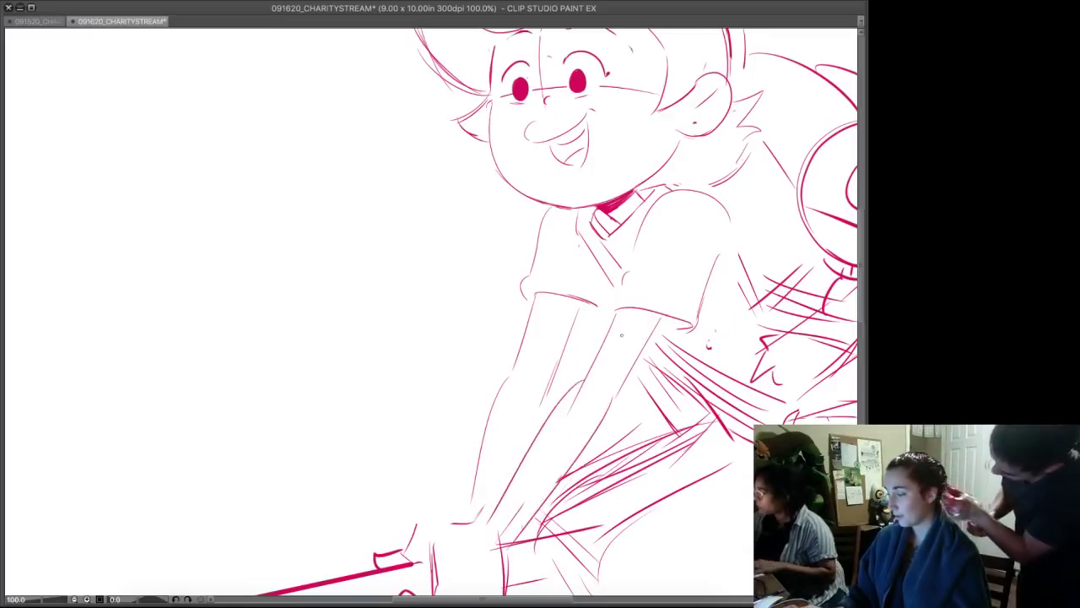
- Erase the old thumb and inner finger lines of the fist gripping the long rod
left_click_drag(492, 463, 529, 311)
key("e")
left_click_drag(456, 372, 414, 411)
mouse_move(520, 365)
left_mouse_down()
mouse_move(465, 378)
mouse_move(468, 461)
left_mouse_up()
- Redraw the wrist and the back of the gripping fist with an angled contour and a front finger edge
key("p")
mouse_move(524, 375)
left_mouse_down()
mouse_move(486, 371)
mouse_move(460, 404)
left_mouse_up()
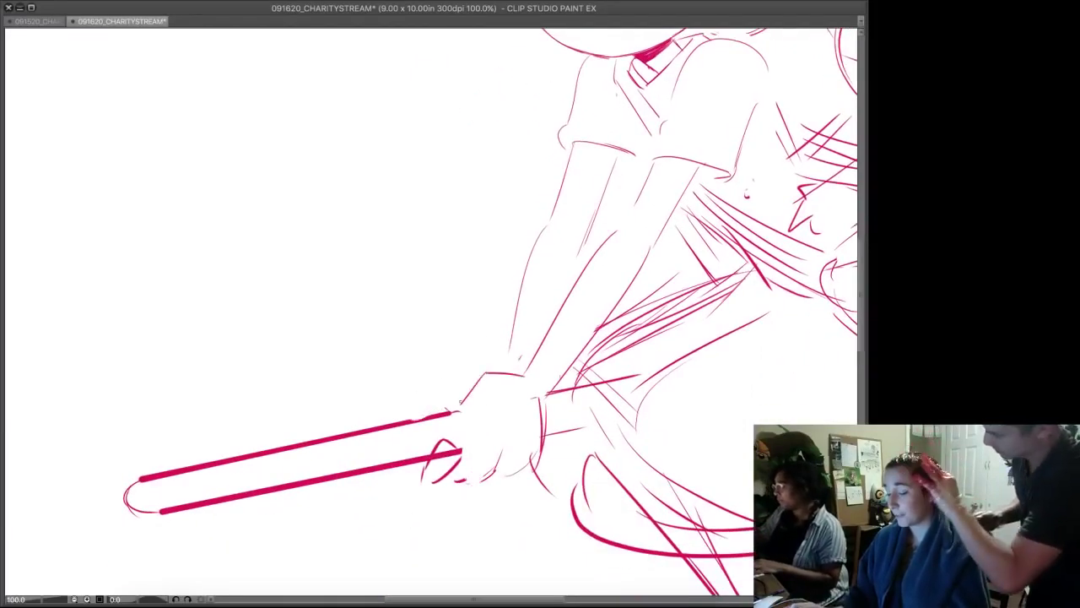
key("super+z")
mouse_move(526, 375)
left_mouse_down()
mouse_move(484, 374)
mouse_move(452, 404)
left_mouse_up()
left_click_drag(452, 404, 455, 412)
key("super+z")
key("super+z")
key("super+z")
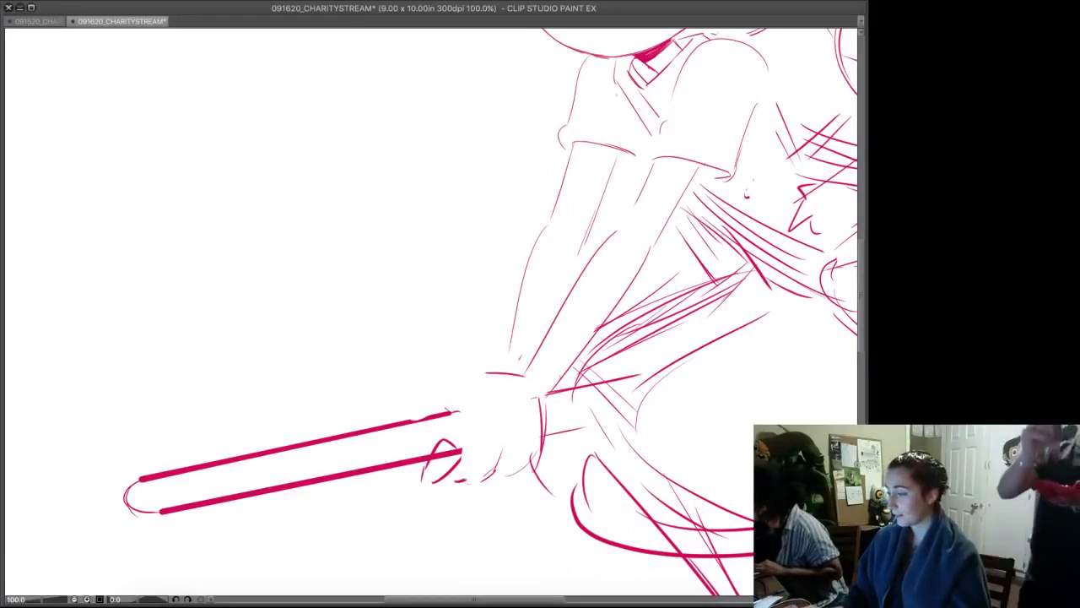
mouse_move(525, 375)
left_mouse_down()
mouse_move(479, 382)
mouse_move(486, 471)
mouse_move(508, 458)
mouse_move(483, 477)
left_mouse_up()
- Erase the fist's old underside and wrist-side edge, and sketch the front finger down to its tip
key("e")
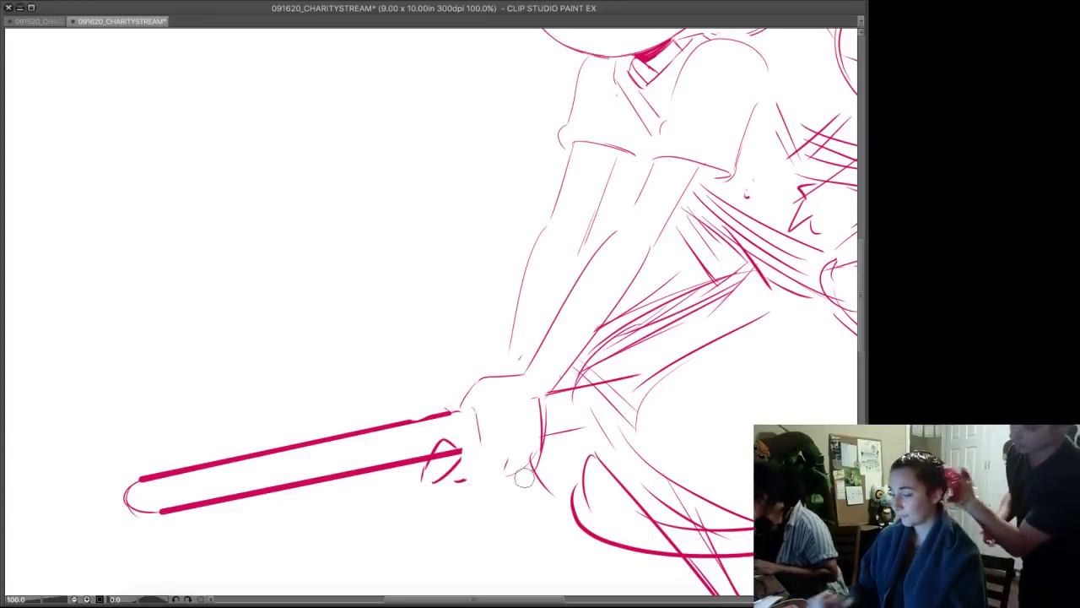
mouse_move(539, 404)
left_mouse_down()
mouse_move(538, 462)
mouse_move(495, 482)
left_mouse_up()
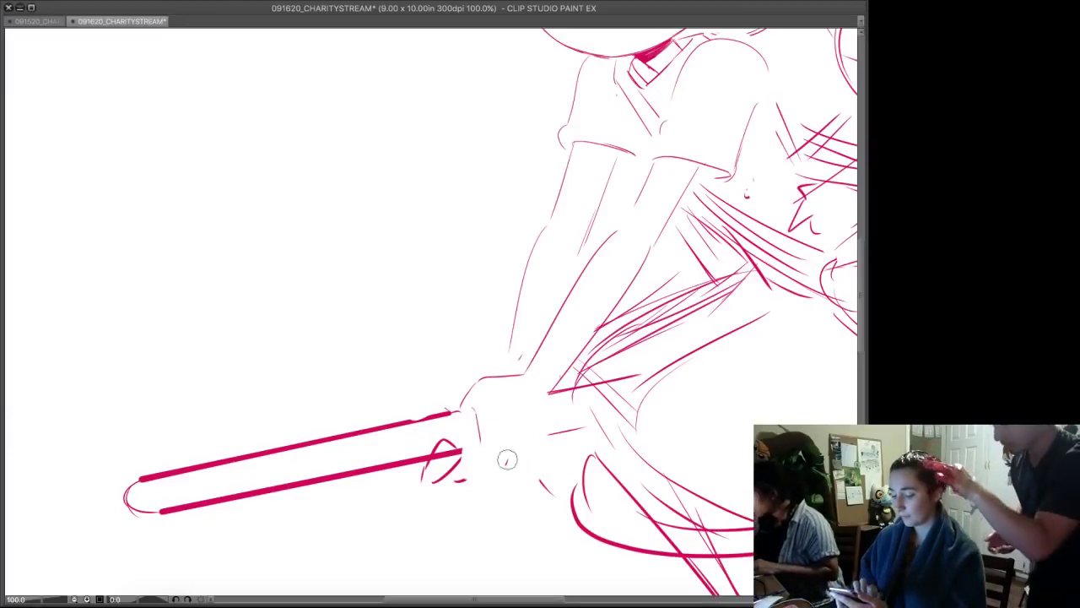
mouse_move(477, 420)
left_mouse_down()
mouse_move(482, 461)
mouse_move(499, 466)
left_mouse_up()
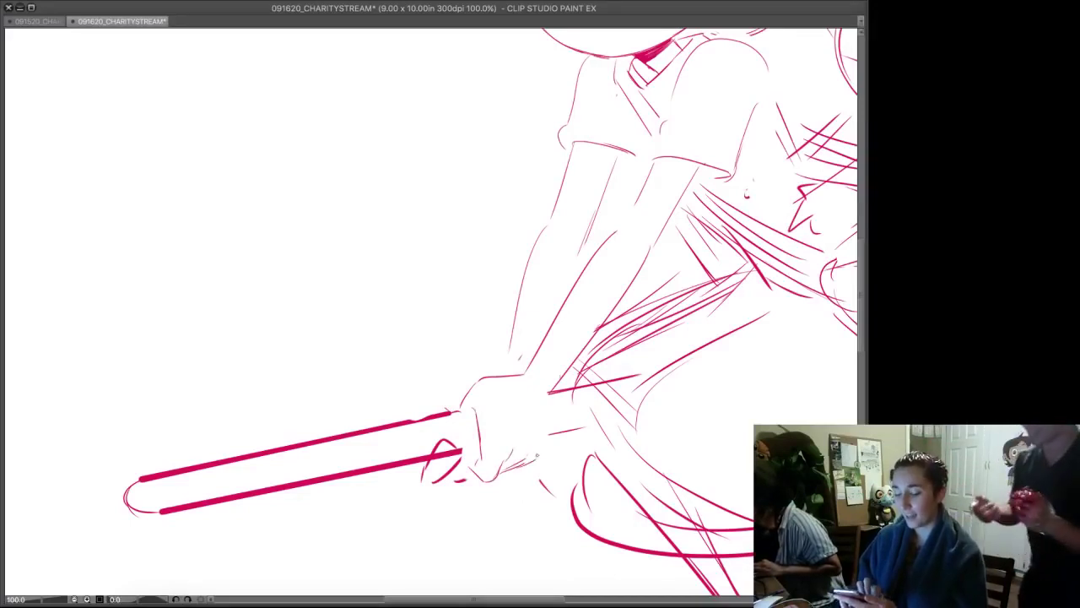
- Draw the fist's wrist-side edge and a row of curled fingertips along its underside
mouse_move(550, 396)
left_mouse_down()
mouse_move(541, 449)
mouse_move(504, 473)
mouse_move(536, 449)
left_mouse_up()
key("super+z")
key("super+z")
key("e")
key("p")
mouse_move(551, 391)
left_mouse_down()
mouse_move(542, 442)
mouse_move(538, 411)
mouse_move(542, 446)
mouse_move(513, 463)
left_mouse_up()
key("super+z")
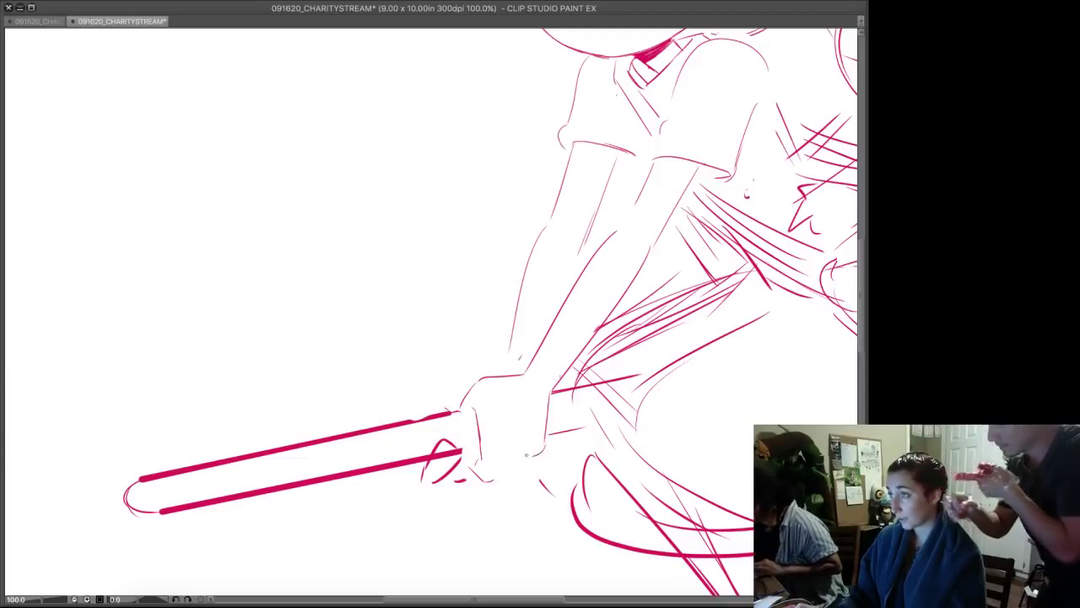
mouse_move(503, 457)
left_mouse_down()
mouse_move(483, 482)
mouse_move(489, 454)
mouse_move(473, 467)
left_mouse_up()
key("super+z")
key("e")
key("p")
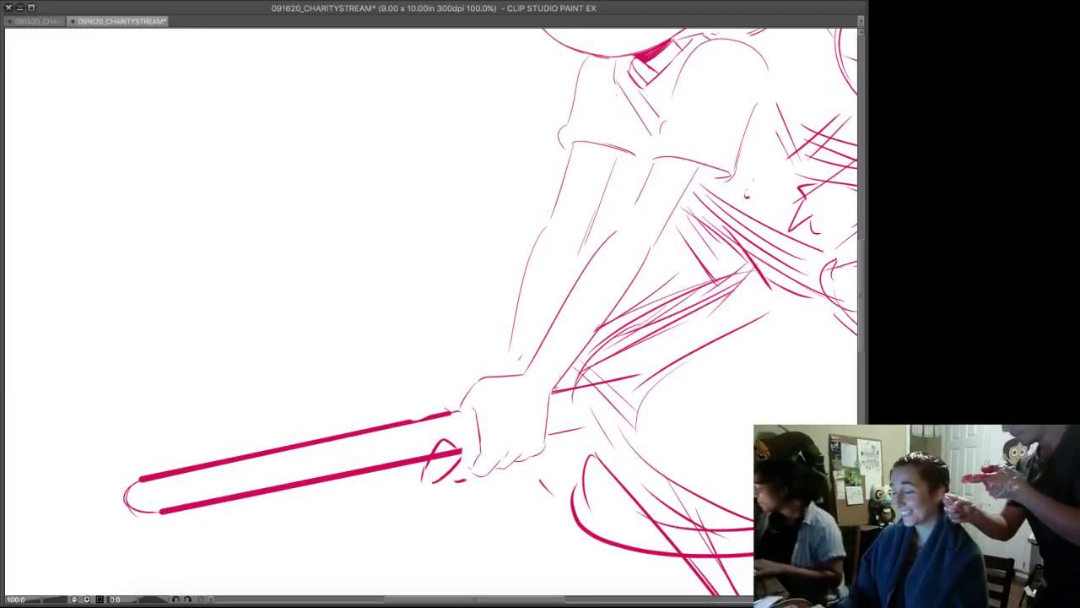
- Erase the thick rough outline of the long rod, its rounded end and the old finger marks beside the gripping fist
mouse_move(447, 446)
left_mouse_down()
mouse_move(435, 464)
mouse_move(447, 456)
left_mouse_up()
left_click_drag(456, 413, 313, 437)
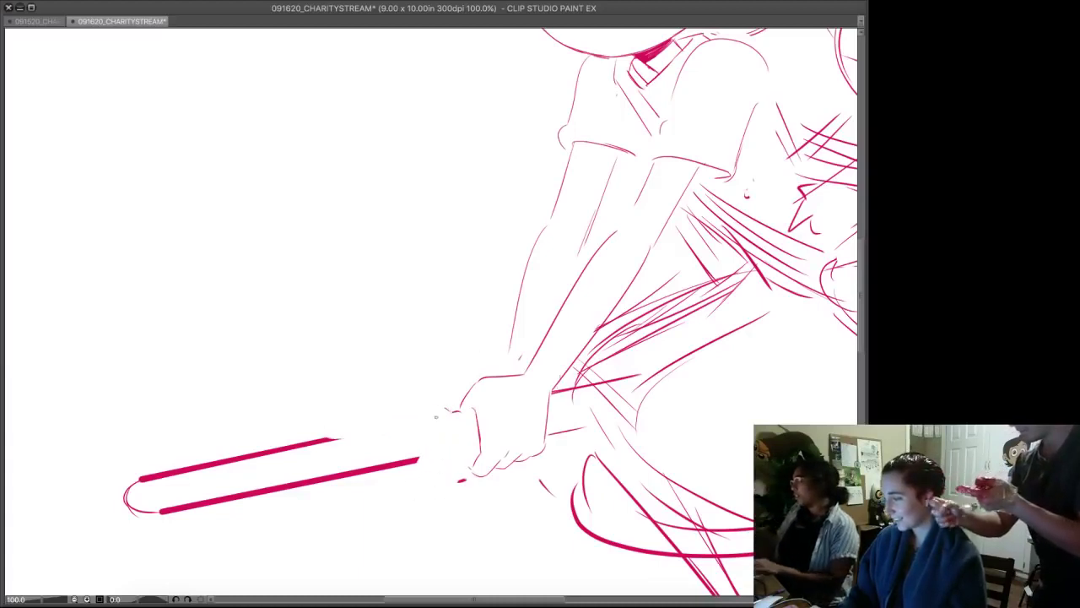
left_click_drag(449, 411, 128, 481)
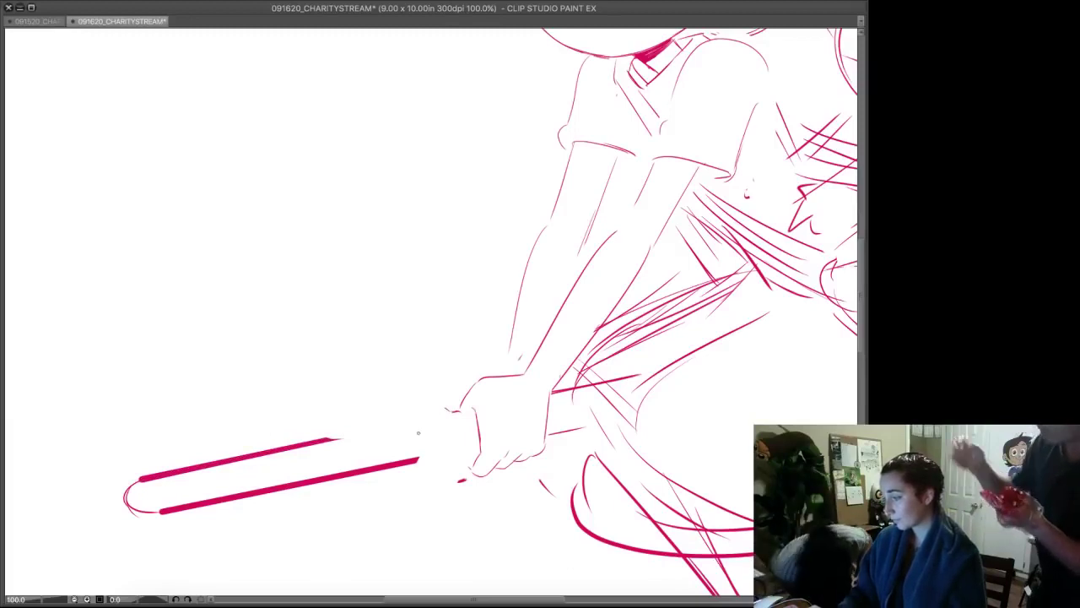
mouse_move(342, 441)
left_mouse_down()
mouse_move(421, 298)
mouse_move(213, 337)
left_mouse_up()
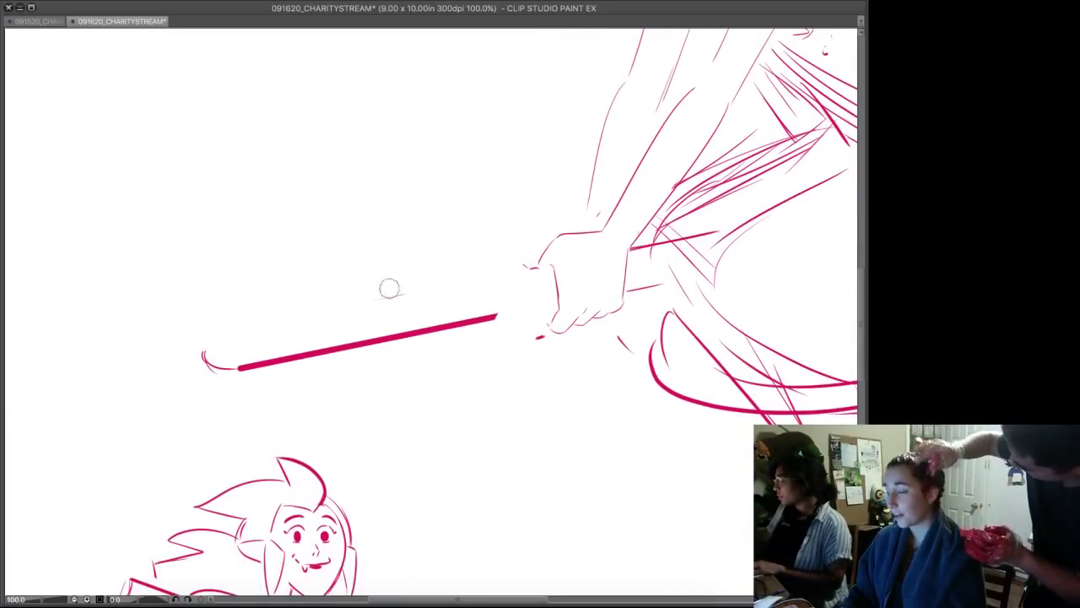
mouse_move(270, 360)
left_mouse_down()
mouse_move(222, 359)
mouse_move(496, 316)
mouse_move(276, 350)
mouse_move(326, 333)
left_mouse_up()
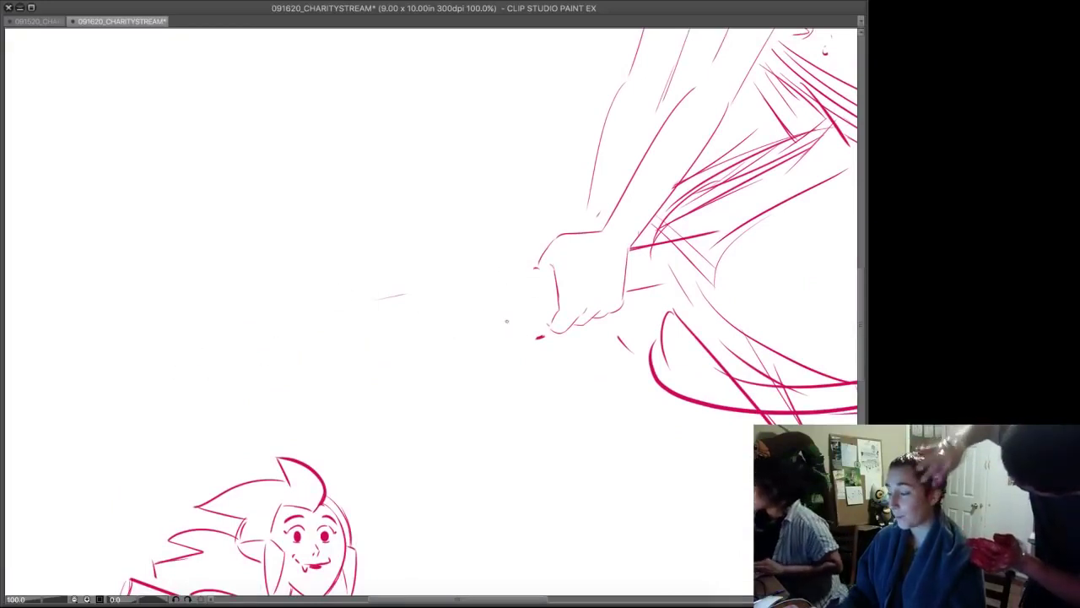
- Sketch the second hand's curled fingertips just in front of the fist and clean up where the rod meets the hand
mouse_move(516, 329)
left_mouse_down()
mouse_move(507, 310)
mouse_move(518, 303)
mouse_move(517, 327)
mouse_move(532, 309)
left_mouse_up()
key("super+z")
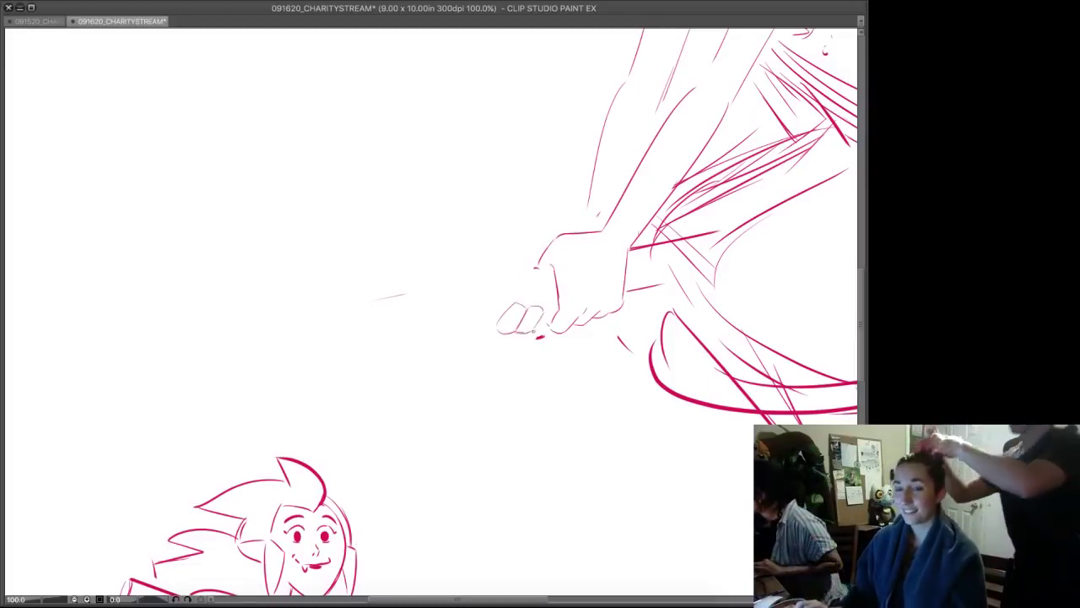
left_click_drag(552, 268, 513, 275)
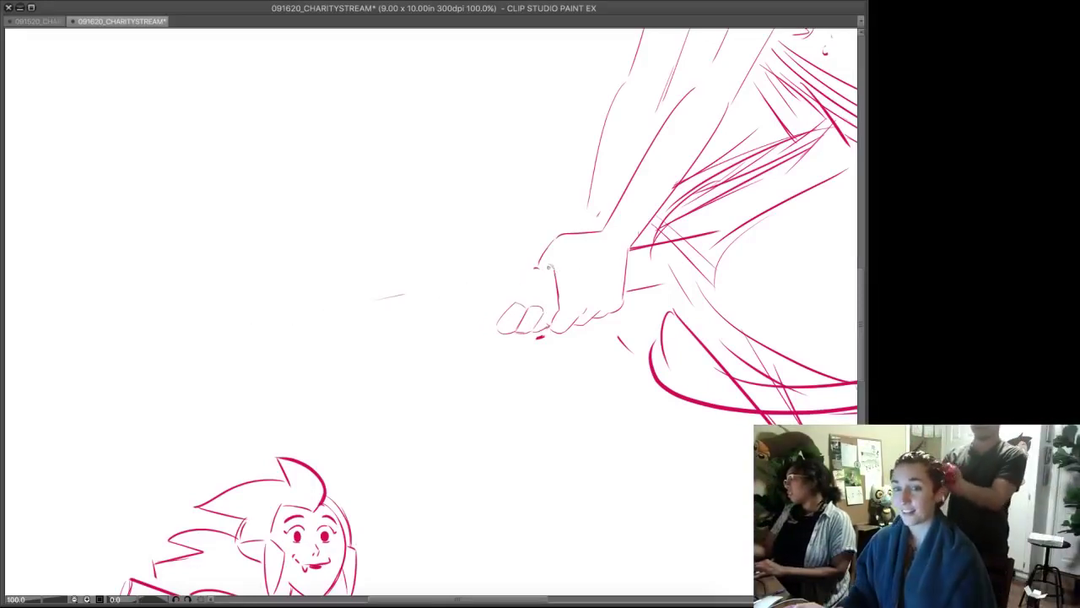
- Redraw the rod with two long straight edges running out from the hands and a rounded cap at its far end
left_click(205, 335, "shift")
left_click_drag(203, 340, 217, 363)
left_click(505, 312, "shift")
key("super+z")
left_click(208, 363, "shift")
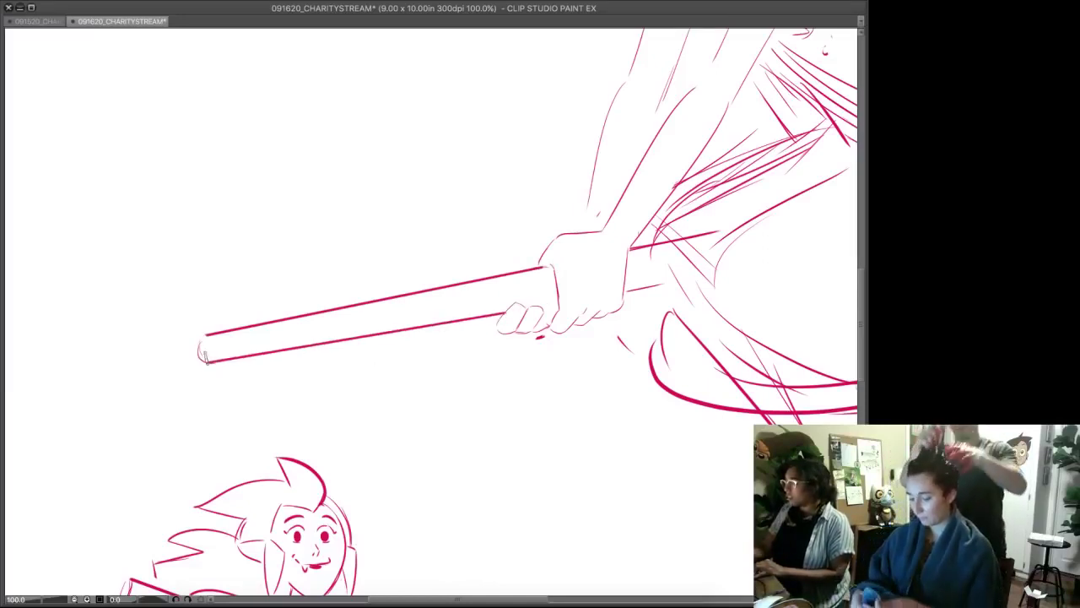
key("ctrl+z")
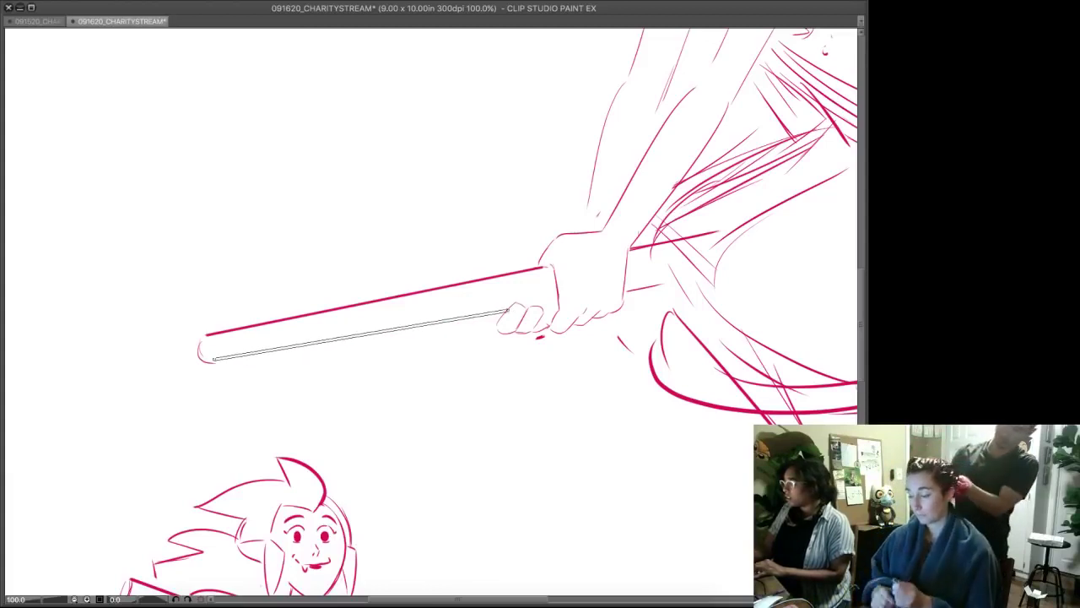
left_click(211, 365, "shift")
left_click_drag(205, 339, 215, 365)
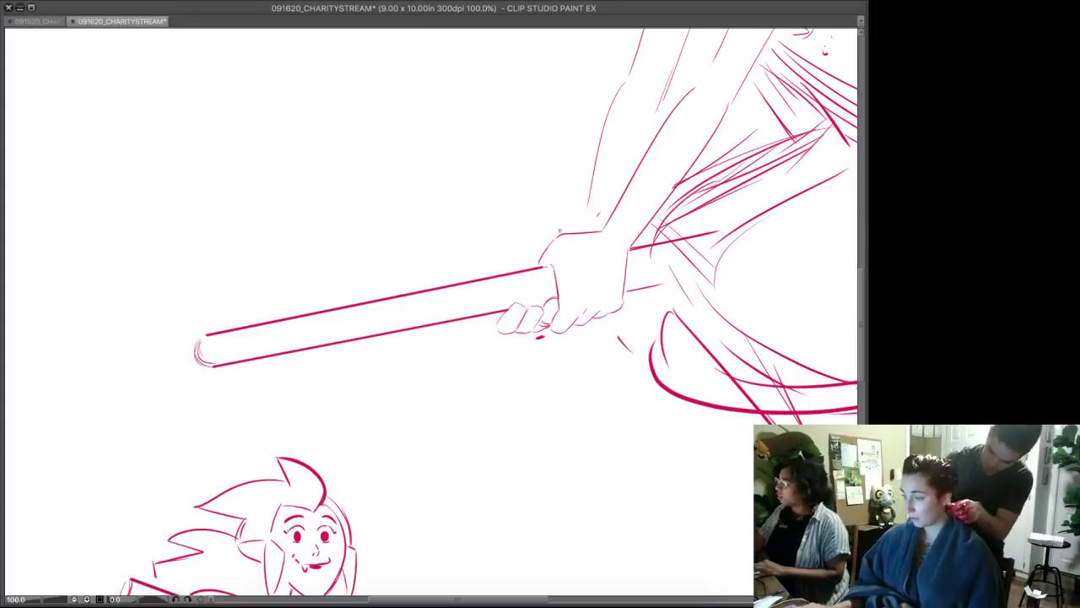
- Complete the second hand's outer finger and back-of-hand curve, and add a fold line down the shirt front
left_click_drag(490, 313, 501, 321)
left_click_drag(636, 201, 418, 421)
left_click_drag(363, 463, 343, 492)
left_click_drag(410, 427, 407, 444)
mouse_move(506, 254)
left_mouse_down()
mouse_move(453, 343)
mouse_move(375, 556)
left_mouse_up()
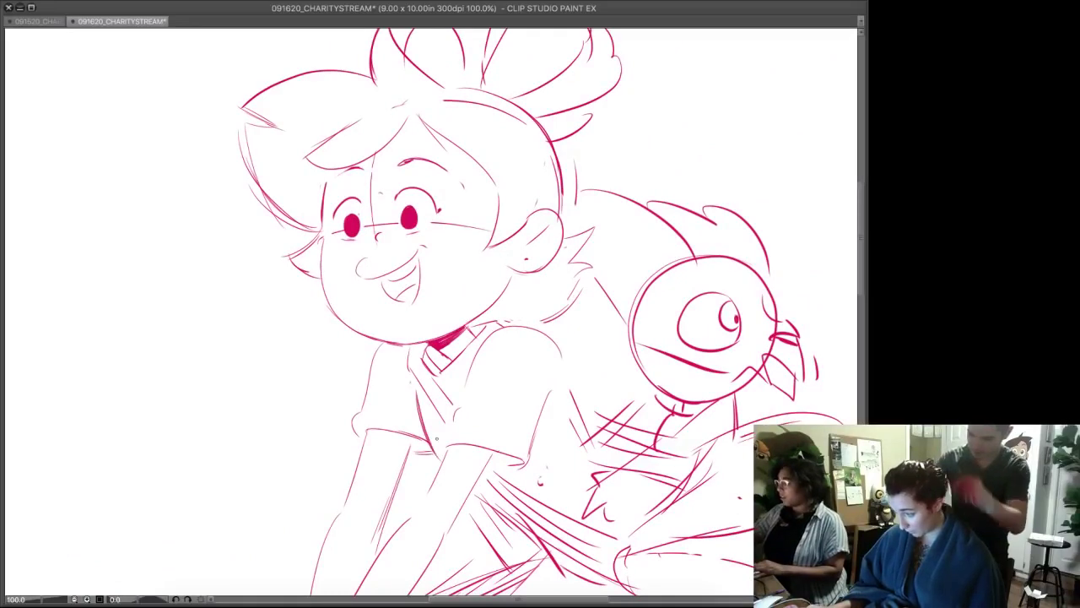
left_click_drag(430, 439, 363, 283)
- Erase the rough crossed lines around the bun-haired character's waist and upper thigh
mouse_move(422, 346)
left_mouse_down()
mouse_move(519, 412)
mouse_move(510, 402)
left_mouse_up()
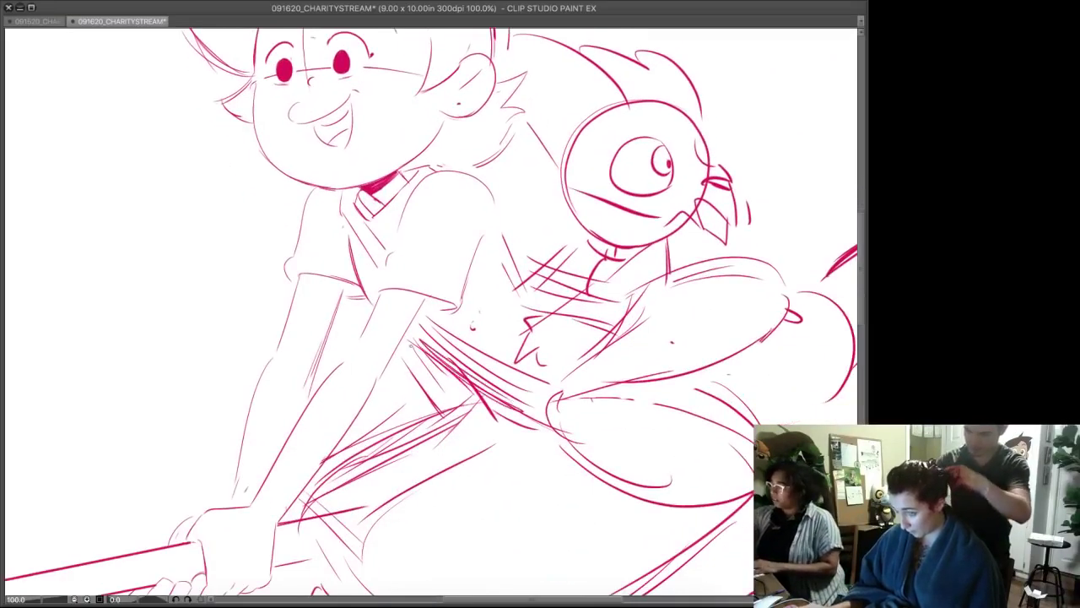
mouse_move(434, 351)
left_mouse_down()
mouse_move(511, 405)
mouse_move(523, 383)
mouse_move(421, 370)
mouse_move(456, 428)
mouse_move(507, 310)
mouse_move(476, 306)
mouse_move(359, 434)
mouse_move(396, 364)
mouse_move(550, 306)
mouse_move(497, 257)
mouse_move(536, 225)
left_mouse_up()
key("p")
left_click_drag(475, 244, 521, 280)
left_click_drag(523, 283, 554, 306)
key("ctrl+z")
key("ctrl+z")
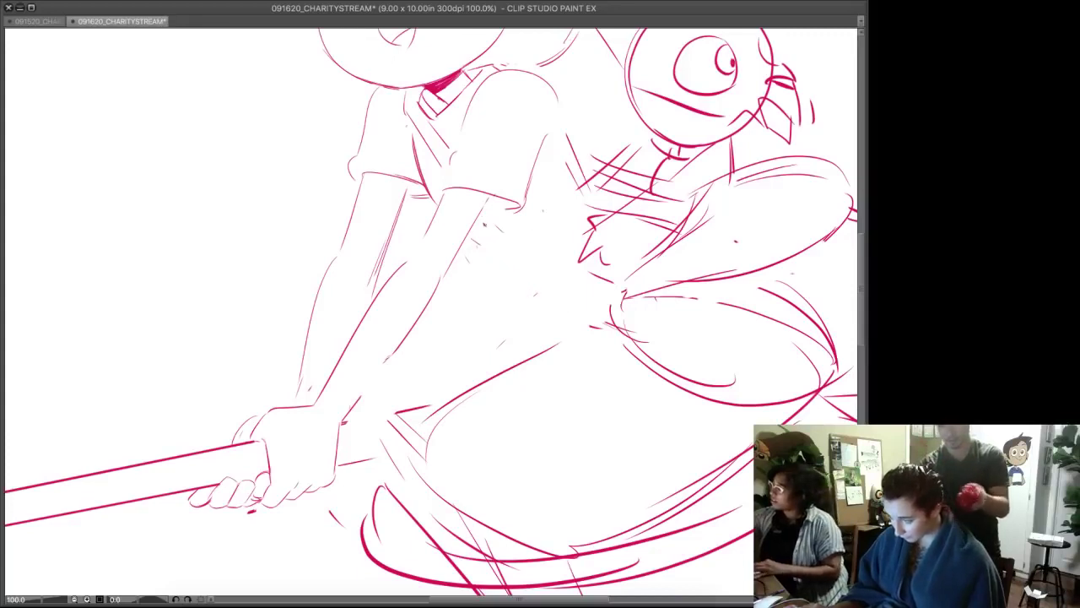
- Draw two clean slanted lines from beneath the sleeve to the hip, closed with a rounded end
left_click_drag(496, 212, 640, 316)
key("ctrl+z")
left_click_drag(493, 207, 628, 288)
left_click_drag(480, 229, 622, 321)
left_click_drag(563, 292, 644, 342)
mouse_move(636, 293)
left_mouse_down()
mouse_move(638, 334)
mouse_move(655, 326)
mouse_move(650, 318)
mouse_move(641, 335)
left_mouse_up()
key("e")
mouse_move(609, 281)
left_mouse_down()
mouse_move(653, 336)
mouse_move(612, 326)
left_mouse_up()
- Erase the rough near leg and redraw it with a rounded knee and a long underside curve
mouse_move(760, 346)
left_mouse_down()
mouse_move(627, 378)
mouse_move(705, 359)
mouse_move(560, 332)
mouse_move(692, 366)
mouse_move(645, 421)
mouse_move(717, 405)
mouse_move(633, 393)
mouse_move(535, 405)
mouse_move(566, 433)
left_mouse_up()
key("e")
mouse_move(477, 365)
left_mouse_down()
mouse_move(636, 447)
mouse_move(659, 359)
mouse_move(533, 321)
left_mouse_up()
key("ctrl+z")
mouse_move(645, 443)
left_mouse_down()
mouse_move(618, 322)
mouse_move(546, 333)
mouse_move(504, 325)
left_mouse_up()
mouse_move(460, 355)
left_mouse_down()
mouse_move(532, 404)
mouse_move(620, 440)
left_mouse_up()
left_click_drag(525, 402, 598, 435)
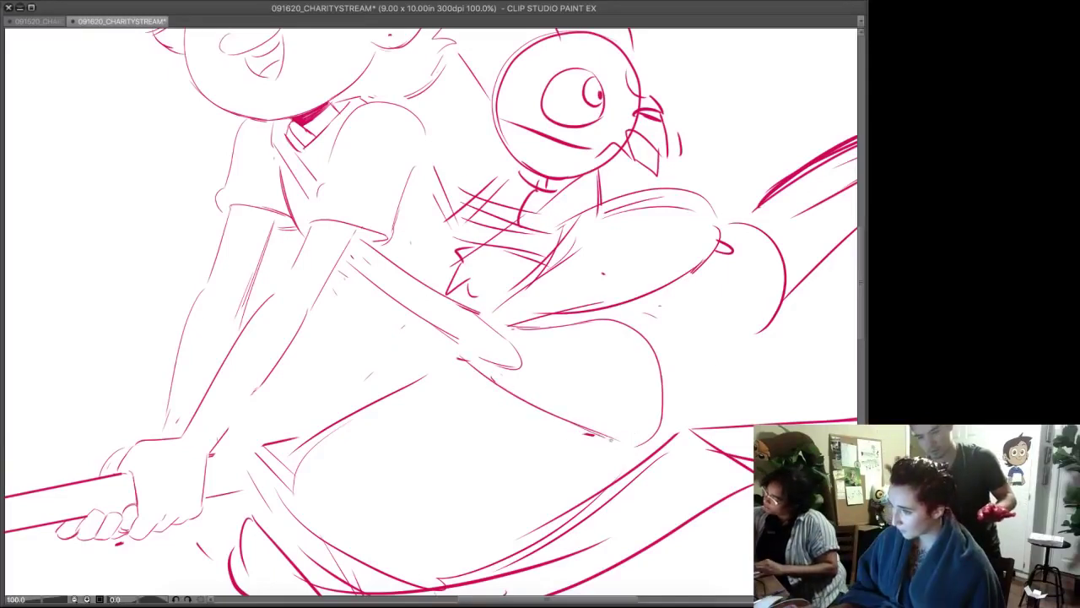
- Redraw the far leg behind the near knee with an inner curve, a rounded outer edge and a long lower edge
left_click_drag(773, 238, 657, 324)
left_click_drag(786, 260, 764, 329)
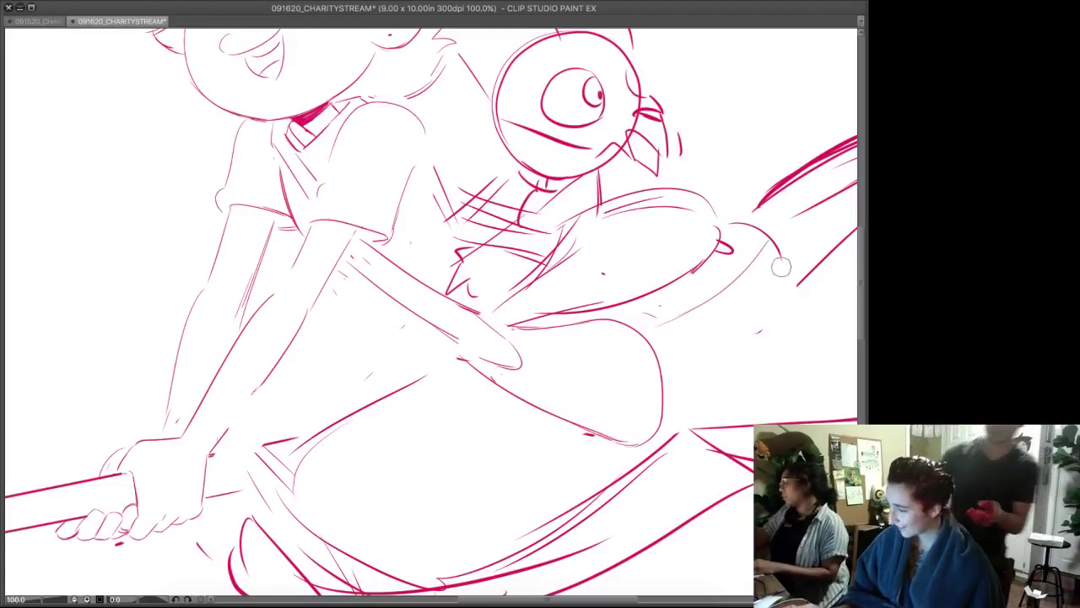
left_click_drag(780, 251, 767, 346)
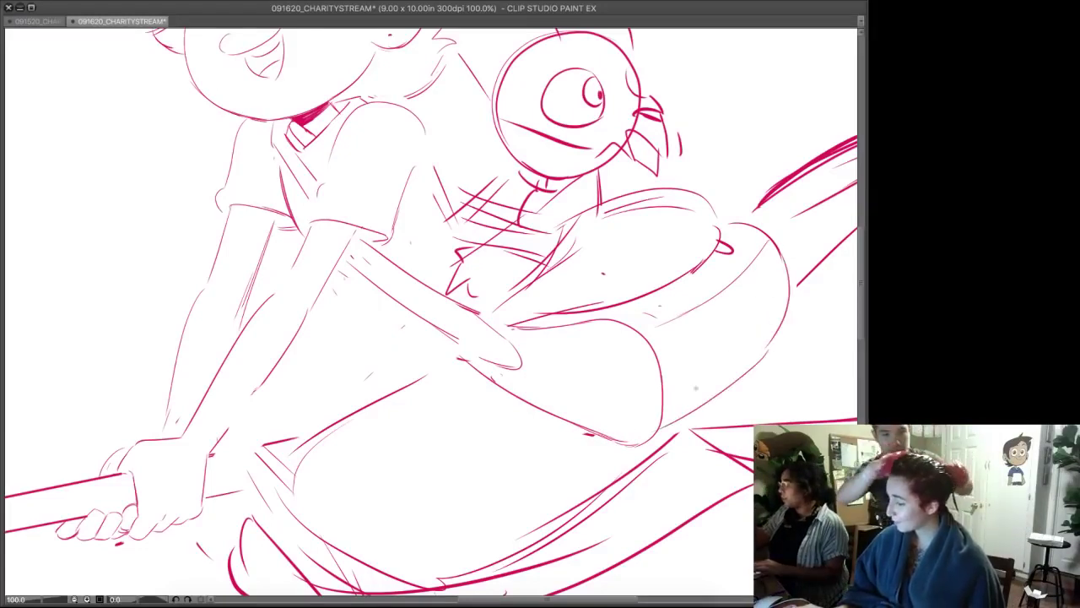
left_click_drag(767, 344, 648, 440)
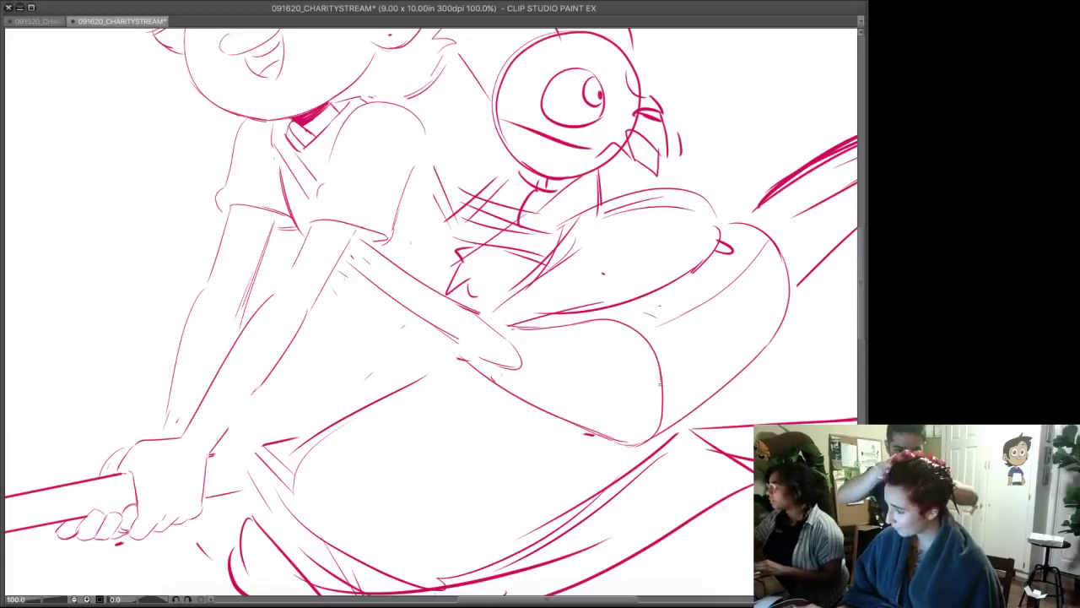
- Erase the small skull-headed creature's rough torso lines and sketch its shoulder and the upper edge of its arm
left_click_drag(624, 211, 569, 311)
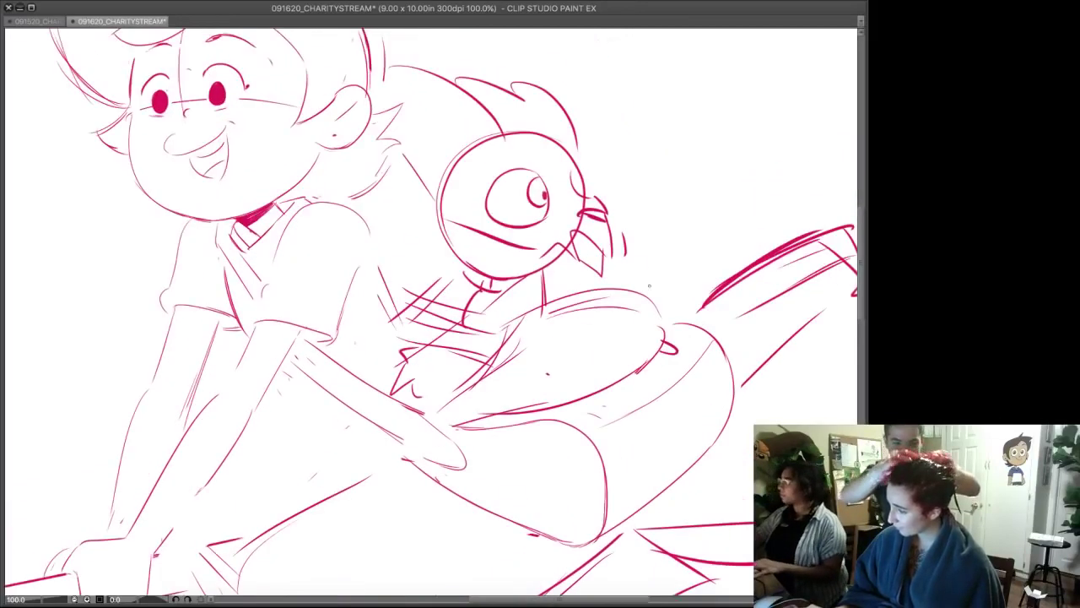
mouse_move(625, 290)
left_mouse_down()
mouse_move(557, 309)
mouse_move(445, 308)
mouse_move(471, 312)
mouse_move(395, 327)
mouse_move(430, 287)
mouse_move(540, 295)
mouse_move(495, 305)
mouse_move(484, 357)
left_mouse_up()
key("ctrl+z")
mouse_move(533, 275)
left_mouse_down()
mouse_move(456, 388)
mouse_move(418, 402)
left_mouse_up()
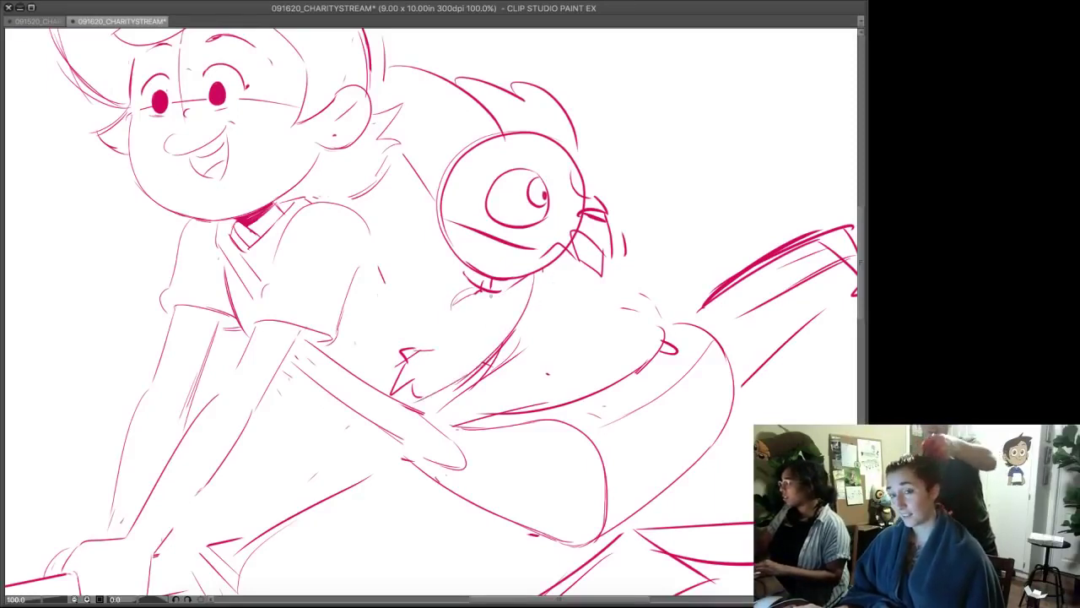
left_click_drag(503, 300, 437, 346)
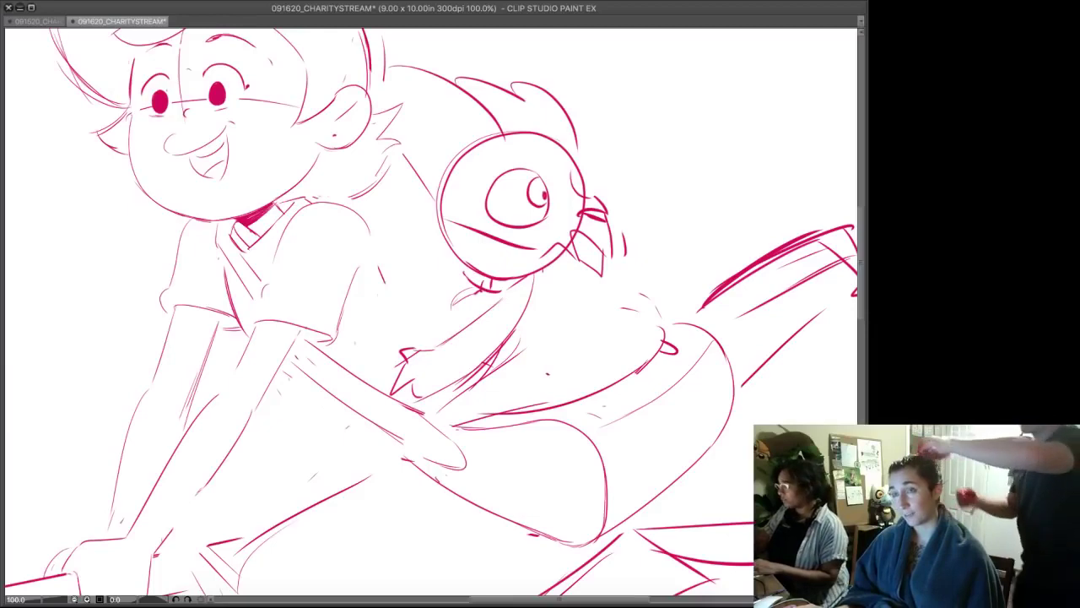
- Replace the creature's rough hand with a pointed, clawed hand and redraw its forearm edges
key("ctrl+shift+d")
key("ctrl+d")
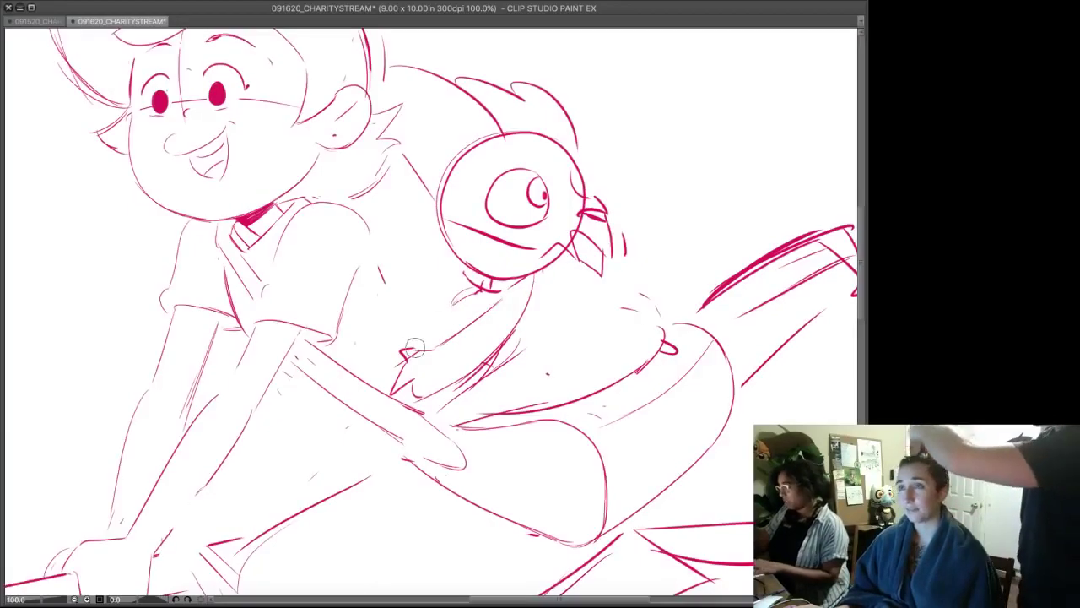
key("ctrl+z")
mouse_move(419, 342)
left_mouse_down()
mouse_move(391, 365)
mouse_move(439, 385)
mouse_move(511, 336)
mouse_move(540, 296)
left_mouse_up()
left_click_drag(435, 387, 511, 347)
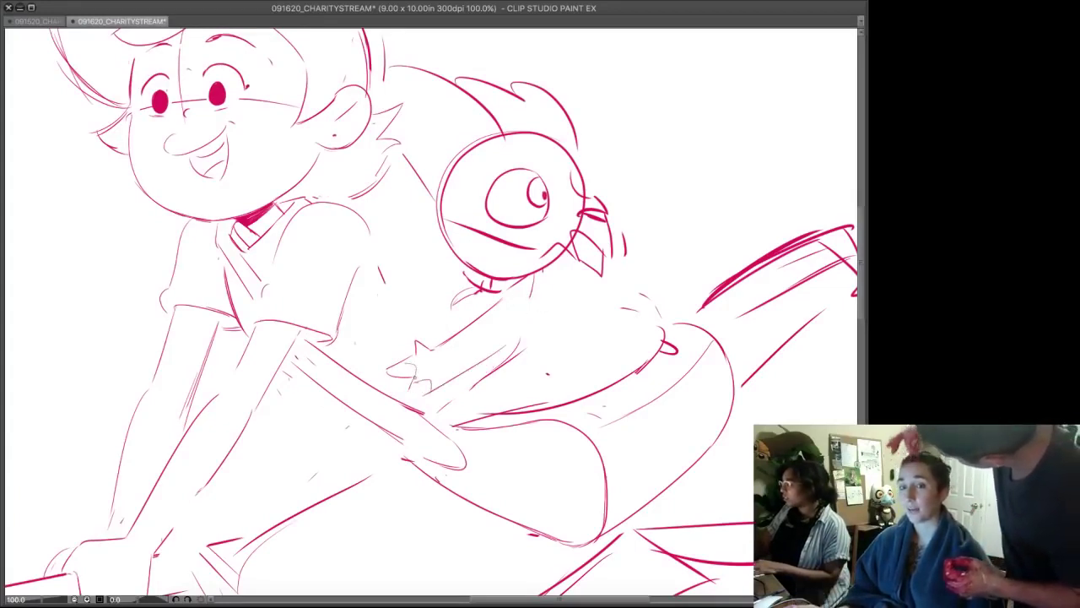
- Draw the back edge of the larger character's shirt and the creature's far arm, shoulder and belly contours
mouse_move(368, 232)
left_mouse_down()
mouse_move(408, 323)
mouse_move(430, 315)
mouse_move(463, 274)
left_mouse_up()
key("ctrl+z")
mouse_move(411, 325)
left_mouse_down()
mouse_move(449, 313)
mouse_move(410, 330)
left_mouse_up()
key("ctrl+z")
left_click_drag(461, 290, 446, 333)
mouse_move(527, 317)
left_mouse_down()
mouse_move(521, 383)
mouse_move(505, 410)
left_mouse_up()
left_click_drag(508, 354, 441, 416)
- Redraw the creature's broad tail as a leaf-like shape tapering to a point above the far leg
mouse_move(540, 345)
left_mouse_down()
mouse_move(558, 313)
mouse_move(710, 248)
left_mouse_up()
key("ctrl+z")
key("ctrl+z")
mouse_move(537, 322)
left_mouse_down()
mouse_move(703, 275)
mouse_move(666, 348)
left_mouse_up()
mouse_move(605, 299)
left_mouse_down()
mouse_move(627, 336)
mouse_move(664, 344)
mouse_move(615, 309)
mouse_move(651, 327)
mouse_move(627, 376)
mouse_move(639, 363)
mouse_move(489, 420)
left_mouse_up()
key("e")
key("p")
left_click_drag(685, 320, 477, 414)
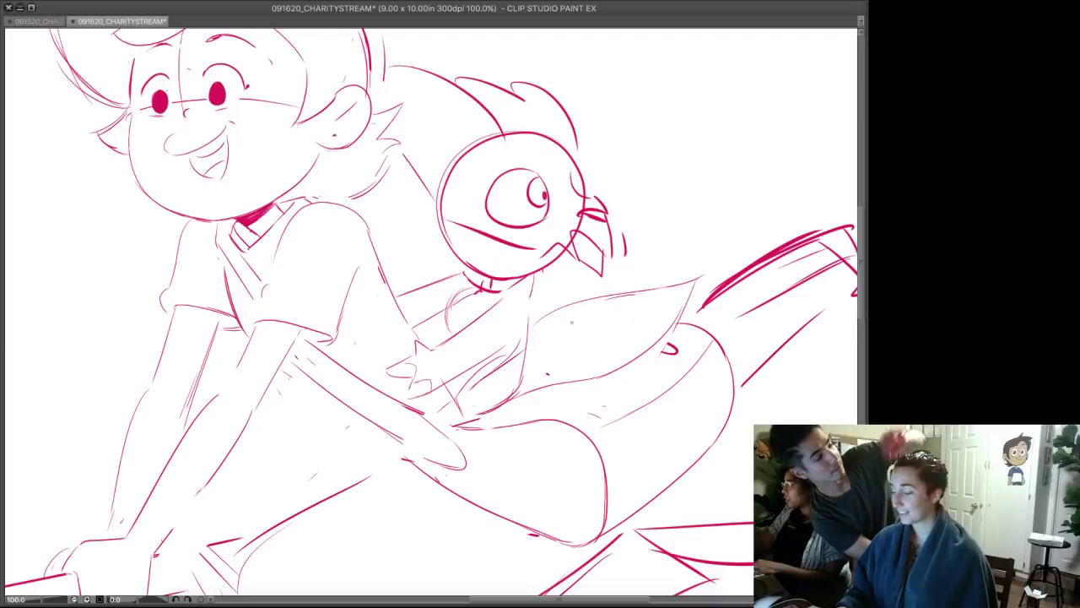
- Add jagged fur marks near the tail's tip and a slim limb line ending in a small foot beneath it
mouse_move(616, 299)
left_mouse_down()
mouse_move(665, 344)
mouse_move(630, 343)
left_mouse_up()
key("ctrl+z")
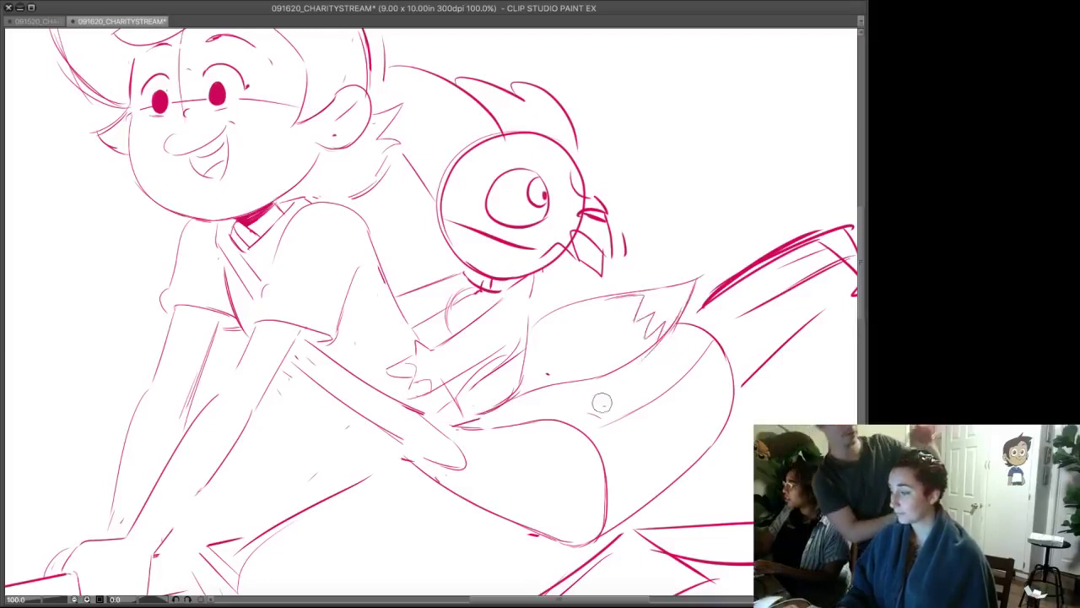
left_click_drag(564, 420, 663, 343)
left_click_drag(652, 375, 640, 373)
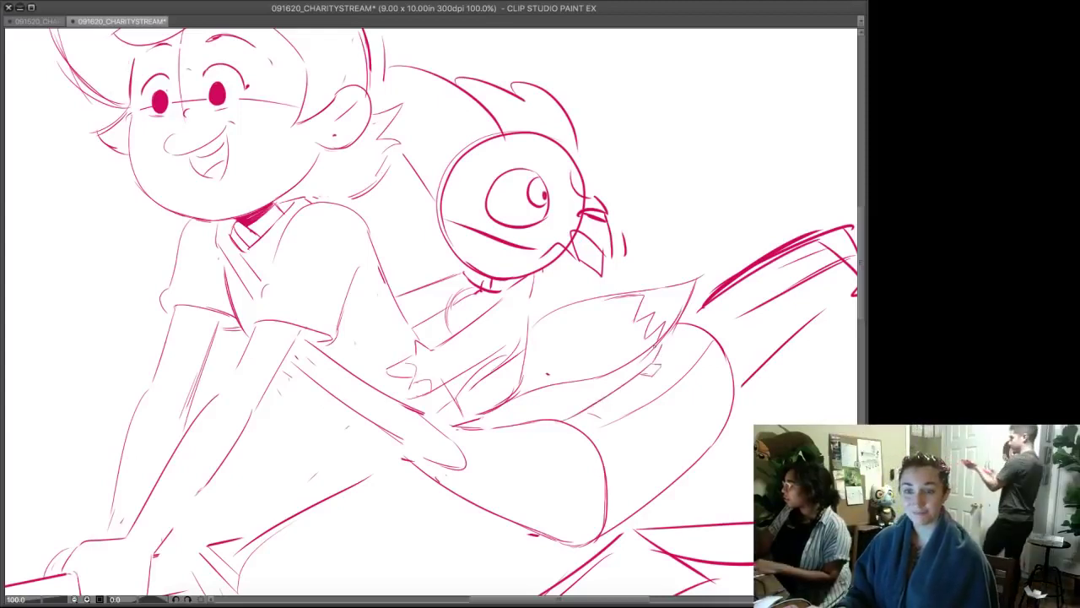
left_click_drag(701, 356, 698, 362)
left_click_drag(684, 435, 658, 474)
left_click_drag(681, 440, 660, 468)
left_click_drag(536, 478, 504, 509)
left_click_drag(536, 494, 502, 518)
- Erase the creature's rough snout and redraw it with a curved notch, a nose bridge and jagged teeth
left_click_drag(489, 253, 468, 511)
key("e")
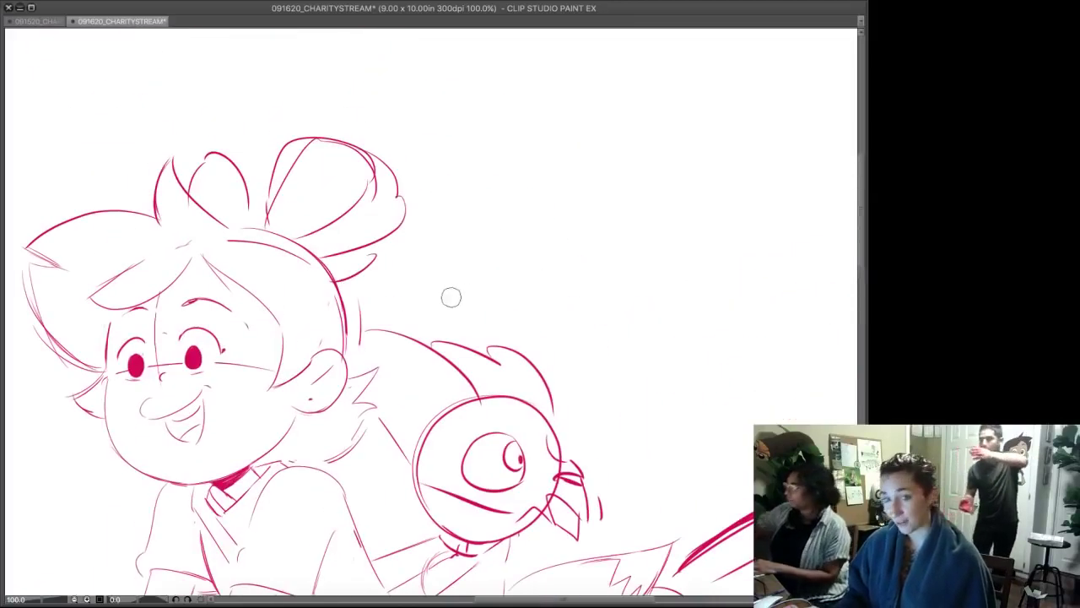
mouse_move(550, 439)
left_mouse_down()
mouse_move(584, 488)
mouse_move(577, 538)
left_mouse_up()
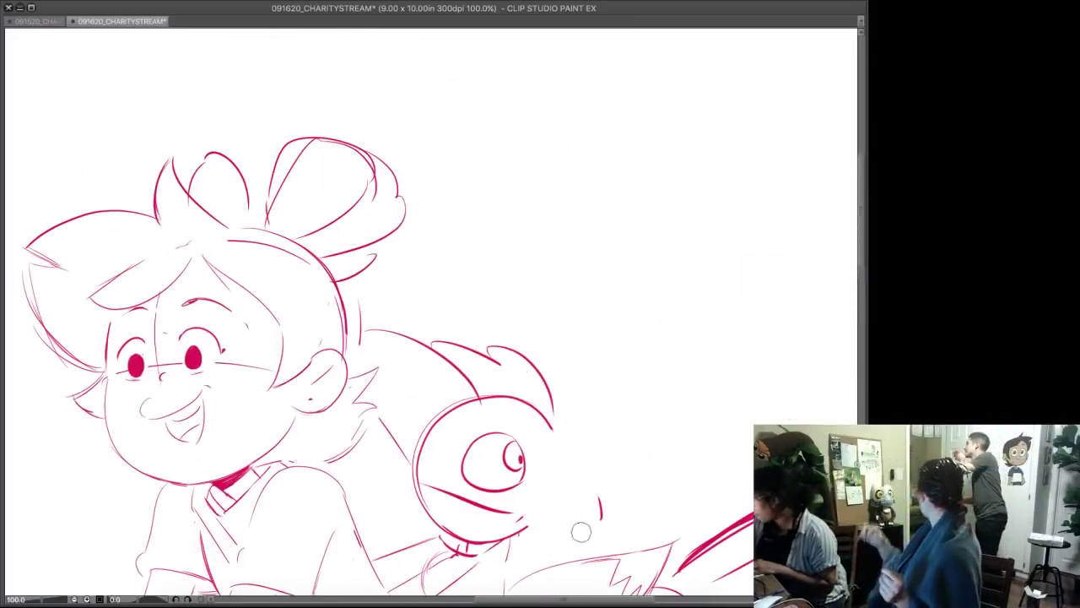
mouse_move(553, 431)
left_mouse_down()
mouse_move(550, 463)
mouse_move(580, 480)
left_mouse_up()
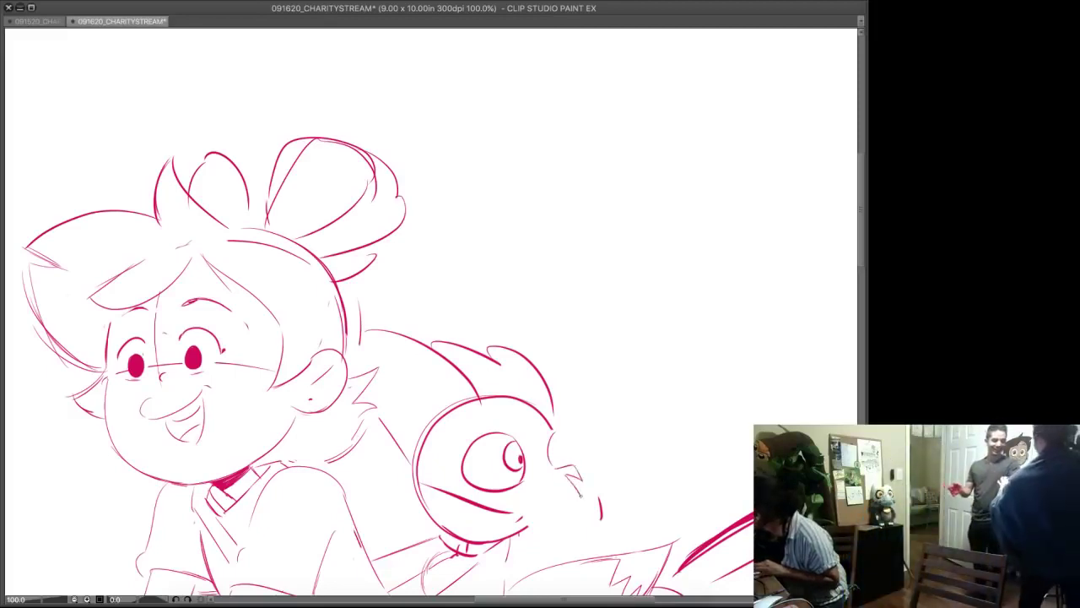
mouse_move(583, 517)
left_mouse_down()
mouse_move(561, 495)
mouse_move(526, 507)
left_mouse_up()
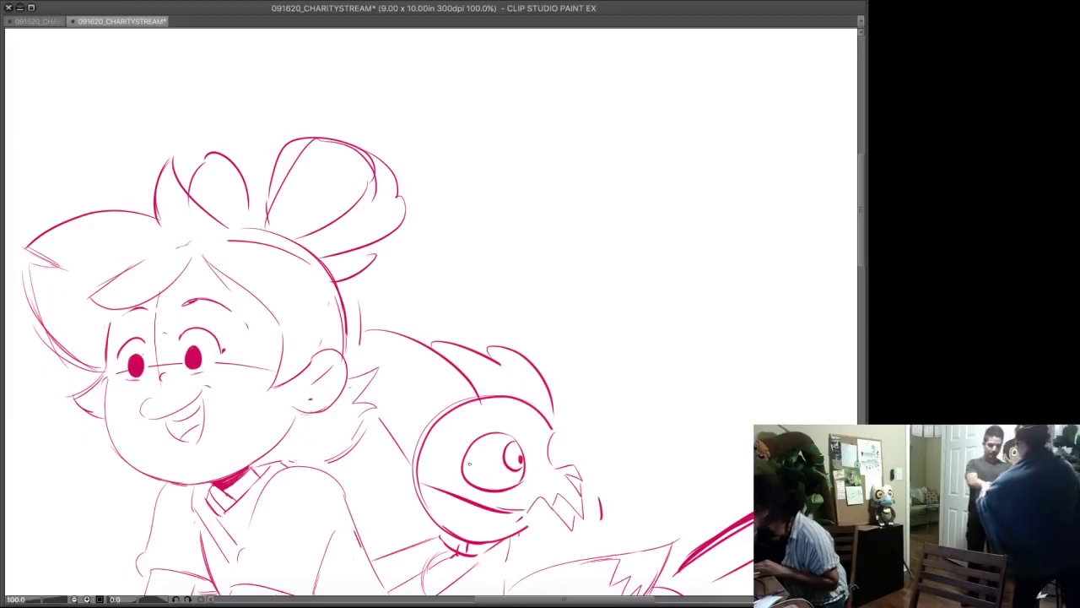
- Redraw the skull's cheek line, jaw and chin in thin strokes, and replace the round eye socket and pupil
key("e")
left_click_drag(454, 494, 485, 506)
key("p")
mouse_move(423, 487)
left_mouse_down()
mouse_move(511, 509)
mouse_move(493, 541)
mouse_move(440, 523)
left_mouse_up()
key("e")
key("p")
mouse_move(553, 521)
left_mouse_down()
mouse_move(525, 537)
mouse_move(469, 535)
left_mouse_up()
mouse_move(464, 443)
left_mouse_down()
mouse_move(512, 446)
mouse_move(502, 457)
mouse_move(461, 466)
left_mouse_up()
mouse_move(525, 449)
left_mouse_down()
mouse_move(461, 472)
mouse_move(508, 482)
left_mouse_up()
mouse_move(494, 431)
left_mouse_down()
mouse_move(506, 473)
mouse_move(528, 448)
mouse_move(511, 473)
left_mouse_up()
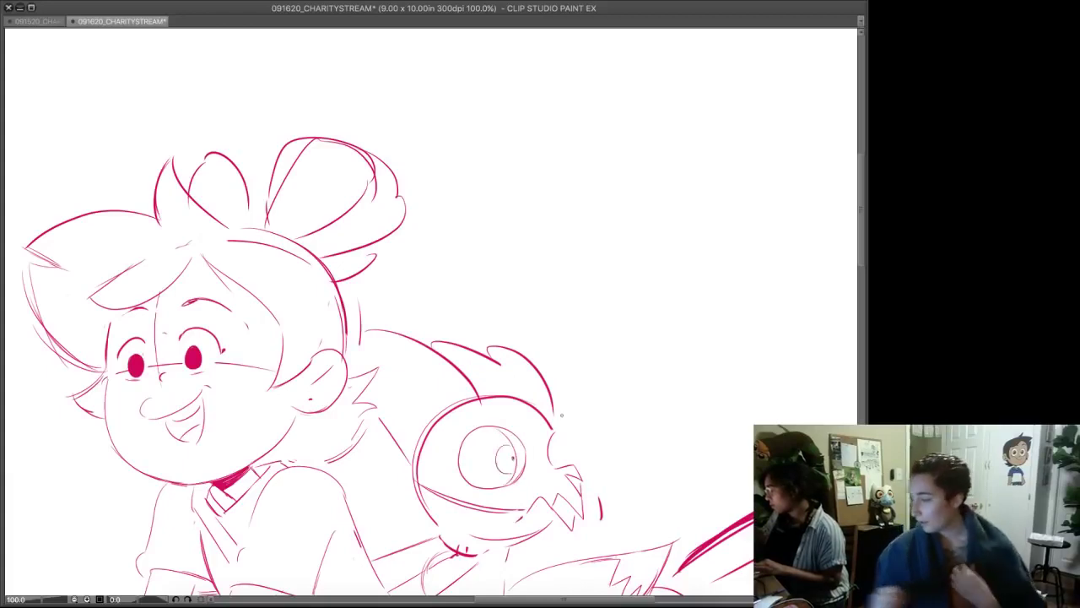
- Erase the stray mark in front of the snout and sketch the snout's far edge and pointed front teeth
key("e")
left_click_drag(601, 498, 598, 535)
mouse_move(570, 466)
left_mouse_down()
mouse_move(590, 504)
mouse_move(568, 466)
left_mouse_up()
key("p")
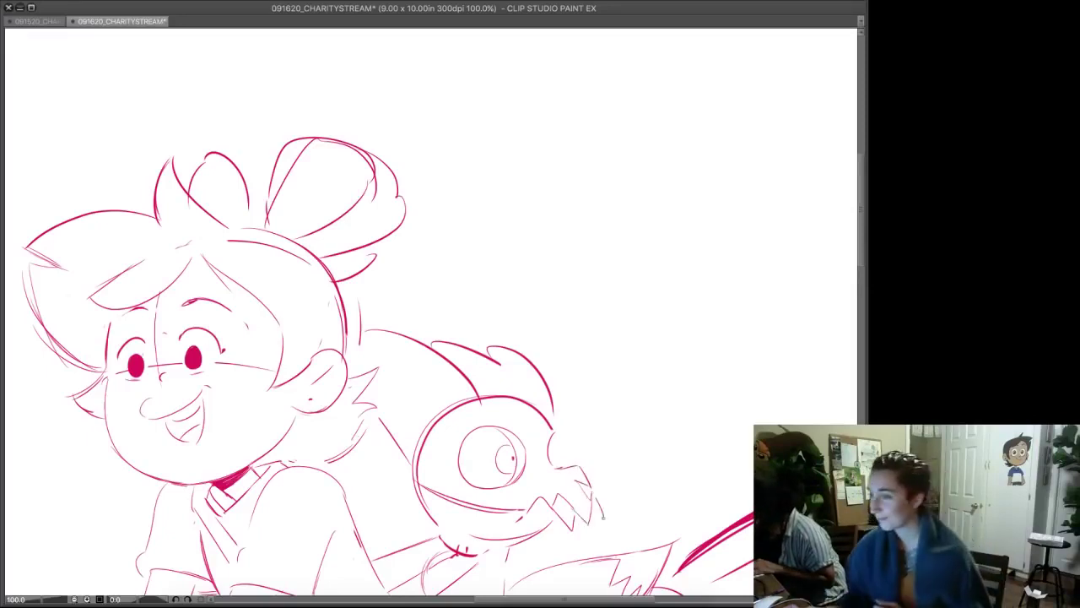
left_click_drag(593, 482, 610, 452)
- Erase the spiky crest and neck lines behind the skull along with the heavy line across its crown
key("e")
mouse_move(535, 321)
left_mouse_down()
mouse_move(489, 321)
mouse_move(491, 344)
mouse_move(477, 345)
mouse_move(496, 357)
left_mouse_up()
mouse_move(439, 316)
left_mouse_down()
mouse_move(383, 302)
mouse_move(381, 226)
mouse_move(376, 314)
left_mouse_up()
left_click_drag(401, 384, 417, 426)
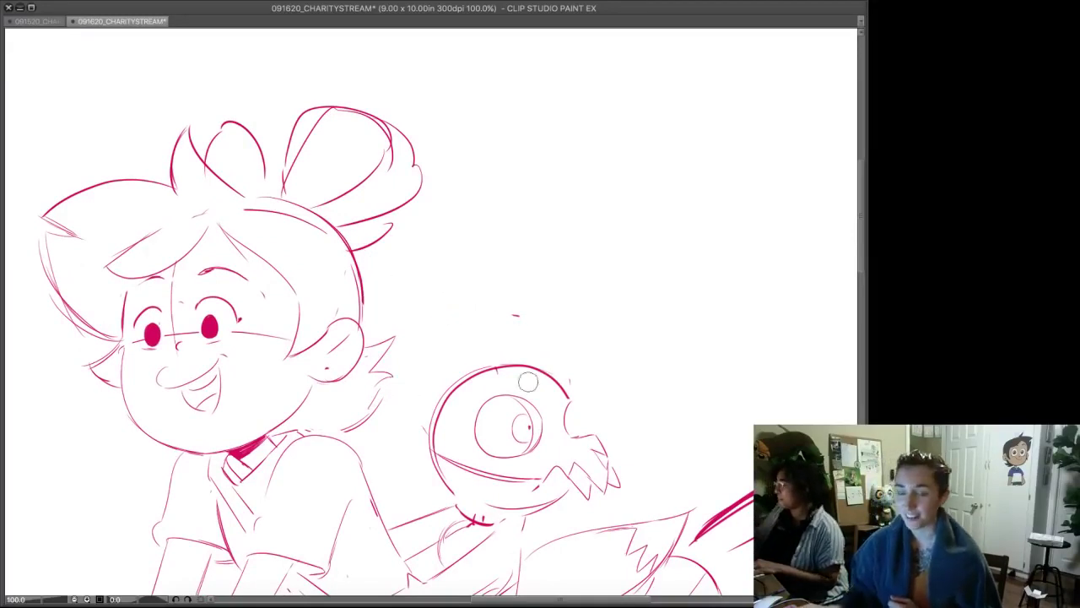
mouse_move(553, 388)
left_mouse_down()
mouse_move(477, 371)
mouse_move(579, 396)
mouse_move(581, 354)
left_mouse_up()
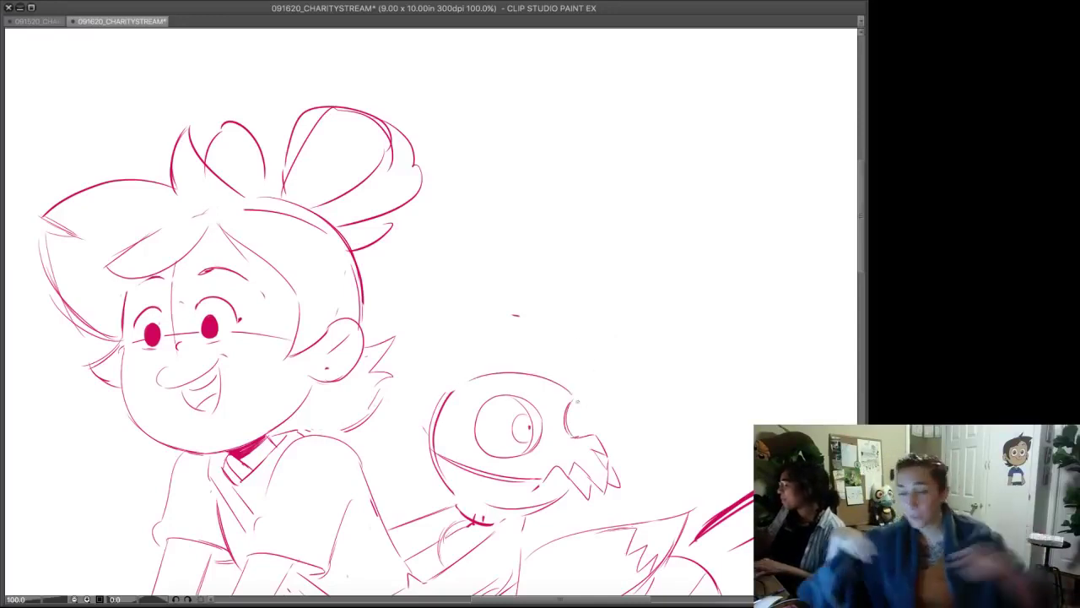
- Redraw the skull's cranium with a thin, smooth curve over the crown and down the back of the head
left_click_drag(569, 391, 448, 390)
key("super+z")
mouse_move(567, 391)
left_mouse_down()
mouse_move(470, 377)
mouse_move(434, 455)
left_mouse_up()
left_click_drag(451, 386, 435, 452)
key("super+z")
key("super+z")
mouse_move(472, 377)
left_mouse_down()
mouse_move(428, 454)
mouse_move(429, 441)
mouse_move(443, 479)
left_mouse_up()
key("ctrl+z")
key("super+z")
key("super+z")
left_click_drag(482, 373, 432, 444)
left_click_drag(435, 403, 443, 473)
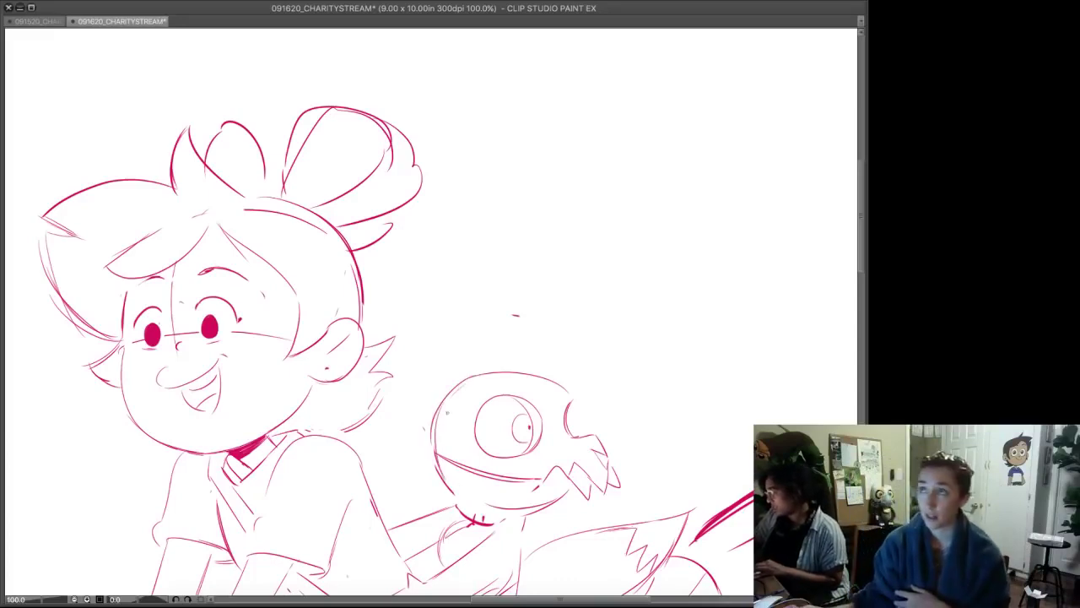
- Draw an arched line from behind the larger character's ear to the skull's crown, and a lower line to its back
left_click_drag(452, 342, 369, 332)
key("super+z")
left_click_drag(504, 370, 362, 323)
left_click_drag(384, 392, 431, 432)
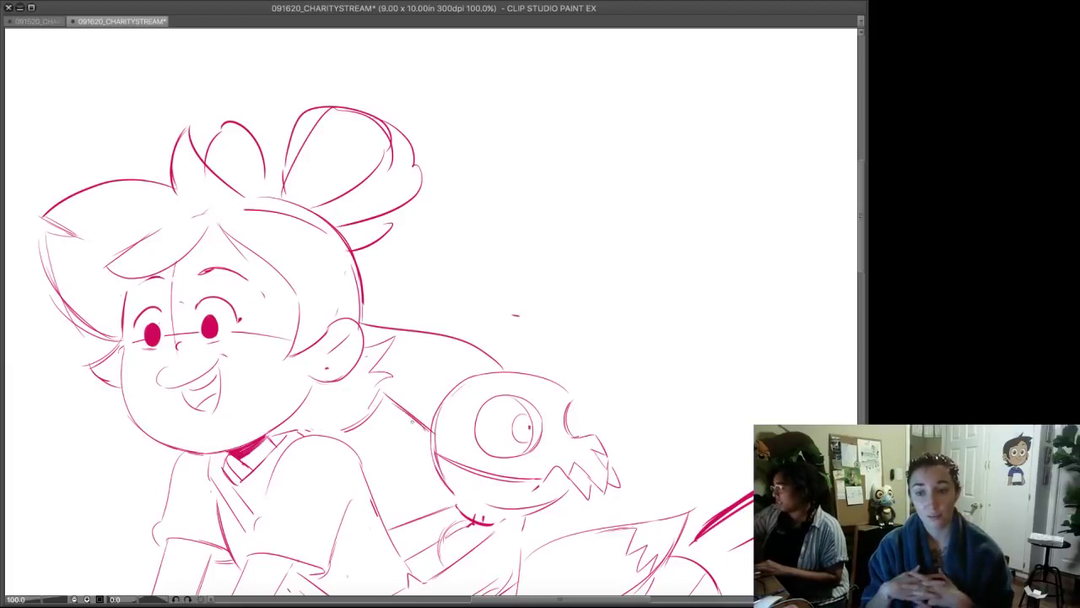
key("super+z")
left_click_drag(422, 333, 502, 370)
left_click_drag(471, 345, 499, 365)
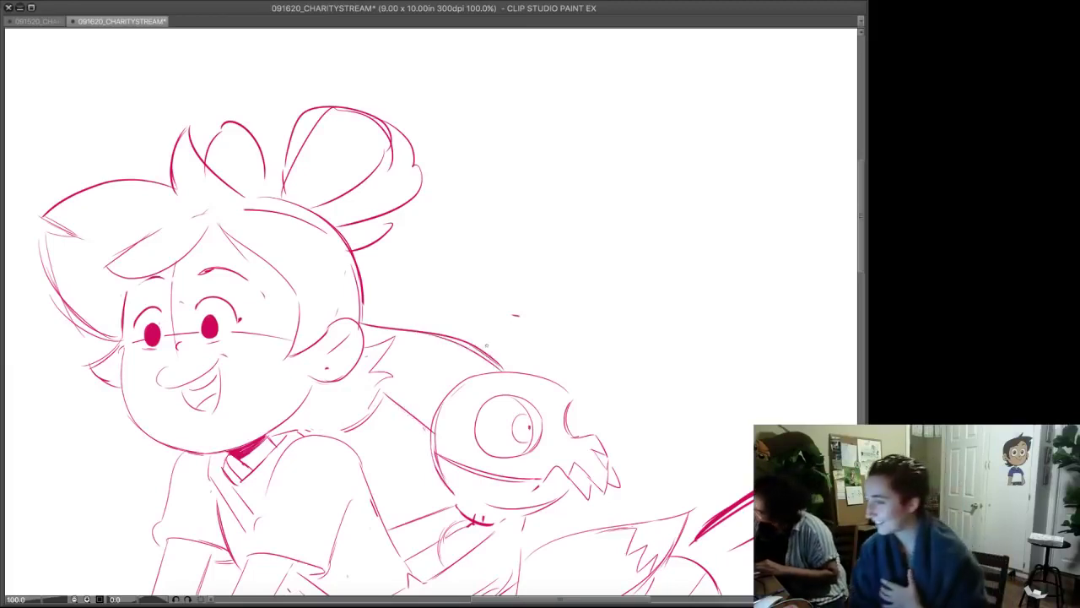
- Sketch a pointed fur tuft above the skull's crown and short fur spikes behind its jaw
mouse_move(454, 336)
left_mouse_down()
mouse_move(497, 347)
mouse_move(544, 382)
mouse_move(496, 335)
mouse_move(457, 335)
left_mouse_up()
key("ctrl+z")
key("ctrl+z")
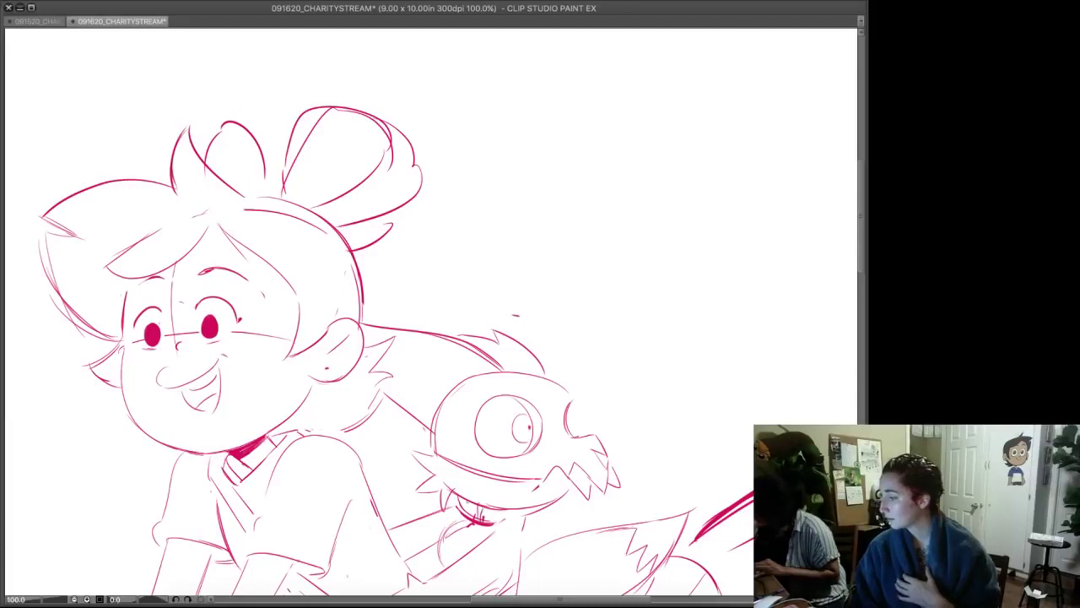
- Refine the small arched shape under the skull creature's chin and draw its body edge from the neck down
mouse_move(477, 513)
left_mouse_down()
mouse_move(492, 444)
mouse_move(478, 435)
mouse_move(555, 439)
left_mouse_up()
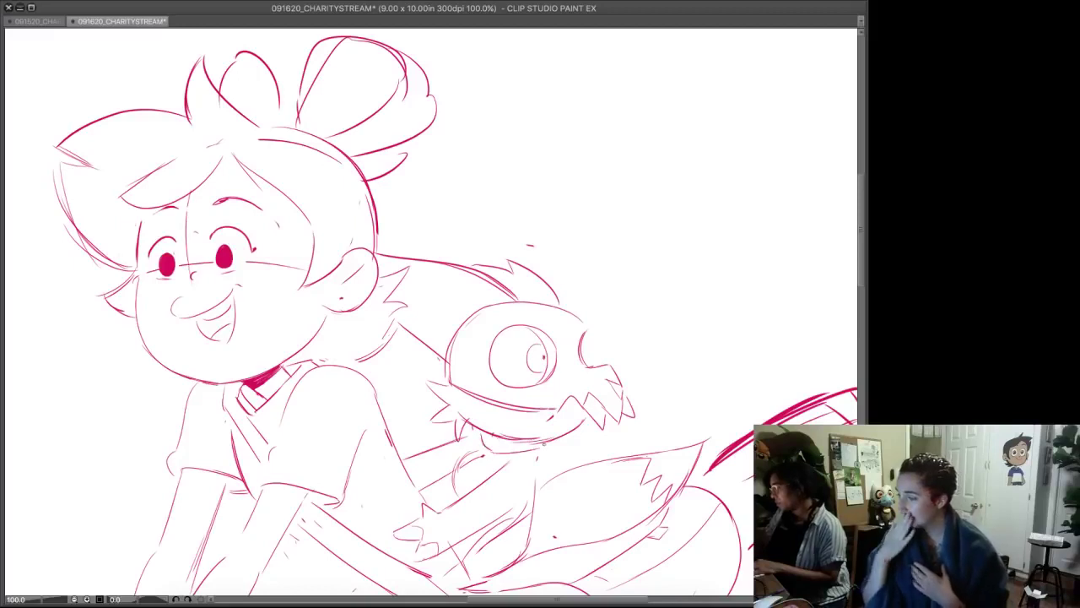
left_click_drag(484, 453, 454, 486)
left_click_drag(470, 465, 476, 483)
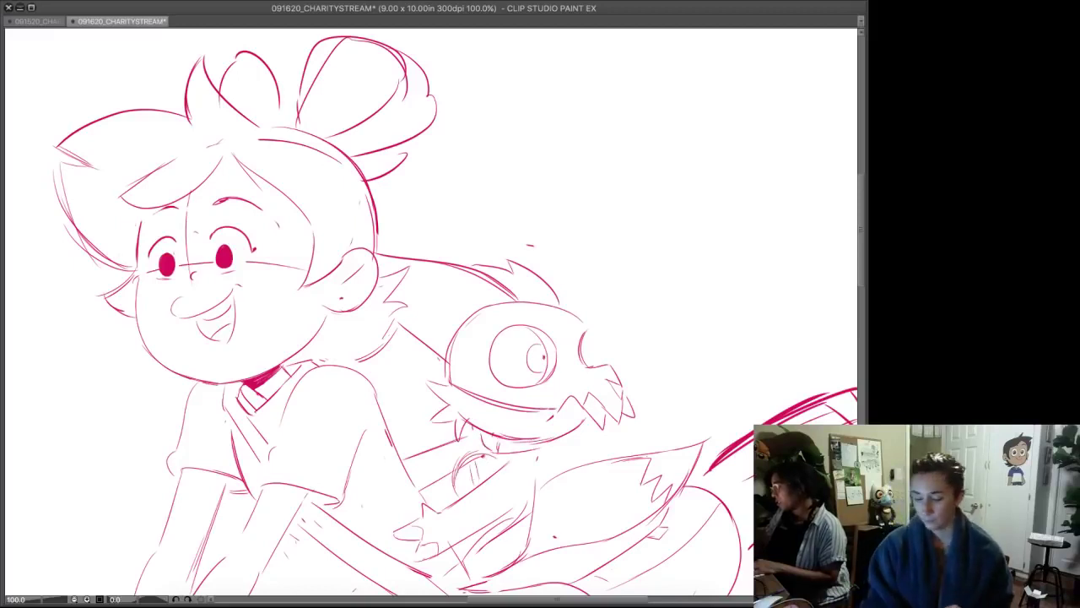
mouse_move(538, 457)
left_mouse_down()
mouse_move(538, 488)
mouse_move(528, 542)
left_mouse_up()
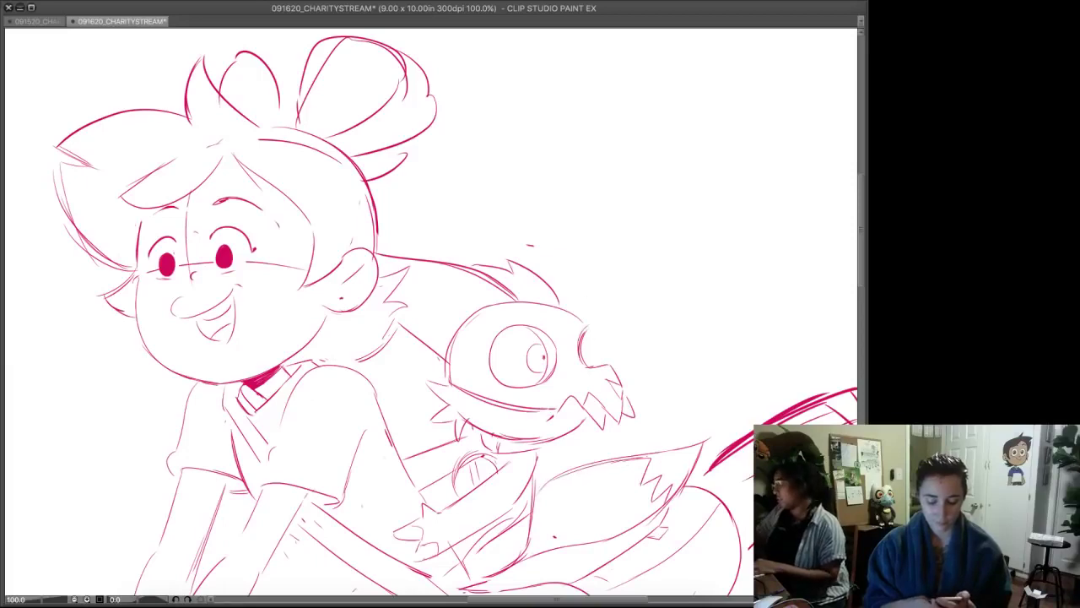
- Erase the rough overlapping lines around the knee and along the underside of the rider's lower thigh
left_click_drag(576, 375, 605, 238)
left_click(605, 236, "super")
left_click(605, 237, "super")
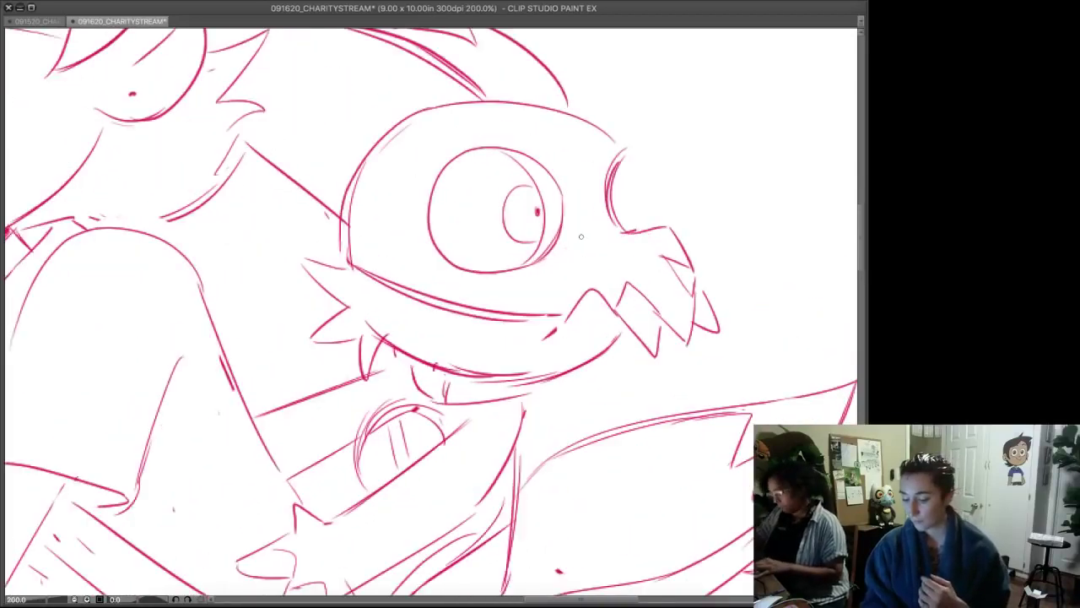
scroll(581, 236, "down", 6)
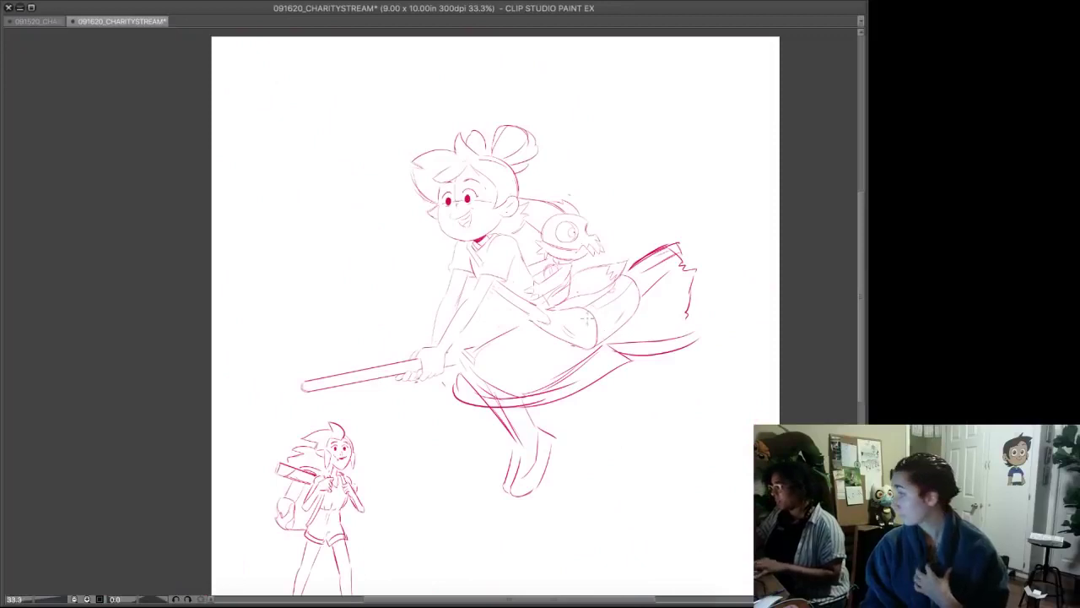
scroll(598, 326, "up", 2)
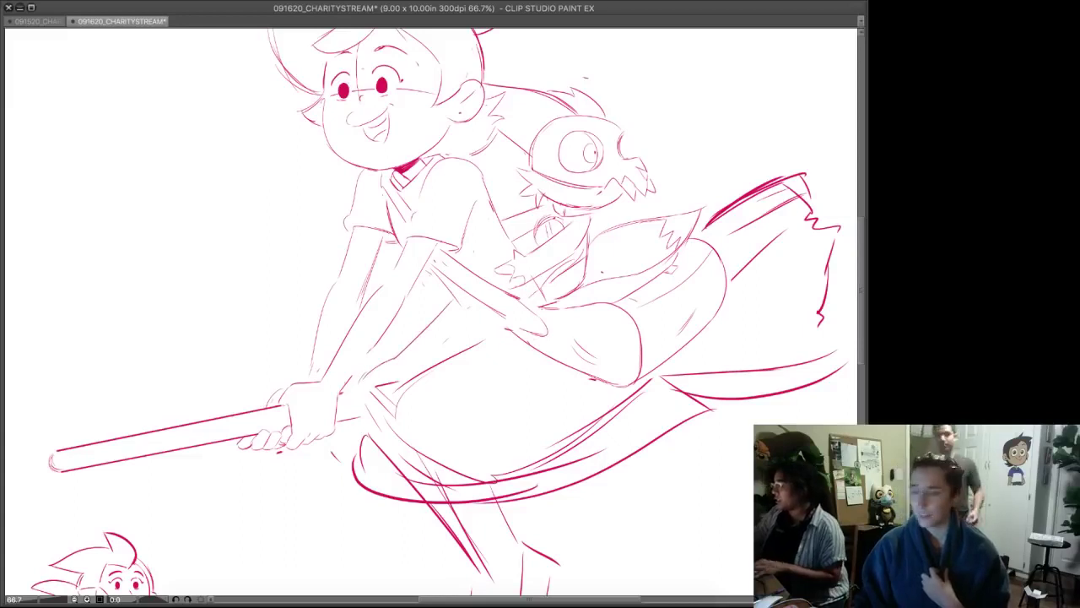
left_click_drag(539, 271, 547, 244)
key("e")
mouse_move(394, 353)
left_mouse_down()
mouse_move(391, 379)
mouse_move(392, 366)
mouse_move(372, 365)
mouse_move(472, 448)
mouse_move(447, 465)
mouse_move(502, 451)
left_mouse_up()
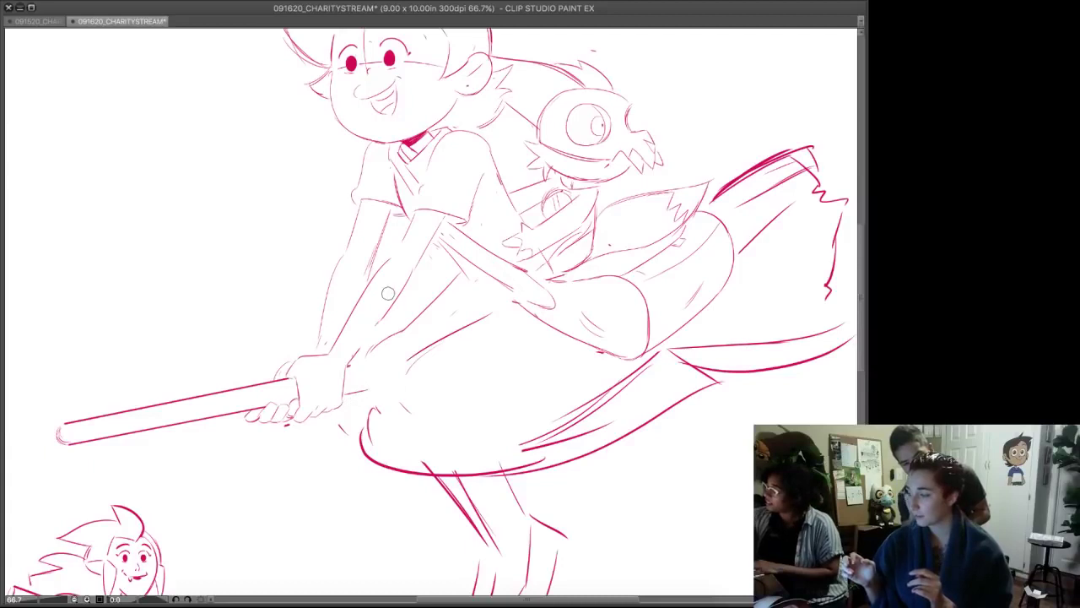
- Redraw the lower thigh's top edge and rounded knee with a thin curve running down toward the shin
mouse_move(408, 356)
left_mouse_down()
mouse_move(398, 417)
mouse_move(381, 404)
mouse_move(363, 431)
mouse_move(379, 434)
mouse_move(360, 433)
mouse_move(398, 411)
left_mouse_up()
left_click_drag(400, 467, 403, 483)
mouse_move(496, 312)
left_mouse_down()
mouse_move(411, 368)
mouse_move(451, 330)
mouse_move(432, 341)
mouse_move(395, 407)
left_mouse_up()
key("p")
mouse_move(397, 363)
left_mouse_down()
mouse_move(432, 451)
mouse_move(463, 466)
mouse_move(415, 470)
mouse_move(460, 475)
left_mouse_up()
key("ctrl+z")
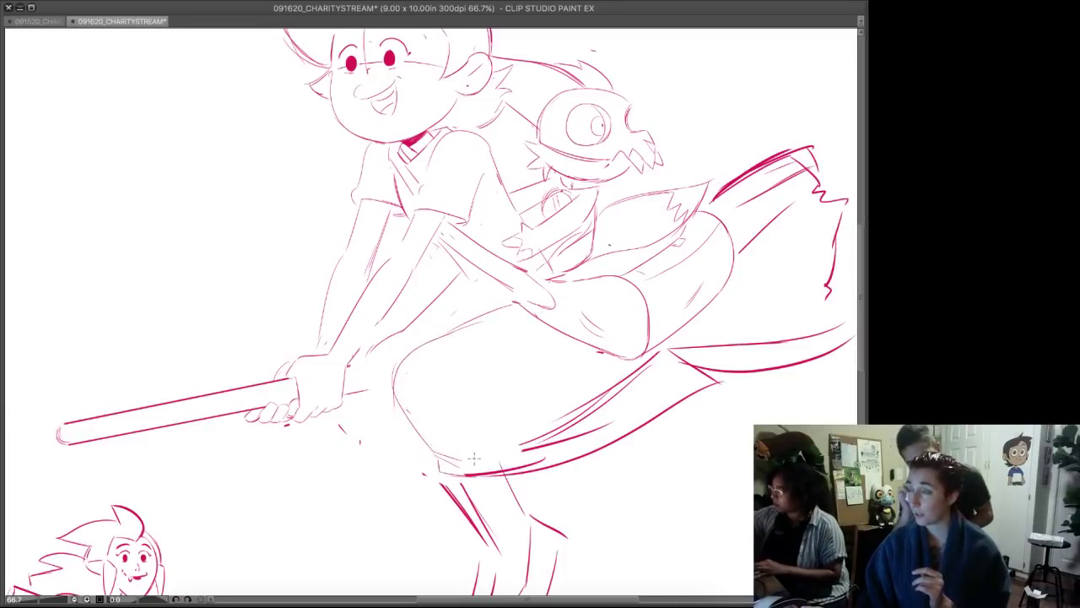
- Erase the heavy outline of the broom's bristles behind the rider
left_click_drag(646, 383, 525, 410)
mouse_move(724, 352)
left_mouse_down()
mouse_move(667, 371)
mouse_move(602, 373)
mouse_move(716, 369)
left_mouse_up()
mouse_move(746, 182)
left_mouse_down()
mouse_move(637, 188)
mouse_move(675, 182)
mouse_move(657, 209)
mouse_move(692, 189)
mouse_move(707, 332)
mouse_move(648, 253)
mouse_move(620, 280)
mouse_move(700, 166)
left_mouse_up()
left_click_drag(640, 222, 656, 228)
key("super+z")
left_click_drag(594, 217, 654, 184)
key("super+z")
left_click_drag(563, 207, 623, 170)
key("super+z")
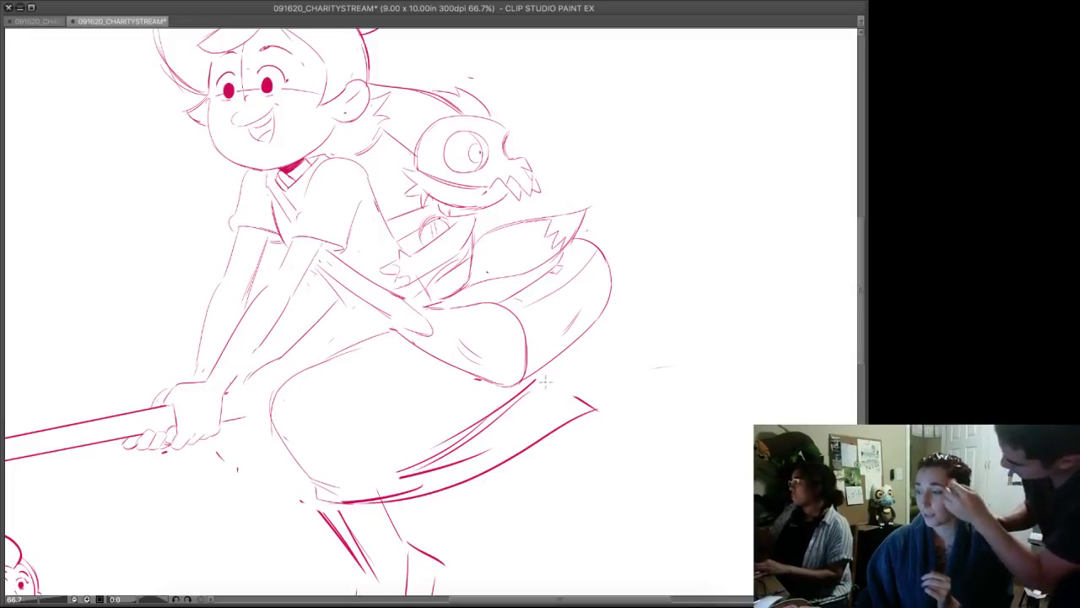
- Lightly sketch the broom head's upper edge, rounded end and central bristle lines behind the rider
mouse_move(608, 249)
left_mouse_down()
mouse_move(676, 208)
mouse_move(700, 252)
left_mouse_up()
mouse_move(687, 215)
left_mouse_down()
mouse_move(734, 308)
mouse_move(732, 368)
left_mouse_up()
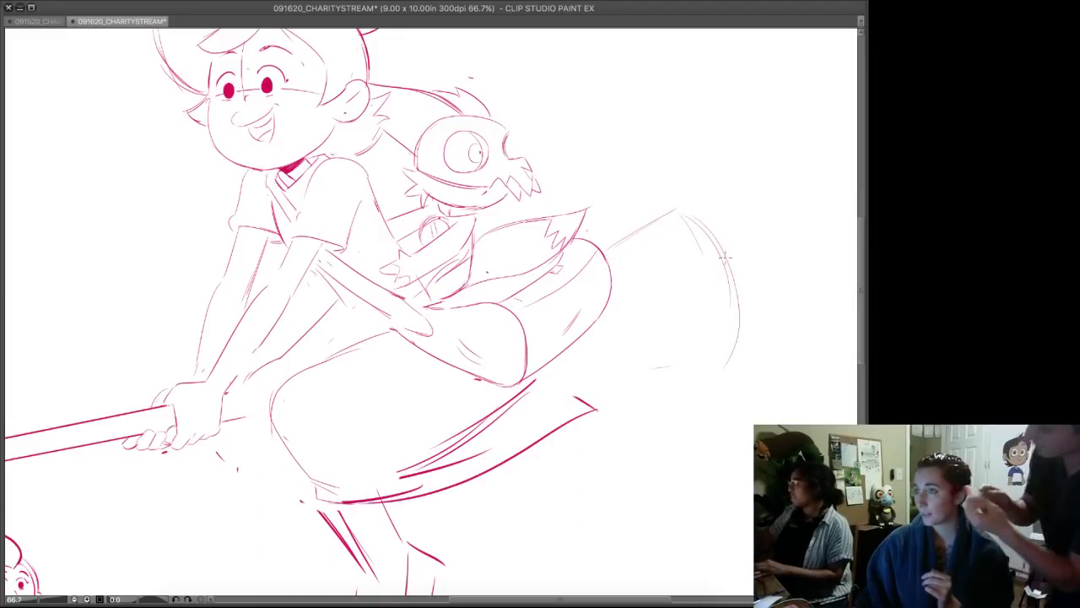
mouse_move(727, 258)
left_mouse_down()
mouse_move(607, 305)
mouse_move(613, 287)
left_mouse_up()
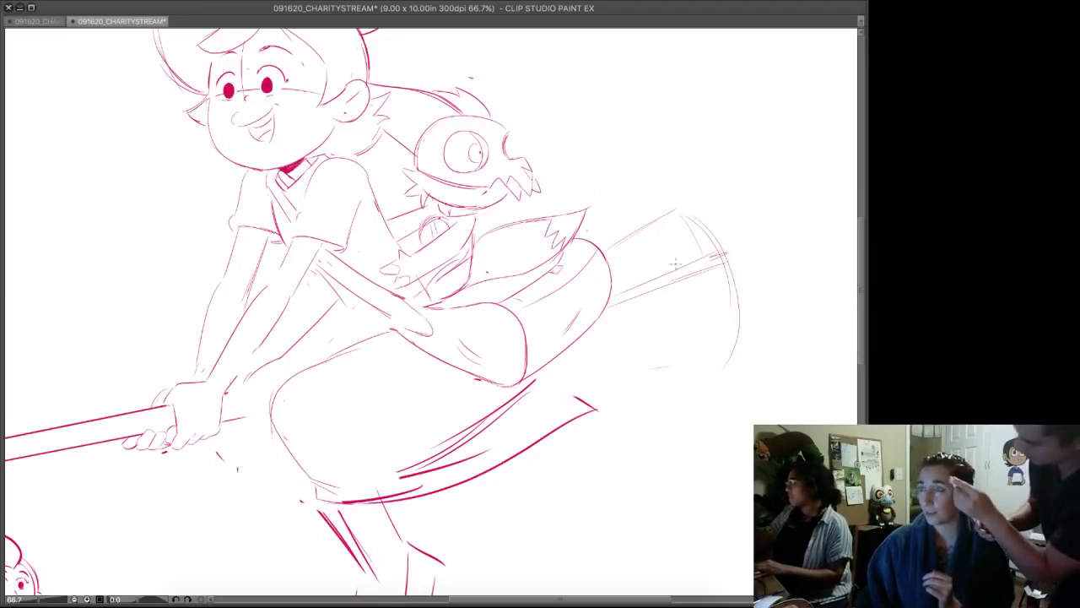
- Add a straight lower edge to the broom head and pointed bristle strokes along its upper side
left_click_drag(572, 372, 732, 368)
key("super+z")
left_click_drag(563, 367, 731, 369)
mouse_move(598, 242)
left_mouse_down()
mouse_move(668, 182)
mouse_move(647, 211)
left_mouse_up()
mouse_move(655, 211)
left_mouse_down()
mouse_move(713, 191)
mouse_move(697, 210)
left_mouse_up()
key("super+z")
left_click_drag(708, 211, 716, 220)
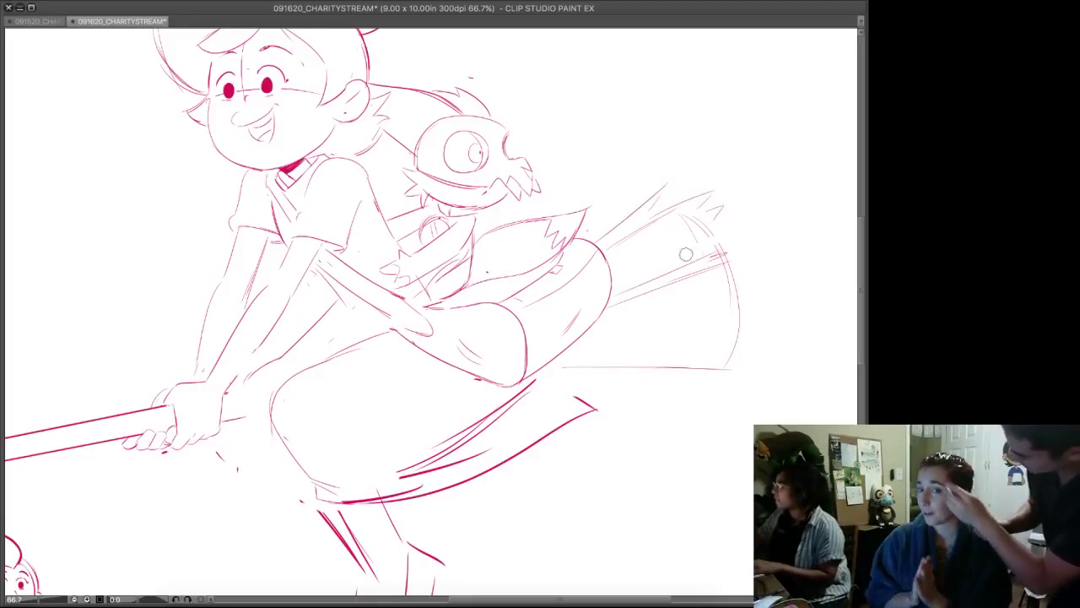
- Erase the upper part of the broom head's rounded end and replace it with jagged bristle tips
key("e")
mouse_move(698, 251)
left_mouse_down()
mouse_move(748, 244)
mouse_move(612, 305)
mouse_move(734, 270)
left_mouse_up()
key("p")
key("super+z")
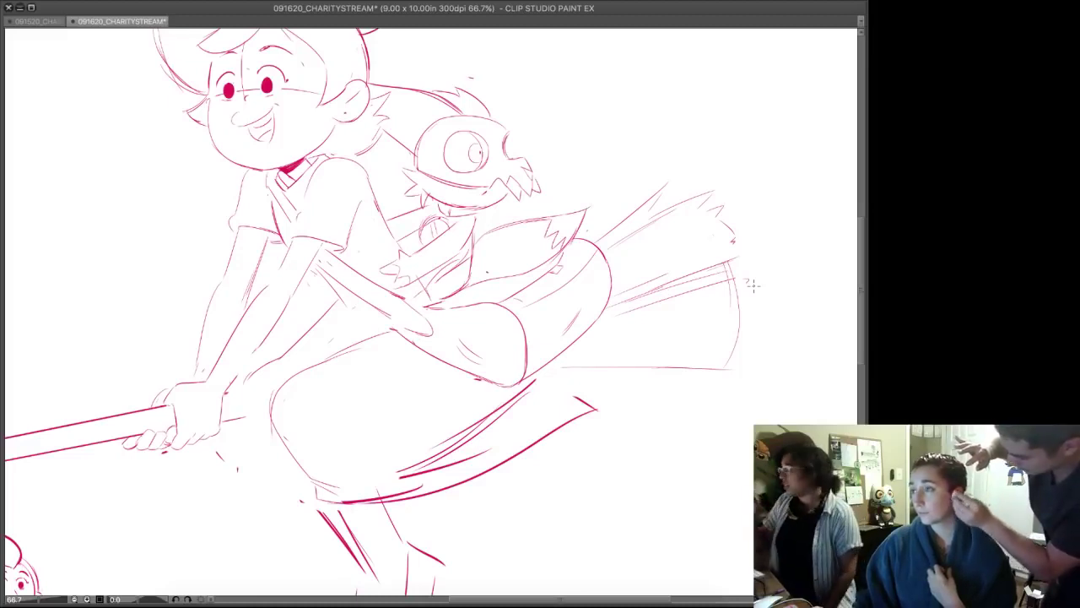
- Erase the broom head's lower lines and the heavy strokes under the thigh, and redraw the thigh's folds thinly
key("e")
mouse_move(728, 253)
left_mouse_down()
mouse_move(676, 295)
mouse_move(735, 290)
mouse_move(729, 364)
mouse_move(601, 368)
mouse_move(587, 405)
mouse_move(532, 400)
mouse_move(537, 386)
mouse_move(401, 481)
mouse_move(591, 416)
left_mouse_up()
mouse_move(463, 377)
left_mouse_down()
mouse_move(388, 426)
mouse_move(413, 399)
mouse_move(500, 412)
mouse_move(435, 489)
left_mouse_up()
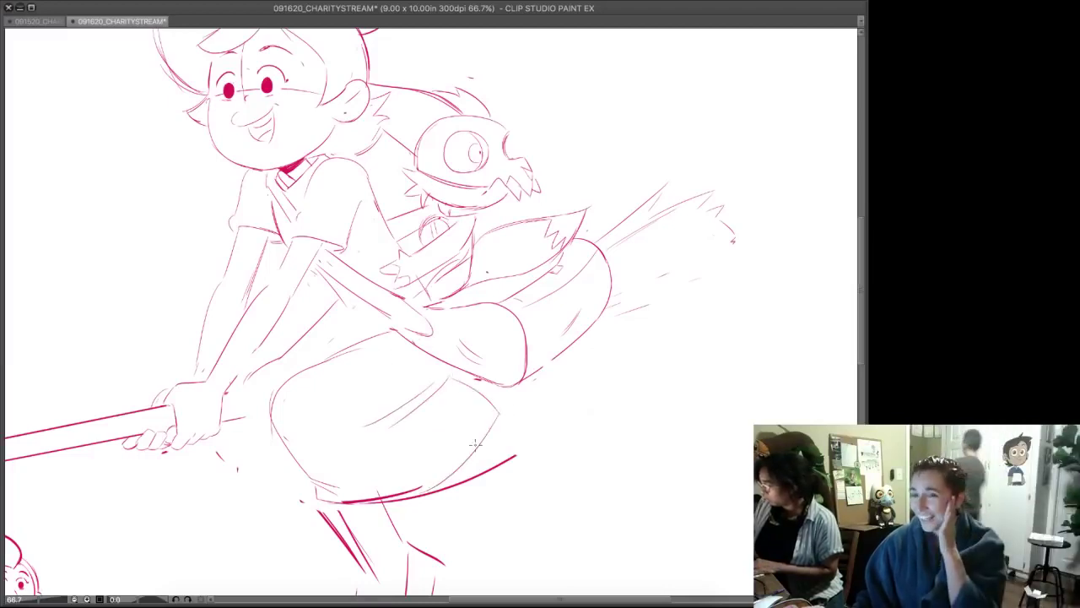
key("e")
mouse_move(517, 457)
left_mouse_down()
mouse_move(448, 488)
mouse_move(336, 499)
mouse_move(451, 473)
mouse_move(471, 387)
left_mouse_up()
- Draw a smooth curve along the thigh's underside and sketch the far knee and broom handle beside it
key("p")
mouse_move(559, 366)
left_mouse_down()
mouse_move(351, 487)
mouse_move(282, 395)
mouse_move(278, 489)
mouse_move(297, 478)
left_mouse_up()
left_click_drag(258, 389, 273, 388)
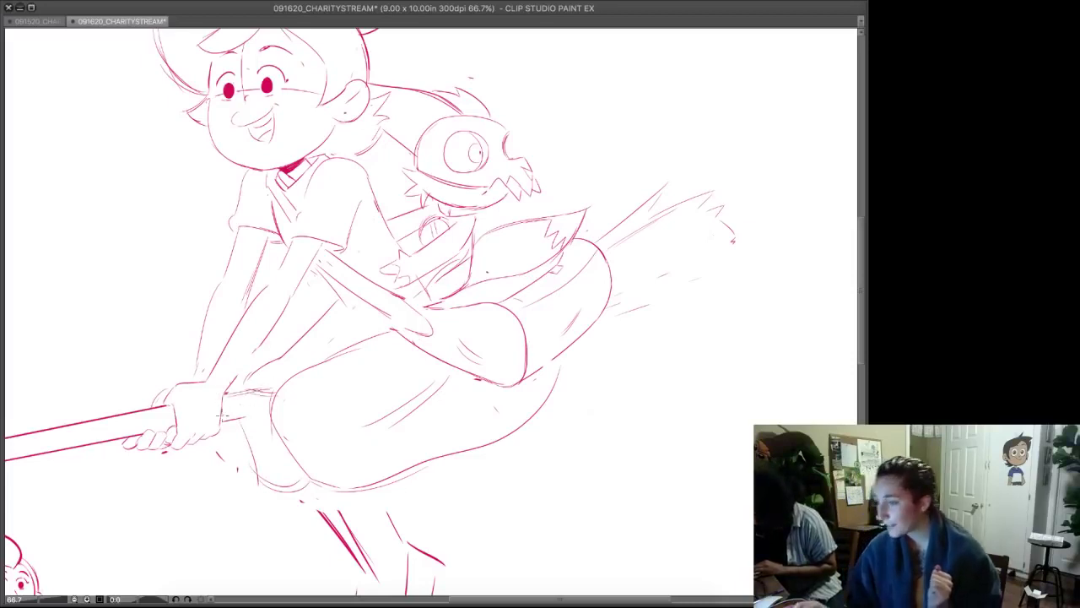
- Erase the near knee's front curve and redraw the knee and upper thigh edge slightly farther forward
key("e")
left_click_drag(278, 405, 391, 342)
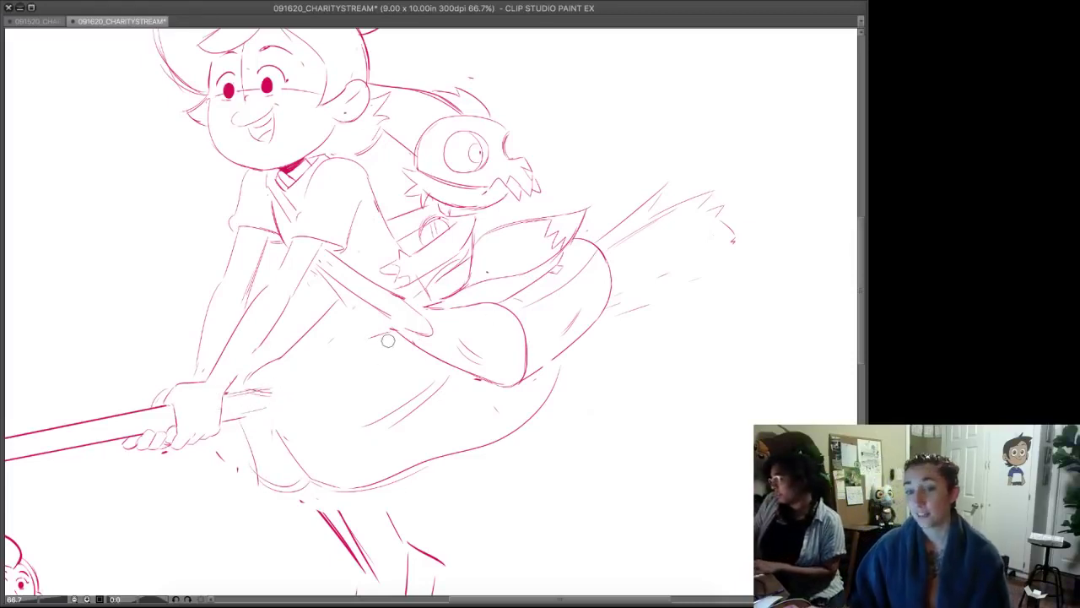
mouse_move(279, 421)
left_mouse_down()
mouse_move(258, 392)
mouse_move(360, 344)
left_mouse_up()
left_click_drag(266, 378, 272, 438)
key("ctrl+z")
key("ctrl+z")
mouse_move(362, 334)
left_mouse_down()
mouse_move(300, 348)
mouse_move(272, 431)
mouse_move(302, 470)
left_mouse_up()
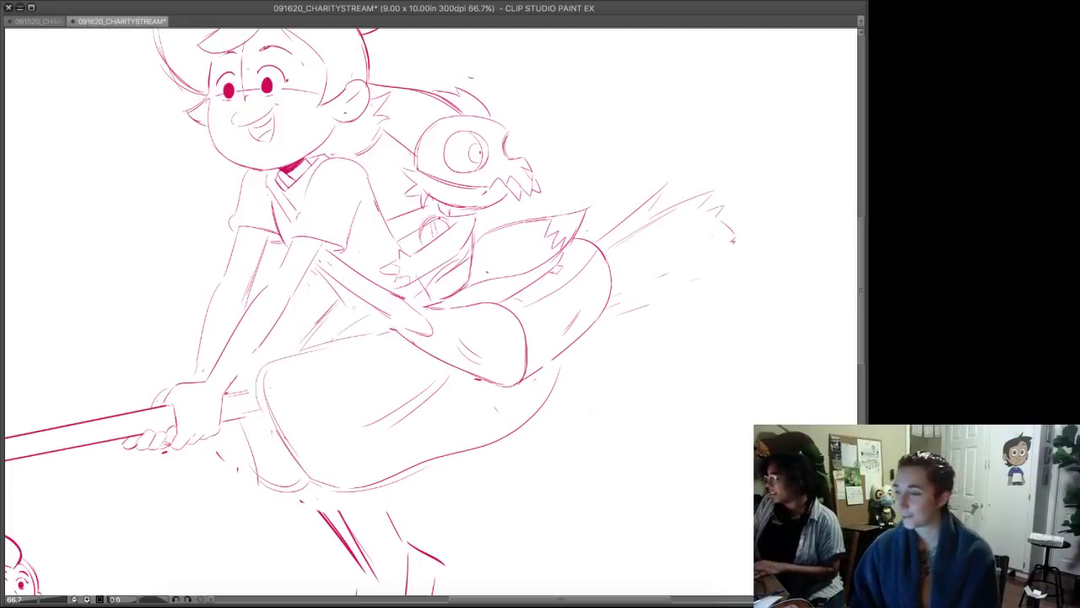
- Erase the near lower leg's rough lines and redraw the shin and calf as thin, straight lines
left_click_drag(328, 383, 337, 348)
left_click_drag(253, 425, 208, 363)
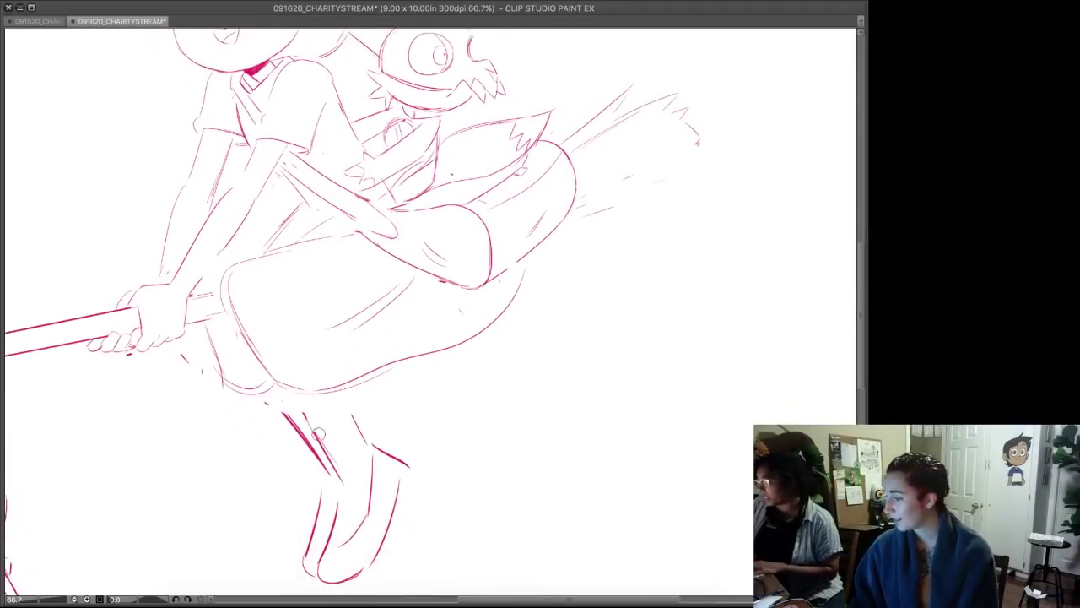
left_click_drag(337, 395, 370, 444)
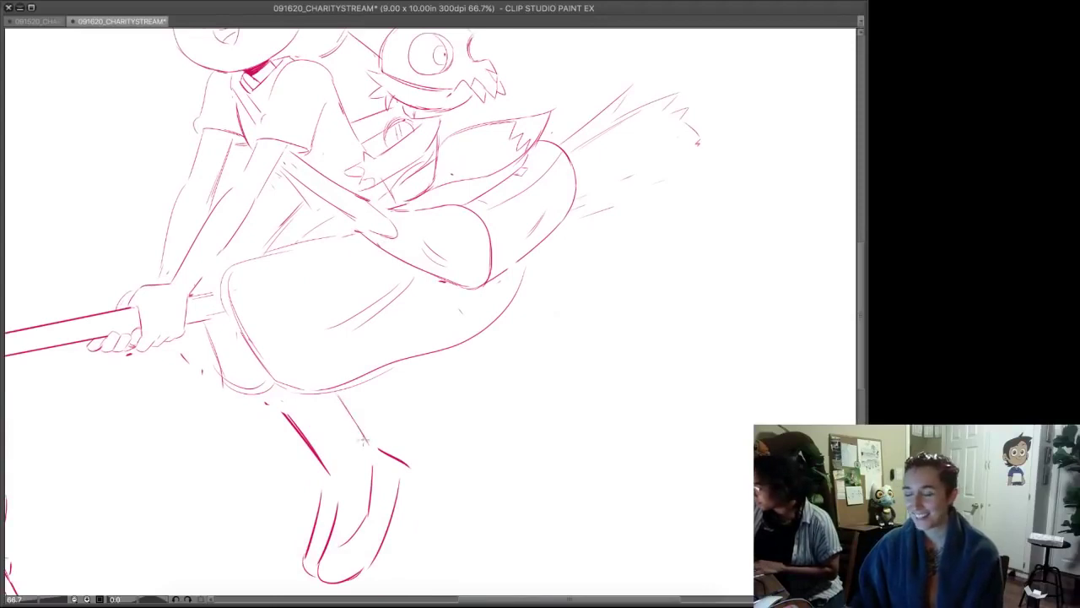
mouse_move(284, 385)
left_mouse_down()
mouse_move(338, 461)
mouse_move(337, 545)
mouse_move(324, 569)
mouse_move(327, 552)
mouse_move(398, 498)
mouse_move(360, 565)
mouse_move(328, 565)
mouse_move(320, 589)
mouse_move(351, 519)
left_mouse_up()
left_click_drag(374, 460, 374, 487)
- Redraw the near foot as a pointed-down shoe with a thin, rounded outline and an angled ankle opening
key("p")
mouse_move(373, 446)
left_mouse_down()
mouse_move(368, 478)
mouse_move(347, 477)
mouse_move(355, 495)
mouse_move(332, 538)
mouse_move(331, 561)
mouse_move(359, 557)
left_mouse_up()
key("super+z")
left_click_drag(407, 467, 365, 559)
left_click_drag(382, 448, 405, 466)
key("e")
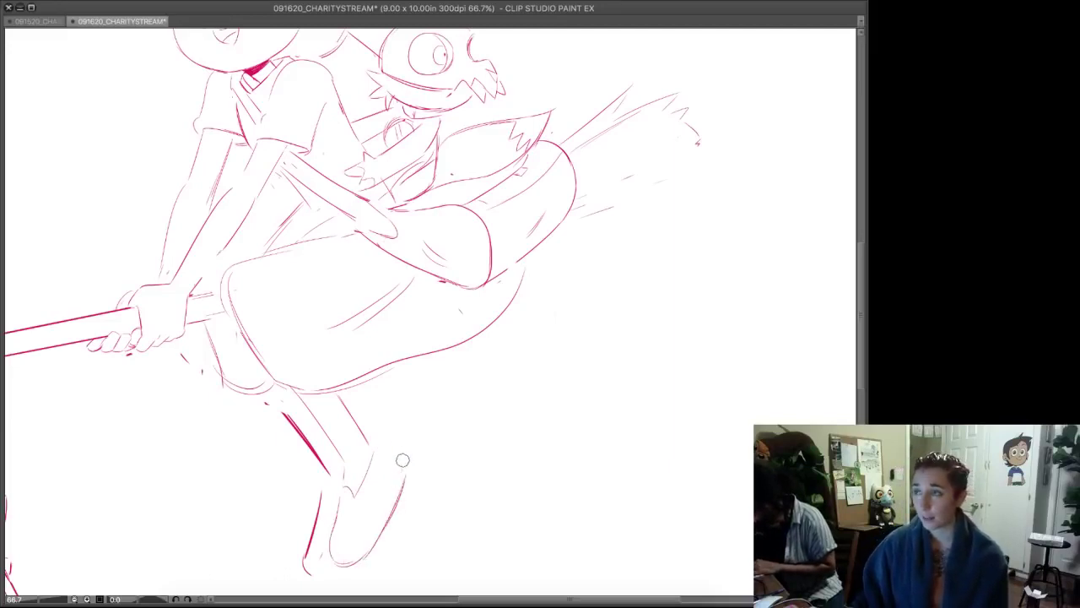
- Erase the heavy leftover lines of the far shin and foot
mouse_move(321, 492)
left_mouse_down()
mouse_move(323, 568)
mouse_move(309, 524)
mouse_move(314, 556)
mouse_move(329, 546)
left_mouse_up()
key("p")
key("ctrl+z")
key("ctrl+z")
key("e")
left_click_drag(273, 400, 282, 426)
left_click_drag(323, 480, 320, 498)
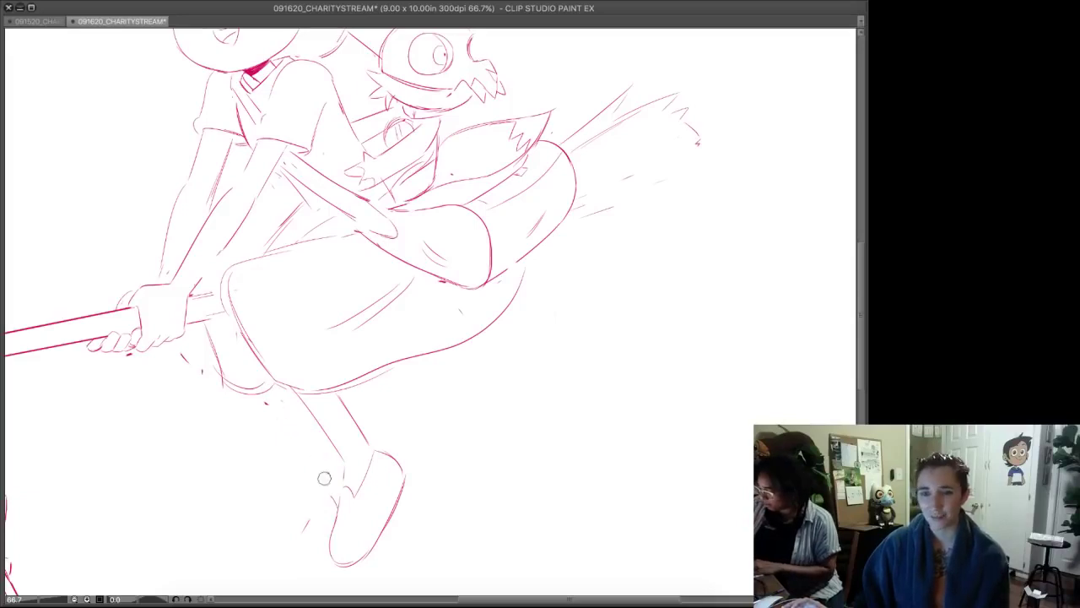
- Draw the far lower leg and its downward-pointing shoe beside the near foot
key("p")
left_click_drag(246, 397, 289, 452)
key("ctrl+z")
mouse_move(255, 394)
left_mouse_down()
mouse_move(290, 455)
mouse_move(271, 519)
mouse_move(295, 538)
mouse_move(330, 491)
mouse_move(302, 476)
mouse_move(324, 439)
left_mouse_up()
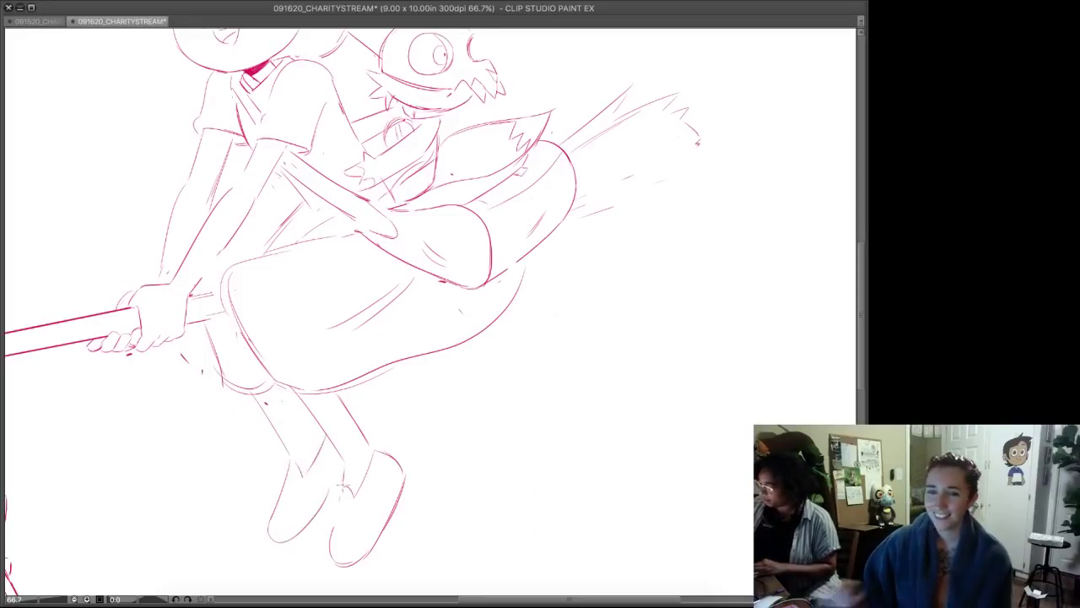
- Extend the broom handle's lower edge from the rider's hands to the near knee
left_click_drag(420, 468, 470, 454)
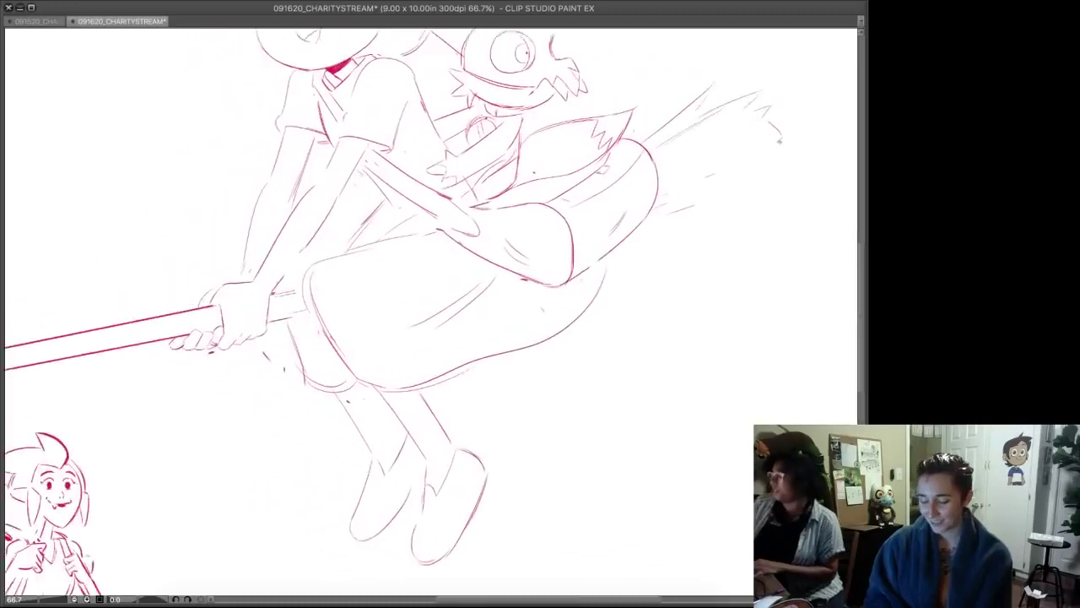
left_click_drag(379, 278, 522, 439)
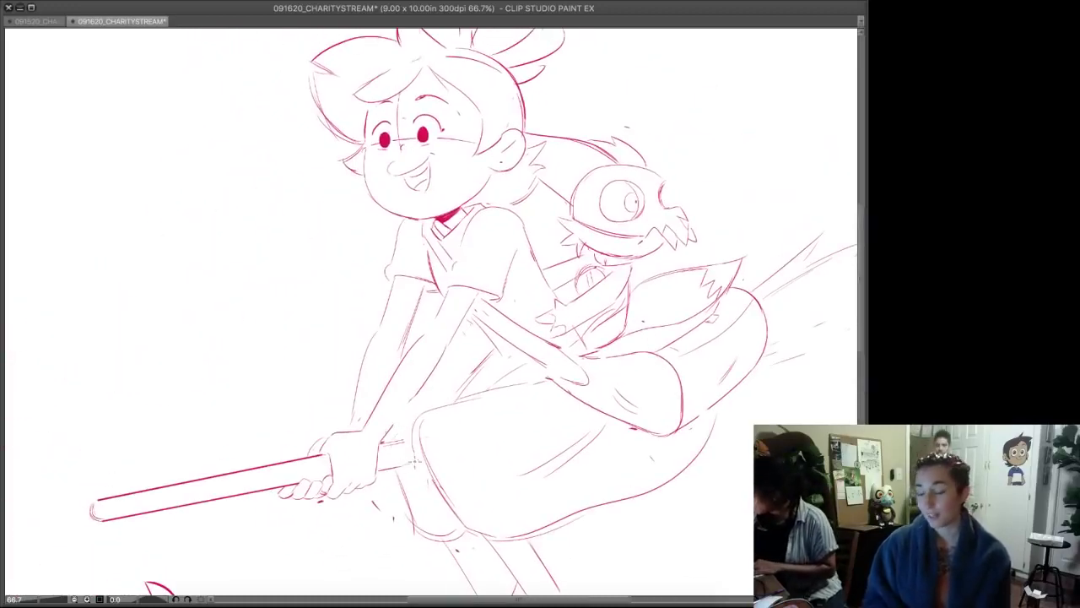
left_click_drag(399, 466, 426, 461)
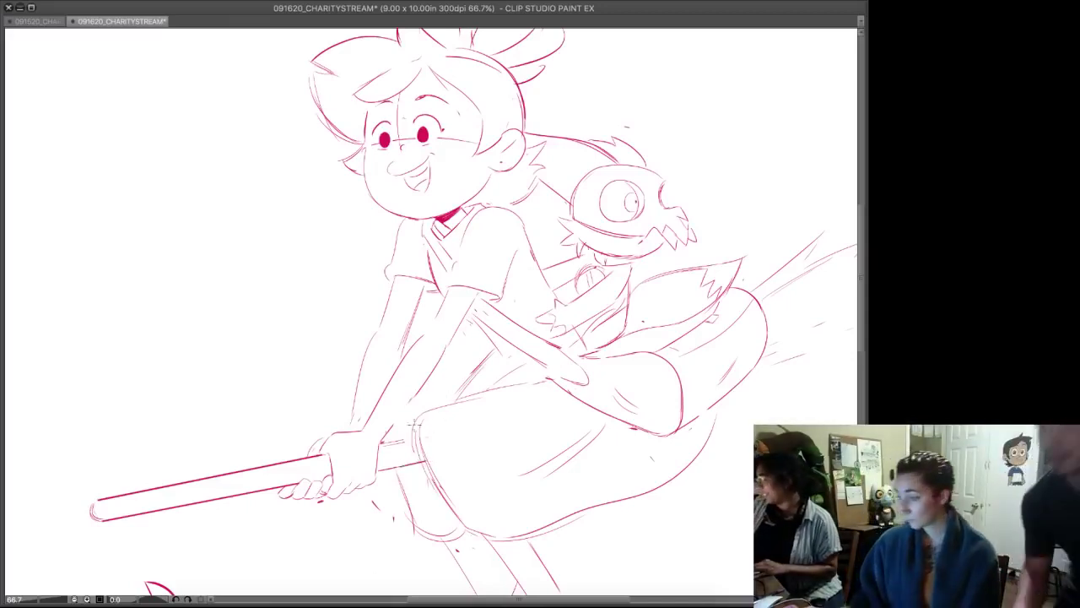
- Sketch a curved headband over the rider's head down to the ear and redraw the fringe strand beside it
mouse_move(455, 380)
left_mouse_down()
mouse_move(383, 482)
mouse_move(379, 435)
left_mouse_up()
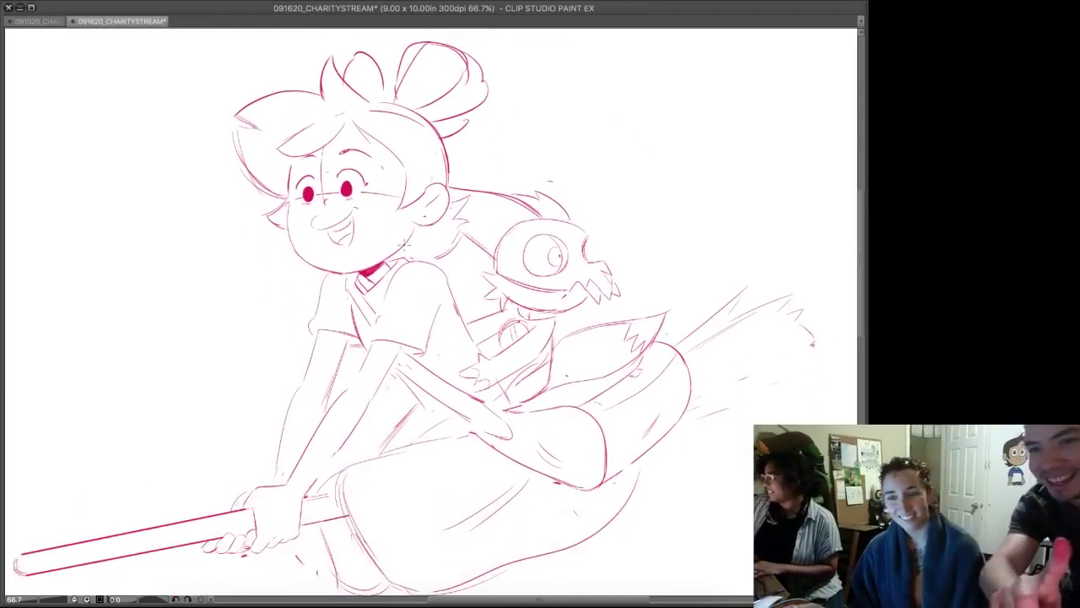
left_click_drag(425, 216, 497, 269)
left_click_drag(457, 158, 503, 240)
key("super+z")
key("super+z")
left_click_drag(463, 157, 498, 233)
left_click_drag(486, 190, 495, 239)
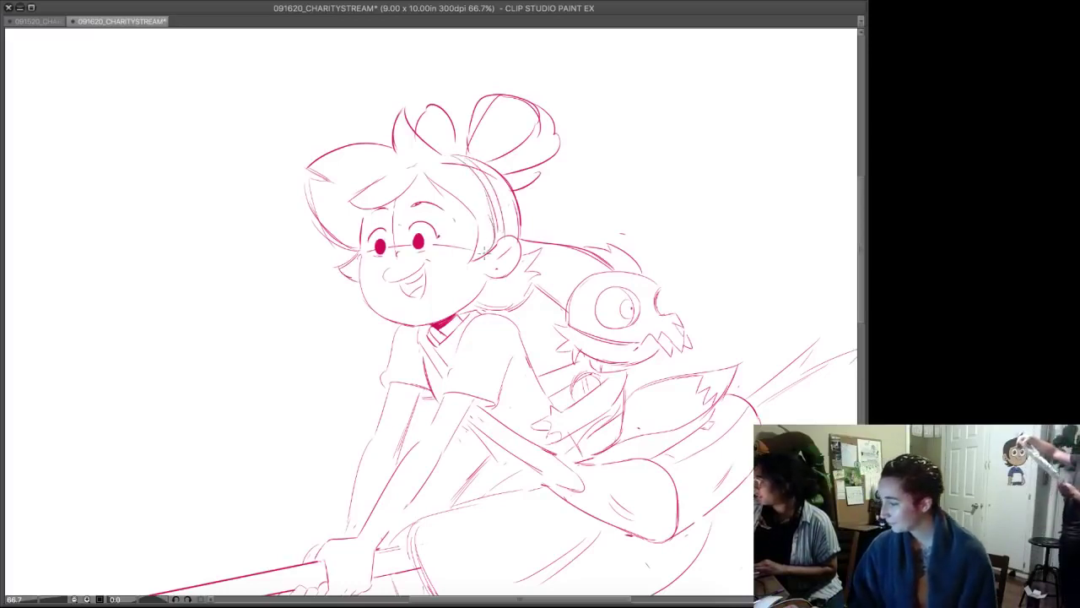
mouse_move(419, 167)
left_mouse_down()
mouse_move(466, 211)
mouse_move(466, 258)
left_mouse_up()
key("ctrl+z")
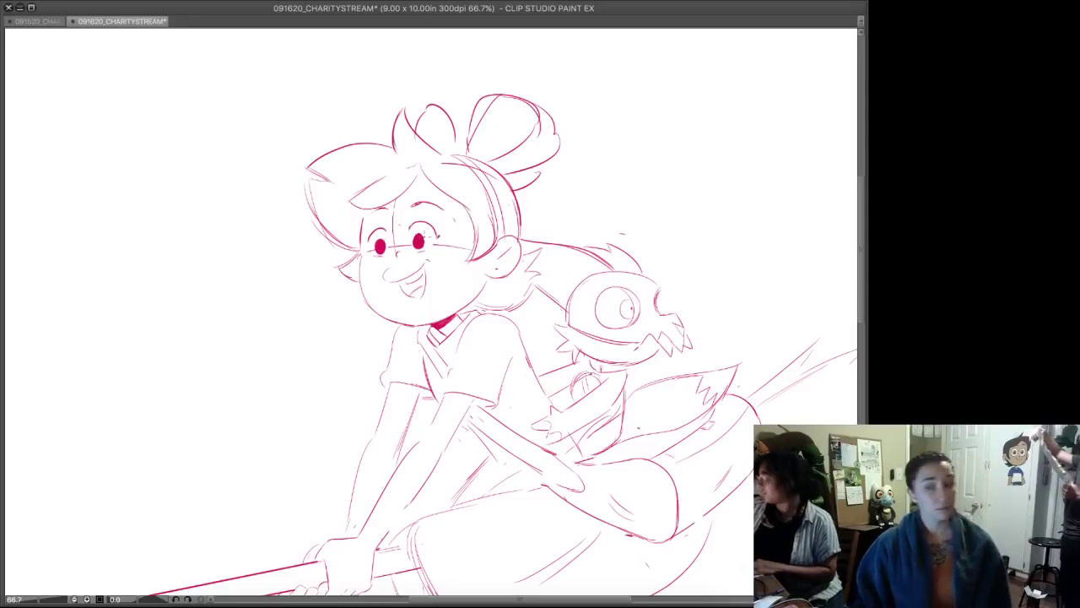
- Redraw the hair bun as two bow-like loops with inner folds and add spiky strands beneath it
left_click_drag(493, 99, 469, 145)
left_click_drag(498, 93, 476, 150)
mouse_move(479, 108)
left_mouse_down()
mouse_move(487, 147)
mouse_move(502, 149)
mouse_move(522, 110)
mouse_move(529, 117)
mouse_move(498, 158)
left_mouse_up()
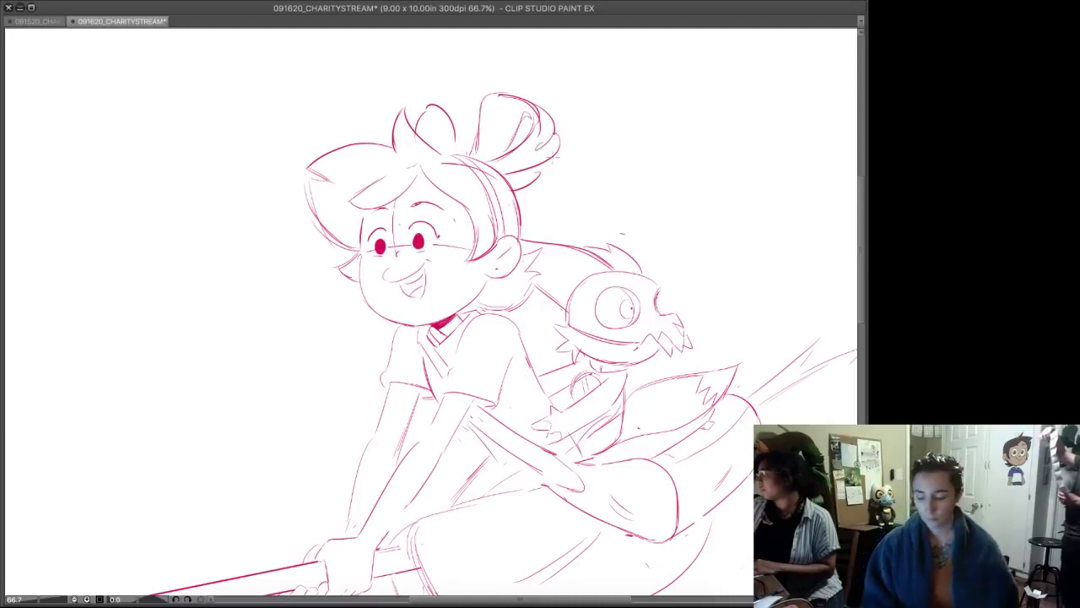
mouse_move(517, 176)
left_mouse_down()
mouse_move(545, 170)
mouse_move(553, 183)
mouse_move(522, 203)
left_mouse_up()
mouse_move(467, 148)
left_mouse_down()
mouse_move(452, 83)
mouse_move(471, 132)
mouse_move(462, 149)
left_mouse_up()
key("ctrl+z")
left_click_drag(428, 108, 443, 156)
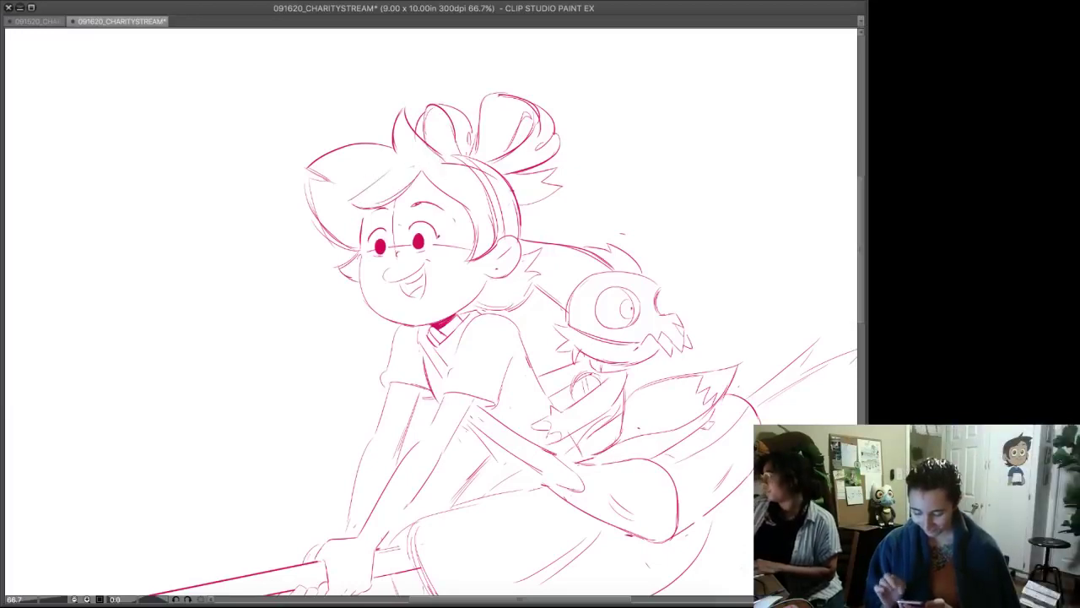
- Draw the broom's bristle end behind the rider with a curved outer edge, a long lower edge and short corner strokes
left_click_drag(435, 157, 441, 116)
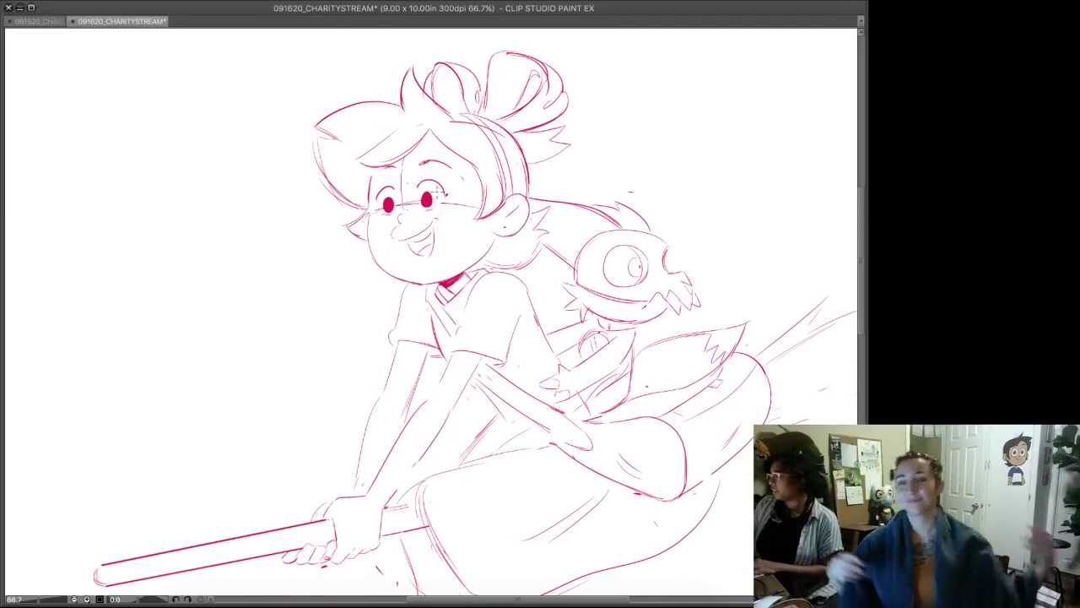
scroll(691, 322, "up", 5)
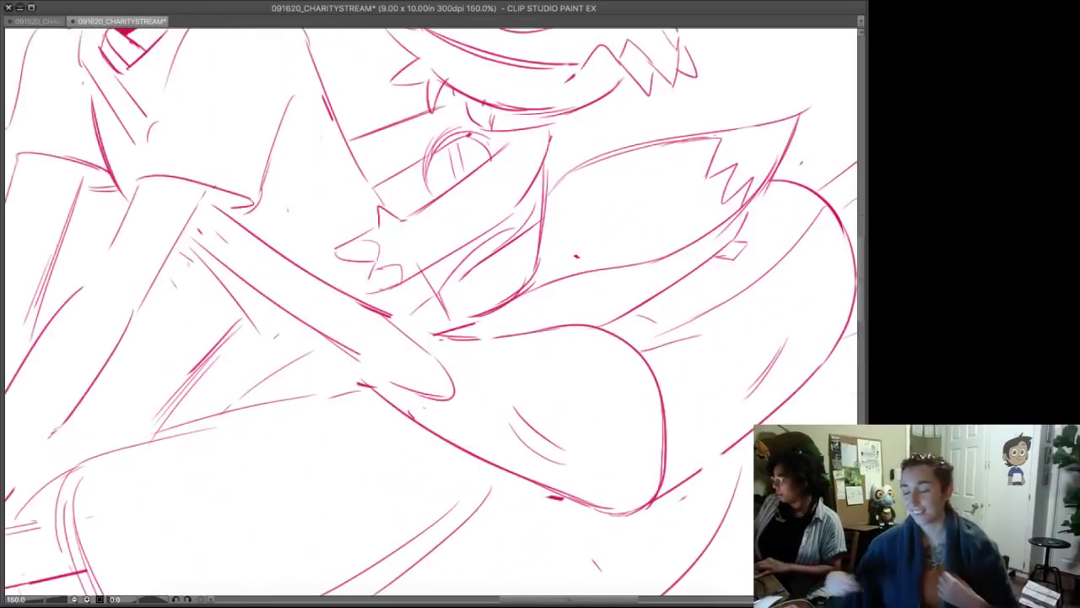
scroll(691, 323, "up", 1)
scroll(691, 323, "down", 6)
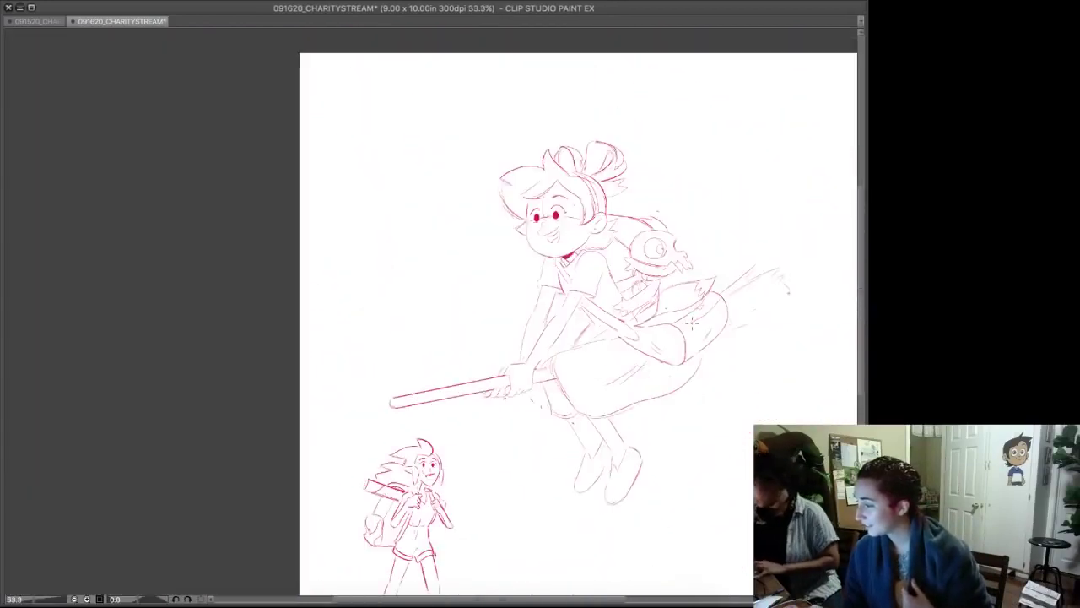
scroll(692, 323, "down", 1)
scroll(692, 323, "up", 1)
left_click_drag(692, 324, 567, 300)
scroll(665, 267, "up", 1)
left_click_drag(697, 218, 688, 323)
key("ctrl+z")
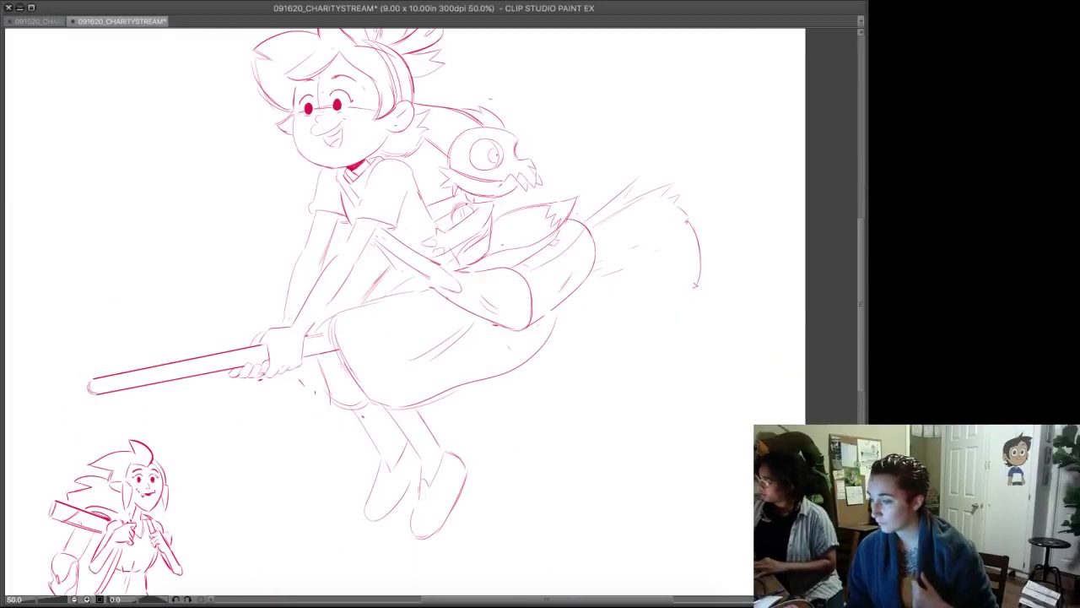
left_click_drag(577, 312, 690, 309)
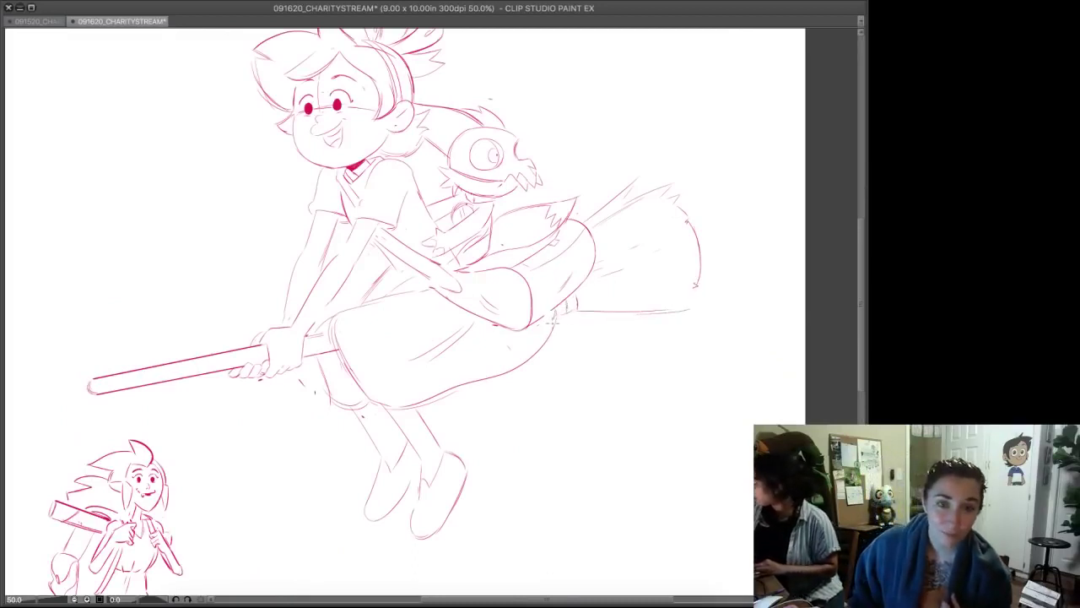
left_click_drag(707, 289, 698, 302)
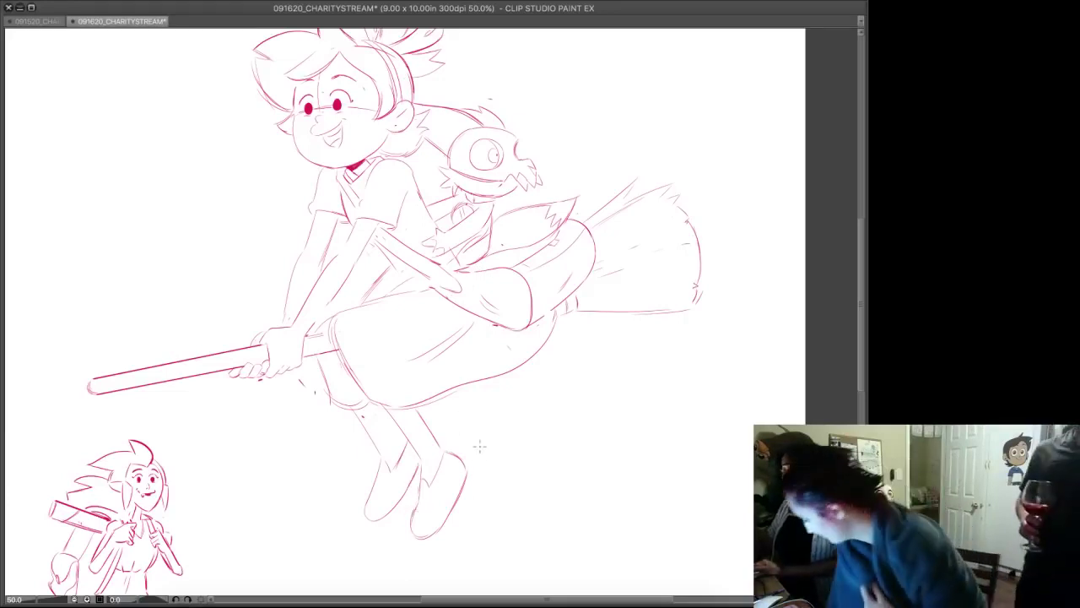
mouse_move(600, 372)
left_mouse_down()
mouse_move(583, 482)
mouse_move(597, 450)
left_mouse_up()
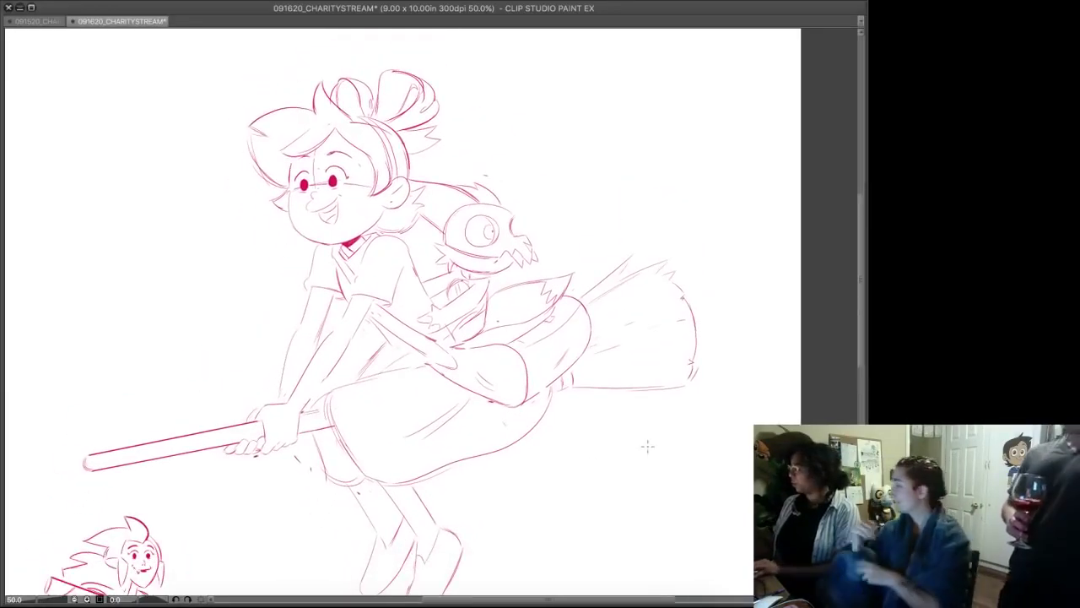
- Scatter small five-pointed stars and tiny dots across the empty sky on both sides of the broom rider
scroll(568, 489, "up", 1)
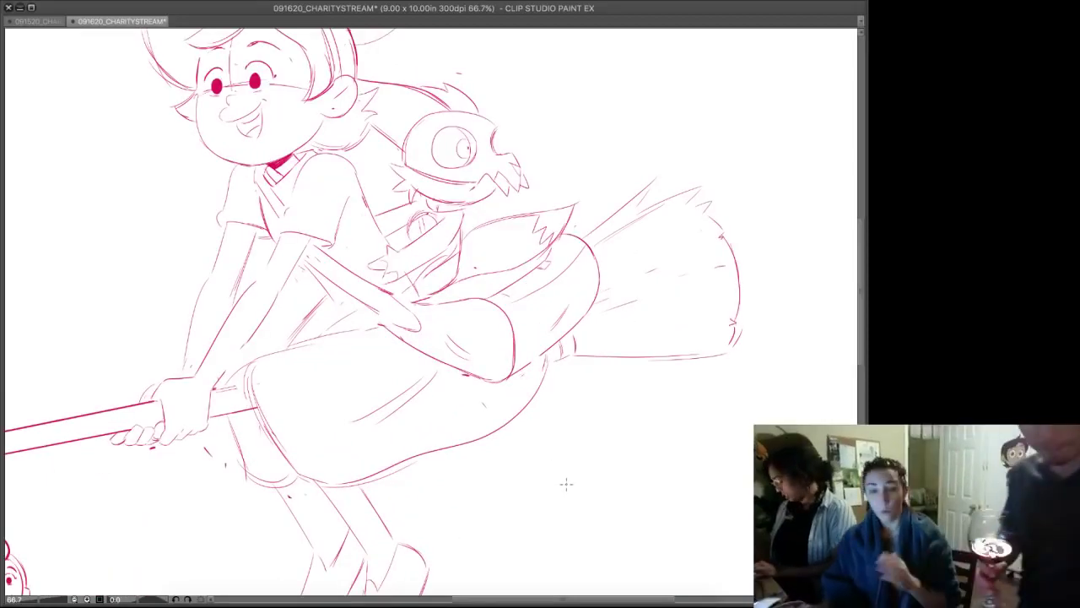
scroll(571, 480, "down", 3)
mouse_move(603, 516)
left_mouse_down()
mouse_move(508, 353)
mouse_move(482, 425)
mouse_move(546, 441)
left_mouse_up()
scroll(481, 427, "up", 1)
left_click_drag(503, 350, 569, 370)
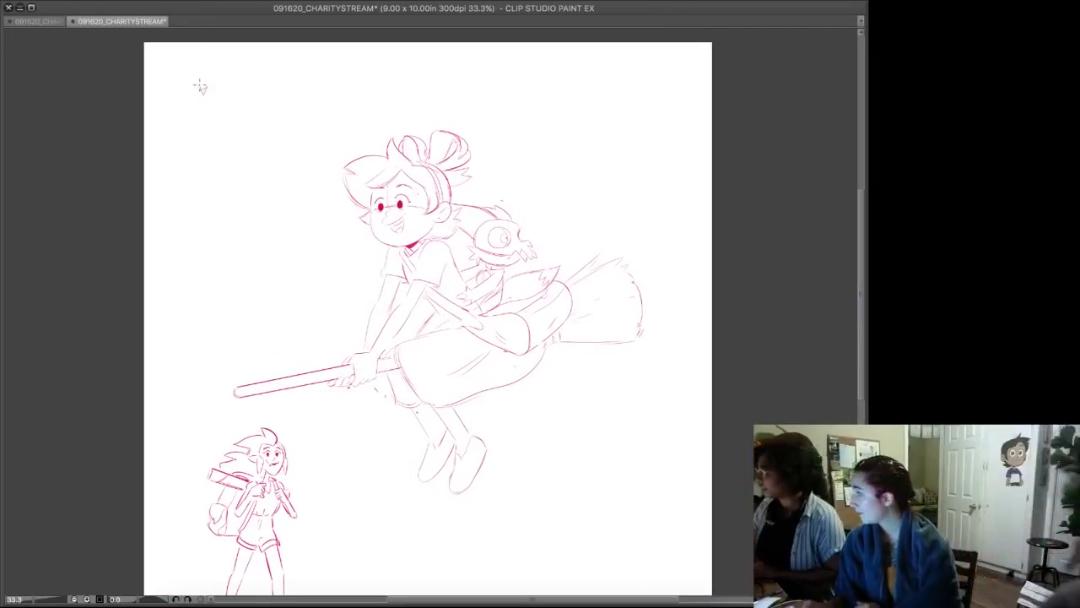
key("super+z")
left_click_drag(204, 90, 203, 91)
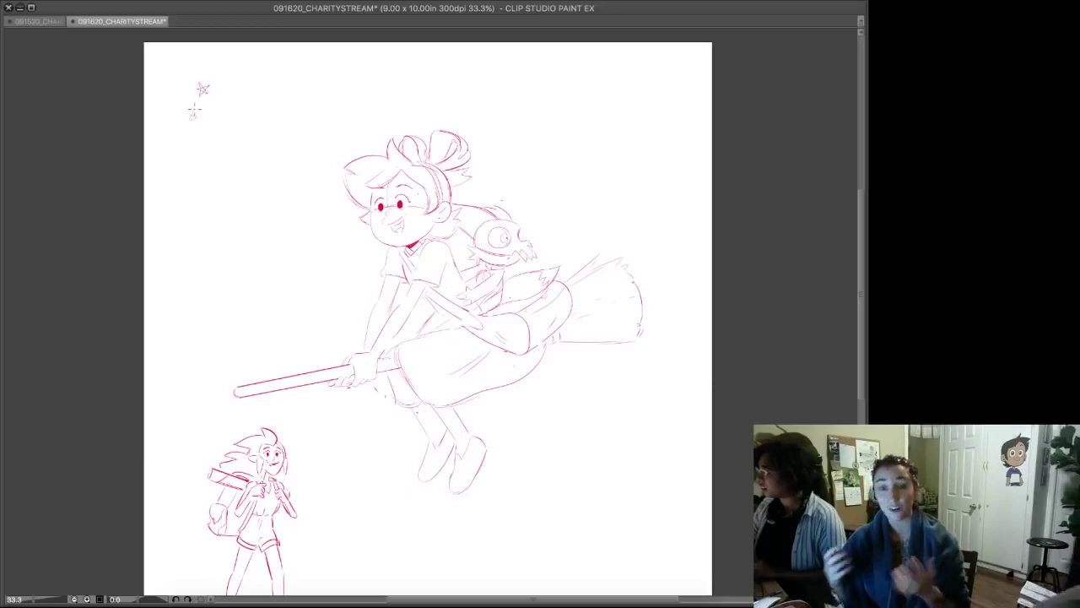
mouse_move(222, 120)
left_mouse_down()
mouse_move(213, 132)
mouse_move(224, 123)
left_mouse_up()
left_click_drag(428, 295, 370, 342)
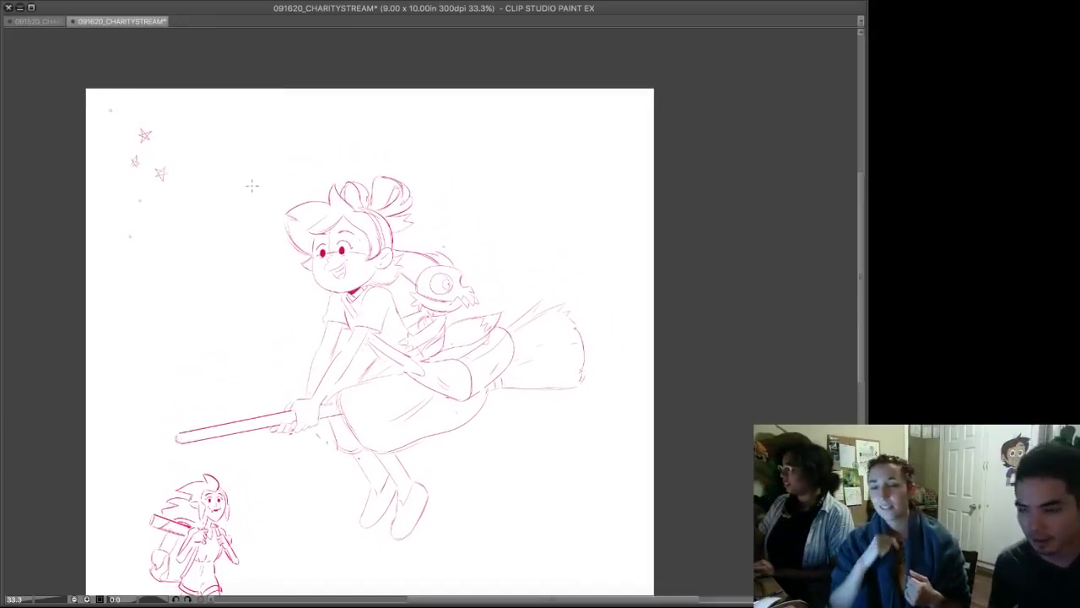
left_click_drag(91, 261, 95, 259)
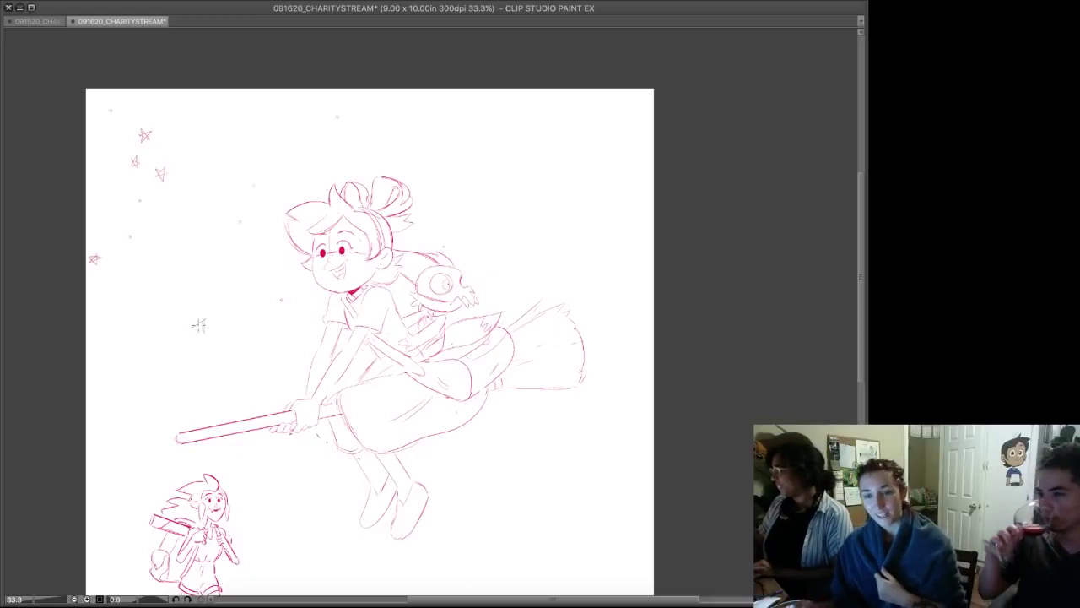
left_click_drag(202, 326, 205, 326)
key("super+z")
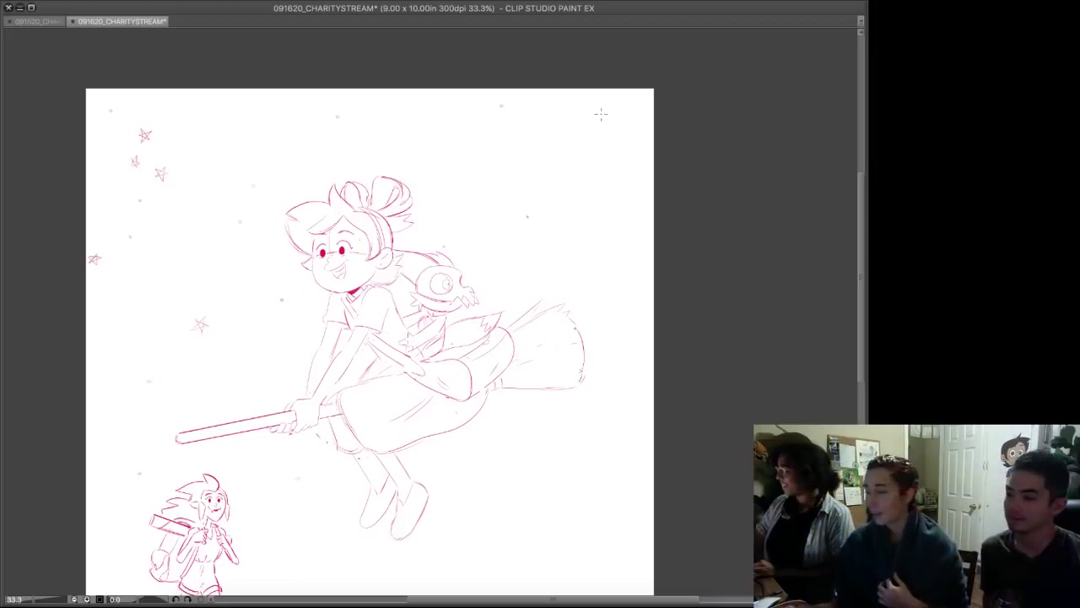
left_click_drag(564, 132, 559, 142)
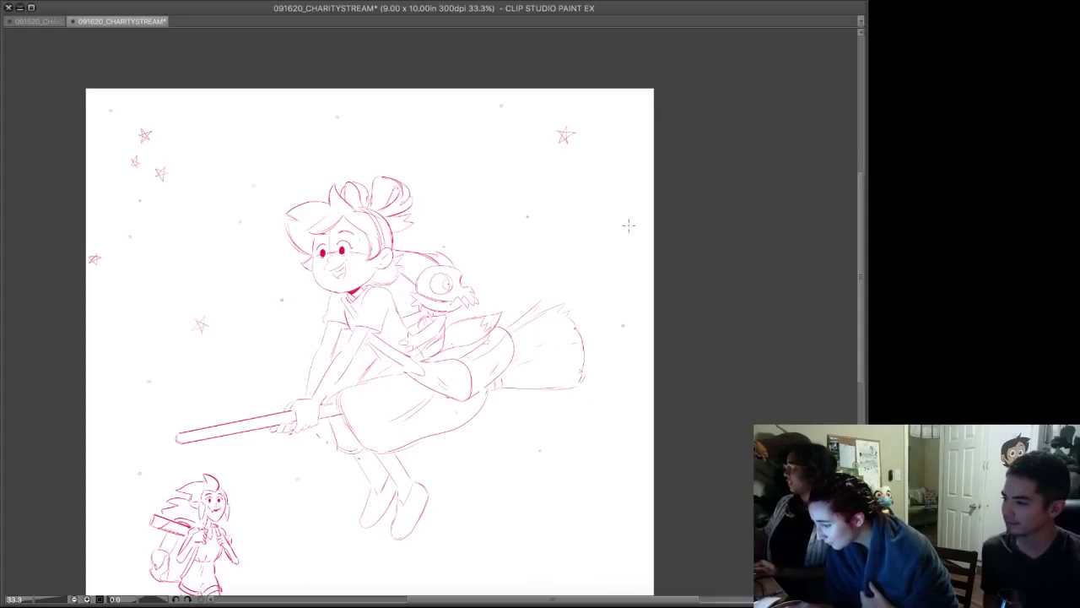
- Draw a small shaded heart in the page's lower-right corner
left_click_drag(355, 406, 288, 219)
left_click_drag(525, 469, 529, 469)
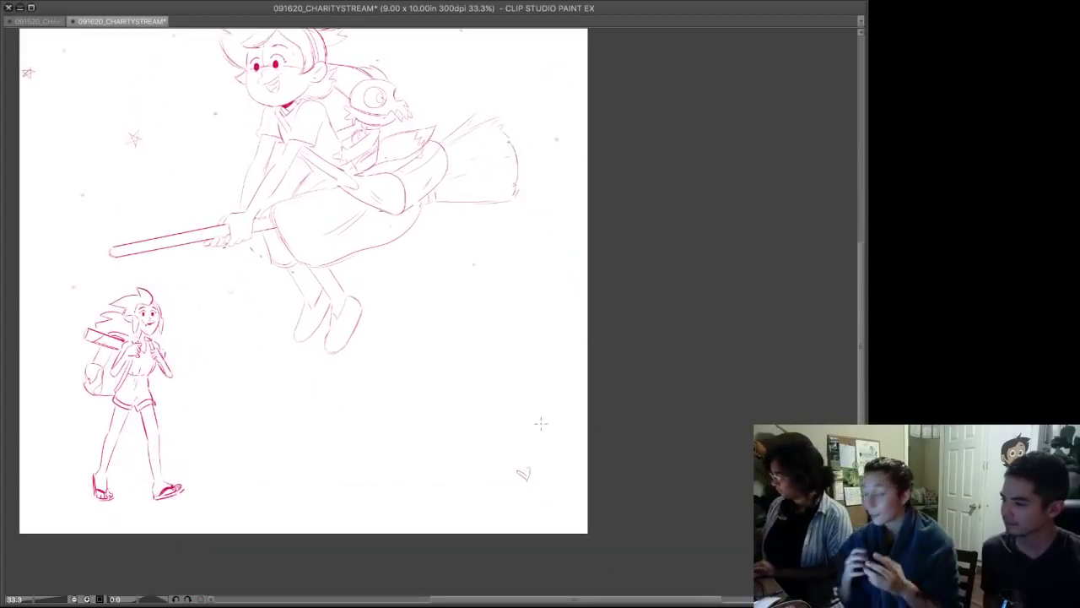
left_click_drag(525, 470, 530, 471)
key("super+z")
key("super+z")
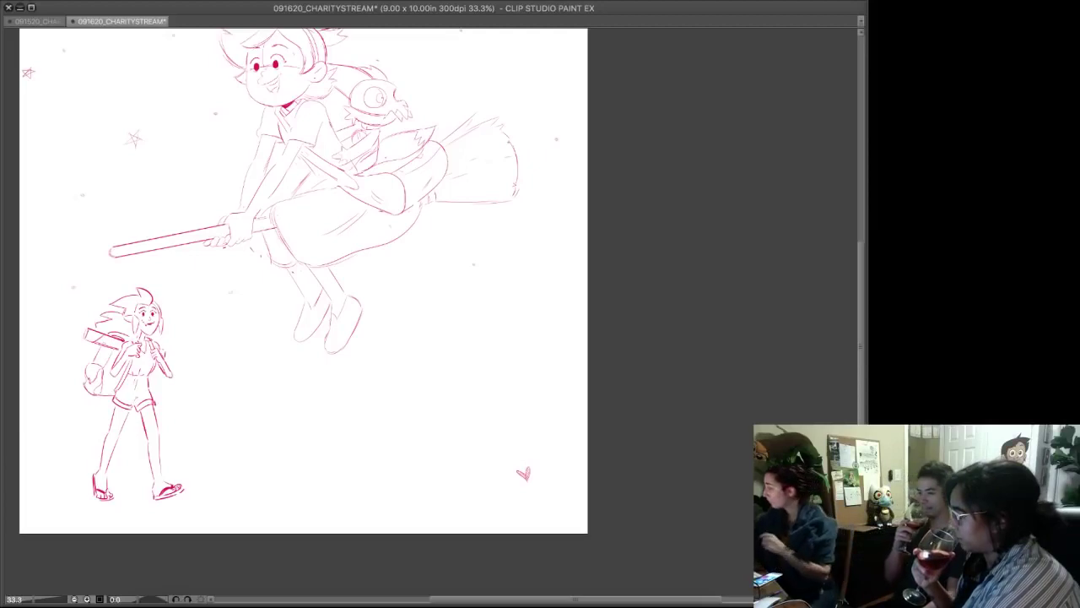
- Clear the finished sketch so the page is blank, and undo the stray test stroke on it
key("Delete")
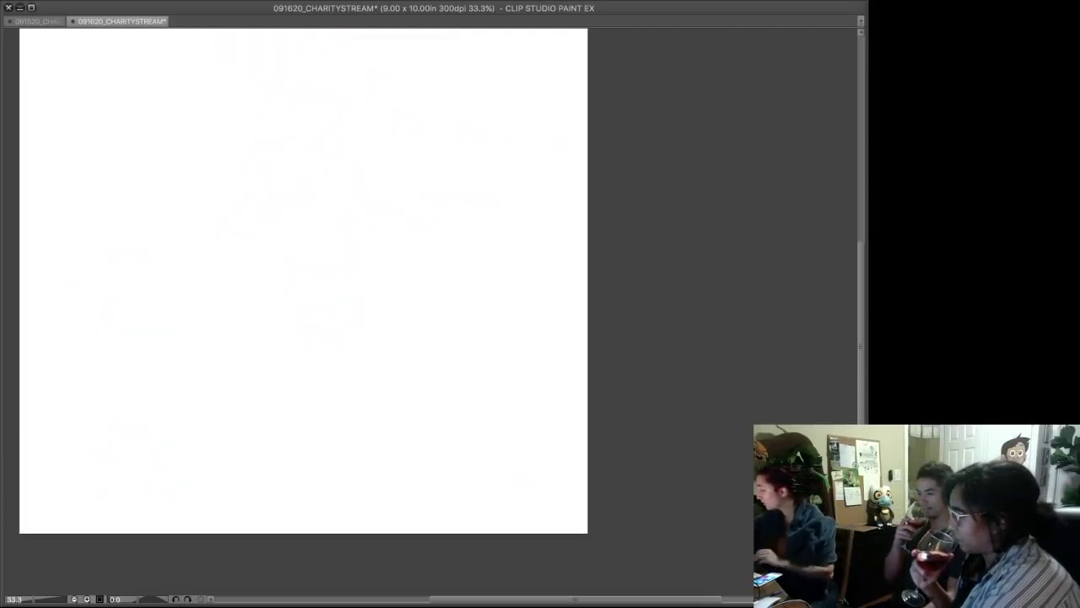
left_click_drag(436, 165, 580, 257)
left_click_drag(583, 325, 613, 352)
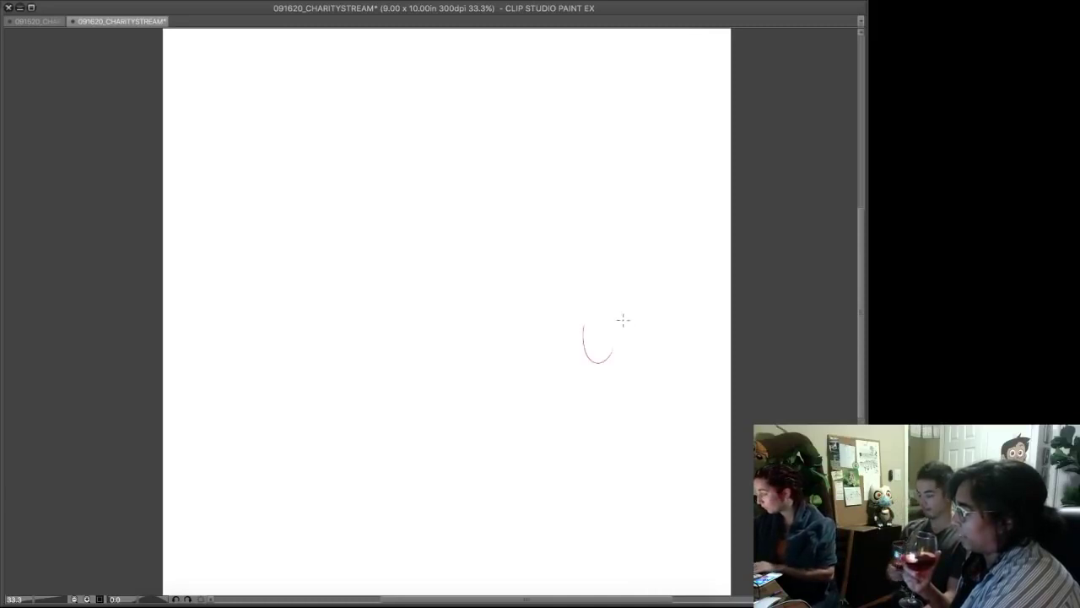
key("super+z")
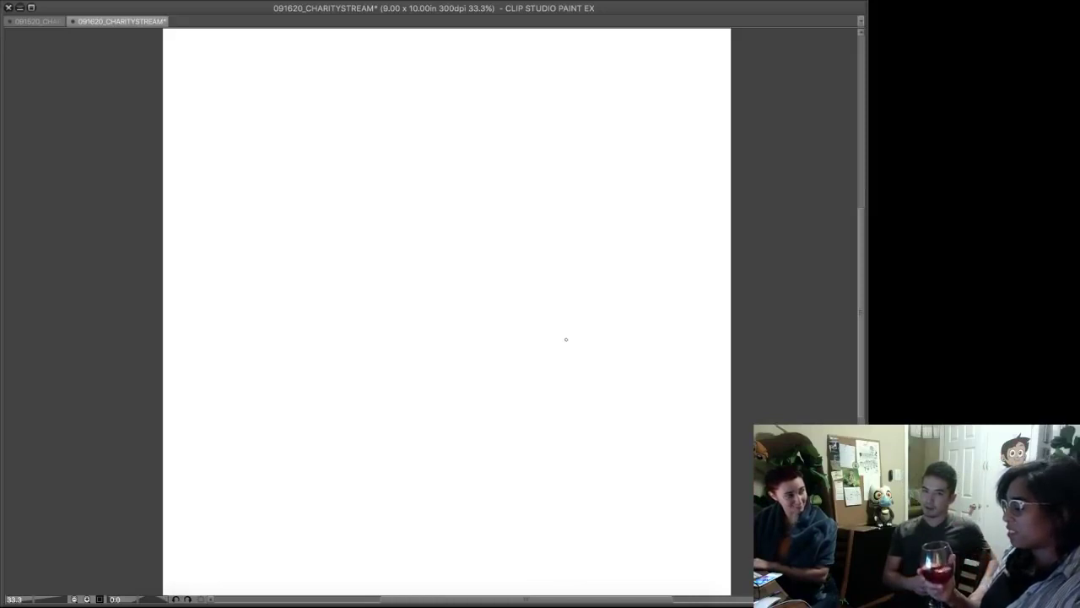
left_click_drag(521, 315, 551, 327)
key("super+minus")
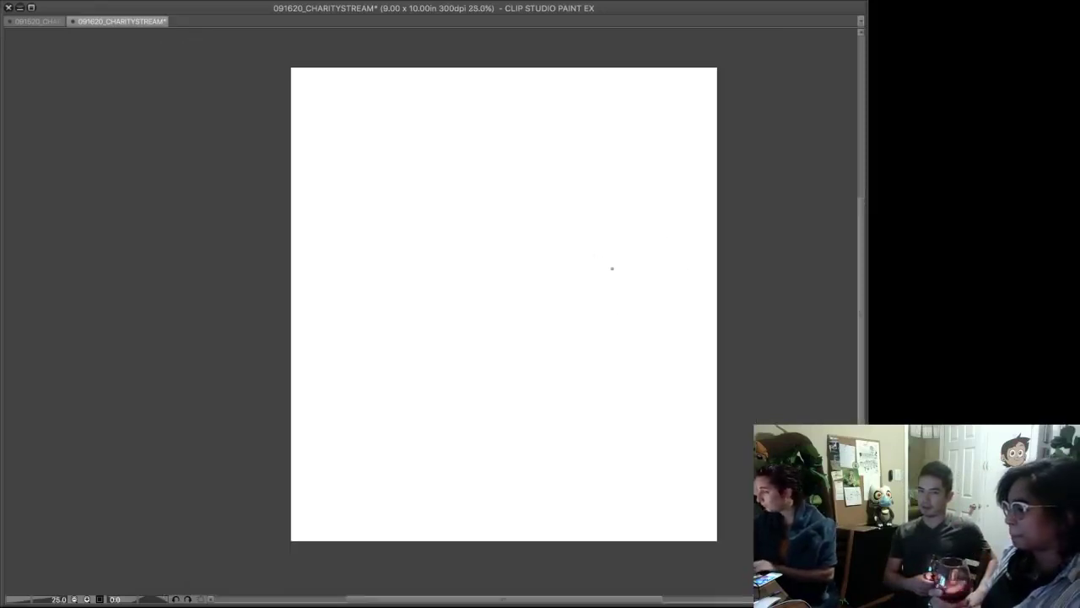
left_click_drag(613, 265, 606, 287)
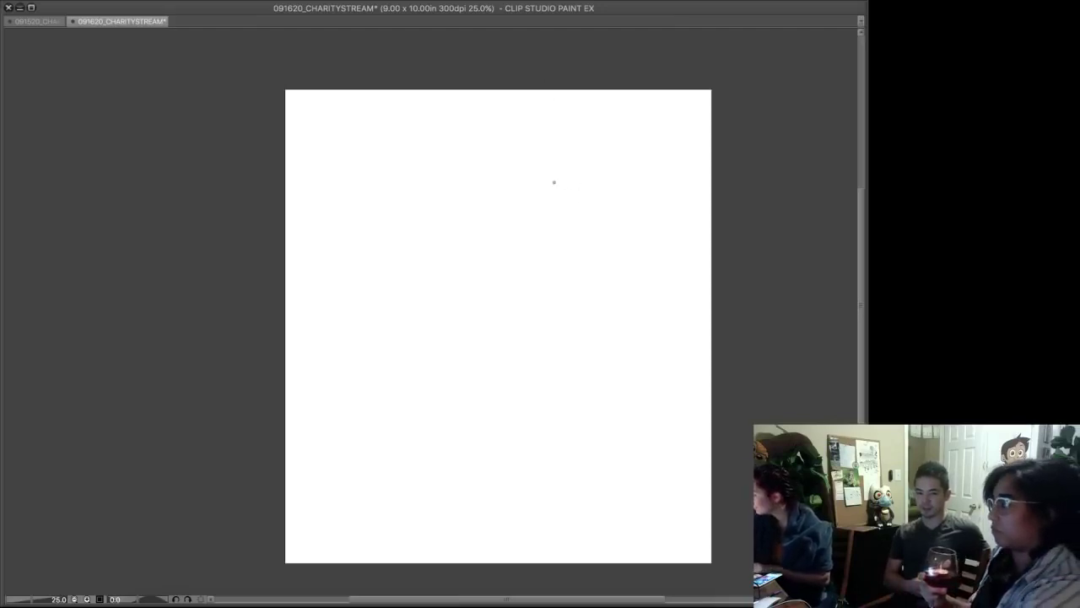
- Rough in a round head with crossed face guides and two ears, plus a slim torso widening at the hips beneath it
mouse_move(557, 172)
left_mouse_down()
mouse_move(548, 216)
mouse_move(579, 164)
mouse_move(603, 180)
mouse_move(609, 207)
left_mouse_up()
mouse_move(583, 162)
left_mouse_down()
mouse_move(611, 203)
mouse_move(552, 217)
mouse_move(605, 175)
mouse_move(590, 233)
mouse_move(601, 192)
mouse_move(589, 189)
mouse_move(617, 215)
mouse_move(613, 225)
left_mouse_up()
left_click_drag(549, 203, 554, 225)
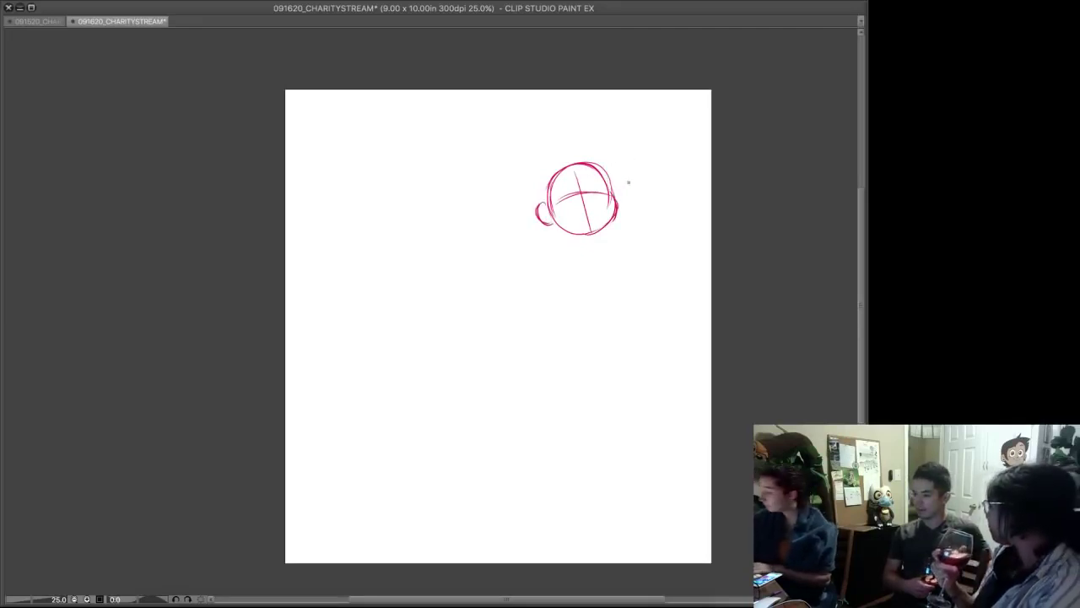
left_click_drag(617, 184, 617, 206)
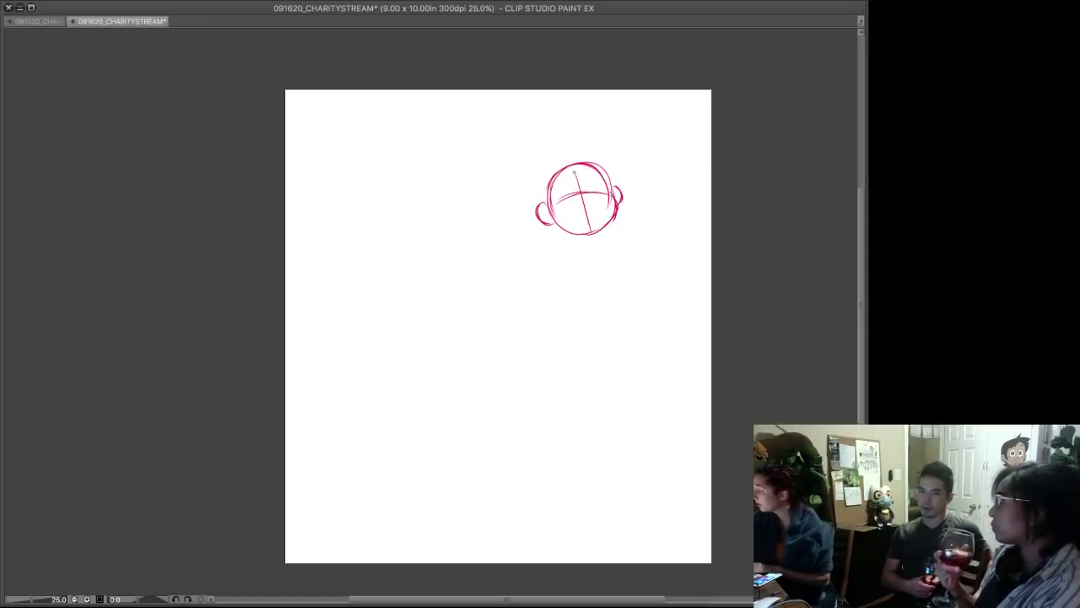
left_click_drag(547, 181, 549, 204)
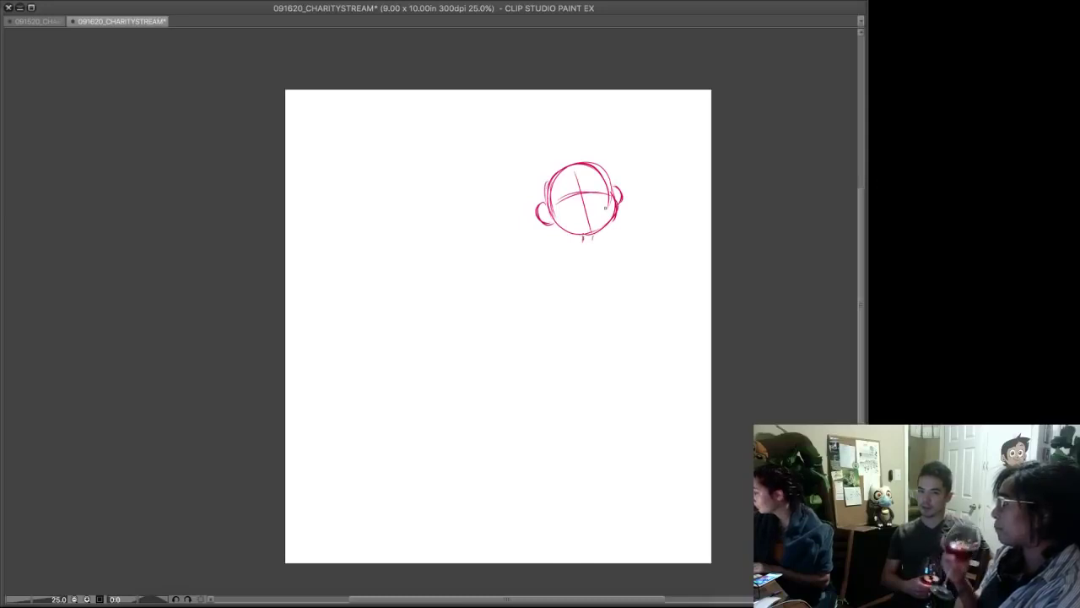
mouse_move(579, 242)
left_mouse_down()
mouse_move(566, 249)
mouse_move(605, 246)
mouse_move(606, 275)
mouse_move(575, 282)
left_mouse_up()
left_click_drag(606, 270, 610, 320)
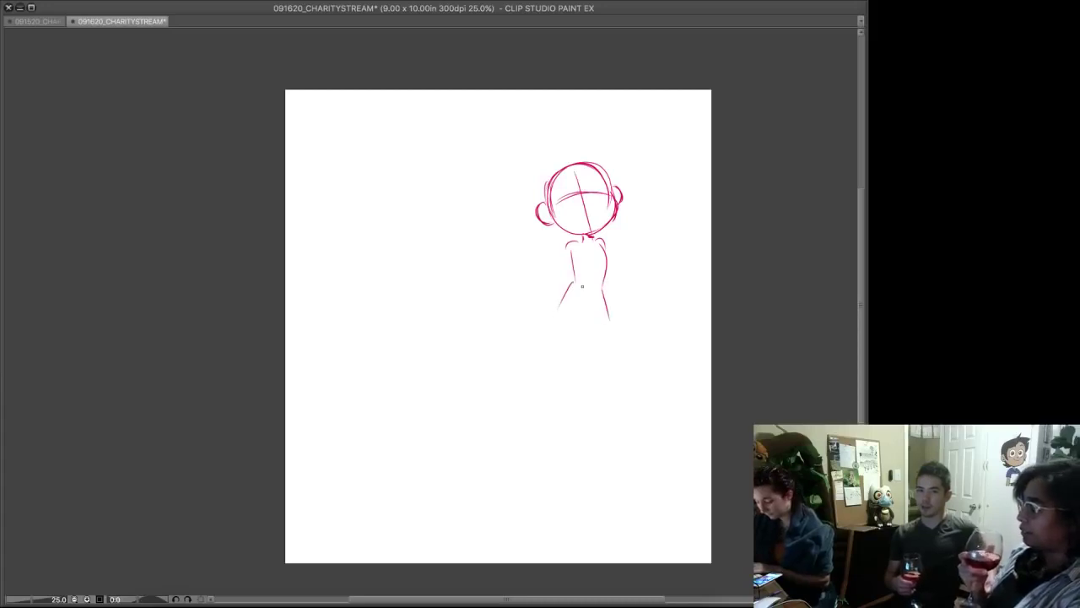
- Sketch the gown's back edge and the upper edge of its trailing train, and undo the trial hem strokes
mouse_move(572, 284)
left_mouse_down()
mouse_move(555, 299)
mouse_move(590, 319)
mouse_move(486, 368)
mouse_move(405, 369)
left_mouse_up()
left_click_drag(409, 373, 499, 478)
mouse_move(427, 394)
left_mouse_down()
mouse_move(570, 489)
mouse_move(643, 474)
left_mouse_up()
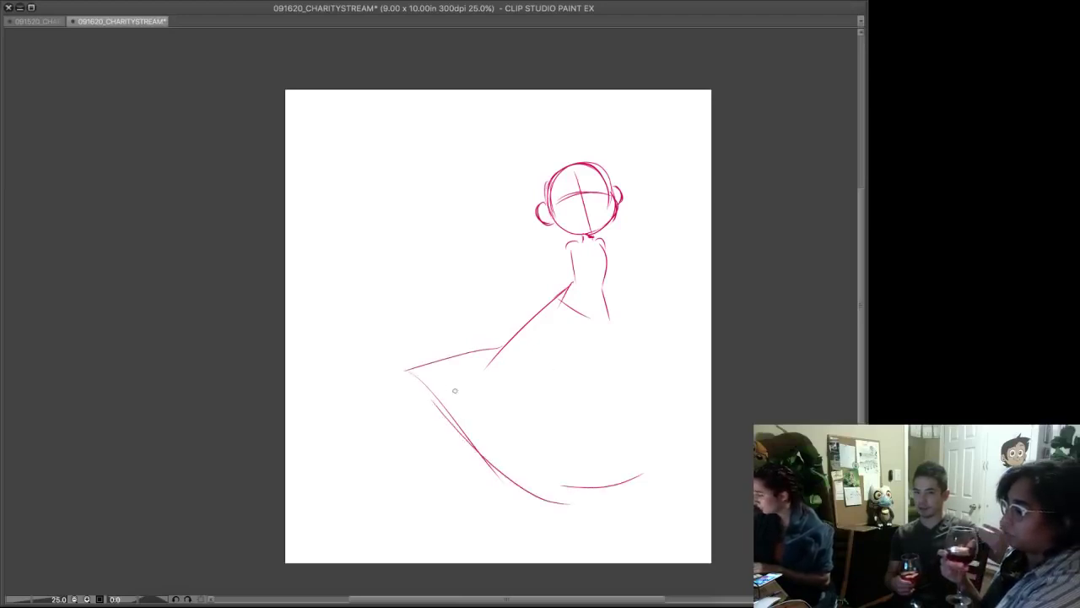
key("ctrl+z")
key("ctrl+z")
key("ctrl+z")
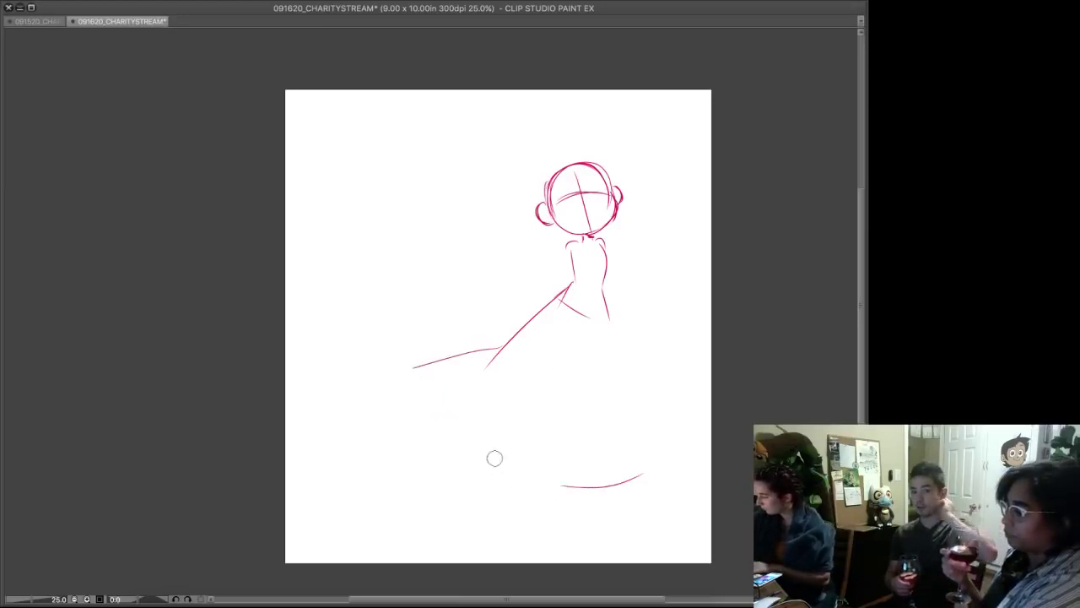
- Draw the gown's sweeping hem, fold lines and front edge, and fill the underside of the train's tip
mouse_move(414, 367)
left_mouse_down()
mouse_move(536, 437)
mouse_move(549, 458)
left_mouse_up()
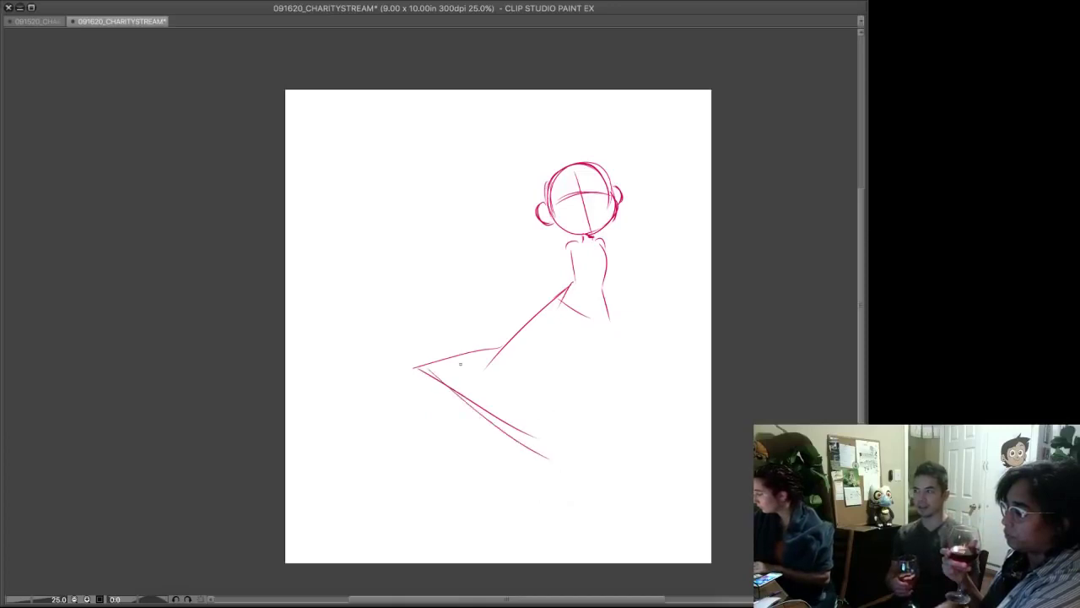
left_click_drag(589, 326, 561, 380)
mouse_move(557, 333)
left_mouse_down()
mouse_move(528, 450)
mouse_move(633, 461)
left_mouse_up()
mouse_move(460, 399)
left_mouse_down()
mouse_move(623, 460)
mouse_move(661, 451)
left_mouse_up()
left_click_drag(608, 300, 674, 426)
left_click_drag(413, 369, 462, 401)
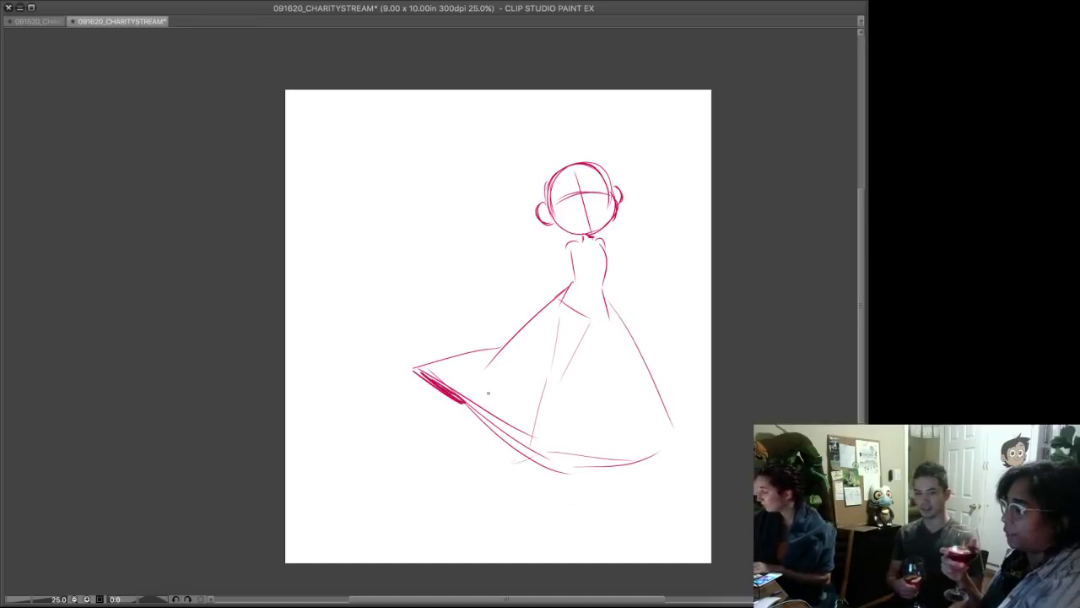
- Sketch a second head beside the gowned figure, with an open face outline and a neck line below it
mouse_move(486, 169)
left_mouse_down()
mouse_move(505, 164)
mouse_move(525, 205)
mouse_move(469, 181)
mouse_move(470, 221)
left_mouse_up()
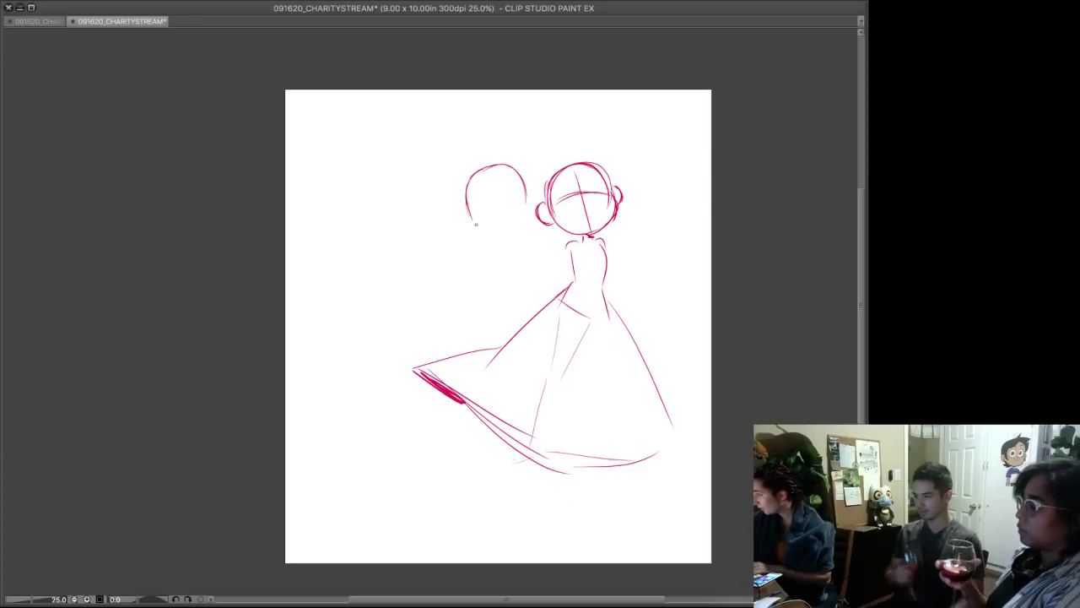
left_click_drag(526, 200, 518, 216)
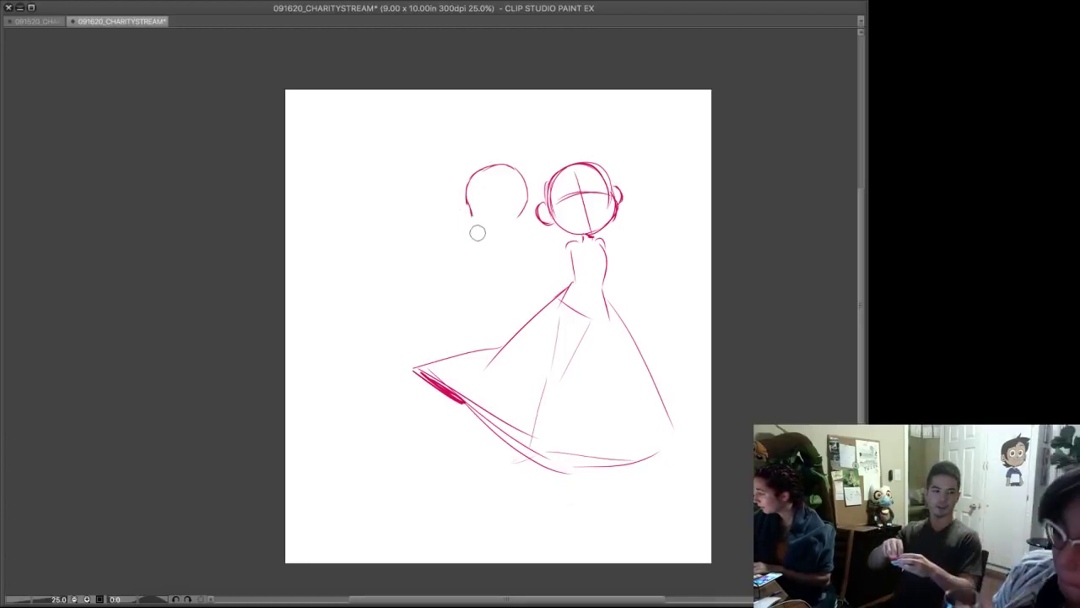
mouse_move(467, 194)
left_mouse_down()
mouse_move(471, 217)
mouse_move(524, 263)
mouse_move(511, 275)
mouse_move(534, 157)
mouse_move(510, 277)
left_mouse_up()
- Lasso the second figure's head and neck, nudge them slightly upward, and clear the selection
key("m")
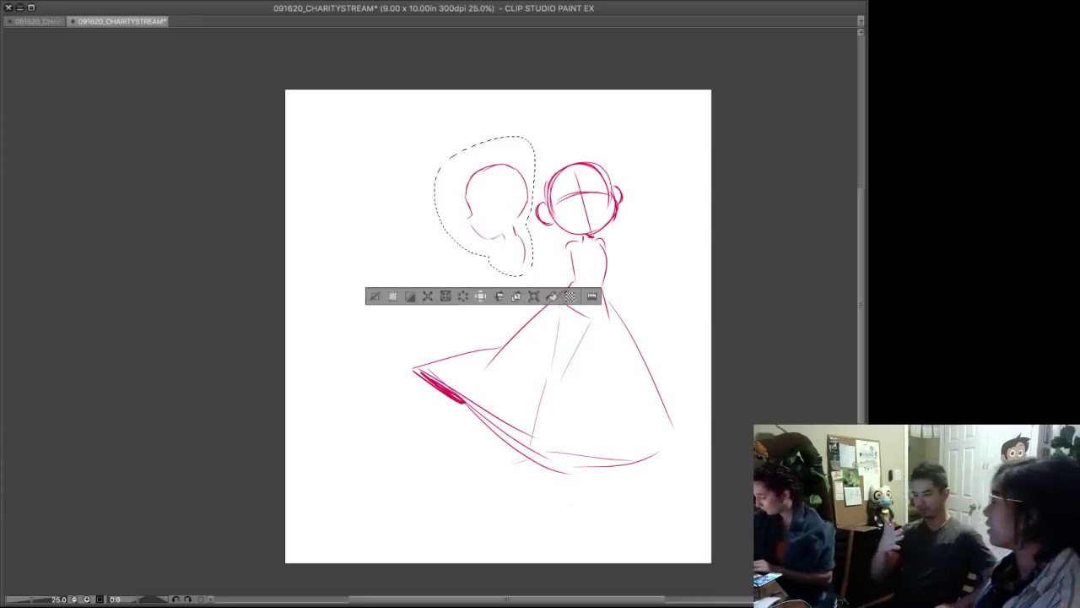
key("ctrl+t")
left_click_drag(490, 206, 490, 203)
key("Return")
key("ctrl+d")
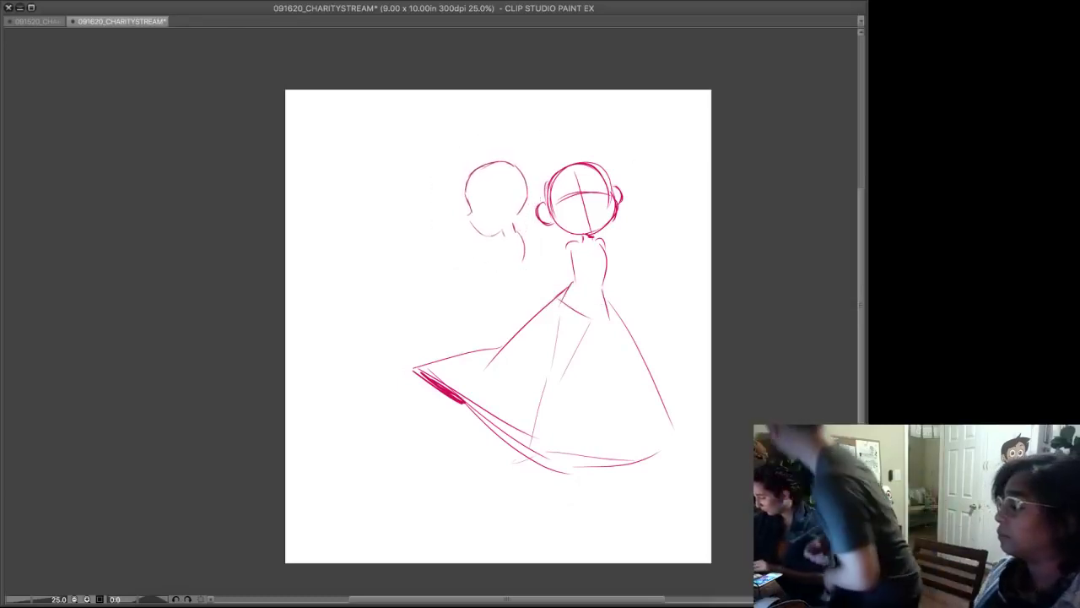
- Sketch the second figure's shoulders and narrow torso, with a collar, a curl above the forehead and long hair strands
mouse_move(509, 237)
left_mouse_down()
mouse_move(495, 247)
mouse_move(530, 247)
mouse_move(525, 257)
left_mouse_up()
mouse_move(526, 247)
left_mouse_down()
mouse_move(510, 279)
mouse_move(498, 256)
mouse_move(508, 270)
mouse_move(477, 297)
mouse_move(532, 257)
mouse_move(514, 282)
mouse_move(496, 286)
mouse_move(501, 264)
mouse_move(486, 294)
left_mouse_up()
key("e")
key("p")
mouse_move(496, 255)
left_mouse_down()
mouse_move(493, 315)
mouse_move(522, 303)
left_mouse_up()
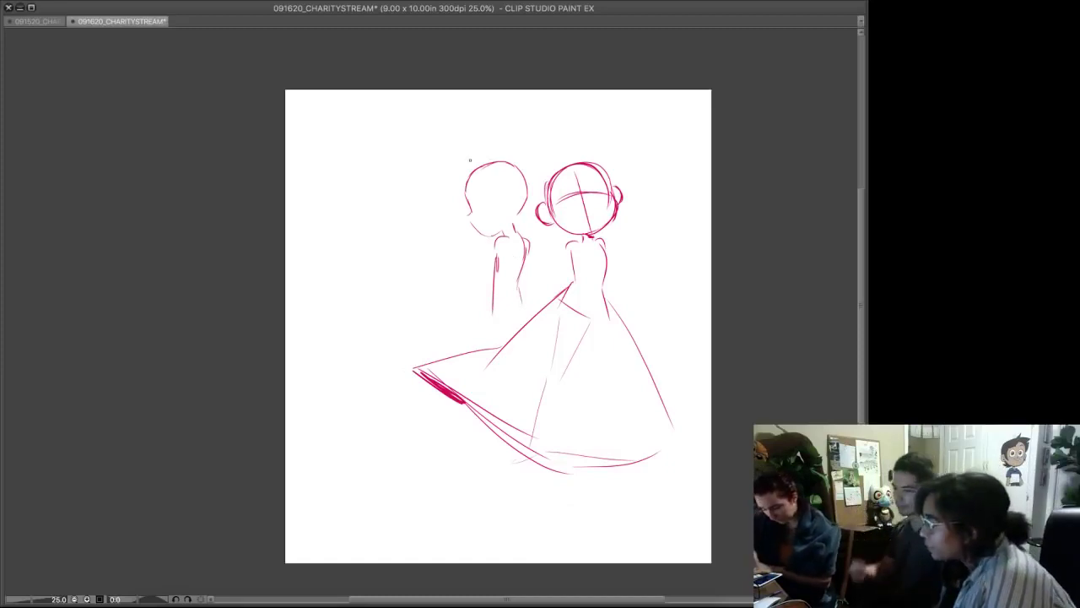
left_click_drag(489, 248, 511, 244)
mouse_move(462, 175)
left_mouse_down()
mouse_move(483, 159)
mouse_move(531, 209)
mouse_move(498, 187)
mouse_move(524, 275)
left_mouse_up()
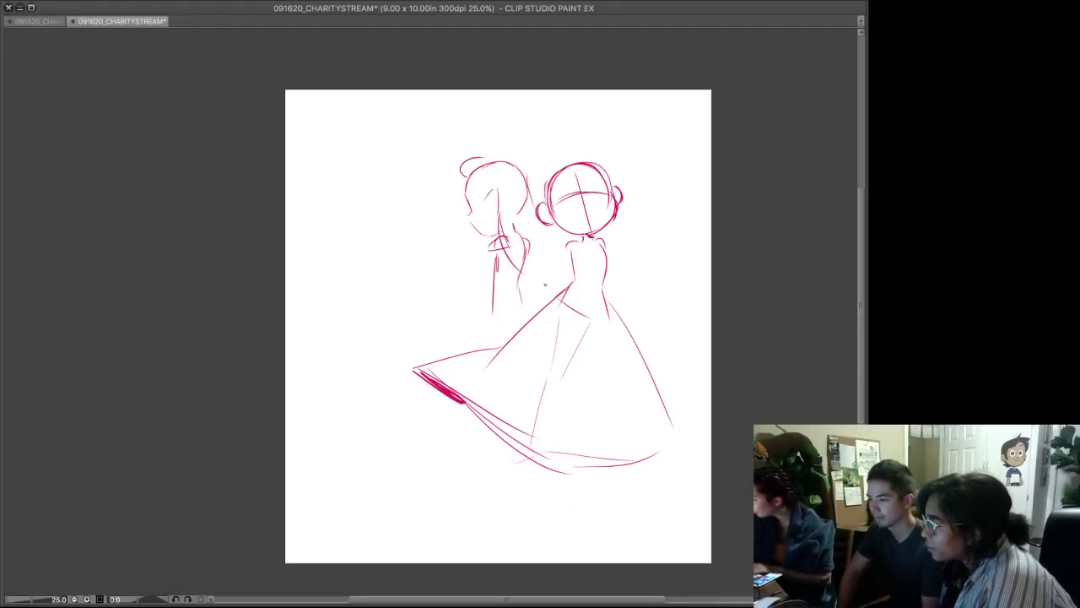
- Draw short spiky hair on the gowned figure, clean up its edge, and sketch the glasses, eyes, nose and smile
mouse_move(533, 198)
left_mouse_down()
mouse_move(516, 161)
mouse_move(580, 139)
mouse_move(585, 154)
mouse_move(612, 152)
mouse_move(621, 196)
left_mouse_up()
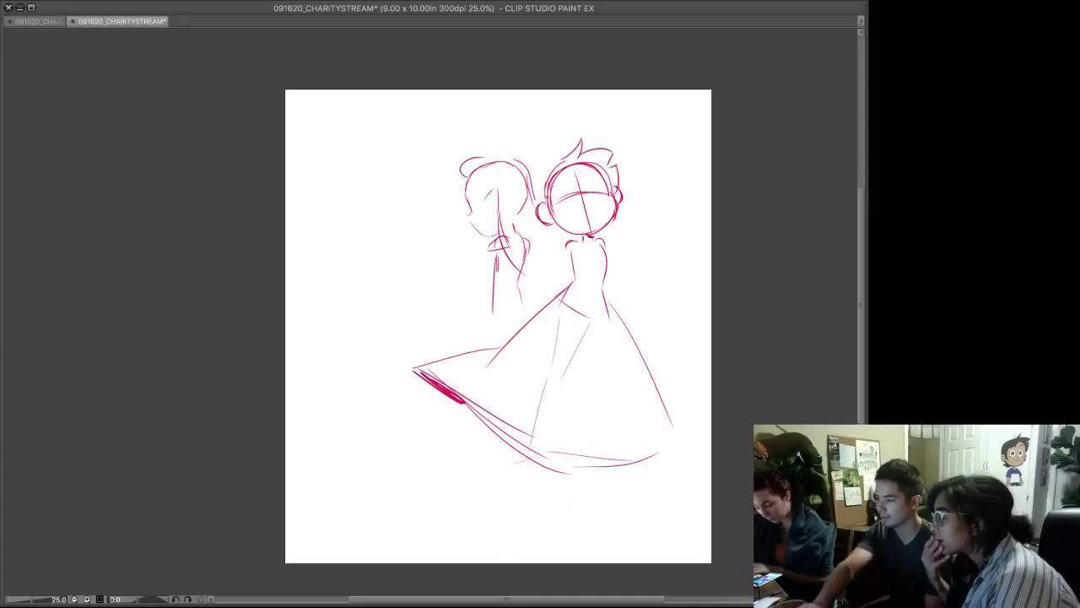
left_click_drag(577, 150, 557, 142)
mouse_move(556, 142)
left_mouse_down()
mouse_move(539, 162)
mouse_move(541, 201)
left_mouse_up()
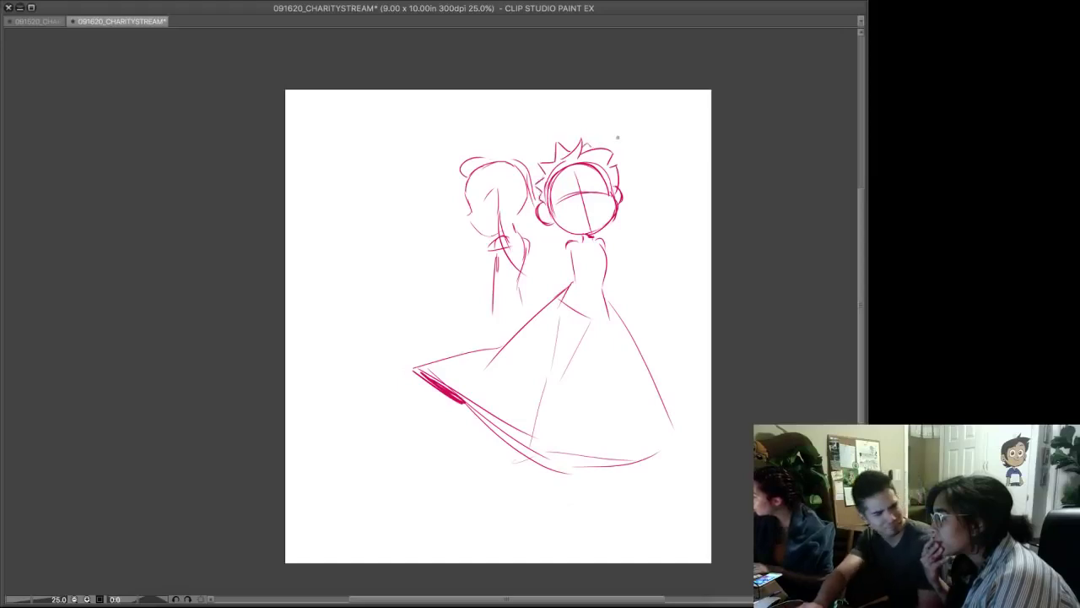
key("e")
mouse_move(551, 161)
left_mouse_down()
mouse_move(537, 191)
mouse_move(545, 166)
left_mouse_up()
key("p")
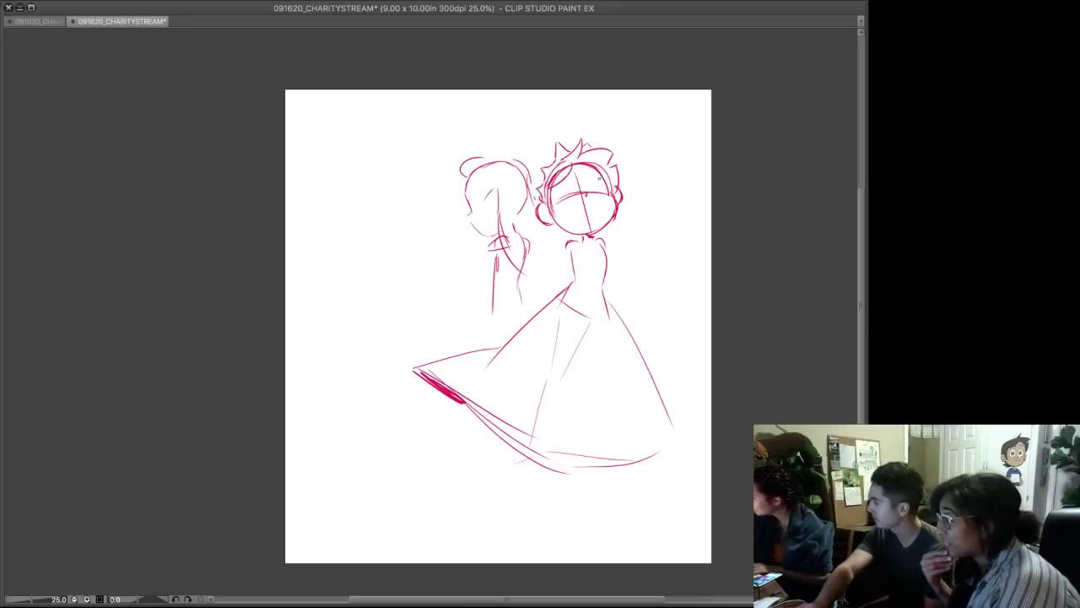
mouse_move(595, 196)
left_mouse_down()
mouse_move(588, 208)
mouse_move(558, 204)
mouse_move(593, 196)
mouse_move(557, 203)
mouse_move(583, 208)
mouse_move(565, 195)
mouse_move(602, 195)
mouse_move(566, 195)
mouse_move(595, 189)
left_mouse_up()
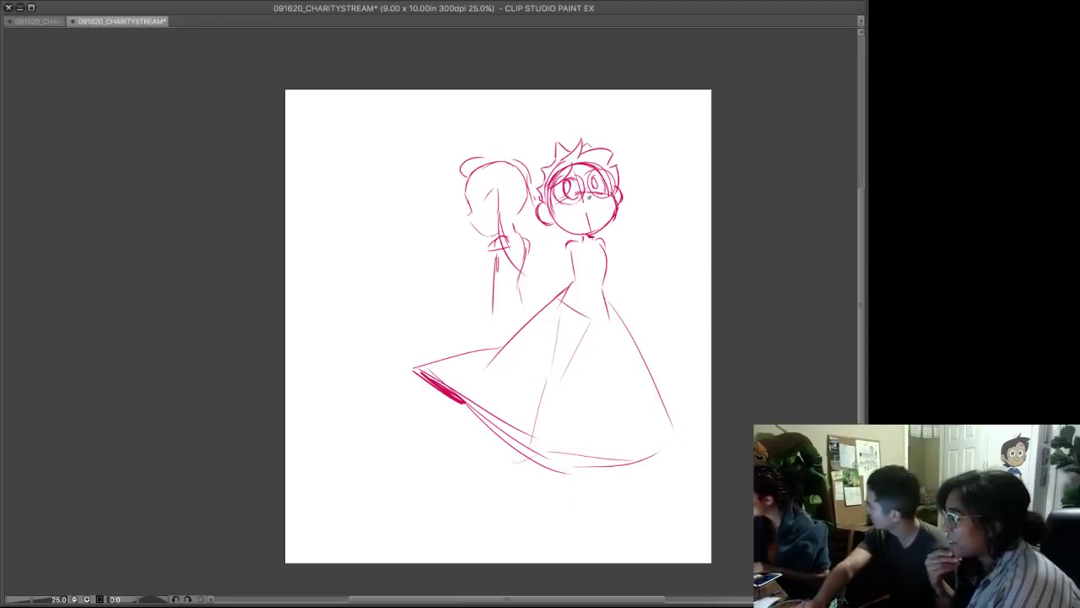
left_click_drag(578, 206, 597, 203)
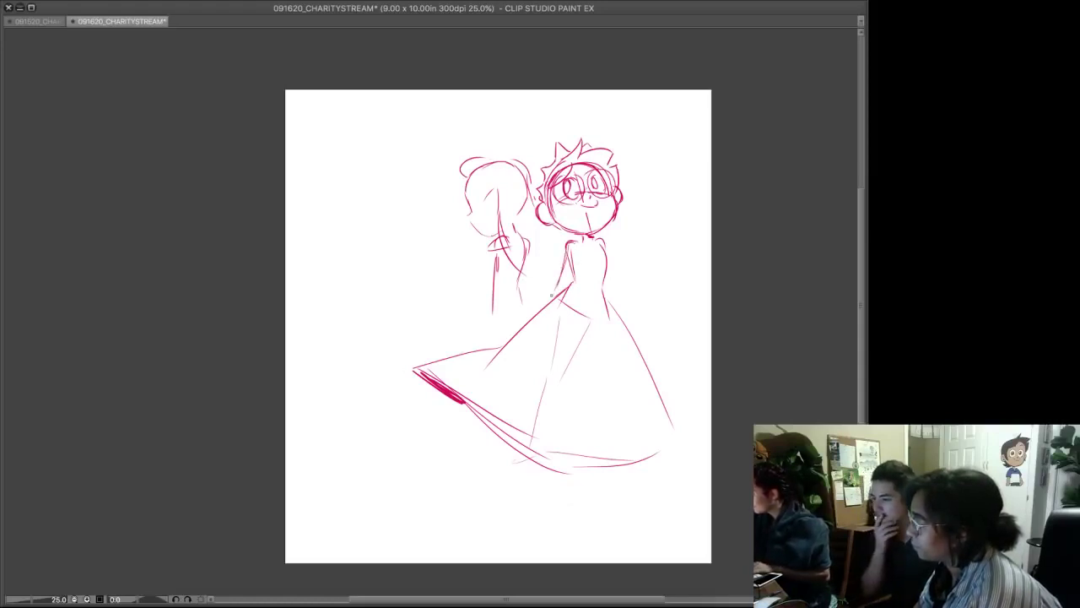
- Sketch the gowned figure's two lowered arms with round hands, and add small tufts of hair beside the head
left_click_drag(578, 252, 548, 323)
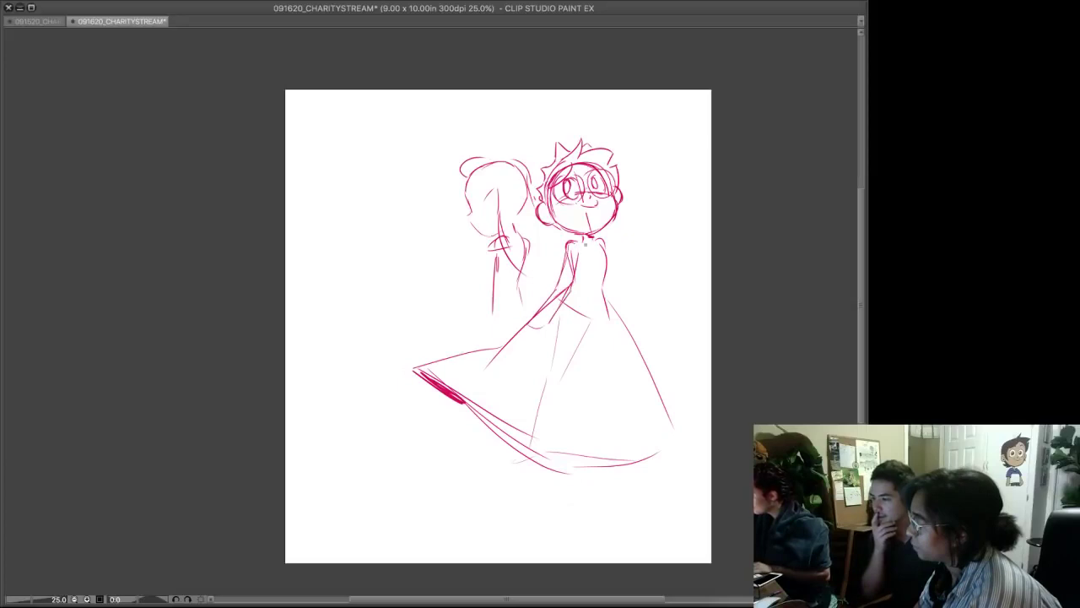
mouse_move(605, 244)
left_mouse_down()
mouse_move(626, 317)
mouse_move(610, 296)
mouse_move(617, 314)
left_mouse_up()
key("e")
key("p")
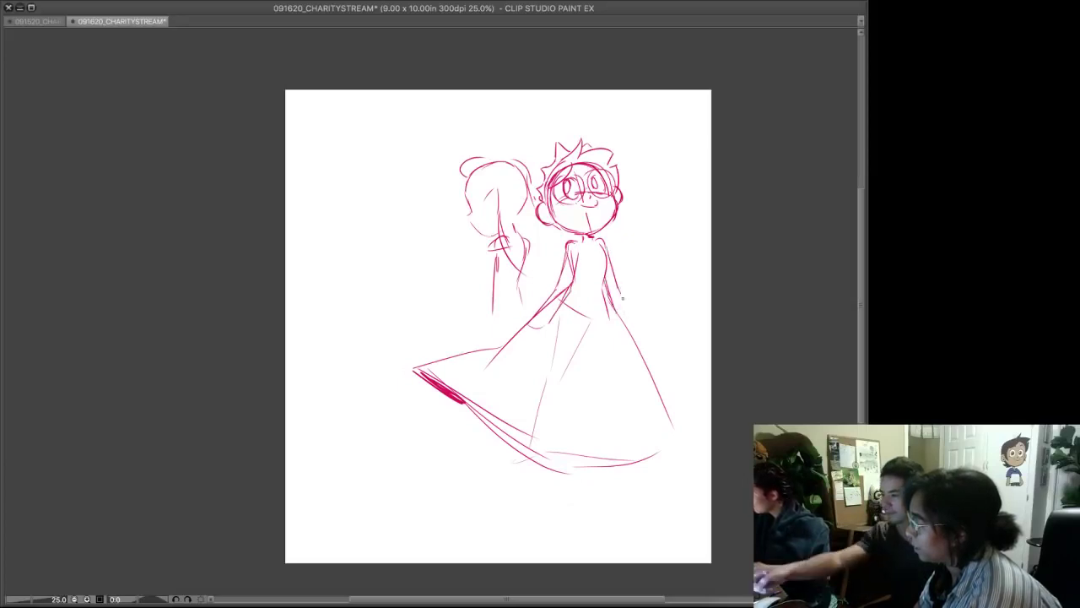
mouse_move(544, 313)
left_mouse_down()
mouse_move(520, 331)
mouse_move(550, 314)
left_mouse_up()
left_click_drag(629, 324, 644, 323)
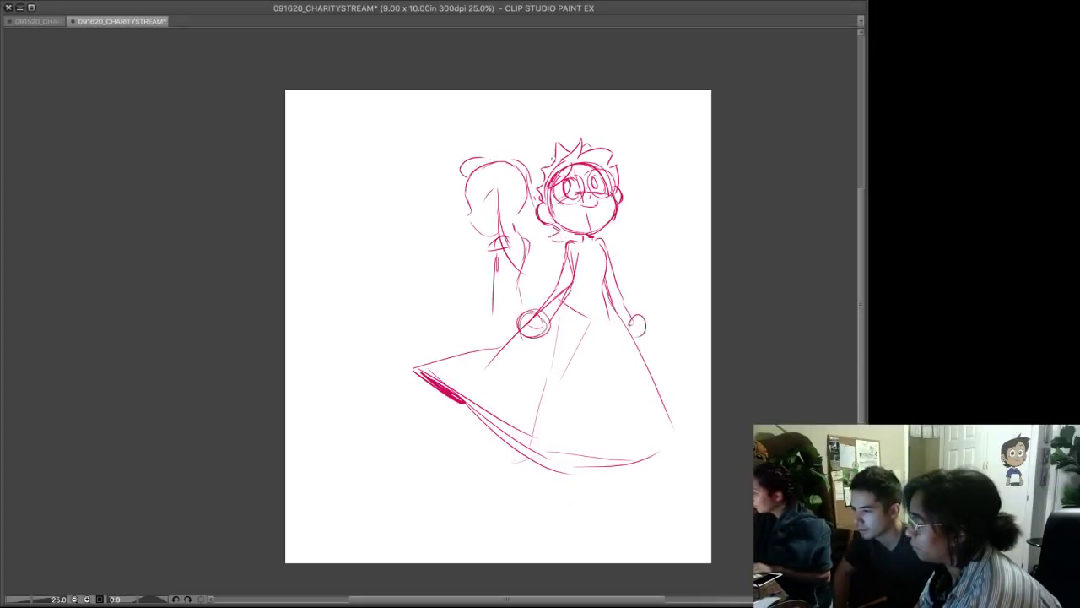
left_click_drag(538, 185, 540, 203)
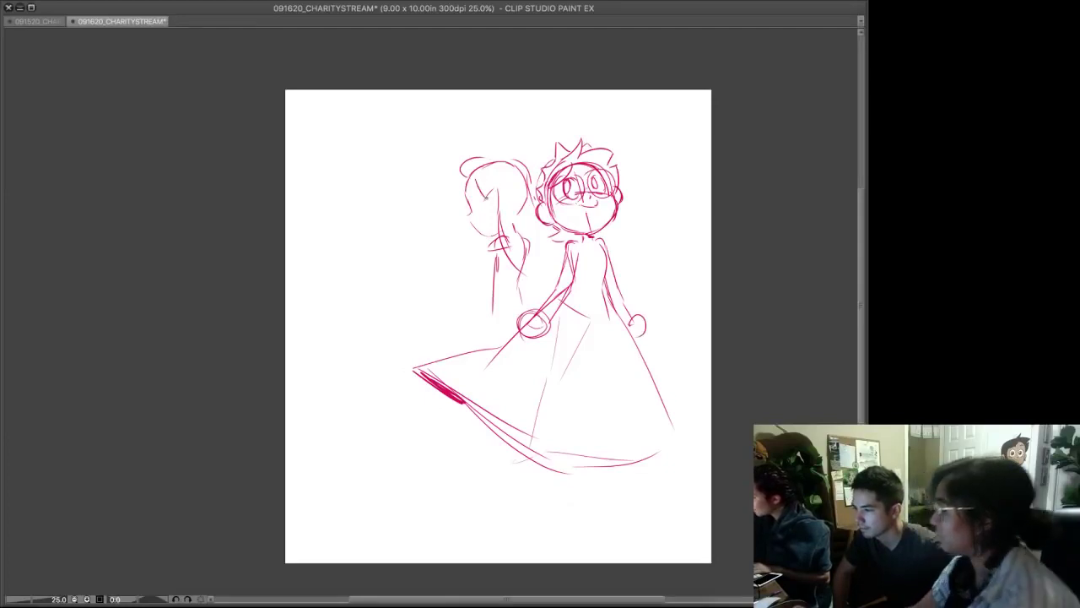
- Refine the second figure's side profile with bangs, eye and pointed ear, and add a hair bun and a small shoulder detail
mouse_move(484, 197)
left_mouse_down()
mouse_move(498, 192)
mouse_move(489, 212)
mouse_move(494, 200)
mouse_move(498, 215)
mouse_move(492, 203)
mouse_move(471, 215)
left_mouse_up()
key("e")
key("e")
key("p")
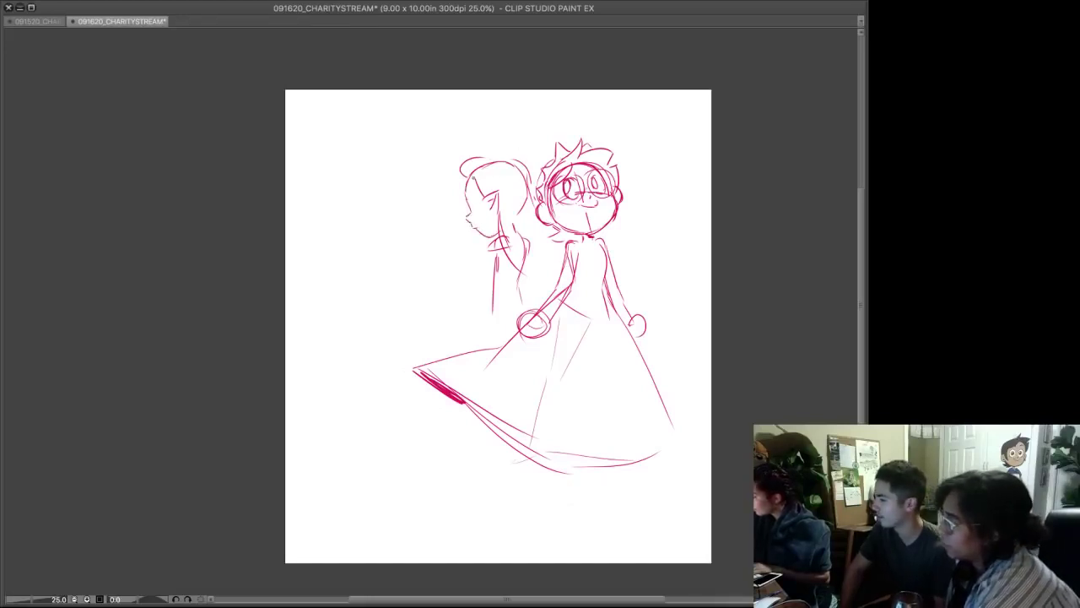
left_click_drag(496, 157, 505, 136)
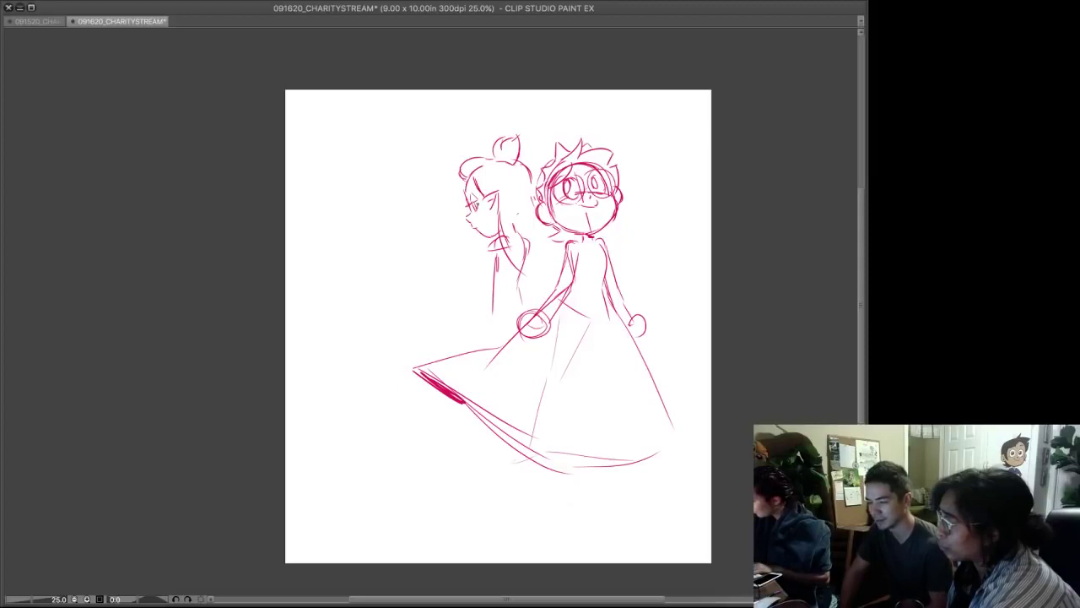
left_click_drag(476, 255, 489, 254)
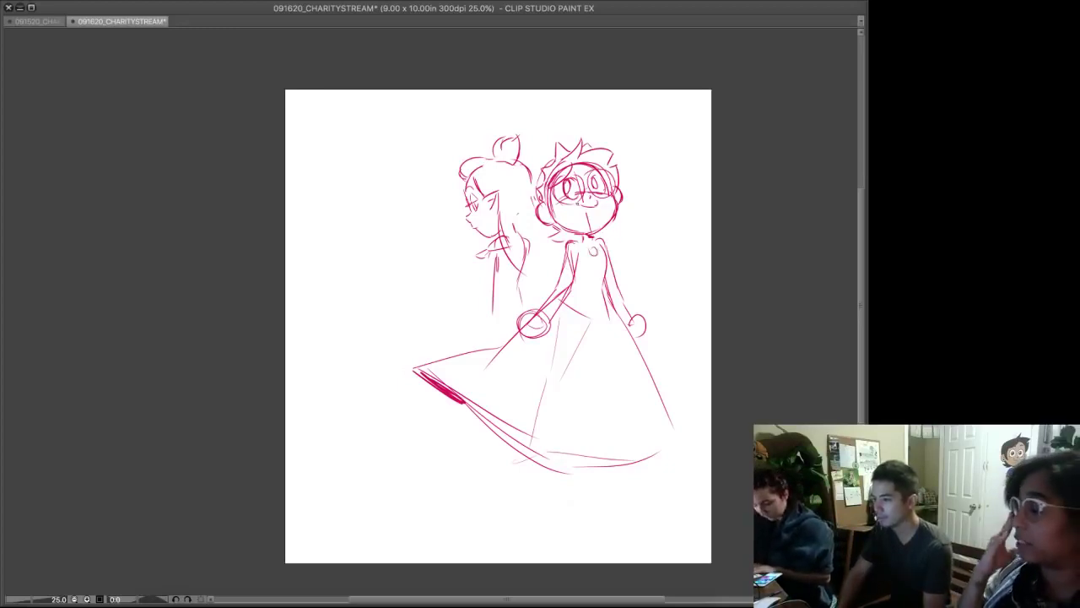
- Add round puffs at the gown's shairline-level shoulders with short drooping sleeve lines beside them
left_click_drag(567, 246, 550, 262)
left_click_drag(608, 243, 613, 237)
key("ctrl+z")
key("ctrl+z")
left_click_drag(615, 245, 629, 260)
left_click_drag(586, 216, 589, 234)
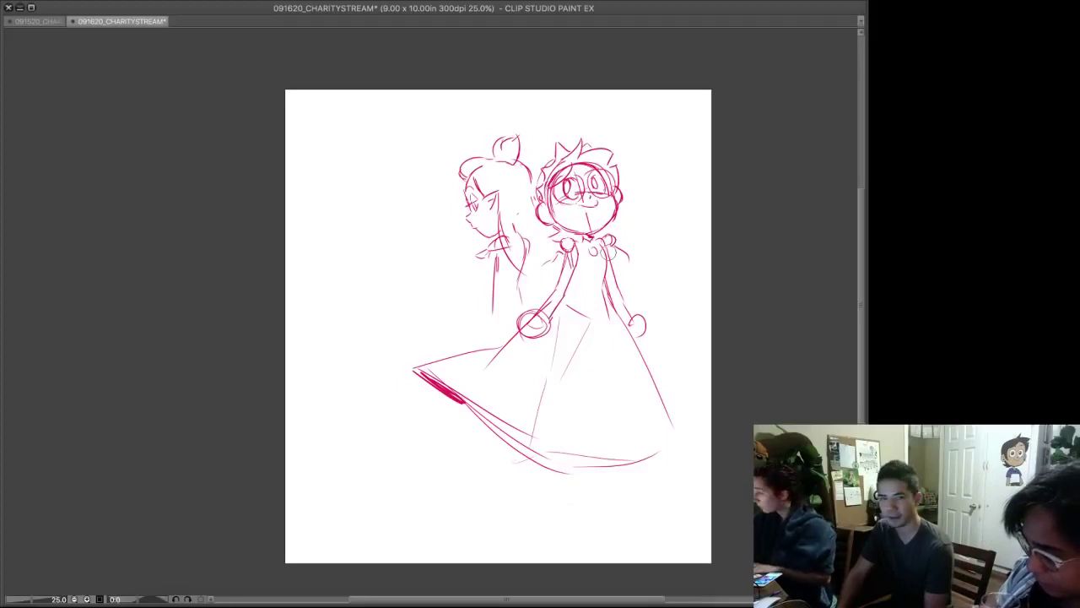
- Define the bodice front and ruffled waist, and draw long fold lines from the waist down to the skirt's hem
mouse_move(602, 264)
left_mouse_down()
mouse_move(593, 292)
mouse_move(605, 293)
mouse_move(593, 311)
mouse_move(567, 305)
mouse_move(596, 293)
mouse_move(610, 320)
mouse_move(560, 308)
mouse_move(582, 322)
mouse_move(588, 306)
mouse_move(617, 318)
mouse_move(621, 445)
left_mouse_up()
left_click_drag(596, 307, 599, 476)
left_click_drag(584, 338, 554, 461)
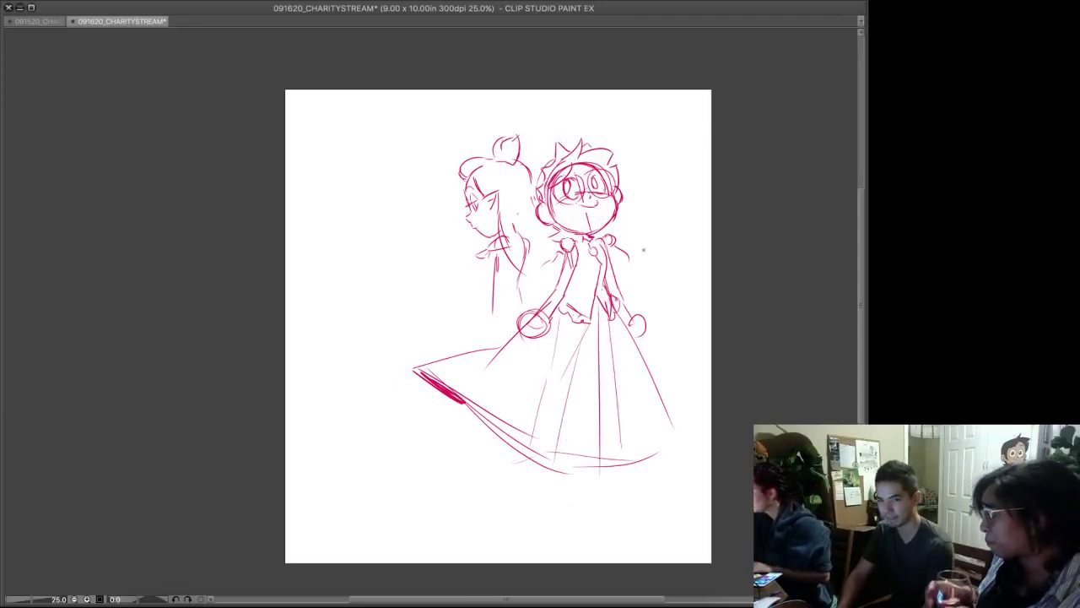
- Darken the second figure's eye, close the lower torso, and extend the wavy hair strands down the back
mouse_move(484, 203)
left_mouse_down()
mouse_move(468, 207)
mouse_move(485, 202)
left_mouse_up()
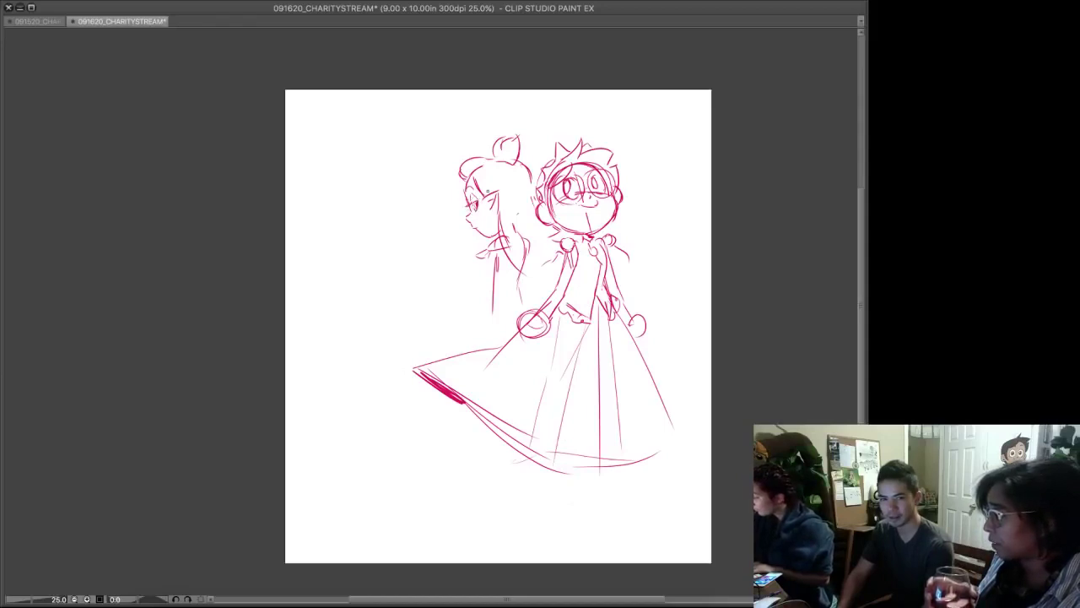
mouse_move(519, 283)
left_mouse_down()
mouse_move(529, 299)
mouse_move(493, 317)
left_mouse_up()
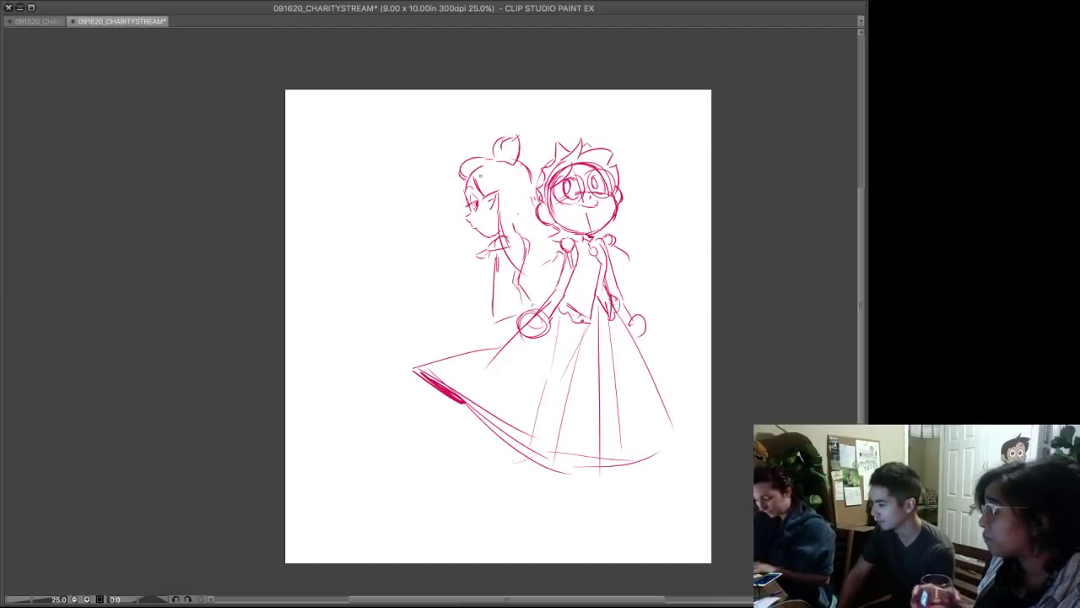
left_click_drag(509, 254, 538, 286)
left_click_drag(556, 250, 544, 278)
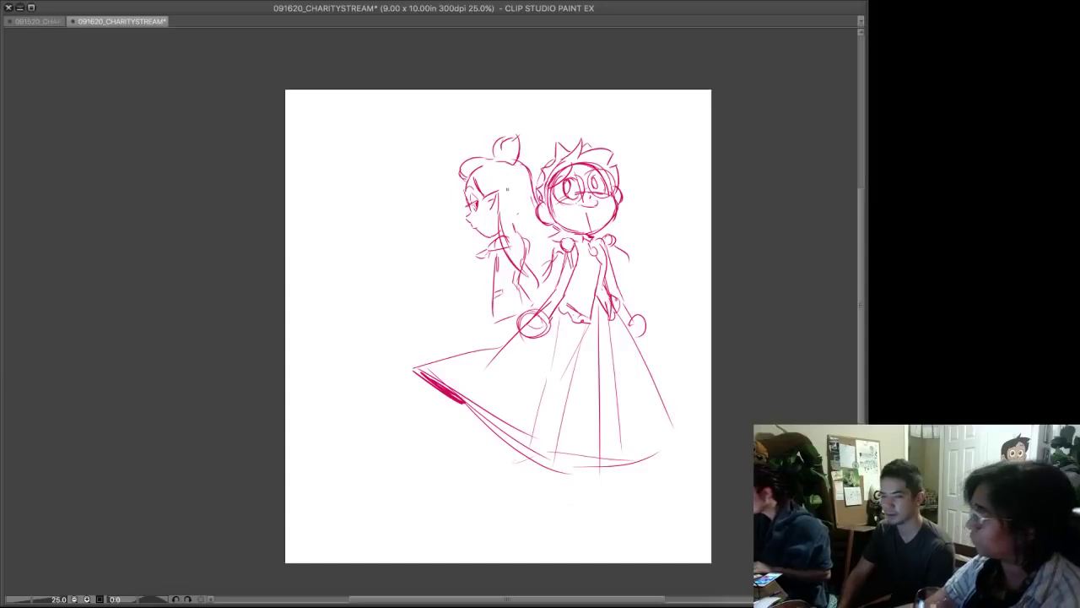
- Sketch the second figure's outstretched arm and cuffed hand resting on a sword, plus a leg and foot below the train
left_click_drag(493, 251, 446, 283)
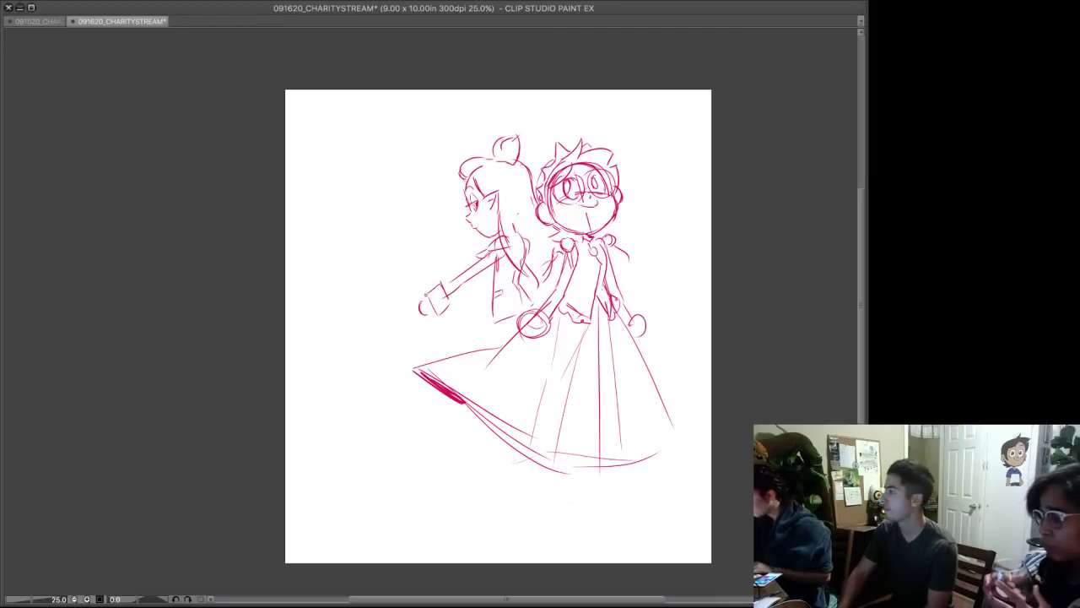
left_click_drag(425, 329, 432, 455)
mouse_move(498, 300)
left_mouse_down()
mouse_move(489, 448)
mouse_move(463, 460)
left_mouse_up()
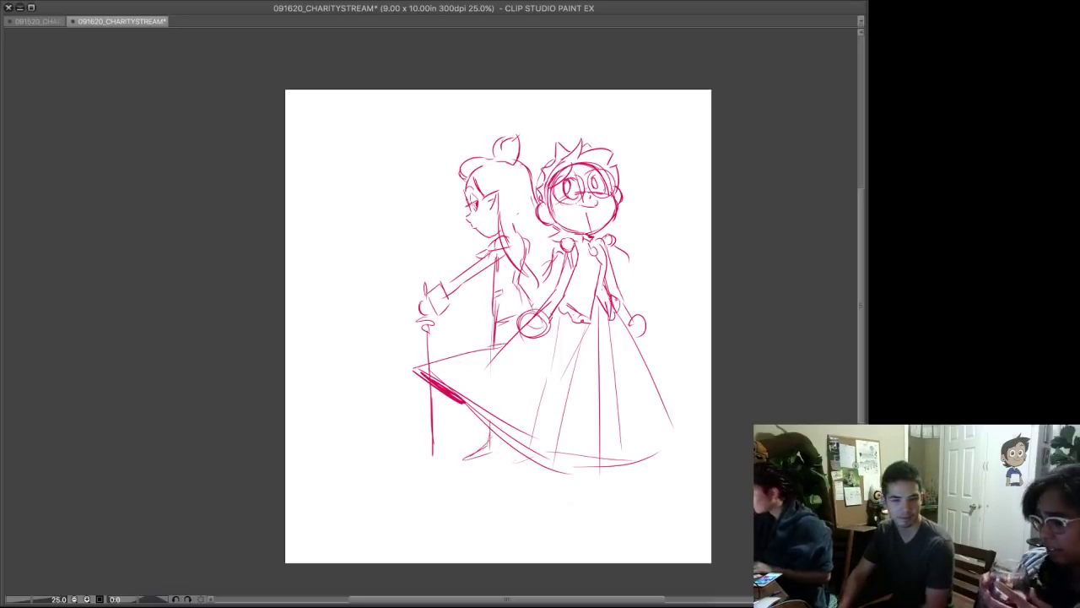
- Draw a lower, curved hem across the gown and extend the skirt's front edge down to meet it
left_click_drag(539, 464, 508, 480)
key("ctrl+z")
mouse_move(425, 382)
left_mouse_down()
mouse_move(518, 464)
mouse_move(569, 485)
left_mouse_up()
left_click_drag(567, 478, 680, 458)
key("e")
key("p")
left_click_drag(664, 410, 676, 460)
- Erase the old train tip and redraw a shorter train with a dark underside, reinforcing the hem and skirt sides
key("e")
mouse_move(459, 359)
left_mouse_down()
mouse_move(433, 386)
mouse_move(487, 428)
left_mouse_up()
key("p")
left_click_drag(514, 339, 477, 379)
mouse_move(485, 379)
left_mouse_down()
mouse_move(450, 388)
mouse_move(508, 454)
left_mouse_up()
mouse_move(441, 390)
left_mouse_down()
mouse_move(522, 463)
mouse_move(580, 476)
mouse_move(662, 465)
left_mouse_up()
left_click_drag(617, 310, 673, 449)
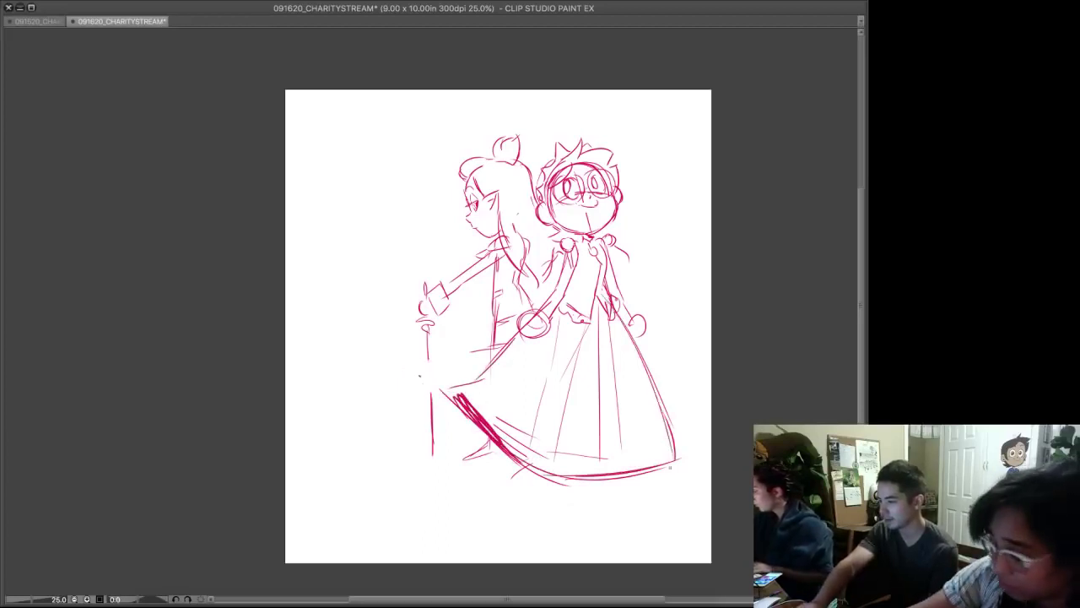
- Give the gowned figure dark pupils and an open smile, and refine the second figure's forearm and fist on the hilt
mouse_move(579, 207)
left_mouse_down()
mouse_move(586, 219)
mouse_move(597, 211)
mouse_move(569, 193)
mouse_move(596, 190)
mouse_move(568, 191)
left_mouse_up()
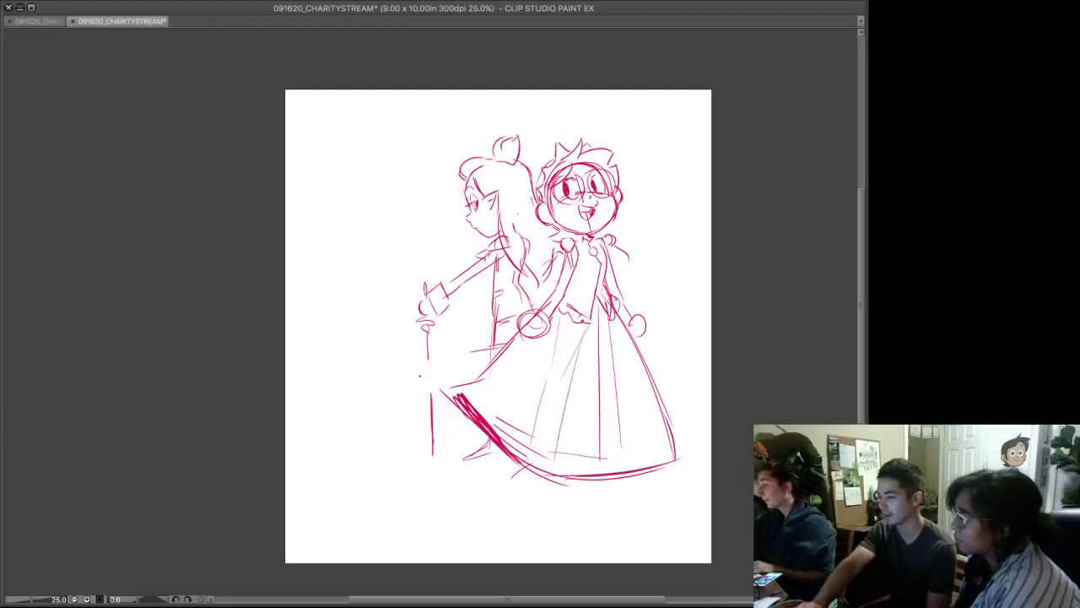
mouse_move(498, 268)
left_mouse_down()
mouse_move(447, 314)
mouse_move(415, 313)
mouse_move(425, 314)
left_mouse_up()
mouse_move(425, 312)
left_mouse_down()
mouse_move(413, 321)
mouse_move(437, 314)
left_mouse_up()
left_click_drag(442, 285, 452, 299)
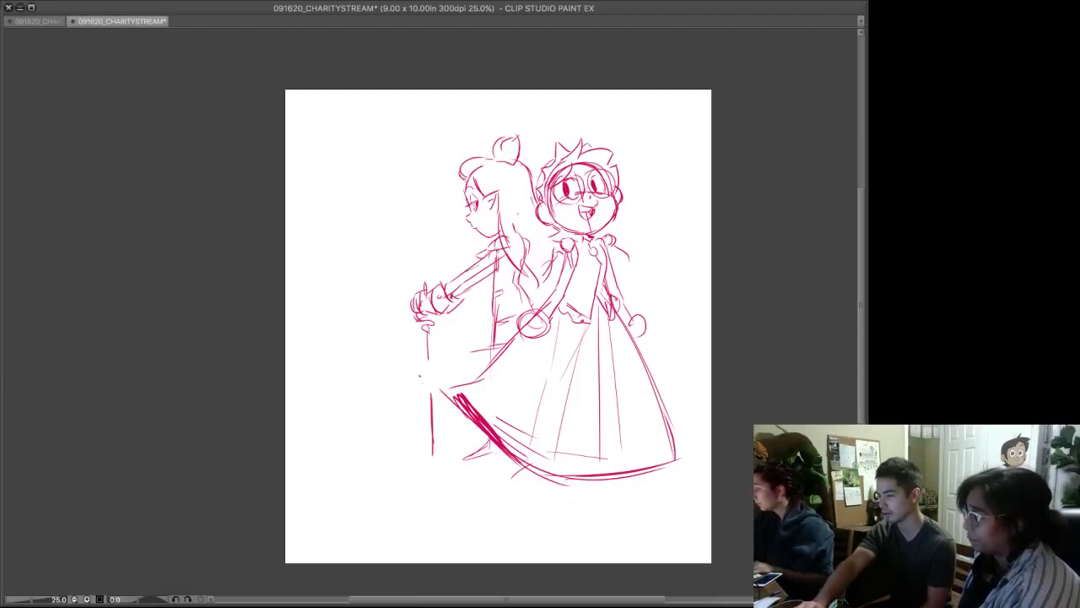
- Redraw the second figure's sleeve and long hair with pointed ends, and refine the back, waistband and foot
mouse_move(495, 268)
left_mouse_down()
mouse_move(547, 249)
mouse_move(547, 272)
mouse_move(539, 233)
mouse_move(541, 282)
left_mouse_up()
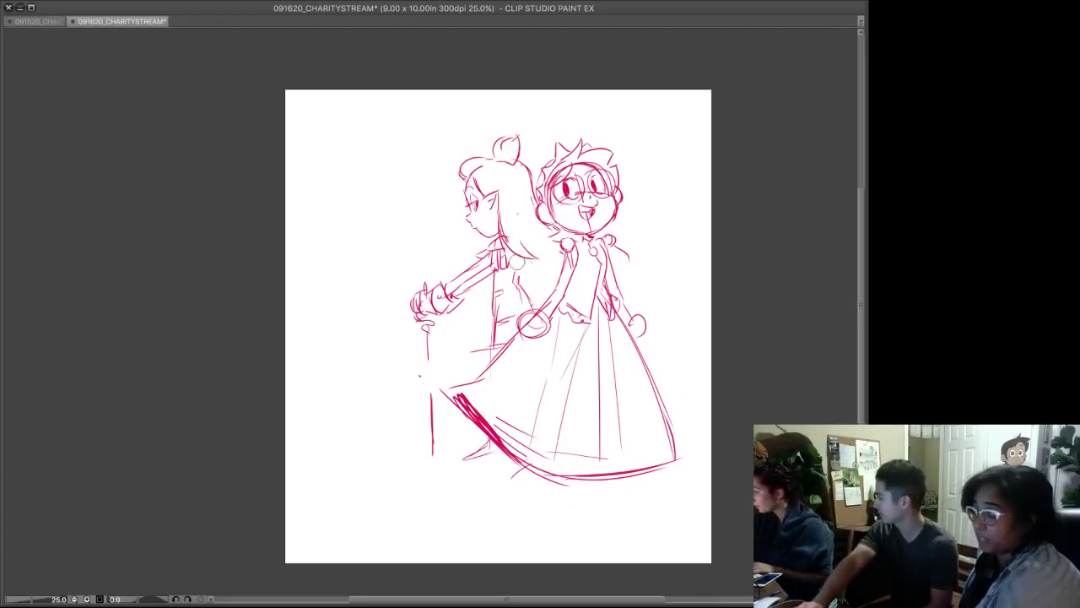
left_click_drag(544, 225, 534, 285)
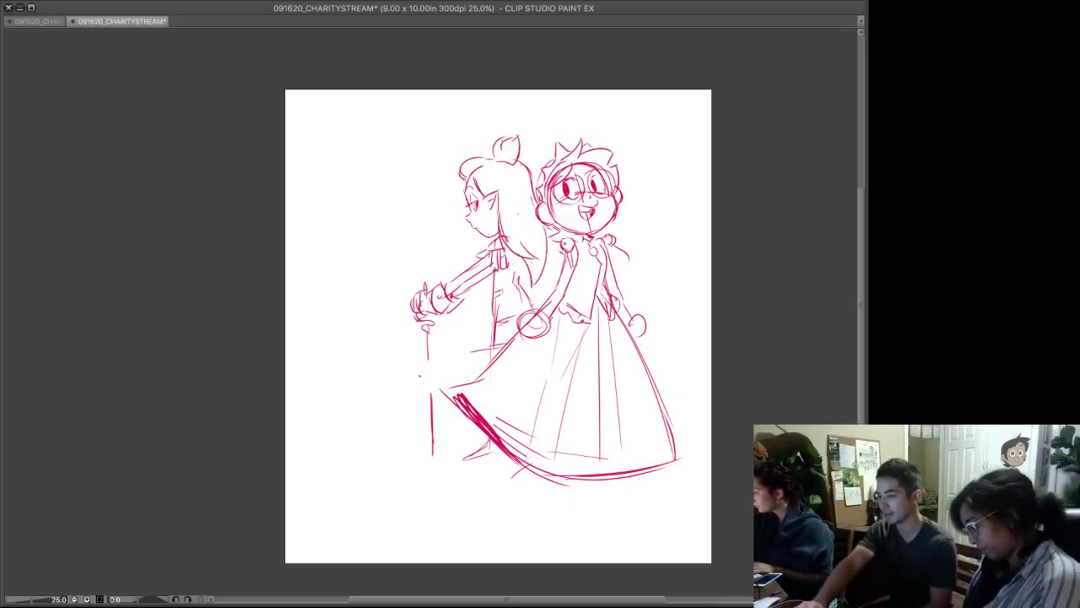
mouse_move(551, 234)
left_mouse_down()
mouse_move(561, 232)
mouse_move(547, 256)
mouse_move(510, 243)
mouse_move(503, 219)
mouse_move(496, 249)
mouse_move(511, 280)
mouse_move(552, 269)
mouse_move(517, 291)
mouse_move(528, 271)
mouse_move(518, 287)
left_mouse_up()
key("ctrl+z")
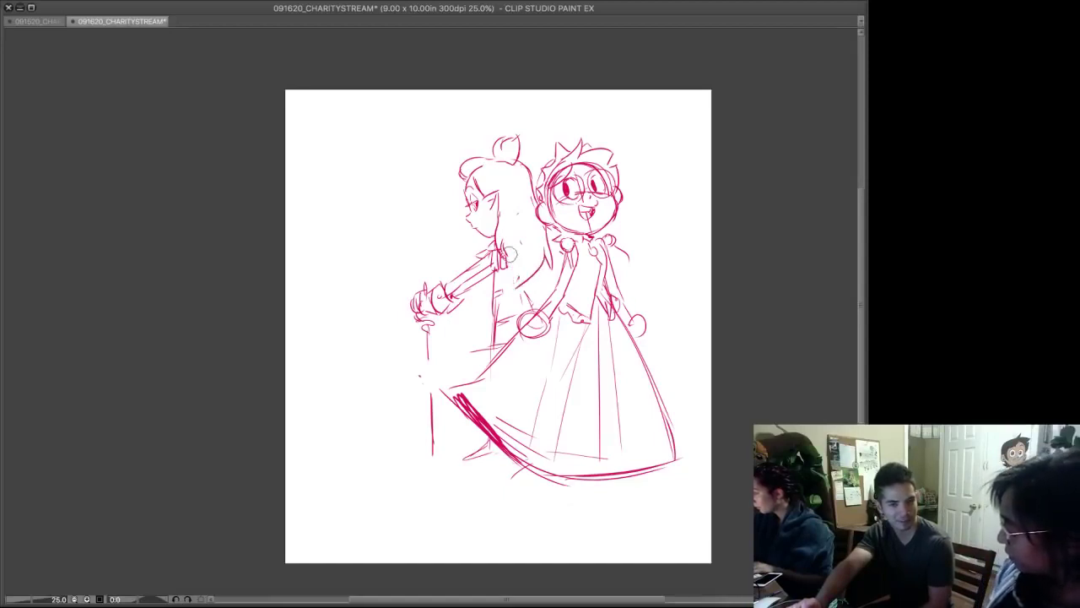
key("e")
mouse_move(531, 298)
left_mouse_down()
mouse_move(507, 320)
mouse_move(496, 307)
mouse_move(538, 299)
left_mouse_up()
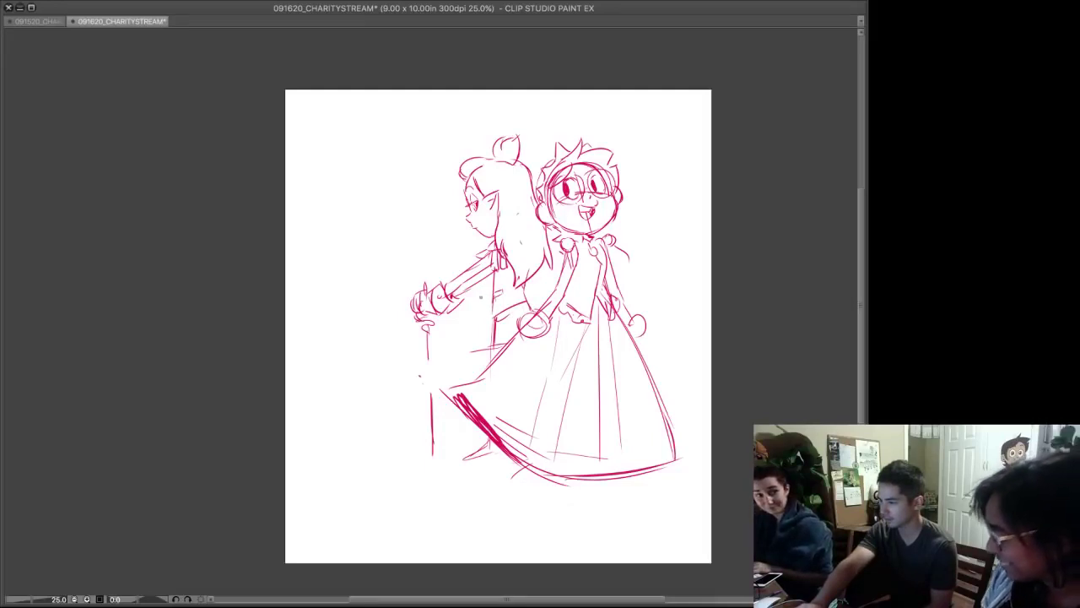
mouse_move(500, 292)
left_mouse_down()
mouse_move(494, 317)
mouse_move(533, 304)
left_mouse_up()
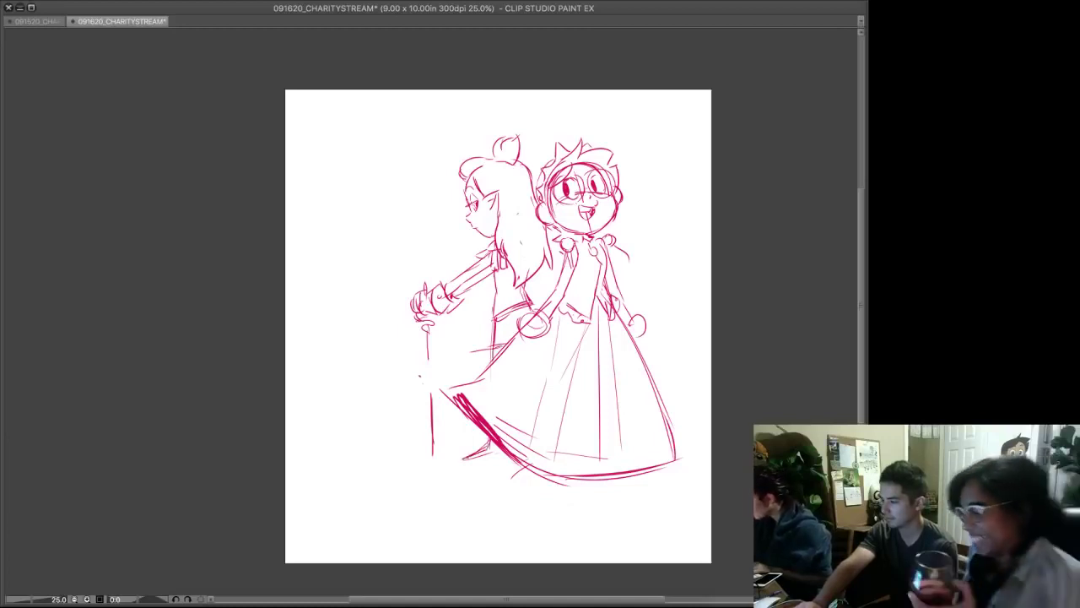
left_click_drag(457, 463, 491, 458)
- Move the whole two-figure sketch down and to the left so it sits centred on the canvas
key("super+t")
mouse_move(583, 338)
left_mouse_down()
mouse_move(529, 362)
mouse_move(539, 363)
left_mouse_up()
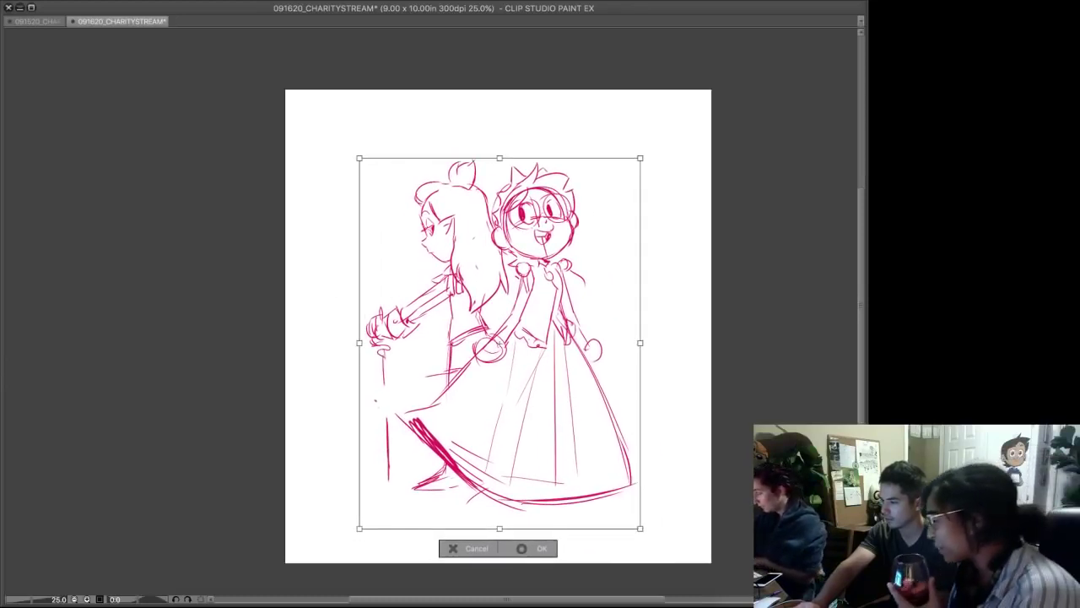
key("Return")
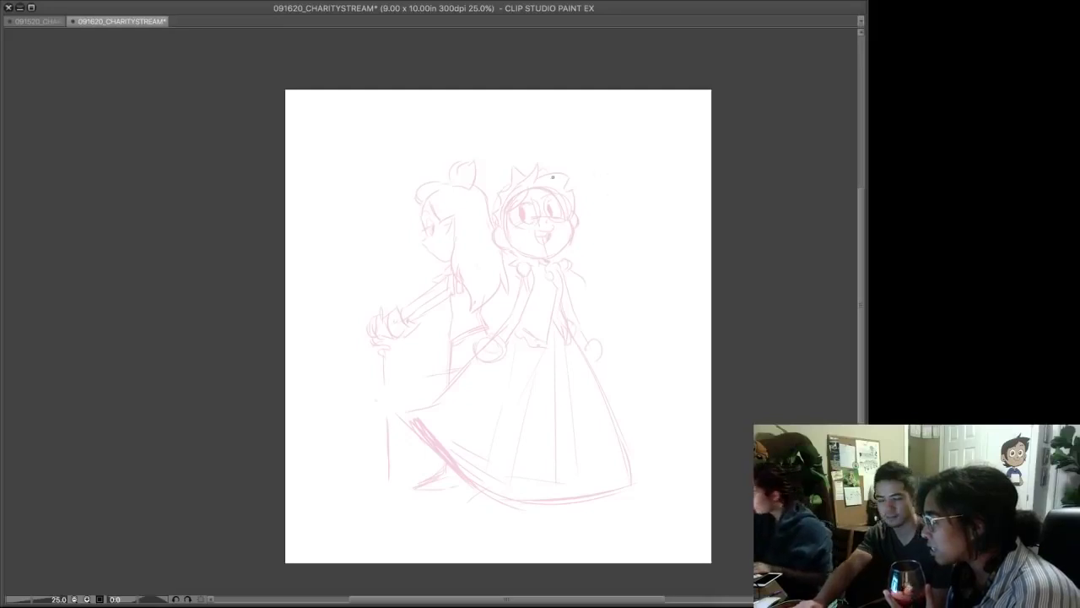
- Ink the gowned figure's nose and the curved lock of hair across the forehead in black over the faded sketch
scroll(557, 198, "down", 3)
scroll(569, 205, "up", 5)
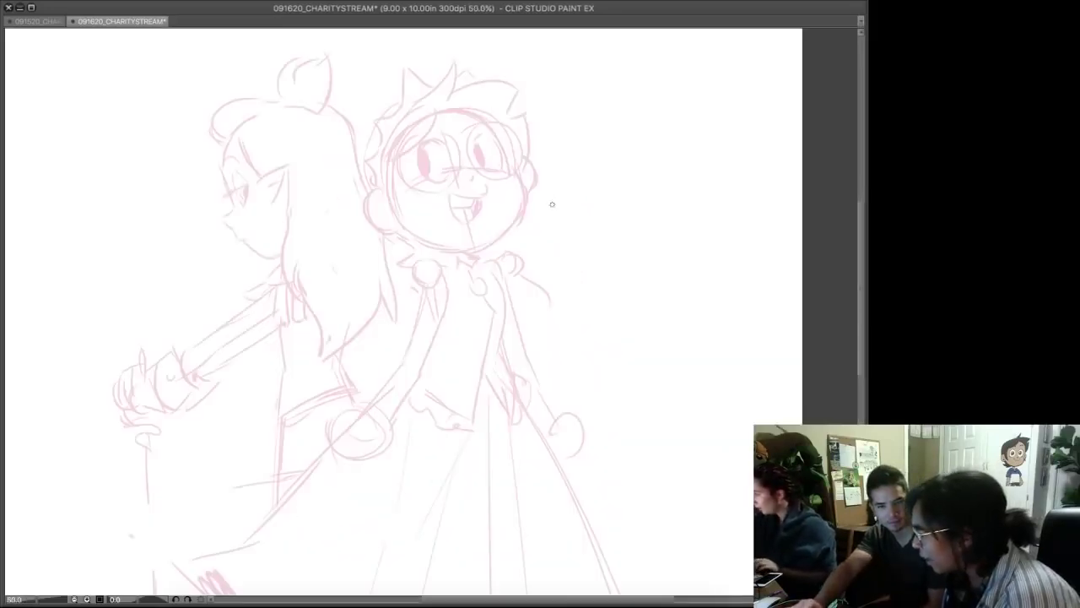
left_click_drag(500, 144, 568, 230)
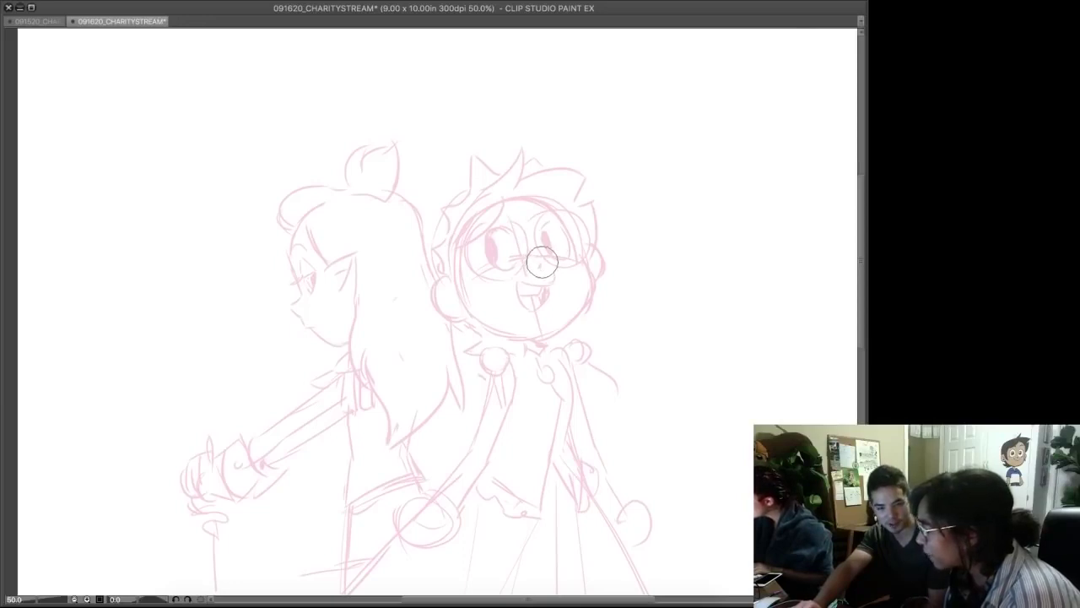
left_click_drag(506, 196, 453, 238)
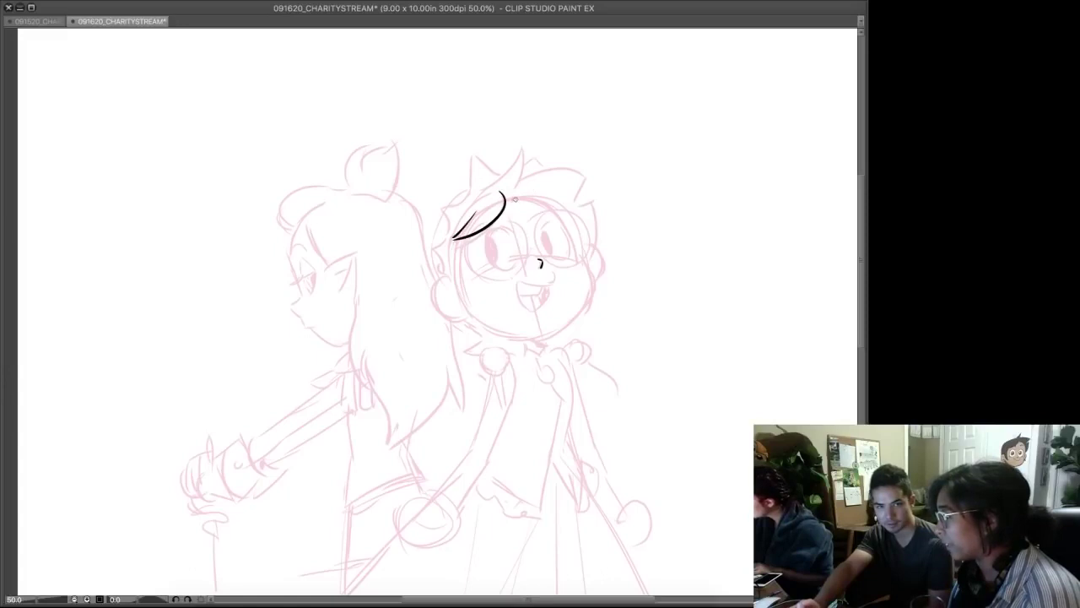
key("ctrl+z")
key("ctrl+z")
mouse_move(507, 191)
left_mouse_down()
mouse_move(452, 238)
mouse_move(477, 216)
mouse_move(490, 281)
left_mouse_up()
key("ctrl+z")
- Ink the gowned figure's glasses in black as two round lenses joined by a short bridge
mouse_move(485, 217)
left_mouse_down()
mouse_move(481, 268)
mouse_move(514, 279)
mouse_move(476, 268)
mouse_move(511, 277)
mouse_move(533, 260)
left_mouse_up()
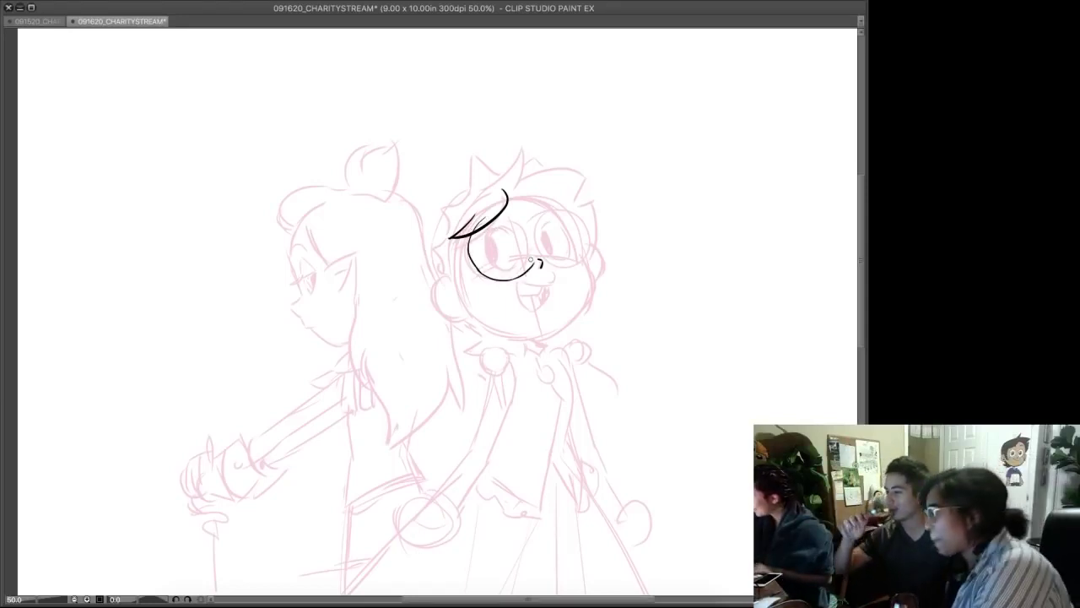
mouse_move(494, 214)
left_mouse_down()
mouse_move(523, 221)
mouse_move(534, 265)
left_mouse_up()
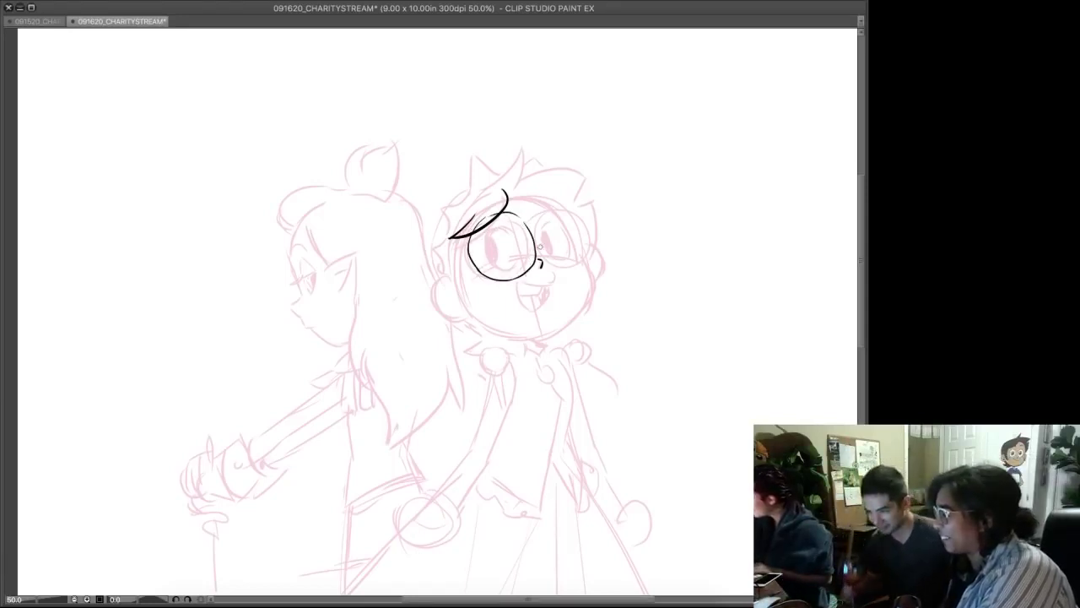
left_click_drag(538, 228, 539, 257)
left_click_drag(545, 252, 588, 264)
mouse_move(538, 228)
left_mouse_down()
mouse_move(564, 205)
mouse_move(587, 223)
mouse_move(590, 262)
left_mouse_up()
left_click_drag(571, 226, 586, 265)
- Ink the gowned figure's eyes inside the lenses and fill both pupils solid black
mouse_move(498, 229)
left_mouse_down()
mouse_move(511, 265)
mouse_move(493, 259)
left_mouse_up()
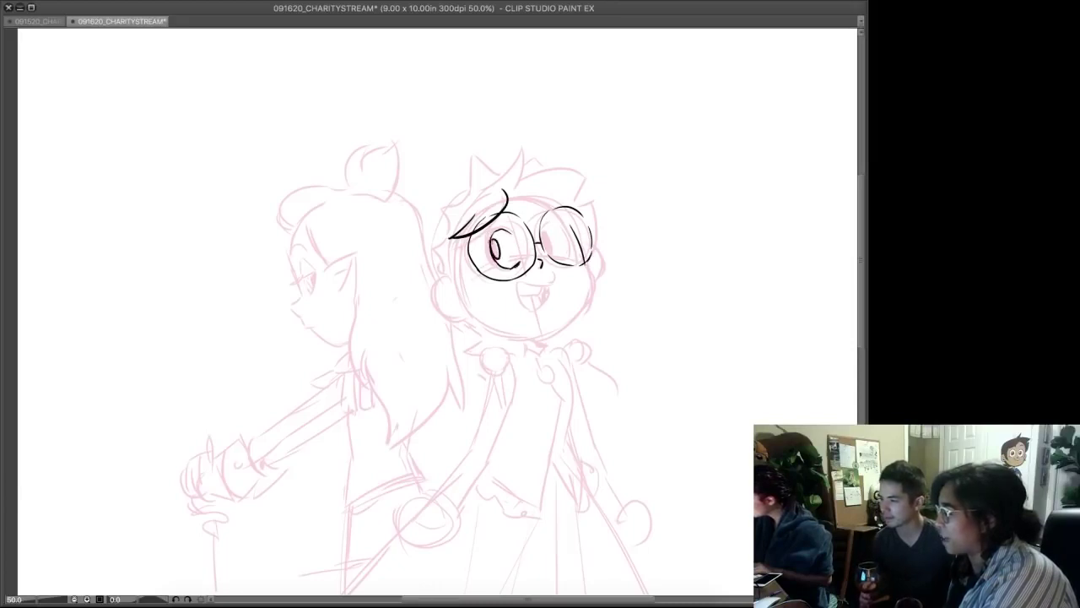
left_click_drag(553, 221, 569, 257)
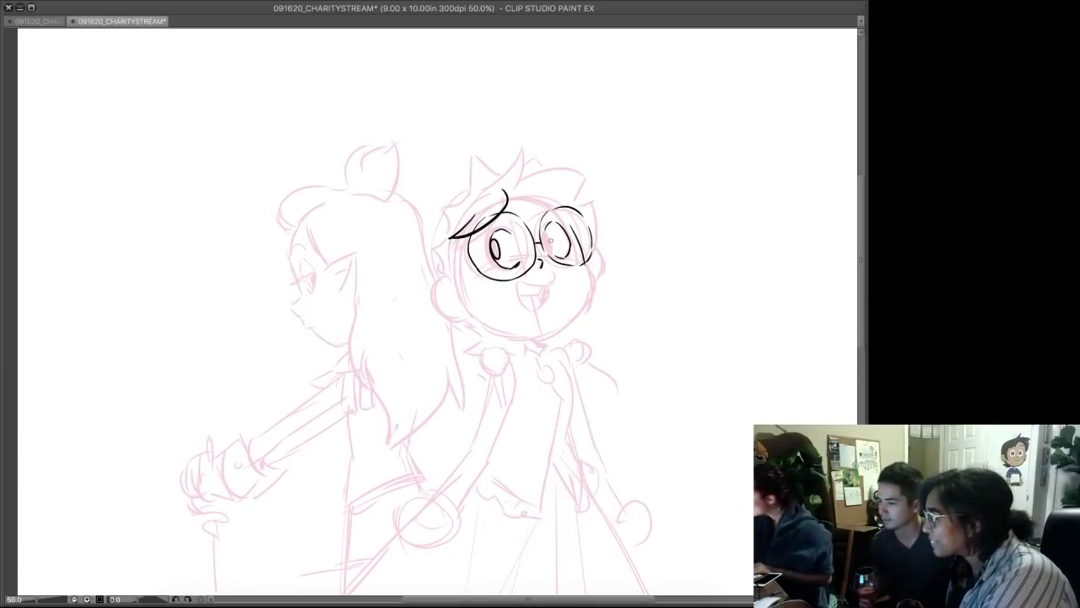
left_click_drag(545, 233, 553, 251)
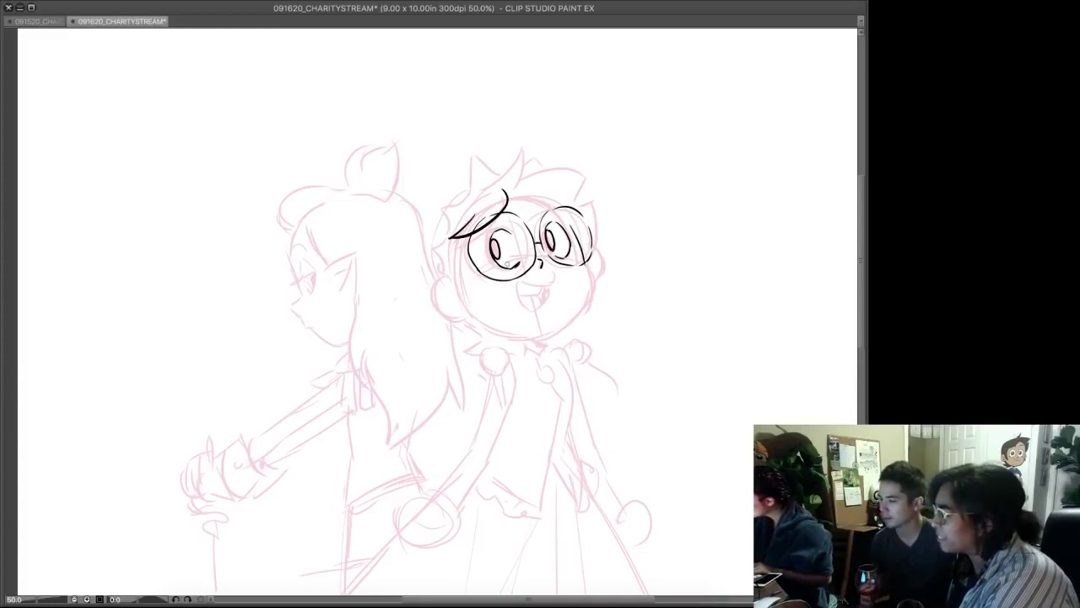
mouse_move(503, 246)
left_mouse_down()
mouse_move(495, 253)
mouse_move(498, 243)
mouse_move(549, 246)
mouse_move(548, 233)
left_mouse_up()
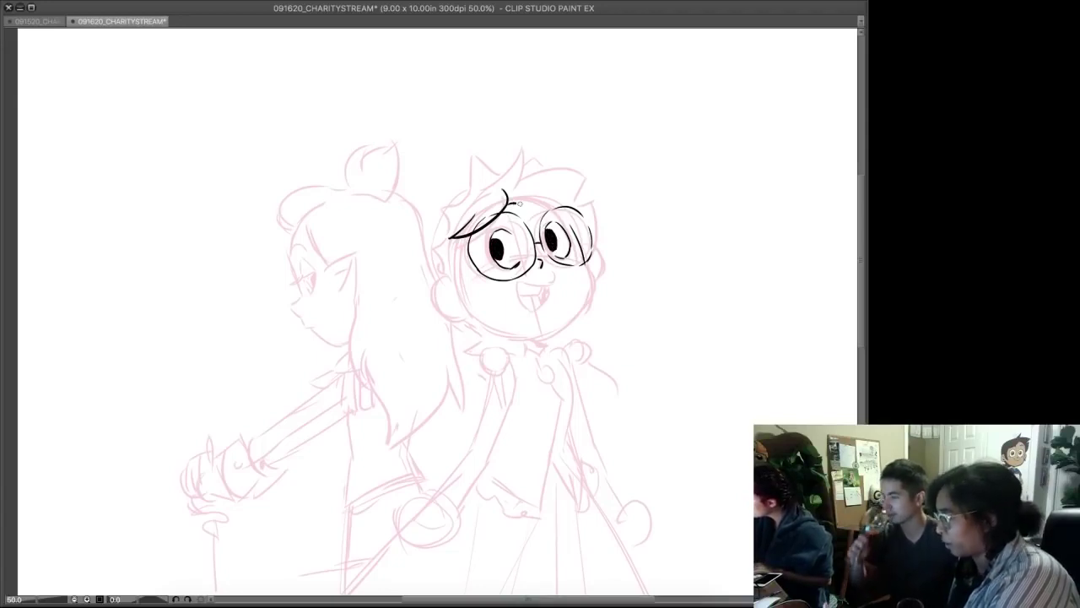
- Ink the gowned figure's open smile with upper teeth and a black mouth interior
mouse_move(556, 271)
left_mouse_down()
mouse_move(552, 283)
mouse_move(520, 281)
mouse_move(533, 312)
mouse_move(550, 304)
left_mouse_up()
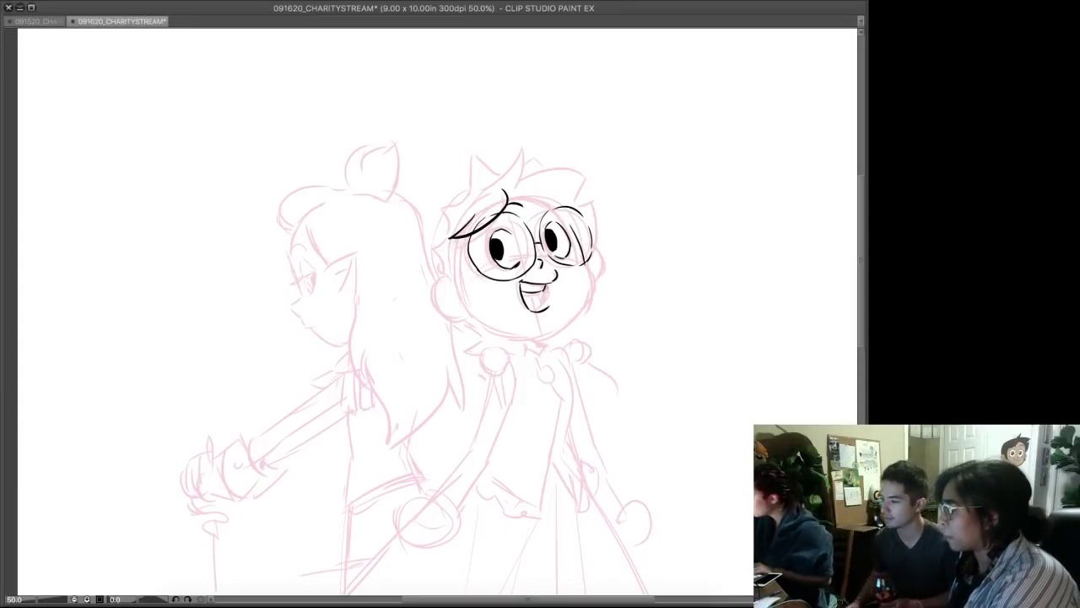
mouse_move(524, 292)
left_mouse_down()
mouse_move(551, 280)
mouse_move(550, 307)
left_mouse_up()
key("ctrl+z")
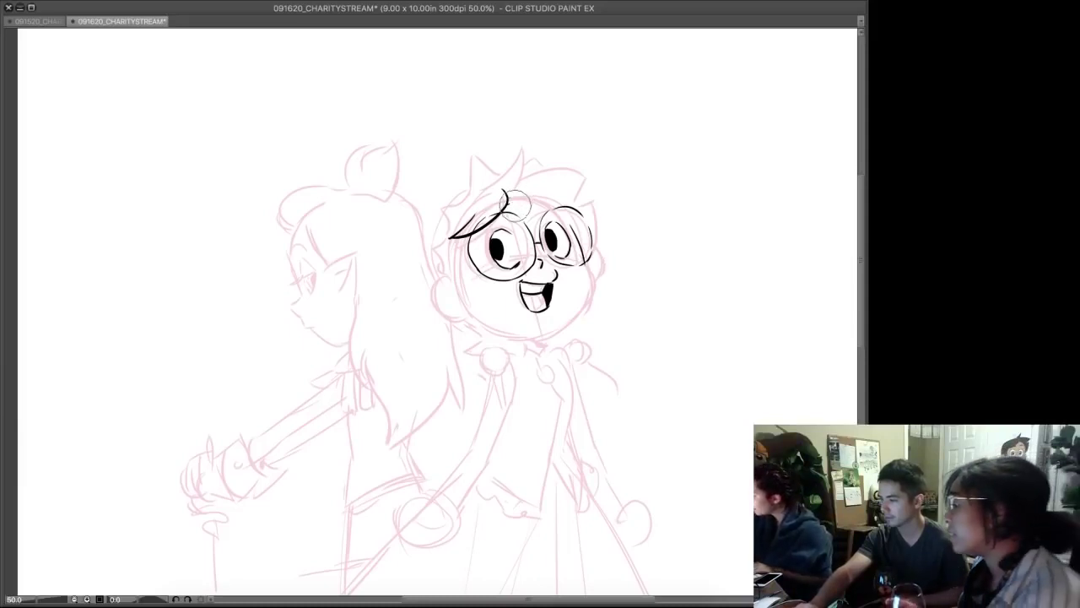
- Ink the gowned figure's hairline across the forehead, the side locks, and the ears with a round black earring
left_click_drag(511, 199, 558, 210)
key("ctrl+z")
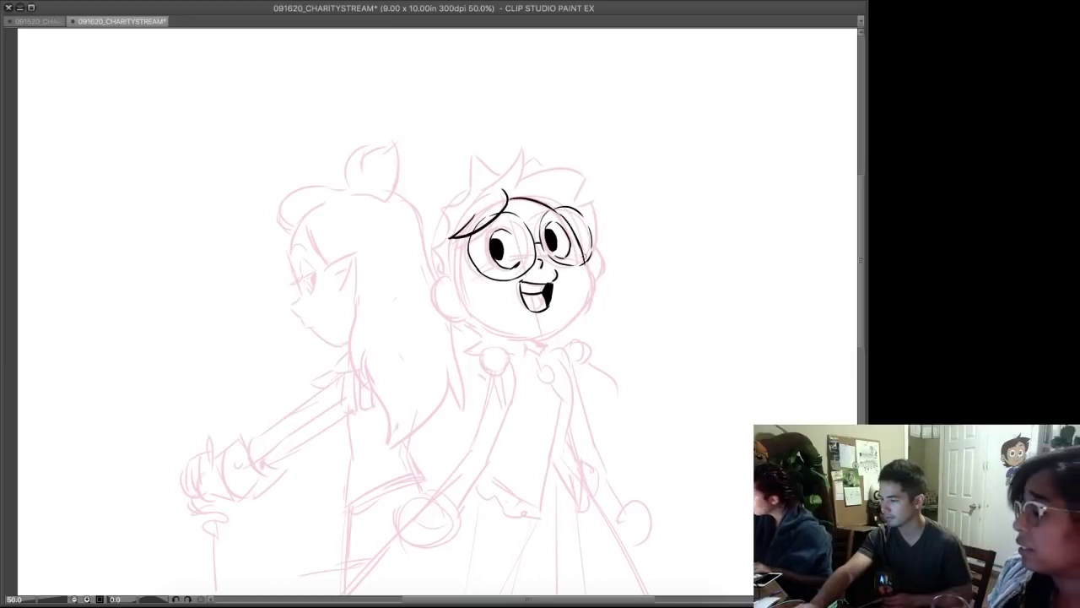
left_click_drag(588, 263, 593, 289)
mouse_move(459, 279)
left_mouse_down()
mouse_move(447, 316)
mouse_move(470, 318)
mouse_move(436, 299)
left_mouse_up()
mouse_move(469, 237)
left_mouse_down()
mouse_move(468, 275)
mouse_move(486, 292)
left_mouse_up()
mouse_move(589, 258)
left_mouse_down()
mouse_move(606, 269)
mouse_move(594, 276)
left_mouse_up()
left_click_drag(580, 236, 598, 260)
- Ink the rounded jaw and the two short neck lines of the gowned figure, cleaning up the neck area
mouse_move(473, 314)
left_mouse_down()
mouse_move(549, 343)
mouse_move(526, 351)
mouse_move(528, 339)
mouse_move(523, 350)
mouse_move(554, 338)
mouse_move(544, 323)
mouse_move(551, 333)
mouse_move(593, 297)
left_mouse_up()
key("e")
left_click(529, 351)
key("p")
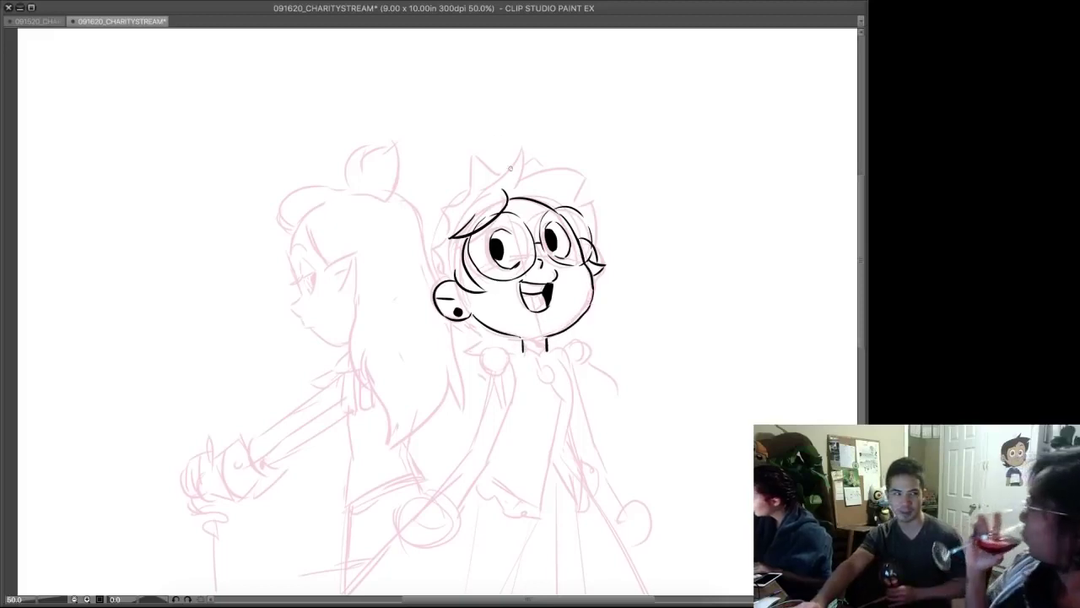
- Ink the gowned figure's spiky hair outline around the top and back of the head down behind the ear
mouse_move(482, 193)
left_mouse_down()
mouse_move(522, 165)
mouse_move(585, 176)
mouse_move(594, 228)
left_mouse_up()
mouse_move(488, 168)
left_mouse_down()
mouse_move(468, 199)
mouse_move(447, 206)
mouse_move(450, 228)
mouse_move(436, 248)
mouse_move(440, 275)
mouse_move(456, 249)
mouse_move(451, 277)
left_mouse_up()
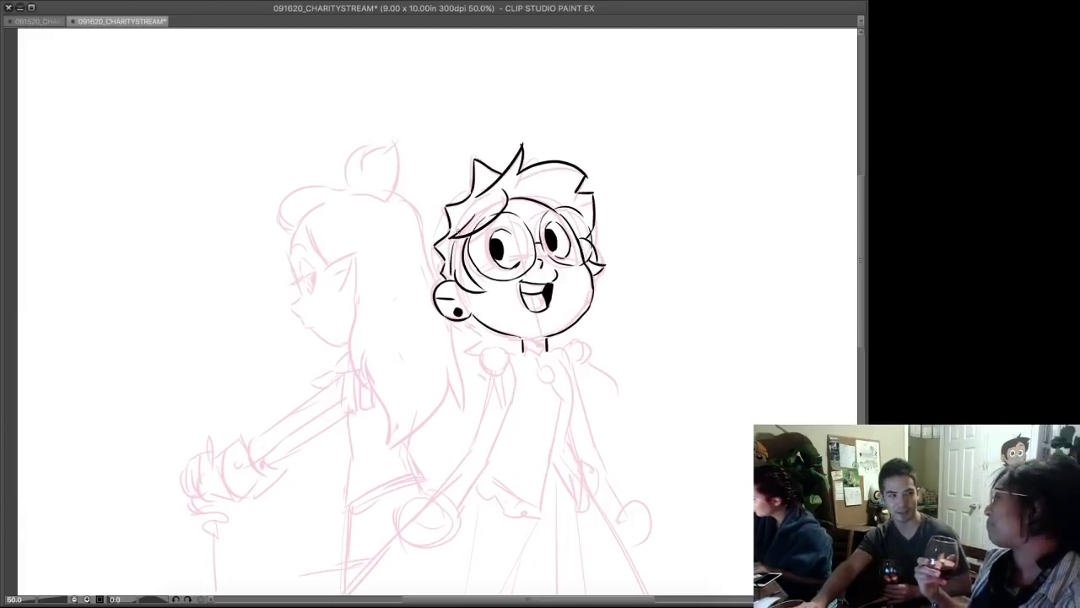
mouse_move(473, 186)
left_mouse_down()
mouse_move(450, 203)
mouse_move(435, 243)
mouse_move(443, 279)
left_mouse_up()
key("ctrl+z")
left_click_drag(466, 320, 479, 330)
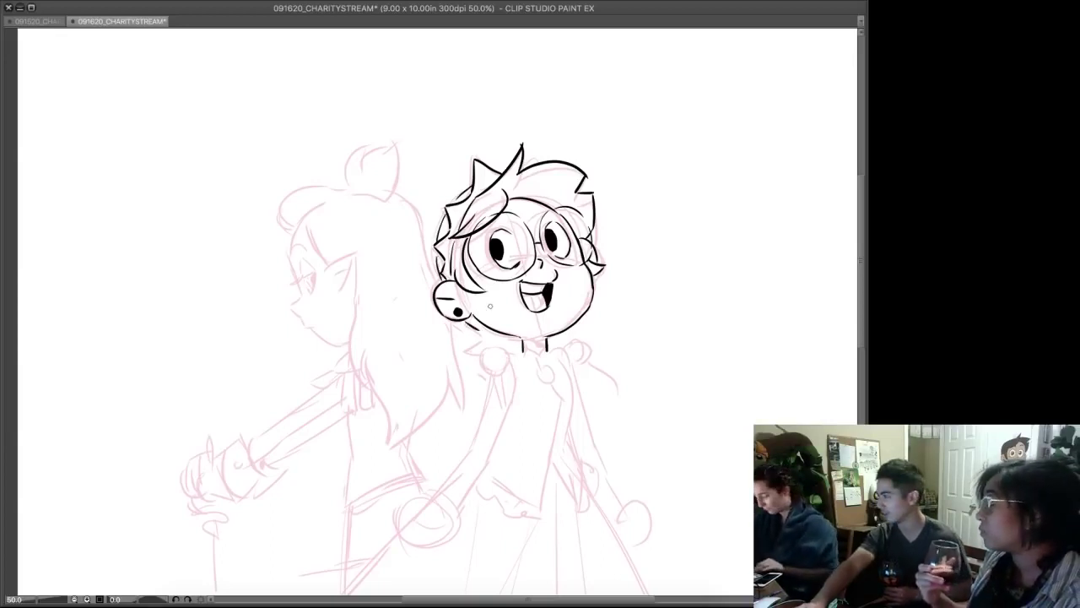
- Ink the pointed hair at the gowned figure's nape and the near shoulder's round ornament with its hanging tuft
mouse_move(471, 318)
left_mouse_down()
mouse_move(490, 367)
mouse_move(503, 354)
mouse_move(496, 377)
mouse_move(484, 374)
mouse_move(486, 354)
mouse_move(486, 380)
mouse_move(486, 367)
mouse_move(496, 370)
mouse_move(483, 375)
mouse_move(496, 425)
left_mouse_up()
key("ctrl+z")
key("e")
key("p")
left_click_drag(493, 378, 497, 396)
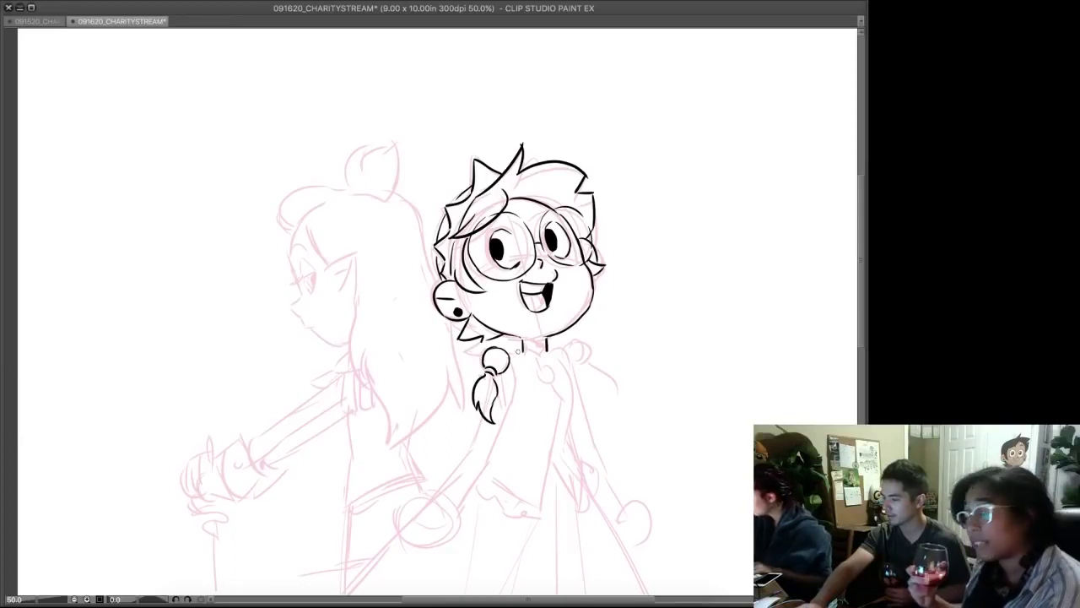
- Ink the gown's notched collar and the round pendant hanging below it
left_click_drag(524, 344, 548, 345)
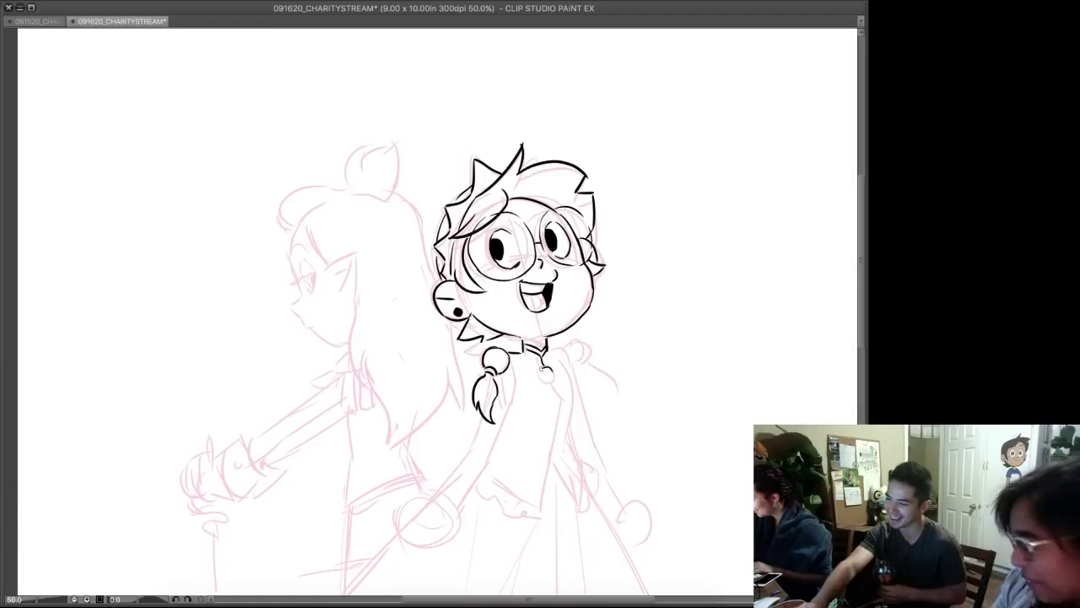
key("super+z")
left_click_drag(543, 367, 548, 387)
key("super+z")
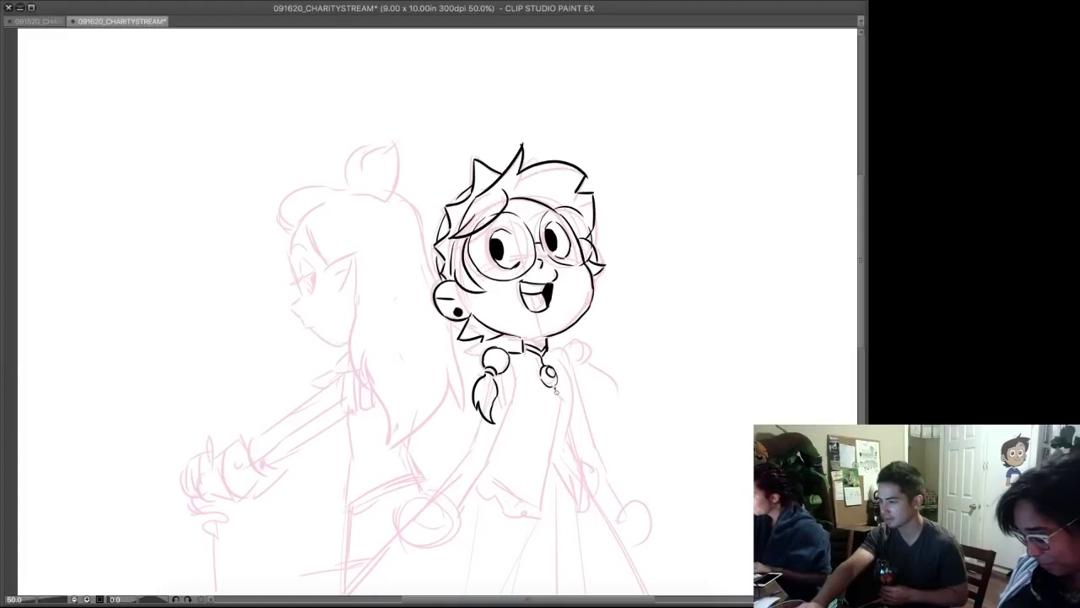
- Ink the gown's bodice with its front opening, waist and pointed lower edges
left_click_drag(577, 399, 553, 460)
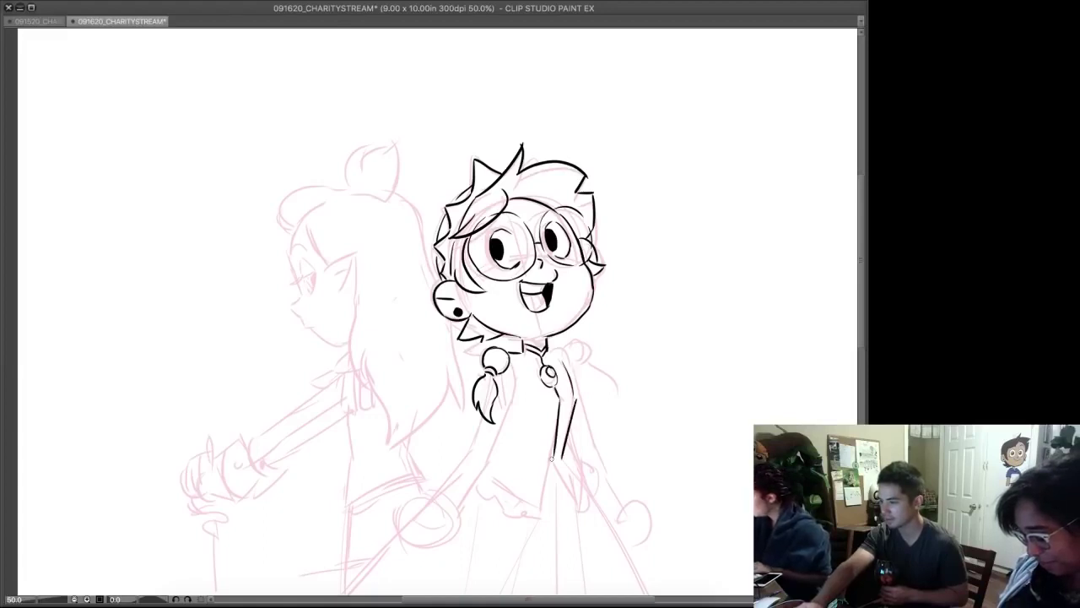
left_click_drag(499, 425, 522, 498)
left_click_drag(553, 459, 525, 505)
left_click_drag(560, 472, 578, 498)
left_click_drag(582, 475, 579, 498)
left_click_drag(553, 441, 581, 469)
key("ctrl+z")
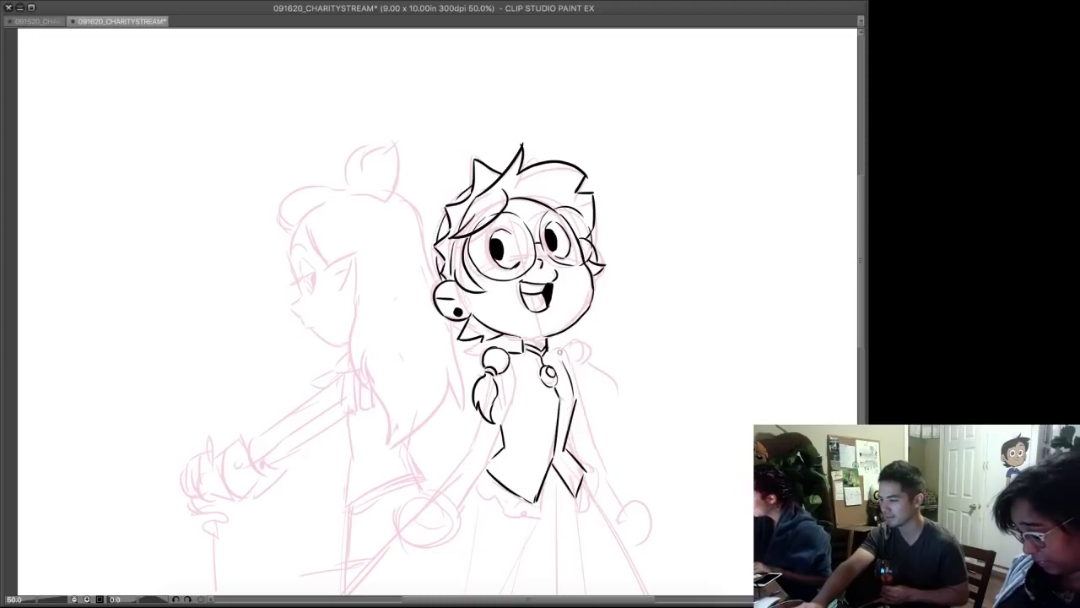
- Ink the far shoulder's round ornament with its flowing tuft, and outline both of the gowned figure's arms
mouse_move(561, 349)
left_mouse_down()
mouse_move(587, 349)
mouse_move(569, 361)
mouse_move(563, 350)
mouse_move(594, 361)
mouse_move(580, 367)
mouse_move(587, 357)
mouse_move(615, 366)
mouse_move(613, 397)
left_mouse_up()
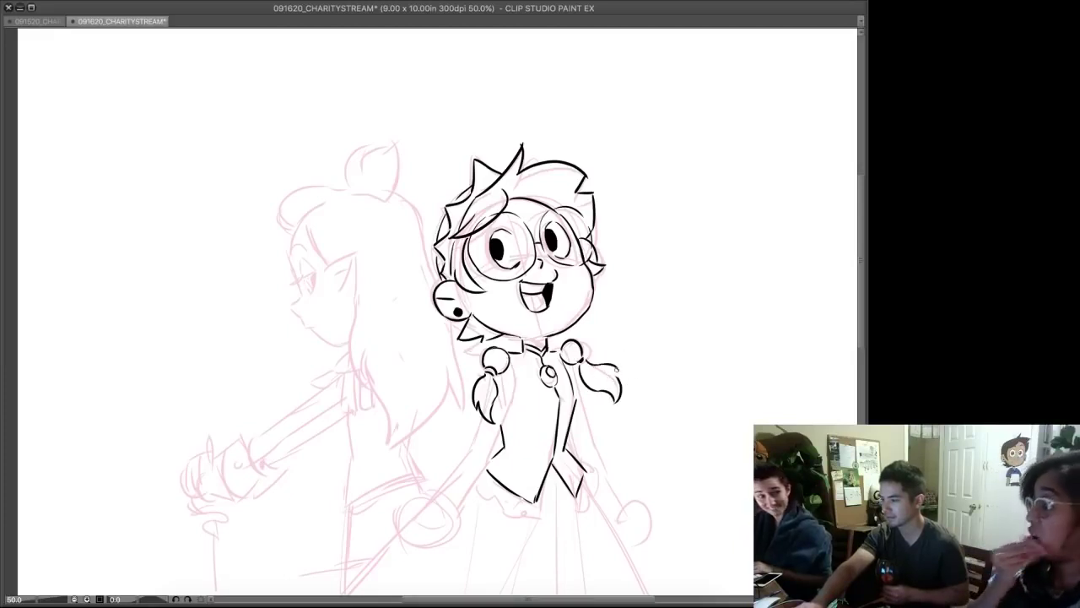
left_click_drag(618, 368, 611, 376)
left_click_drag(511, 366, 500, 437)
mouse_move(515, 390)
left_mouse_down()
mouse_move(496, 442)
mouse_move(477, 440)
mouse_move(446, 492)
left_mouse_up()
left_click_drag(496, 446, 460, 502)
left_click_drag(578, 365, 583, 438)
mouse_move(576, 385)
left_mouse_down()
mouse_move(572, 415)
mouse_move(616, 497)
left_mouse_up()
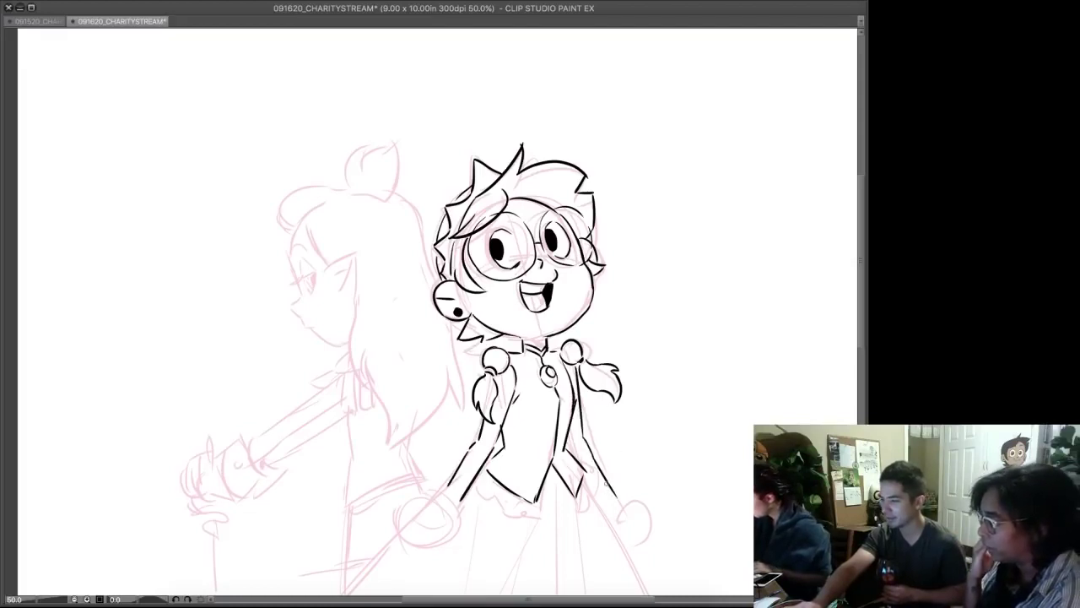
- Ink the ruffled trim along the bodice's lower edges and the near fist gripping the skirt
mouse_move(474, 478)
left_mouse_down()
mouse_move(511, 511)
mouse_move(535, 517)
mouse_move(542, 498)
left_mouse_up()
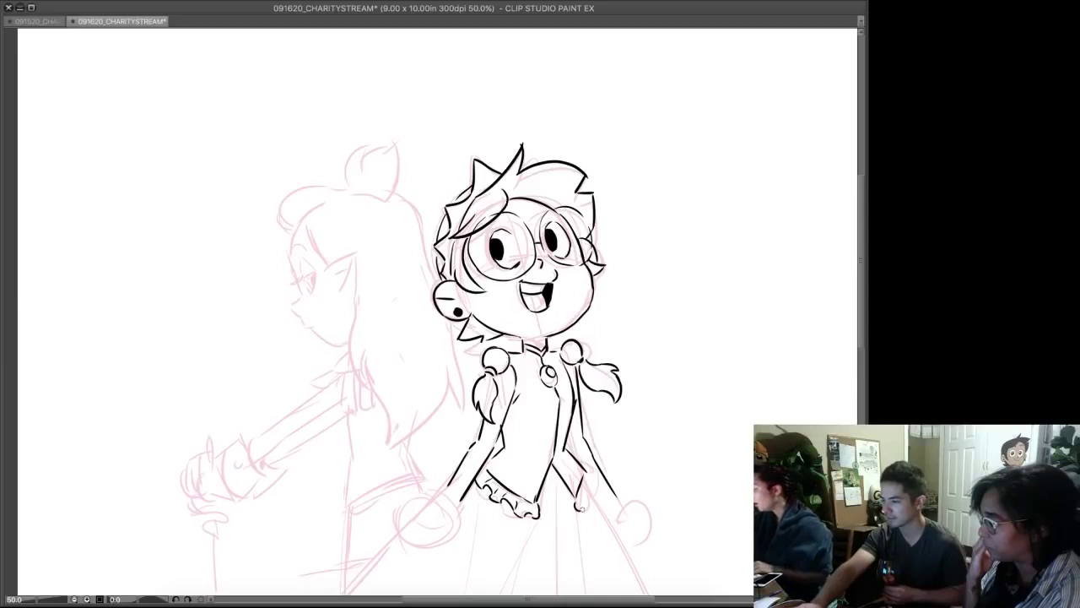
left_click_drag(592, 501, 582, 482)
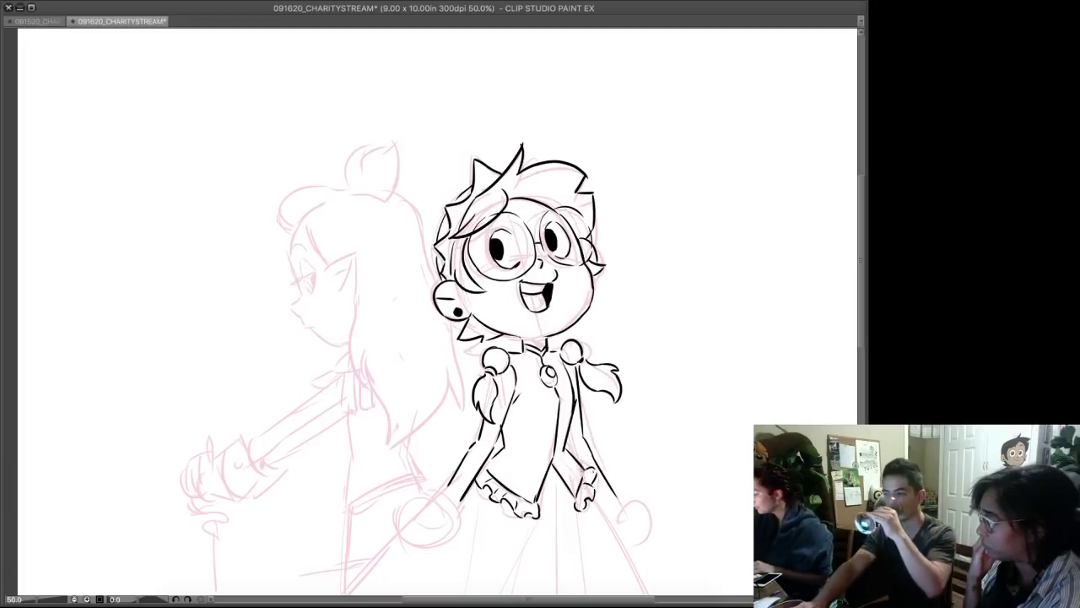
scroll(589, 433, "down", 2)
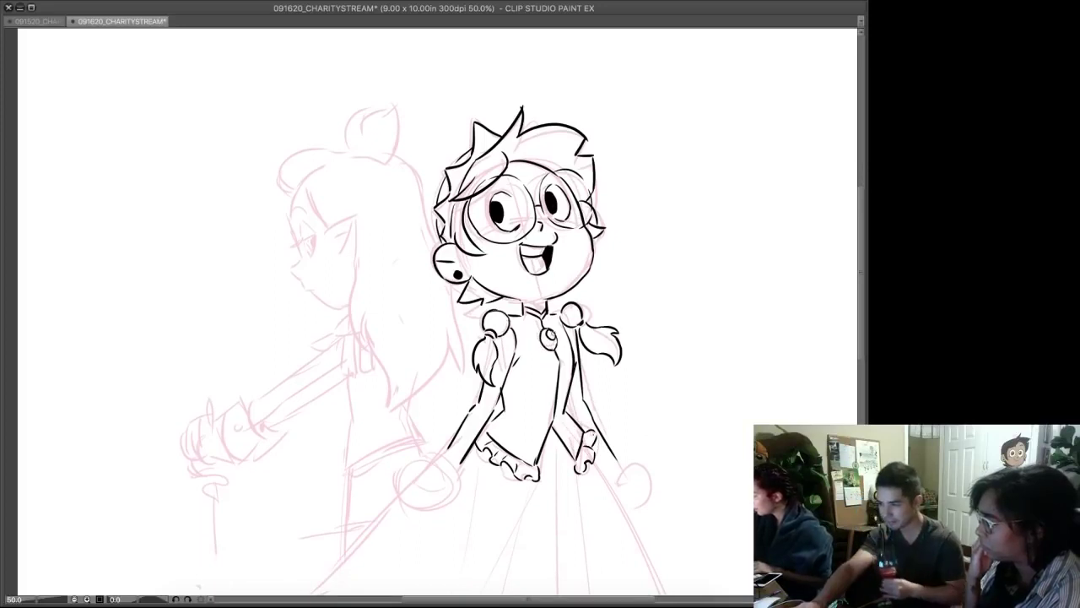
mouse_move(454, 421)
left_mouse_down()
mouse_move(474, 376)
mouse_move(440, 407)
mouse_move(438, 438)
mouse_move(488, 438)
left_mouse_up()
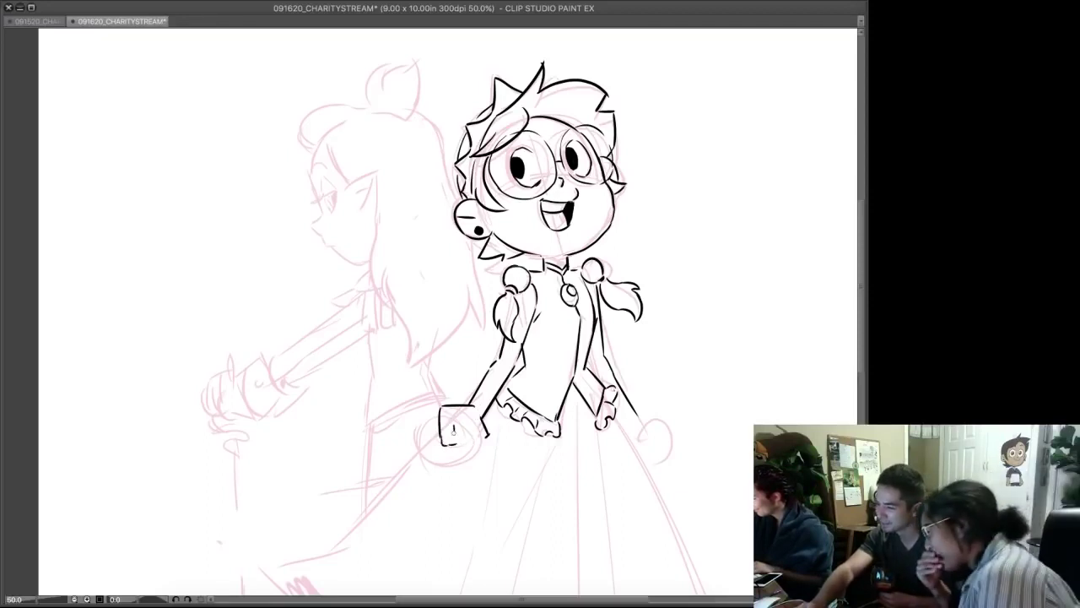
mouse_move(440, 409)
left_mouse_down()
mouse_move(427, 447)
mouse_move(415, 444)
left_mouse_up()
mouse_move(415, 444)
left_mouse_down()
mouse_move(428, 450)
mouse_move(501, 342)
mouse_move(529, 430)
left_mouse_up()
- Ink the lifted side of the skirt with folds fanning from the fist and a curled-up hem
left_click_drag(512, 333, 499, 346)
left_click_drag(506, 343, 397, 502)
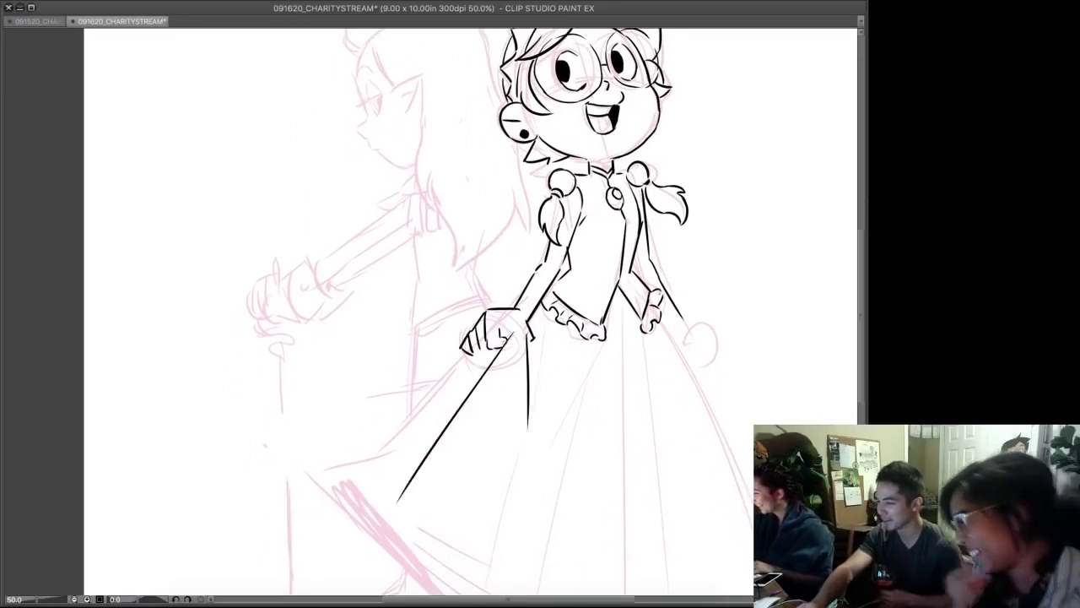
left_click_drag(498, 347, 415, 430)
mouse_move(486, 350)
left_mouse_down()
mouse_move(402, 434)
mouse_move(323, 464)
mouse_move(369, 541)
left_mouse_up()
mouse_move(372, 473)
left_mouse_down()
mouse_move(330, 352)
mouse_move(441, 492)
left_mouse_up()
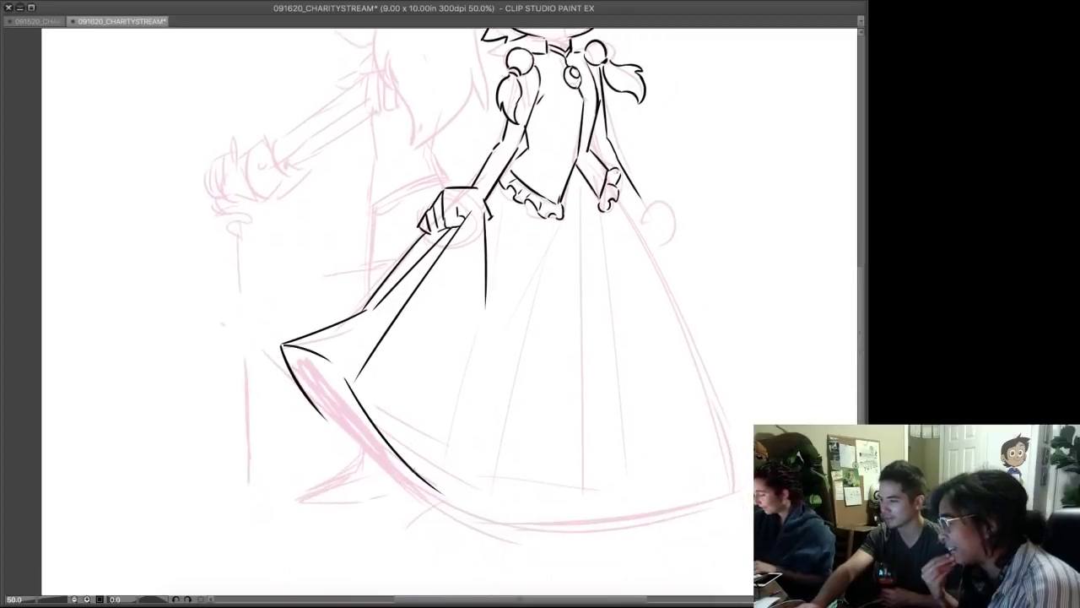
left_click_drag(325, 418, 424, 493)
- Ink the long folds running from the waist down the skirt and start the bottom hem
left_click_drag(581, 184, 585, 502)
left_click_drag(554, 238, 481, 545)
key("e")
left_click(479, 537)
mouse_move(437, 489)
left_mouse_down()
mouse_move(477, 521)
mouse_move(583, 533)
left_mouse_up()
key("p")
left_click_drag(614, 212, 699, 510)
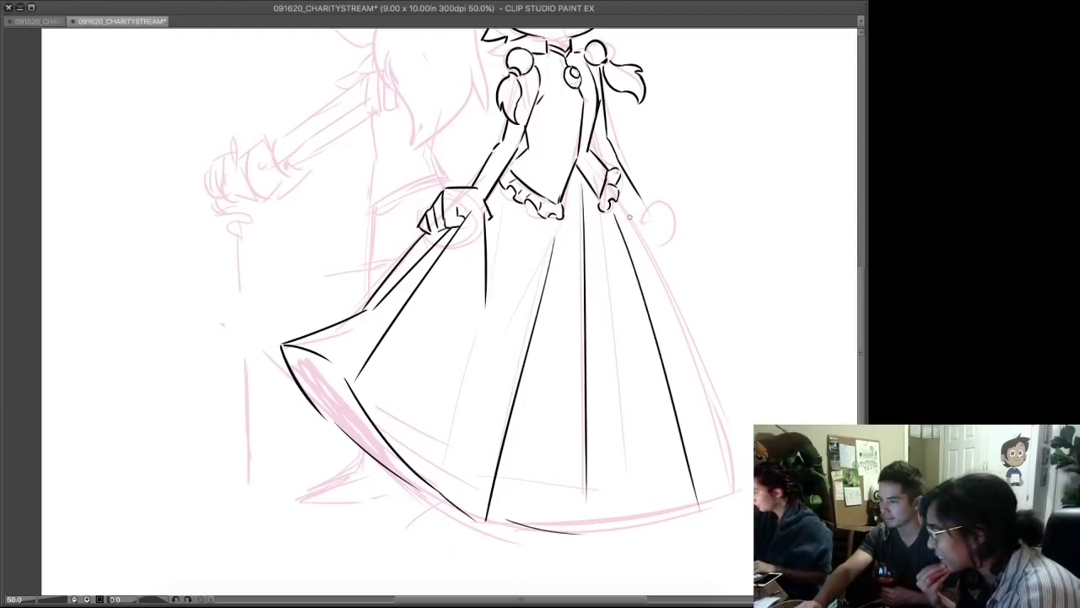
- Ink the far hand holding the skirt, the skirt's outer side, and the curved bottom hem
mouse_move(643, 206)
left_mouse_down()
mouse_move(673, 206)
mouse_move(661, 245)
mouse_move(641, 225)
mouse_move(686, 321)
left_mouse_up()
mouse_move(648, 237)
left_mouse_down()
mouse_move(659, 299)
mouse_move(644, 257)
left_mouse_up()
left_click_drag(682, 300, 732, 420)
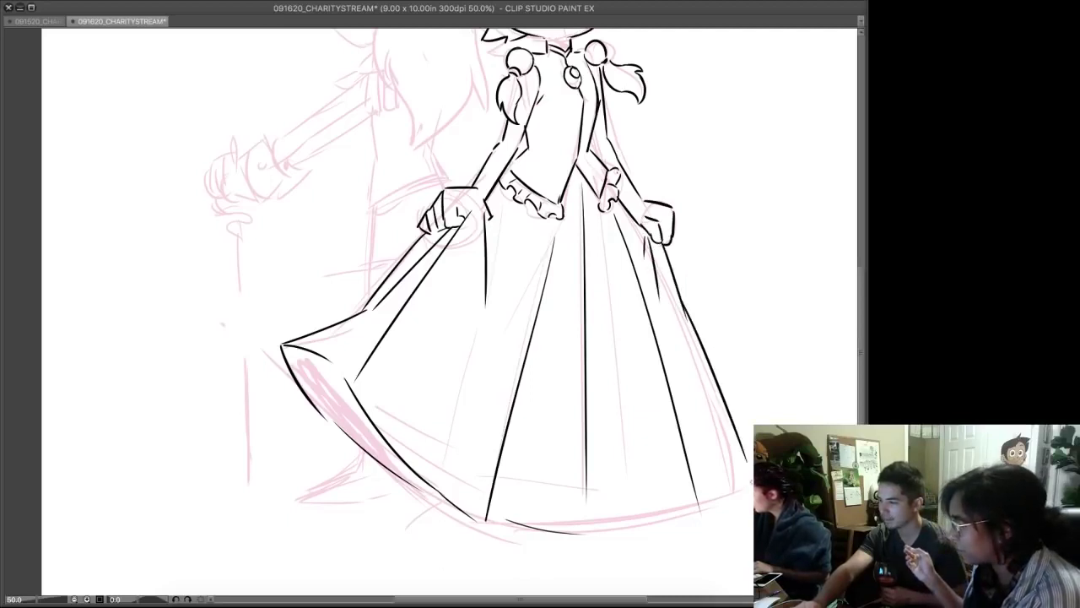
left_click_drag(712, 510, 746, 471)
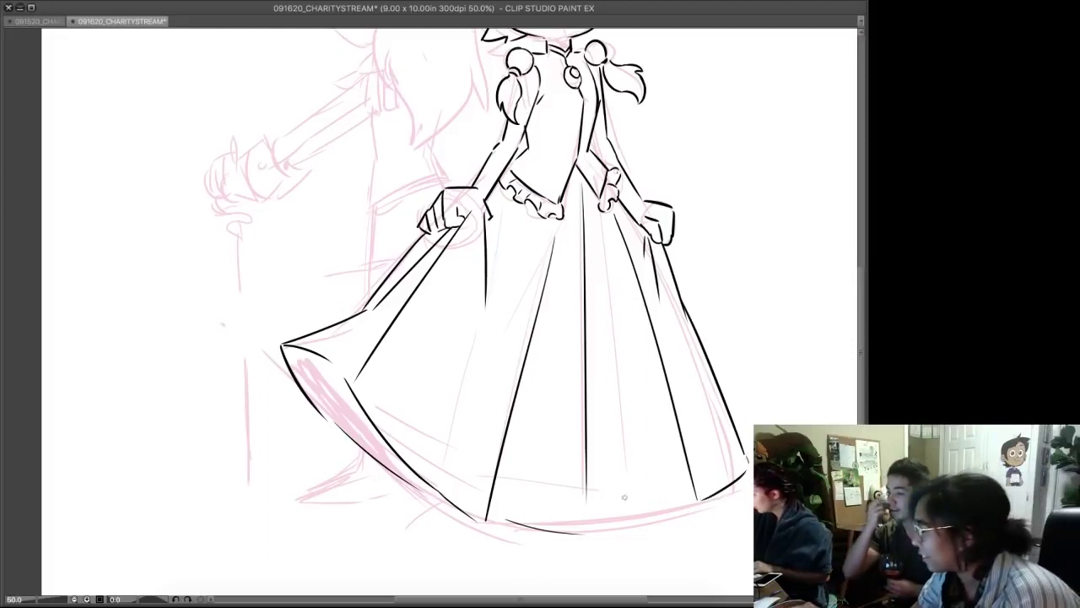
left_click_drag(477, 517, 660, 507)
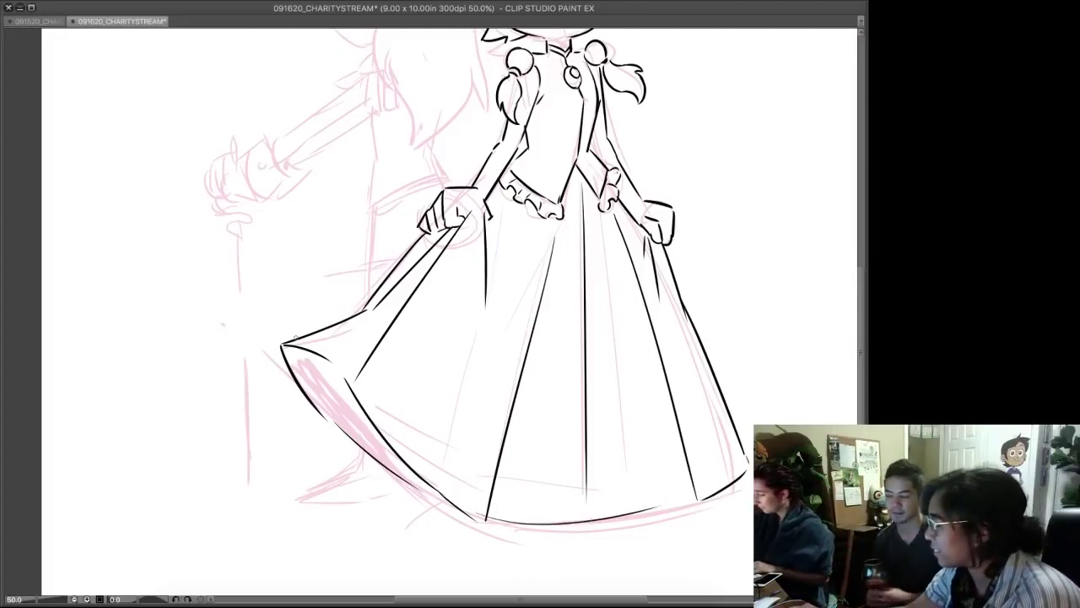
- Redraw the lower edge of the skirt's lifted hem and thicken the line along its inner fold
left_click_drag(291, 369, 407, 467)
key("ctrl+z")
left_click_drag(292, 369, 407, 472)
left_click_drag(330, 362, 352, 401)
key("ctrl+z")
left_click_drag(328, 363, 353, 400)
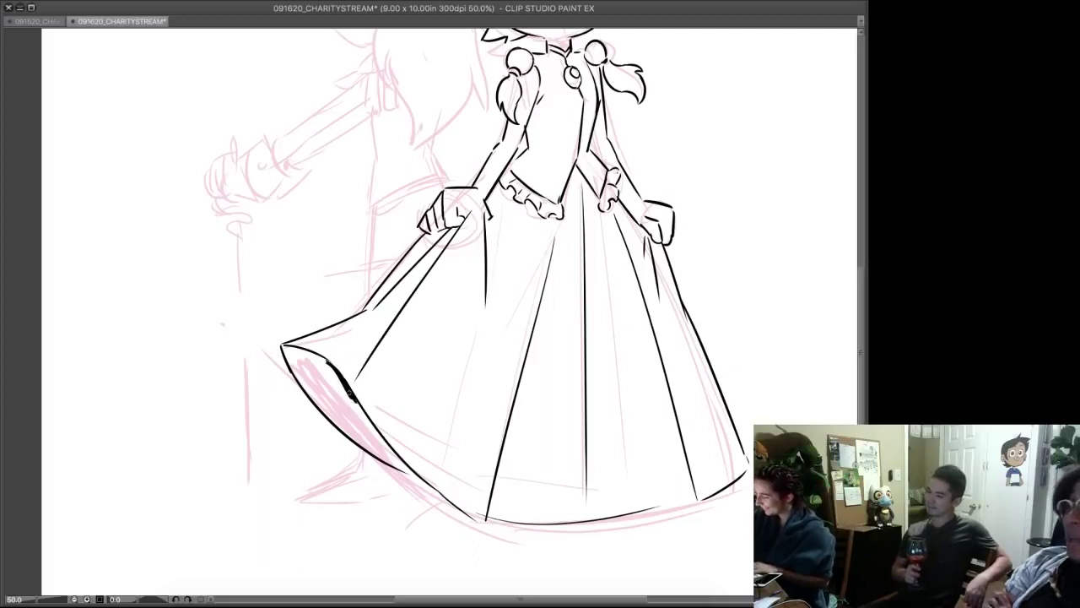
left_click_drag(283, 346, 336, 370)
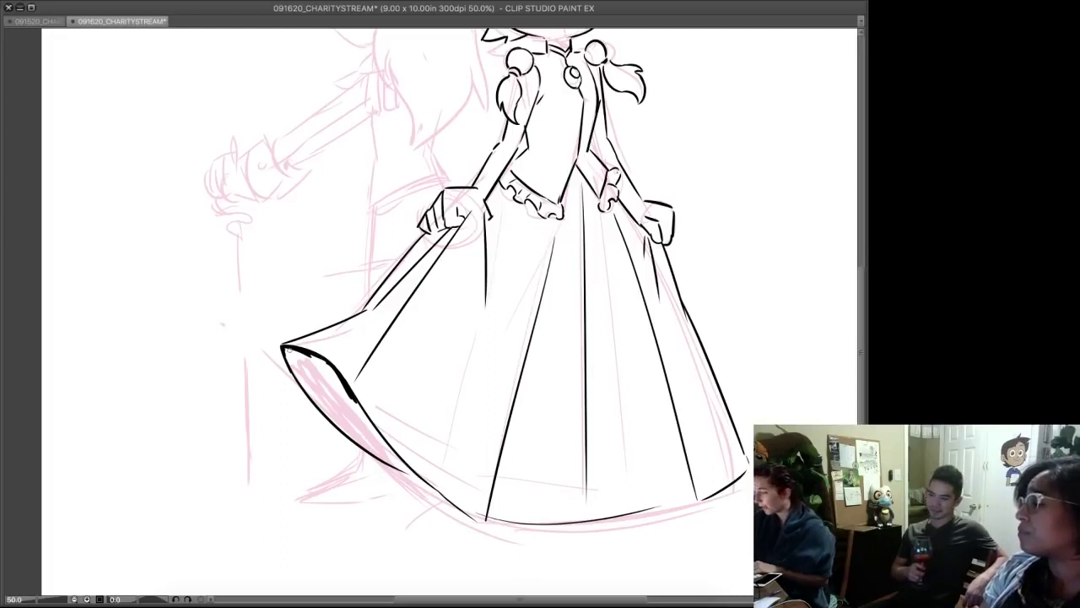
left_click_drag(285, 346, 330, 369)
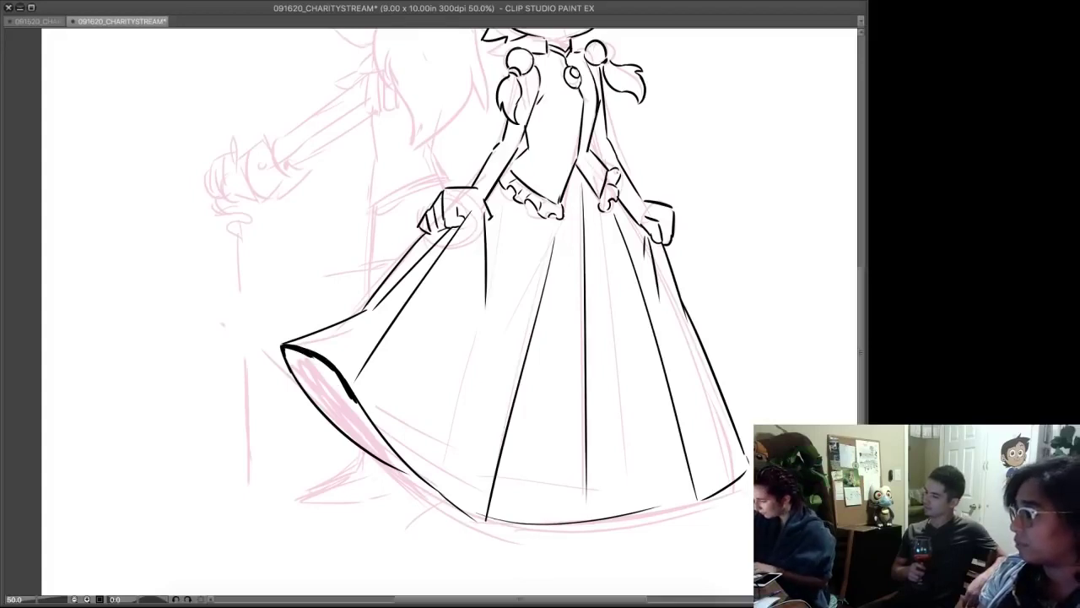
- Close the gap in the lifted hem's outline and fill the skirt's underside solid black
left_click(334, 404)
key("ctrl+z")
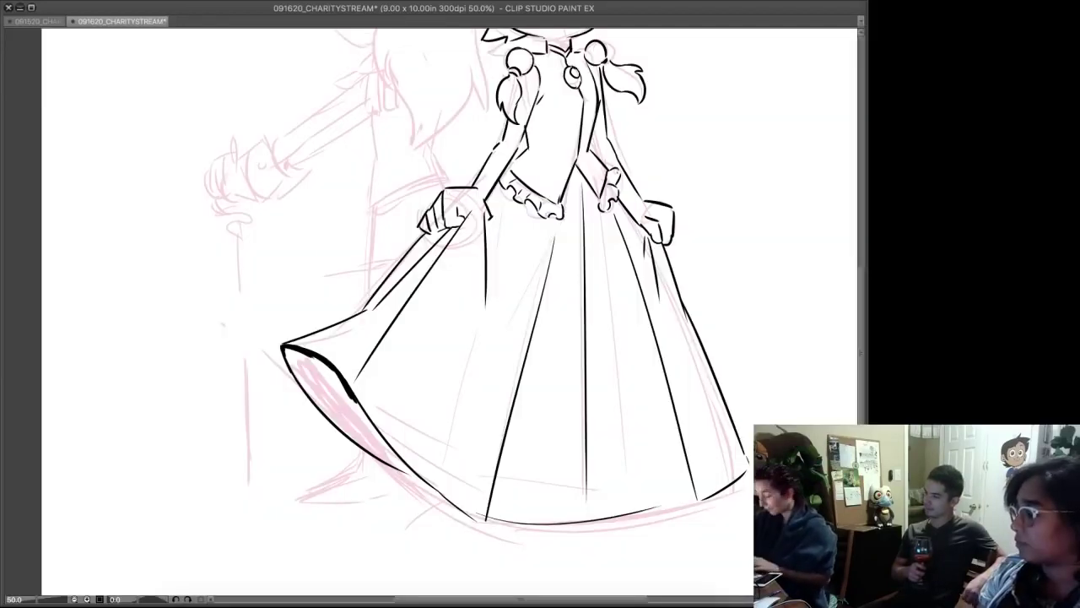
mouse_move(388, 463)
left_mouse_down()
mouse_move(419, 478)
mouse_move(351, 397)
left_mouse_up()
left_click_drag(376, 431, 349, 395)
left_click(338, 401)
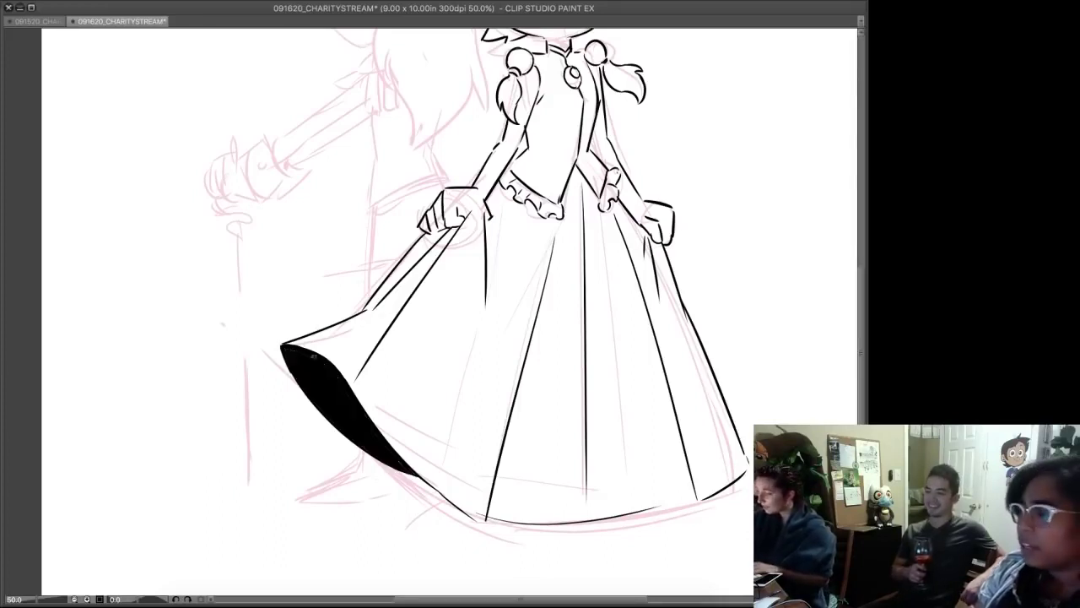
- Ink the swept-up front hair, the hairline strands and the pointed ear of the sword-holding figure
left_click_drag(591, 263, 642, 456)
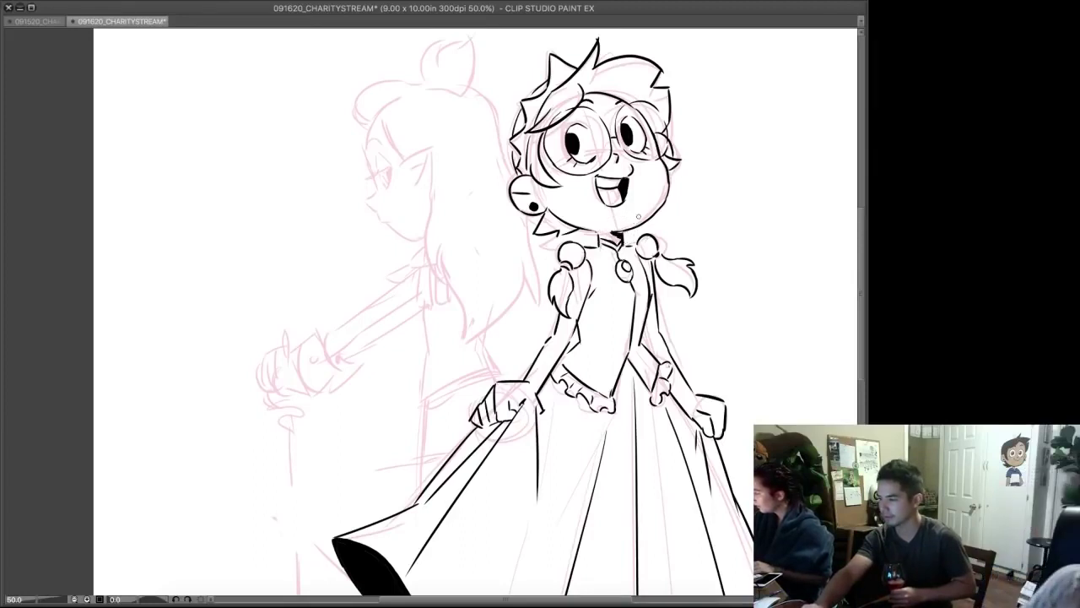
mouse_move(647, 226)
left_mouse_down()
mouse_move(668, 250)
mouse_move(733, 263)
left_mouse_up()
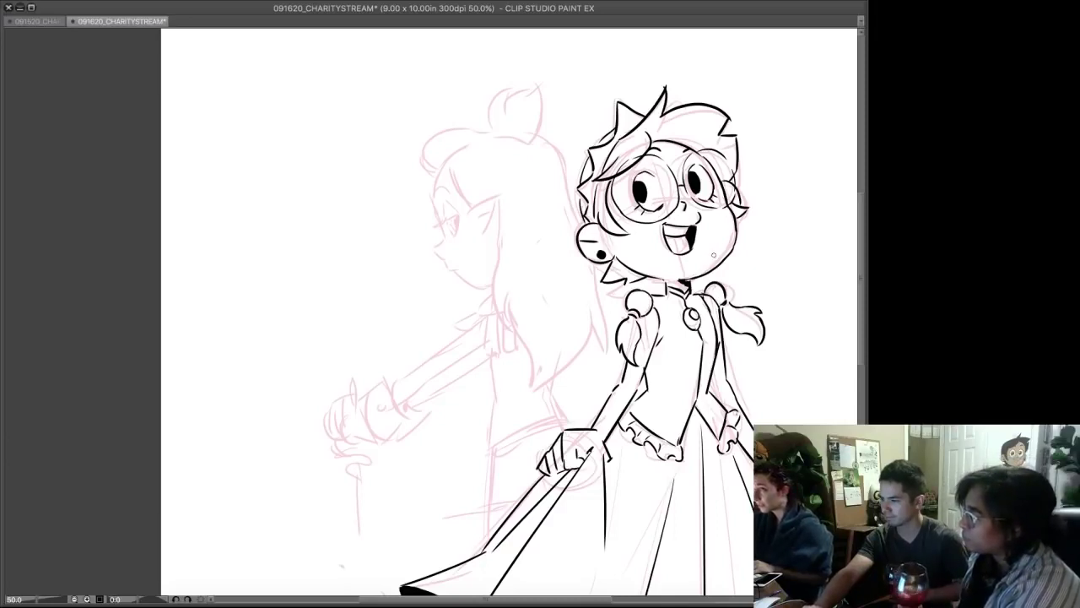
left_click_drag(407, 142, 436, 172)
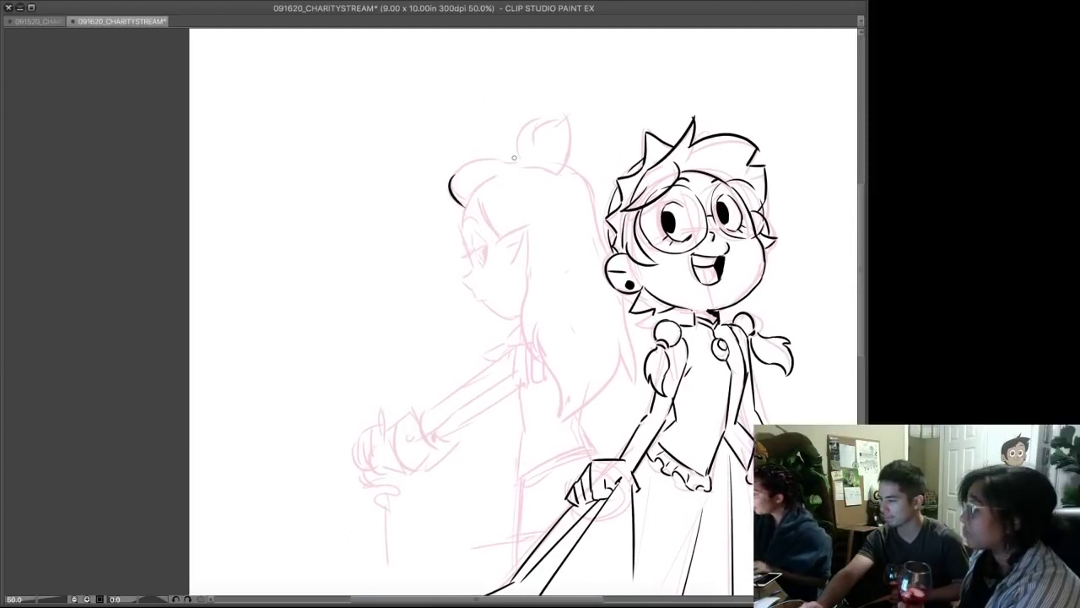
mouse_move(519, 160)
left_mouse_down()
mouse_move(460, 165)
mouse_move(454, 203)
left_mouse_up()
mouse_move(483, 158)
left_mouse_down()
mouse_move(463, 199)
mouse_move(498, 234)
left_mouse_up()
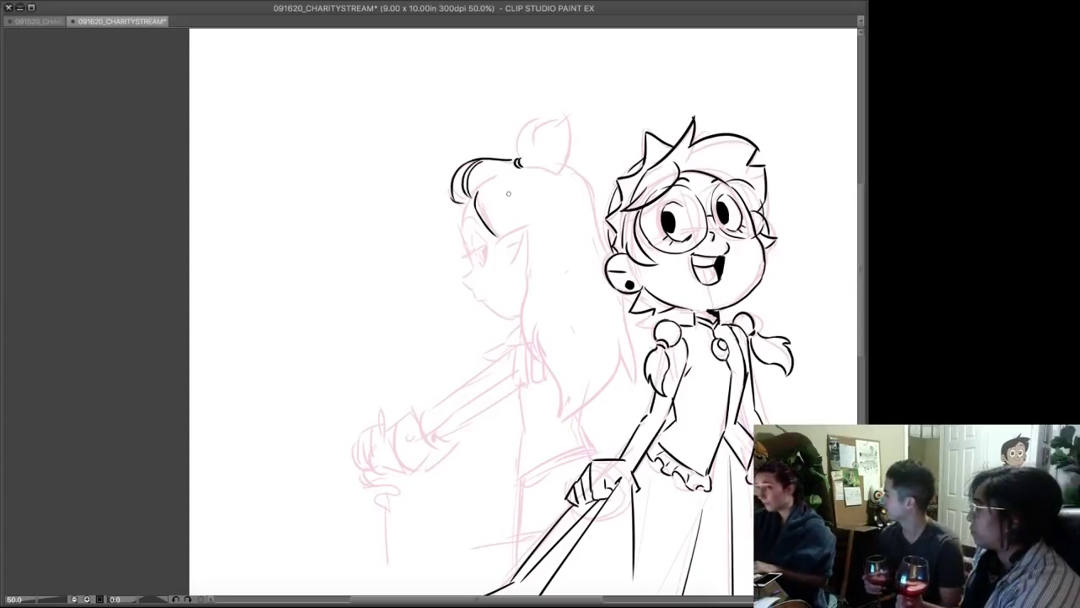
mouse_move(476, 195)
left_mouse_down()
mouse_move(505, 234)
mouse_move(520, 229)
mouse_move(529, 271)
left_mouse_up()
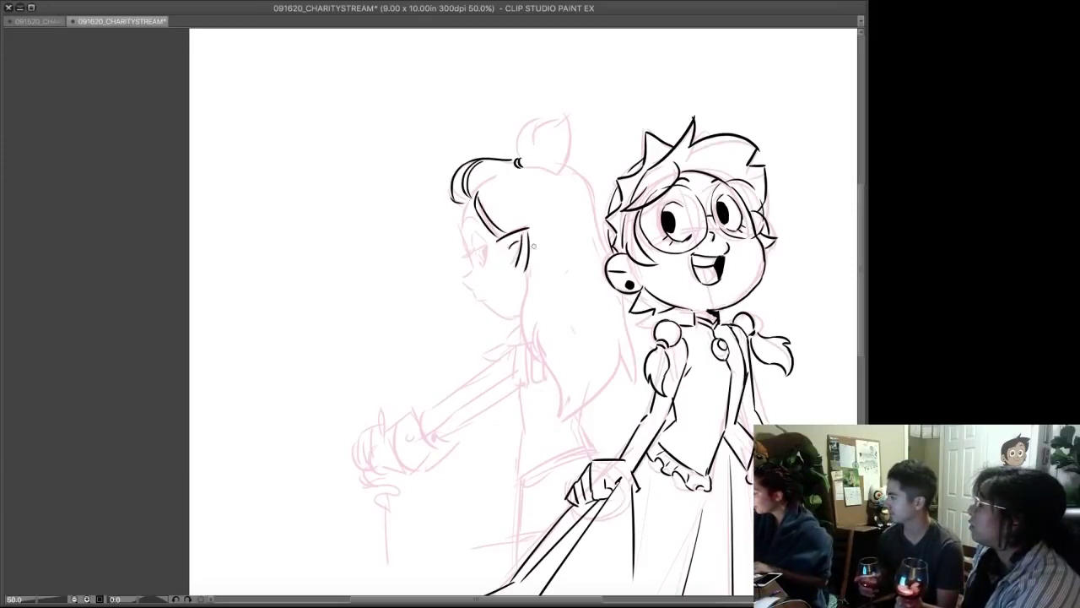
mouse_move(523, 233)
left_mouse_down()
mouse_move(525, 278)
mouse_move(532, 258)
left_mouse_up()
key("e")
key("p")
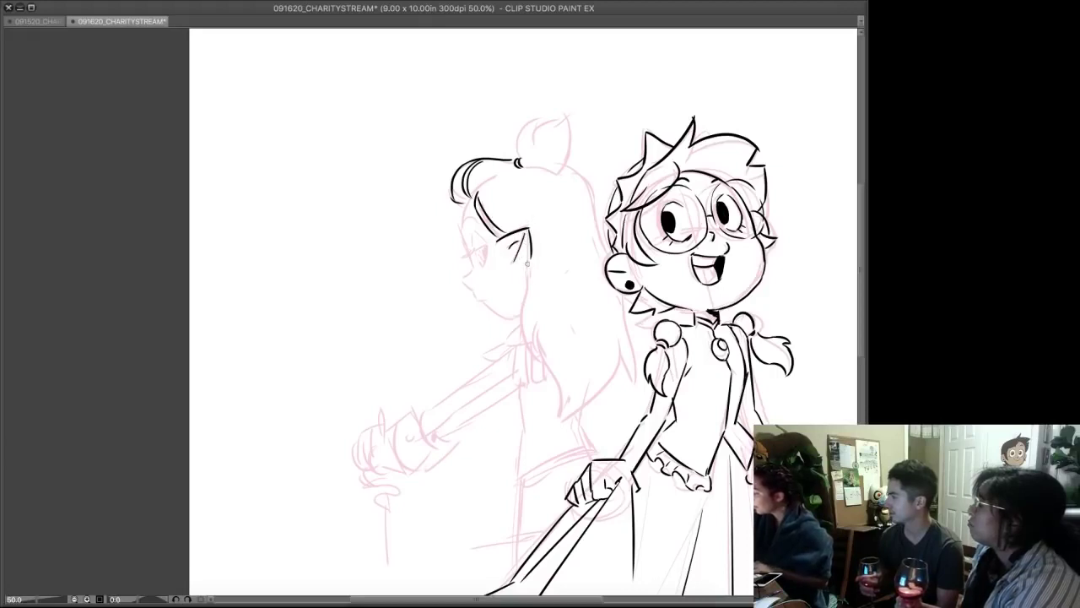
- Ink the sword-holding figure's eye and brow, and the face profile from forehead to chin
left_click_drag(464, 255, 474, 251)
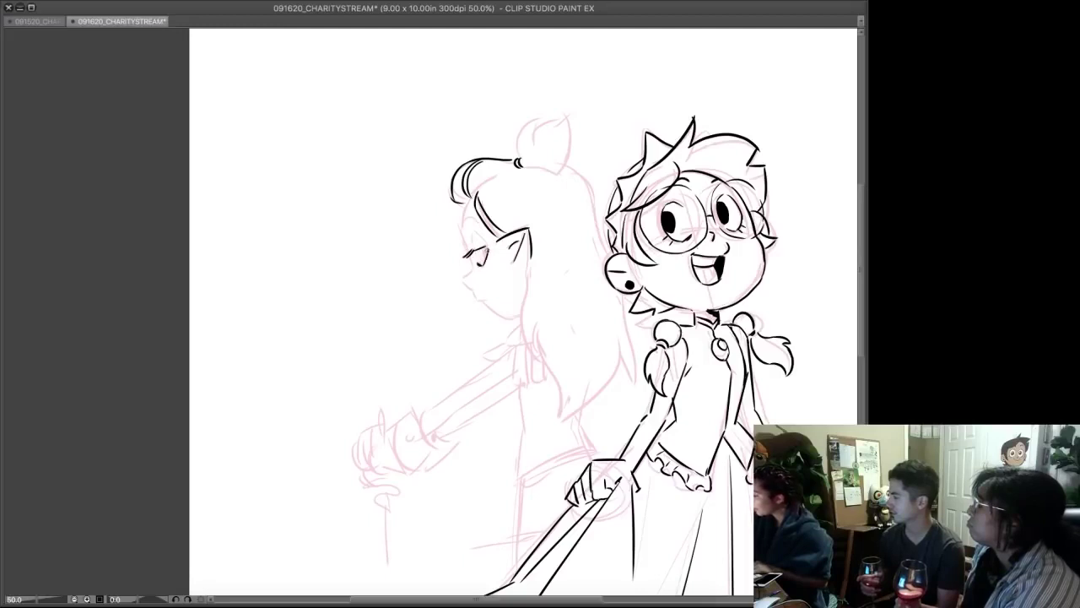
left_click_drag(483, 247, 487, 258)
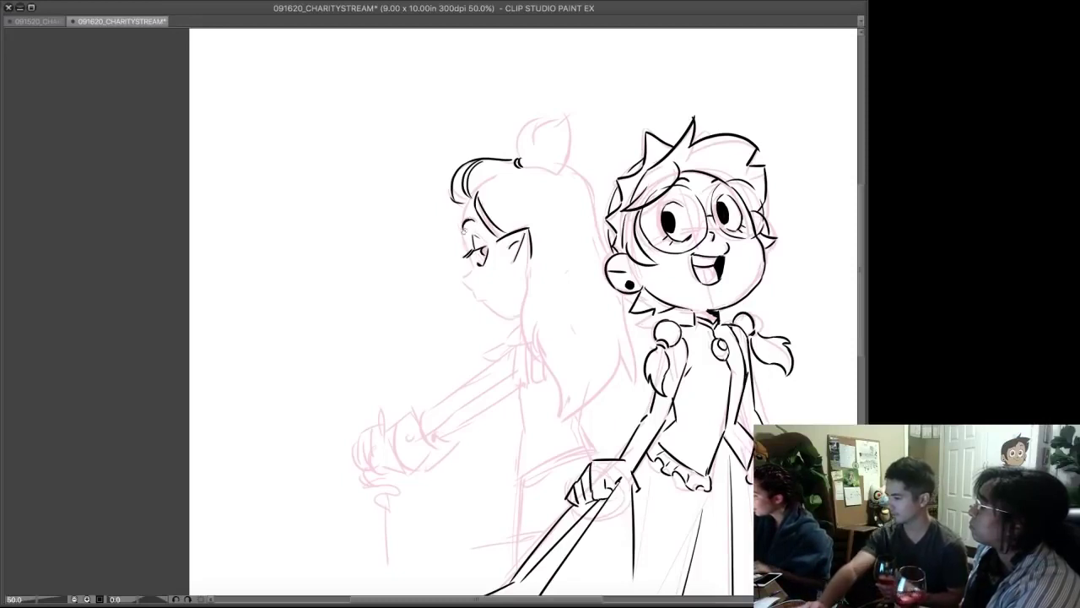
mouse_move(463, 229)
left_mouse_down()
mouse_move(473, 299)
mouse_move(493, 284)
mouse_move(476, 299)
mouse_move(520, 317)
left_mouse_up()
- Ink the topknot and the outline of the sword-holding figure's long hair down to its pointed ends
mouse_move(519, 160)
left_mouse_down()
mouse_move(534, 120)
mouse_move(581, 116)
mouse_move(584, 157)
left_mouse_up()
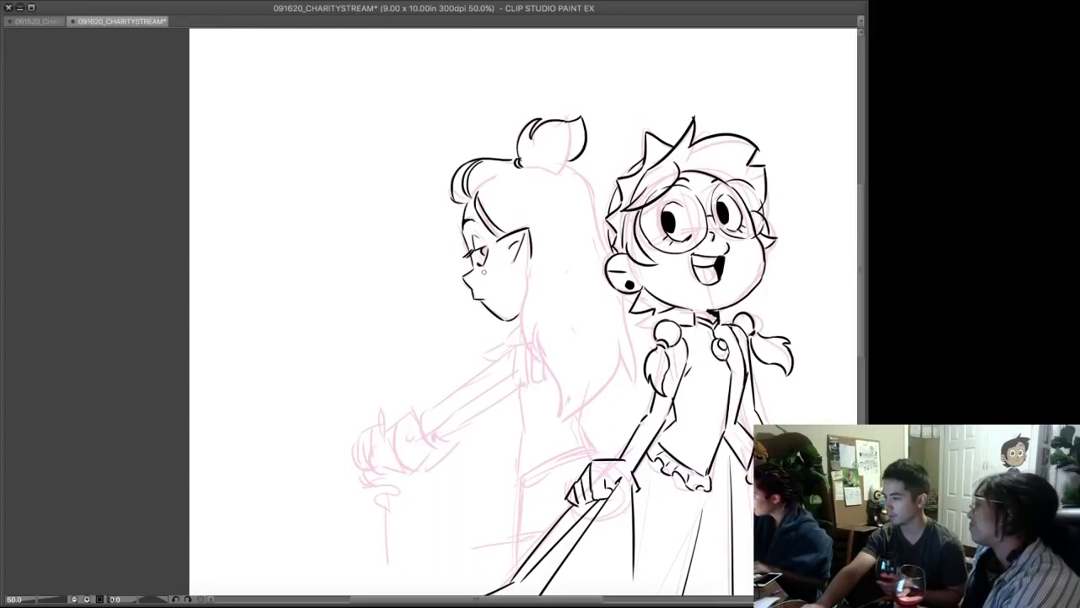
mouse_move(526, 272)
left_mouse_down()
mouse_move(525, 350)
mouse_move(572, 393)
left_mouse_up()
left_click_drag(565, 166, 602, 196)
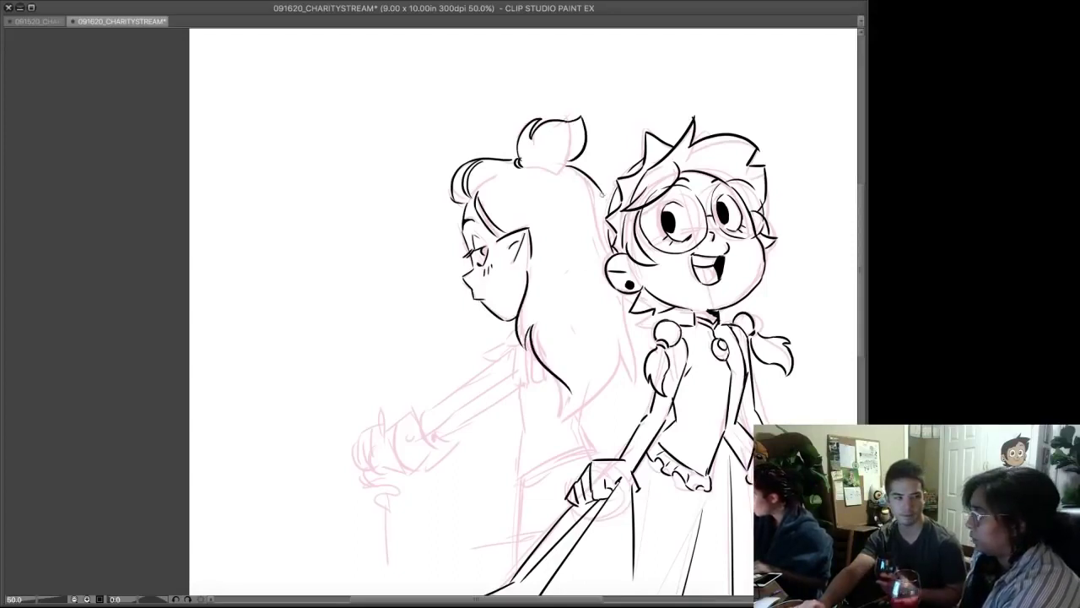
left_click_drag(621, 297, 635, 393)
left_click_drag(626, 356, 576, 415)
- Ink the ribbon at the sword-holding figure's neck, and the outstretched arm's upper edge with its wide cuff
mouse_move(511, 334)
left_mouse_down()
mouse_move(505, 344)
mouse_move(527, 350)
mouse_move(480, 362)
mouse_move(512, 353)
mouse_move(515, 385)
left_mouse_up()
left_click_drag(522, 346, 532, 385)
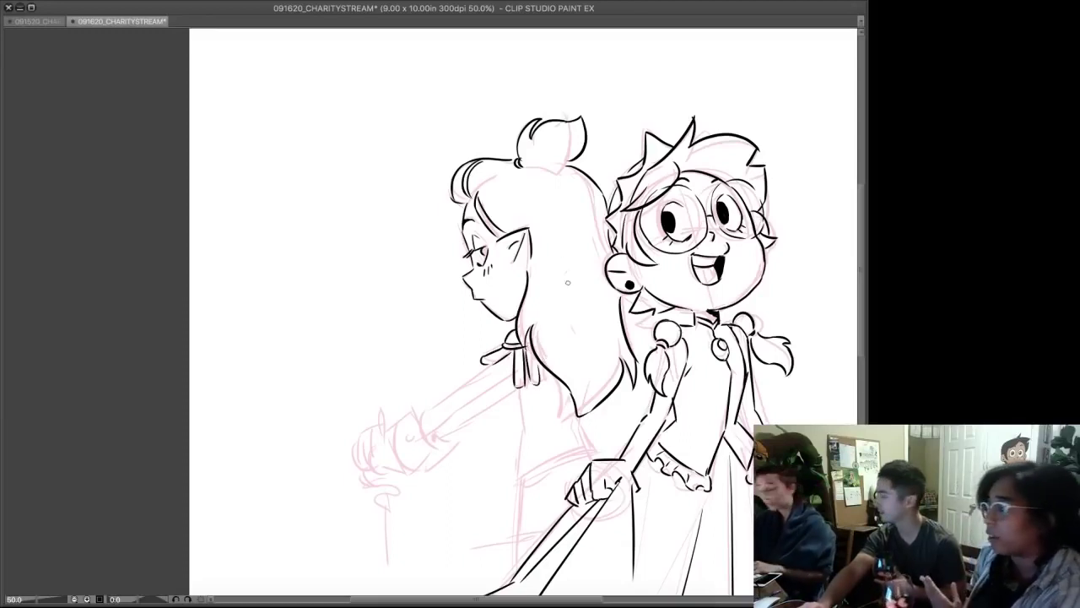
left_click_drag(501, 369, 460, 391)
key("ctrl+z")
left_click_drag(506, 355, 460, 391)
key("ctrl+z")
mouse_move(506, 356)
left_mouse_down()
mouse_move(422, 413)
mouse_move(431, 449)
left_mouse_up()
mouse_move(429, 434)
left_mouse_down()
mouse_move(435, 451)
mouse_move(462, 410)
mouse_move(515, 373)
left_mouse_up()
mouse_move(422, 413)
left_mouse_down()
mouse_move(395, 422)
mouse_move(414, 470)
mouse_move(440, 451)
left_mouse_up()
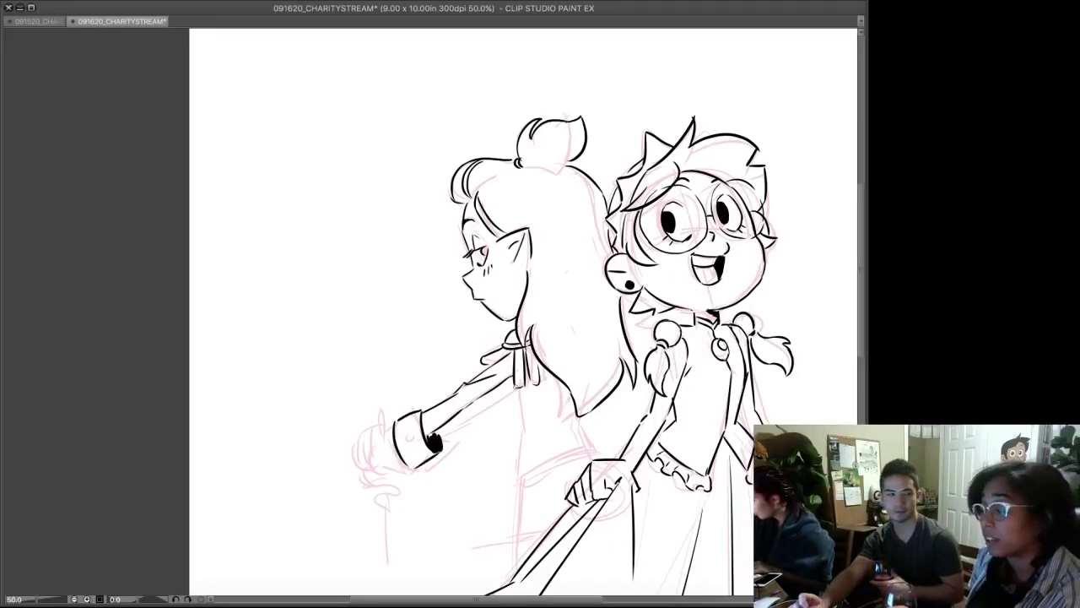
- Ink the sleeve's lower edge and finish the cuff with its button and dark inner trim
mouse_move(515, 389)
left_mouse_down()
mouse_move(451, 428)
mouse_move(456, 442)
mouse_move(461, 435)
left_mouse_up()
left_click_drag(460, 446, 429, 464)
mouse_move(412, 427)
left_mouse_down()
mouse_move(404, 433)
mouse_move(413, 439)
left_mouse_up()
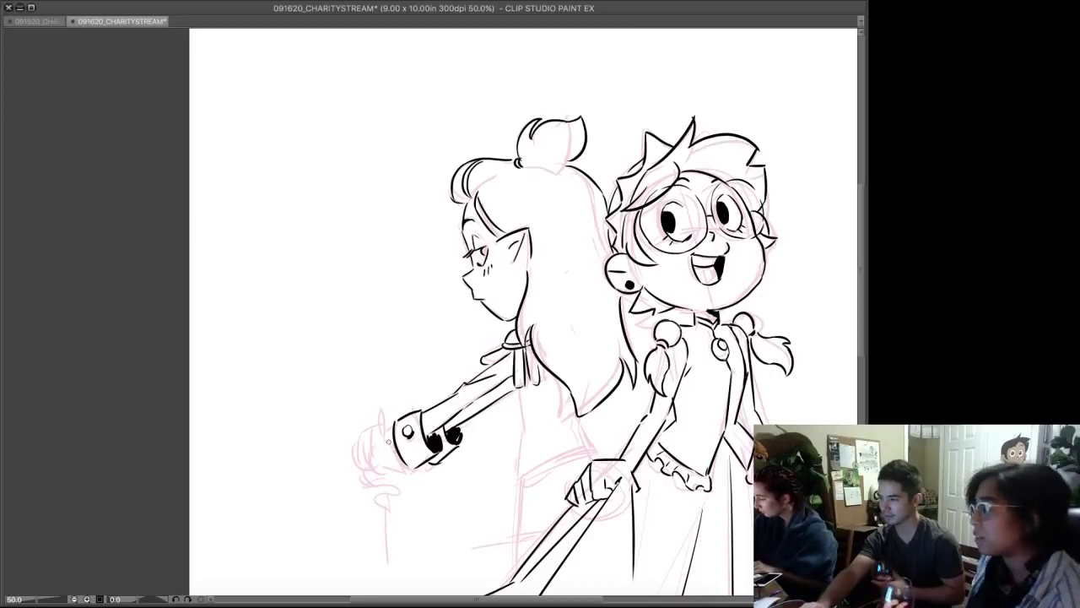
- Ink the back of the hand and the curled fingers gripping the sword
left_click_drag(397, 454, 364, 438)
mouse_move(396, 425)
left_mouse_down()
mouse_move(361, 422)
mouse_move(390, 422)
mouse_move(379, 412)
mouse_move(349, 449)
mouse_move(379, 419)
mouse_move(412, 429)
mouse_move(405, 409)
mouse_move(359, 461)
mouse_move(358, 471)
mouse_move(396, 459)
mouse_move(383, 433)
mouse_move(385, 471)
mouse_move(375, 454)
mouse_move(391, 456)
mouse_move(386, 474)
mouse_move(374, 452)
mouse_move(380, 488)
mouse_move(365, 459)
mouse_move(378, 489)
left_mouse_up()
key("ctrl+z")
key("ctrl+z")
mouse_move(381, 425)
left_mouse_down()
mouse_move(352, 458)
mouse_move(387, 428)
mouse_move(397, 450)
mouse_move(353, 446)
mouse_move(360, 431)
mouse_move(353, 469)
left_mouse_up()
key("p")
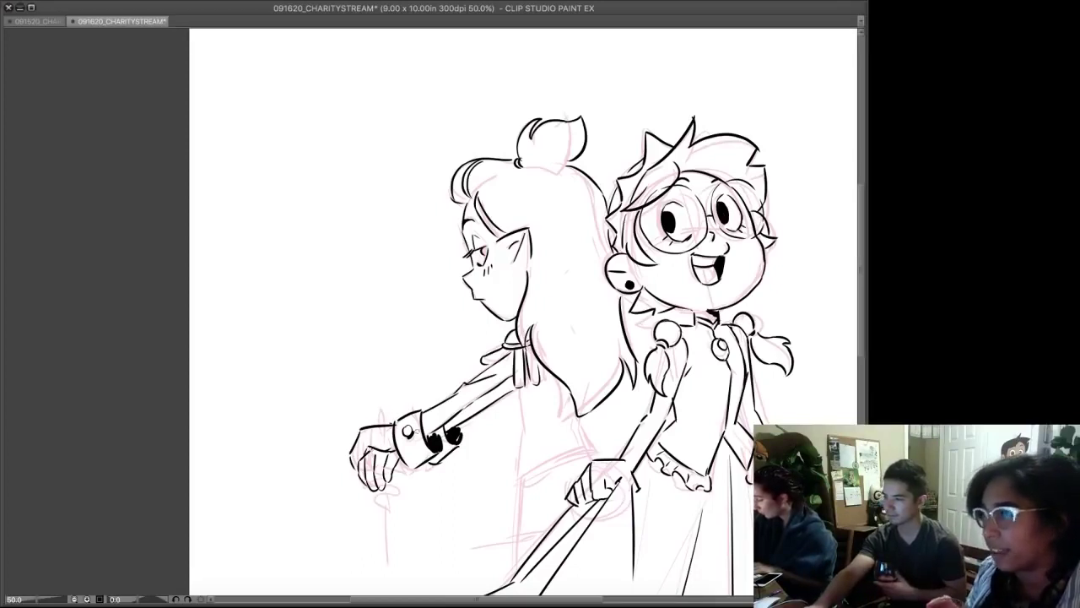
- Ink the sword's grip and the guard's upper arc, and blacken the fingernails
mouse_move(388, 488)
left_mouse_down()
mouse_move(447, 346)
mouse_move(433, 348)
mouse_move(462, 354)
mouse_move(413, 378)
mouse_move(435, 347)
left_mouse_up()
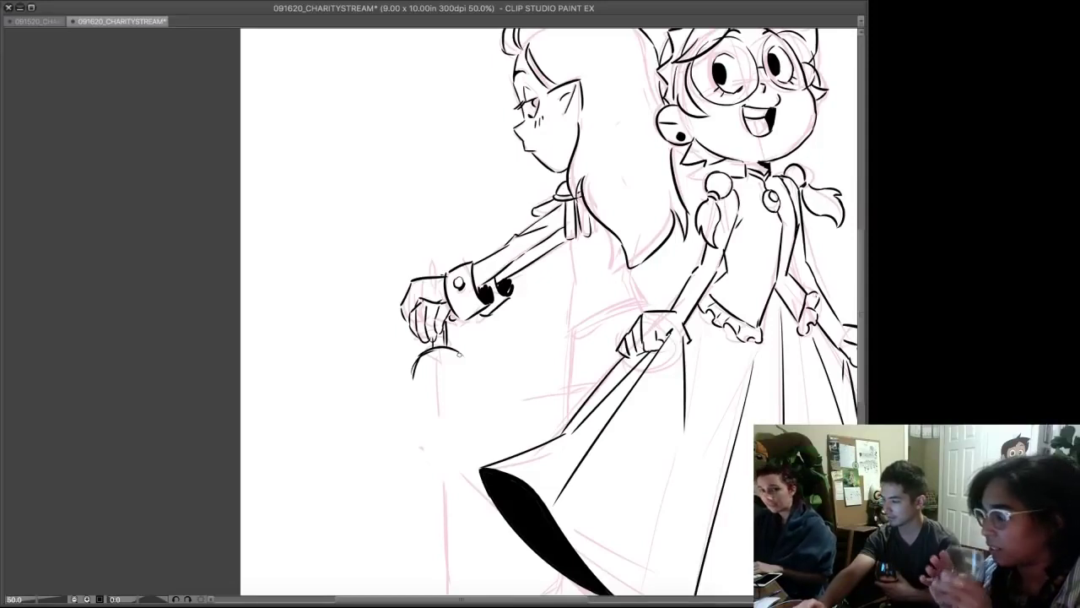
left_click_drag(436, 357, 417, 379)
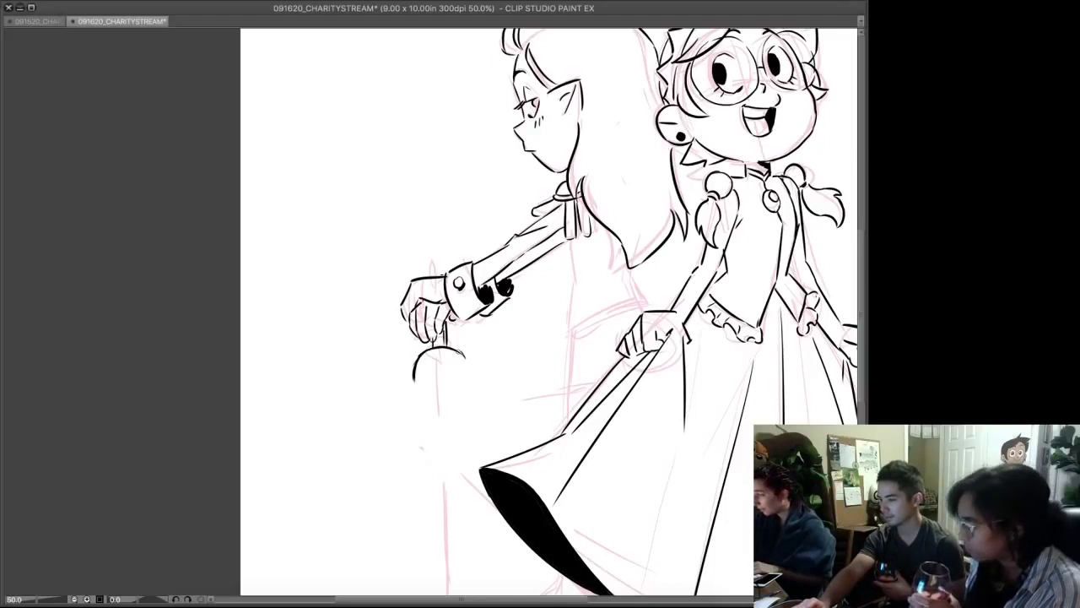
left_click_drag(453, 350, 463, 358)
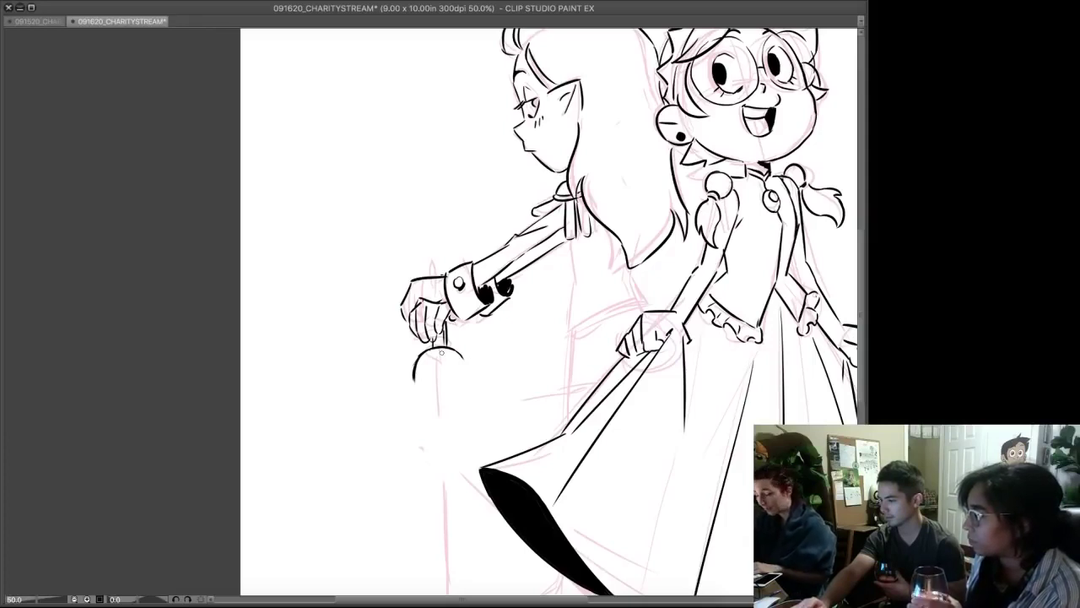
left_click_drag(448, 318, 449, 344)
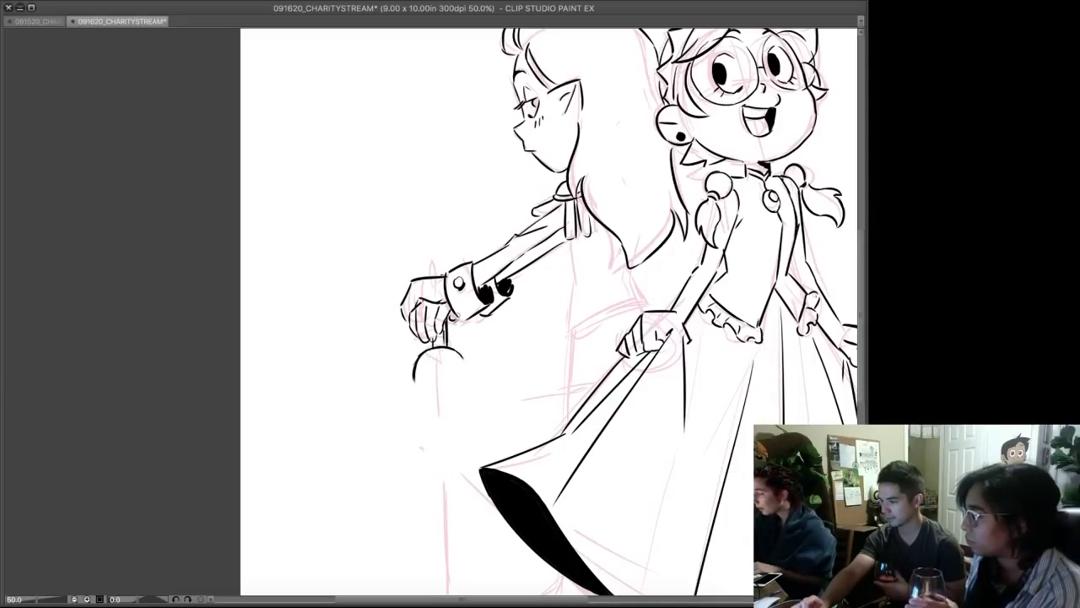
left_click_drag(432, 335, 422, 337)
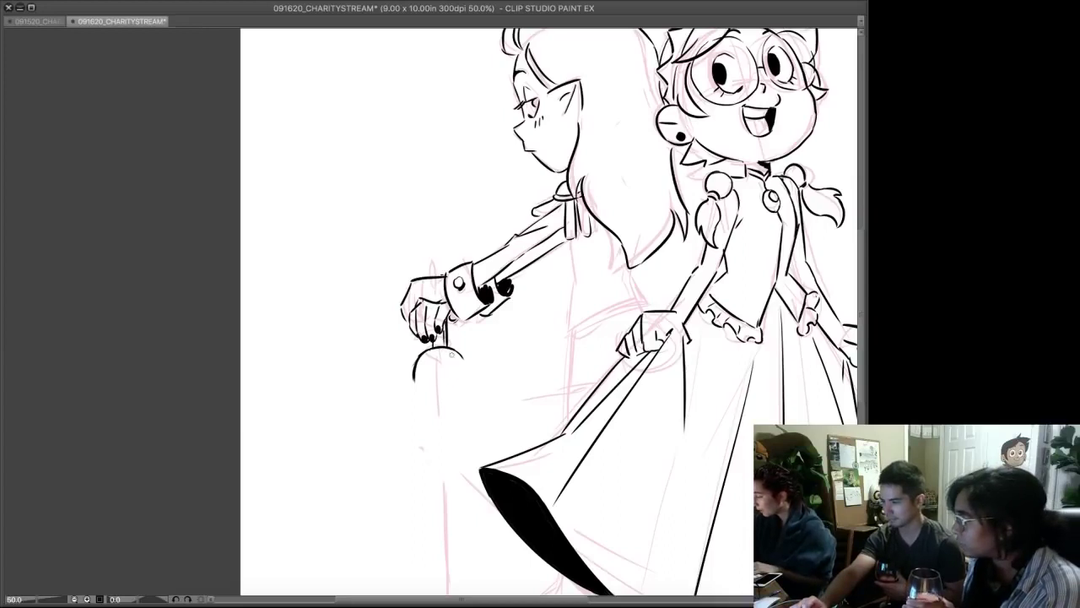
- Close the sword guard into a crescent shape and clean up its tip
left_click_drag(462, 360, 422, 394)
key("ctrl+z")
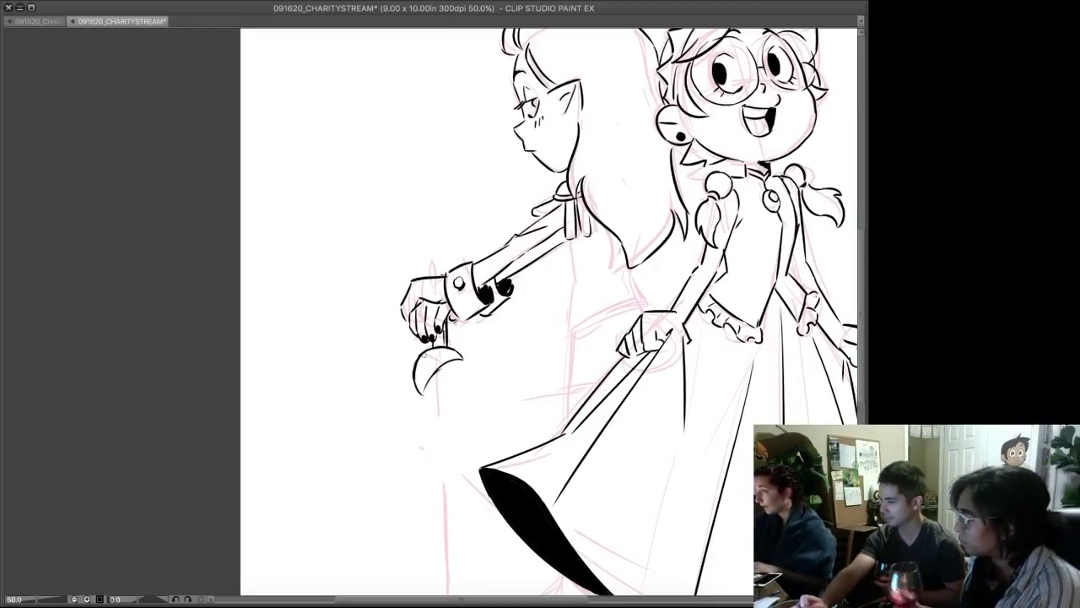
mouse_move(425, 355)
left_mouse_down()
mouse_move(423, 280)
mouse_move(460, 282)
left_mouse_up()
key("e")
key("p")
key("ctrl+z")
key("ctrl+y")
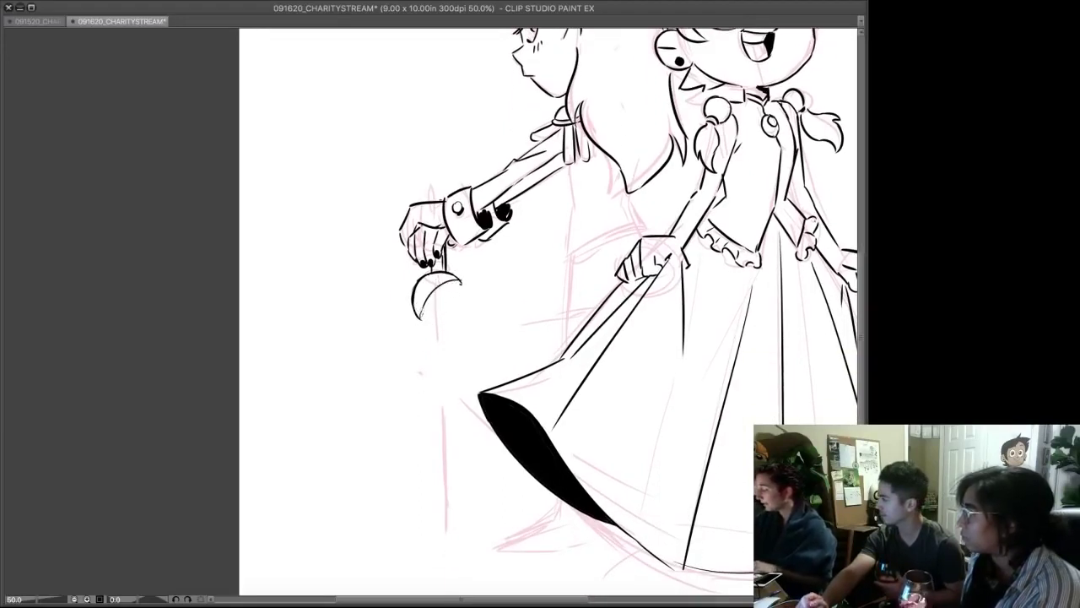
scroll(500, 260, "down", 1)
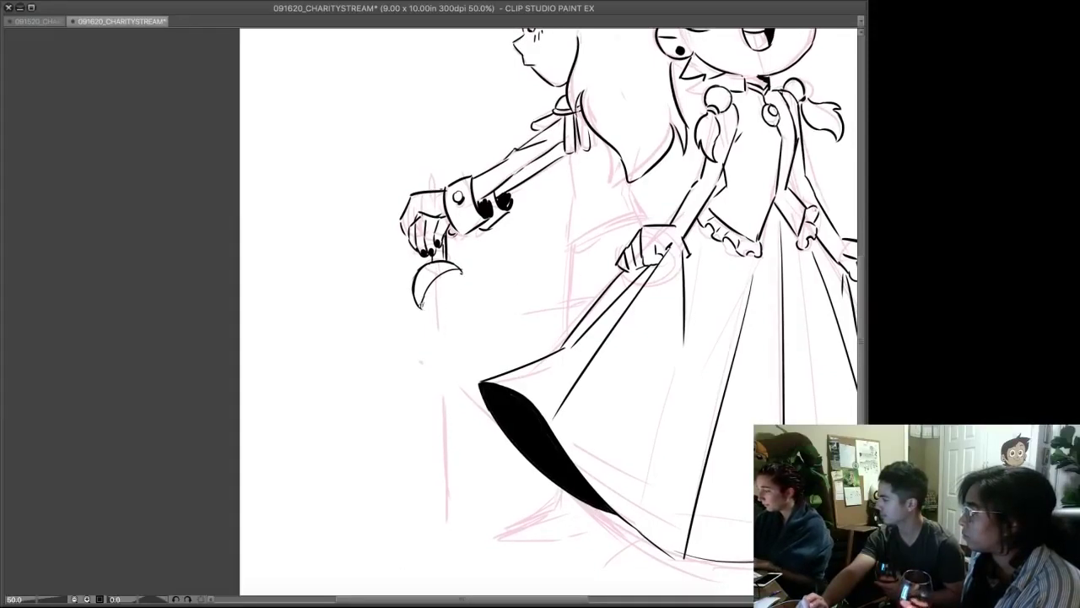
key("e")
key("p")
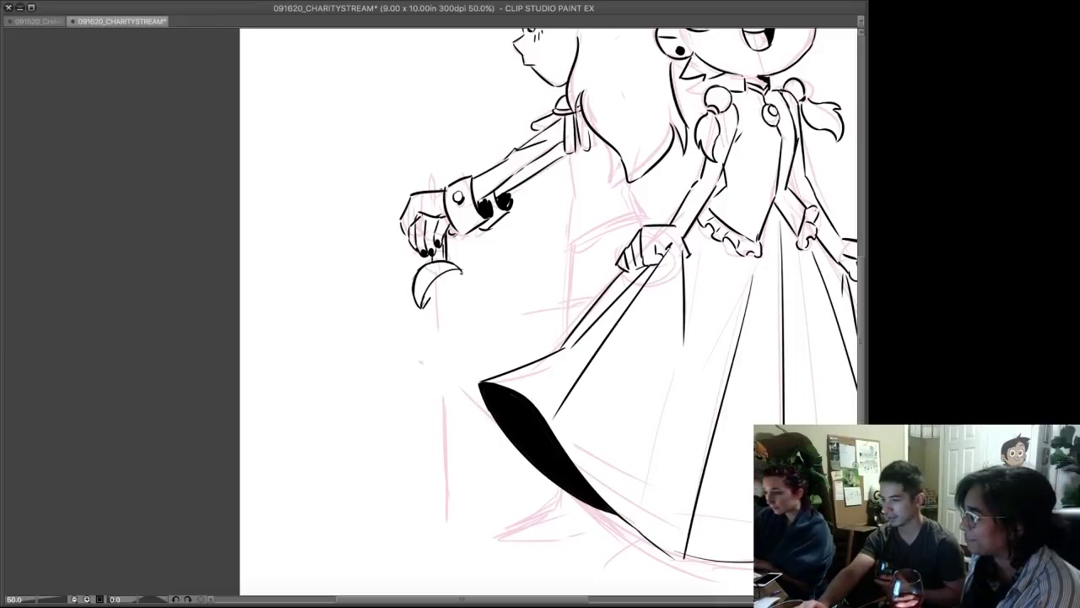
- Ink the long thin sword blade down to its point and fill the guard's underside black
left_click_drag(436, 279, 447, 530)
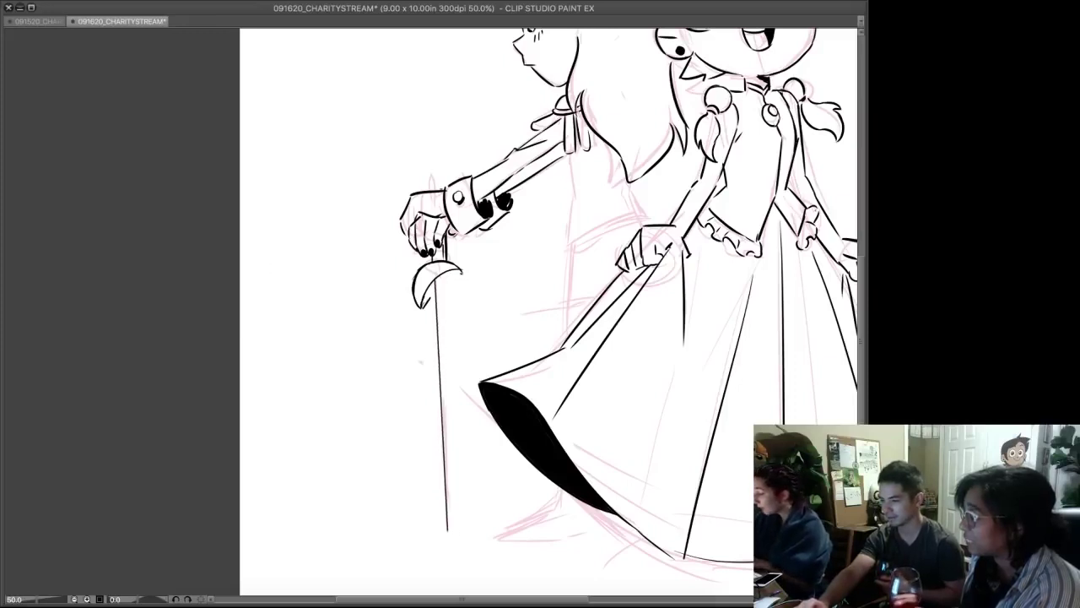
left_click_drag(443, 417, 446, 533)
left_click_drag(442, 274, 447, 508)
mouse_move(431, 291)
left_mouse_down()
mouse_move(422, 306)
mouse_move(460, 274)
left_mouse_up()
- Ink the sword-holding figure's vest with its front, back and waist edges, and add the small pocket
left_click_drag(695, 354, 678, 431)
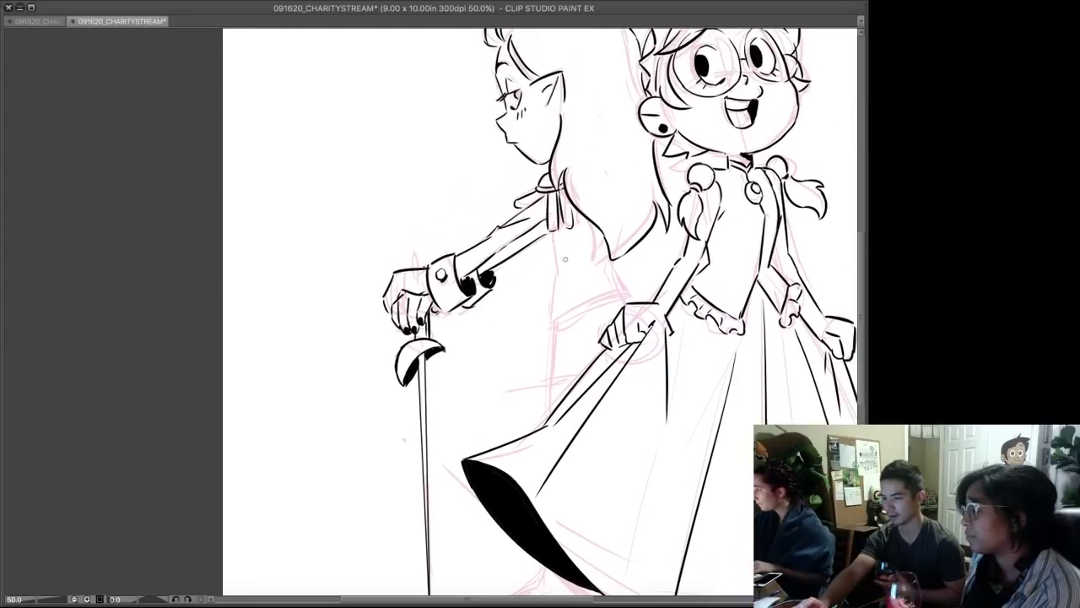
mouse_move(554, 230)
left_mouse_down()
mouse_move(557, 264)
mouse_move(605, 274)
mouse_move(629, 298)
mouse_move(555, 319)
left_mouse_up()
key("e")
key("p")
left_click_drag(557, 262, 550, 316)
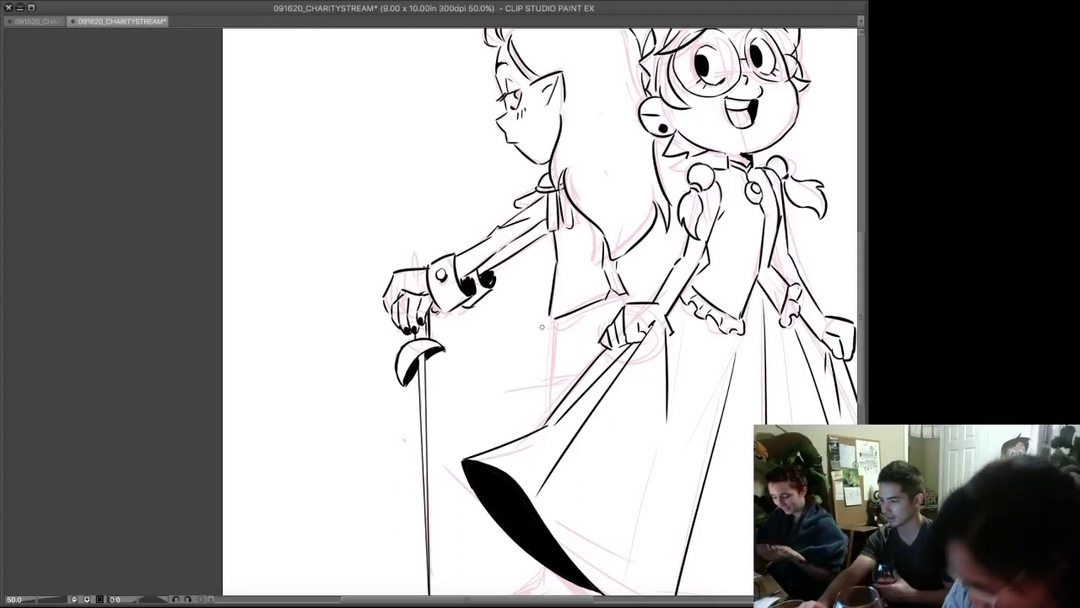
mouse_move(550, 317)
left_mouse_down()
mouse_move(603, 307)
mouse_move(625, 285)
left_mouse_up()
mouse_move(554, 269)
left_mouse_down()
mouse_move(576, 263)
mouse_move(564, 280)
mouse_move(574, 285)
mouse_move(574, 272)
mouse_move(562, 286)
mouse_move(573, 271)
left_mouse_up()
key("e")
key("p")
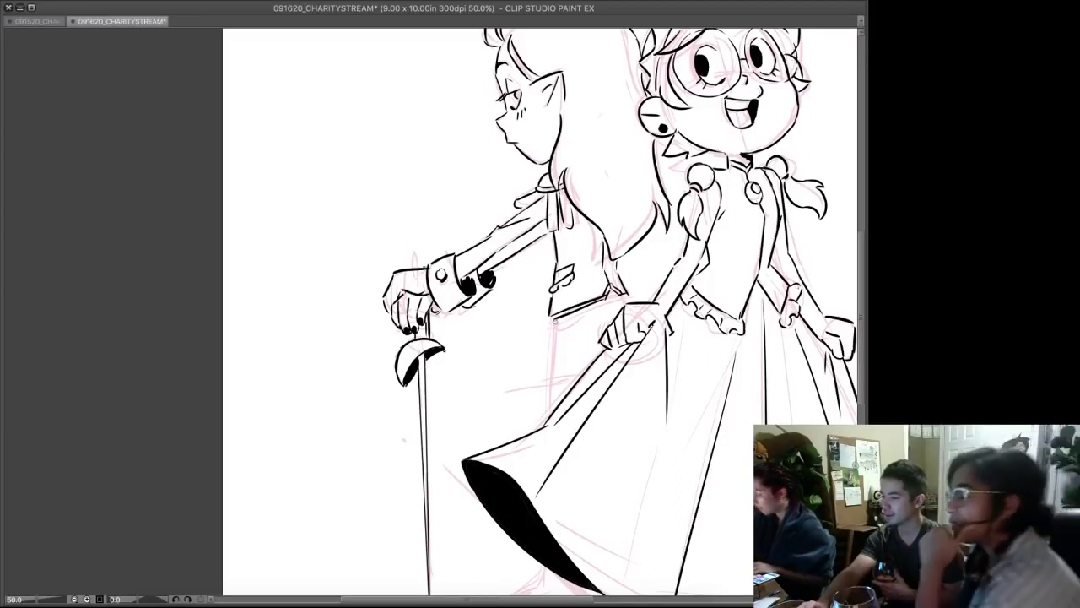
mouse_move(554, 323)
left_mouse_down()
mouse_move(555, 386)
mouse_move(581, 378)
left_mouse_up()
mouse_move(554, 327)
left_mouse_down()
mouse_move(553, 408)
mouse_move(566, 325)
mouse_move(609, 303)
left_mouse_up()
key("super+z")
key("super+z")
key("super+z")
- Ink the vest's ruffled hem, and the legs and heeled shoes showing behind the gown
left_click_drag(549, 320, 638, 296)
left_click_drag(593, 514, 576, 394)
mouse_move(528, 443)
left_mouse_down()
mouse_move(472, 490)
mouse_move(542, 497)
mouse_move(487, 498)
mouse_move(538, 495)
mouse_move(544, 476)
mouse_move(547, 491)
mouse_move(488, 498)
left_mouse_up()
key("ctrl+z")
mouse_move(525, 457)
left_mouse_down()
mouse_move(564, 448)
mouse_move(565, 495)
left_mouse_up()
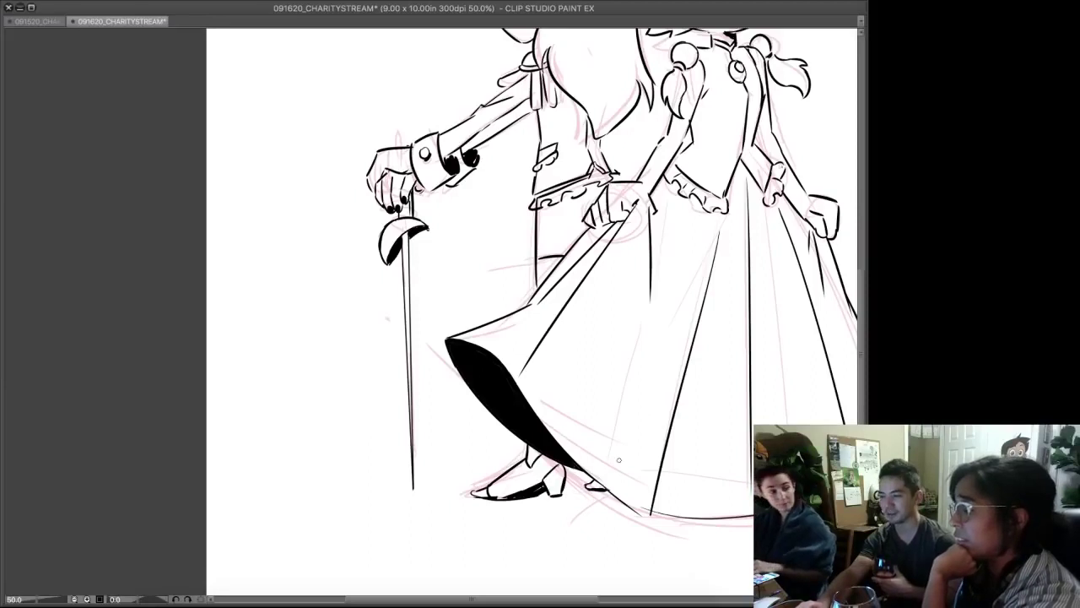
- Draw a small heart and an exclamation mark beside the gowned figure's head
left_click_drag(607, 337, 528, 537)
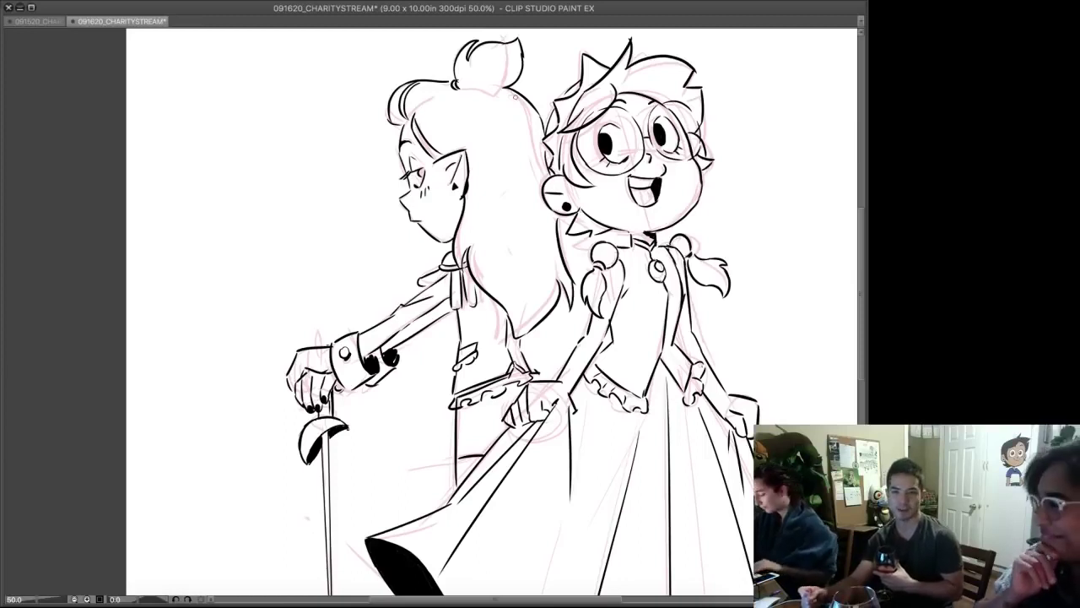
key("ctrl+minus")
left_click_drag(781, 248, 659, 258)
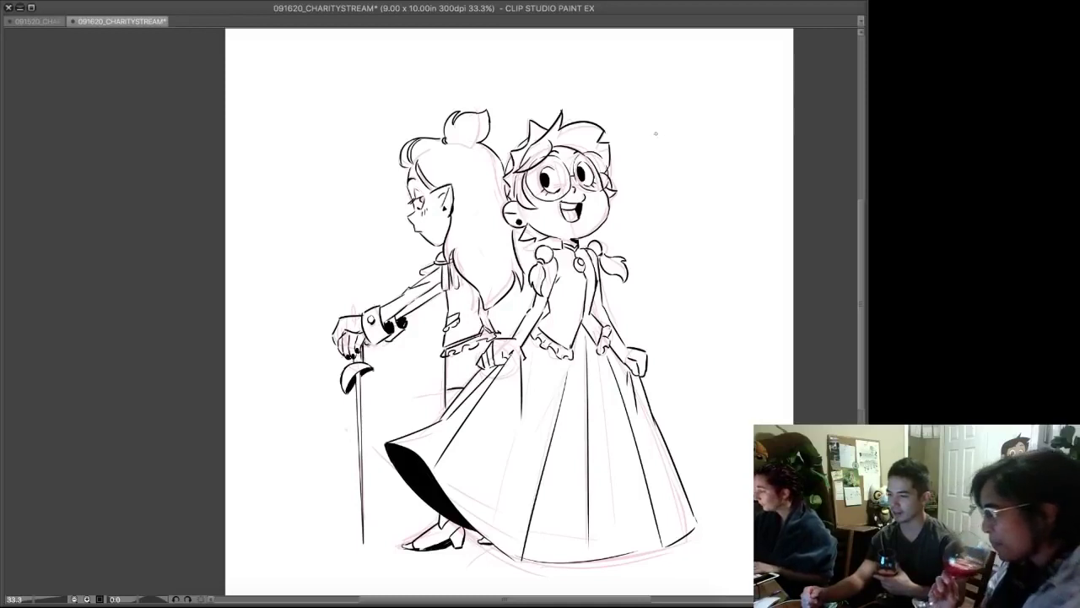
mouse_move(673, 145)
left_mouse_down()
mouse_move(666, 175)
mouse_move(675, 151)
mouse_move(702, 161)
left_mouse_up()
left_click(698, 177)
- Remove the pink sketch and the finished ink drawing from the canvas
key("Delete")
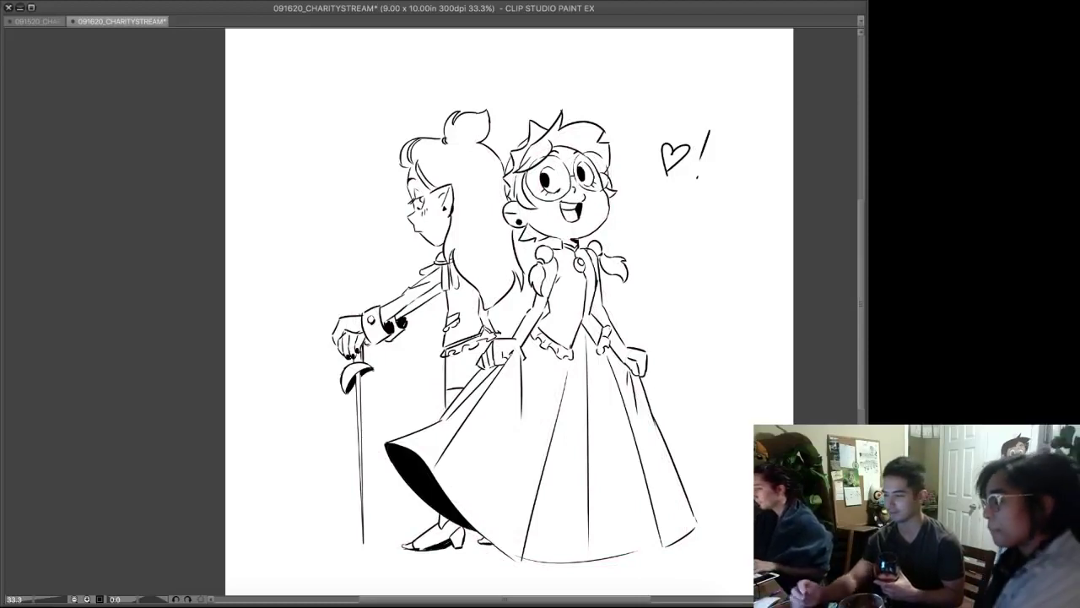
left_click_drag(718, 304, 698, 303)
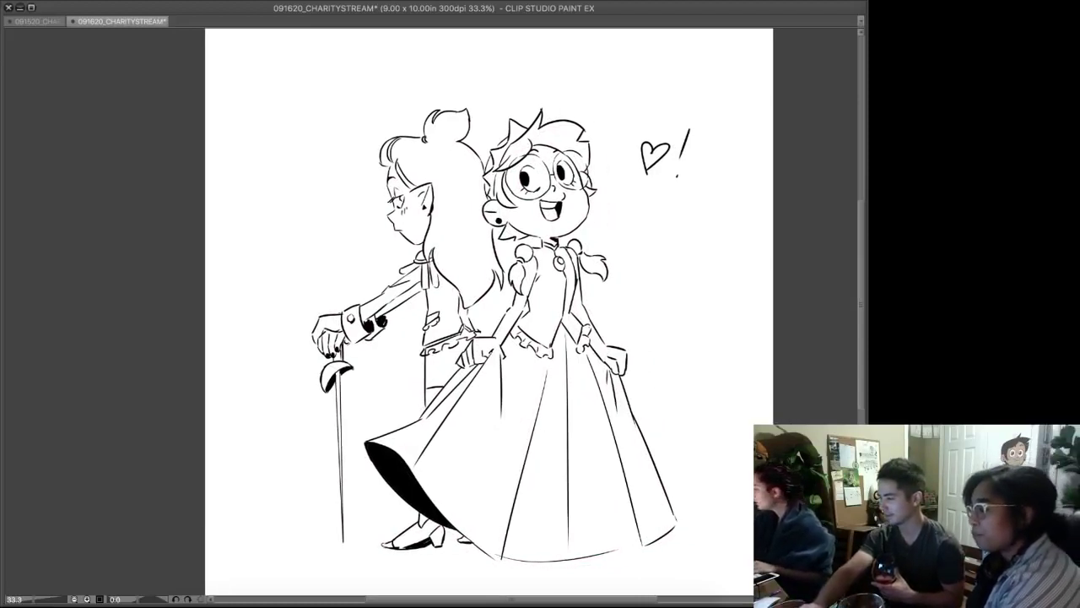
key("Delete")
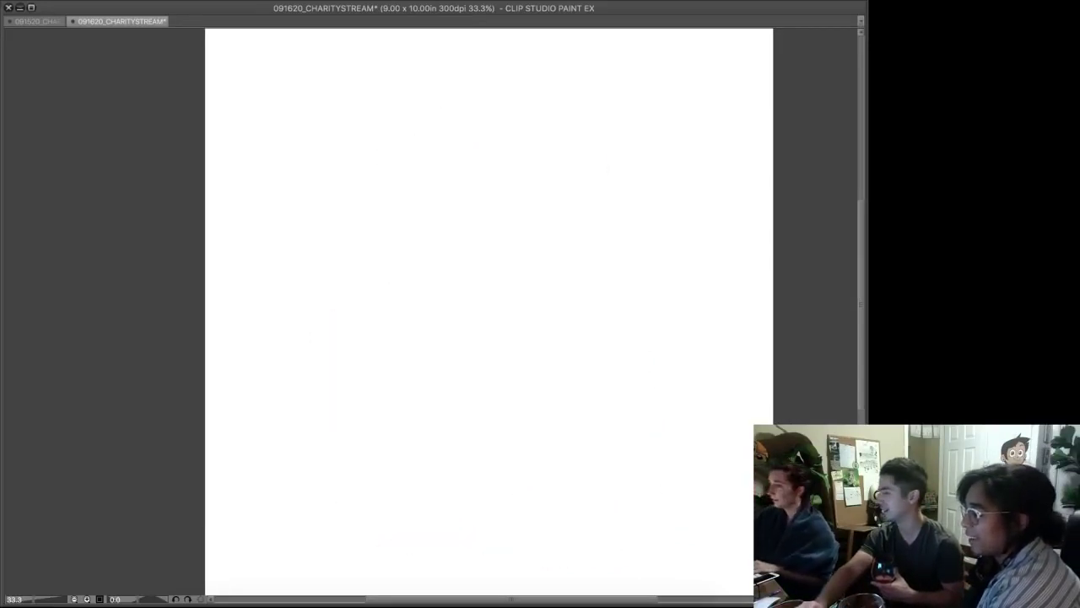
- Switch to the 091520_CHARITYINCENTIVES document, clear its framed illustration and bring in the three stacked scene images
left_click(49, 21)
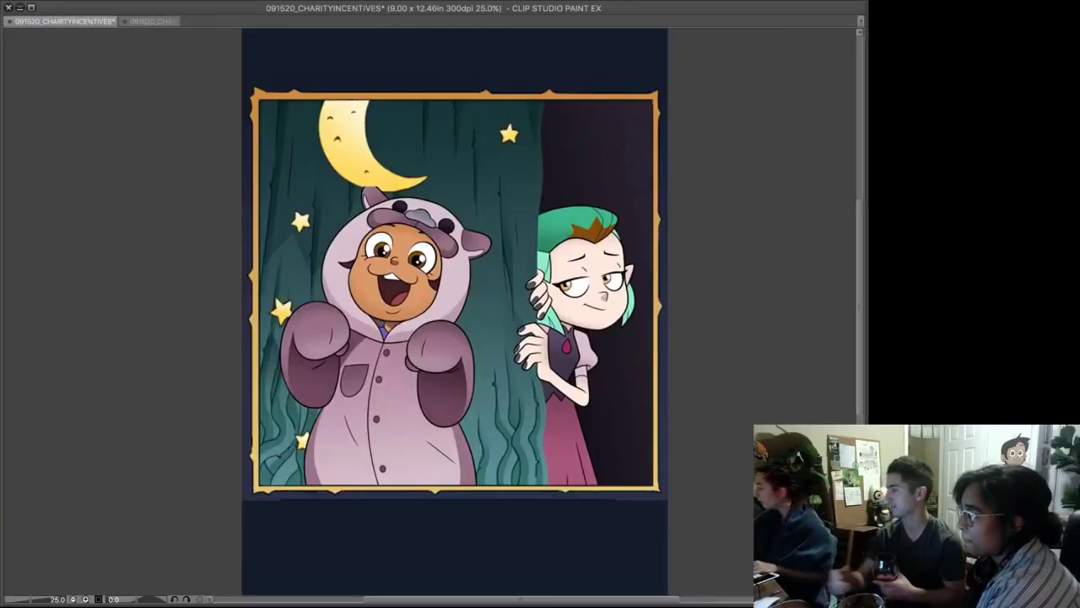
key("Delete")
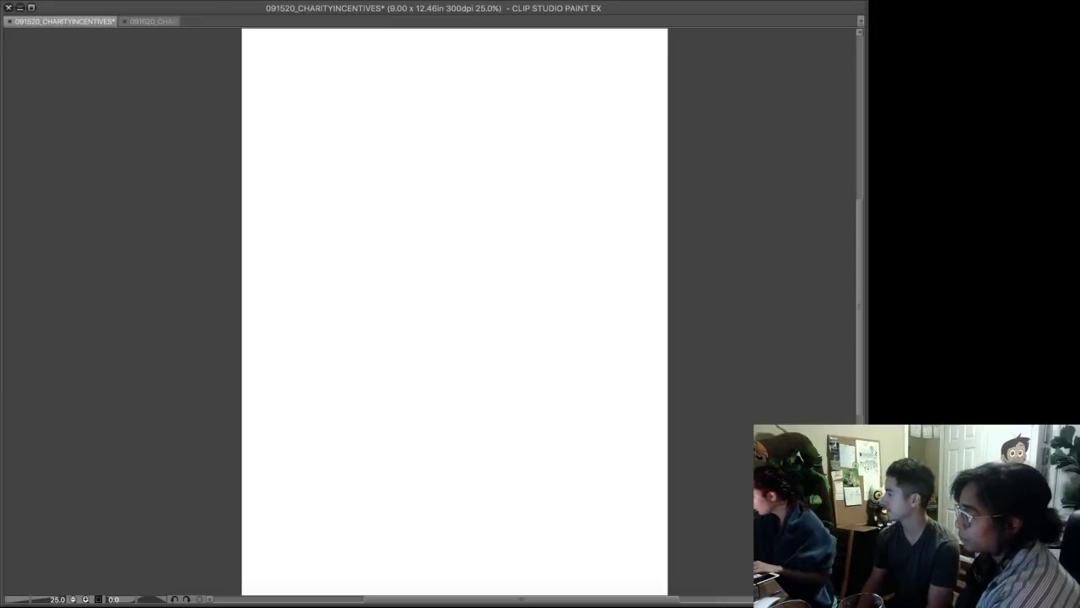
key("ctrl+v")
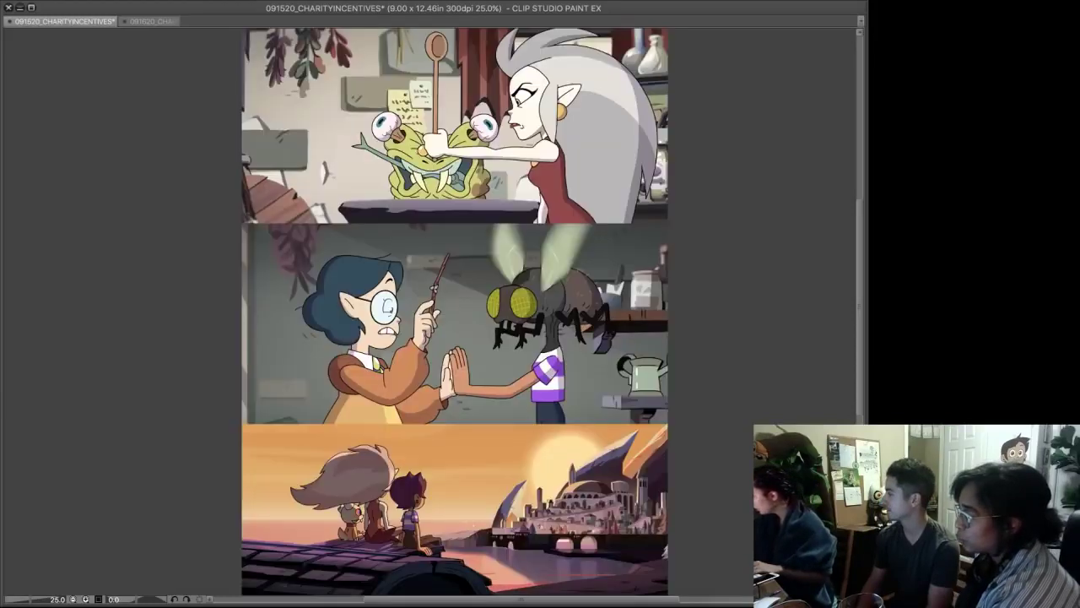
mouse_move(455, 303)
left_mouse_down()
mouse_move(458, 444)
mouse_move(468, 218)
mouse_move(470, 317)
left_mouse_up()
scroll(469, 312, "down", 1)
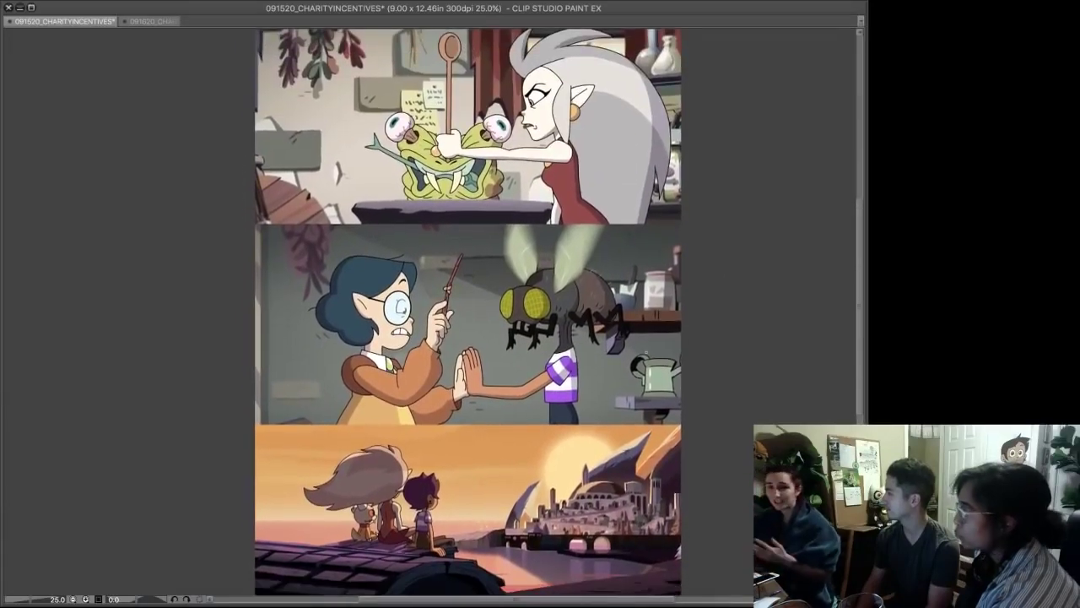